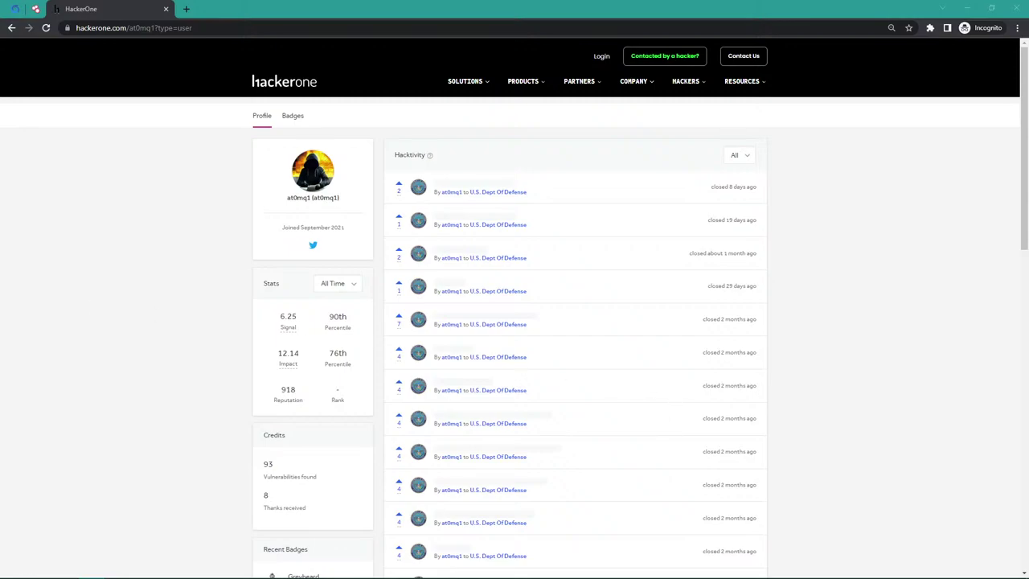
- Close the sound settings, then check the per-app volume mixer and close it
{"action": "mouse_move", "coordinate": [322, 578]}
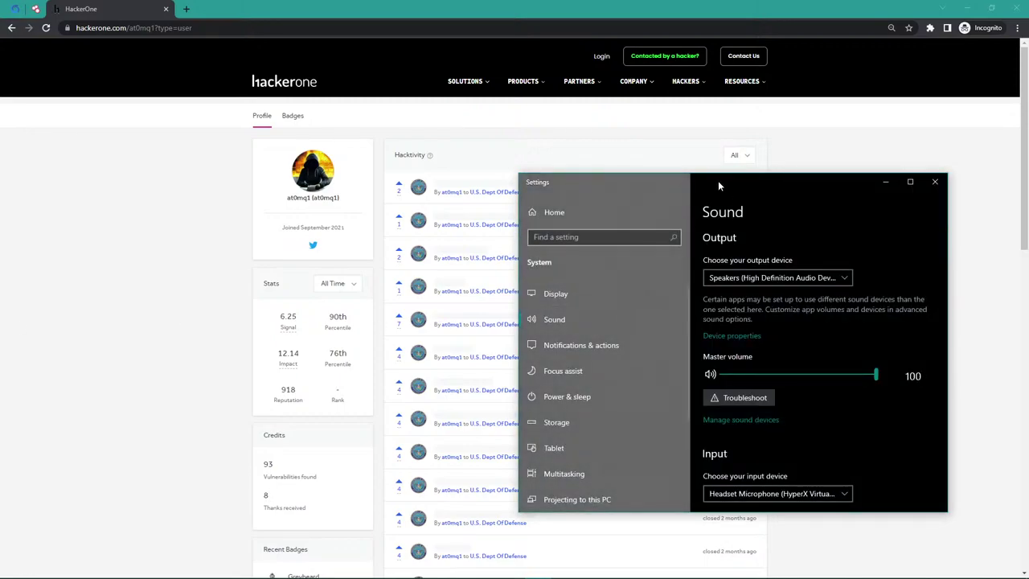
{"action": "left_click", "coordinate": [935, 181]}
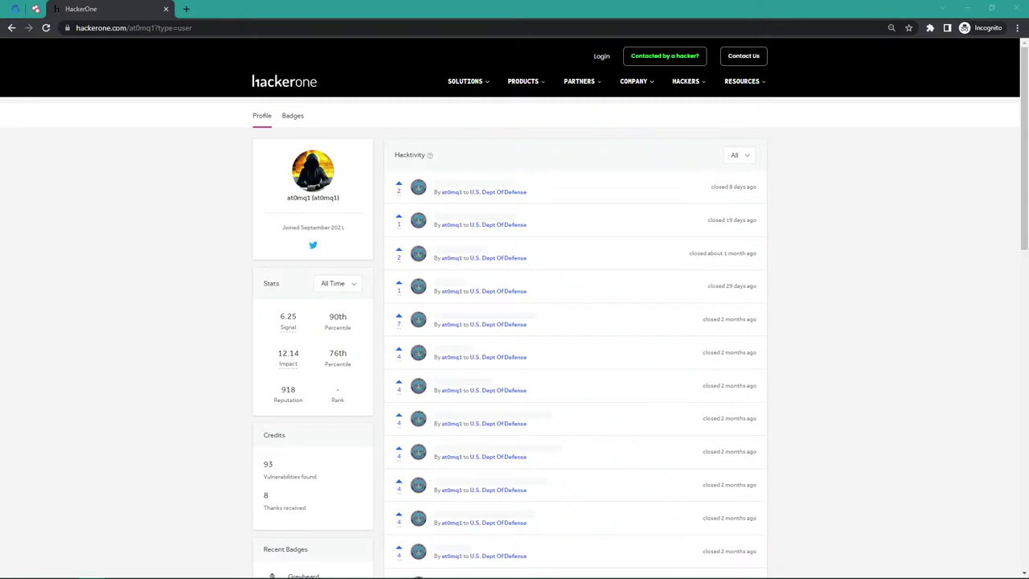
{"action": "mouse_move", "coordinate": [643, 577]}
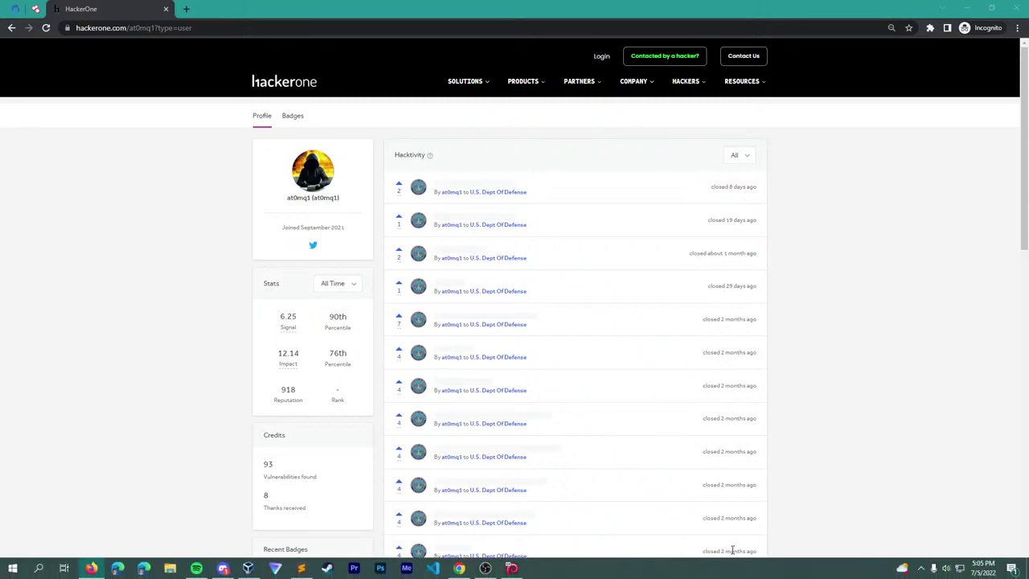
{"action": "left_click", "coordinate": [945, 569]}
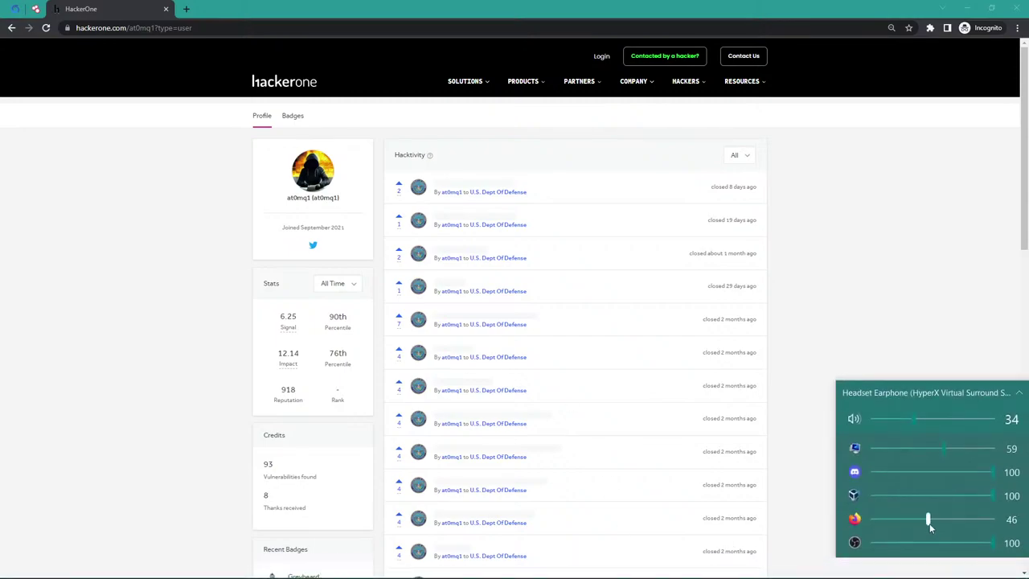
{"action": "left_click", "coordinate": [820, 436]}
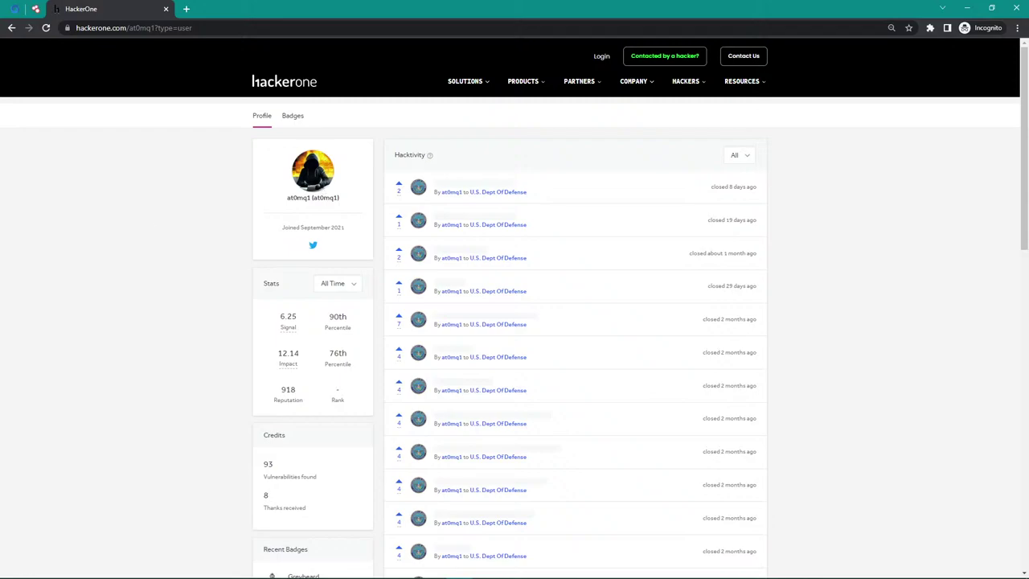
{"action": "left_click", "coordinate": [945, 570]}
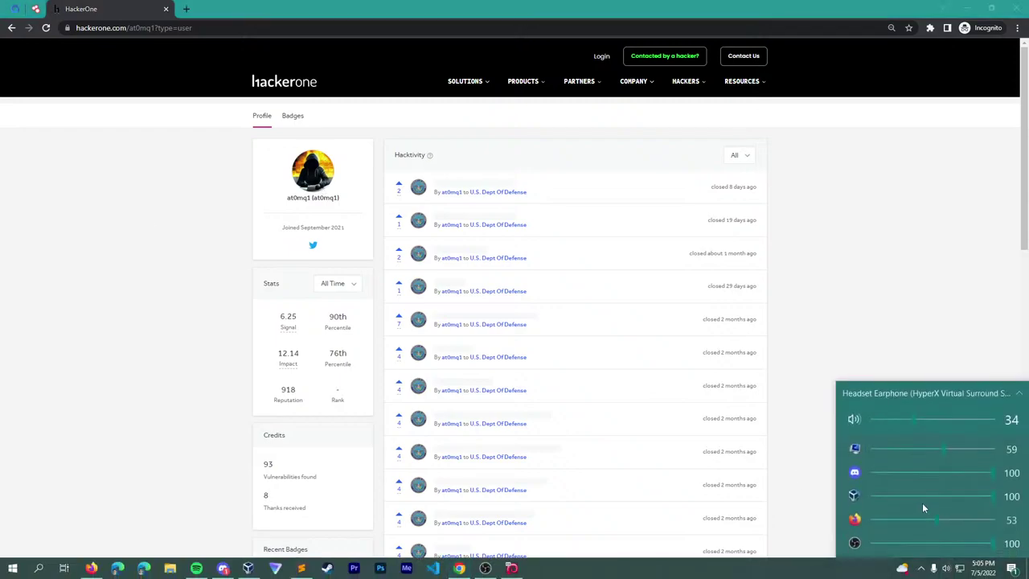
{"action": "left_click", "coordinate": [931, 314]}
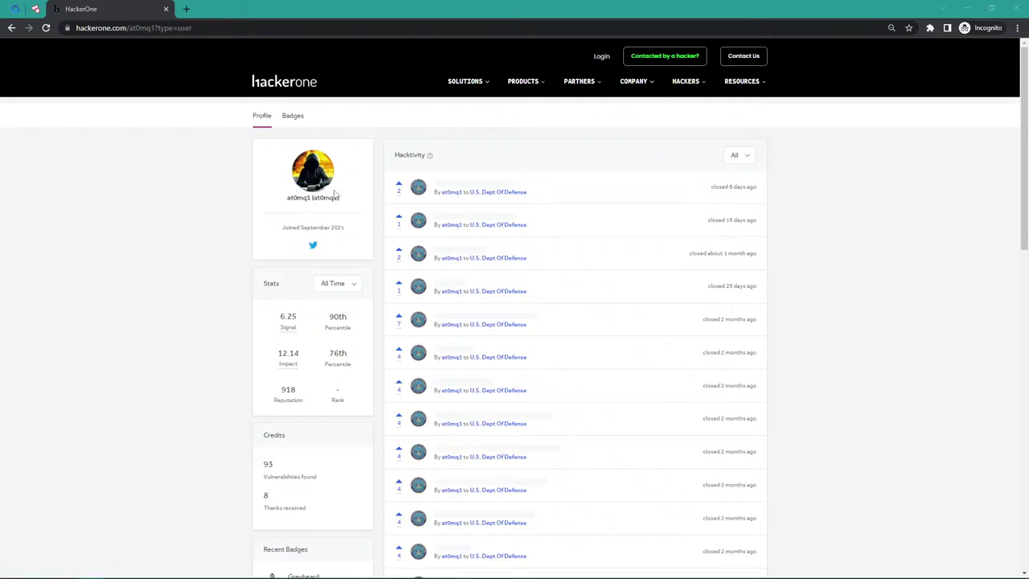
- Review the profile's Hacktivity and Thanks sections, then open the All badges page
{"action": "scroll", "coordinate": [337, 278], "scroll_direction": "down", "scroll_amount": 2}
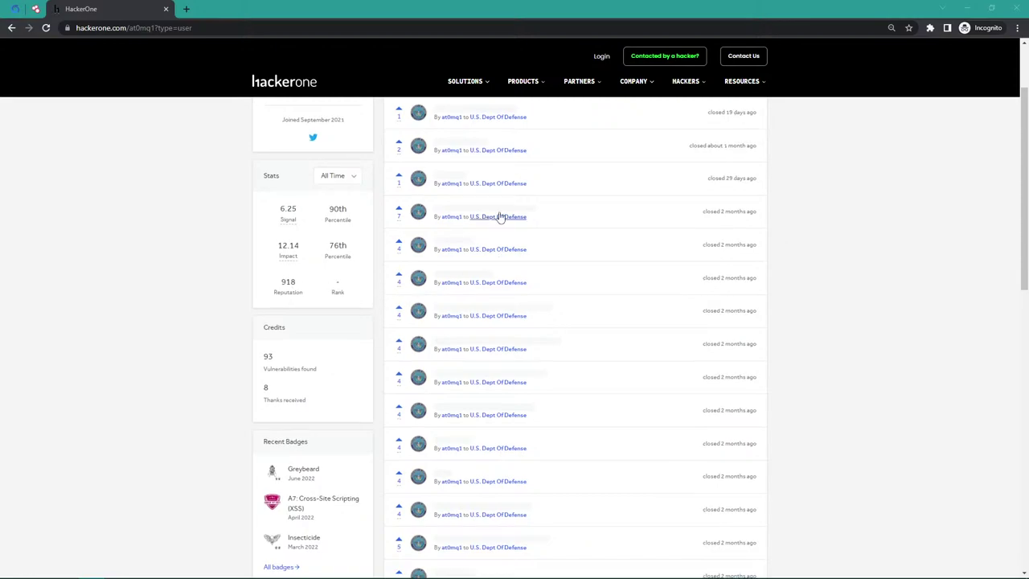
{"action": "scroll", "coordinate": [490, 217], "scroll_direction": "down", "scroll_amount": 2}
{"action": "scroll", "coordinate": [487, 218], "scroll_direction": "down", "scroll_amount": 5}
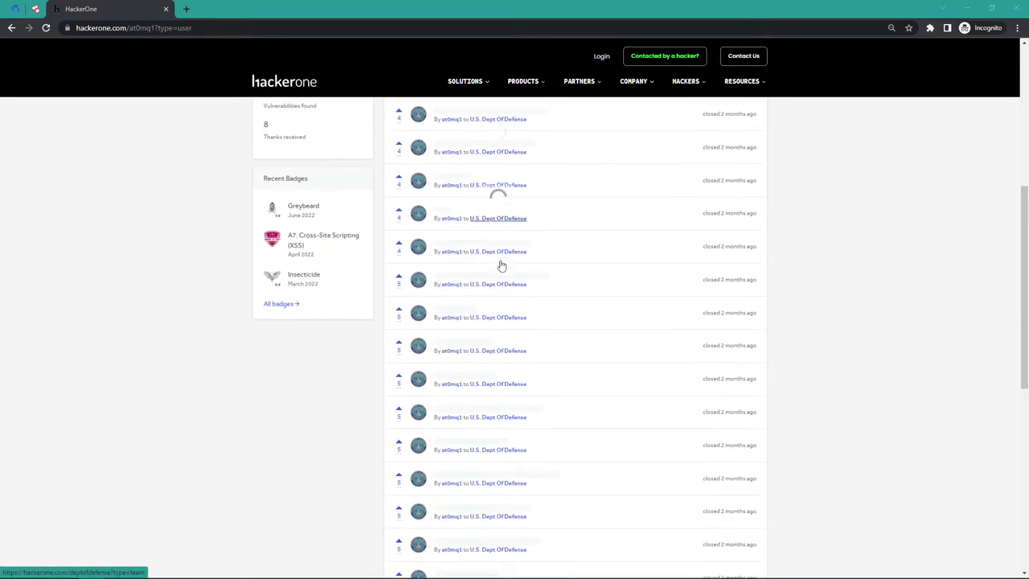
{"action": "scroll", "coordinate": [502, 223], "scroll_direction": "up", "scroll_amount": 4}
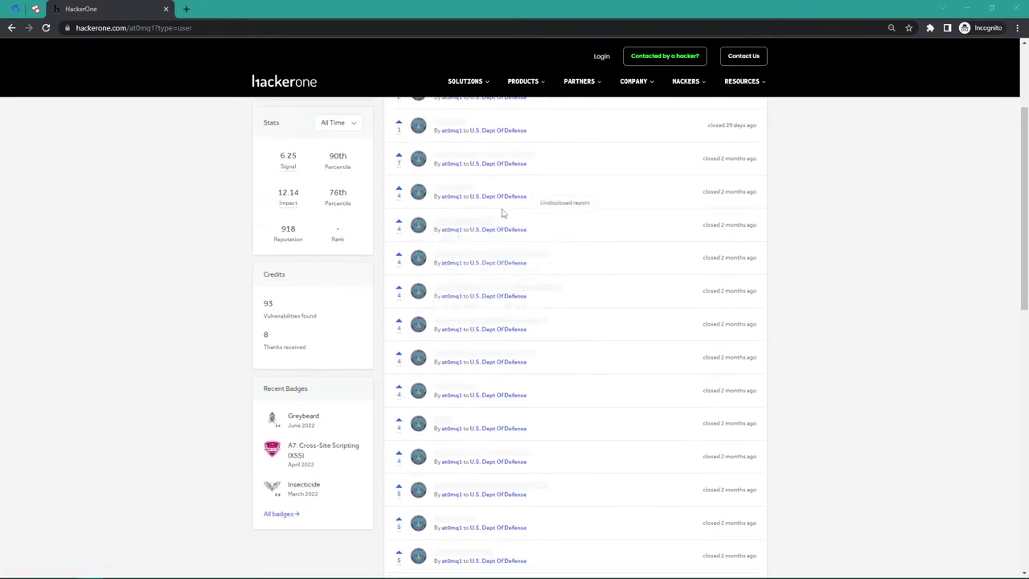
{"action": "scroll", "coordinate": [510, 209], "scroll_direction": "down", "scroll_amount": 7}
{"action": "scroll", "coordinate": [511, 202], "scroll_direction": "down", "scroll_amount": 2}
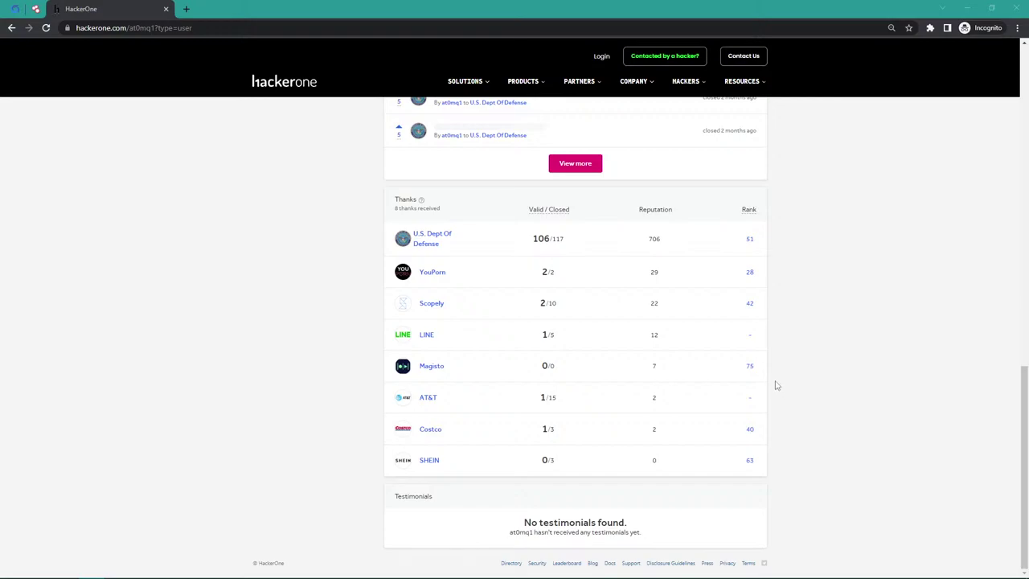
{"action": "scroll", "coordinate": [798, 368], "scroll_direction": "up", "scroll_amount": 1}
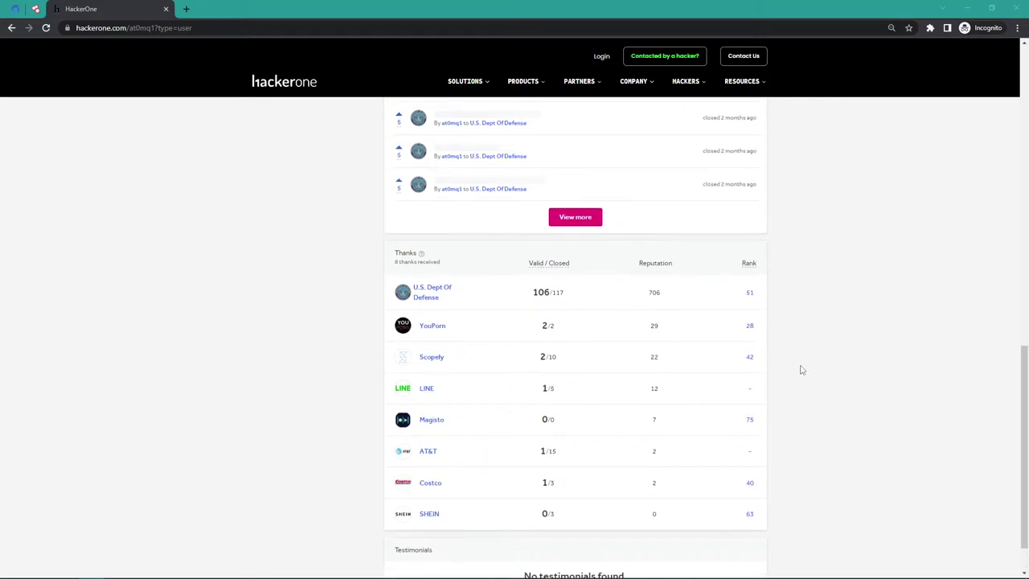
{"action": "scroll", "coordinate": [801, 366], "scroll_direction": "up", "scroll_amount": 8}
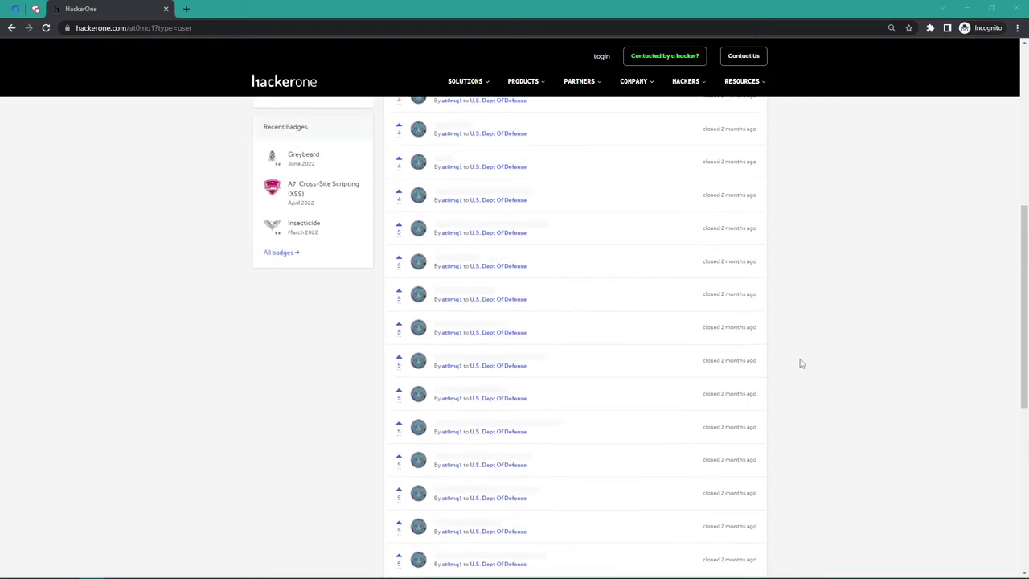
{"action": "left_click", "coordinate": [297, 255]}
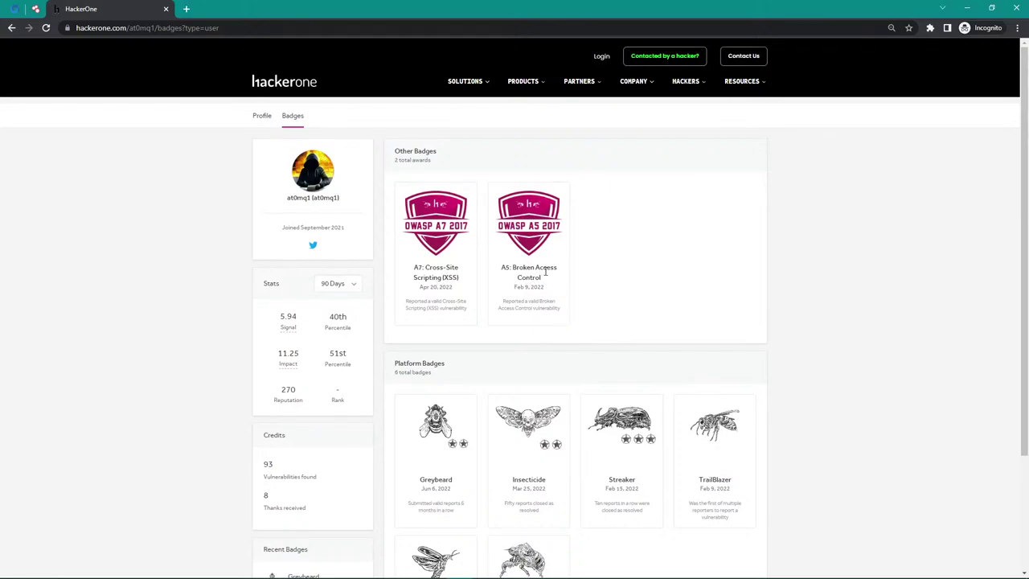
- Highlight the Greybeard badge description, then switch the Stats period from 90 Days to All Time
{"action": "scroll", "coordinate": [608, 284], "scroll_direction": "down", "scroll_amount": 3}
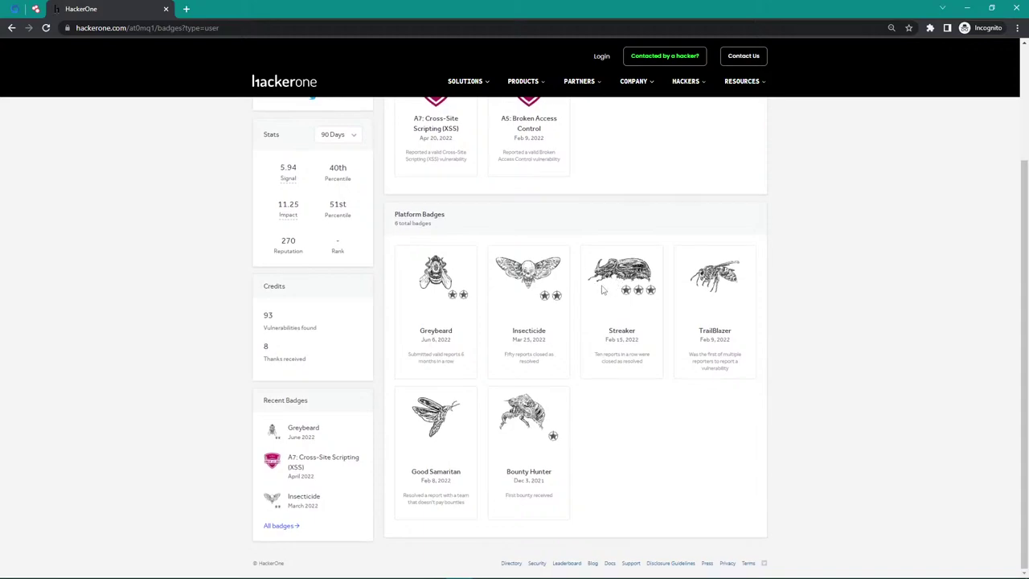
{"action": "left_click_drag", "start_coordinate": [452, 361], "coordinate": [430, 350]}
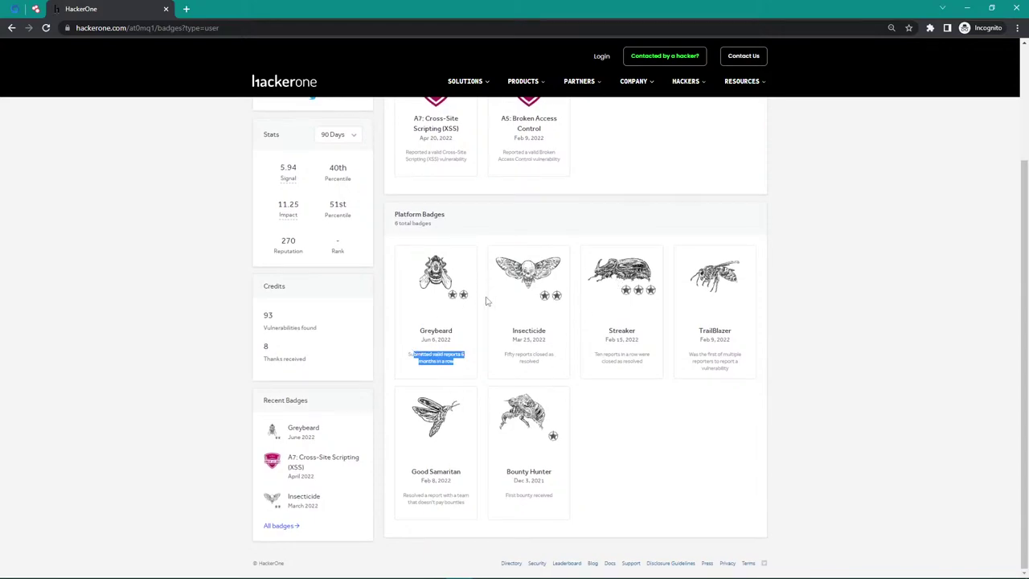
{"action": "left_click", "coordinate": [534, 494]}
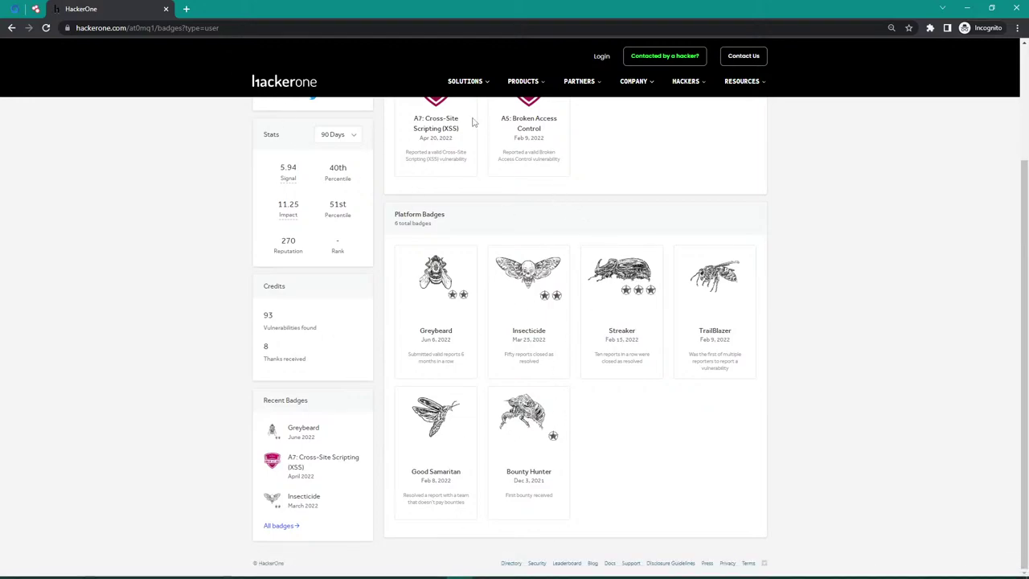
{"action": "scroll", "coordinate": [560, 318], "scroll_direction": "up", "scroll_amount": 2}
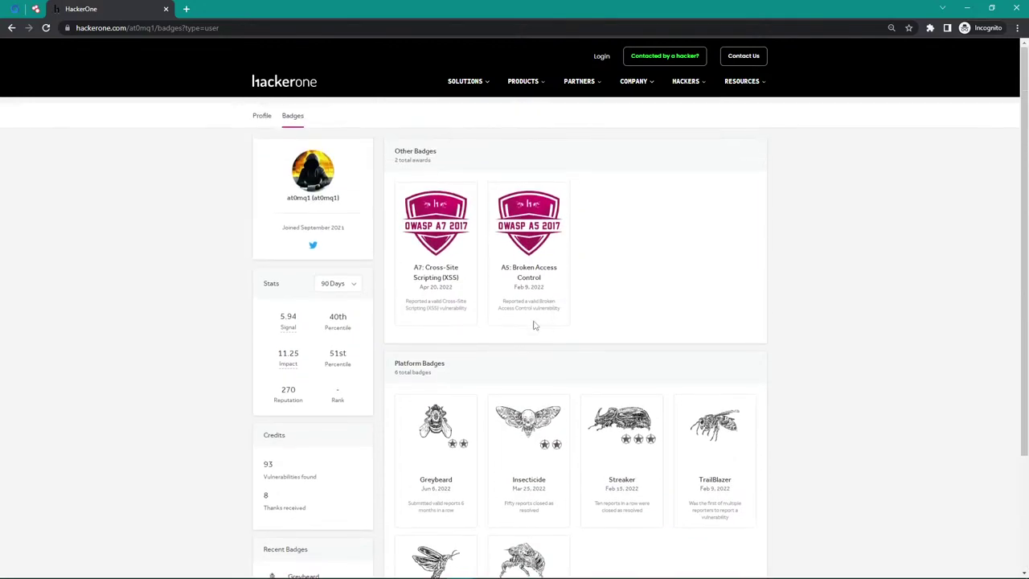
{"action": "left_click", "coordinate": [348, 282]}
{"action": "left_click", "coordinate": [344, 340]}
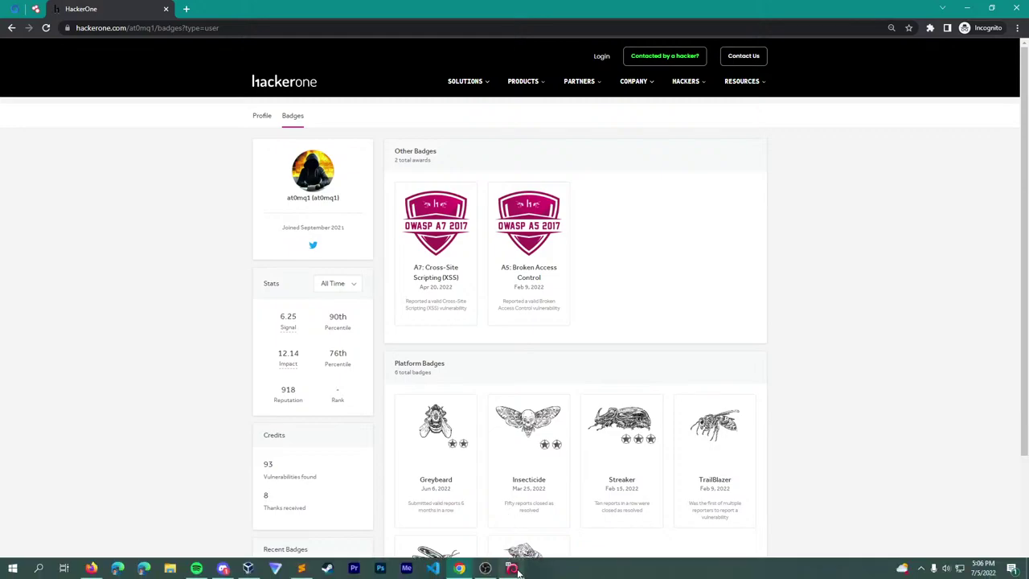
{"action": "left_click", "coordinate": [514, 569]}
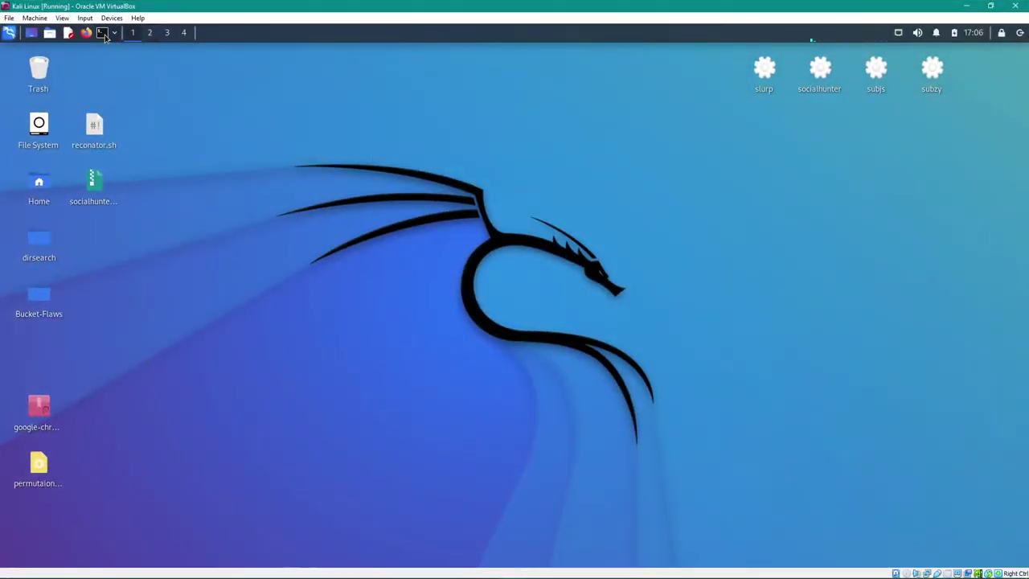
- Open a Kali terminal, enter 'subz run --', and minimize the VirtualBox window
{"action": "key", "text": "ctrl+alt+t"}
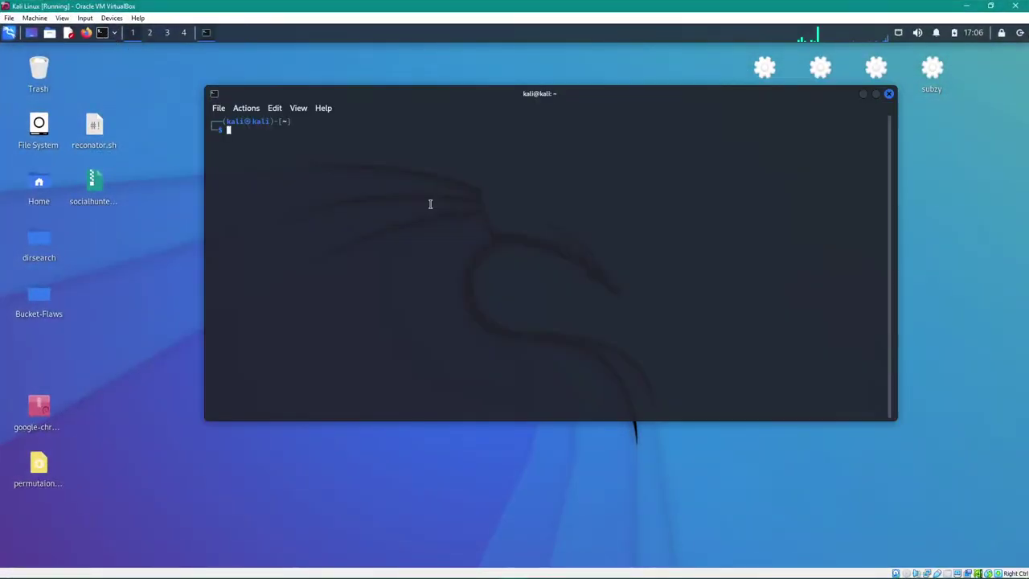
{"action": "type", "text": "subz run --"}
{"action": "left_click", "coordinate": [965, 6]}
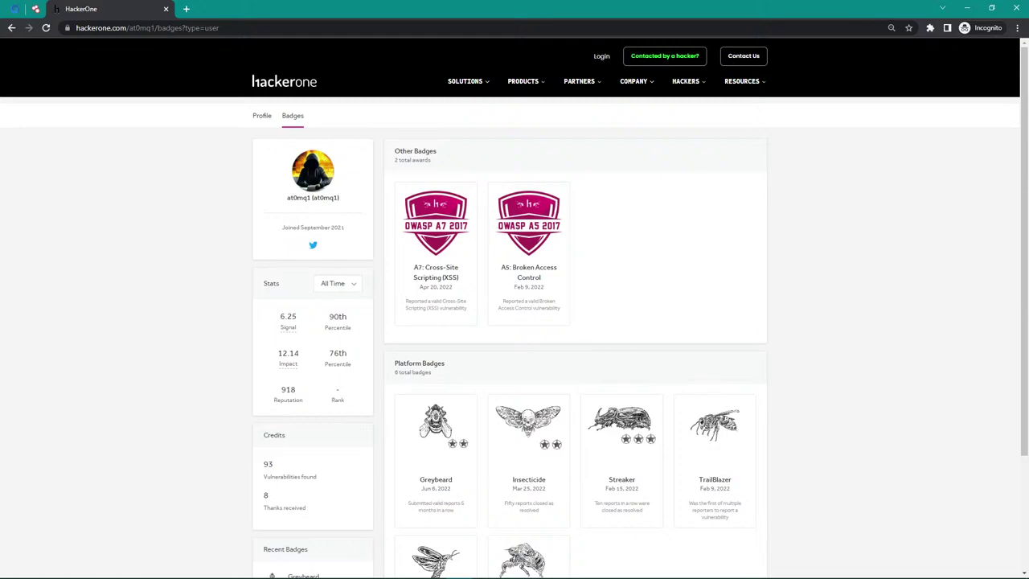
- Open Recon Roadmap.txt, highlight roadmap lines 4–20, then select 'sublist3r' on line 4
{"action": "left_click", "coordinate": [303, 568]}
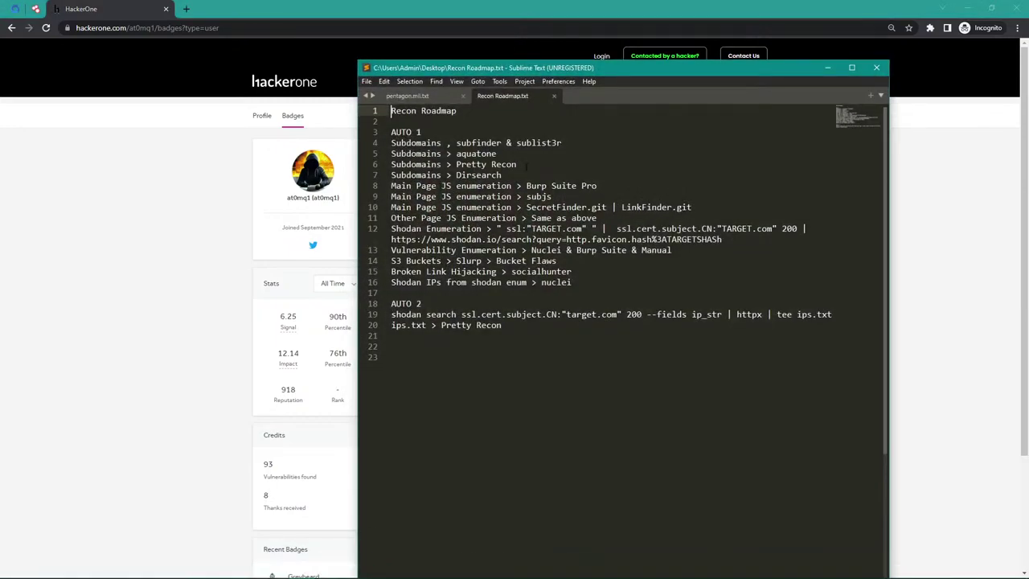
{"action": "mouse_move", "coordinate": [392, 142]}
{"action": "left_mouse_down"}
{"action": "mouse_move", "coordinate": [565, 177]}
{"action": "mouse_move", "coordinate": [602, 281]}
{"action": "mouse_move", "coordinate": [370, 138]}
{"action": "mouse_move", "coordinate": [406, 127]}
{"action": "left_mouse_up"}
{"action": "left_click", "coordinate": [601, 282]}
{"action": "left_click", "coordinate": [651, 248]}
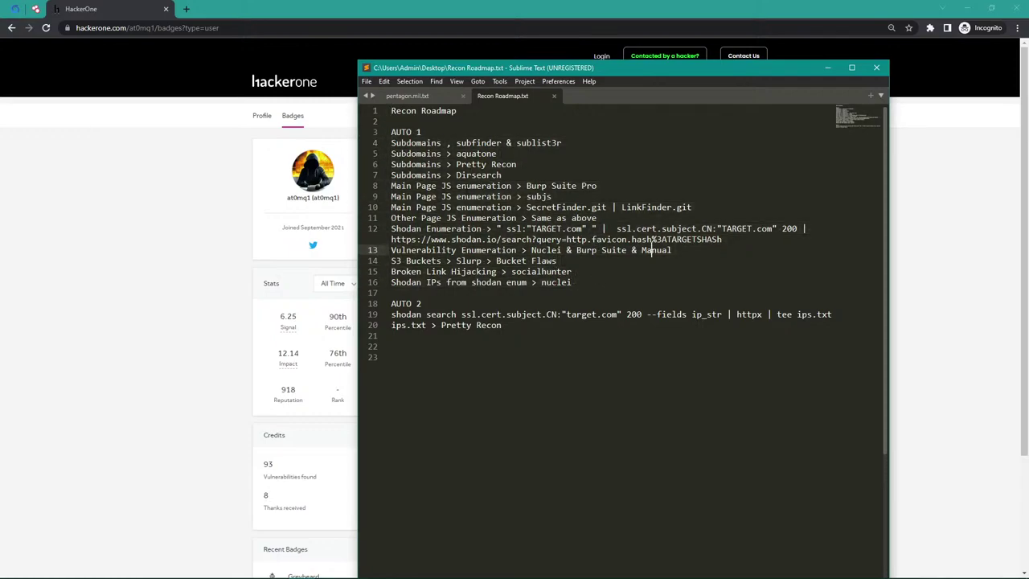
{"action": "left_click_drag", "start_coordinate": [507, 330], "coordinate": [410, 142]}
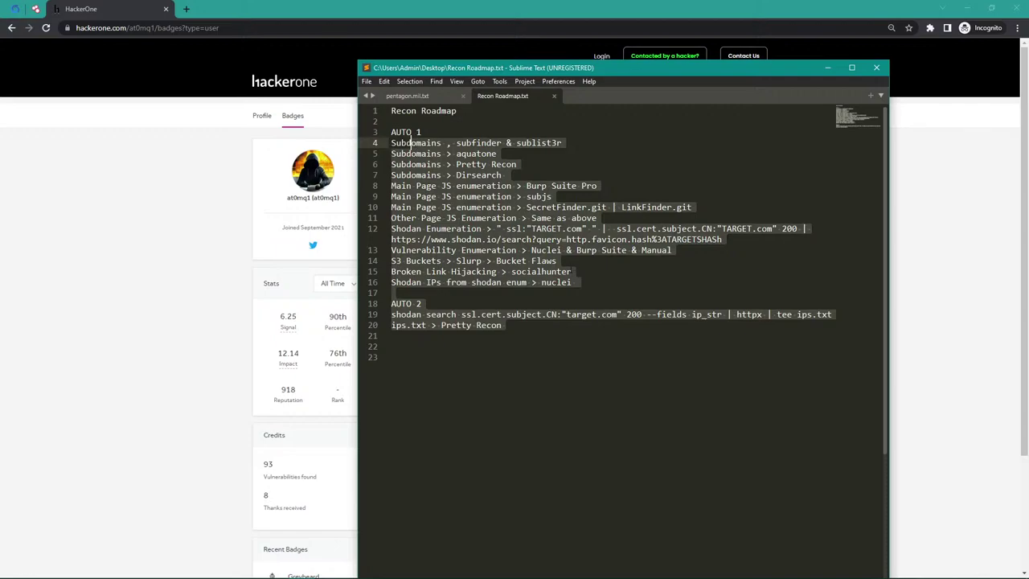
{"action": "left_click", "coordinate": [573, 271]}
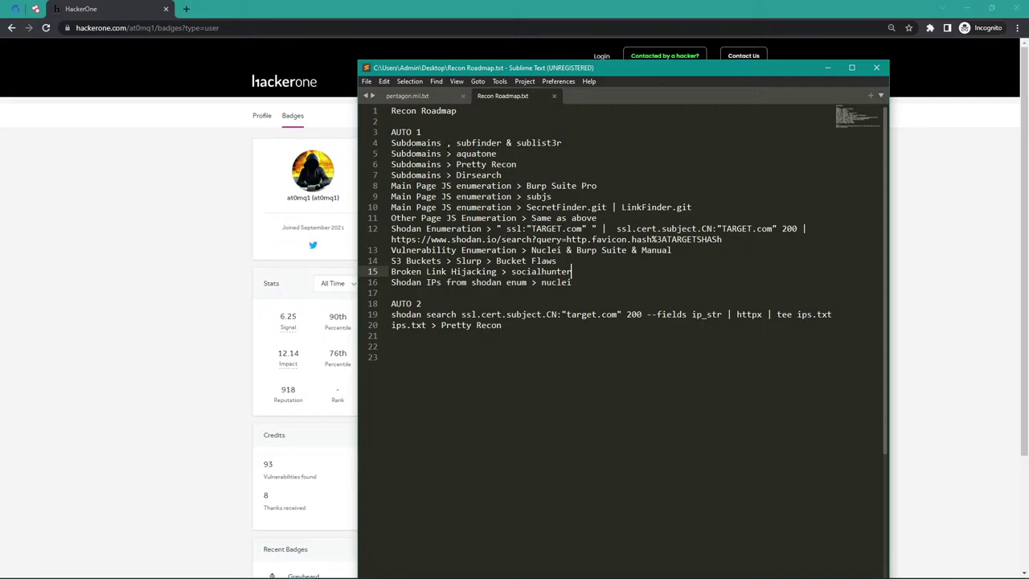
{"action": "left_click_drag", "start_coordinate": [456, 143], "coordinate": [562, 143]}
{"action": "key", "text": "ctrl+c"}
- Search Google for sublist3r in a new tab, open its GitHub repo, then return to HackerOne
{"action": "left_click", "coordinate": [185, 9]}
{"action": "key", "text": "ctrl+v"}
{"action": "key", "text": "Return"}
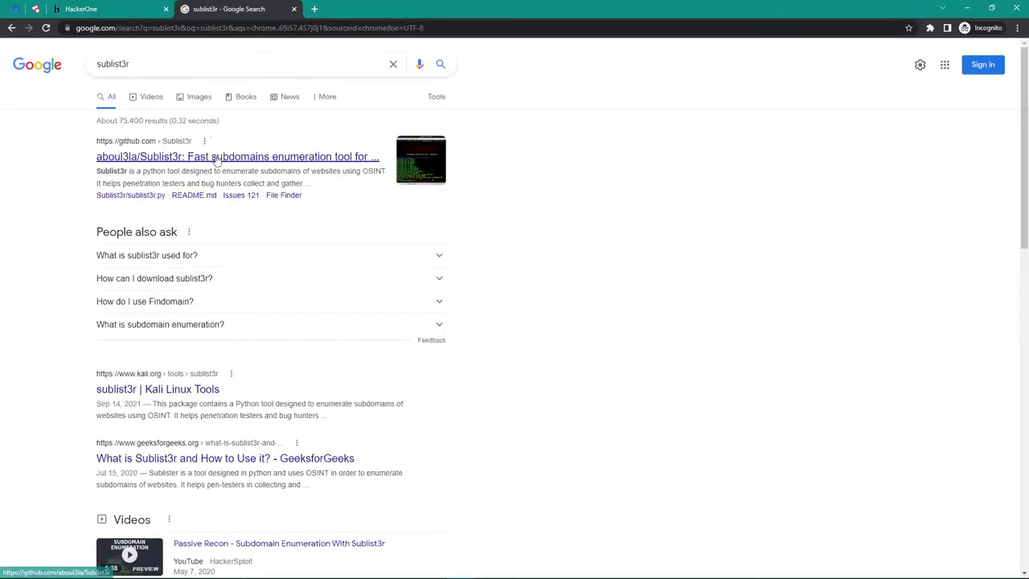
{"action": "left_click", "coordinate": [217, 157]}
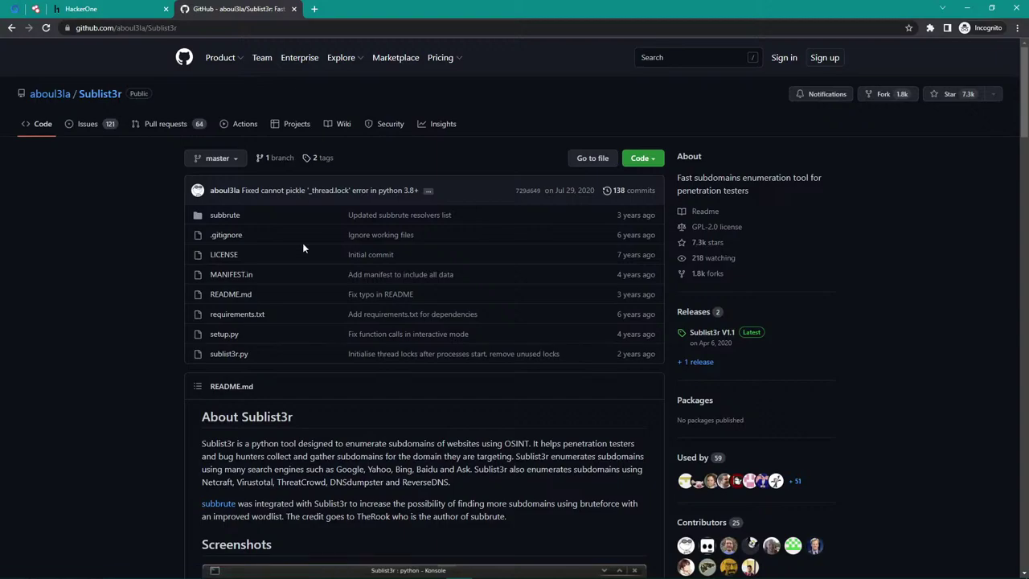
{"action": "scroll", "coordinate": [306, 228], "scroll_direction": "down", "scroll_amount": 4}
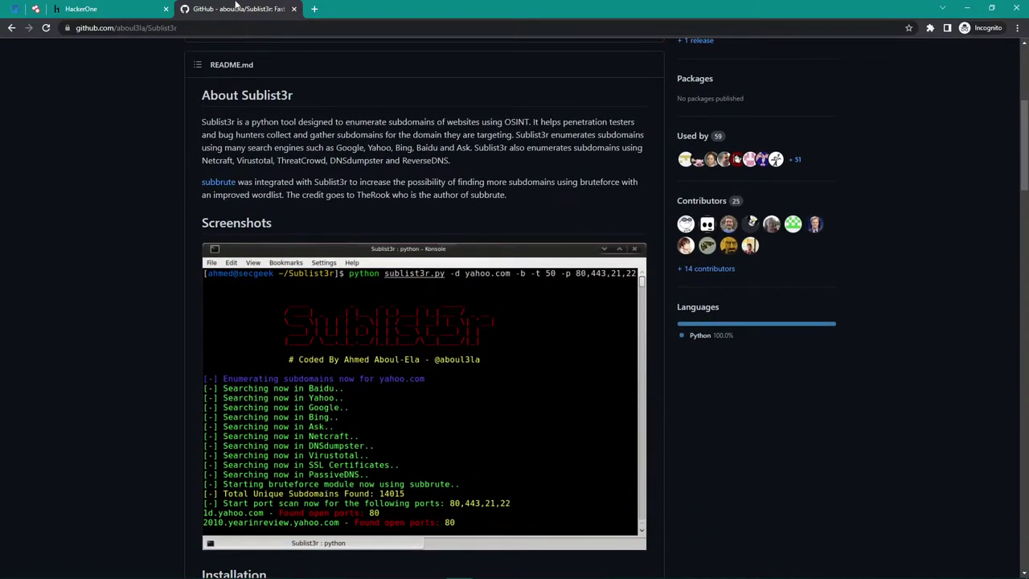
{"action": "left_click", "coordinate": [143, 8]}
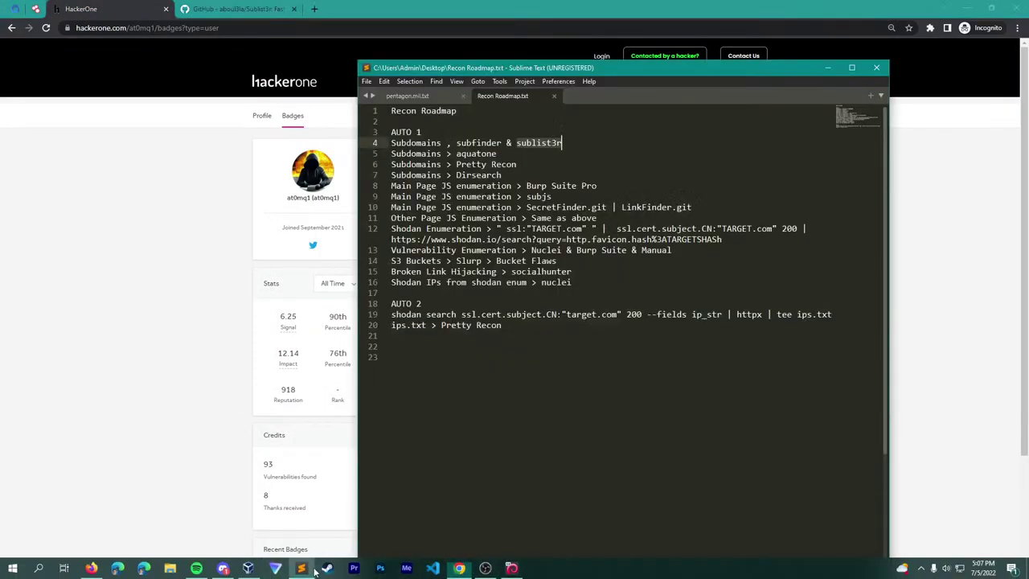
- Copy 'subfinder' from the roadmap notes, search it in Chrome, and open its GitHub repository
{"action": "left_click", "coordinate": [301, 574]}
{"action": "left_click_drag", "start_coordinate": [501, 142], "coordinate": [456, 142]}
{"action": "key", "text": "ctrl+c"}
{"action": "left_click", "coordinate": [233, 9]}
{"action": "left_click", "coordinate": [241, 27]}
{"action": "key", "text": "ctrl+v"}
{"action": "key", "text": "Return"}
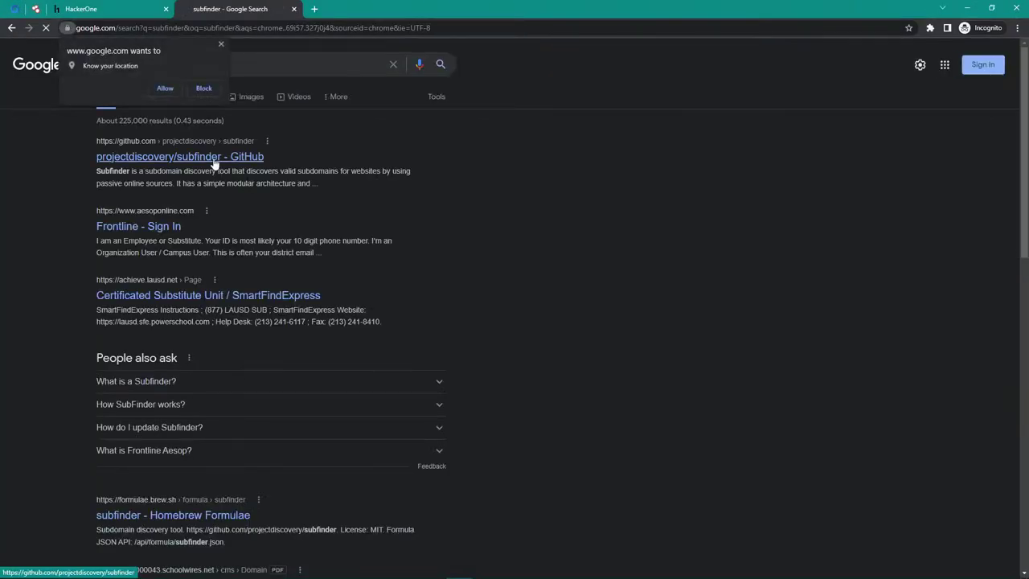
{"action": "left_click", "coordinate": [215, 159]}
- Scroll the subfinder README, then go to the ProjectDiscovery organization page
{"action": "scroll", "coordinate": [414, 303], "scroll_direction": "down", "scroll_amount": 3}
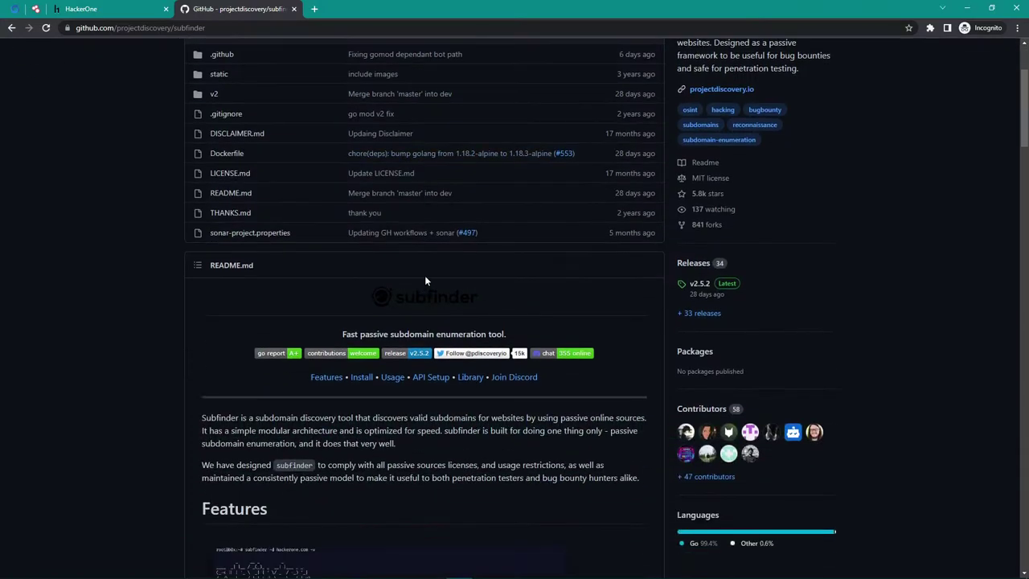
{"action": "scroll", "coordinate": [422, 273], "scroll_direction": "down", "scroll_amount": 4}
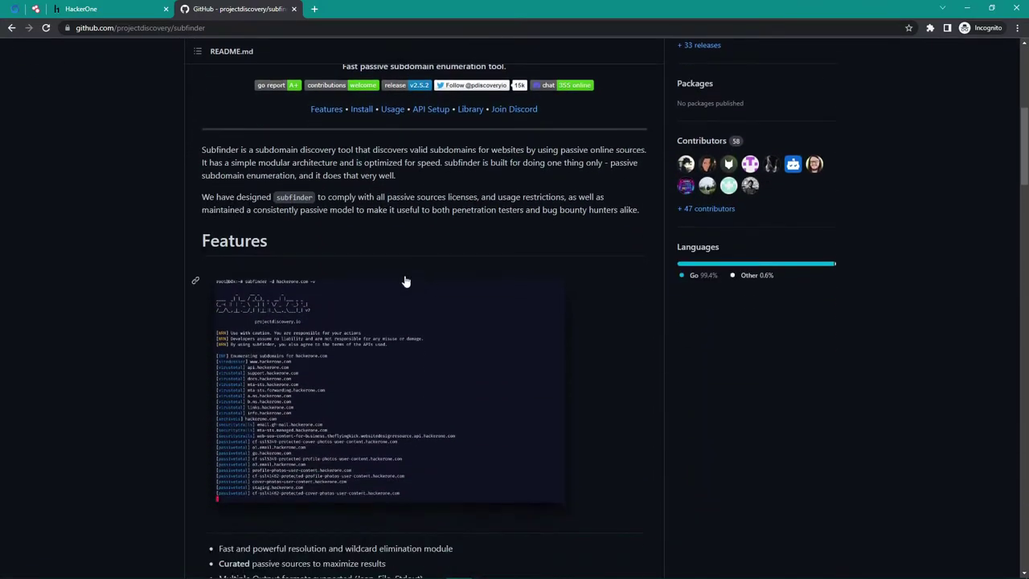
{"action": "scroll", "coordinate": [306, 269], "scroll_direction": "down", "scroll_amount": 2}
{"action": "scroll", "coordinate": [308, 265], "scroll_direction": "up", "scroll_amount": 10}
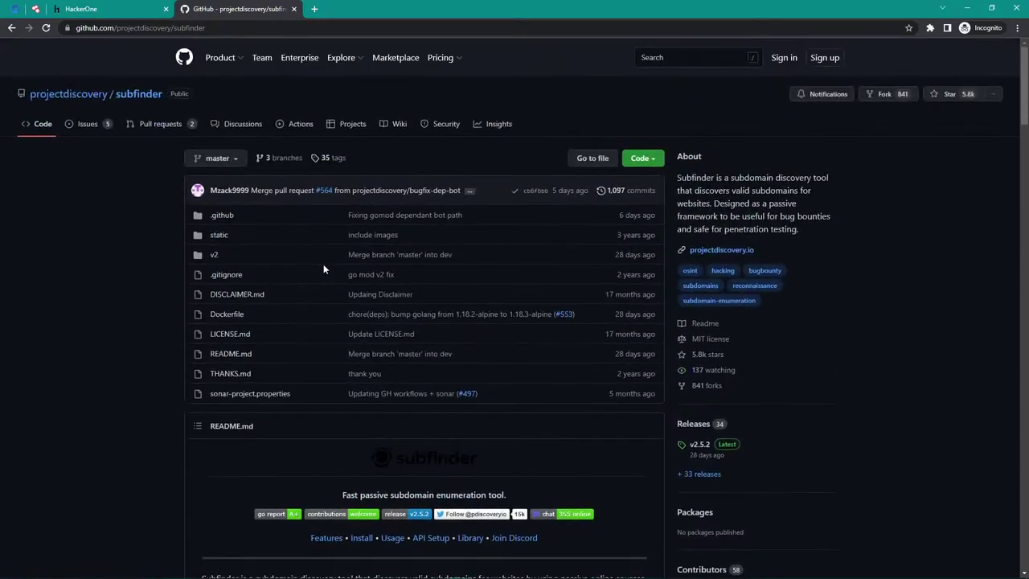
{"action": "left_click", "coordinate": [85, 95]}
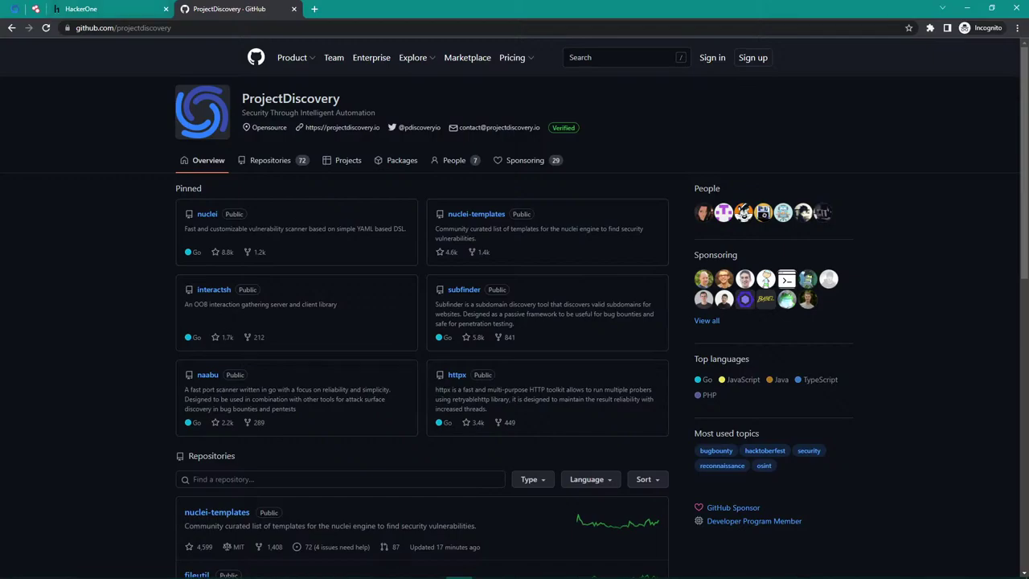
- Bring Recon Roadmap.txt forward and select line 4 listing subfinder and sublist3r
{"action": "left_click", "coordinate": [301, 566]}
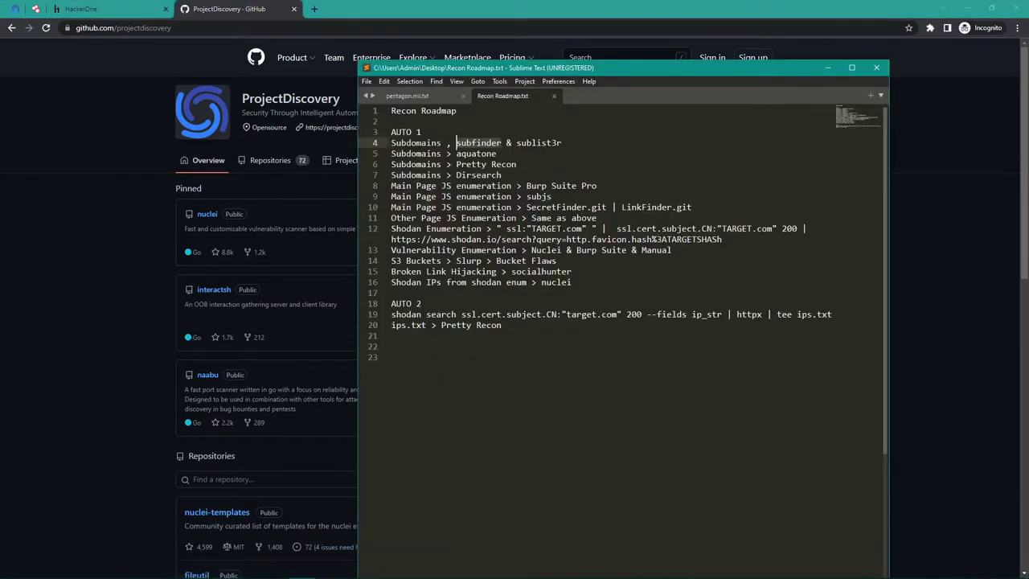
{"action": "left_click_drag", "start_coordinate": [579, 142], "coordinate": [391, 143]}
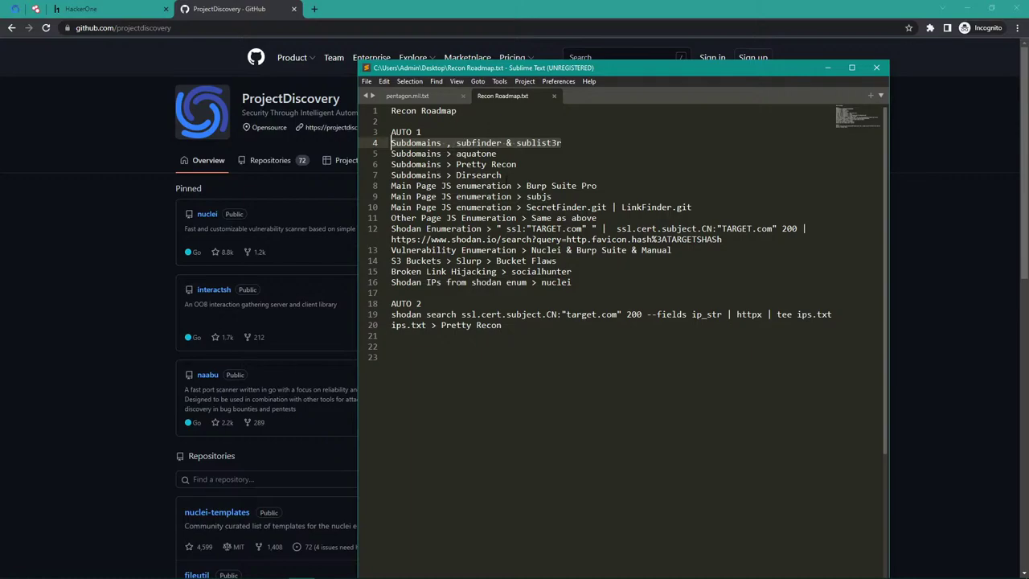
- Open the Chaos tab, browse its programs table, and filter it by 'Dep' to U.S. Dept Of Defense
{"action": "left_click", "coordinate": [22, 11]}
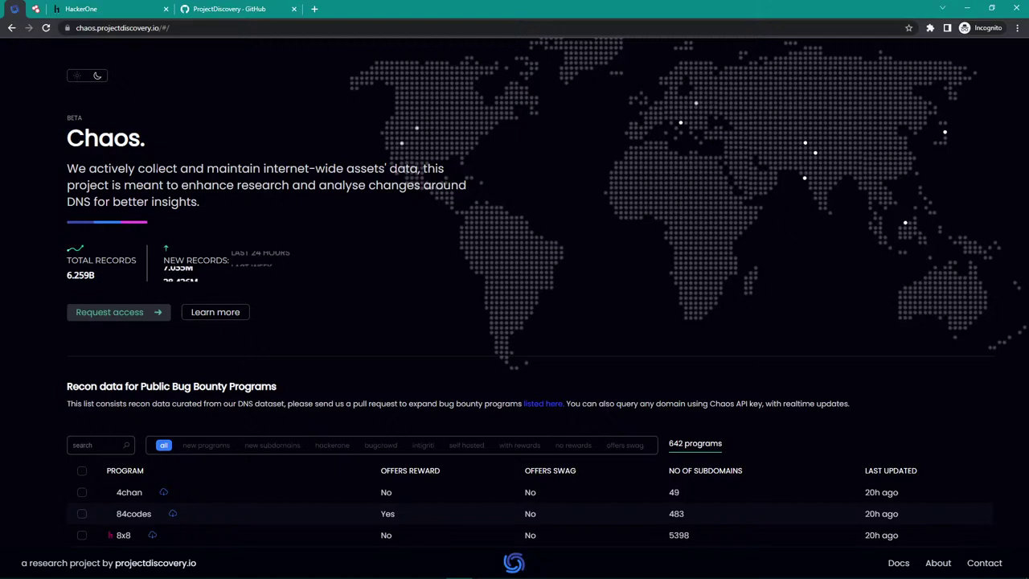
{"action": "scroll", "coordinate": [237, 372], "scroll_direction": "down", "scroll_amount": 1}
{"action": "scroll", "coordinate": [95, 403], "scroll_direction": "down", "scroll_amount": 6}
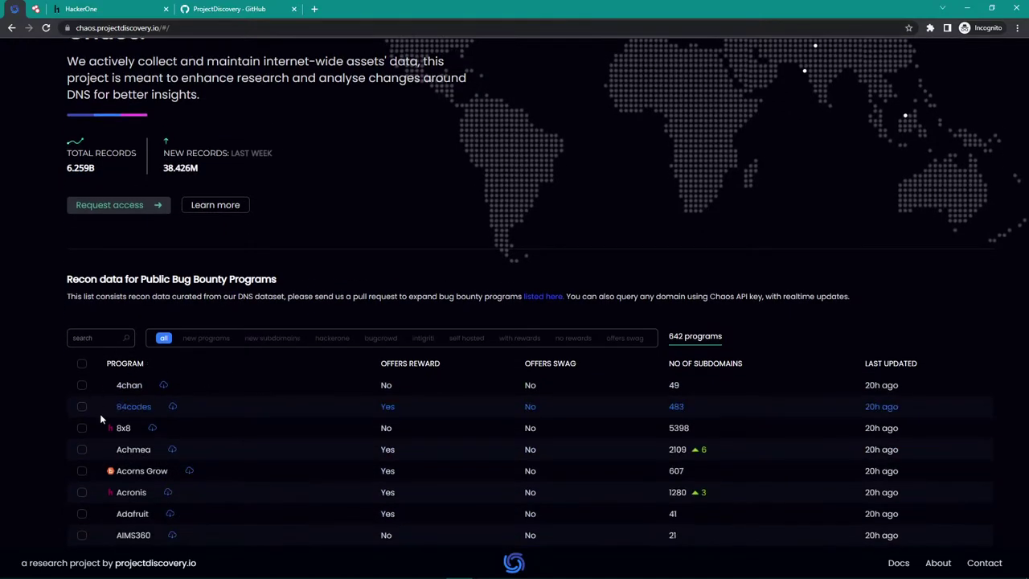
{"action": "scroll", "coordinate": [56, 245], "scroll_direction": "down", "scroll_amount": 2}
{"action": "scroll", "coordinate": [138, 297], "scroll_direction": "up", "scroll_amount": 3}
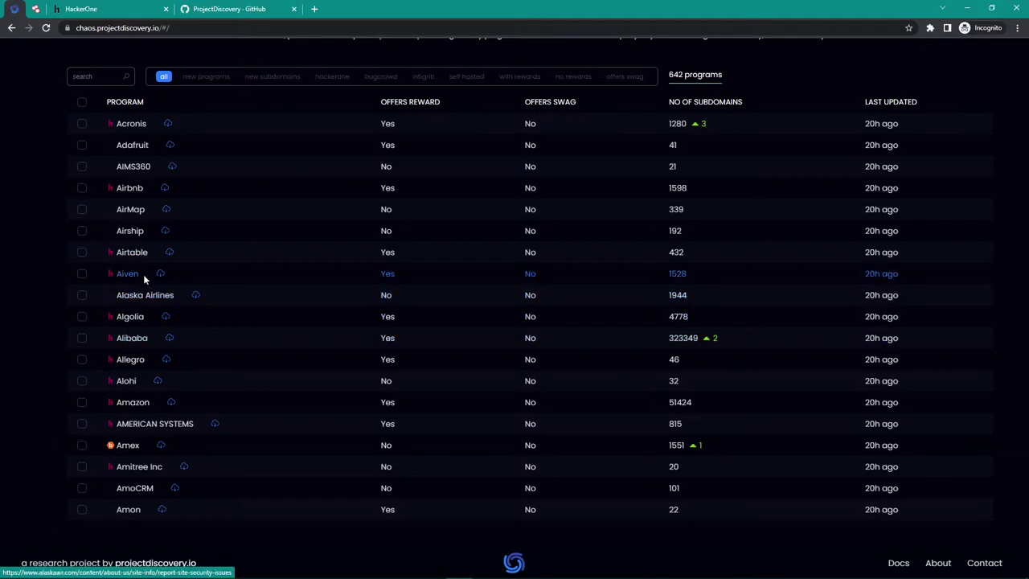
{"action": "scroll", "coordinate": [275, 129], "scroll_direction": "up", "scroll_amount": 1}
{"action": "scroll", "coordinate": [275, 129], "scroll_direction": "up", "scroll_amount": 1}
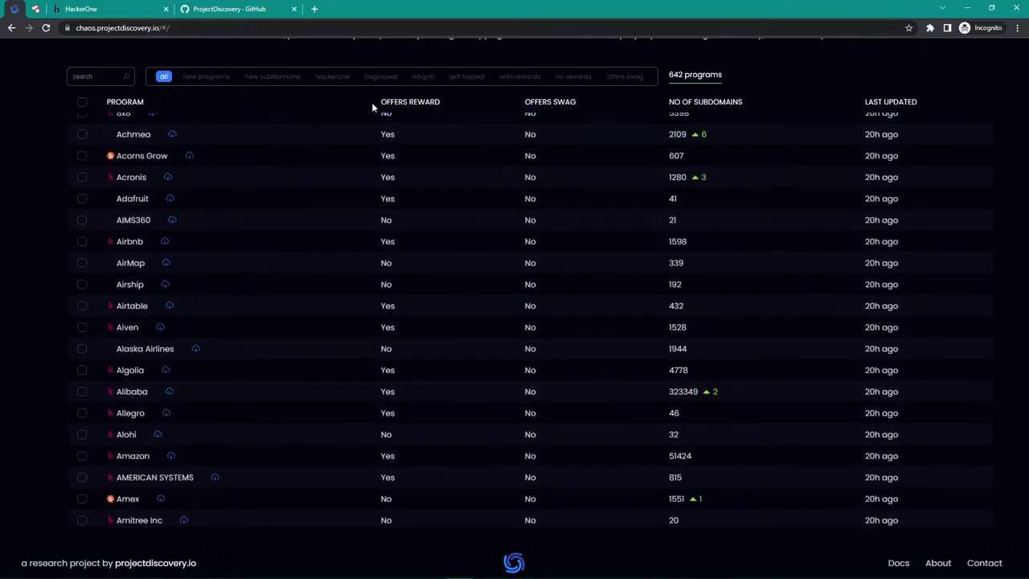
{"action": "left_click", "coordinate": [80, 76]}
{"action": "type", "text": "Dep"}
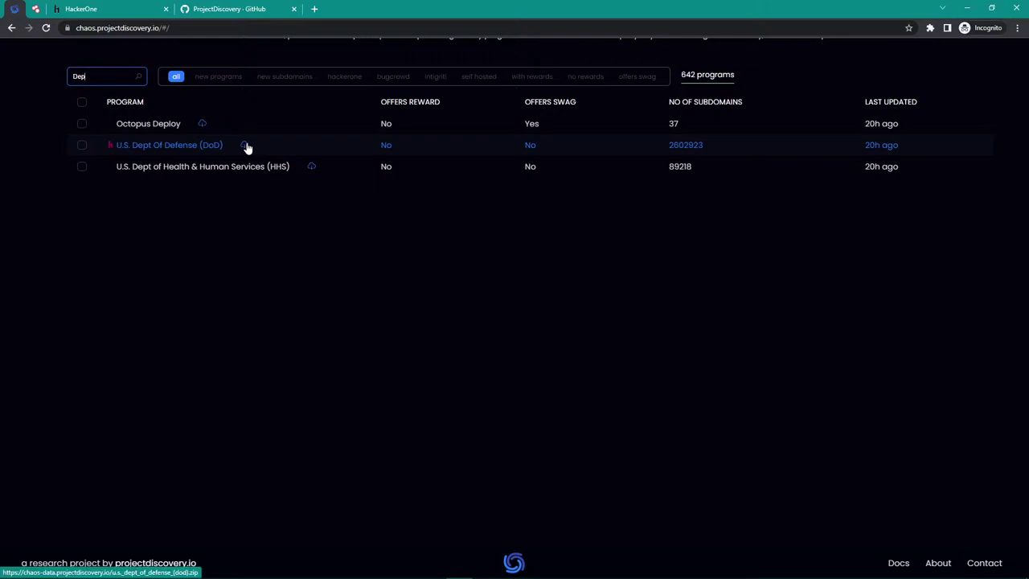
- Open pentagon.mil.txt in Sublime Text and scroll from line 1 to line 192565 and back
{"action": "mouse_move", "coordinate": [338, 570]}
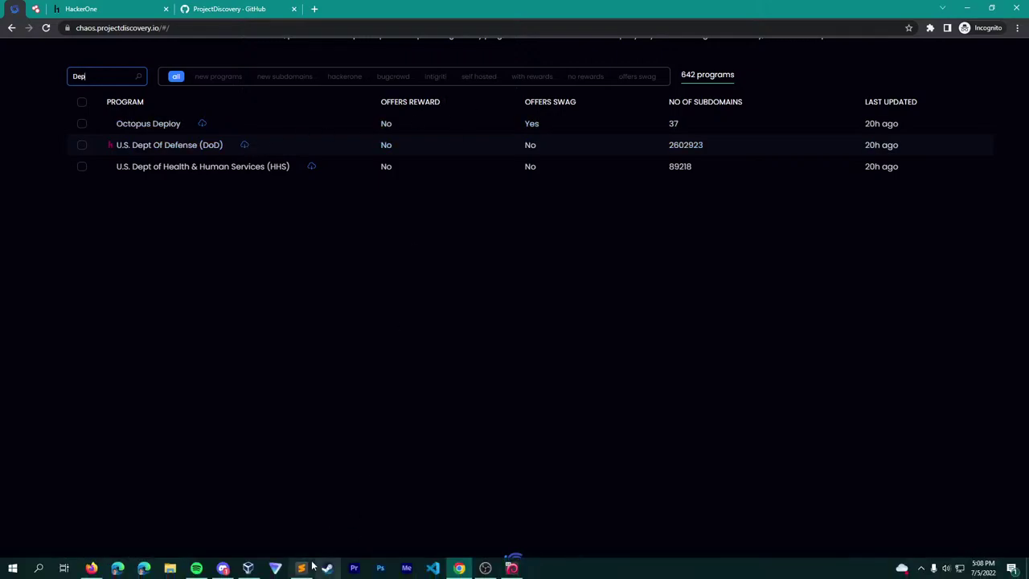
{"action": "left_click", "coordinate": [299, 567]}
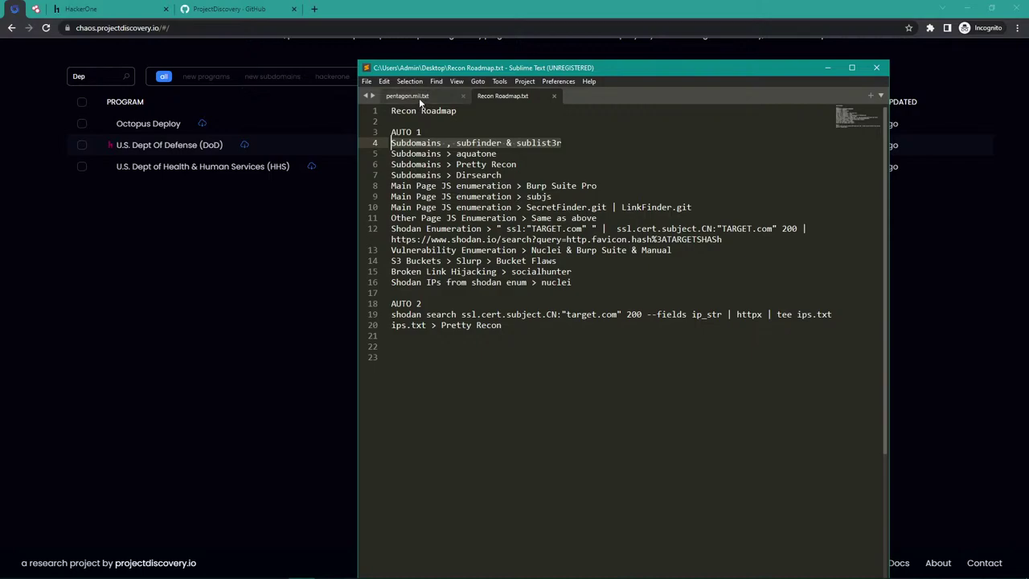
{"action": "left_click", "coordinate": [420, 101]}
{"action": "scroll", "coordinate": [868, 129], "scroll_direction": "up", "scroll_amount": 10}
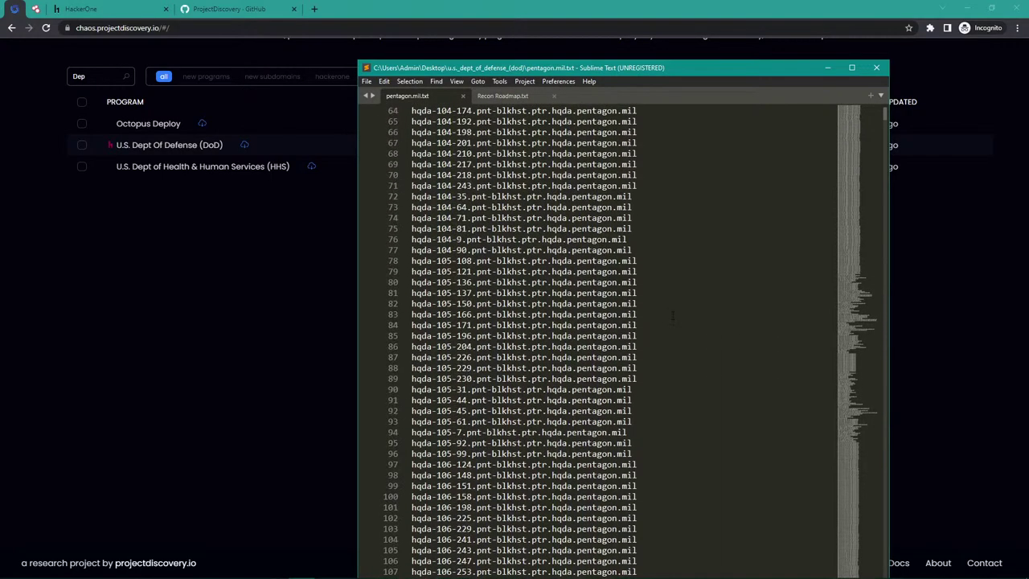
{"action": "left_click_drag", "start_coordinate": [890, 124], "coordinate": [884, 570]}
{"action": "scroll", "coordinate": [623, 338], "scroll_direction": "down", "scroll_amount": 16}
{"action": "left_click_drag", "start_coordinate": [704, 90], "coordinate": [710, 53]}
{"action": "left_click_drag", "start_coordinate": [883, 534], "coordinate": [882, 573]}
{"action": "scroll", "coordinate": [405, 182], "scroll_direction": "up", "scroll_amount": 3}
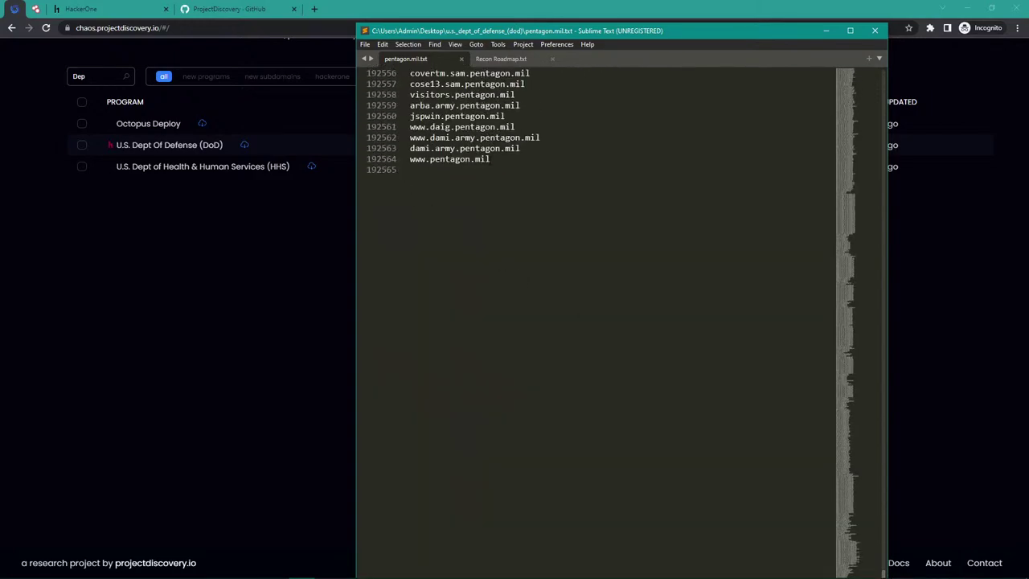
{"action": "scroll", "coordinate": [603, 321], "scroll_direction": "up", "scroll_amount": 5}
{"action": "scroll", "coordinate": [619, 321], "scroll_direction": "up", "scroll_amount": 17}
{"action": "scroll", "coordinate": [875, 496], "scroll_direction": "up", "scroll_amount": 20}
{"action": "left_click_drag", "start_coordinate": [880, 574], "coordinate": [868, 73]}
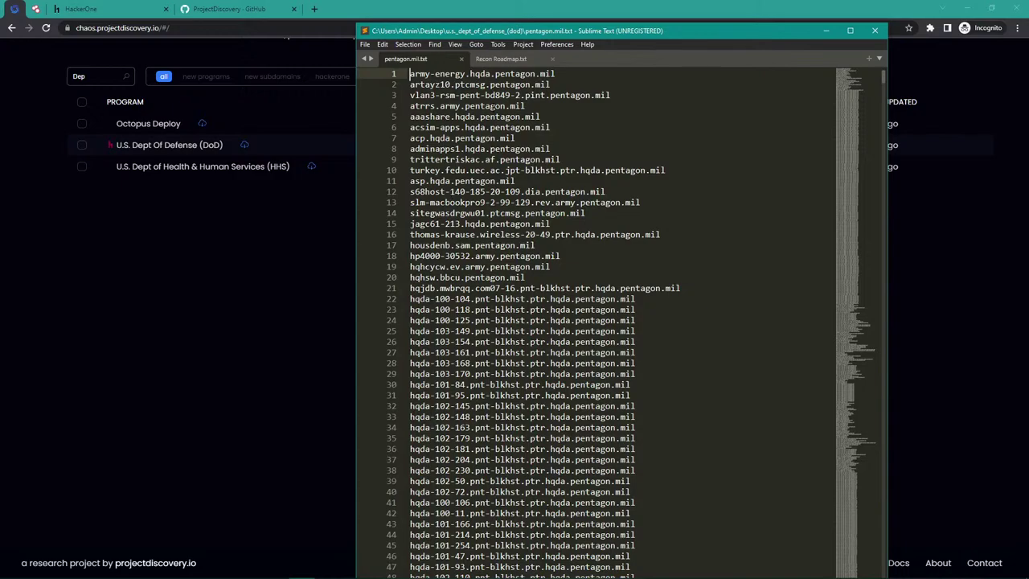
- Highlight the first twenty pentagon.mil subdomains, then clear the selection
{"action": "left_click_drag", "start_coordinate": [410, 73], "coordinate": [635, 283]}
{"action": "left_click", "coordinate": [696, 293]}
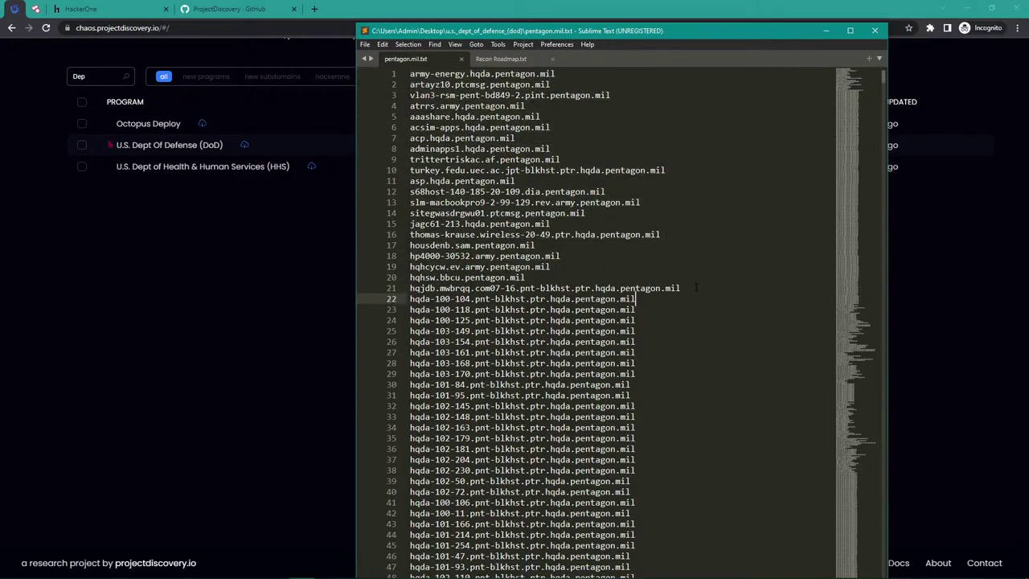
{"action": "scroll", "coordinate": [619, 321], "scroll_direction": "down", "scroll_amount": 7}
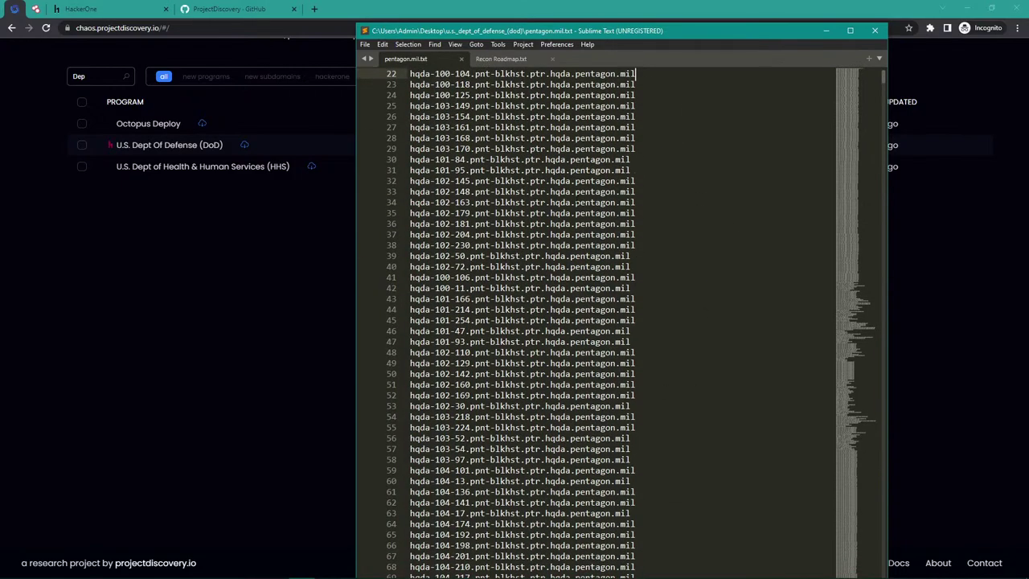
{"action": "scroll", "coordinate": [619, 321], "scroll_direction": "up", "scroll_amount": 3}
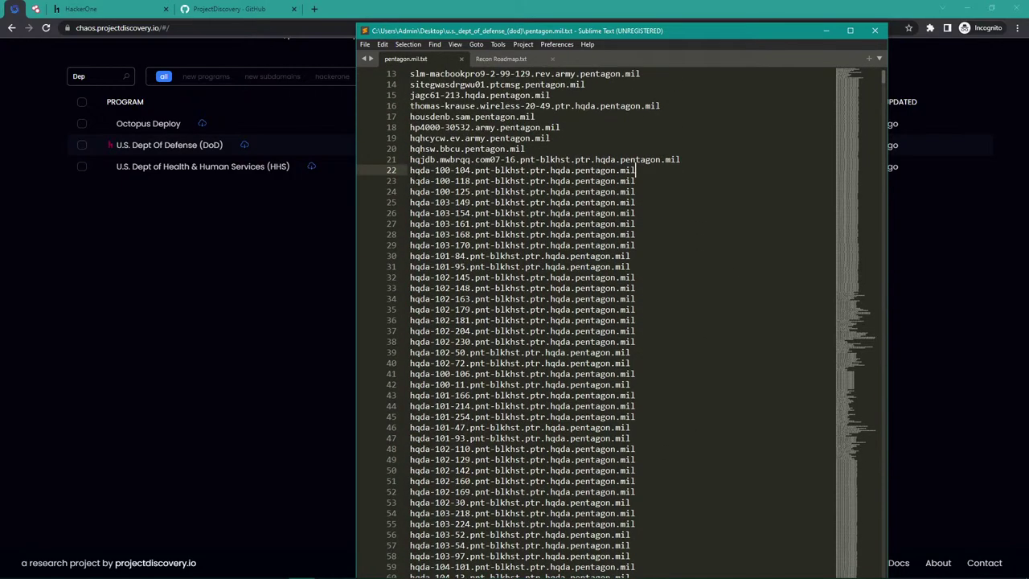
{"action": "left_click", "coordinate": [249, 12]}
- Open the pinned httpx repo, read its supported probes, then bring back pentagon.mil.txt
{"action": "left_click", "coordinate": [456, 376]}
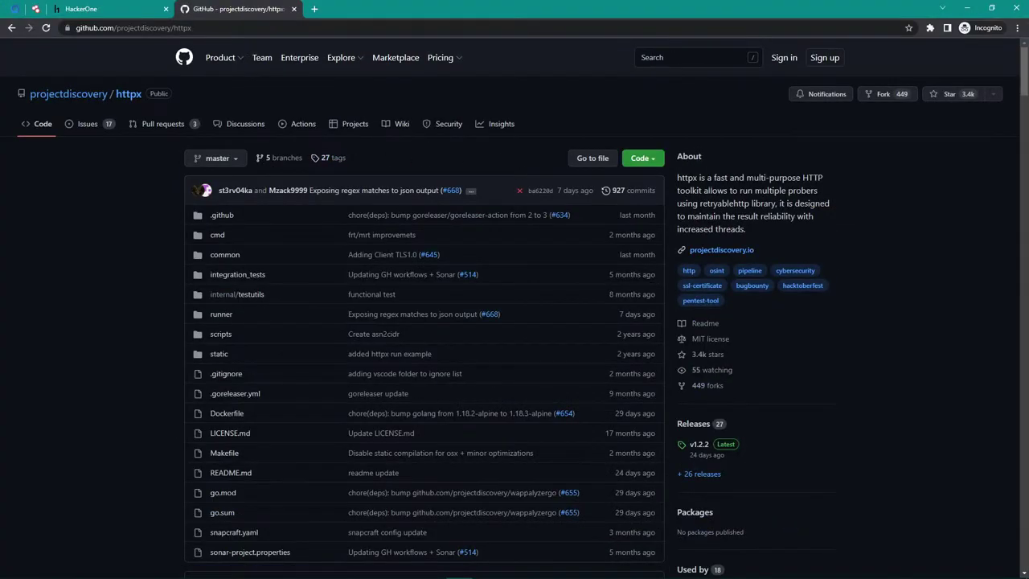
{"action": "scroll", "coordinate": [387, 254], "scroll_direction": "down", "scroll_amount": 8}
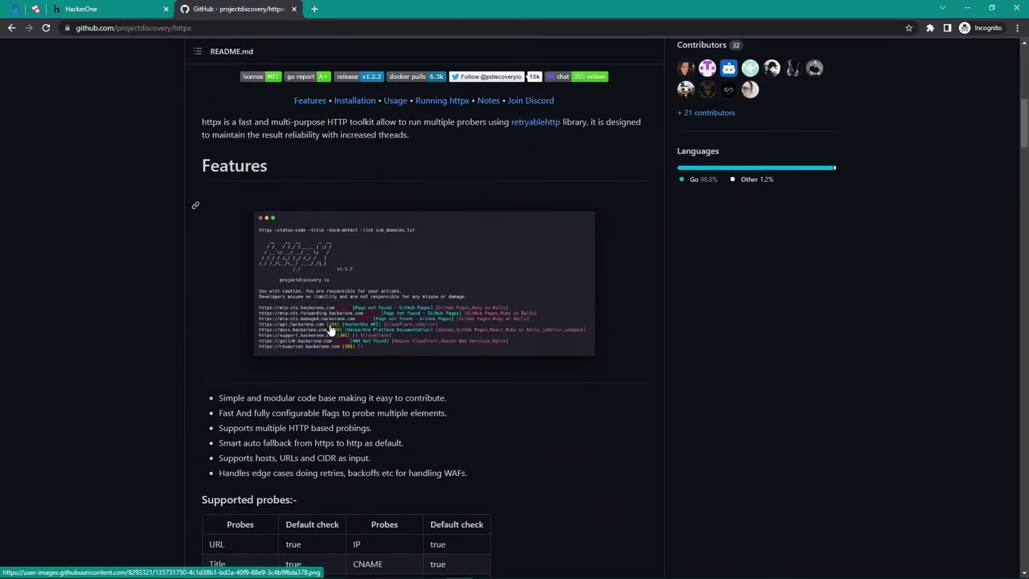
{"action": "scroll", "coordinate": [336, 333], "scroll_direction": "down", "scroll_amount": 2}
{"action": "scroll", "coordinate": [337, 333], "scroll_direction": "down", "scroll_amount": 1}
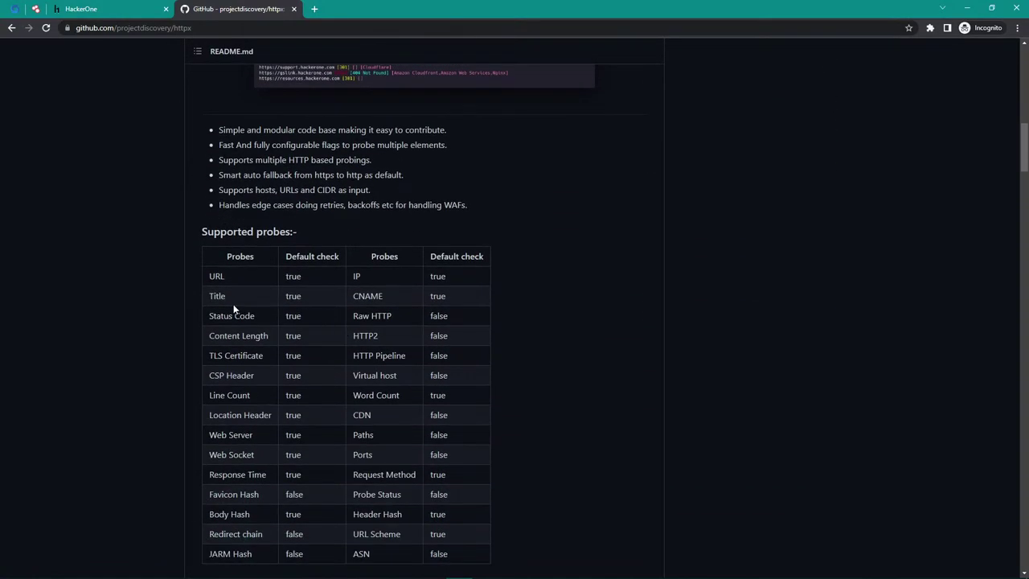
{"action": "scroll", "coordinate": [229, 252], "scroll_direction": "down", "scroll_amount": 4}
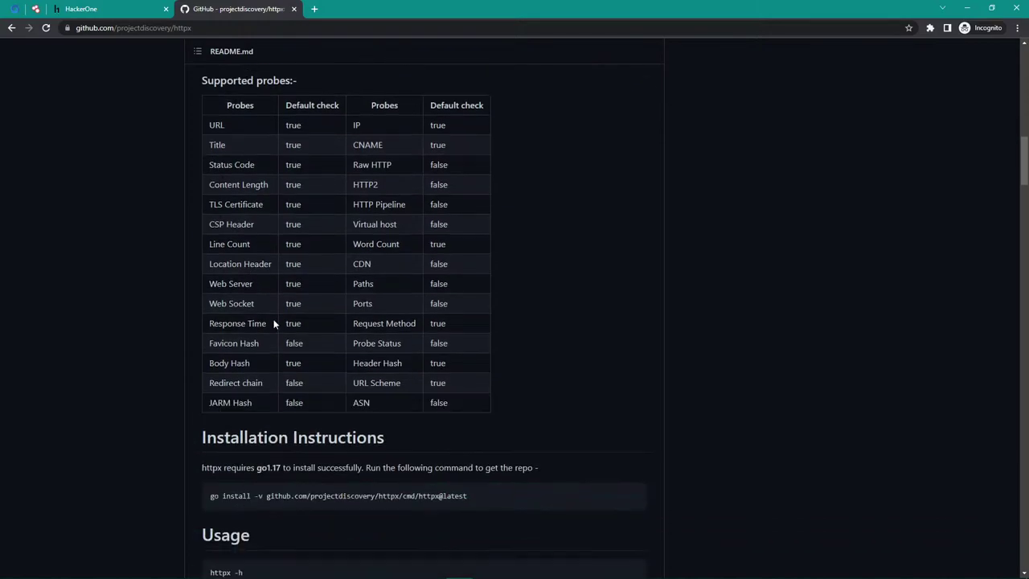
{"action": "scroll", "coordinate": [251, 356], "scroll_direction": "up", "scroll_amount": 4}
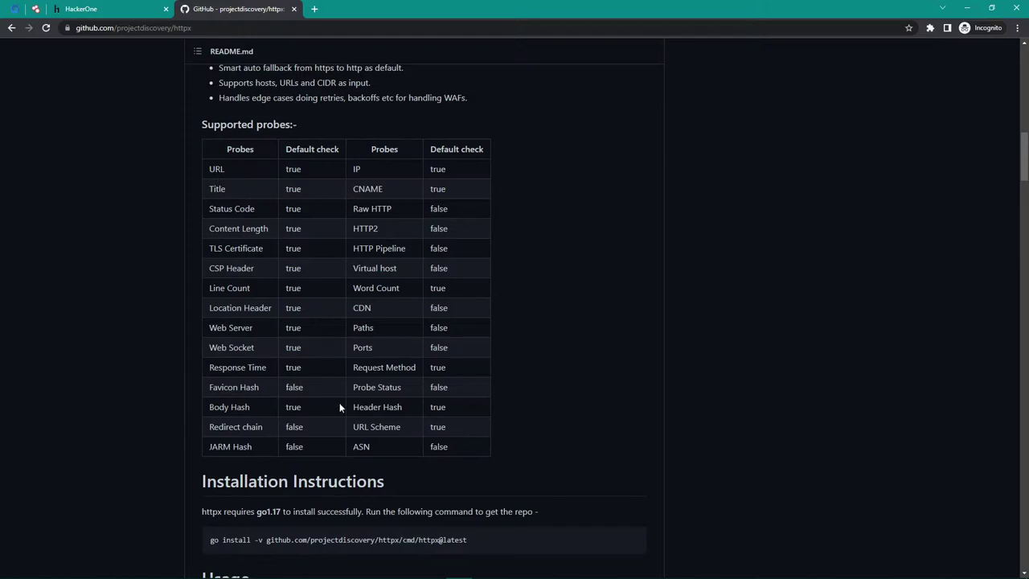
{"action": "scroll", "coordinate": [341, 399], "scroll_direction": "up", "scroll_amount": 10}
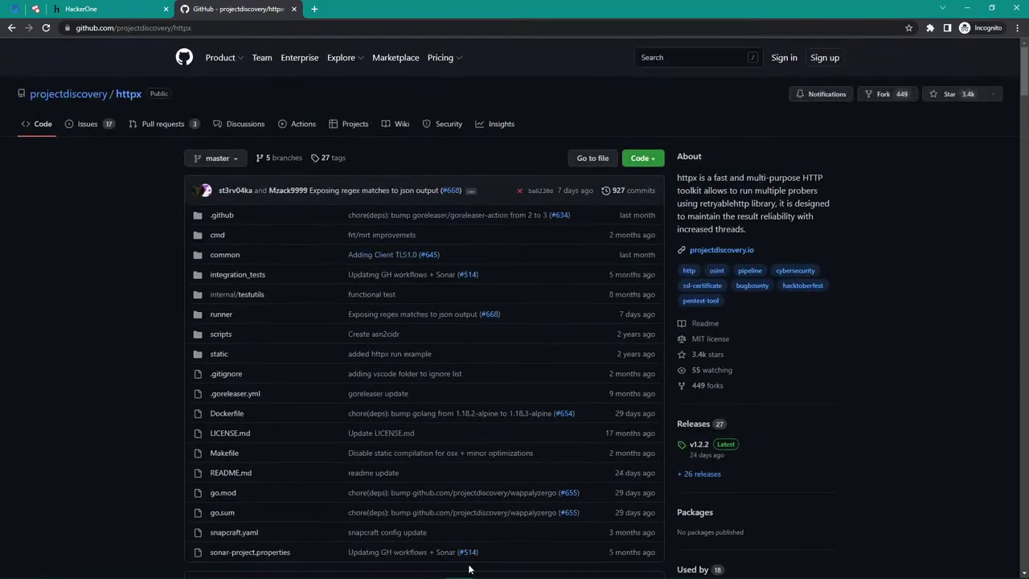
{"action": "left_click", "coordinate": [304, 568]}
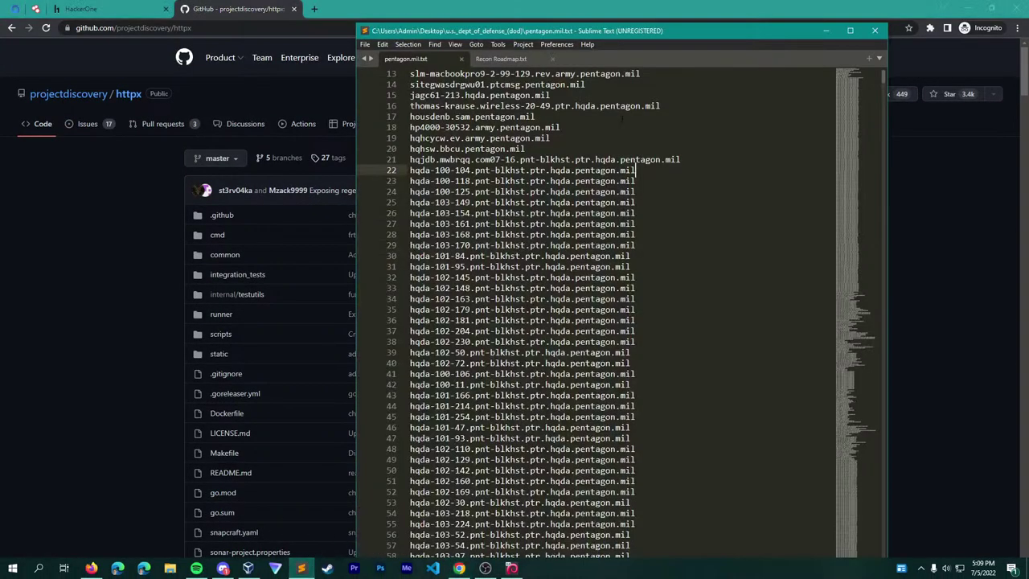
{"action": "scroll", "coordinate": [618, 313], "scroll_direction": "up", "scroll_amount": 4}
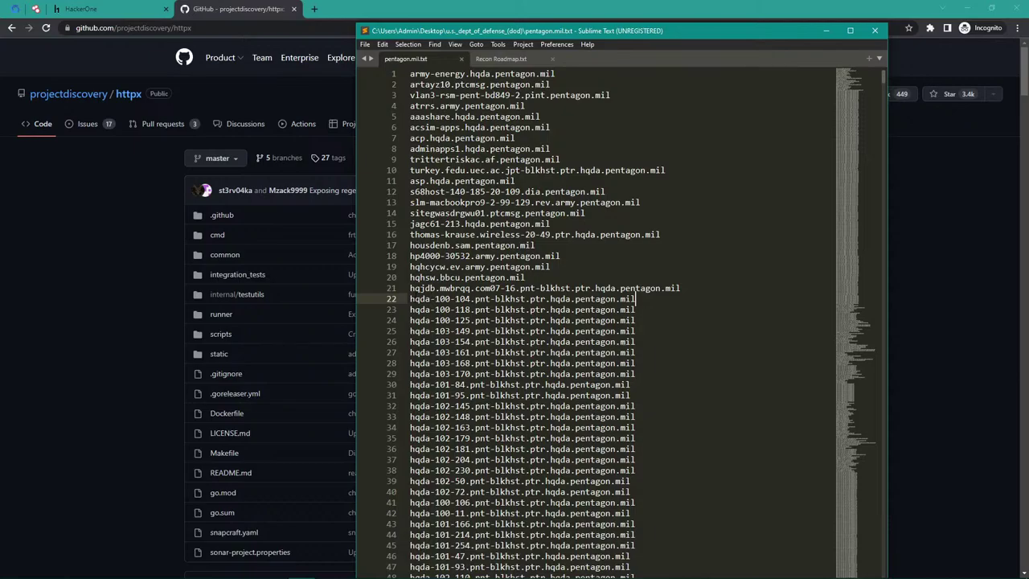
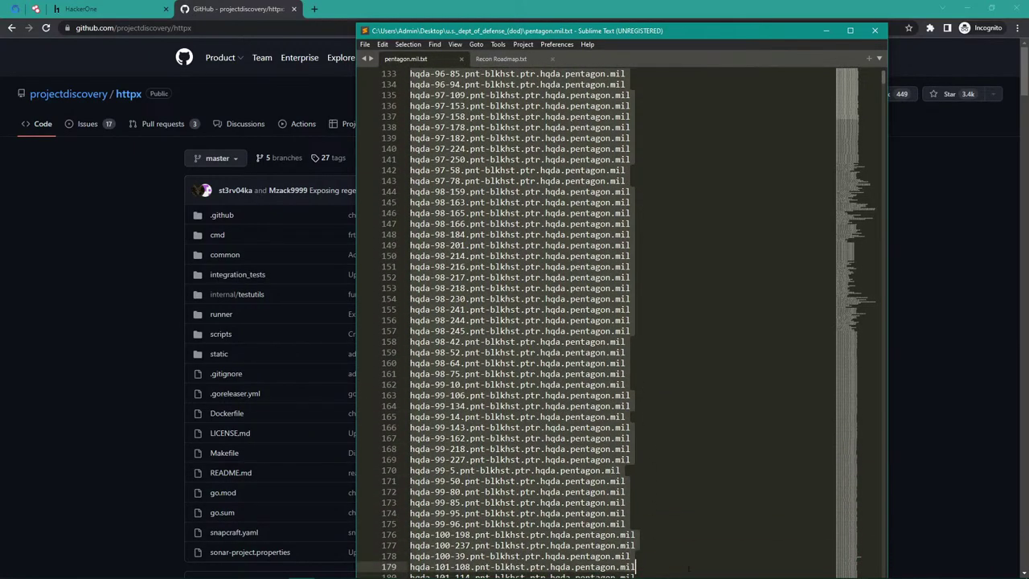
- Maximize the Sublime Text window showing pentagon.mil.txt so the subdomain list fills the screen
{"action": "key", "text": "super+Up"}
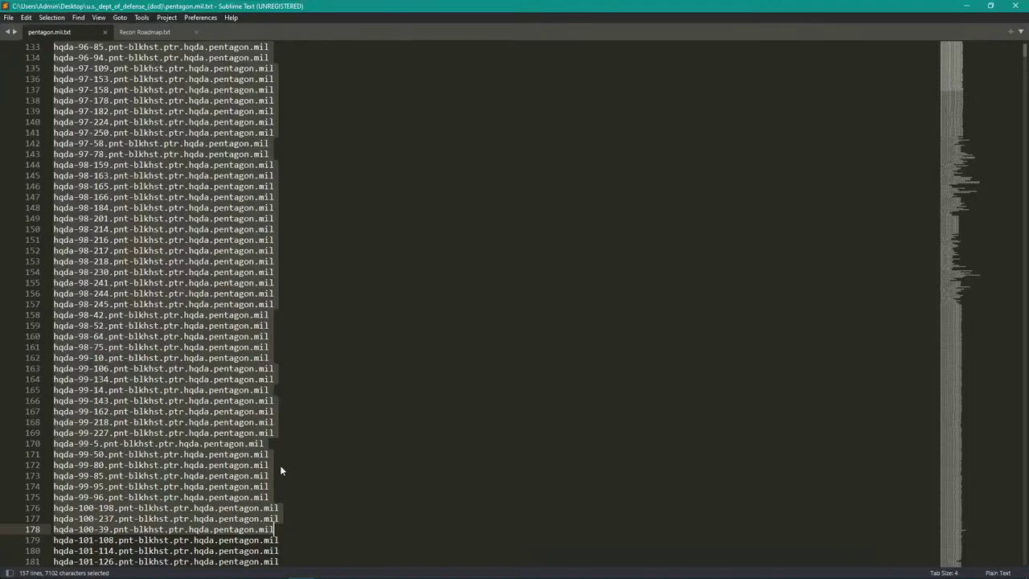
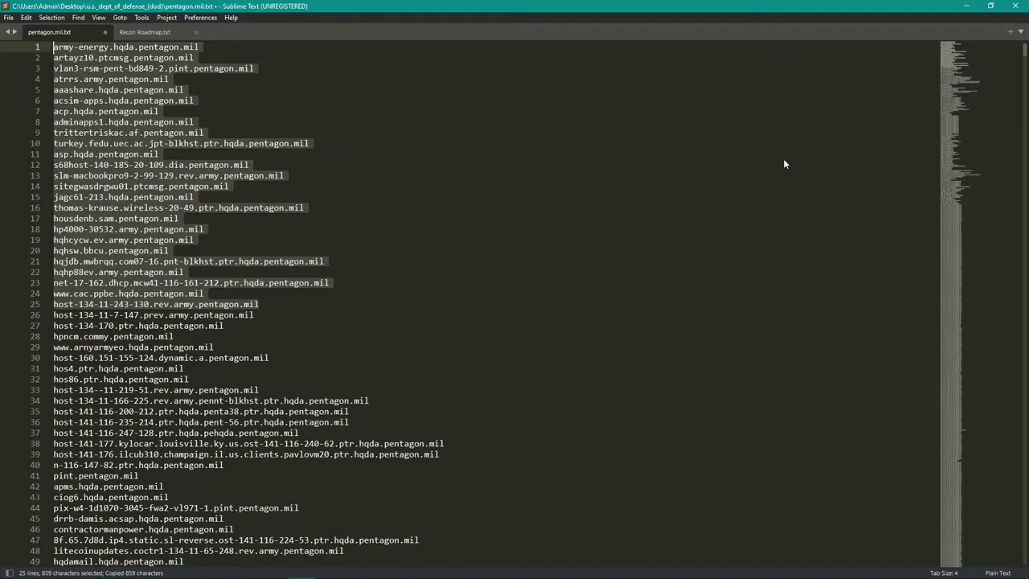
- Minimize the Sublime Text window with pentagon.mil.txt to reveal the httpx GitHub page
{"action": "left_click", "coordinate": [965, 6]}
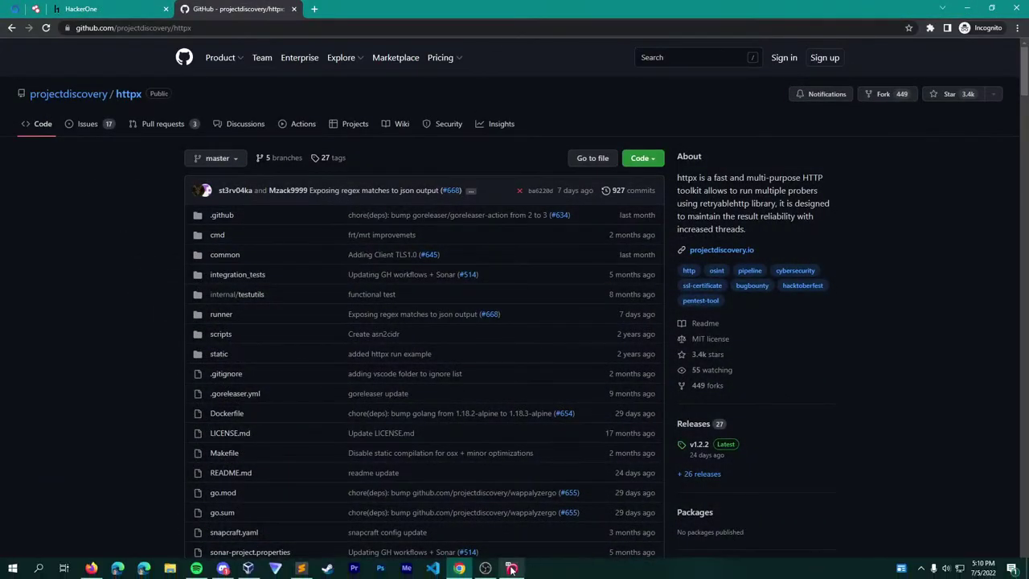
- Switch to the Kali VM, close its terminal, and open the desktop's Create Document menu
{"action": "left_click", "coordinate": [511, 569]}
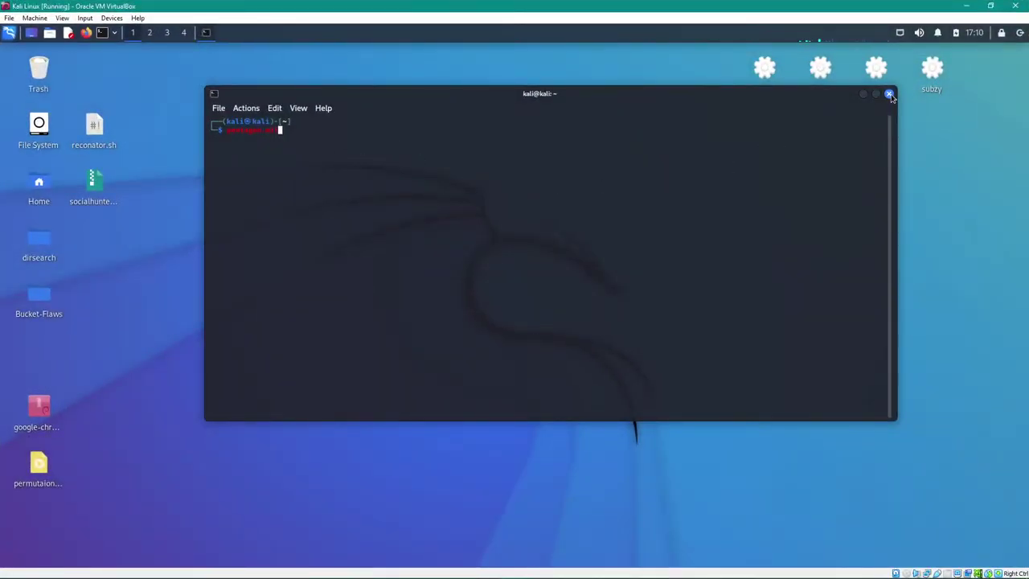
{"action": "left_click", "coordinate": [889, 98]}
{"action": "right_click", "coordinate": [181, 263]}
{"action": "mouse_move", "coordinate": [242, 316]}
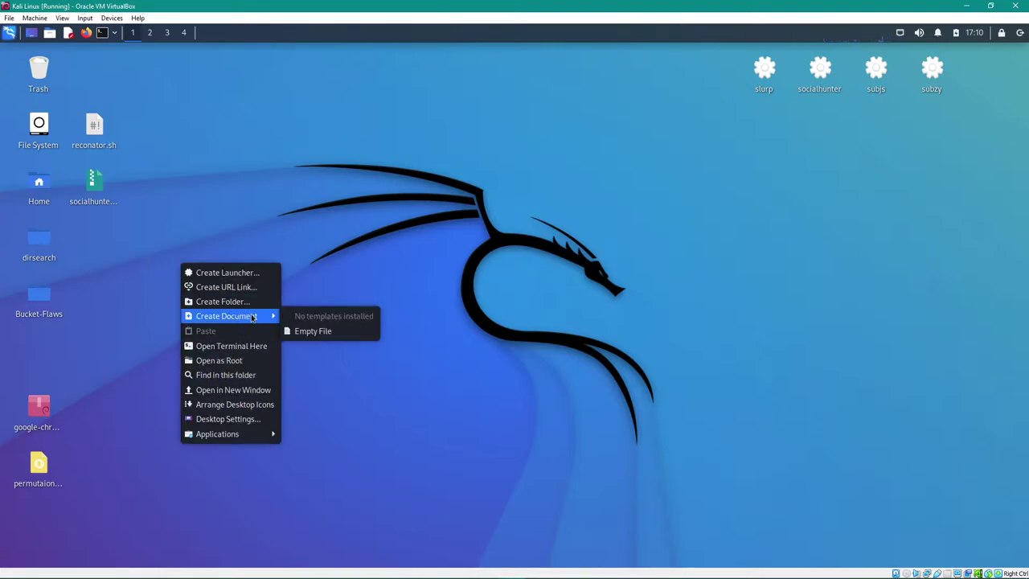
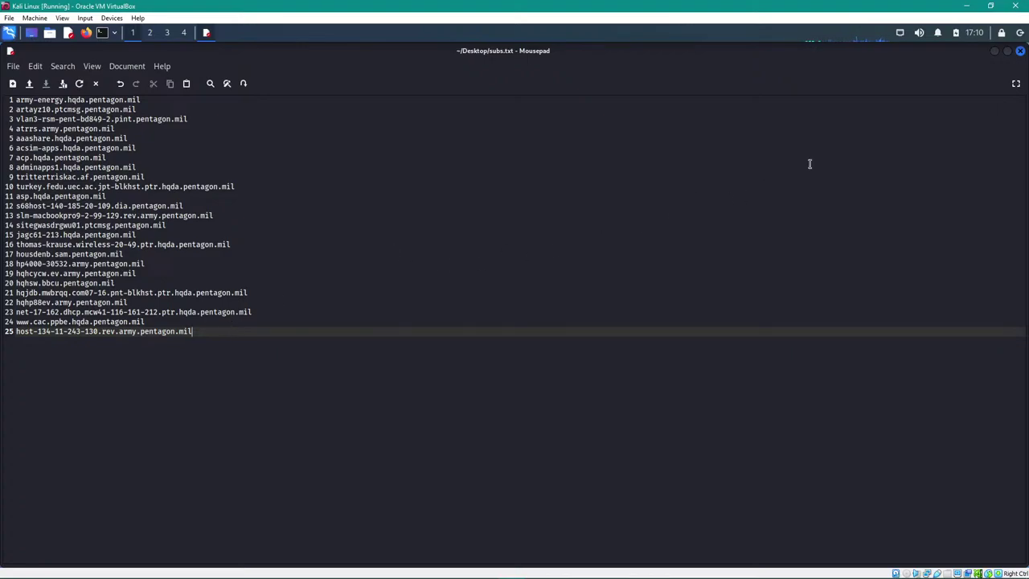
- Close subs.txt in Mousepad and bring up the desktop context menu
{"action": "left_click", "coordinate": [1020, 50]}
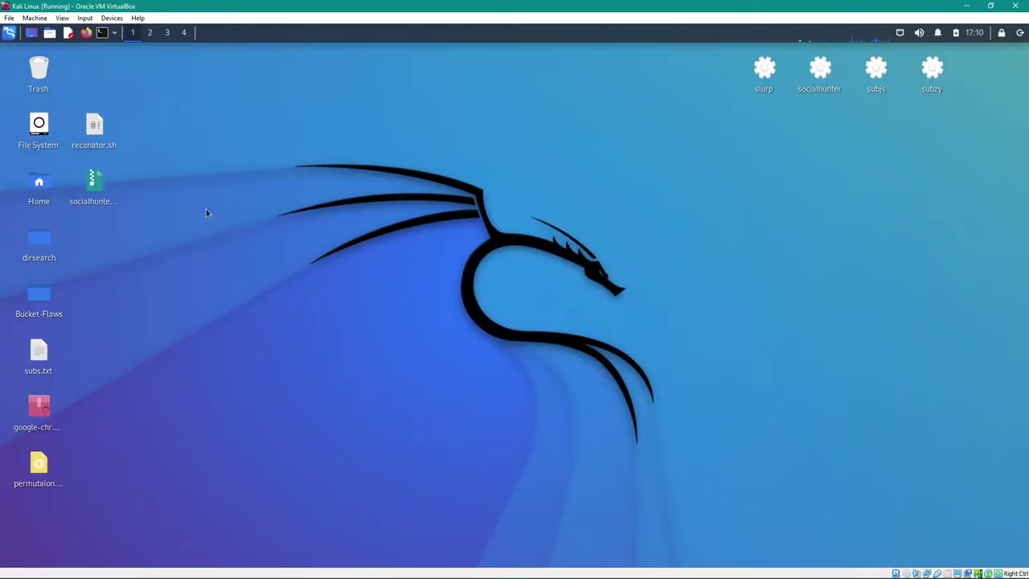
{"action": "right_click", "coordinate": [167, 270]}
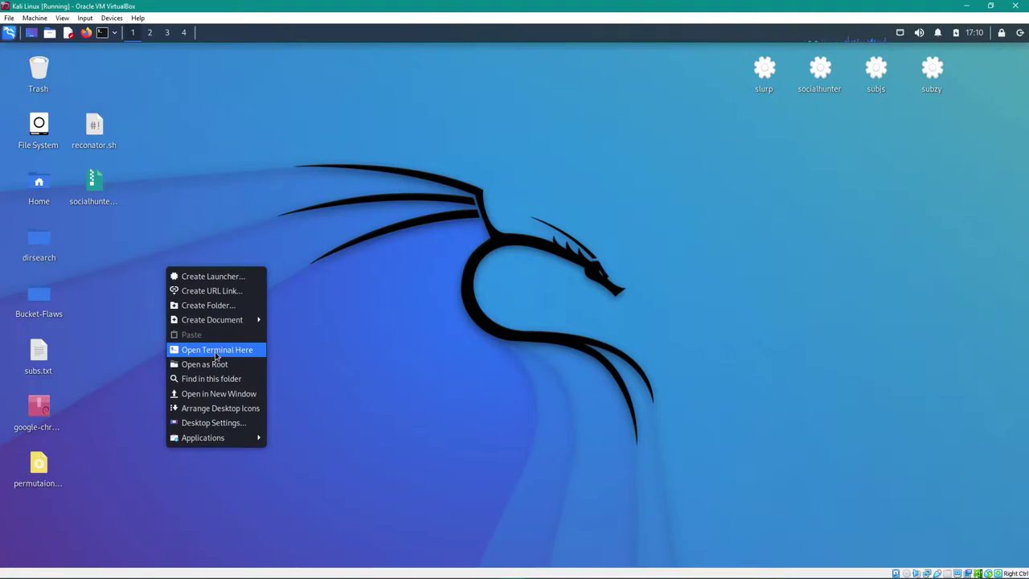
- Open a terminal in the Desktop folder and run 'httpx -l subs.txt -o alive.txt'
{"action": "left_click", "coordinate": [216, 350]}
{"action": "type", "text": "h"}
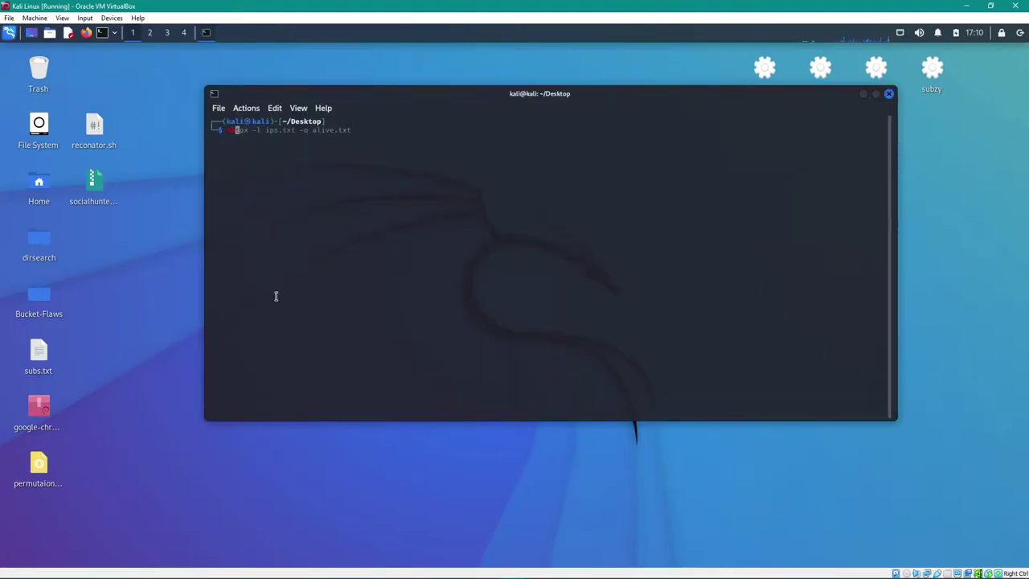
{"action": "type", "text": "ttpx -l subs.txt -o alive.txt"}
{"action": "key", "text": "Return"}
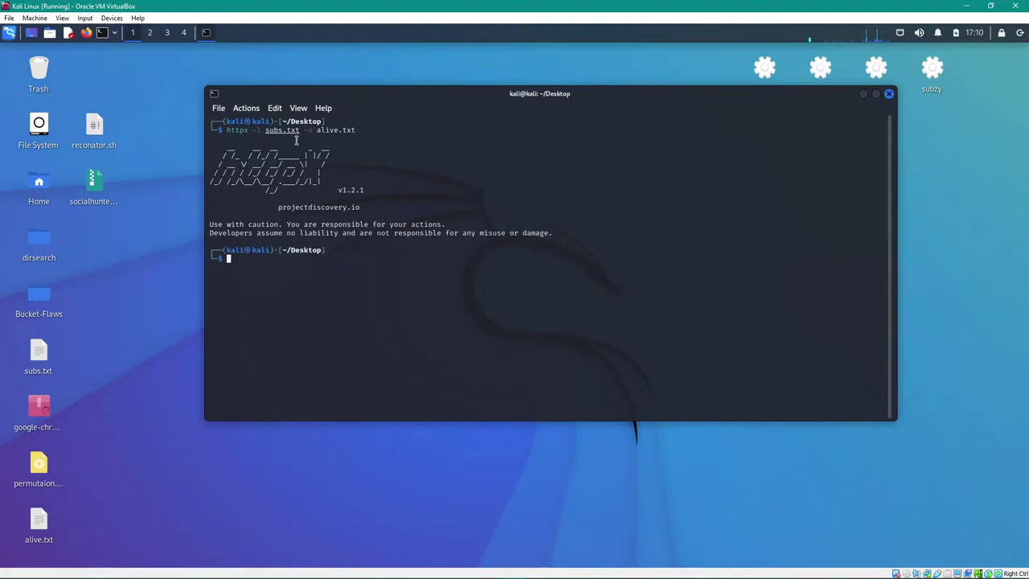
{"action": "left_click", "coordinate": [34, 352]}
- Reopen subs.txt from the desktop, then switch to pentagon.mil.txt in the host's Sublime Text
{"action": "double_click", "coordinate": [35, 352]}
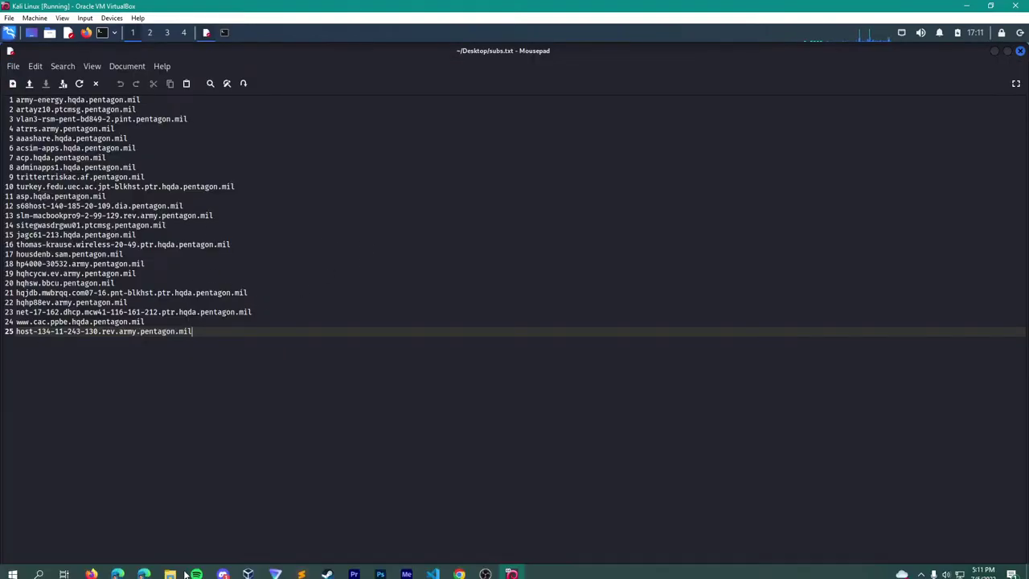
{"action": "left_click", "coordinate": [301, 568]}
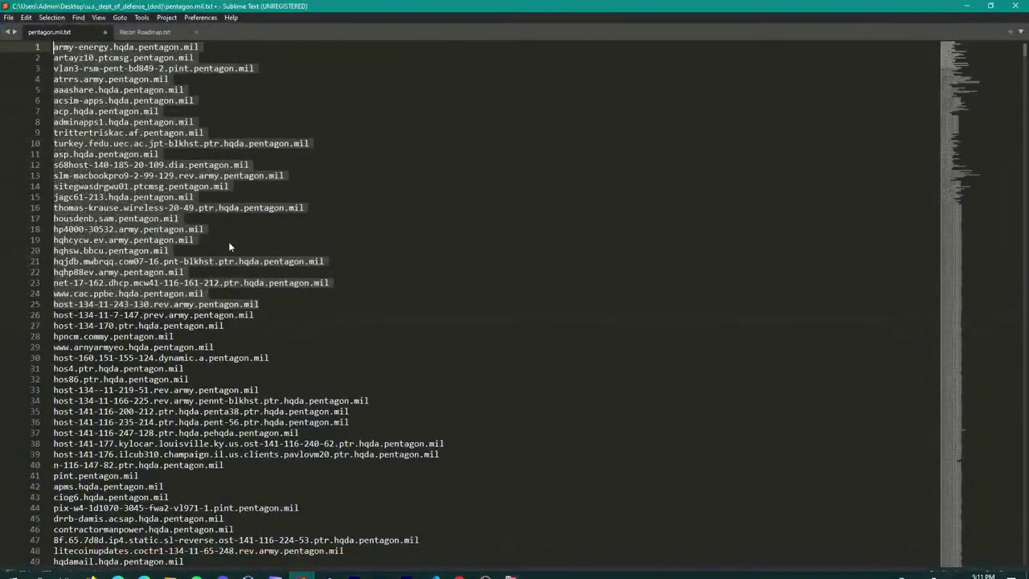
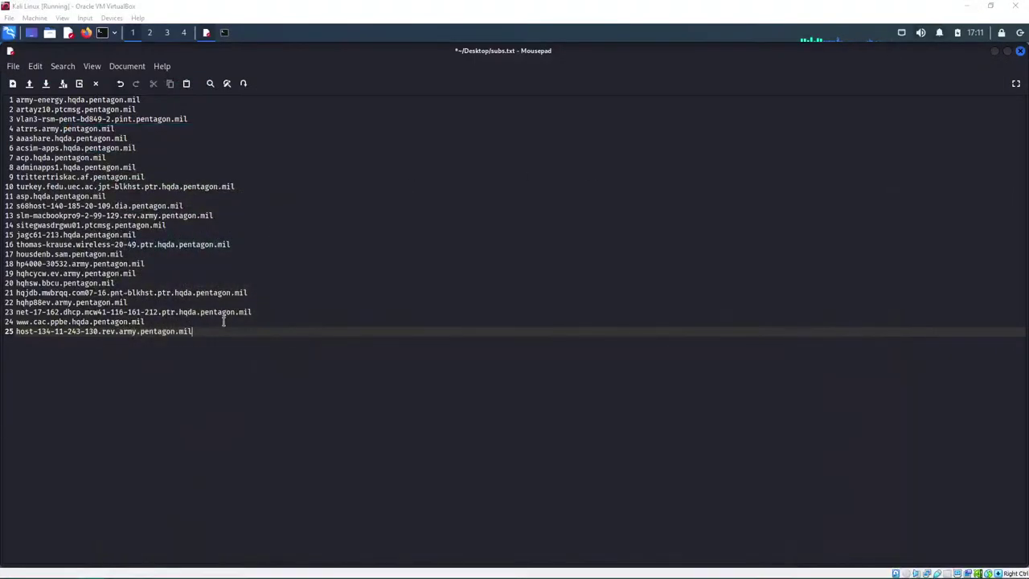
- Select the whole 25-line subdomain list in subs.txt, then deselect it, leaving the cursor at its end
{"action": "key", "text": "ctrl+a"}
{"action": "key", "text": "Right"}
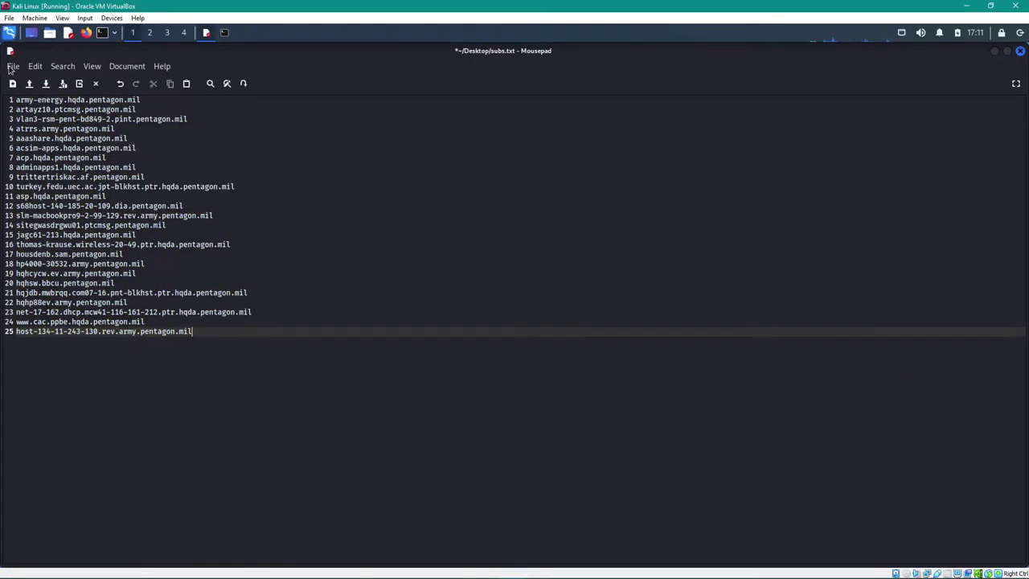
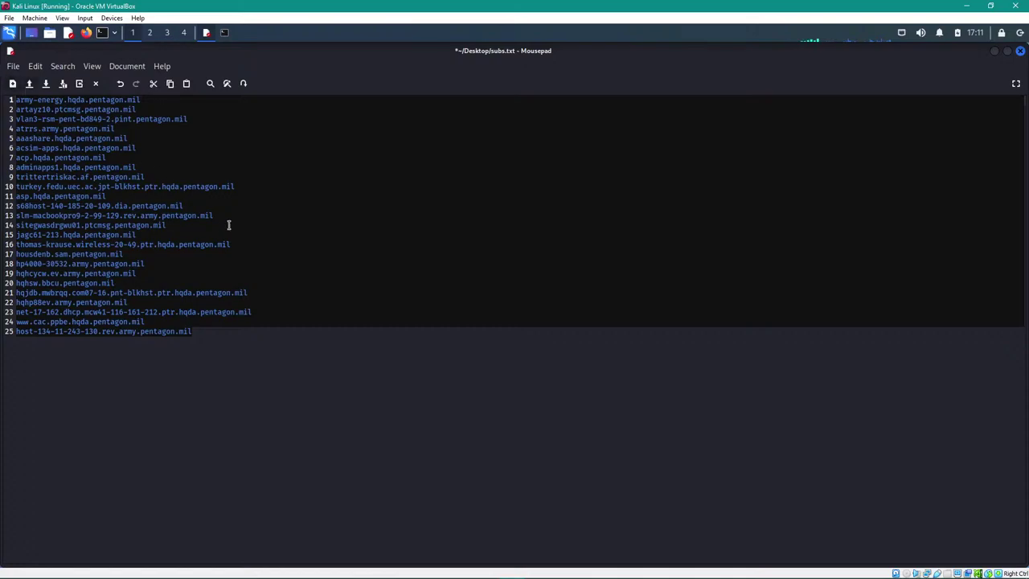
- Restore the subs.txt window from maximized, then copy all 25 subdomain lines via the context menu
{"action": "key", "text": "Right"}
{"action": "left_click_drag", "start_coordinate": [261, 55], "coordinate": [335, 180]}
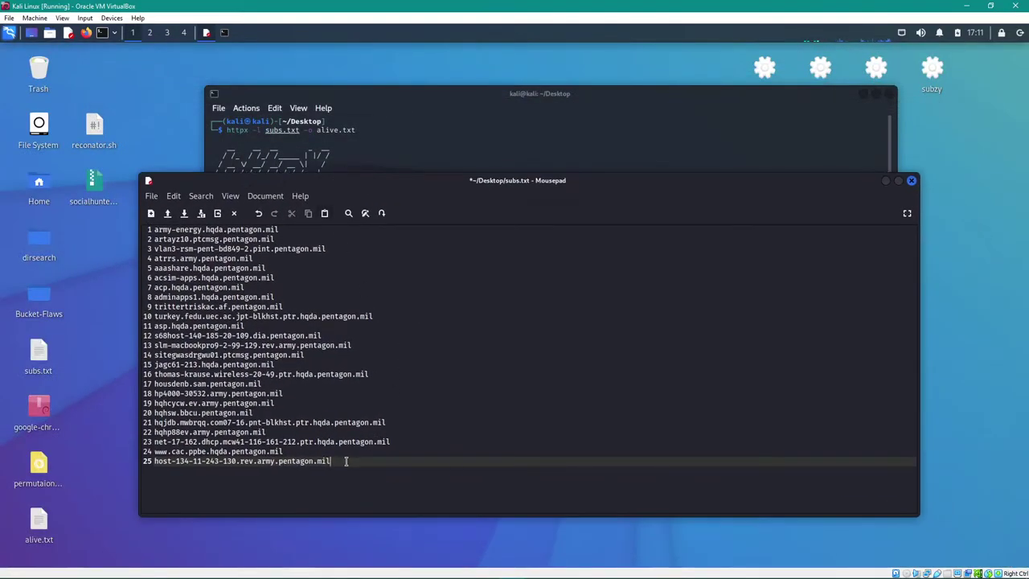
{"action": "key", "text": "ctrl+a"}
{"action": "right_click", "coordinate": [385, 453]}
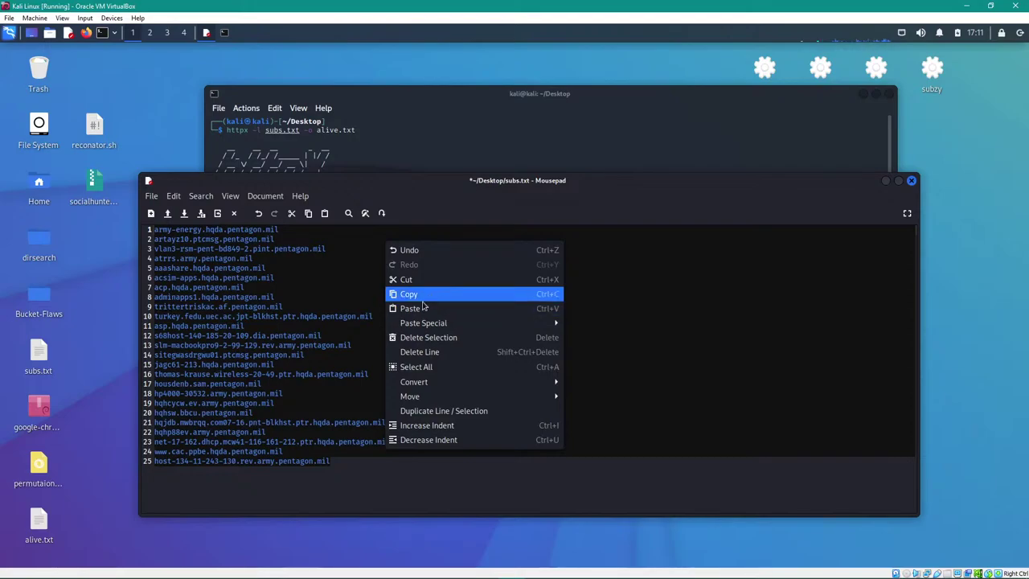
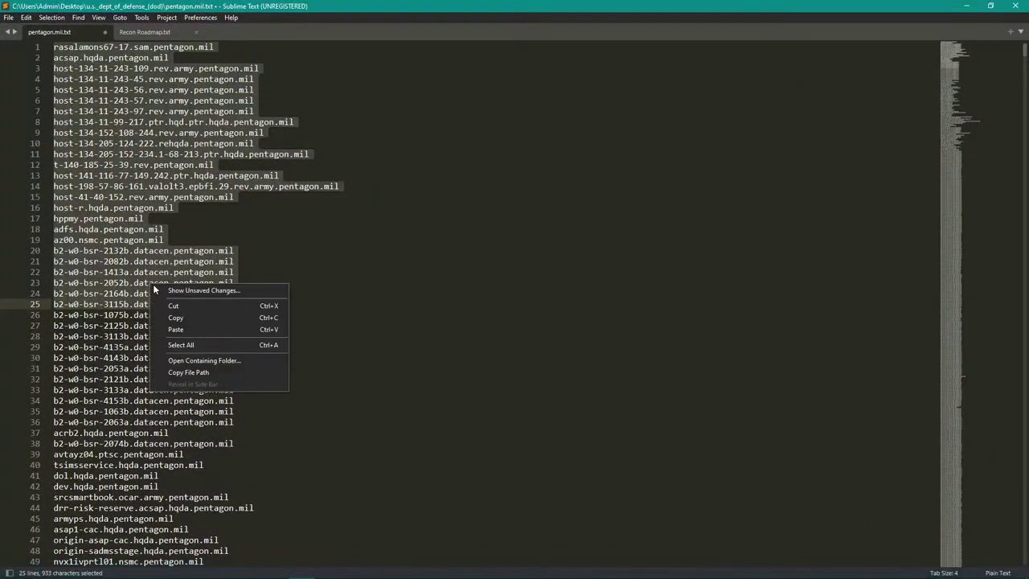
- Copy the first 25 pentagon.mil subdomain lines and minimize Sublime Text to return to Kali
{"action": "left_click", "coordinate": [187, 315]}
{"action": "left_click", "coordinate": [966, 6]}
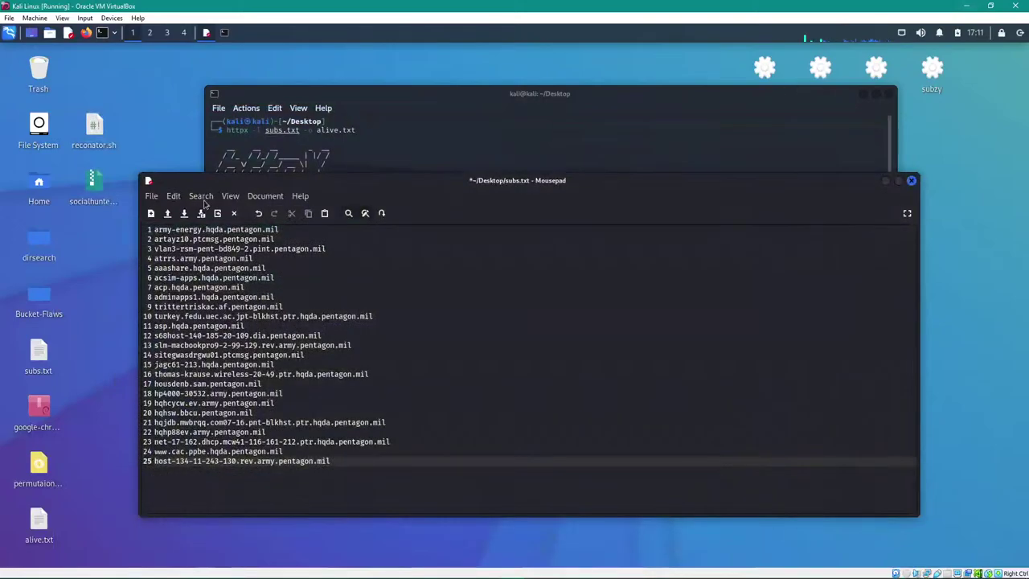
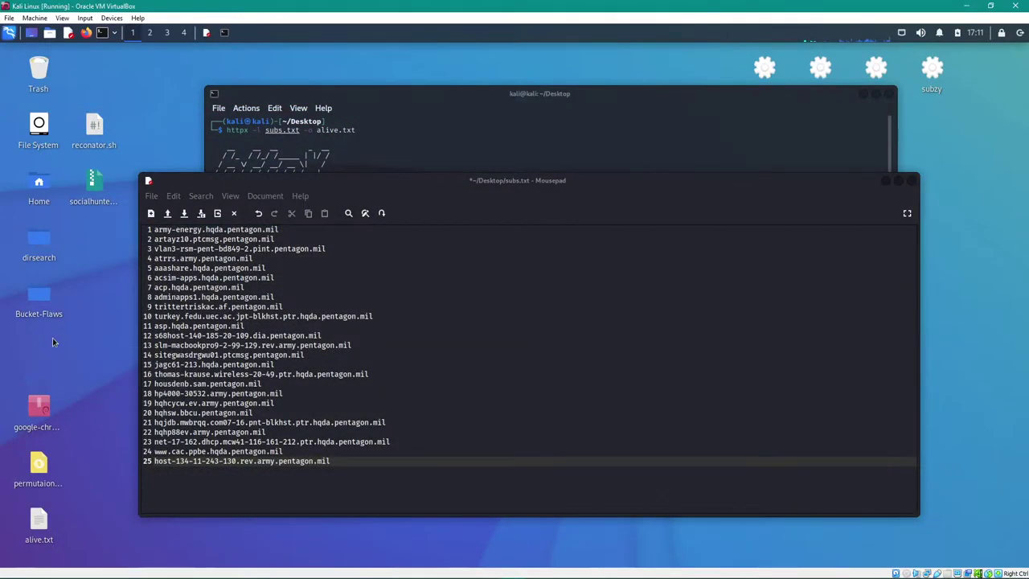
- Close subs.txt in Mousepad, discarding its unsaved changes
{"action": "left_click", "coordinate": [912, 180]}
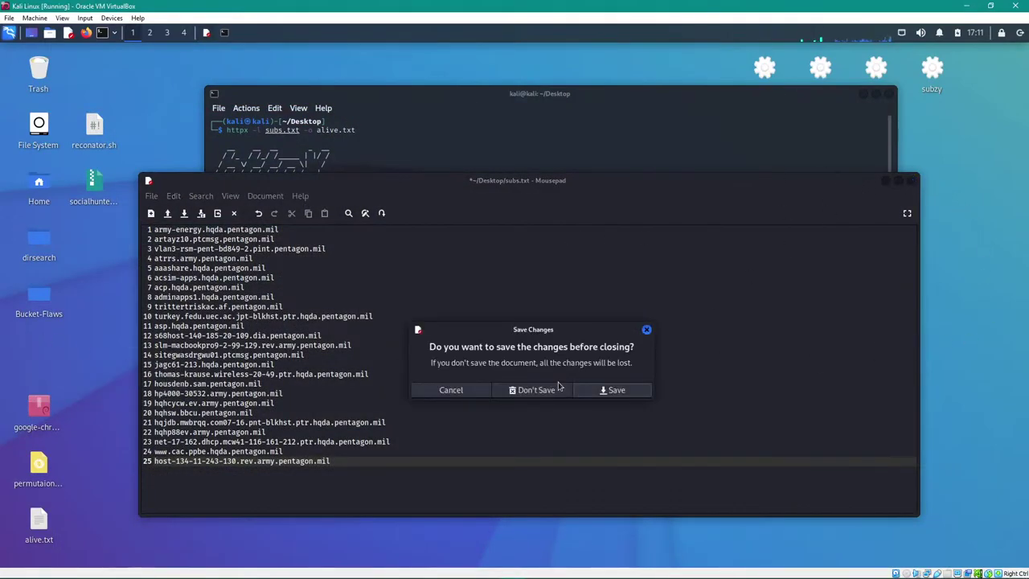
{"action": "left_click", "coordinate": [535, 390]}
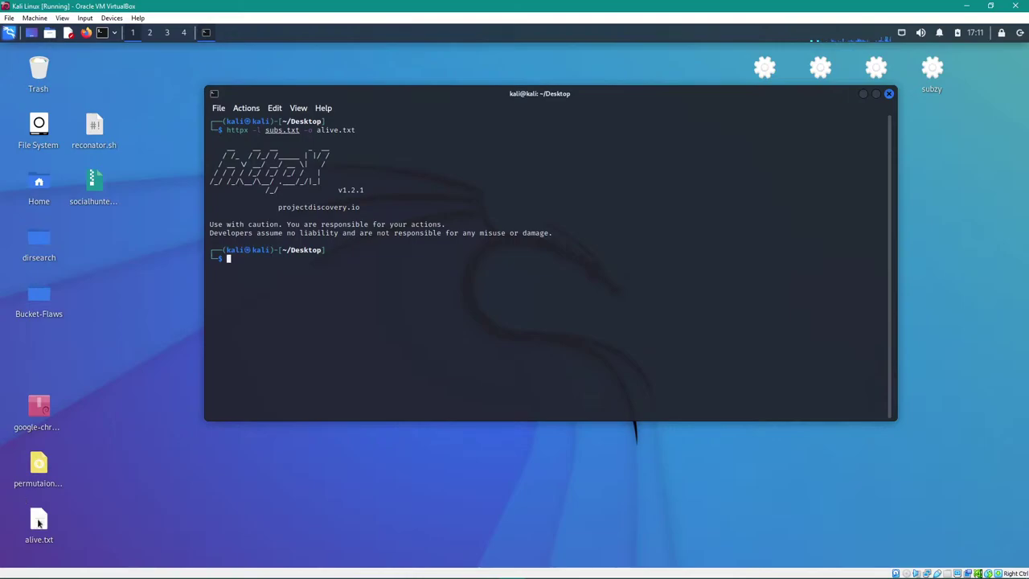
- Open alive.txt from the desktop and paste the 25 pentagon.mil subdomains into it
{"action": "double_click", "coordinate": [38, 522]}
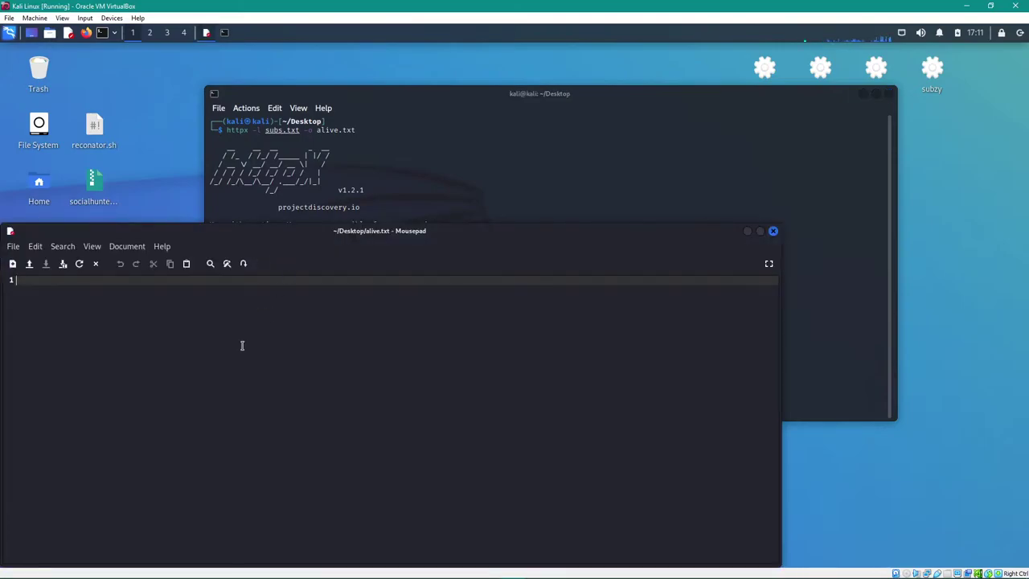
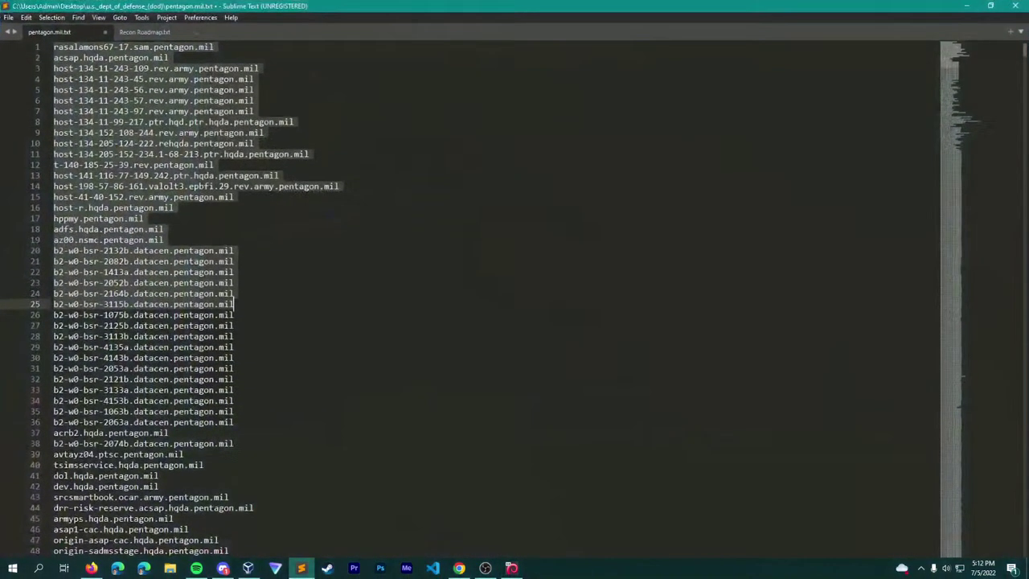
- Scroll down the pentagon.mil.txt subdomain list toward line 37, acrb2.hqda.pentagon.mil
{"action": "scroll", "coordinate": [273, 257], "scroll_direction": "down", "scroll_amount": 1}
{"action": "scroll", "coordinate": [266, 253], "scroll_direction": "down", "scroll_amount": 7}
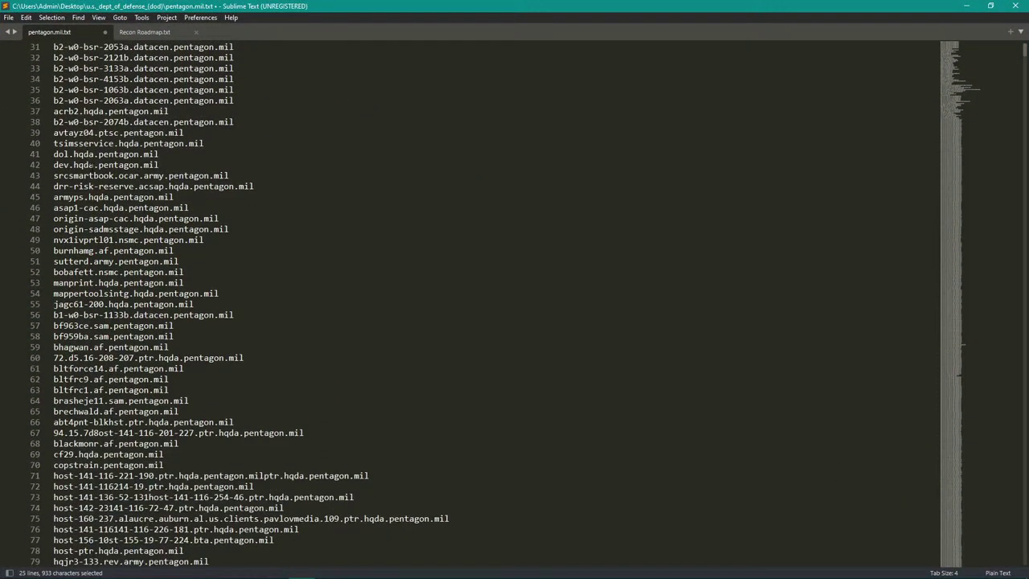
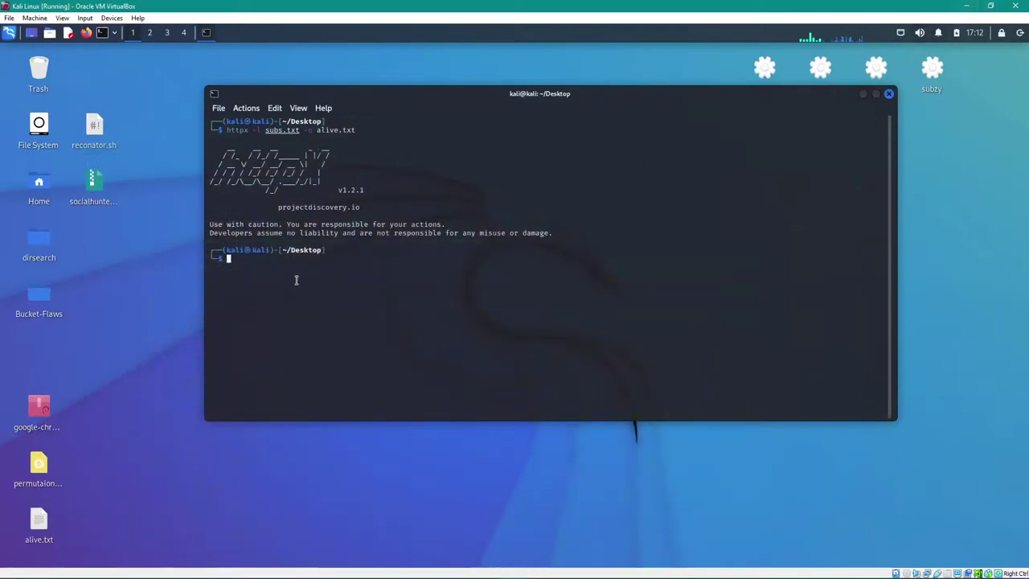
- Add an empty file to the desktop through Create Document and name it subs.txt
{"action": "right_click", "coordinate": [103, 365]}
{"action": "mouse_move", "coordinate": [186, 419]}
{"action": "left_click", "coordinate": [236, 430]}
{"action": "type", "text": "s"}
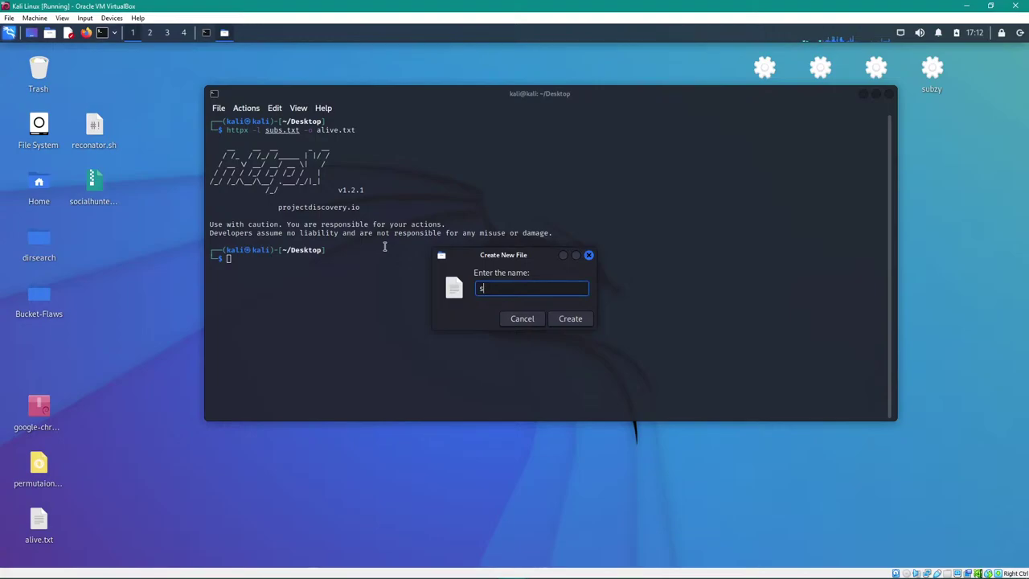
{"action": "type", "text": "ubs.txt"}
- Confirm creating subs.txt and paste the 25 pentagon.mil subdomains into it in Mousepad
{"action": "left_click", "coordinate": [570, 322]}
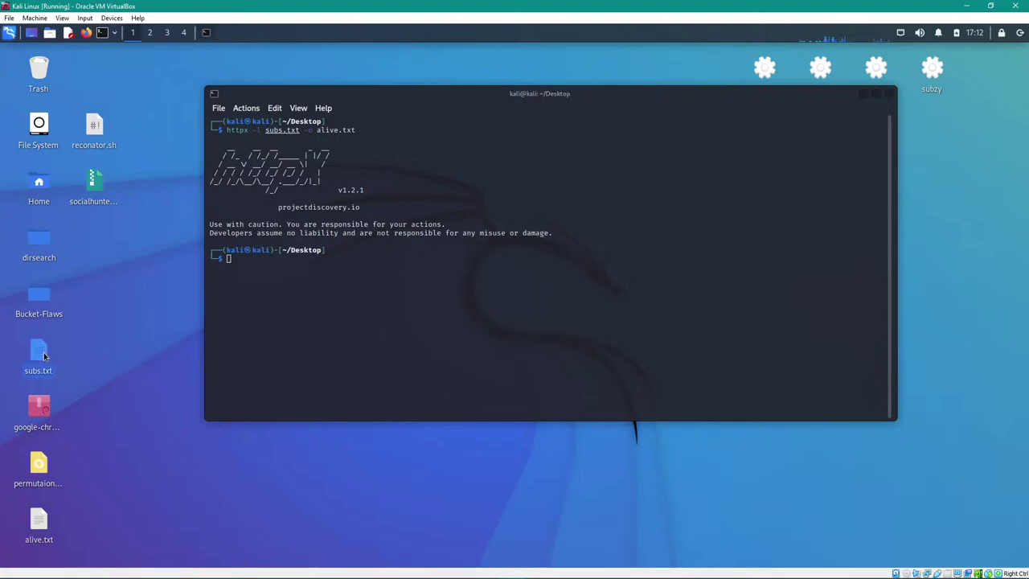
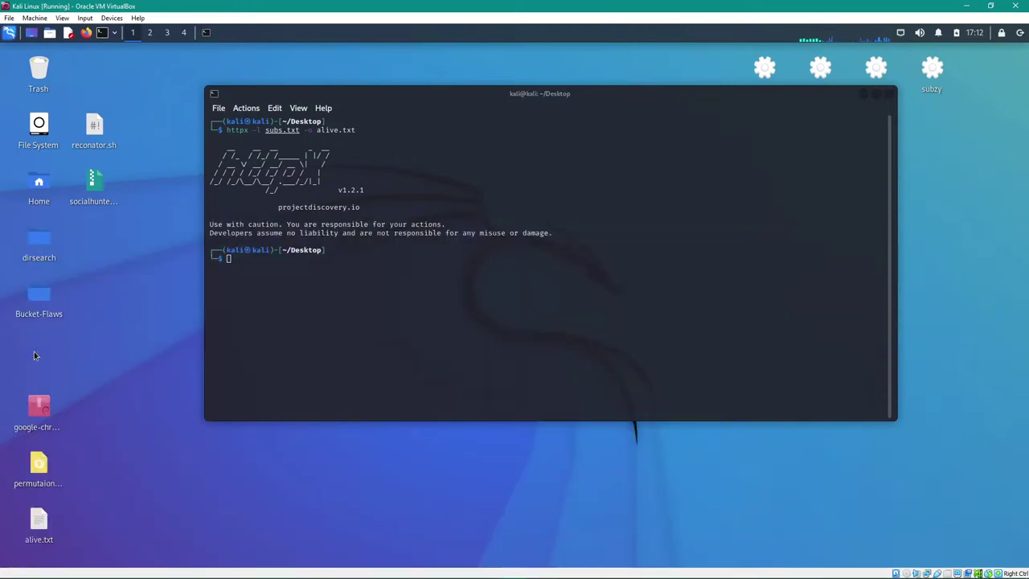
- Delete the old subs.txt and alive.txt from the desktop, then enter 'subfinder -d pentagon.mil' in the terminal
{"action": "left_click", "coordinate": [48, 514]}
{"action": "key", "text": "Delete"}
{"action": "left_click", "coordinate": [369, 326]}
{"action": "type", "text": "subfinder "}
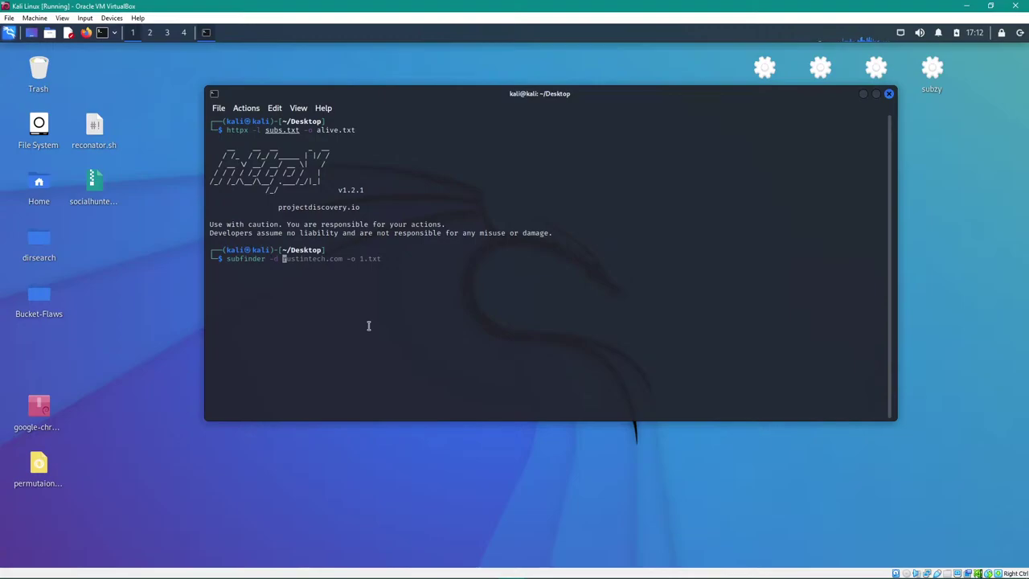
{"action": "type", "text": "-d pentagon.mil"}
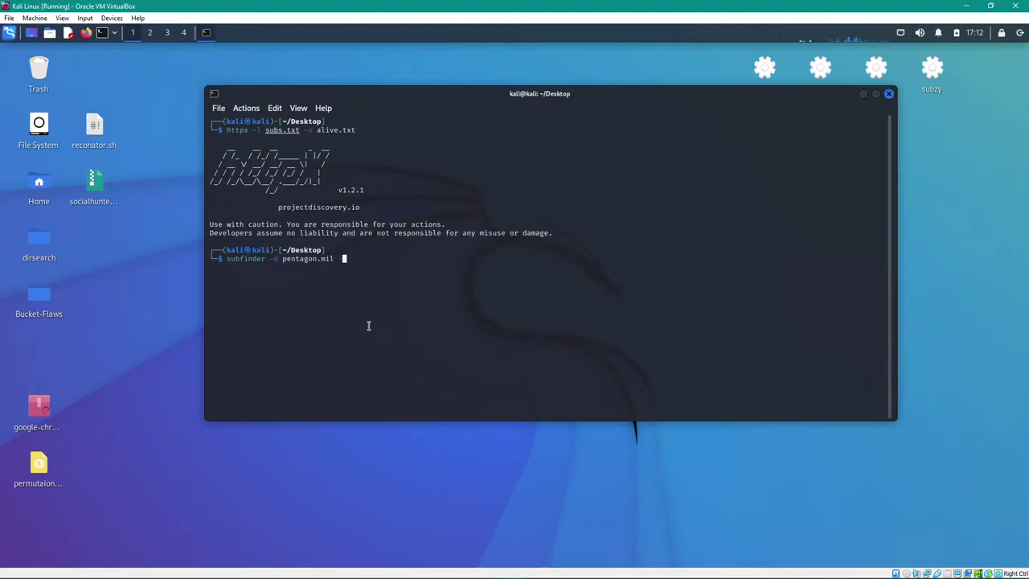
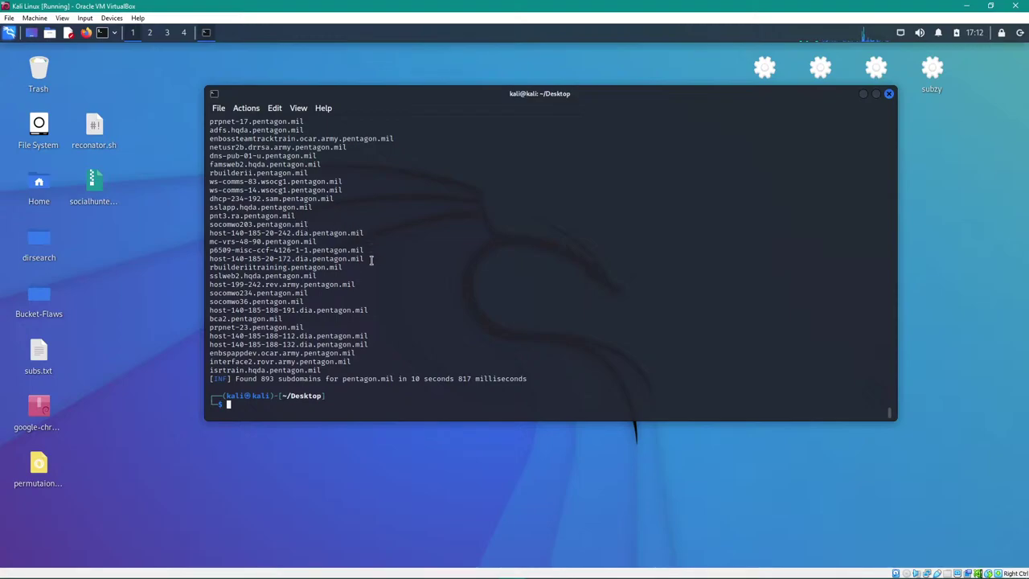
- Highlight the 893 pentagon.mil subdomain count, then bring up the Chrome browser window
{"action": "double_click", "coordinate": [268, 379]}
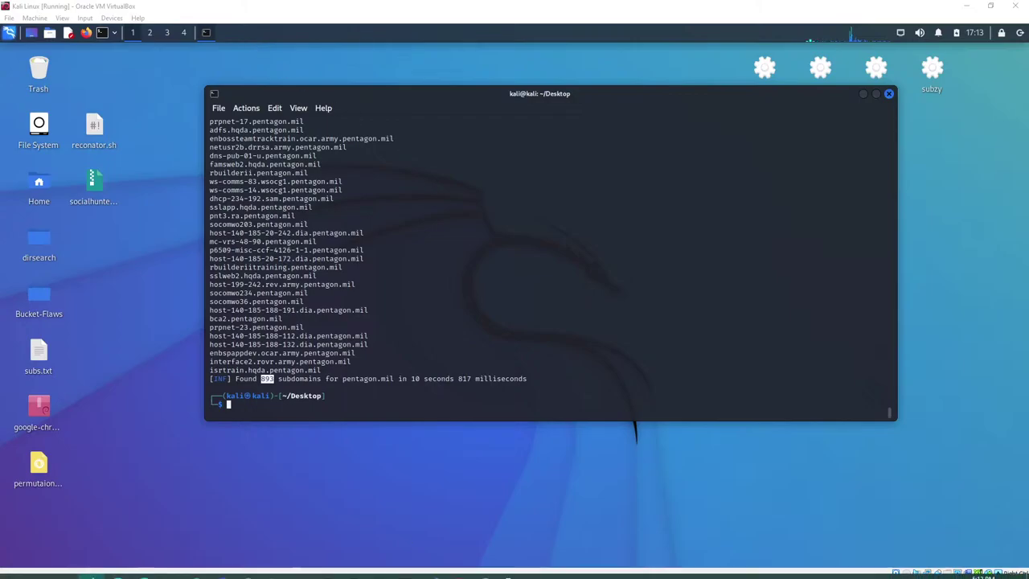
{"action": "left_click", "coordinate": [462, 568]}
- View the Chaos programs filtered by 'Dep': U.S. Dept Of Defense with 2602923 subdomains, no reward
{"action": "left_click", "coordinate": [14, 9]}
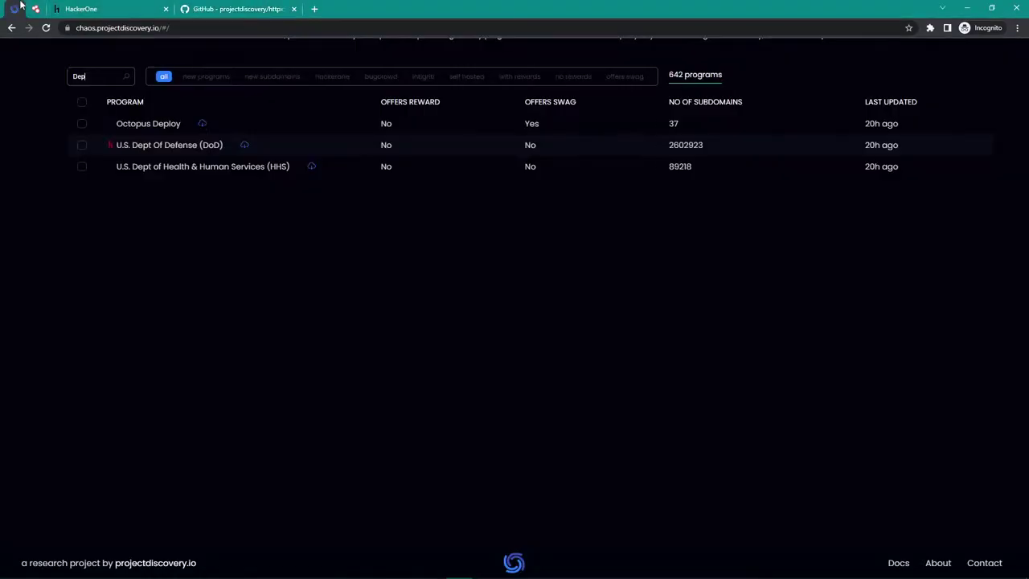
{"action": "scroll", "coordinate": [200, 226], "scroll_direction": "up", "scroll_amount": 5}
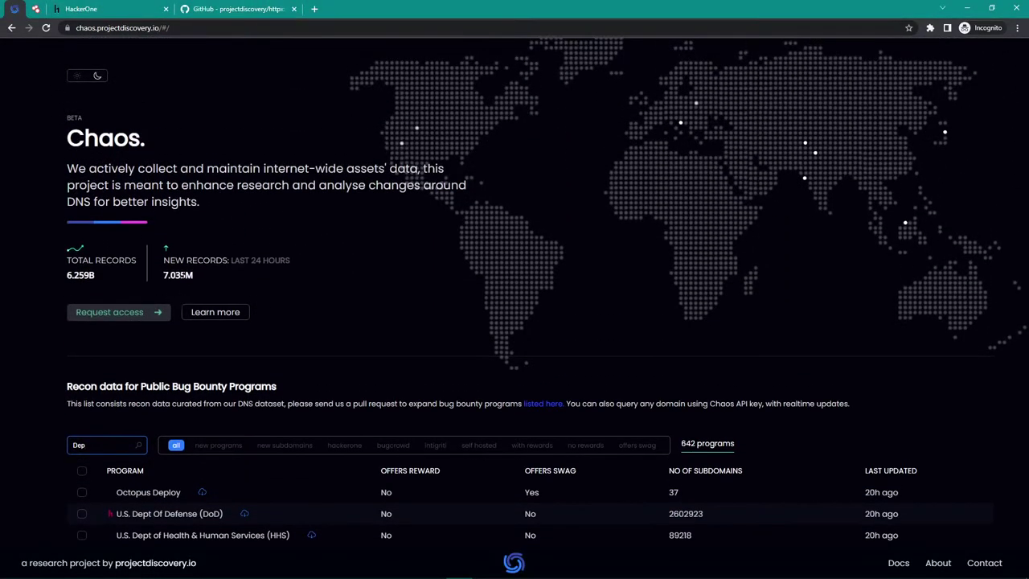
{"action": "scroll", "coordinate": [439, 489], "scroll_direction": "down", "scroll_amount": 2}
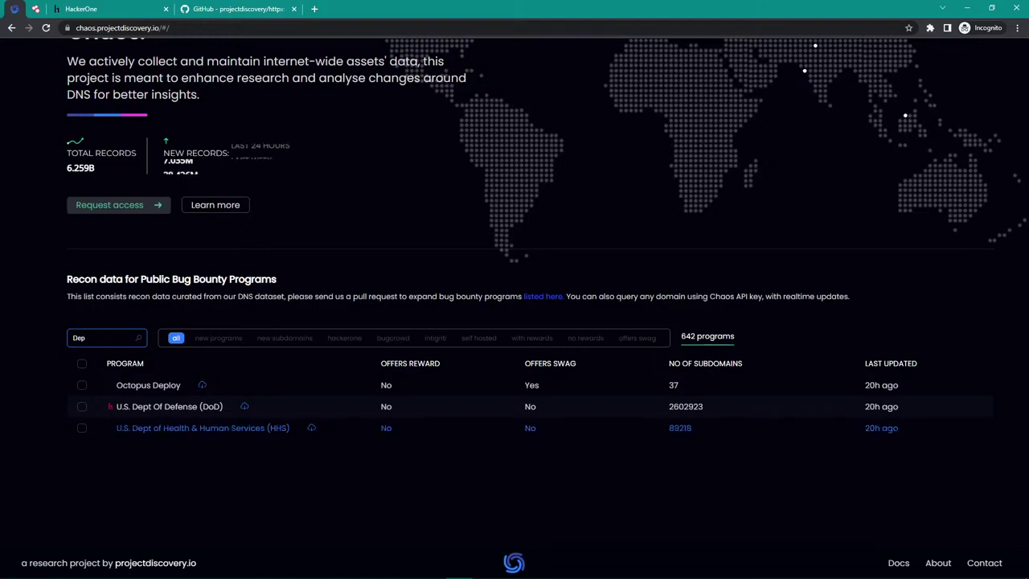
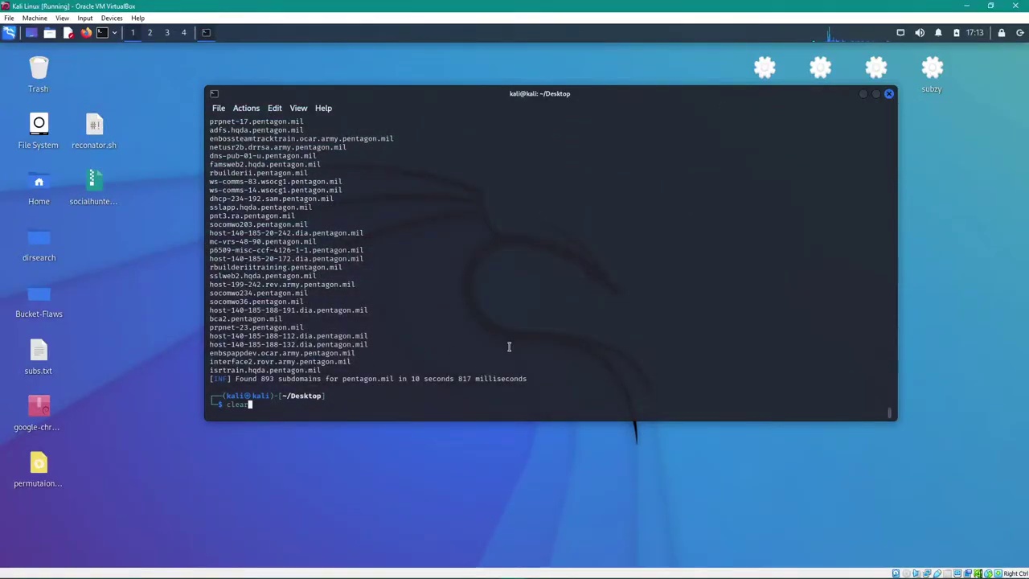
- Clear the subdomain output and begin the httpx command 'httpx -l subs.tt' at the prompt
{"action": "key", "text": "Return"}
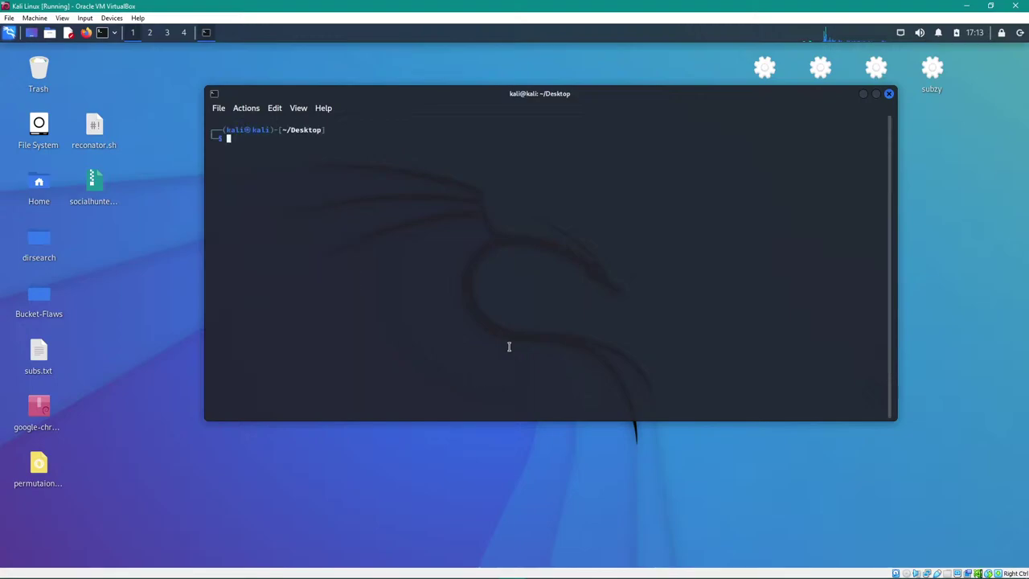
{"action": "type", "text": "httpx -l subs.ttx"}
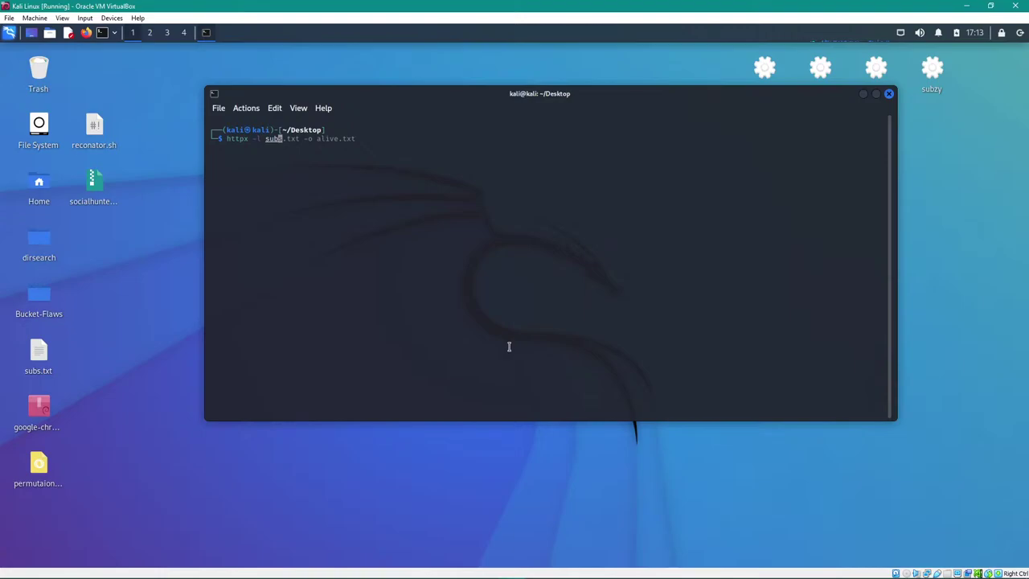
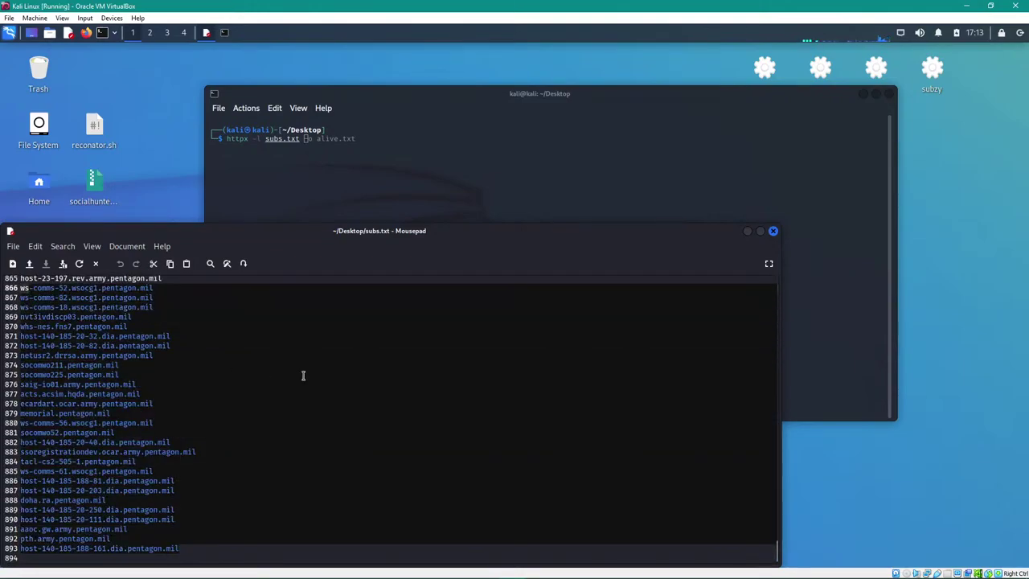
- Close the subs.txt subdomain list in Mousepad to return to the terminal
{"action": "left_click", "coordinate": [299, 374]}
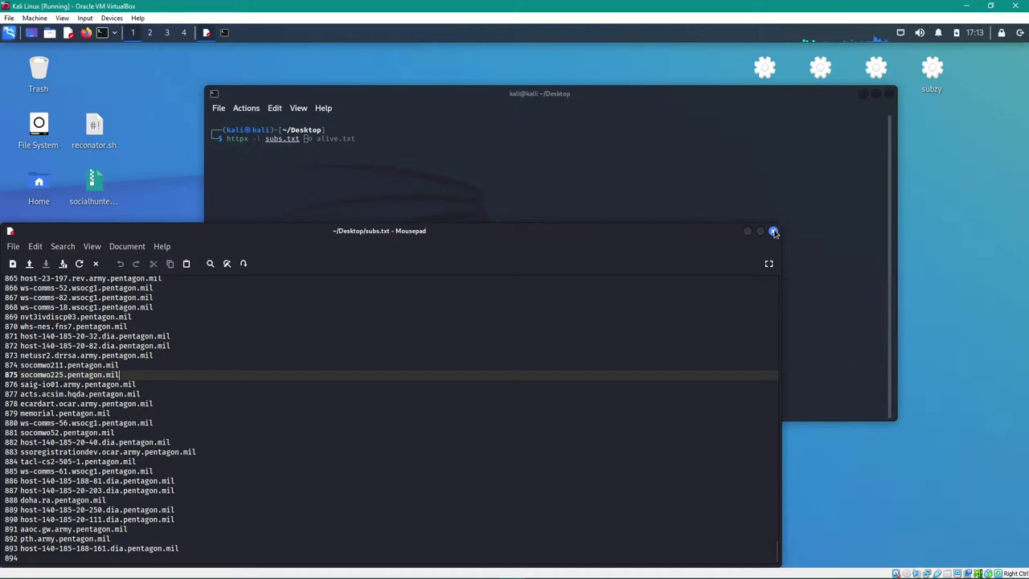
{"action": "left_click", "coordinate": [773, 230]}
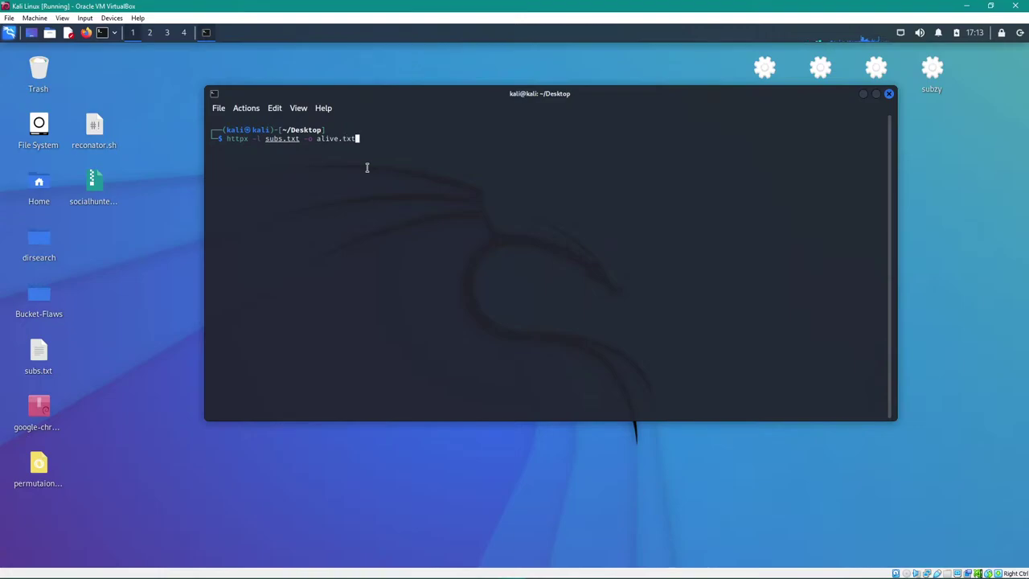
- Run 'httpx -l subs.txt -o alive.txt' to probe the subdomains and save live hosts
{"action": "key", "text": "Return"}
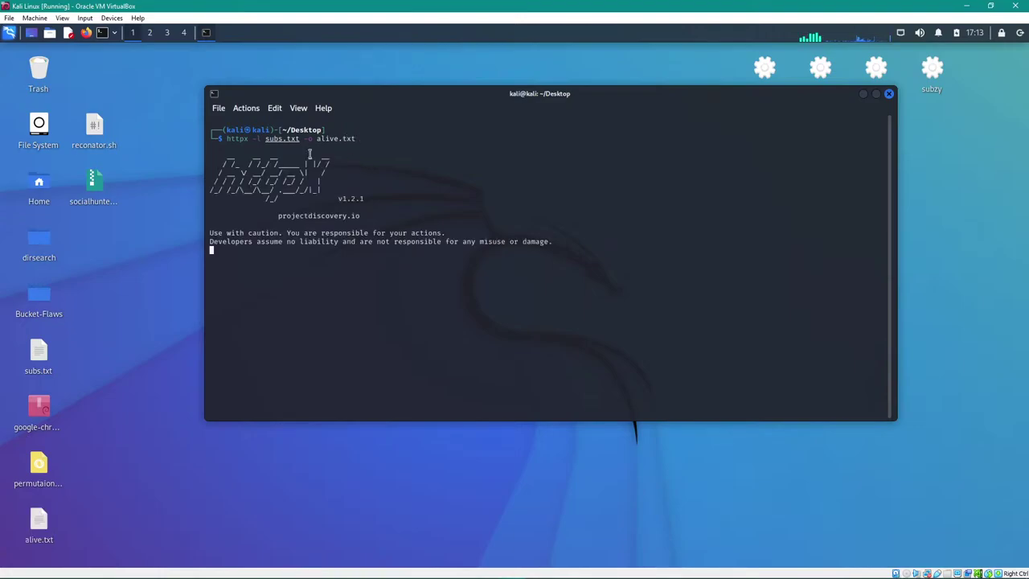
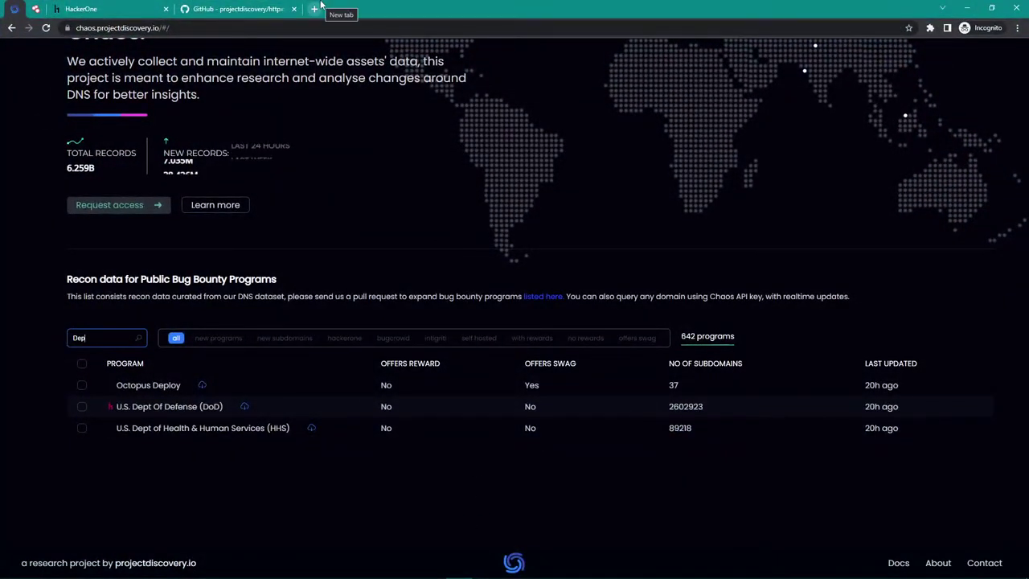
- Search for 'prettyrecon' in a new incognito tab and open the first result, prettyRECON
{"action": "left_click", "coordinate": [318, 6]}
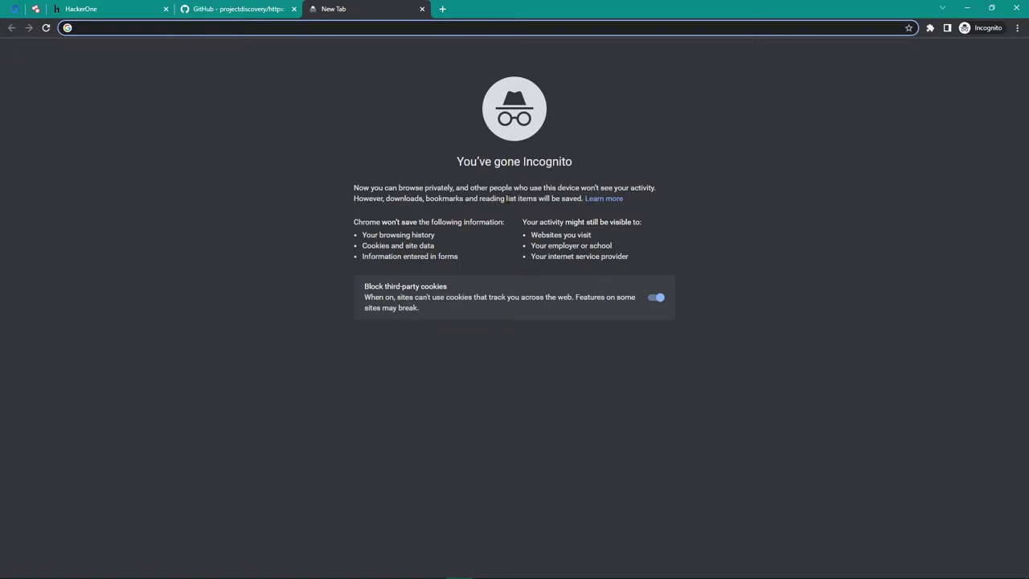
{"action": "type", "text": "pre"}
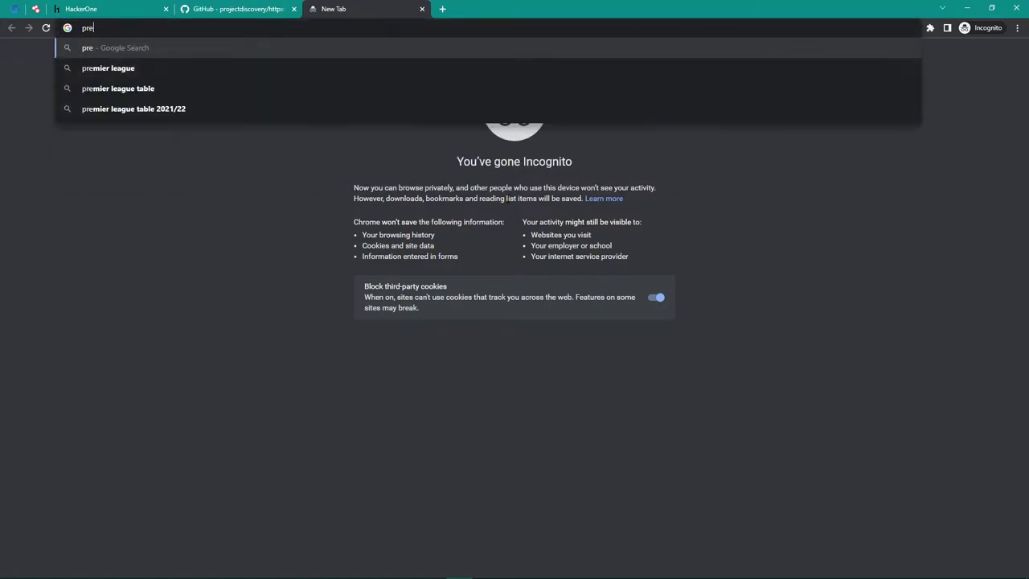
{"action": "type", "text": "ttyrecon"}
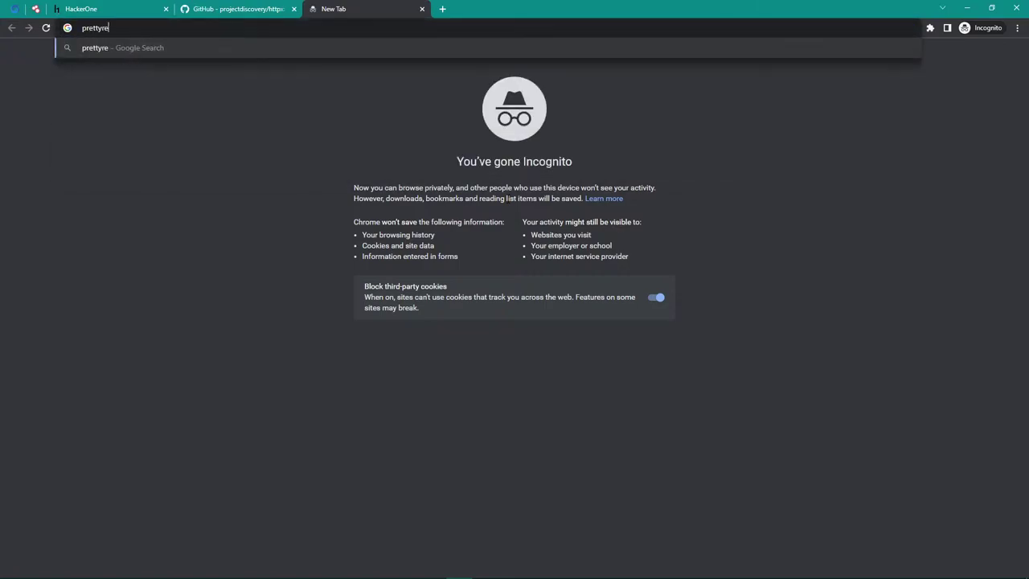
{"action": "key", "text": "Return"}
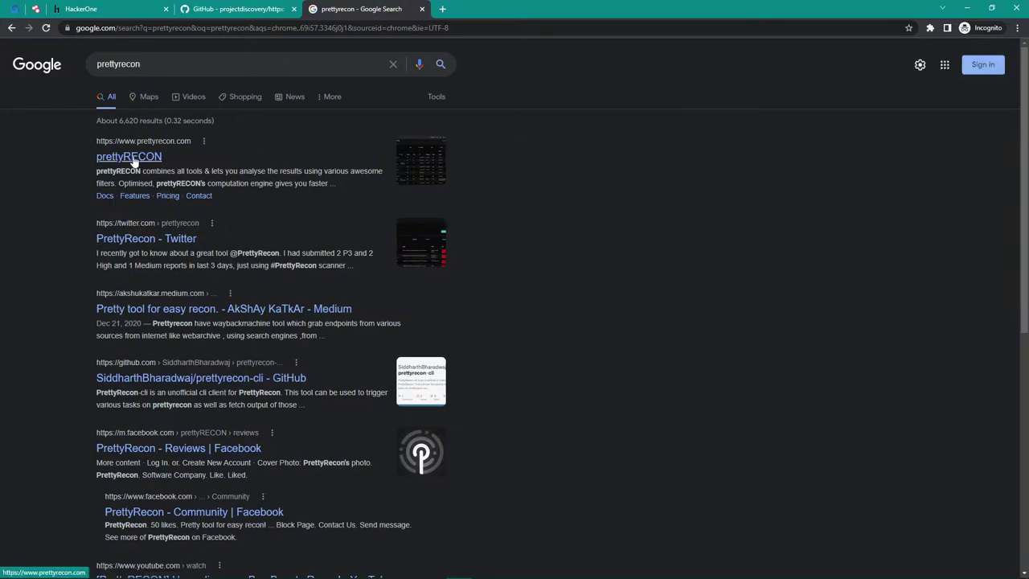
{"action": "left_click", "coordinate": [129, 156]}
- Scroll the homepage to compare the monthly, semi-annual and yearly pricing plans
{"action": "scroll", "coordinate": [414, 225], "scroll_direction": "down", "scroll_amount": 4}
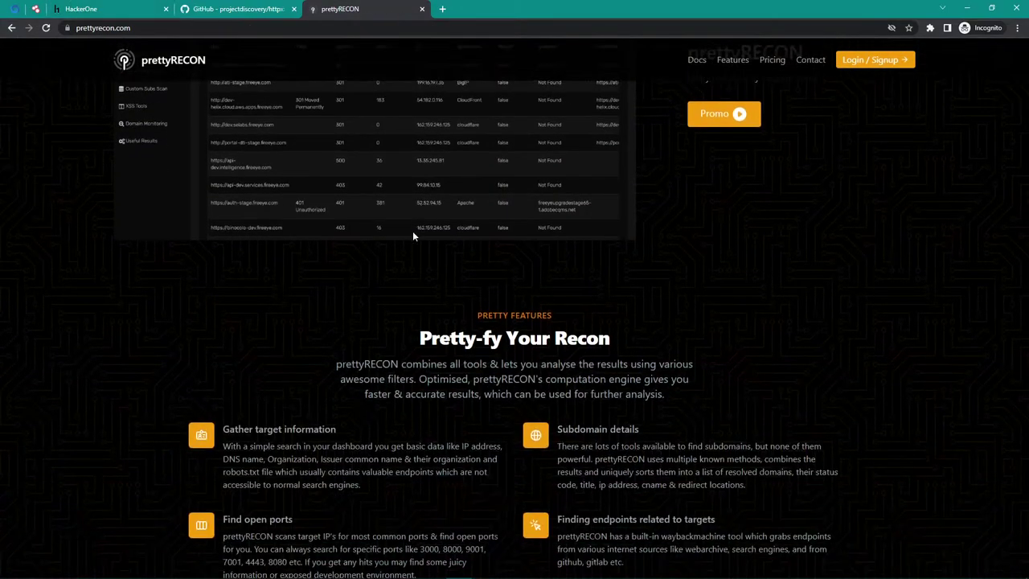
{"action": "scroll", "coordinate": [256, 312], "scroll_direction": "up", "scroll_amount": 4}
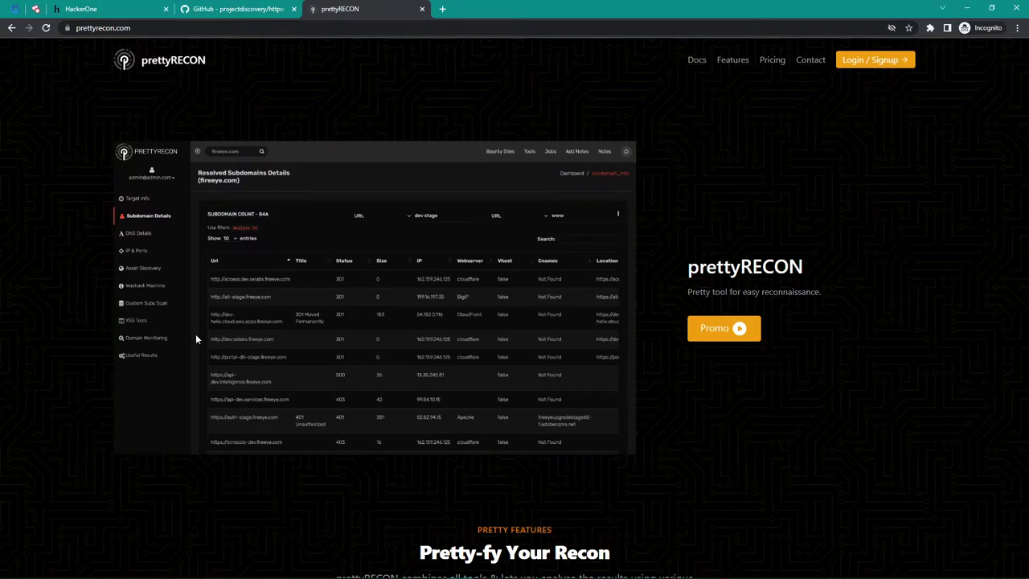
{"action": "scroll", "coordinate": [549, 170], "scroll_direction": "down", "scroll_amount": 10}
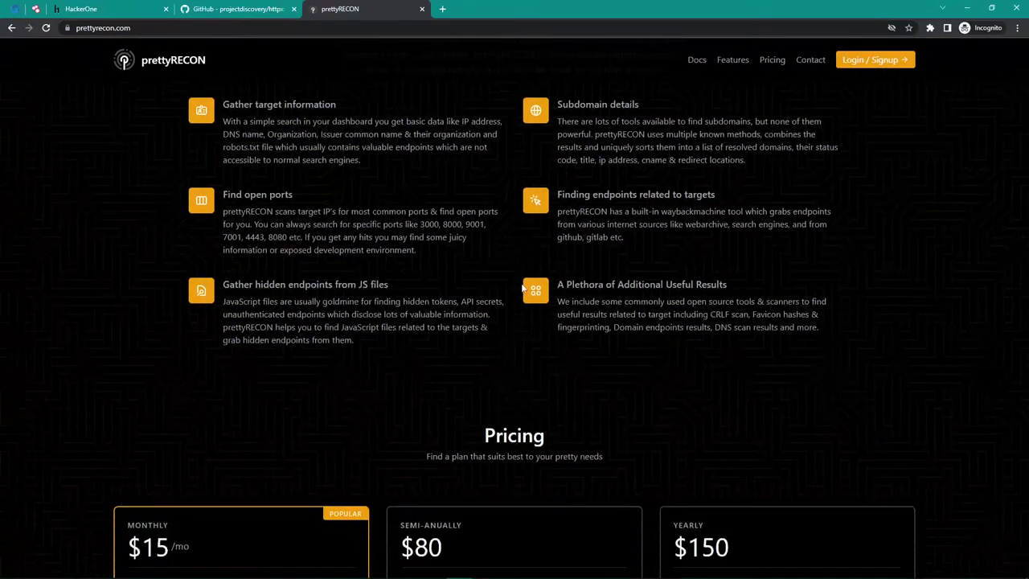
{"action": "scroll", "coordinate": [474, 291], "scroll_direction": "up", "scroll_amount": 2}
{"action": "scroll", "coordinate": [351, 346], "scroll_direction": "down", "scroll_amount": 3}
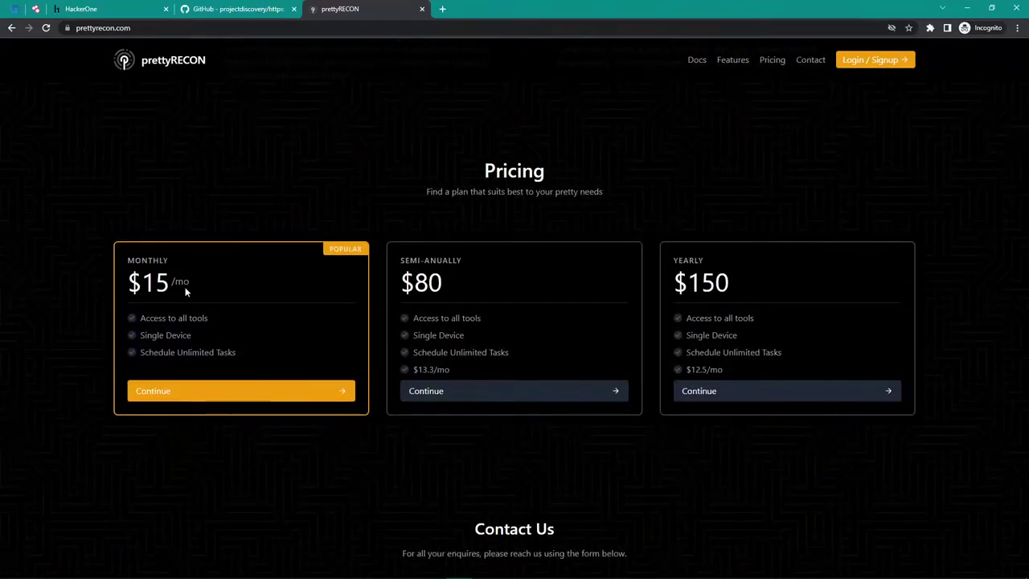
{"action": "scroll", "coordinate": [296, 265], "scroll_direction": "up", "scroll_amount": 15}
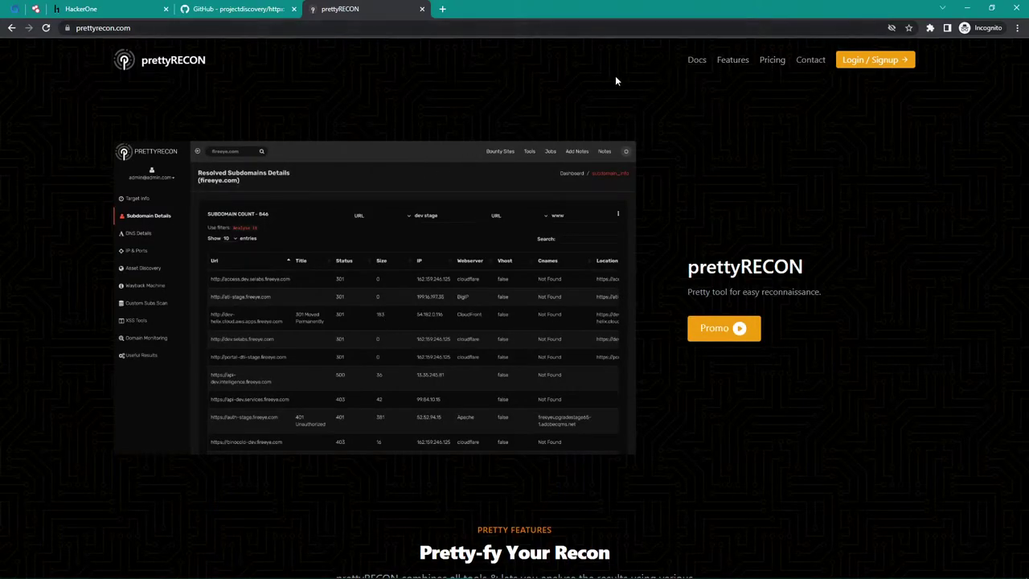
- Go to the Features section and highlight the open ports and hidden JS endpoints feature text
{"action": "left_click", "coordinate": [732, 60]}
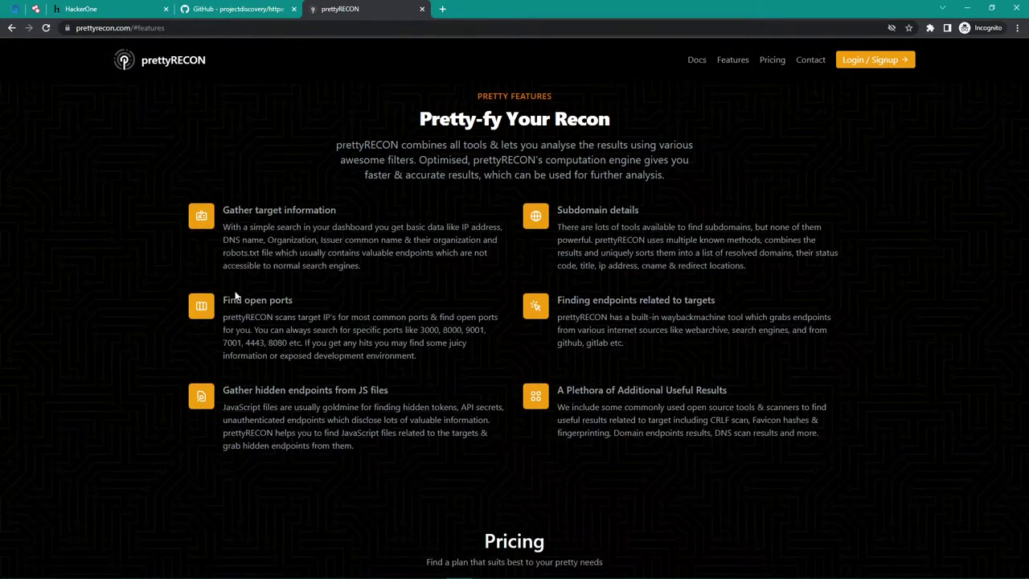
{"action": "left_click_drag", "start_coordinate": [223, 300], "coordinate": [251, 299]}
{"action": "left_click_drag", "start_coordinate": [251, 407], "coordinate": [292, 390]}
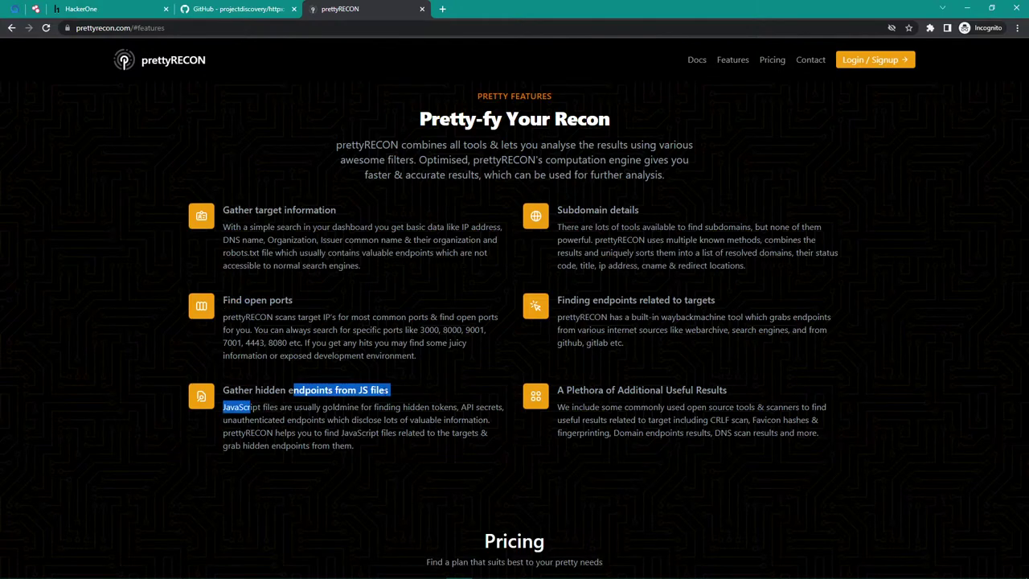
{"action": "left_click", "coordinate": [516, 396]}
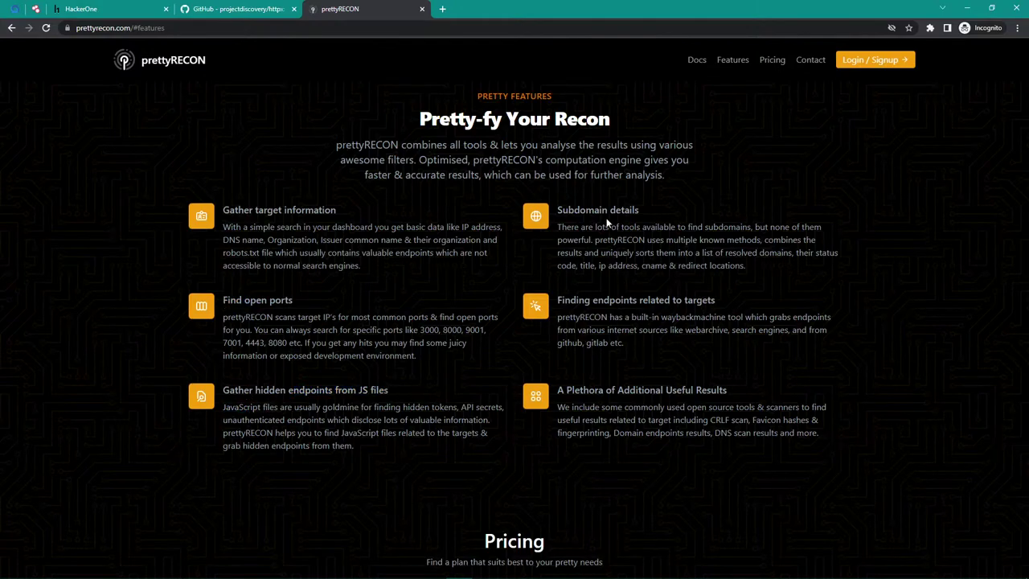
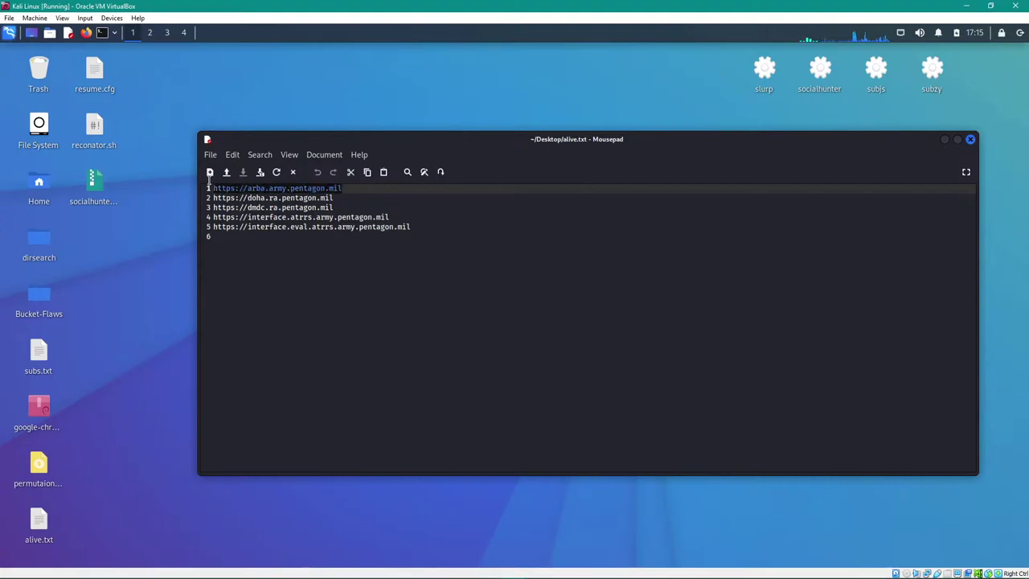
- Load the copied arba.army.pentagon.mil address in a new incognito tab of the host Chrome
{"action": "left_click", "coordinate": [482, 568]}
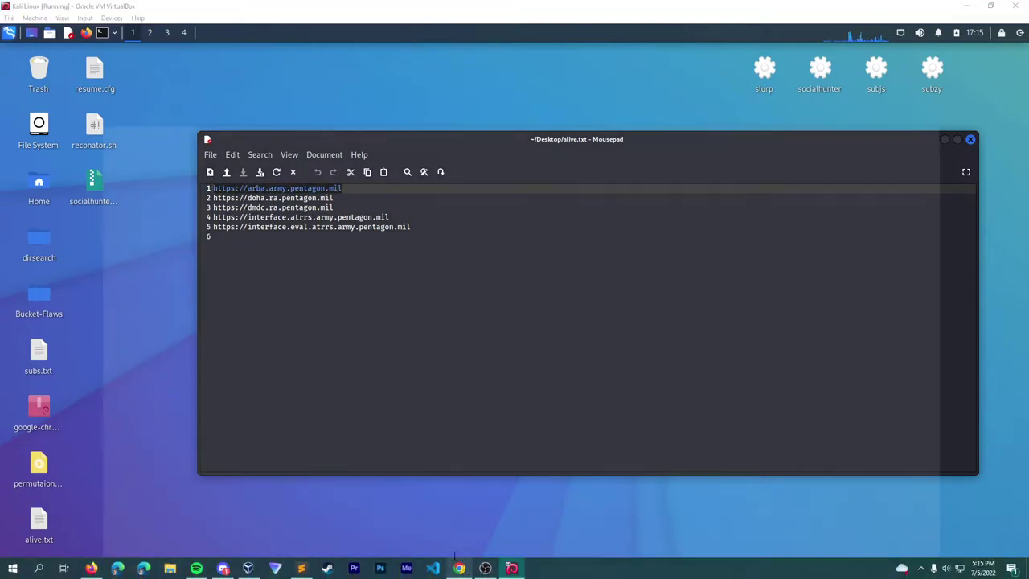
{"action": "left_click", "coordinate": [442, 9]}
{"action": "type", "text": "https://arba.army.pentagon.mil"}
{"action": "key", "text": "Return"}
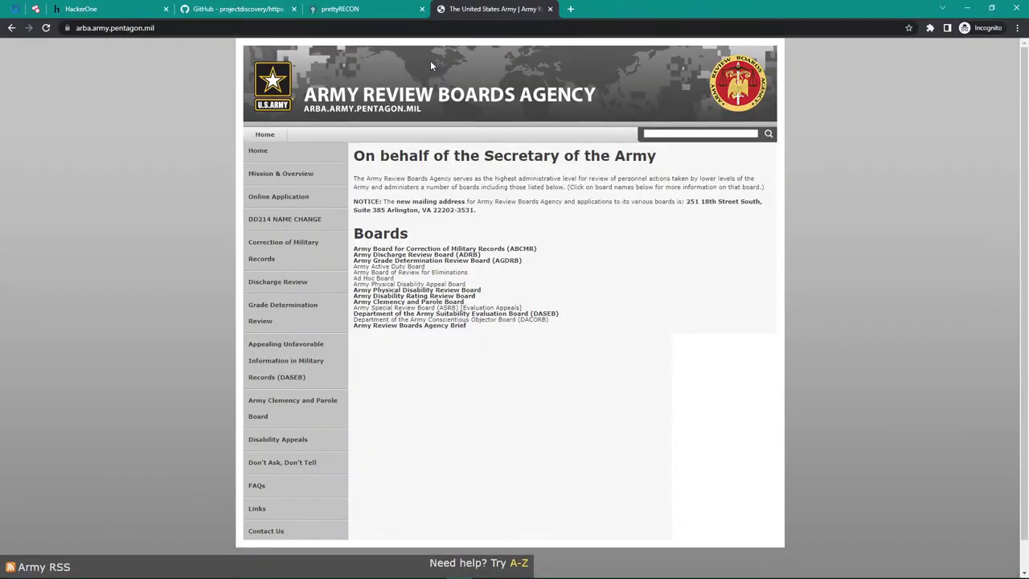
- Close the prettyRECON tab, skim the Army Review Boards Agency home page, and open its Links page
{"action": "left_click", "coordinate": [424, 16]}
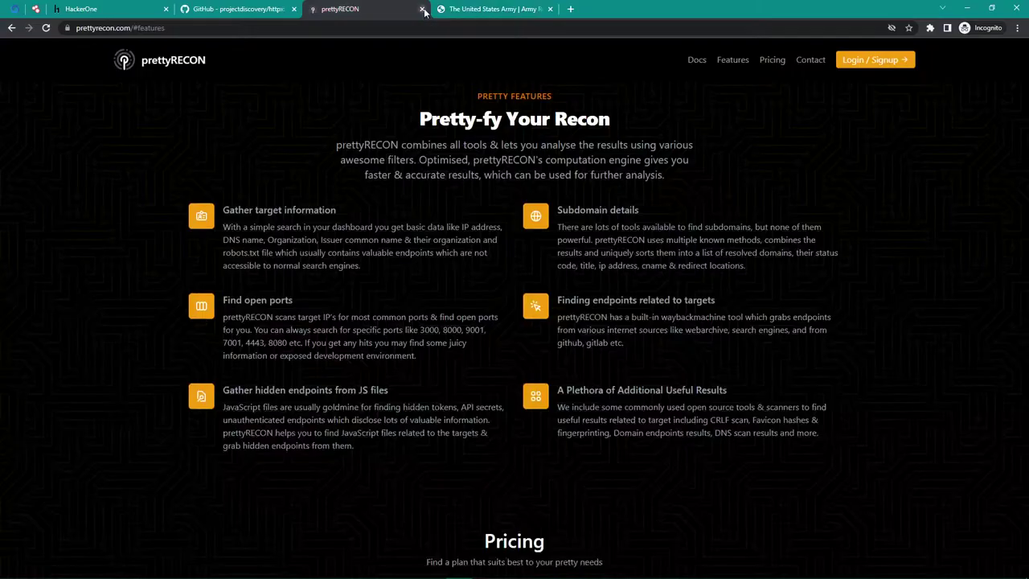
{"action": "left_click", "coordinate": [423, 10]}
{"action": "scroll", "coordinate": [362, 382], "scroll_direction": "down", "scroll_amount": 1}
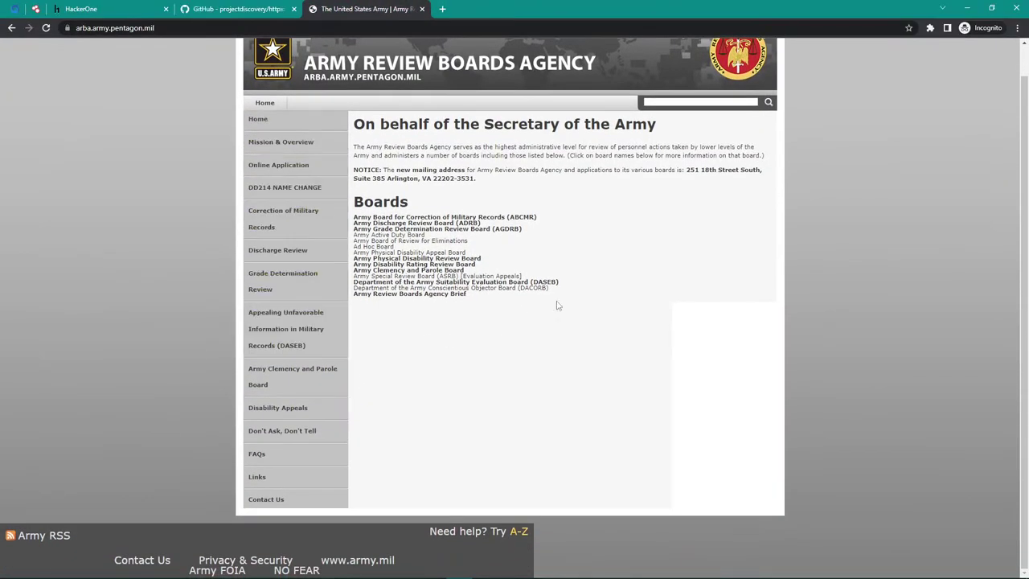
{"action": "scroll", "coordinate": [450, 285], "scroll_direction": "up", "scroll_amount": 1}
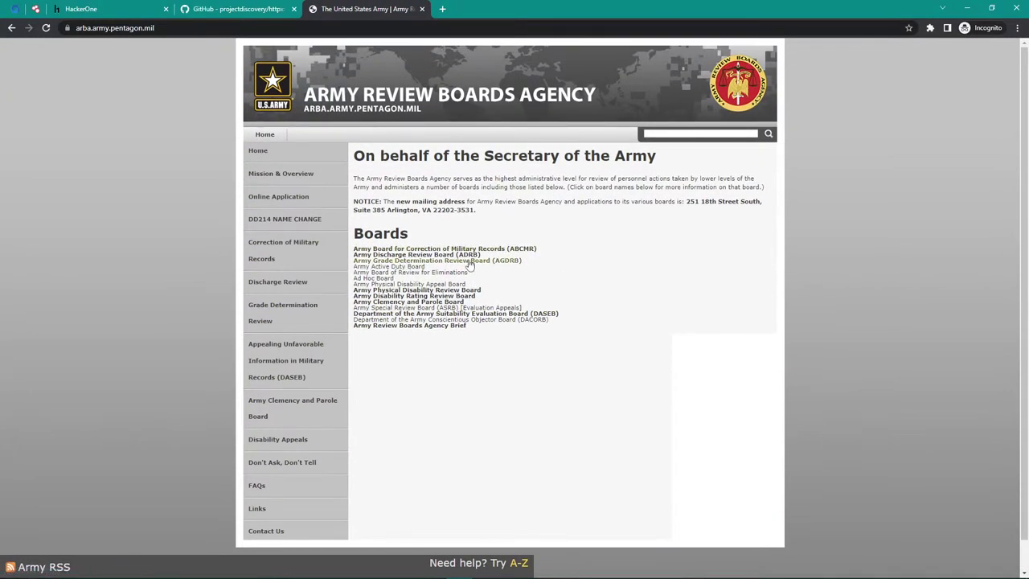
{"action": "mouse_move", "coordinate": [710, 122]}
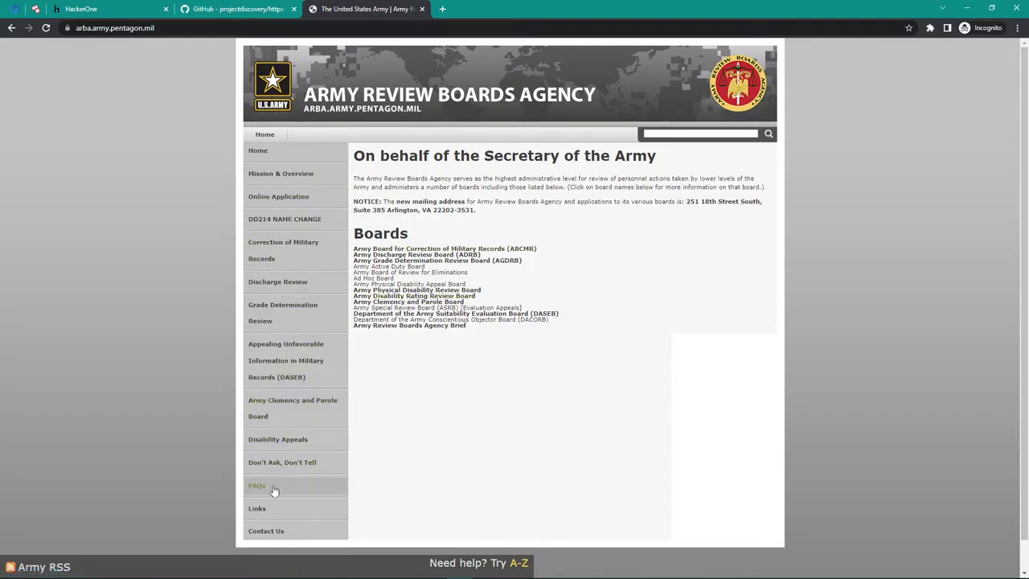
{"action": "left_click", "coordinate": [307, 514]}
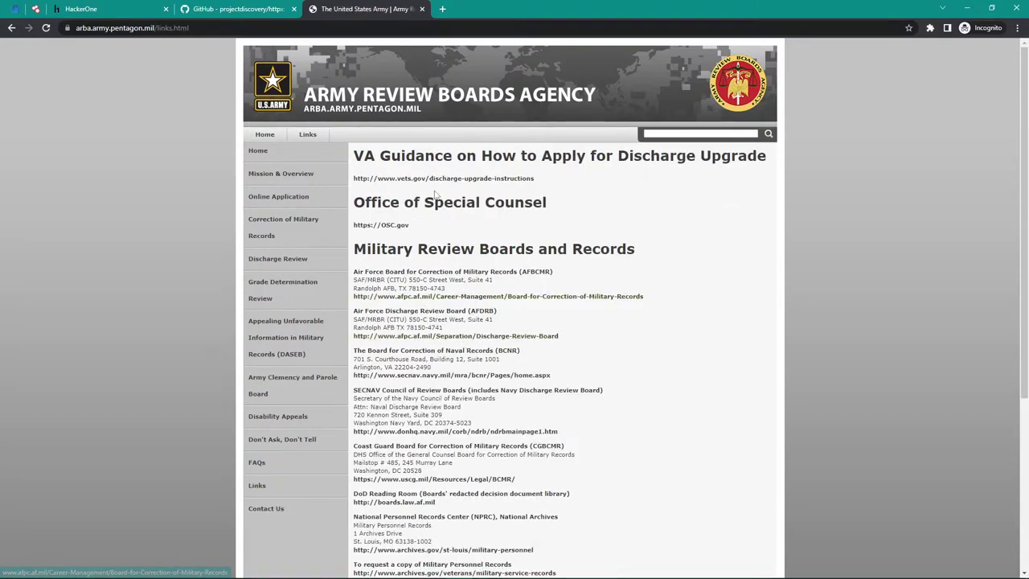
{"action": "scroll", "coordinate": [434, 161], "scroll_direction": "down", "scroll_amount": 1}
{"action": "scroll", "coordinate": [404, 94], "scroll_direction": "down", "scroll_amount": 3}
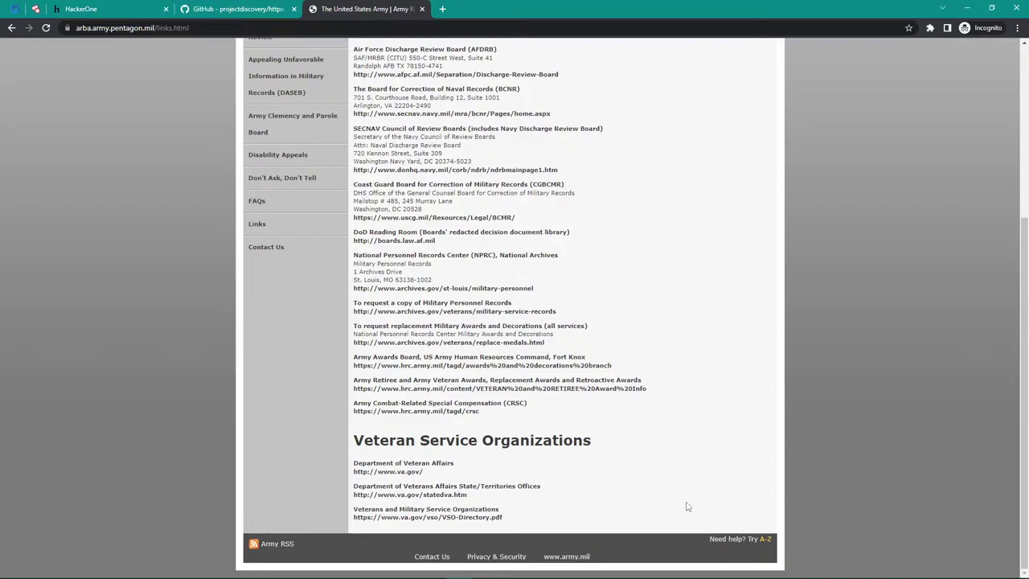
{"action": "left_click", "coordinate": [267, 249]}
{"action": "scroll", "coordinate": [410, 213], "scroll_direction": "down", "scroll_amount": 2}
{"action": "scroll", "coordinate": [430, 201], "scroll_direction": "down", "scroll_amount": 15}
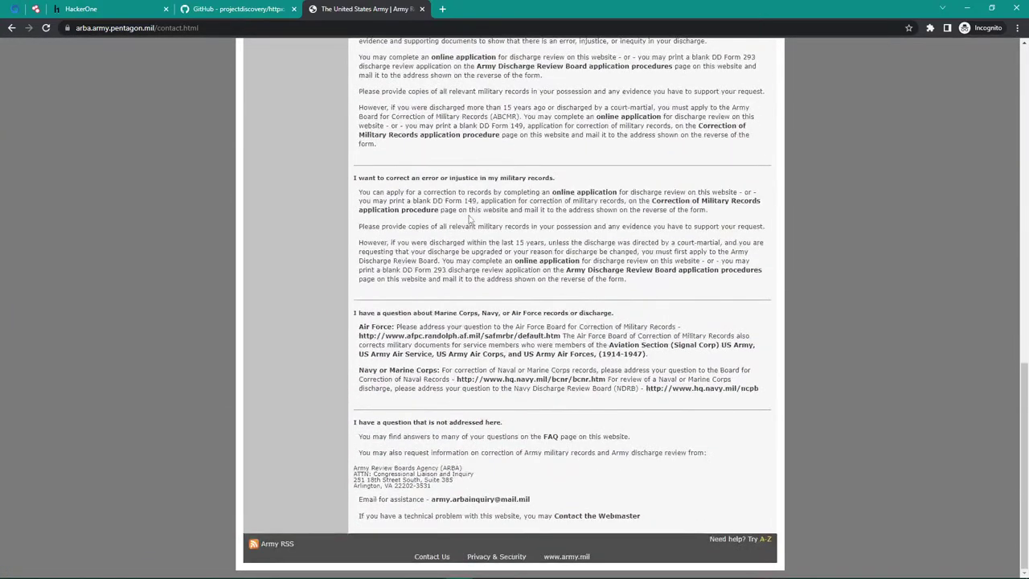
{"action": "scroll", "coordinate": [554, 434], "scroll_direction": "up", "scroll_amount": 3}
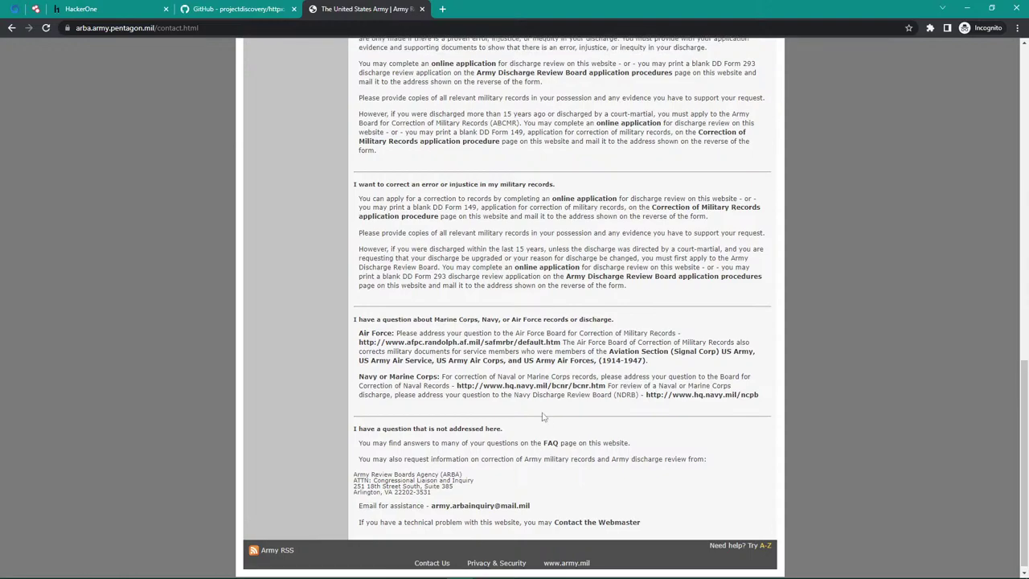
{"action": "scroll", "coordinate": [528, 371], "scroll_direction": "up", "scroll_amount": 6}
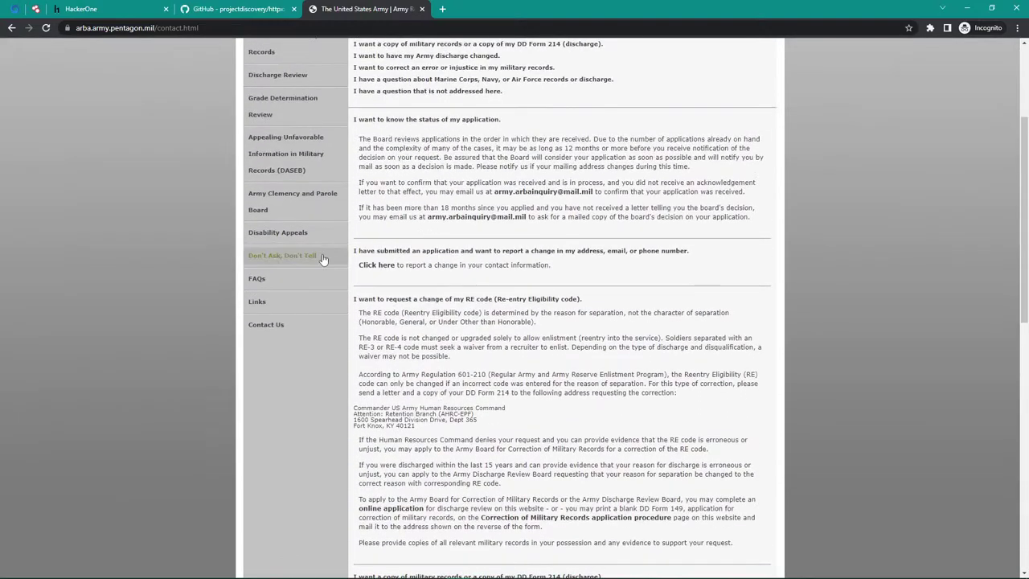
{"action": "left_click", "coordinate": [278, 284]}
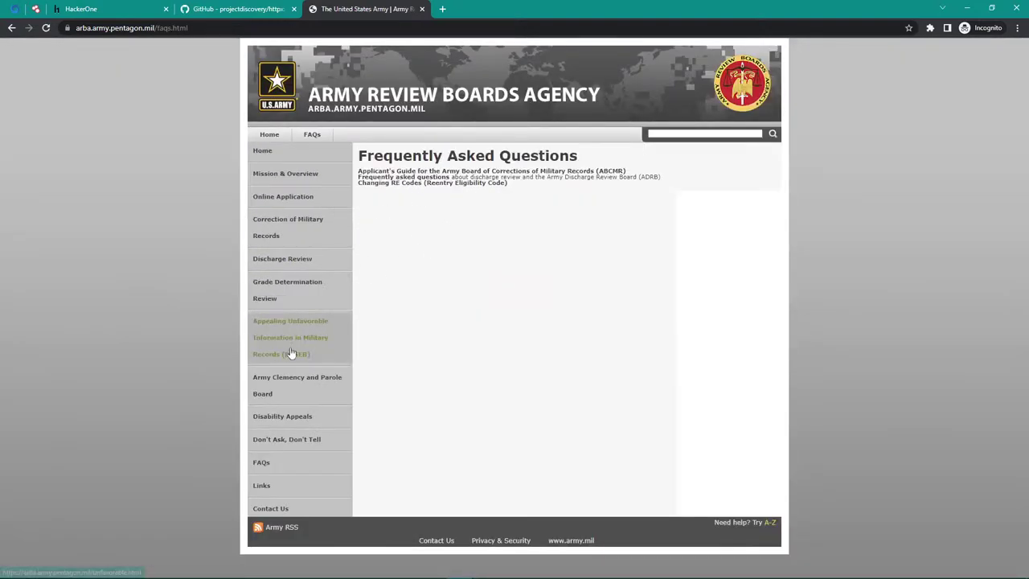
{"action": "left_click", "coordinate": [298, 305]}
{"action": "scroll", "coordinate": [450, 309], "scroll_direction": "down", "scroll_amount": 6}
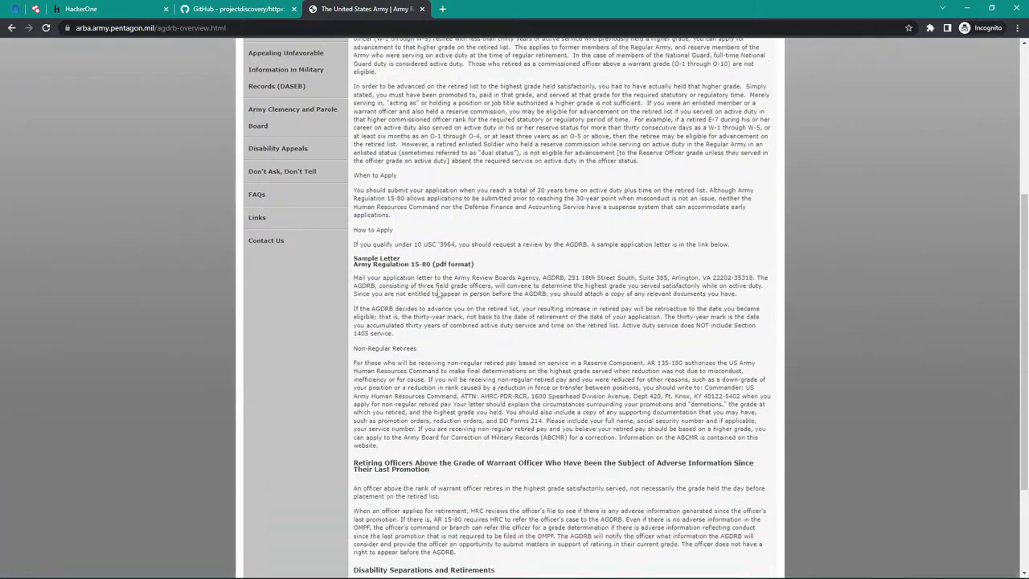
{"action": "scroll", "coordinate": [450, 310], "scroll_direction": "up", "scroll_amount": 10}
{"action": "left_click", "coordinate": [306, 232]}
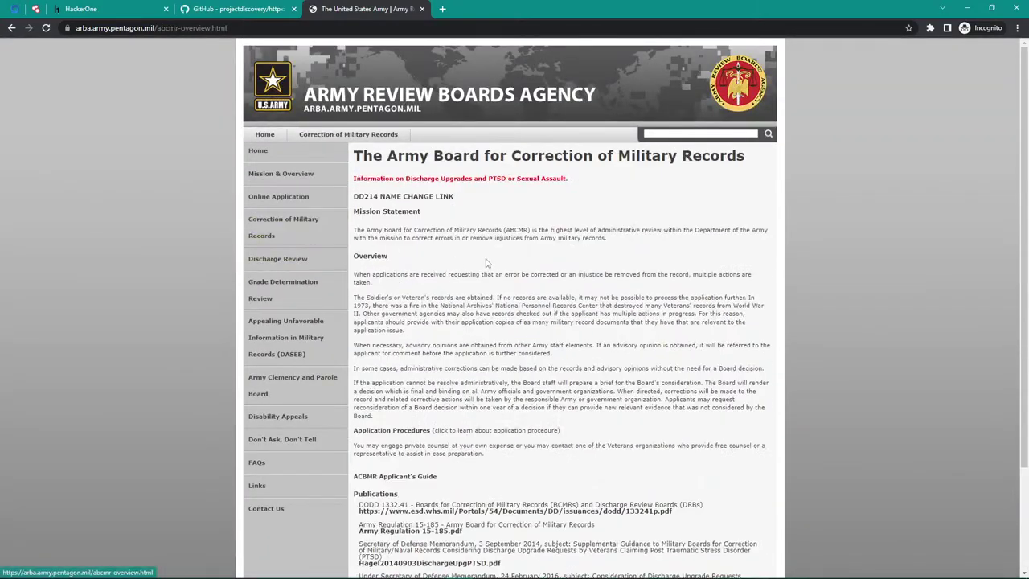
{"action": "scroll", "coordinate": [504, 261], "scroll_direction": "down", "scroll_amount": 2}
{"action": "scroll", "coordinate": [467, 472], "scroll_direction": "up", "scroll_amount": 5}
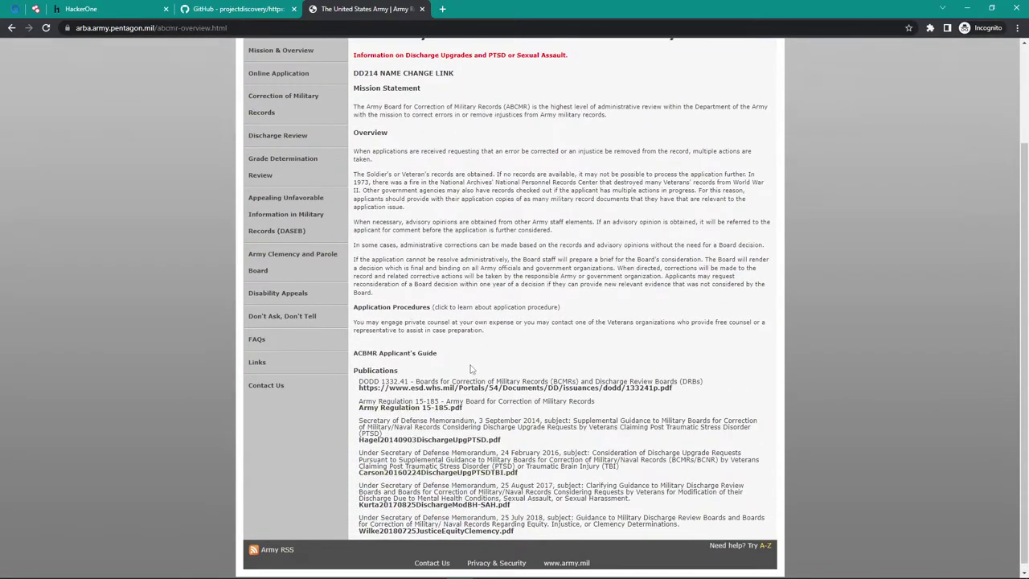
{"action": "left_click", "coordinate": [282, 196]}
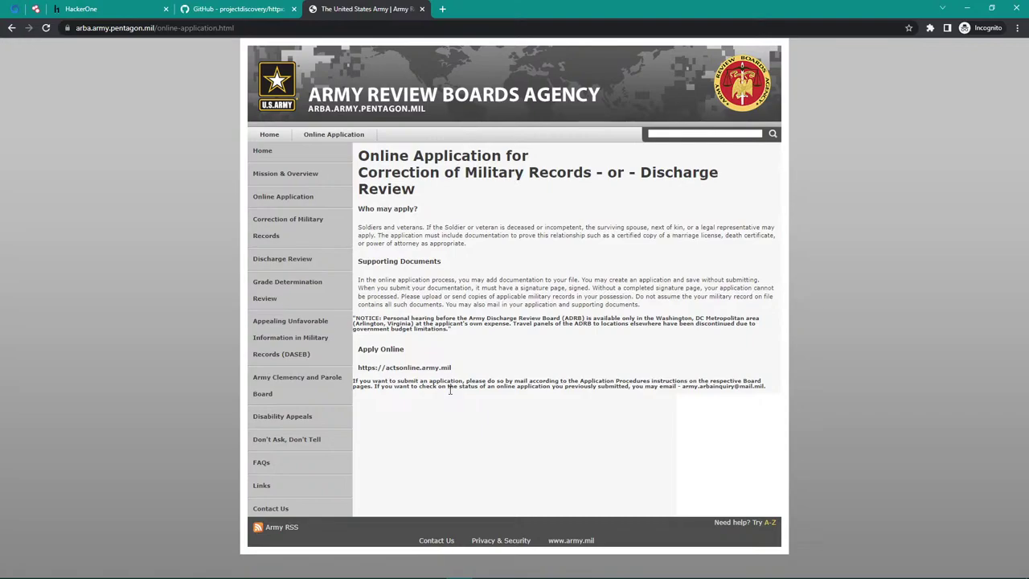
{"action": "left_click", "coordinate": [325, 175]}
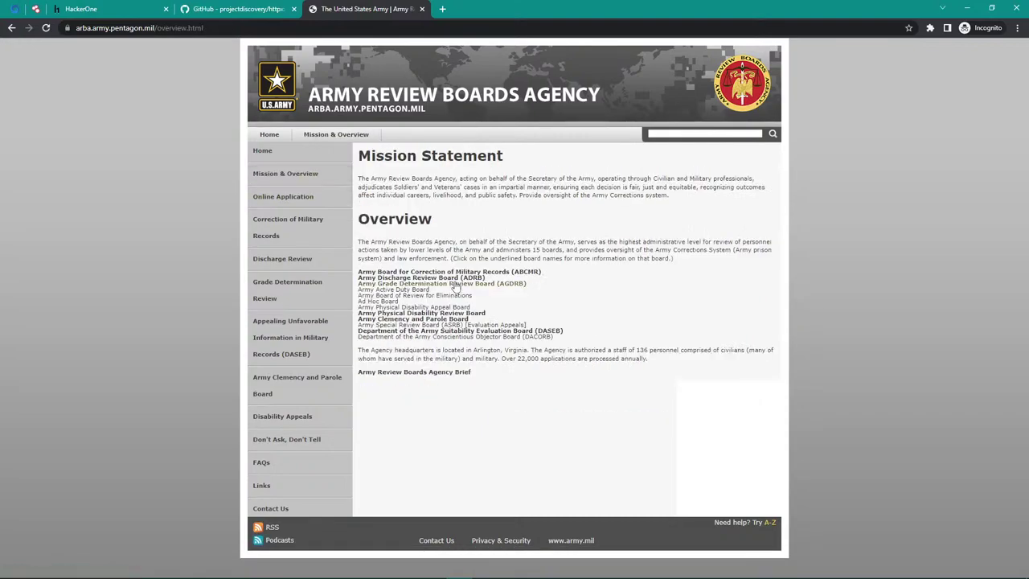
{"action": "left_click", "coordinate": [262, 150]}
{"action": "scroll", "coordinate": [727, 124], "scroll_direction": "down", "scroll_amount": 1}
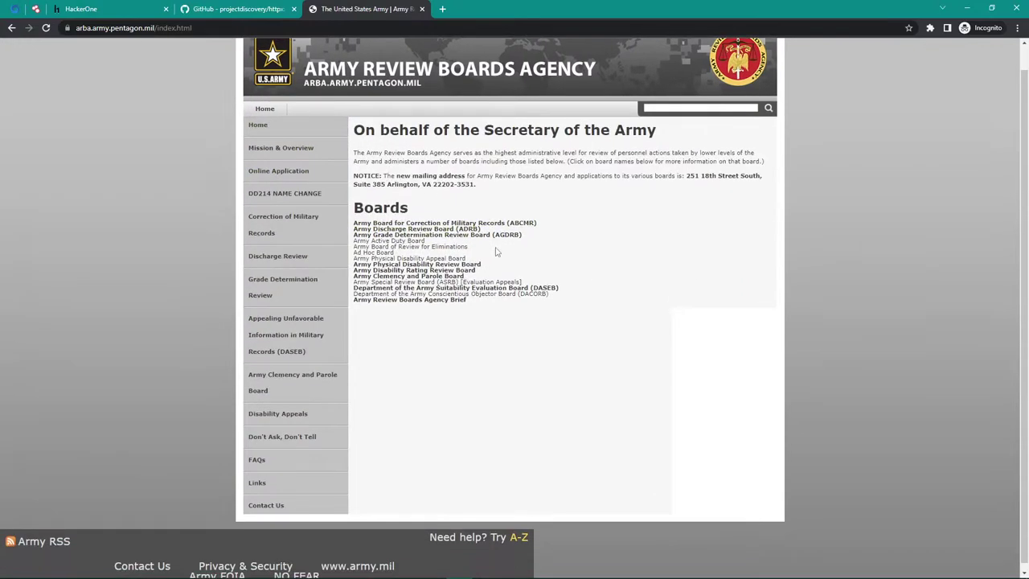
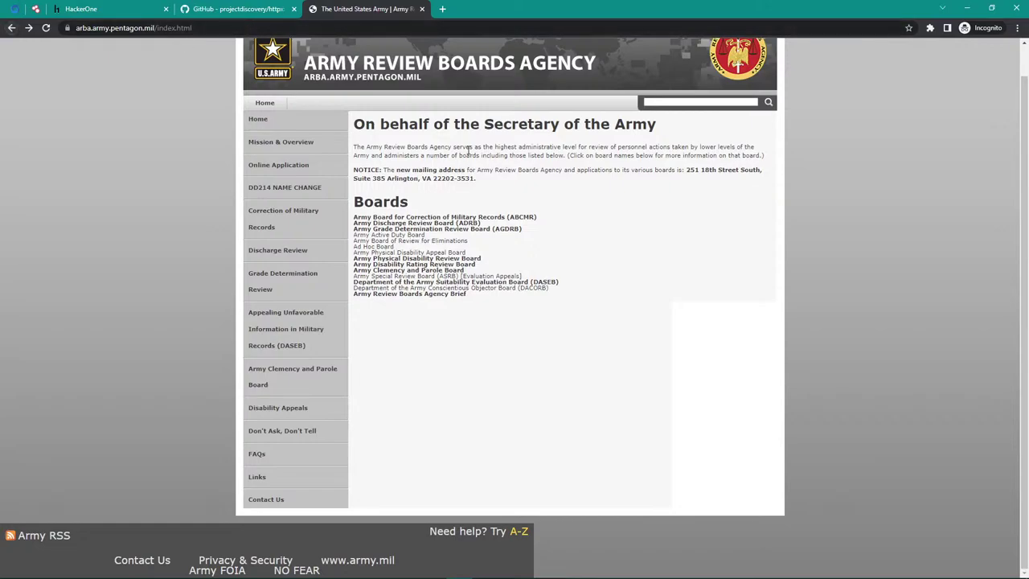
- Scroll back up to the top of the Army Review Boards Agency home page
{"action": "scroll", "coordinate": [606, 117], "scroll_direction": "up", "scroll_amount": 1}
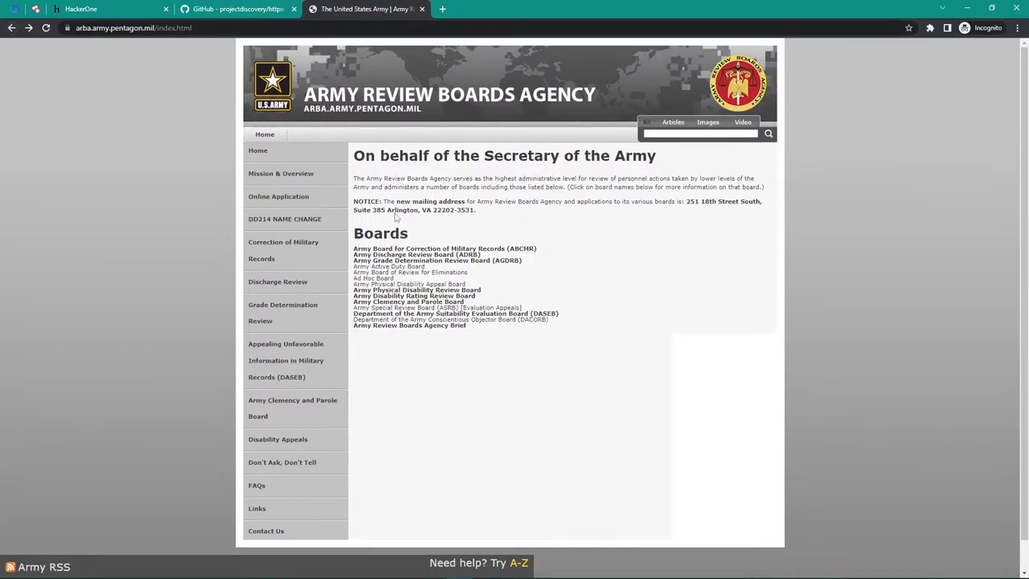
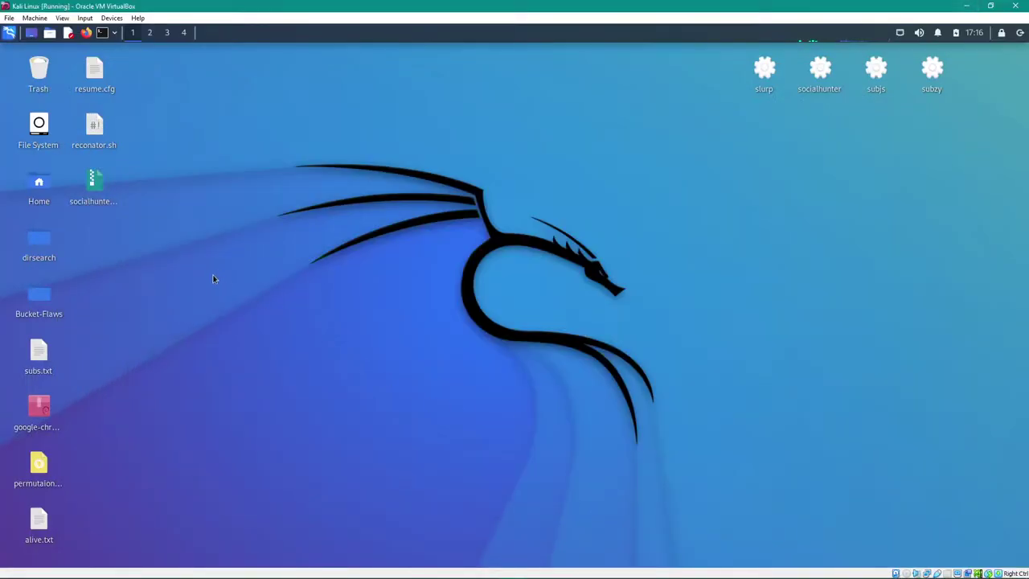
- Open a terminal in the Desktop folder from the desktop's right-click menu
{"action": "left_click_drag", "start_coordinate": [307, 155], "coordinate": [653, 458]}
{"action": "left_click_drag", "start_coordinate": [281, 130], "coordinate": [309, 141]}
{"action": "right_click", "coordinate": [133, 296]}
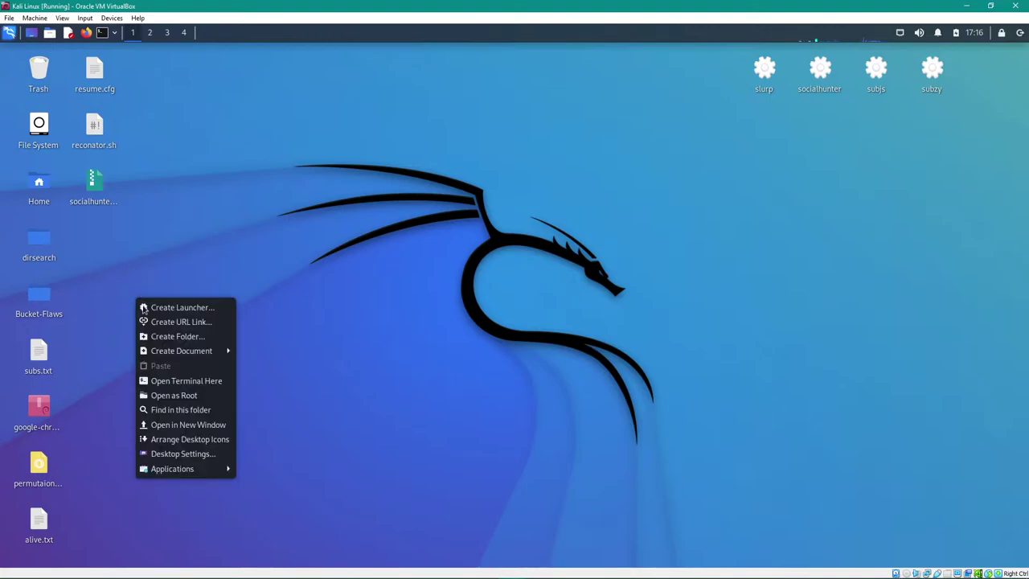
{"action": "right_click", "coordinate": [134, 367]}
{"action": "right_click", "coordinate": [134, 368]}
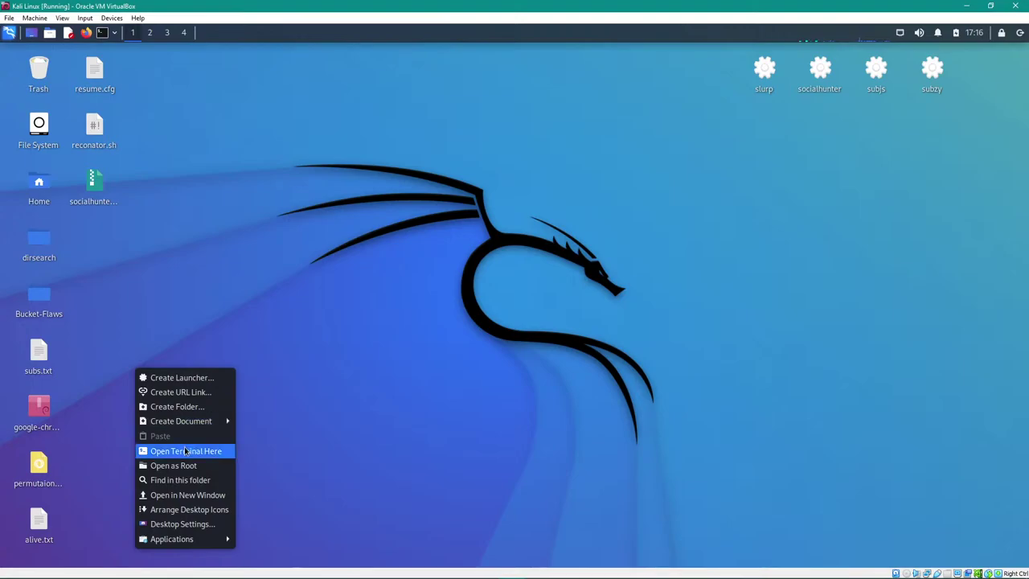
{"action": "left_click", "coordinate": [186, 450]}
- Stop the stalled aquatone run and rerun the command with -h to print its options
{"action": "left_click_drag", "start_coordinate": [298, 98], "coordinate": [387, 149]}
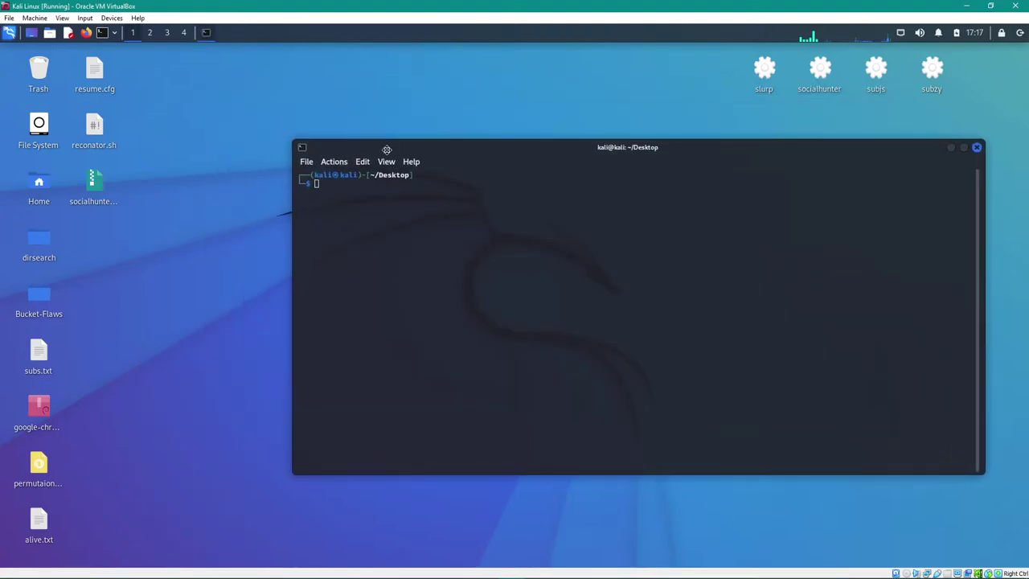
{"action": "type", "text": "sl"}
{"action": "type", "text": "tone"}
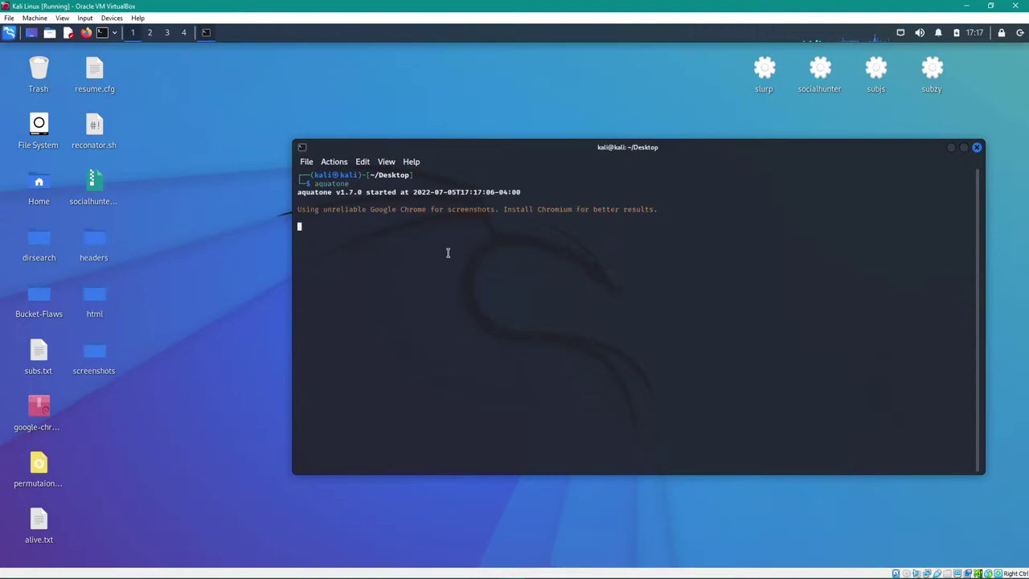
{"action": "key", "text": "ctrl+c"}
{"action": "key", "text": "Up"}
{"action": "type", "text": "-h"}
{"action": "key", "text": "Return"}
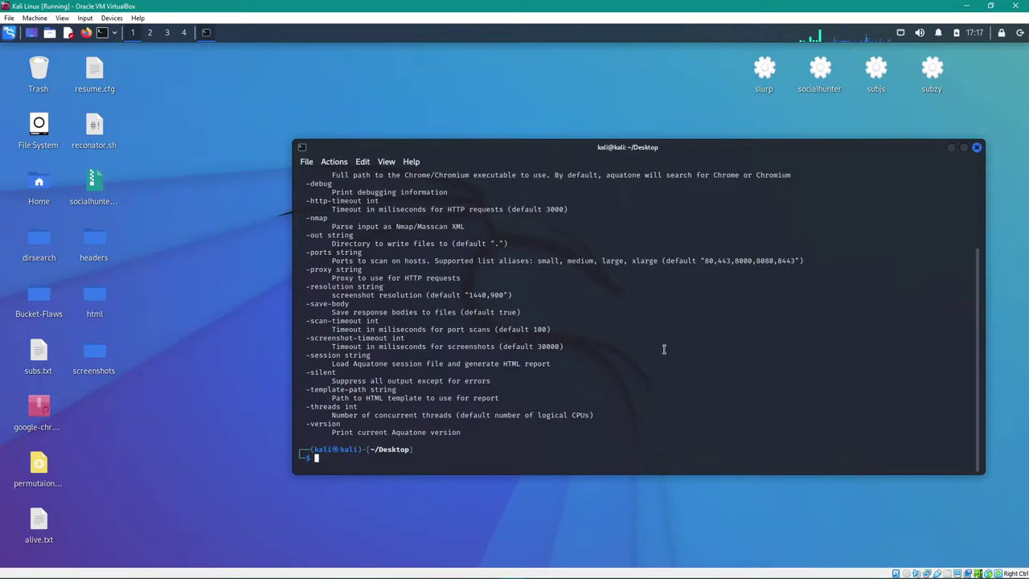
- Scroll through aquatone's options, then delete -h and the partial url option from the command
{"action": "scroll", "coordinate": [975, 351], "scroll_direction": "up", "scroll_amount": 4}
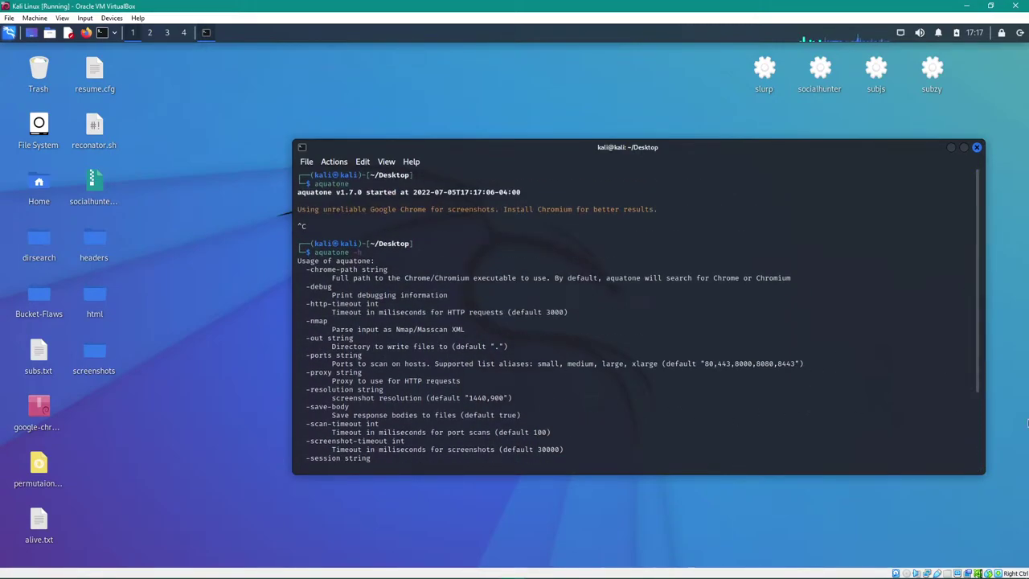
{"action": "left_click_drag", "start_coordinate": [976, 250], "coordinate": [974, 327]}
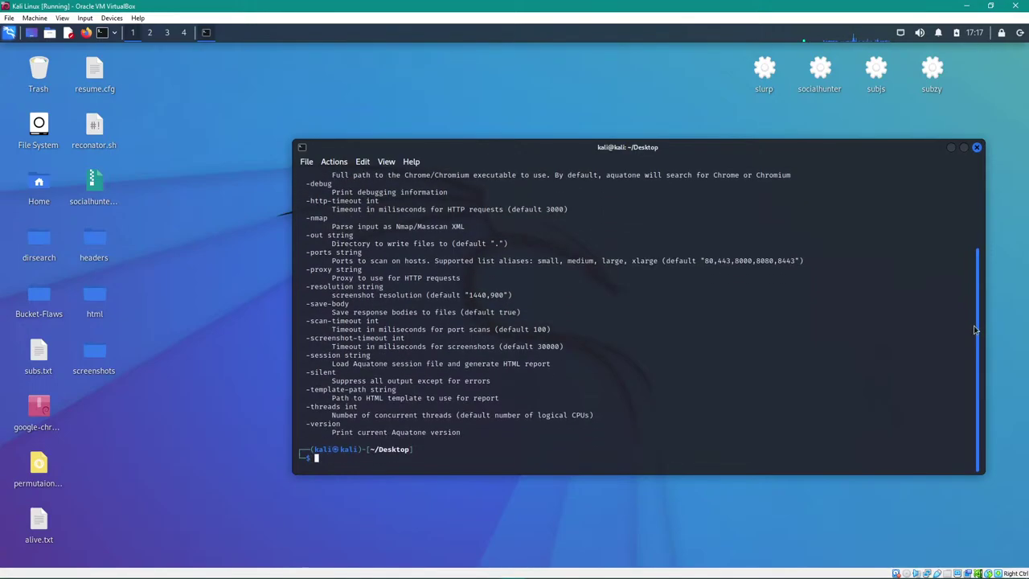
{"action": "key", "text": "BackSpace"}
{"action": "key", "text": "BackSpace"}
{"action": "key", "text": "BackSpace"}
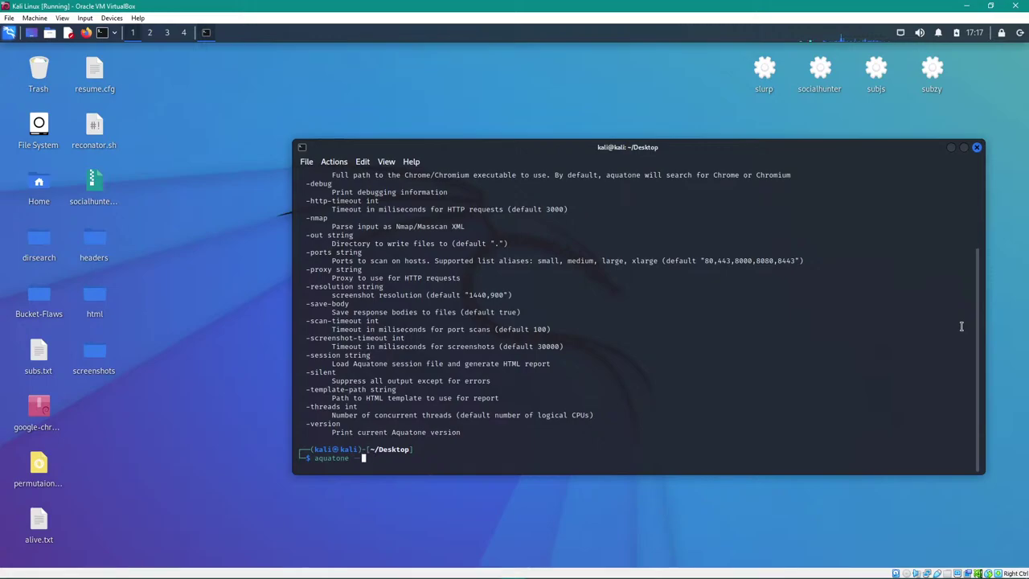
{"action": "key", "text": "BackSpace"}
{"action": "key", "text": "BackSpace"}
{"action": "key", "text": "BackSpace"}
{"action": "right_click", "coordinate": [93, 129]}
{"action": "left_click", "coordinate": [147, 151]}
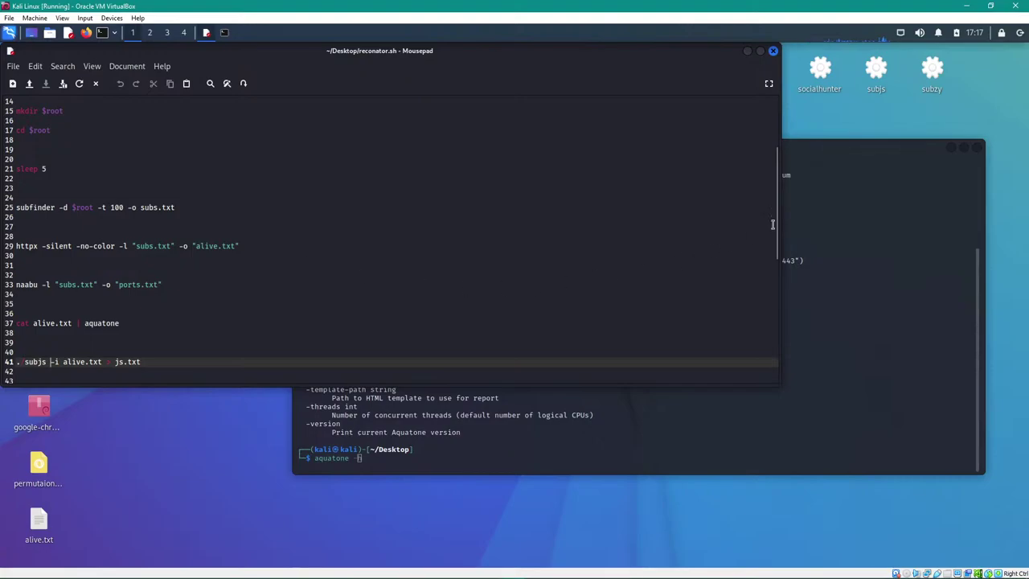
{"action": "left_click_drag", "start_coordinate": [776, 217], "coordinate": [775, 162]}
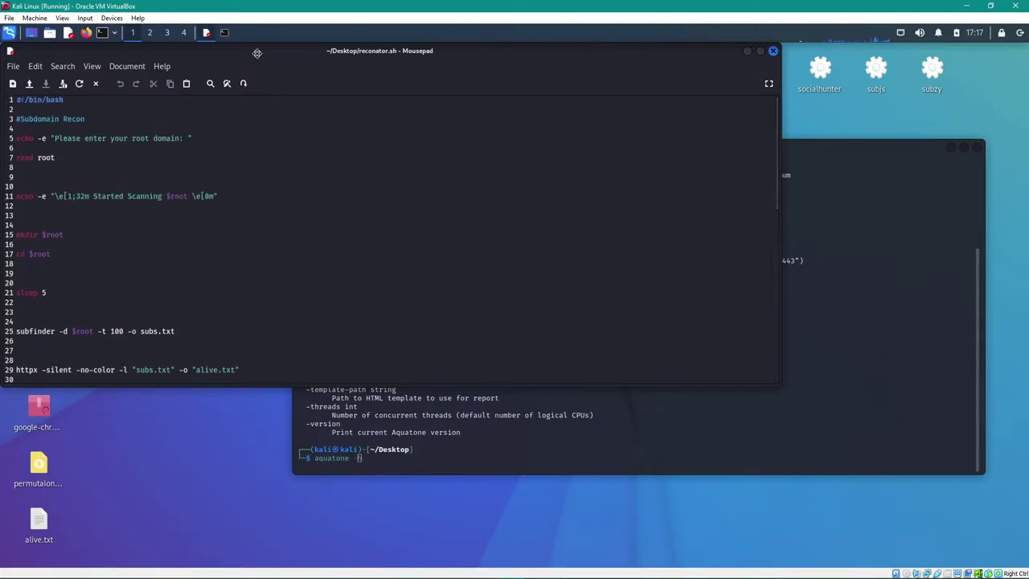
{"action": "left_click_drag", "start_coordinate": [249, 53], "coordinate": [516, 129]}
{"action": "left_click_drag", "start_coordinate": [864, 126], "coordinate": [740, 105]}
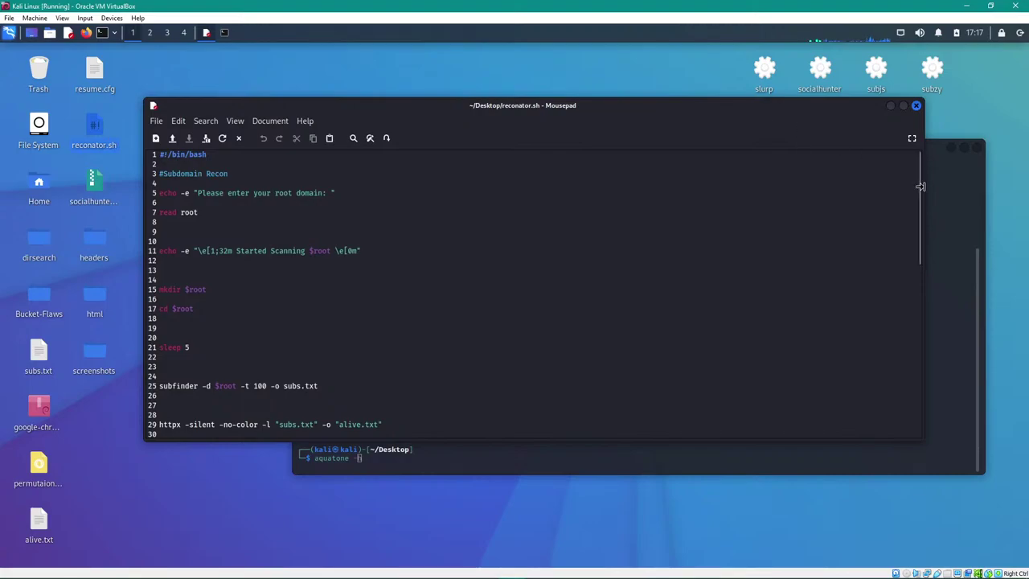
{"action": "scroll", "coordinate": [920, 196], "scroll_direction": "down", "scroll_amount": 1}
{"action": "left_click_drag", "start_coordinate": [920, 196], "coordinate": [905, 275]}
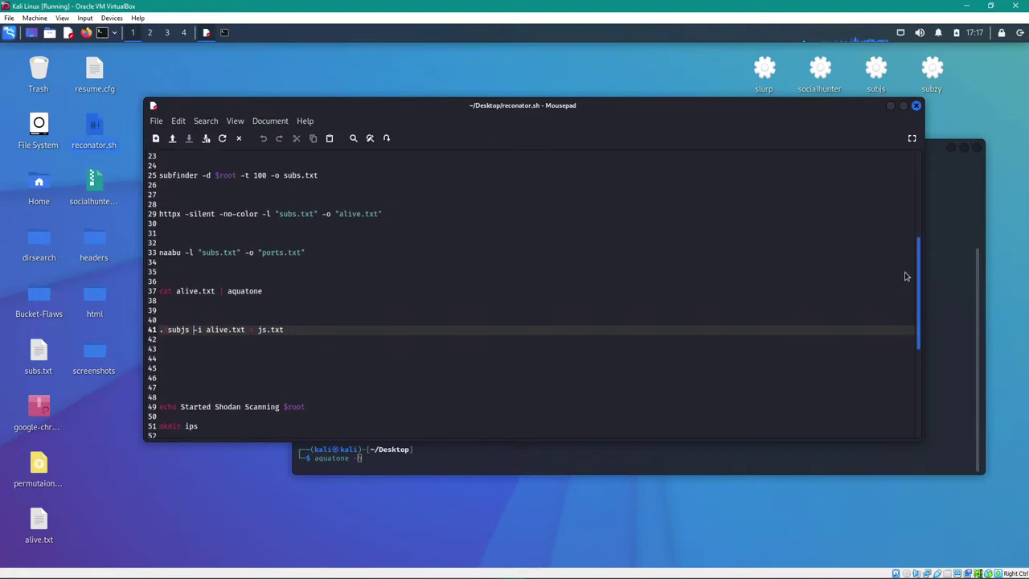
{"action": "left_click", "coordinate": [916, 106]}
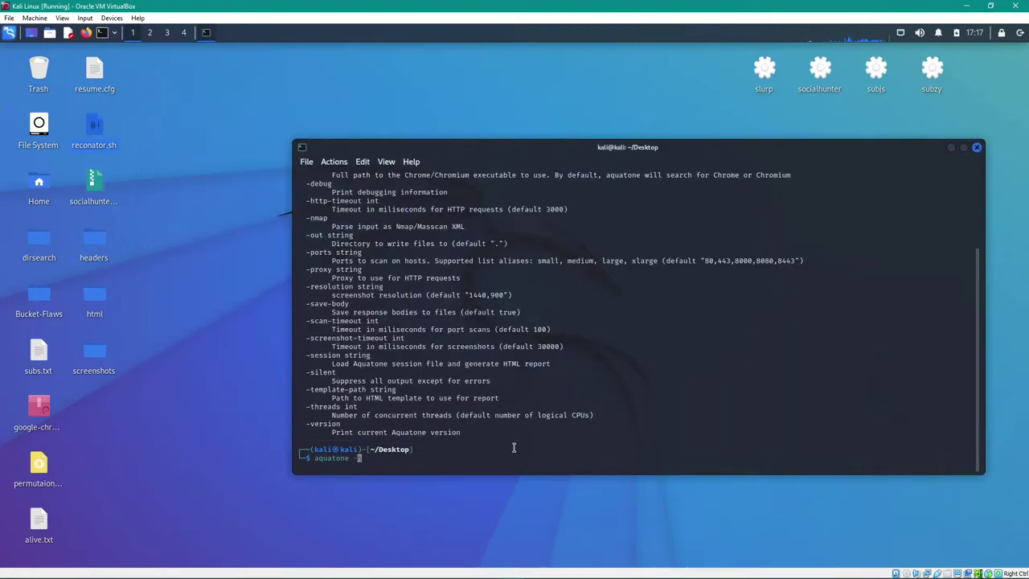
- Replace the partial command with 'cat alive.txt | aquatone' and run it on the five hosts
{"action": "key", "text": "BackSpace"}
{"action": "key", "text": "BackSpace"}
{"action": "key", "text": "BackSpace"}
{"action": "key", "text": "BackSpace"}
{"action": "key", "text": "BackSpace"}
{"action": "key", "text": "BackSpace"}
{"action": "key", "text": "BackSpace"}
{"action": "key", "text": "BackSpace"}
{"action": "key", "text": "BackSpace"}
{"action": "key", "text": "BackSpace"}
{"action": "type", "text": "cat alive.txt | "}
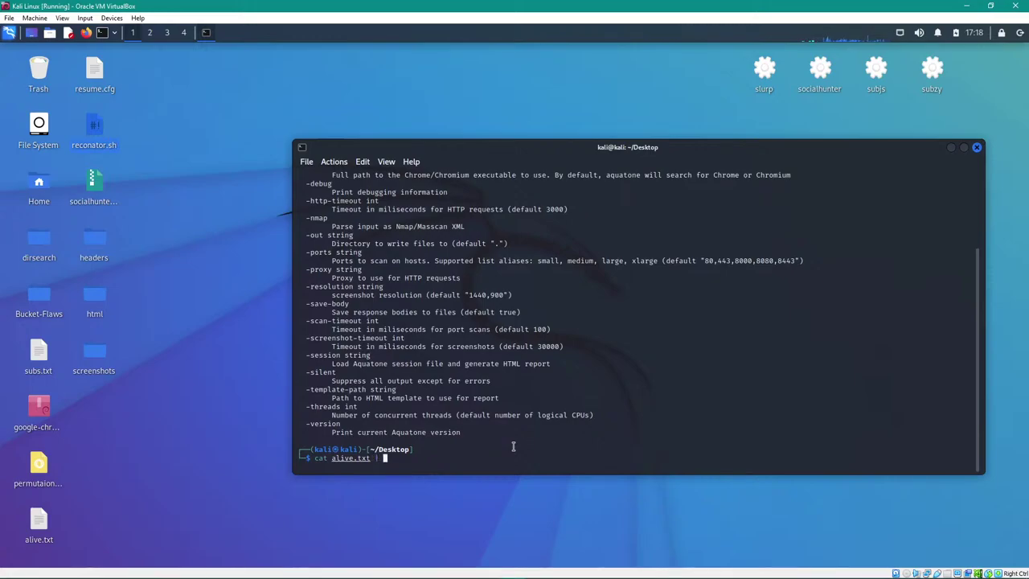
{"action": "type", "text": "aquatone"}
{"action": "key", "text": "Return"}
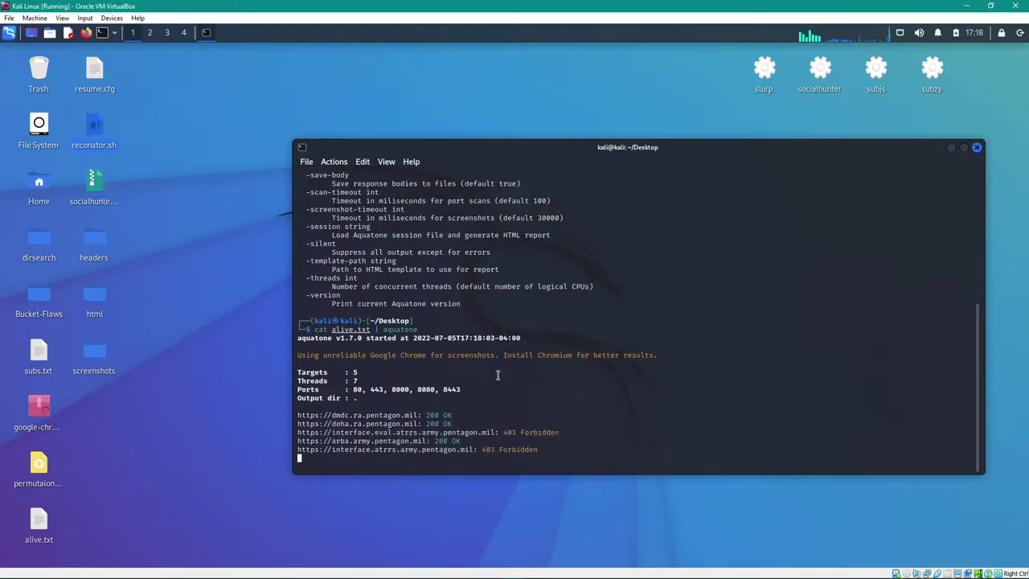
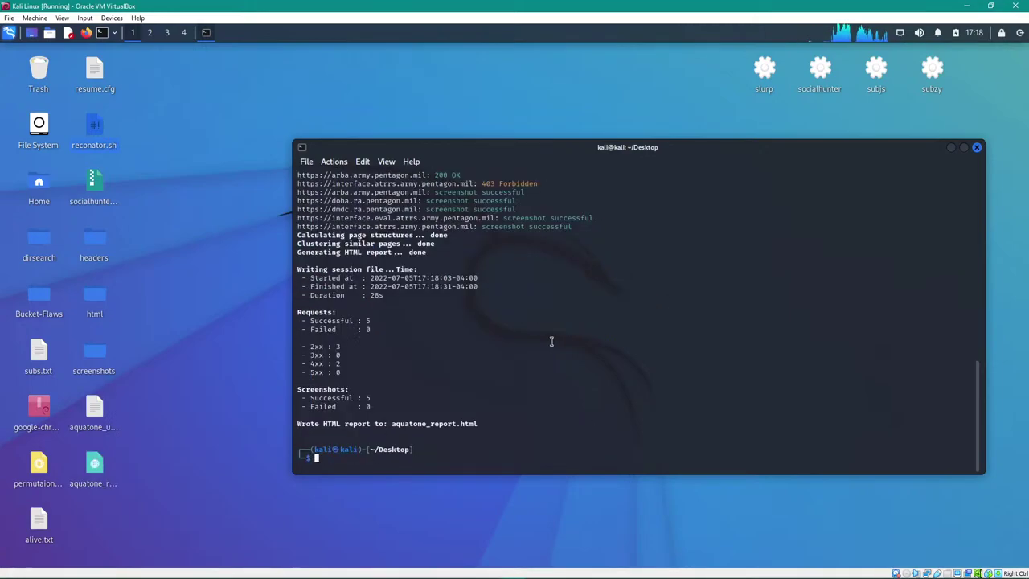
- Clear the terminal, then drag aquatone_report.html from the bottom-left up beside the other desktop icons
{"action": "type", "text": "clear"}
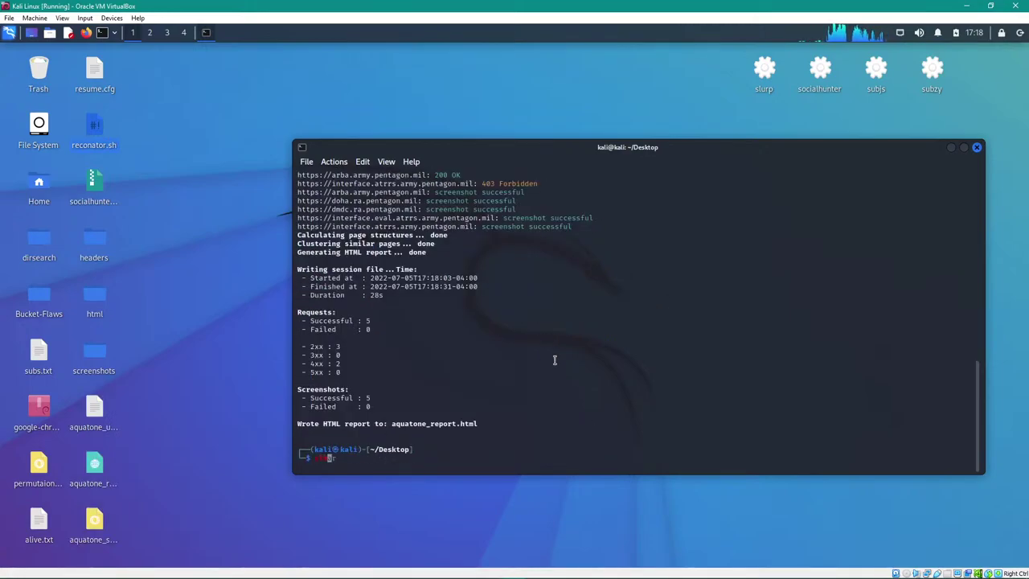
{"action": "key", "text": "Return"}
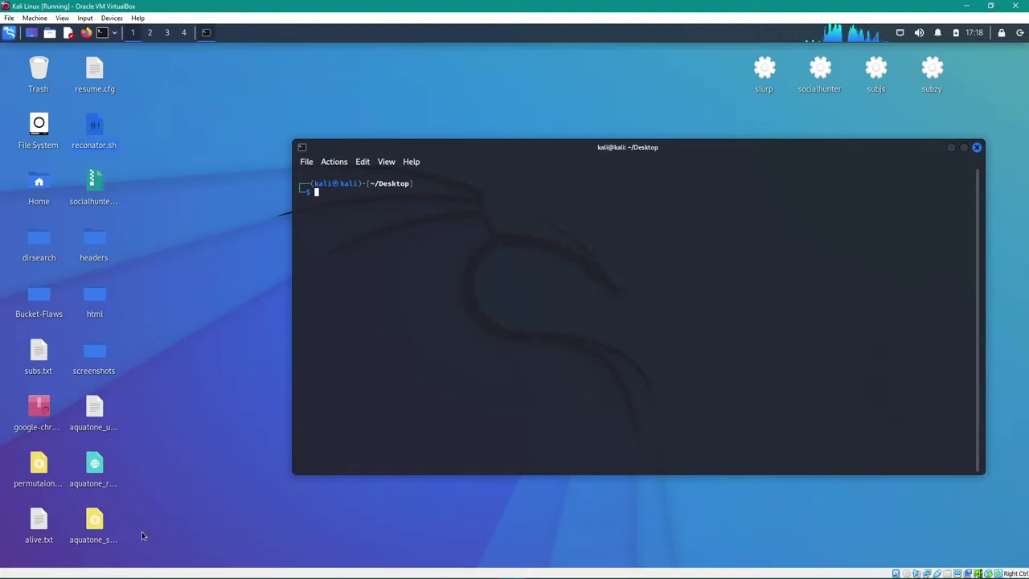
{"action": "left_click_drag", "start_coordinate": [170, 555], "coordinate": [180, 385]}
{"action": "left_click_drag", "start_coordinate": [95, 466], "coordinate": [207, 180]}
{"action": "left_click", "coordinate": [206, 183]}
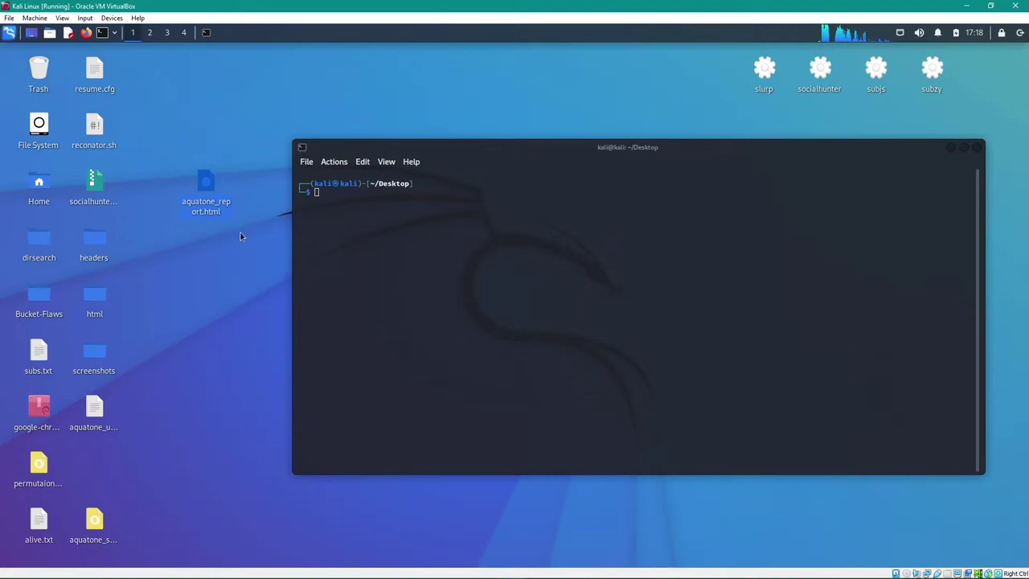
- Open aquatone_report.html with Google Chrome from the file's right-click Open With menu
{"action": "right_click", "coordinate": [212, 188]}
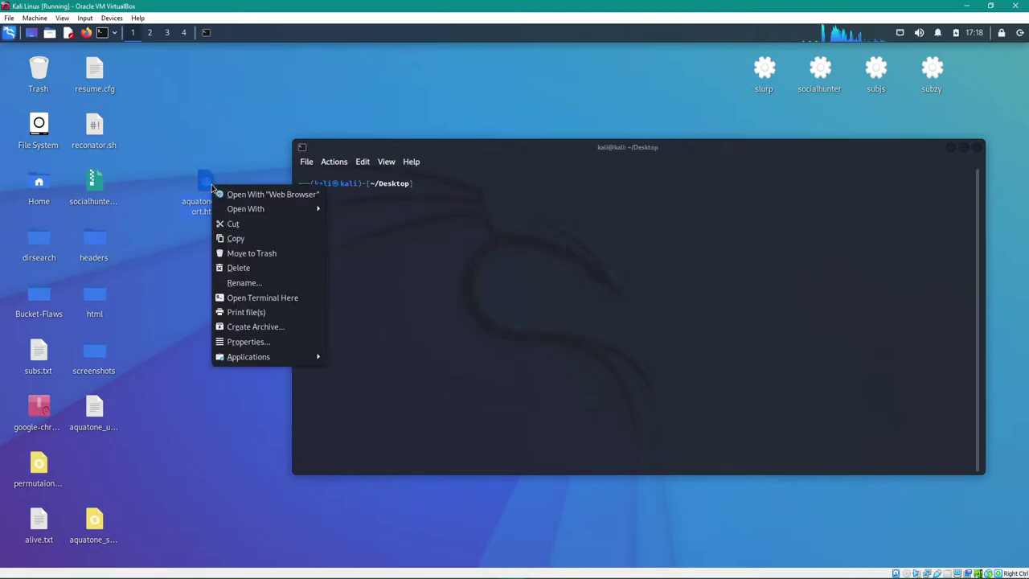
{"action": "mouse_move", "coordinate": [298, 209]}
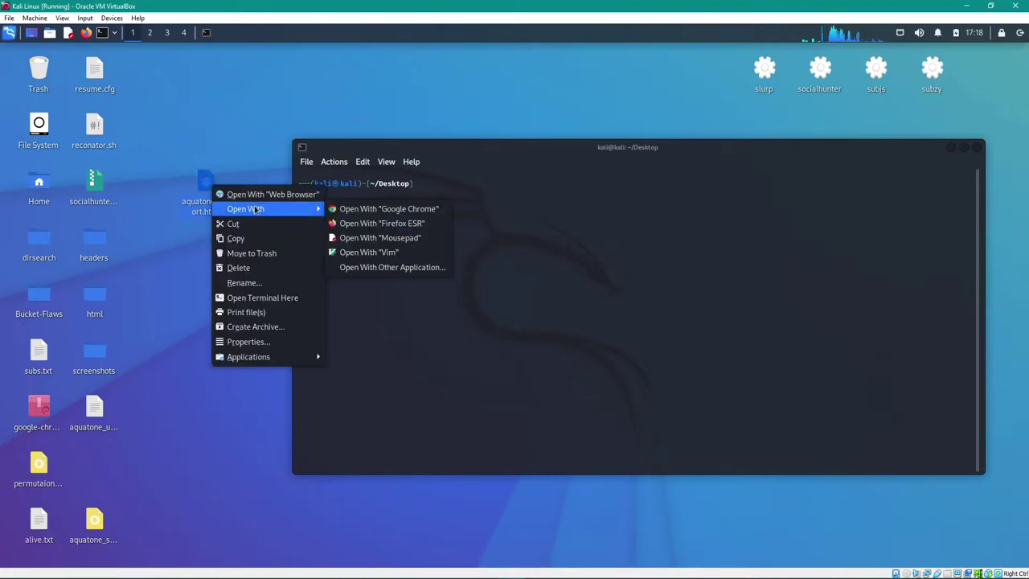
{"action": "left_click", "coordinate": [331, 208]}
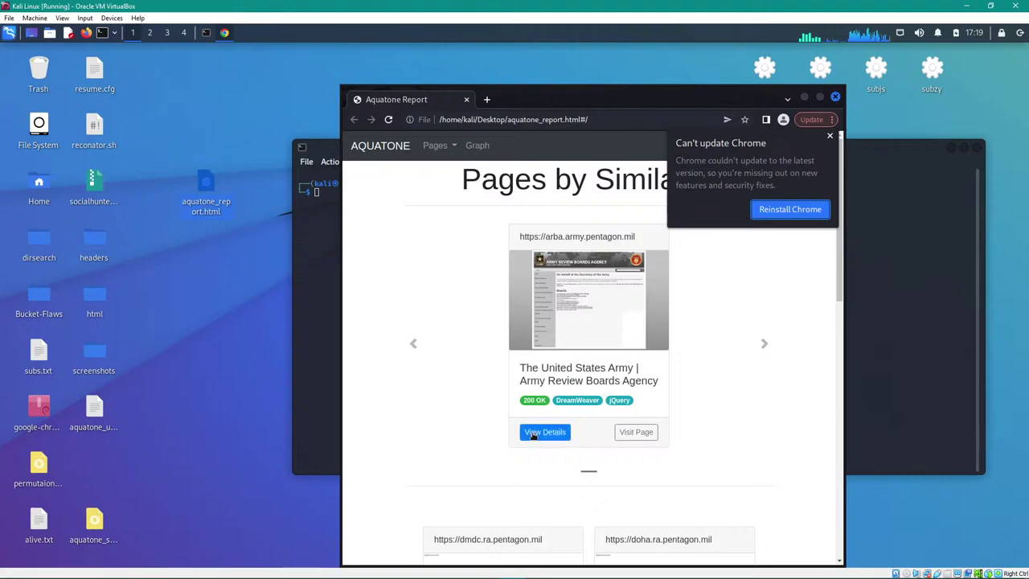
- Dismiss the Chrome update warning and scroll through the 200 OK and 403 Forbidden host cards
{"action": "left_click", "coordinate": [829, 135]}
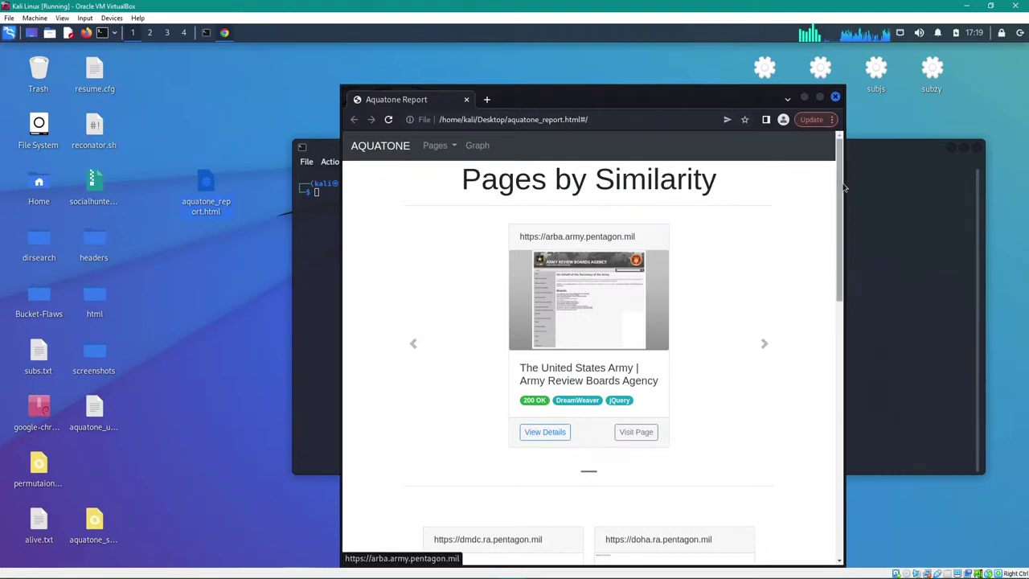
{"action": "scroll", "coordinate": [842, 215], "scroll_direction": "down", "scroll_amount": 1}
{"action": "scroll", "coordinate": [842, 216], "scroll_direction": "down", "scroll_amount": 4}
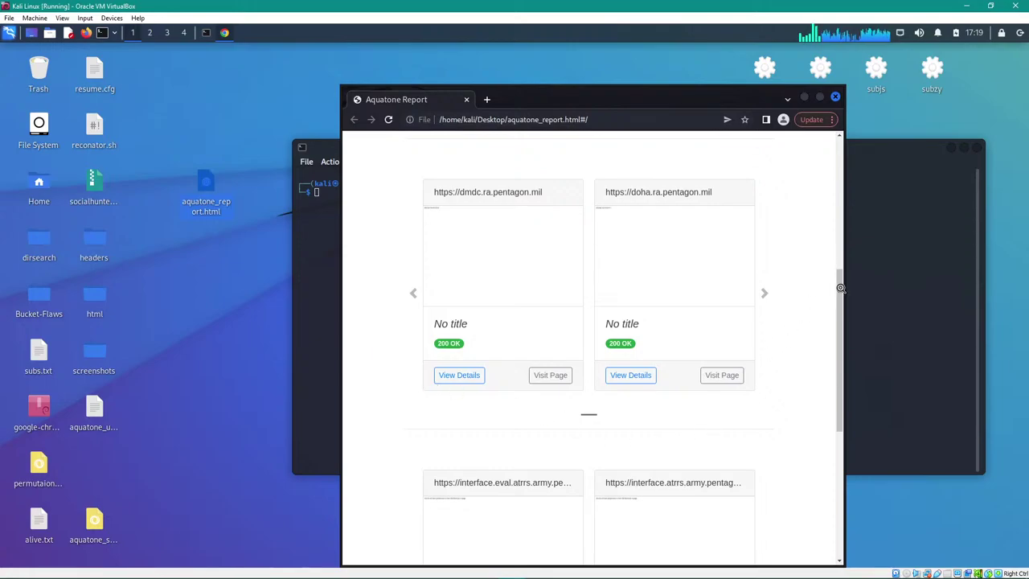
{"action": "scroll", "coordinate": [839, 338], "scroll_direction": "down", "scroll_amount": 2}
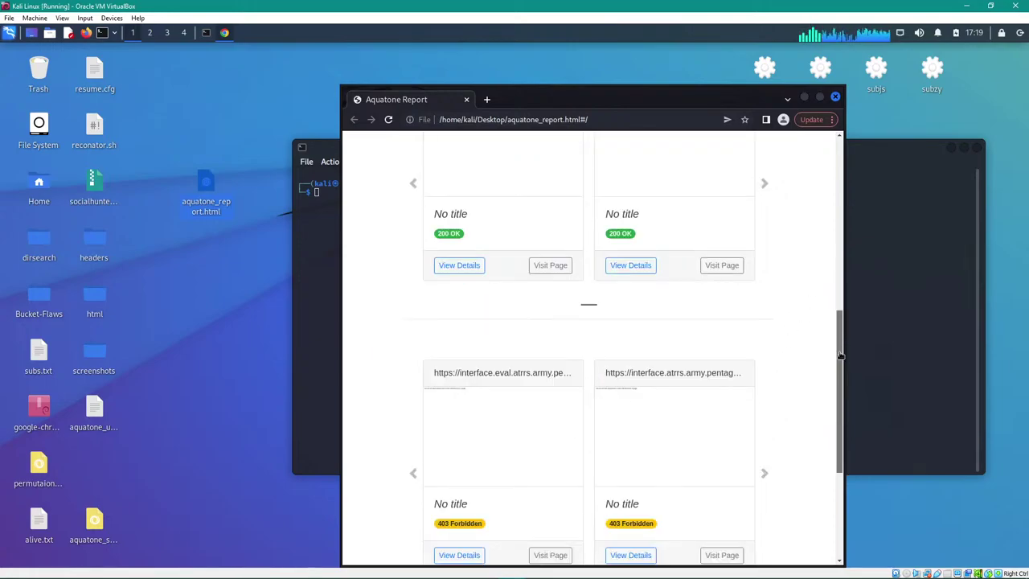
{"action": "scroll", "coordinate": [470, 233], "scroll_direction": "down", "scroll_amount": 1}
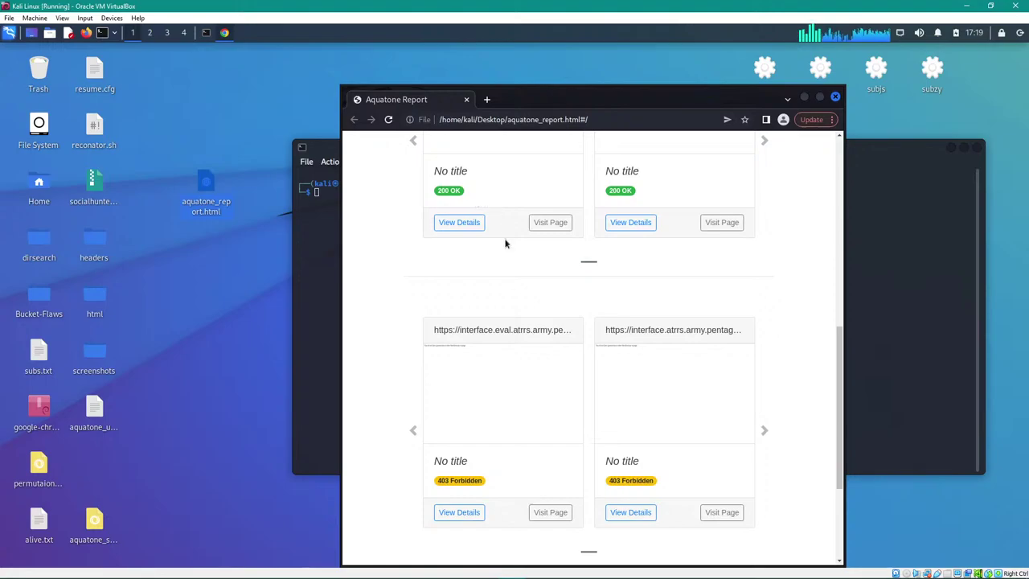
- Close Chrome along with its Aquatone Report and Downloads tabs
{"action": "left_click", "coordinate": [836, 98]}
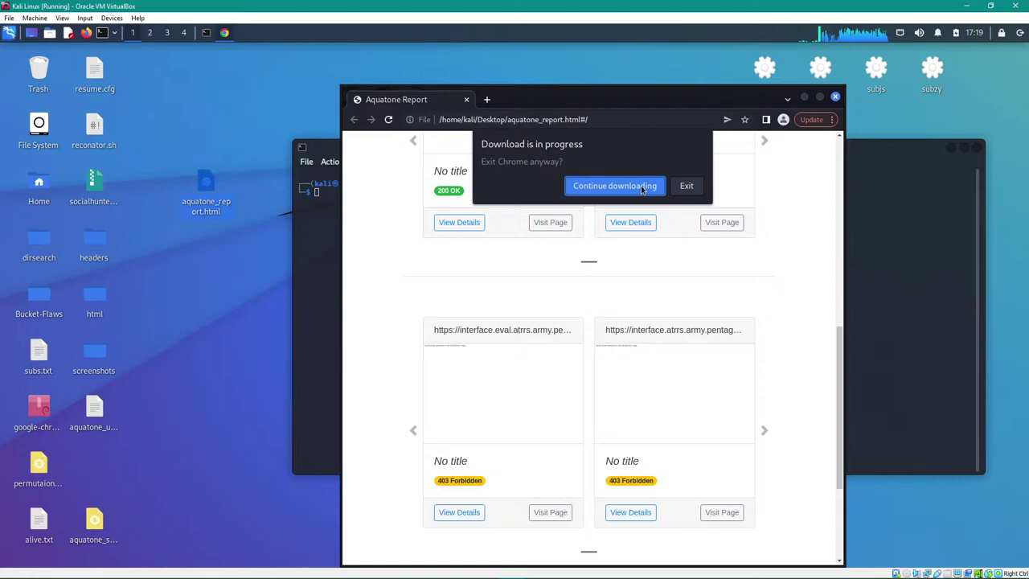
{"action": "left_click", "coordinate": [466, 100]}
{"action": "left_click", "coordinate": [466, 100]}
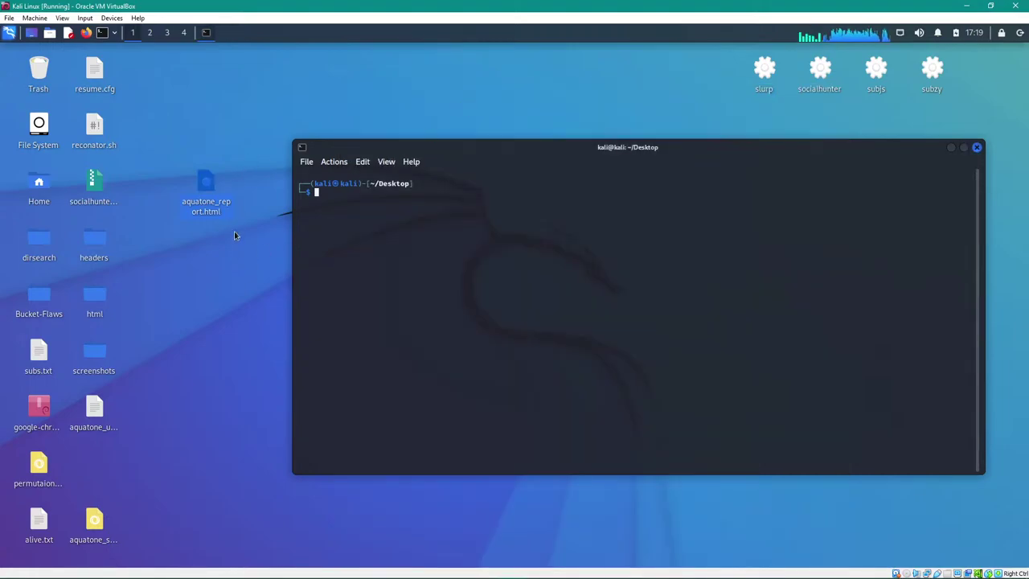
- Clear the desktop selection and move the aquatone_s… file up into the empty slot beside the permutations file
{"action": "left_click", "coordinate": [203, 181]}
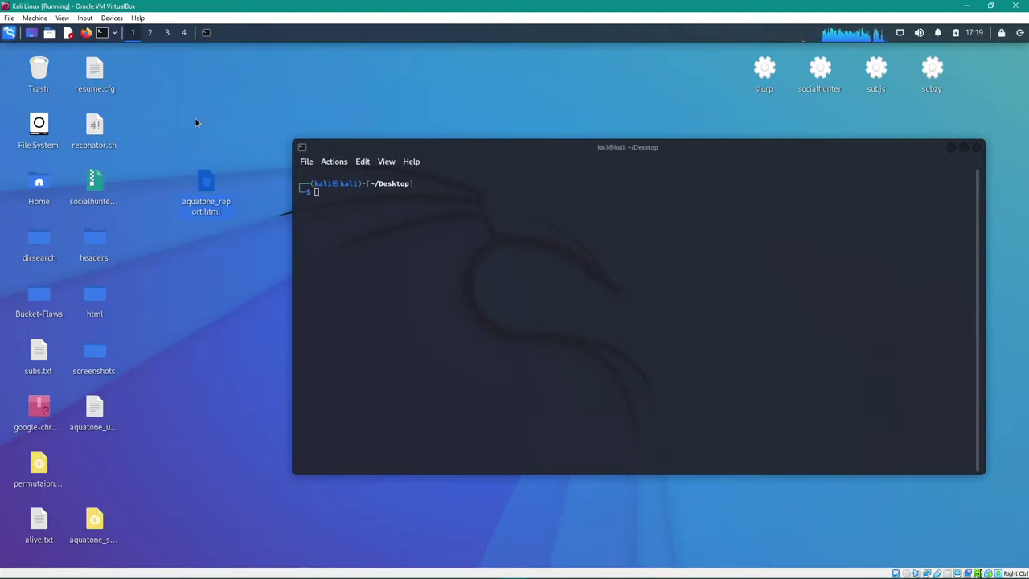
{"action": "left_click", "coordinate": [445, 221]}
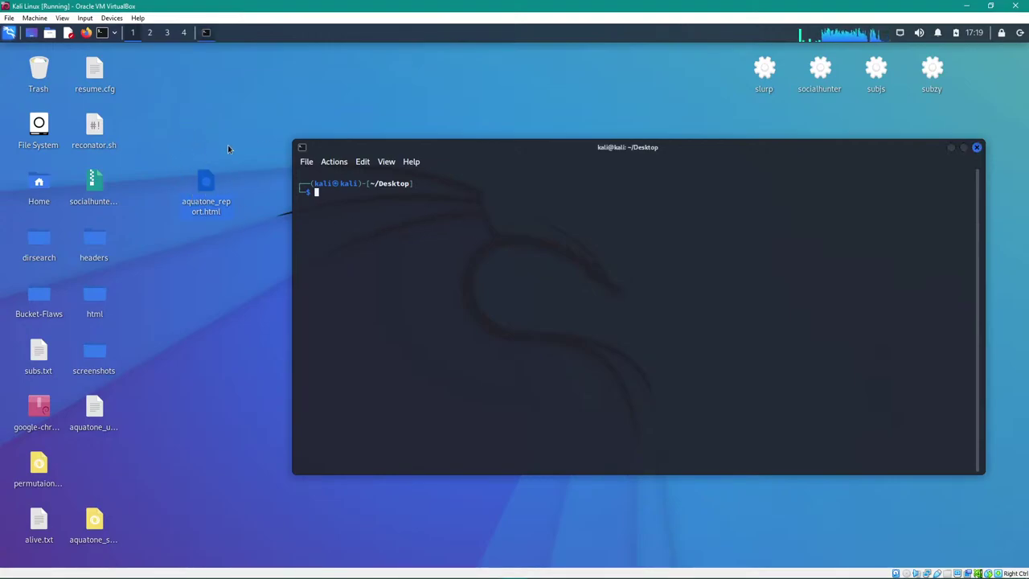
{"action": "left_click", "coordinate": [171, 144]}
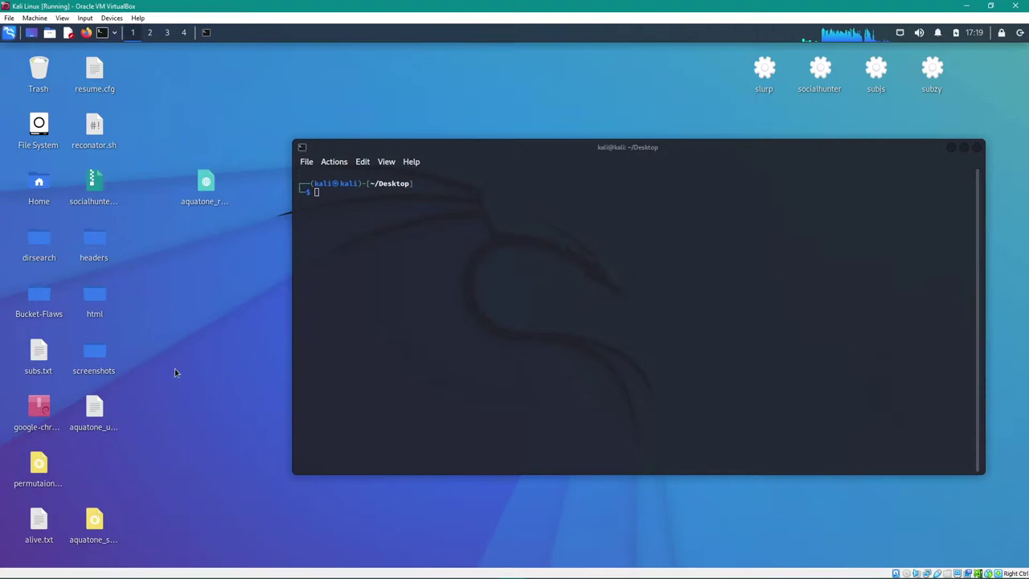
{"action": "left_click_drag", "start_coordinate": [94, 520], "coordinate": [101, 468]}
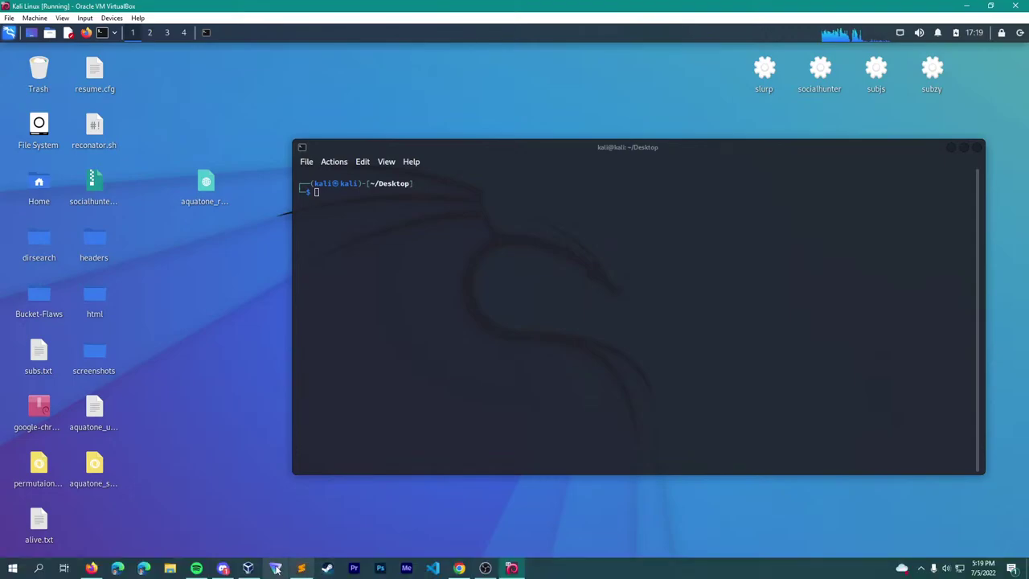
{"action": "left_click", "coordinate": [297, 569]}
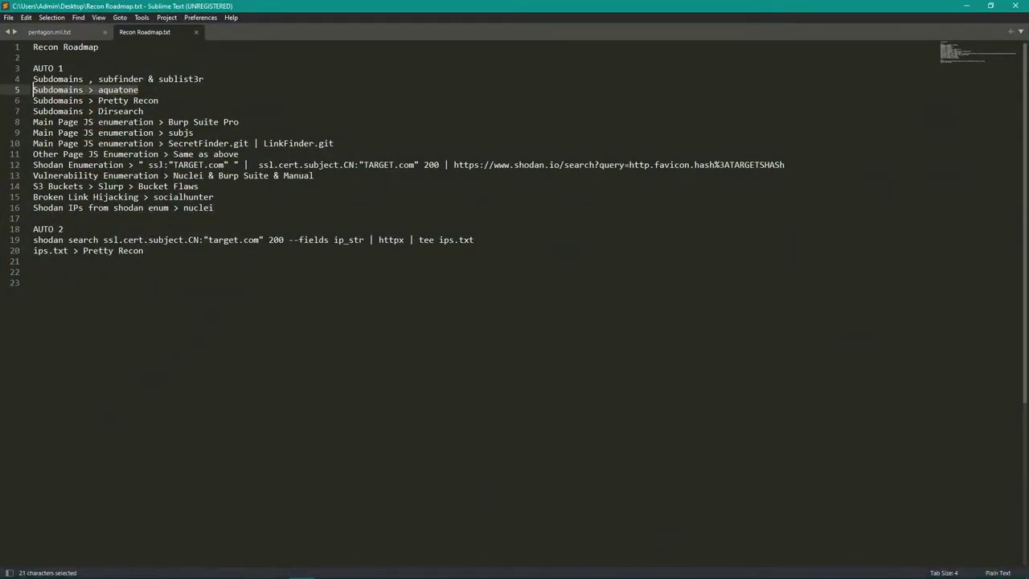
{"action": "left_click", "coordinate": [139, 92]}
{"action": "left_click_drag", "start_coordinate": [159, 101], "coordinate": [33, 100]}
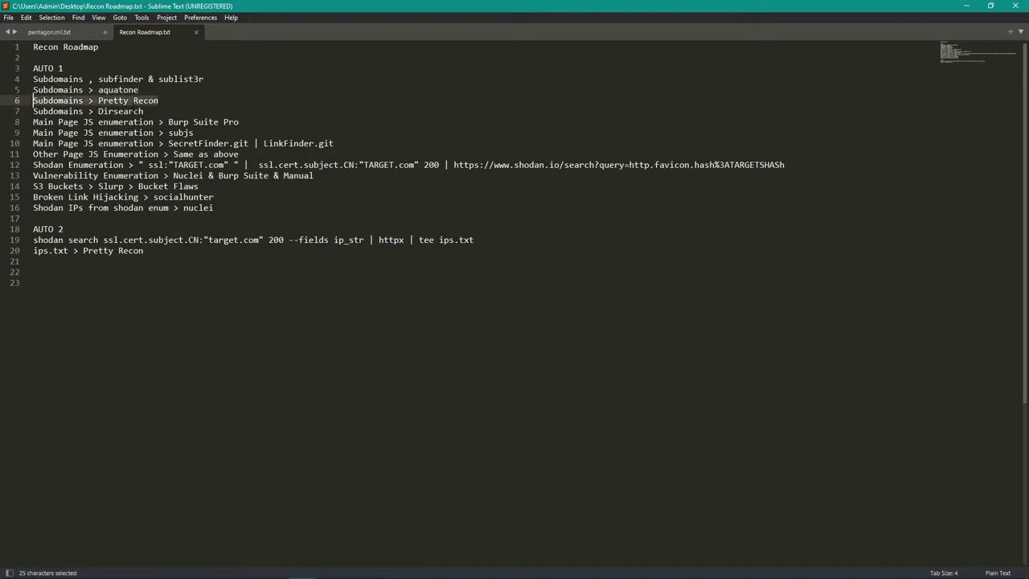
{"action": "left_click", "coordinate": [159, 100]}
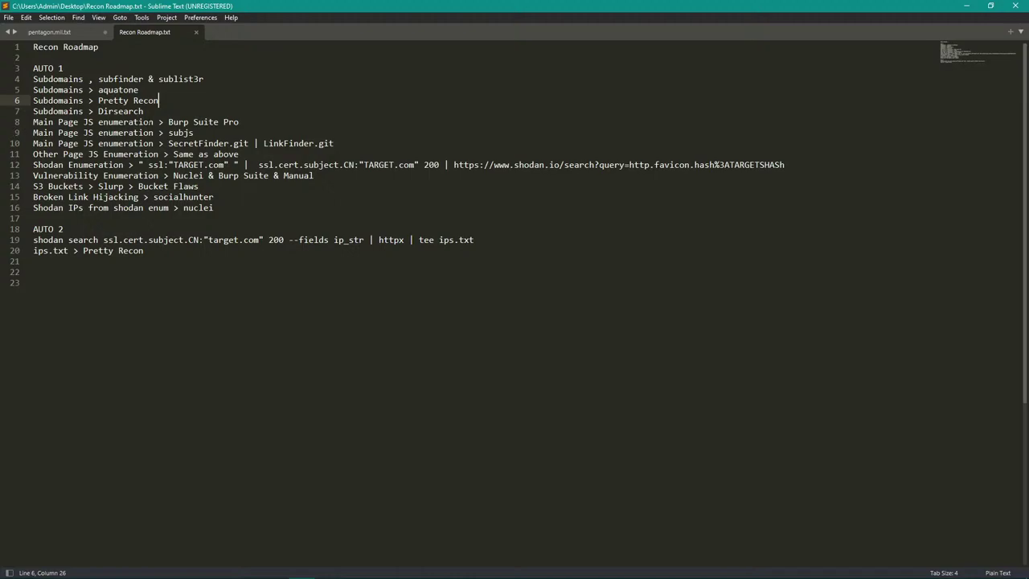
{"action": "left_click_drag", "start_coordinate": [149, 111], "coordinate": [33, 111]}
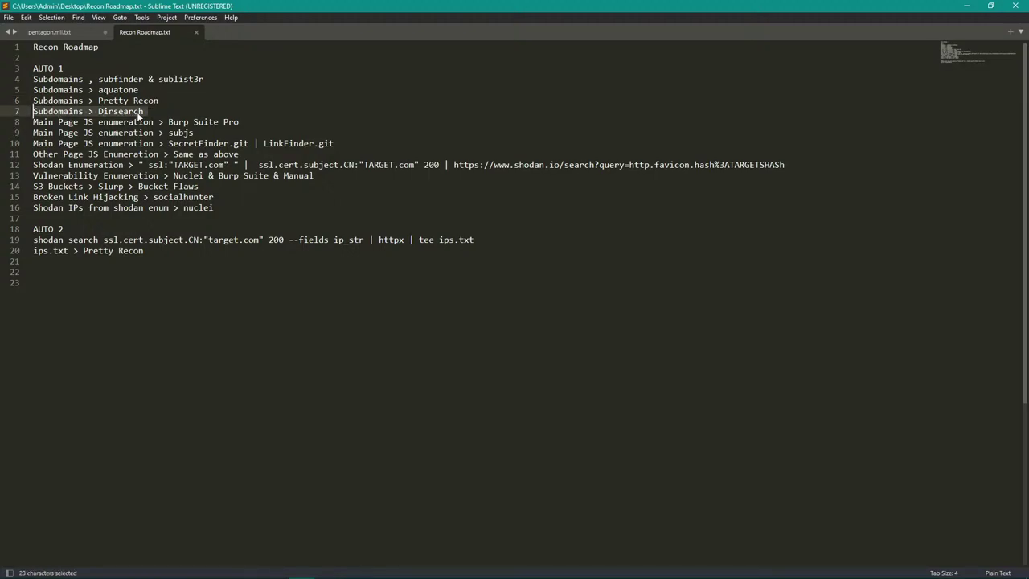
{"action": "left_click", "coordinate": [142, 111]}
{"action": "left_click", "coordinate": [966, 6]}
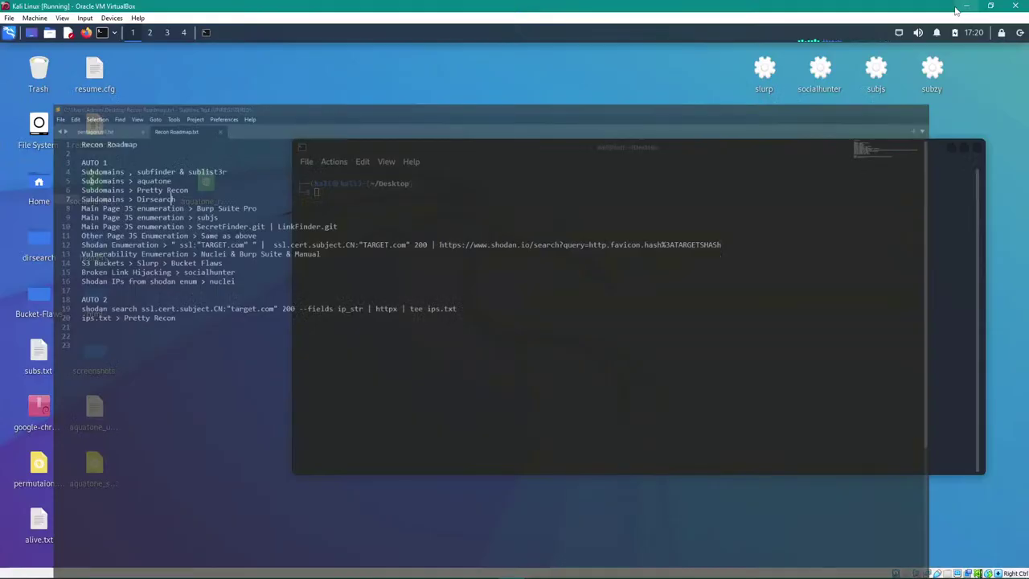
- Change the terminal into the dirsearch folder using cd with tab-style completion
{"action": "left_click", "coordinate": [488, 256]}
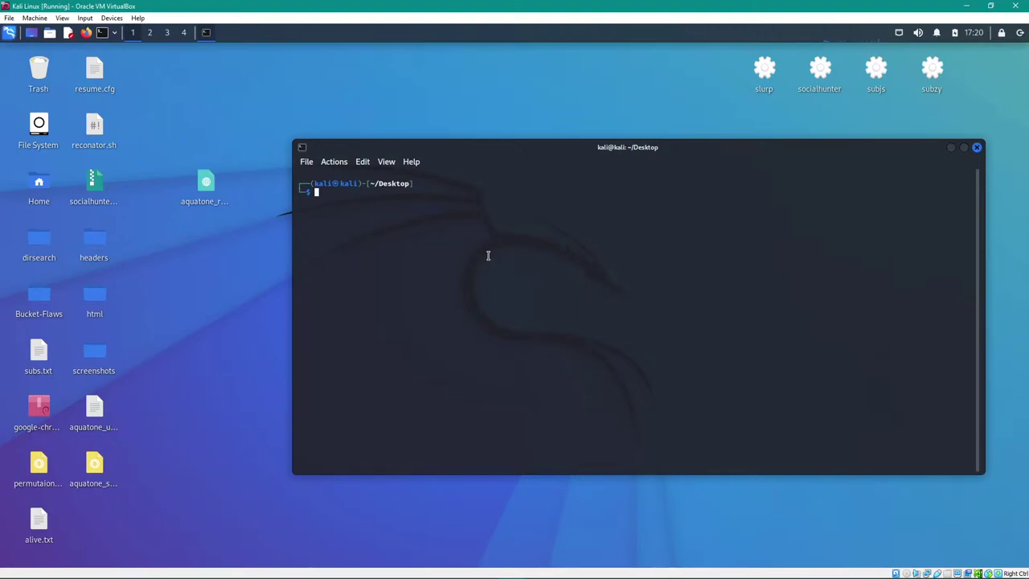
{"action": "type", "text": "cd dir"}
{"action": "key", "text": "Right"}
{"action": "key", "text": "Return"}
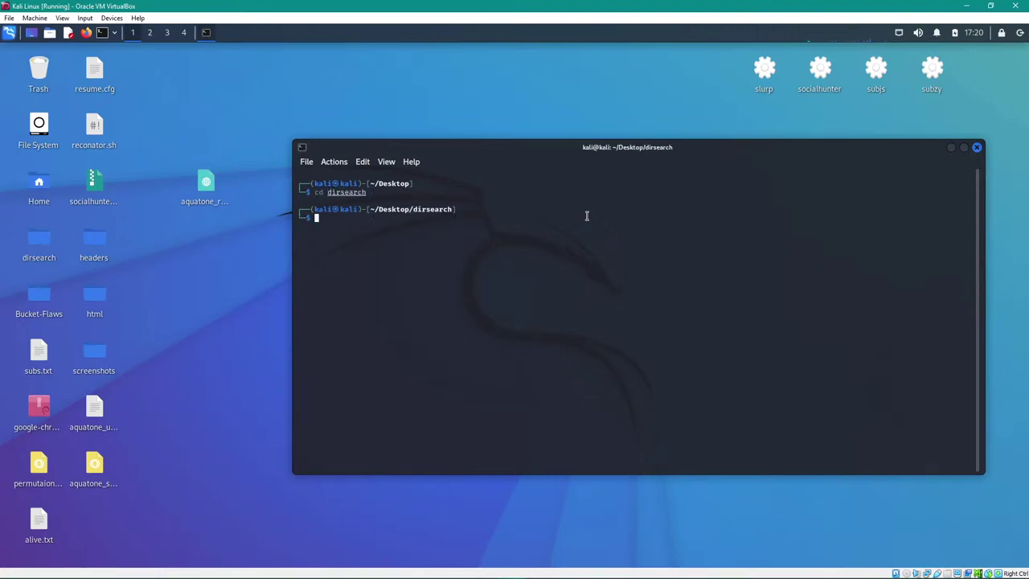
- Clear the terminal, enter python3 dirsearch.py -u, and open alive.txt for the target URL
{"action": "type", "text": "clear"}
{"action": "key", "text": "Return"}
{"action": "type", "text": "p"}
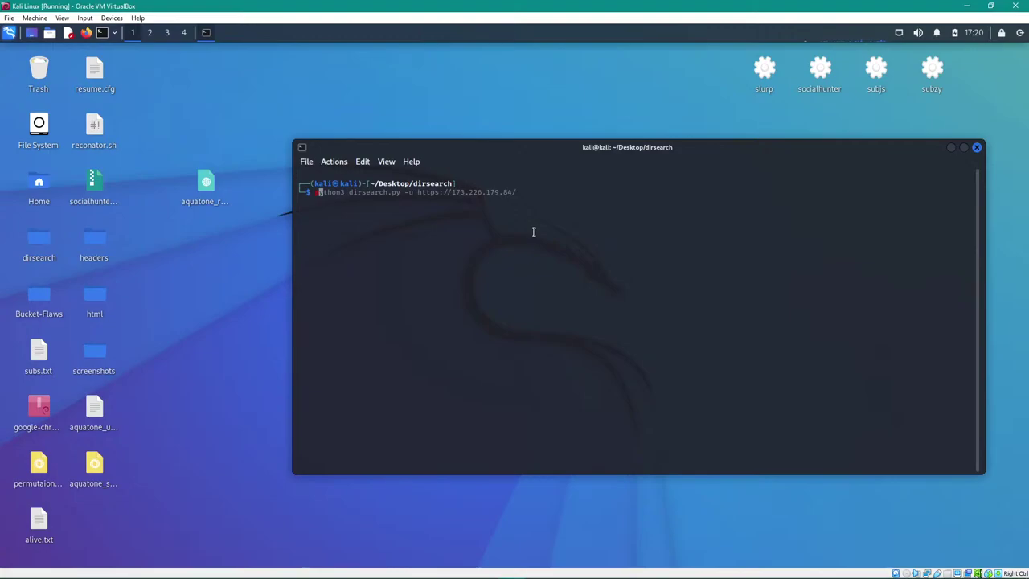
{"action": "type", "text": "ython3 dirsearch.py -u"}
{"action": "double_click", "coordinate": [39, 518]}
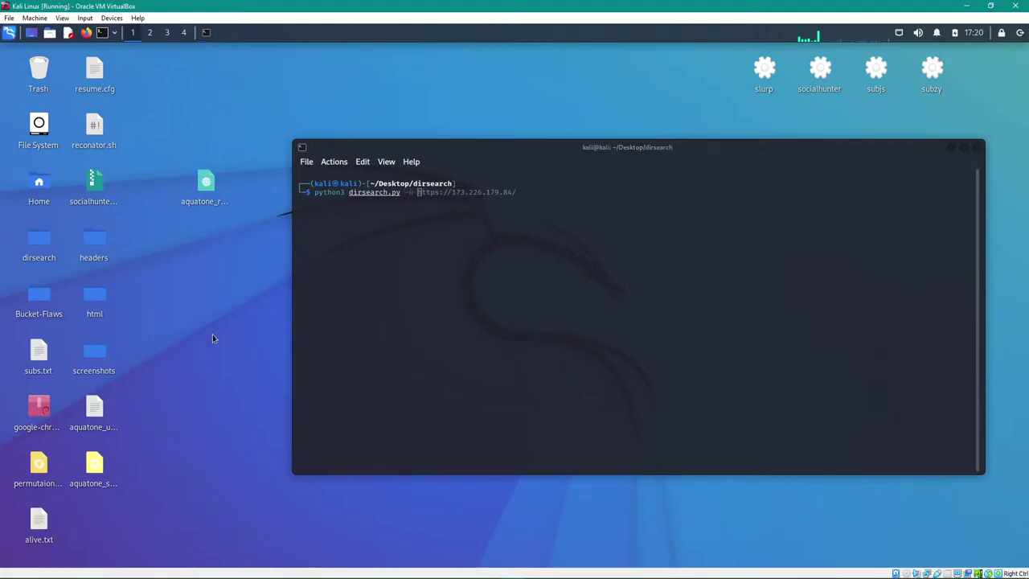
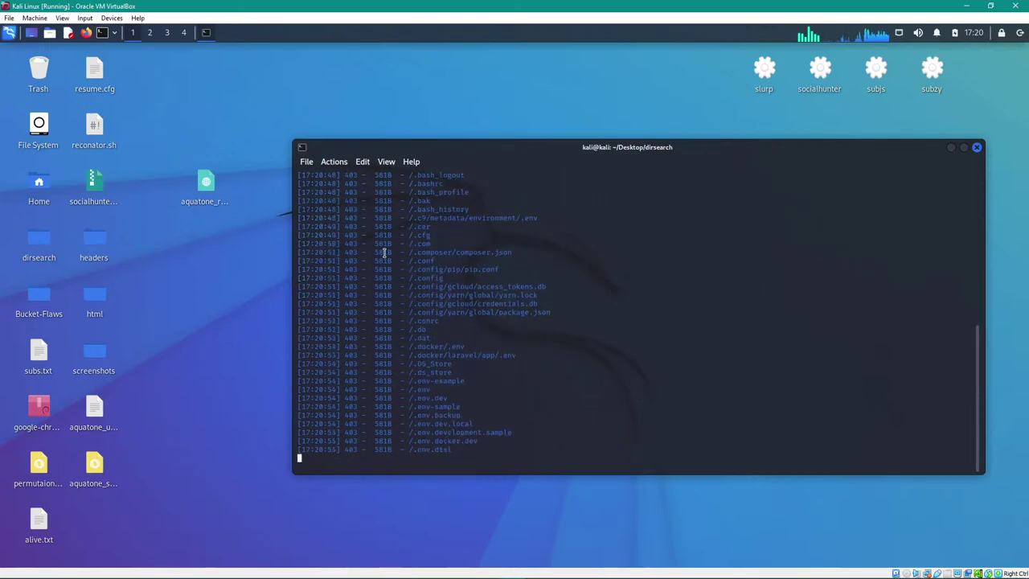
{"action": "key", "text": "ctrl+c"}
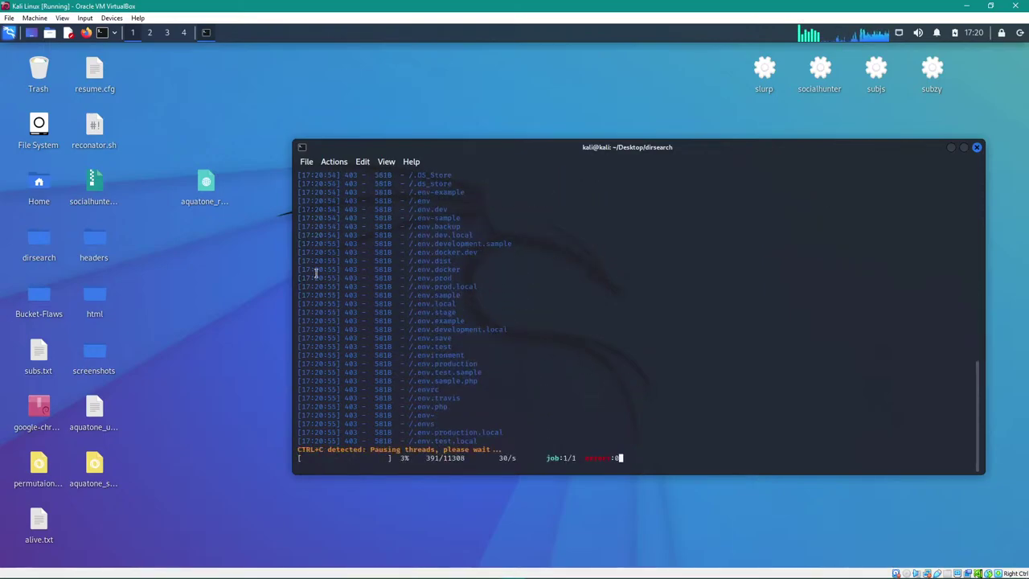
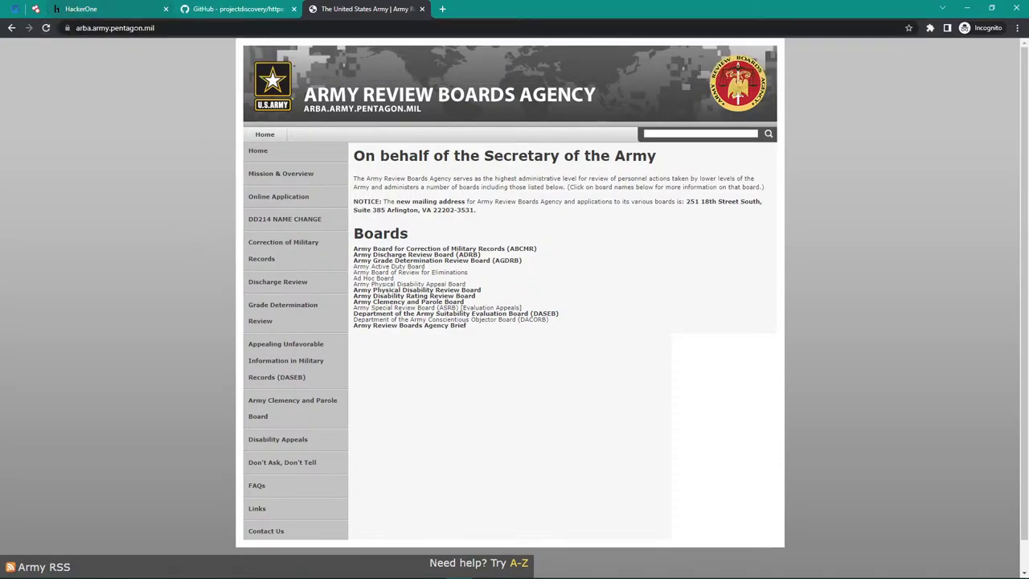
- Load the pasted Army Review Boards address in a new tab, then close both Army tabs
{"action": "left_click", "coordinate": [443, 10]}
{"action": "type", "text": "https://arba.army.pentagon.mil"}
{"action": "key", "text": "Return"}
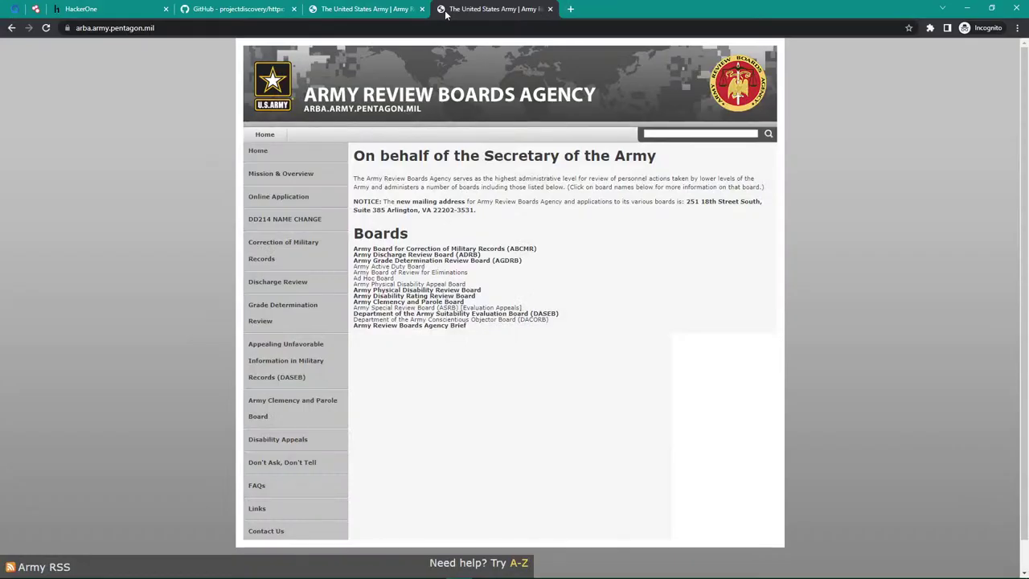
{"action": "left_click", "coordinate": [411, 9]}
{"action": "left_click", "coordinate": [421, 9]}
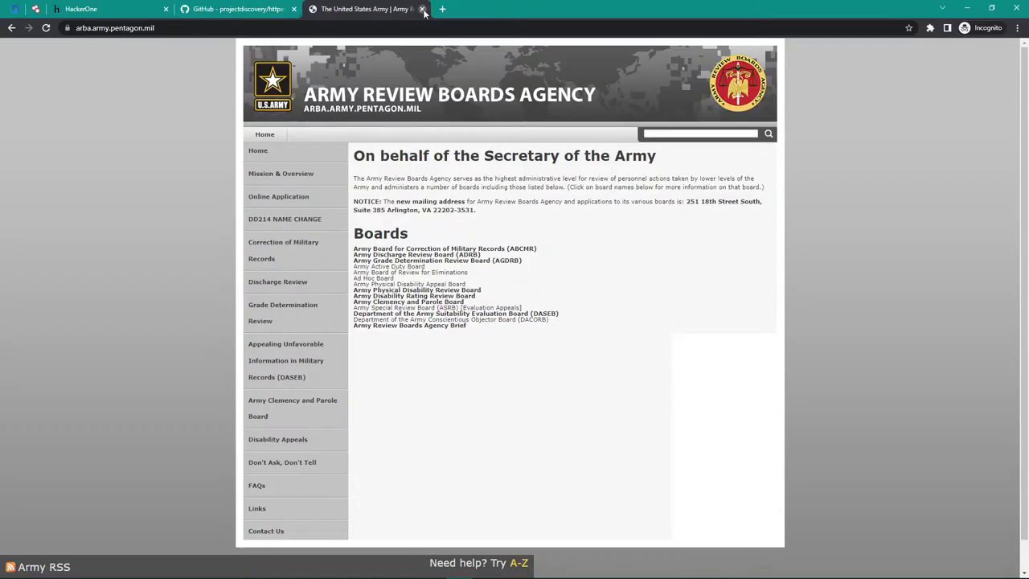
{"action": "left_click", "coordinate": [422, 9]}
- Reload the Army Review Boards site in a fresh tab, then close it to return to the httpx GitHub page
{"action": "left_click", "coordinate": [317, 8]}
{"action": "type", "text": "arba.army.pentagon.mil"}
{"action": "key", "text": "Return"}
{"action": "left_click", "coordinate": [421, 8]}
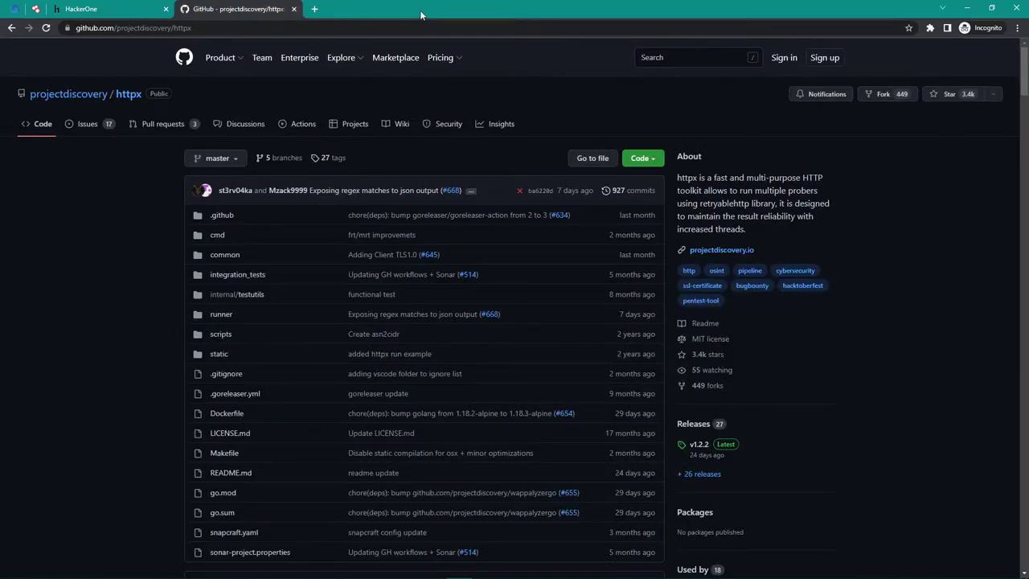
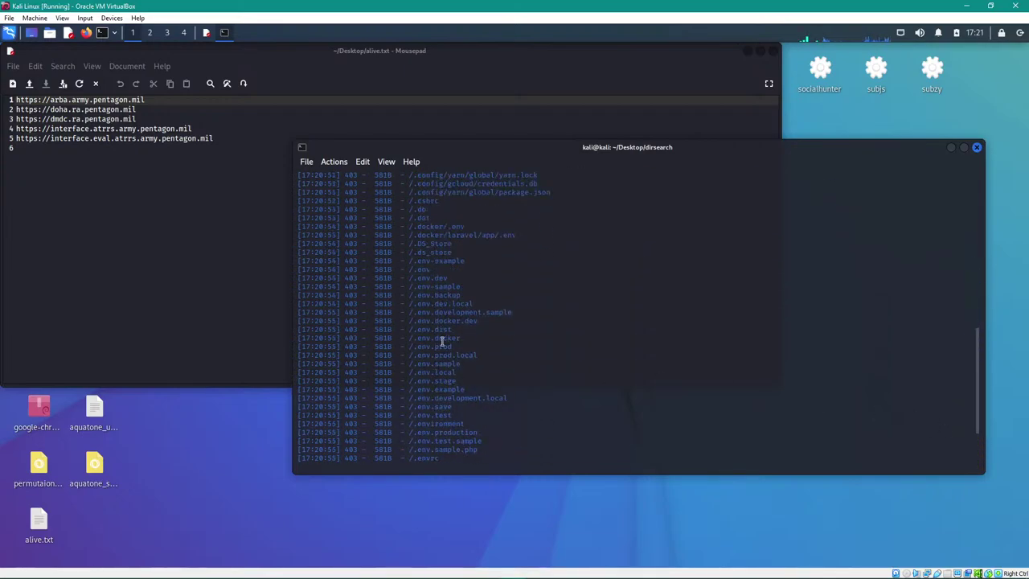
- Close the QTerminal window holding the finished dirsearch scan, leaving alive.txt open in Mousepad
{"action": "left_click", "coordinate": [977, 147]}
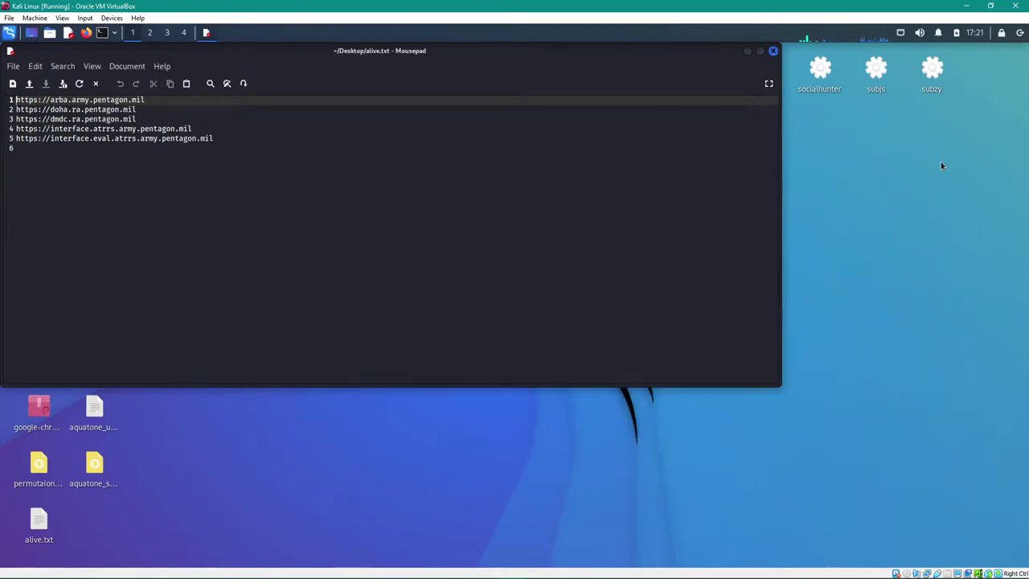
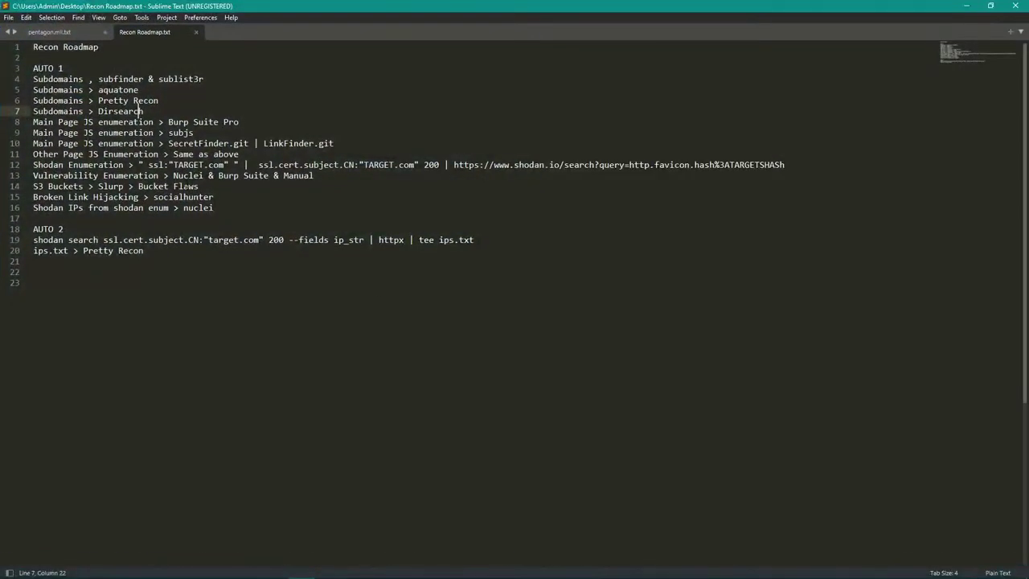
- Highlight the Main Page JS and Burp Suite Pro entries, then minimize Sublime Text
{"action": "left_click_drag", "start_coordinate": [34, 122], "coordinate": [124, 122]}
{"action": "left_click", "coordinate": [119, 124]}
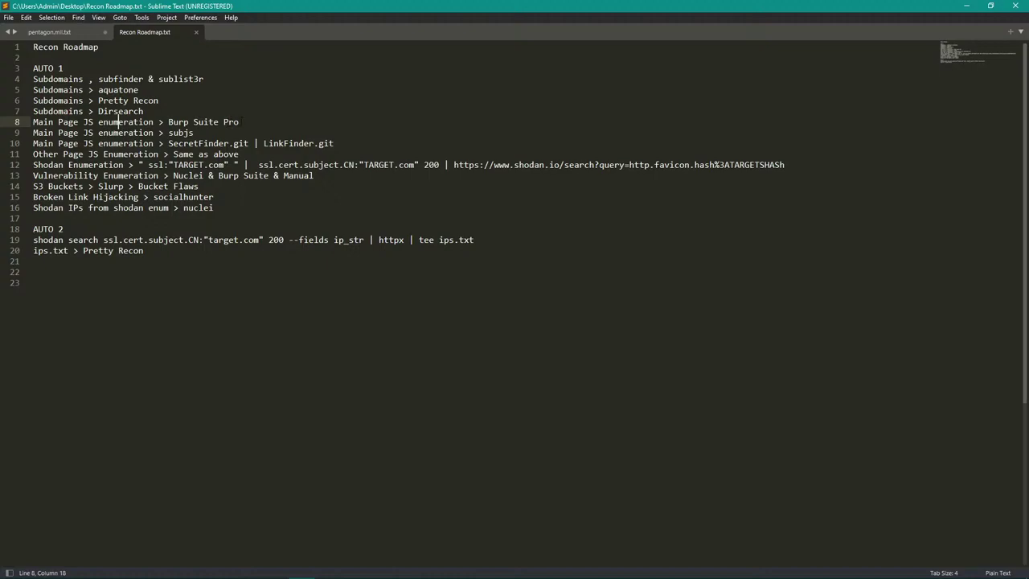
{"action": "key", "text": "ctrl+shift+Left"}
{"action": "key", "text": "ctrl+shift+Left"}
{"action": "key", "text": "ctrl+shift+Left"}
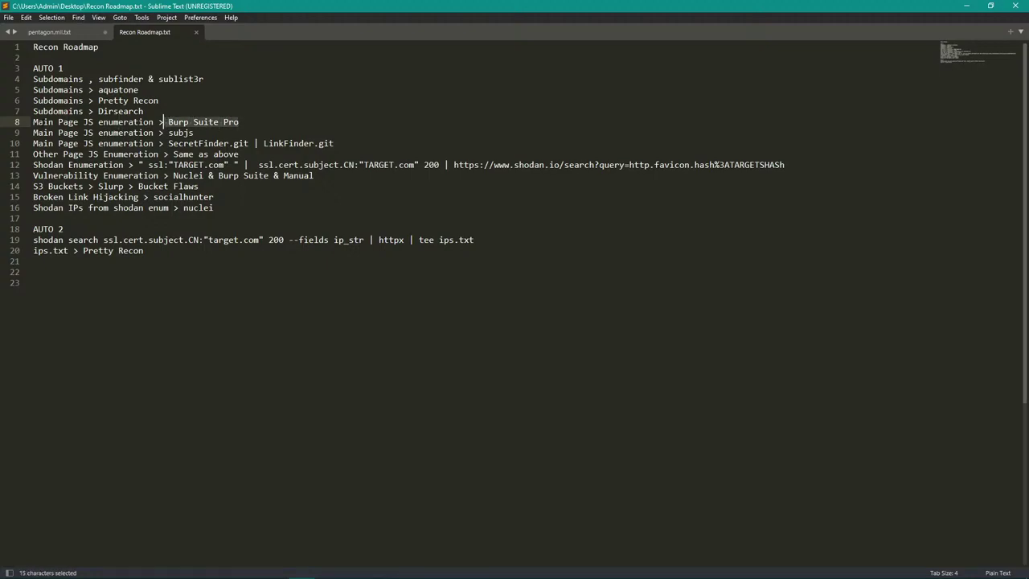
{"action": "left_click", "coordinate": [966, 6]}
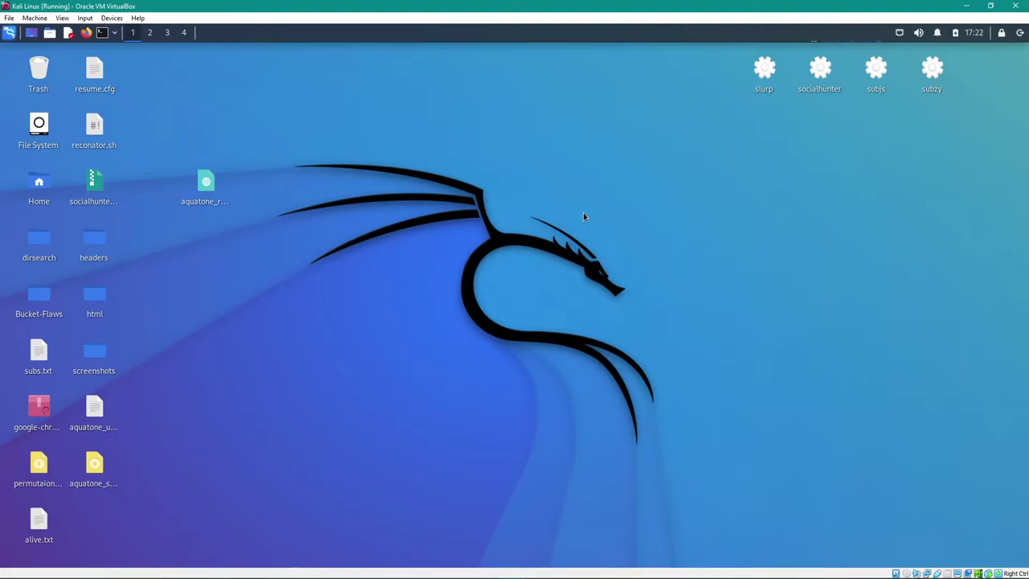
- Inspect the Kali desktop files, selecting subjs and viewing aquatone_report.html details
{"action": "left_click_drag", "start_coordinate": [427, 172], "coordinate": [622, 323]}
{"action": "mouse_move", "coordinate": [684, 452]}
{"action": "left_mouse_down"}
{"action": "mouse_move", "coordinate": [342, 129]}
{"action": "mouse_move", "coordinate": [284, 122]}
{"action": "mouse_move", "coordinate": [645, 374]}
{"action": "mouse_move", "coordinate": [680, 459]}
{"action": "left_mouse_up"}
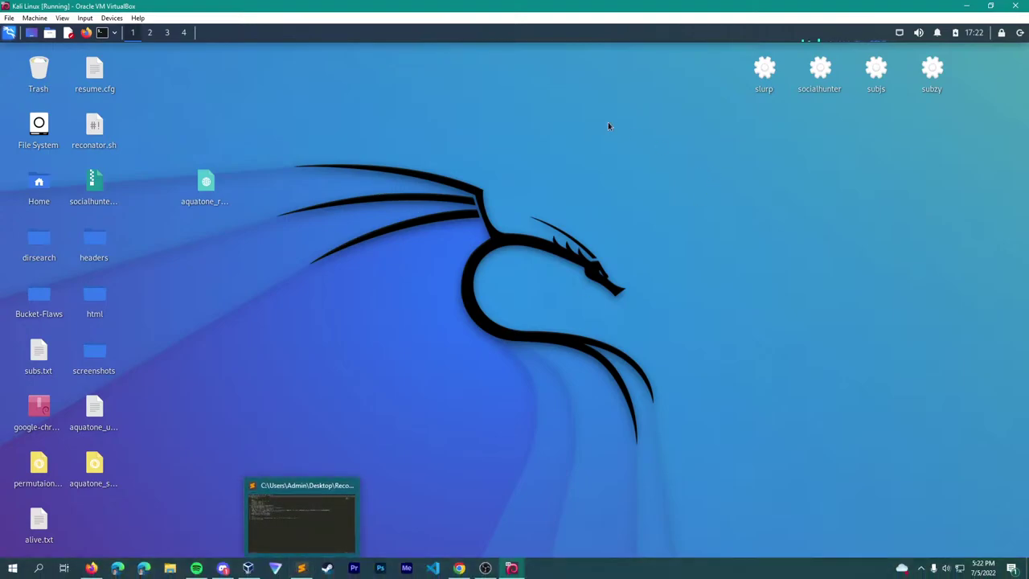
{"action": "left_click", "coordinate": [876, 73]}
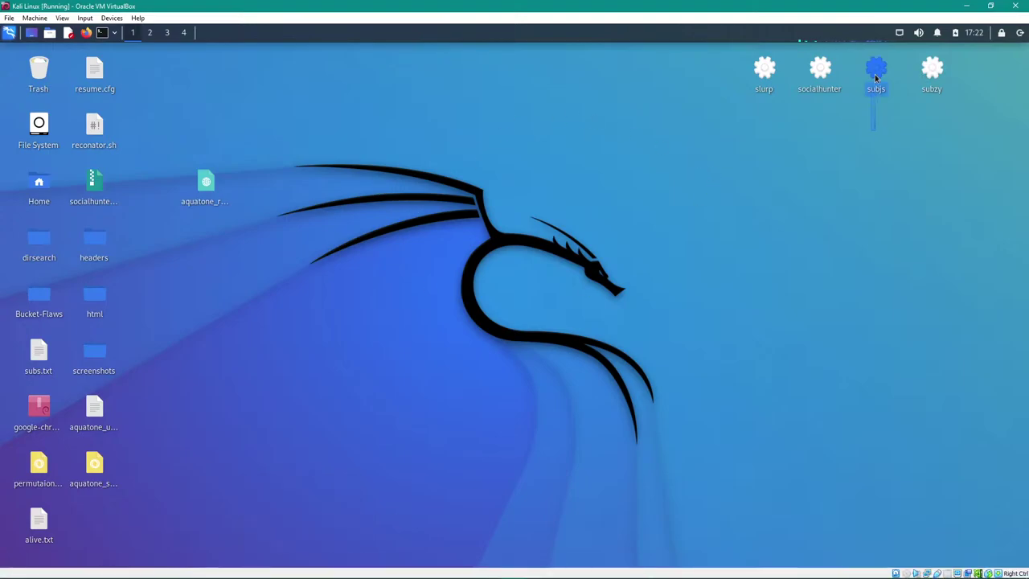
{"action": "left_click", "coordinate": [868, 139]}
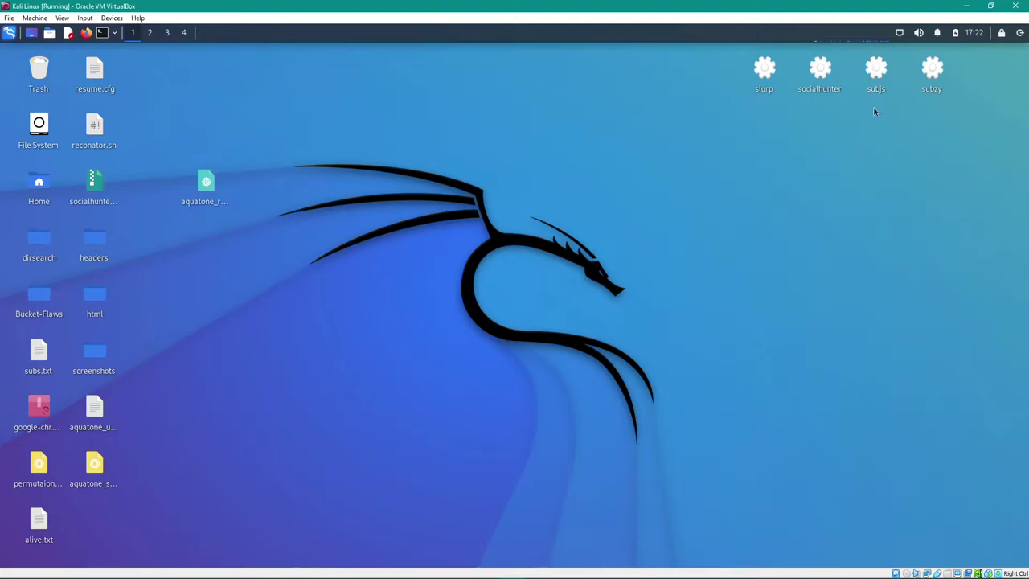
{"action": "left_click", "coordinate": [874, 81]}
{"action": "left_click", "coordinate": [206, 180]}
{"action": "left_click", "coordinate": [317, 252]}
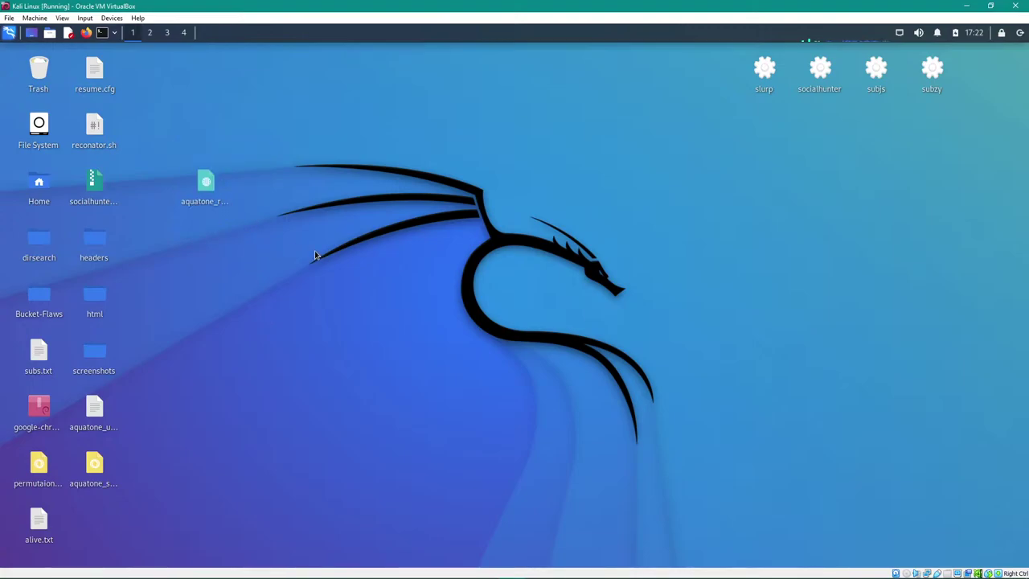
{"action": "left_click", "coordinate": [206, 186]}
{"action": "left_click", "coordinate": [248, 246]}
{"action": "left_click", "coordinate": [206, 180]}
{"action": "left_click", "coordinate": [295, 311]}
- Open a terminal in the Desktop folder from the desktop menu and position its window
{"action": "right_click", "coordinate": [592, 207]}
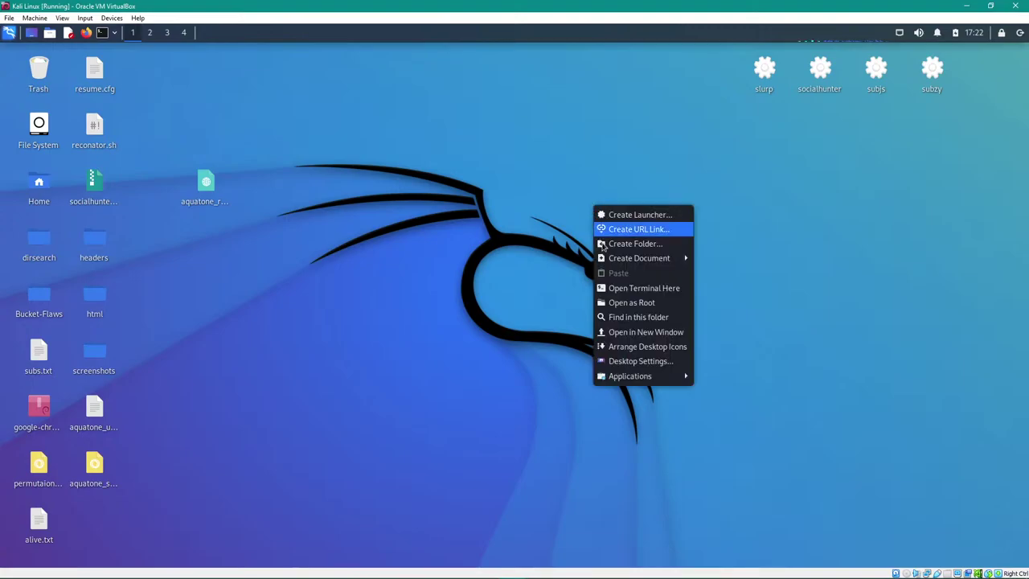
{"action": "left_click", "coordinate": [635, 288]}
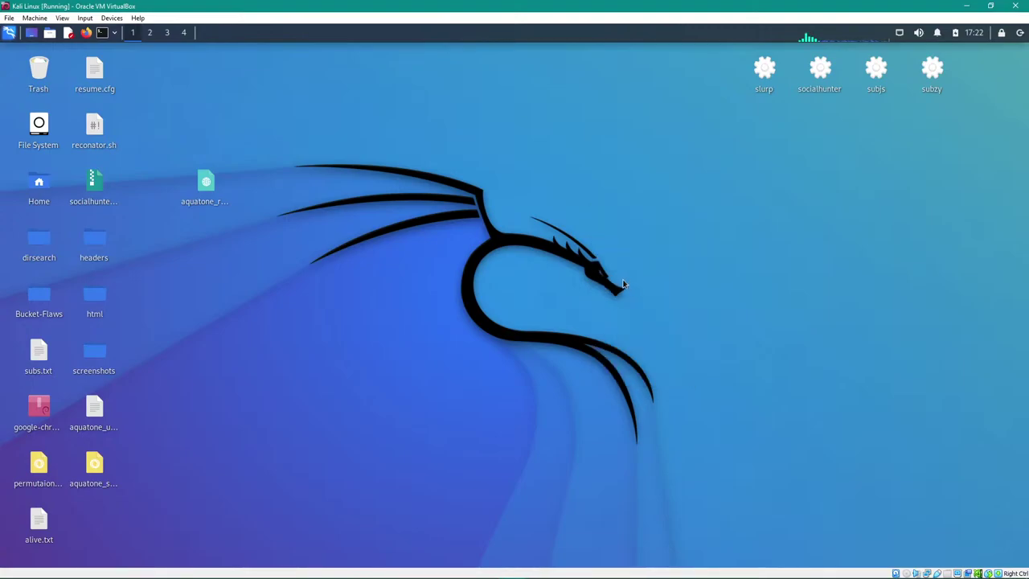
{"action": "left_click_drag", "start_coordinate": [509, 148], "coordinate": [431, 134]}
{"action": "left_click_drag", "start_coordinate": [739, 85], "coordinate": [983, 78]}
{"action": "left_click", "coordinate": [979, 82]}
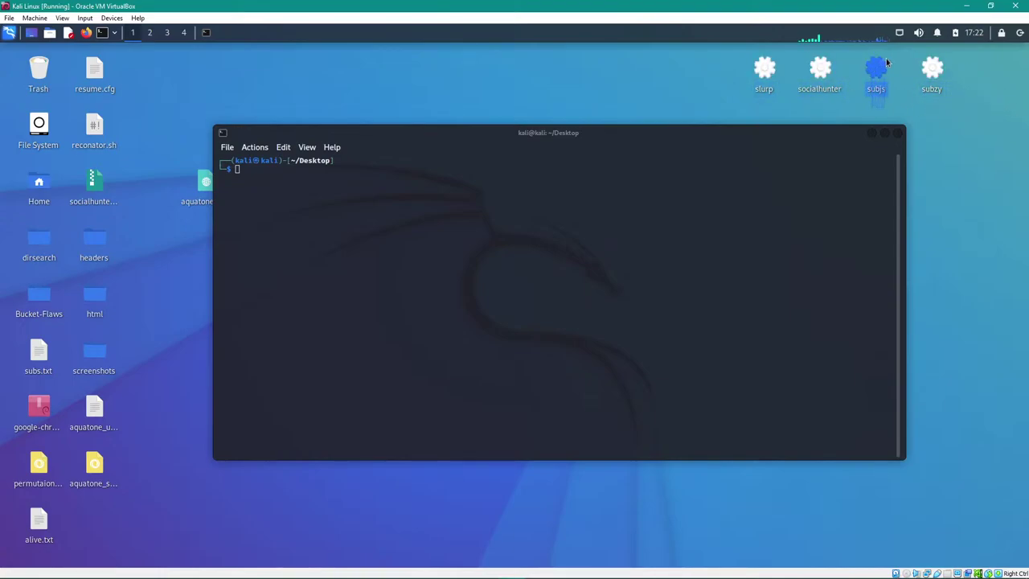
- Run ./subjs in the terminal
{"action": "left_click", "coordinate": [452, 188]}
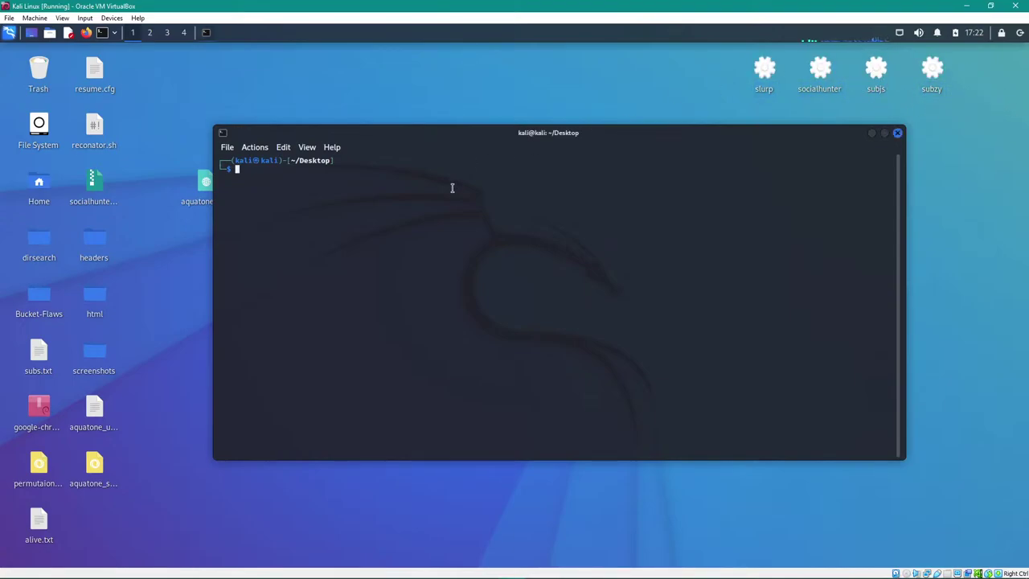
{"action": "type", "text": "./subjs"}
{"action": "key", "text": "Return"}
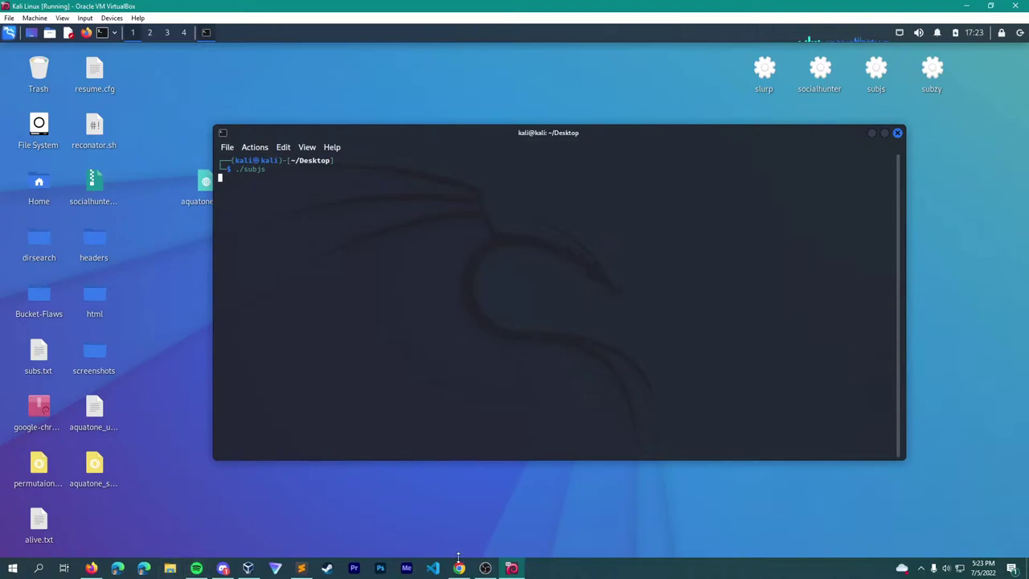
- Stop subjs and rerun it as ./subjs -h to print its usage options
{"action": "key", "text": "ctrl+c"}
{"action": "key", "text": "Up"}
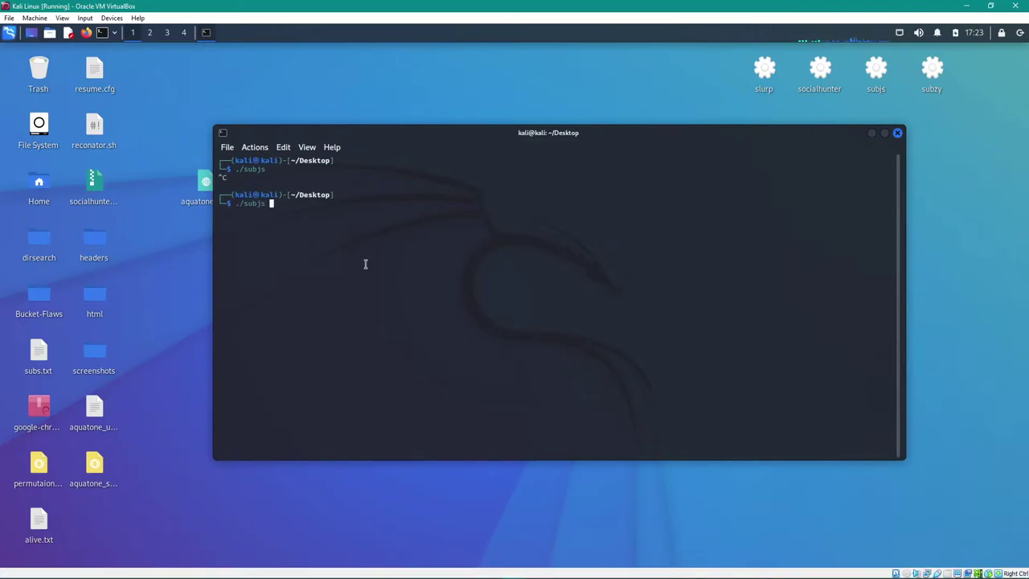
{"action": "type", "text": "-h"}
{"action": "key", "text": "Return"}
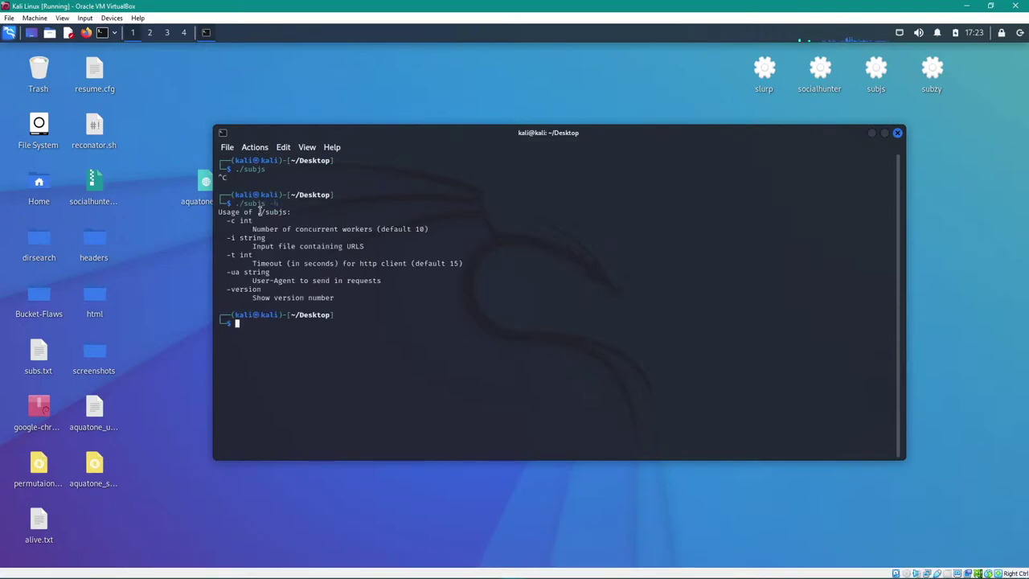
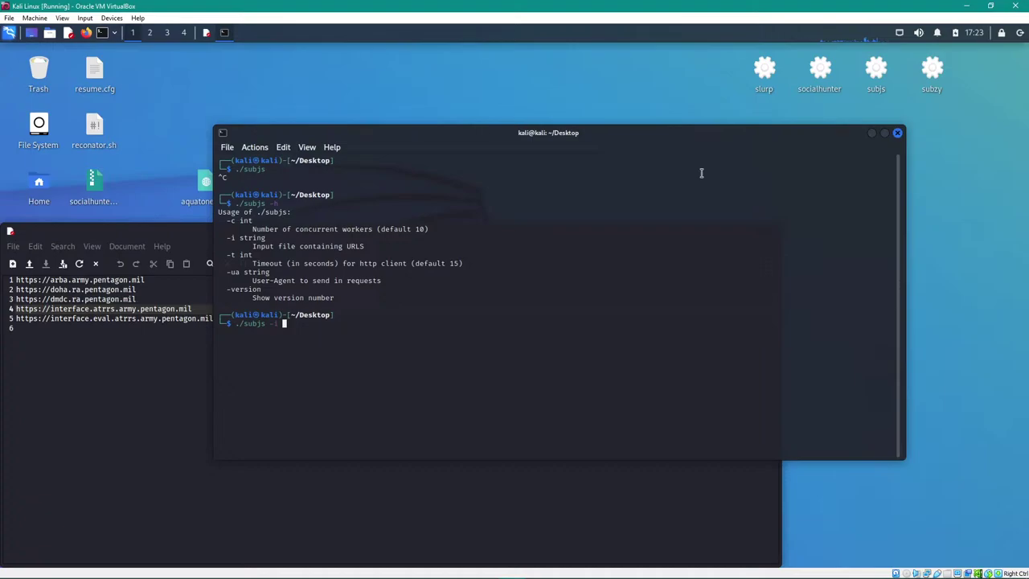
- Run ./subjs -i alive.txt, close the alive.txt editor, and select the six JavaScript URLs
{"action": "type", "text": "a"}
{"action": "key", "text": "Tab"}
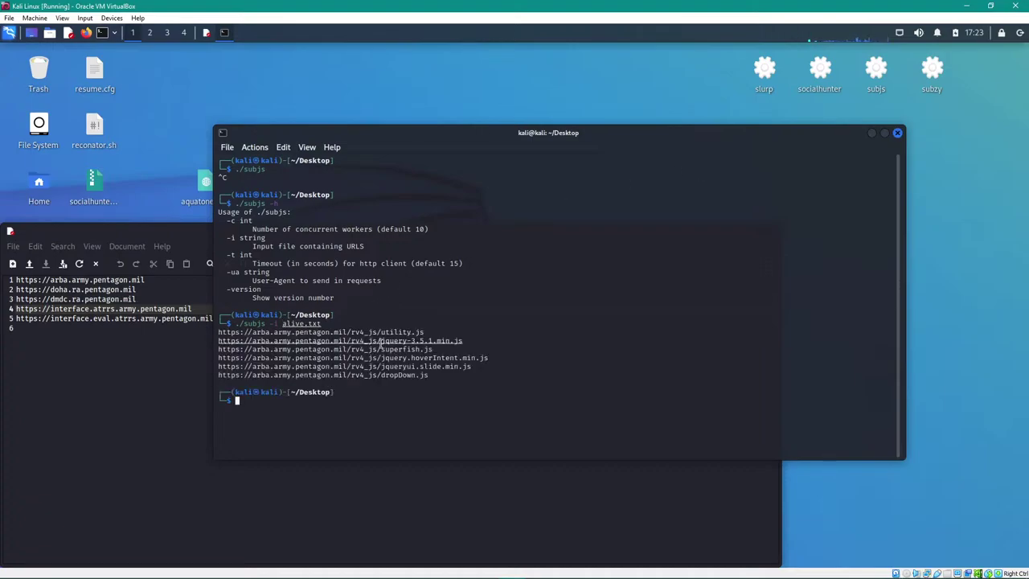
{"action": "left_click", "coordinate": [111, 358]}
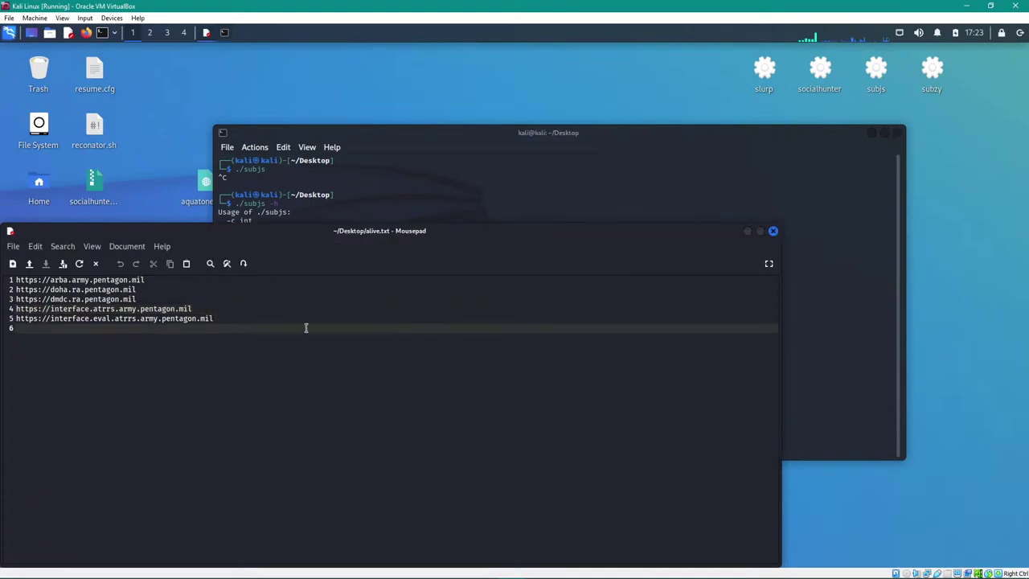
{"action": "left_click", "coordinate": [772, 231]}
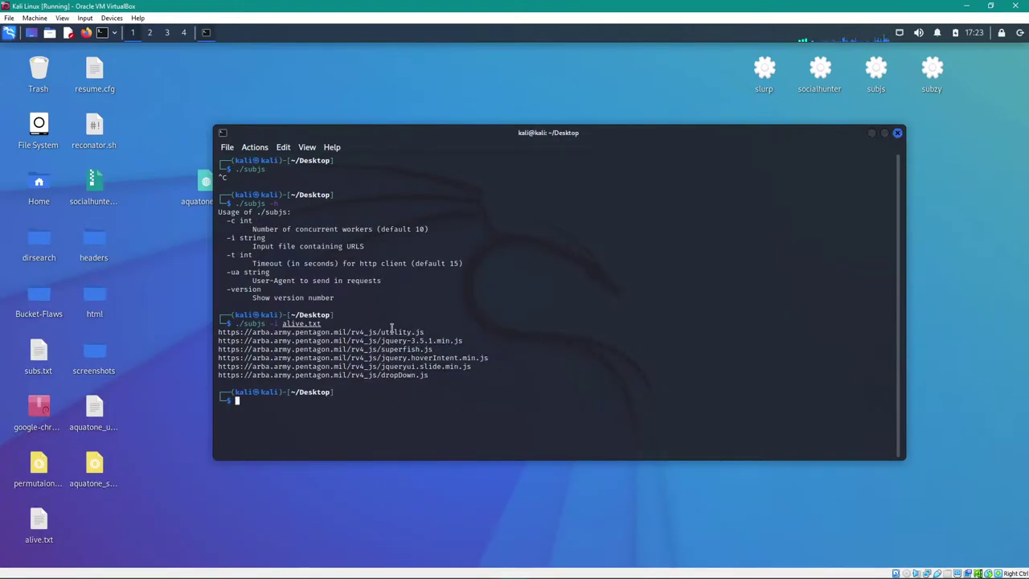
{"action": "left_click_drag", "start_coordinate": [427, 374], "coordinate": [210, 335]}
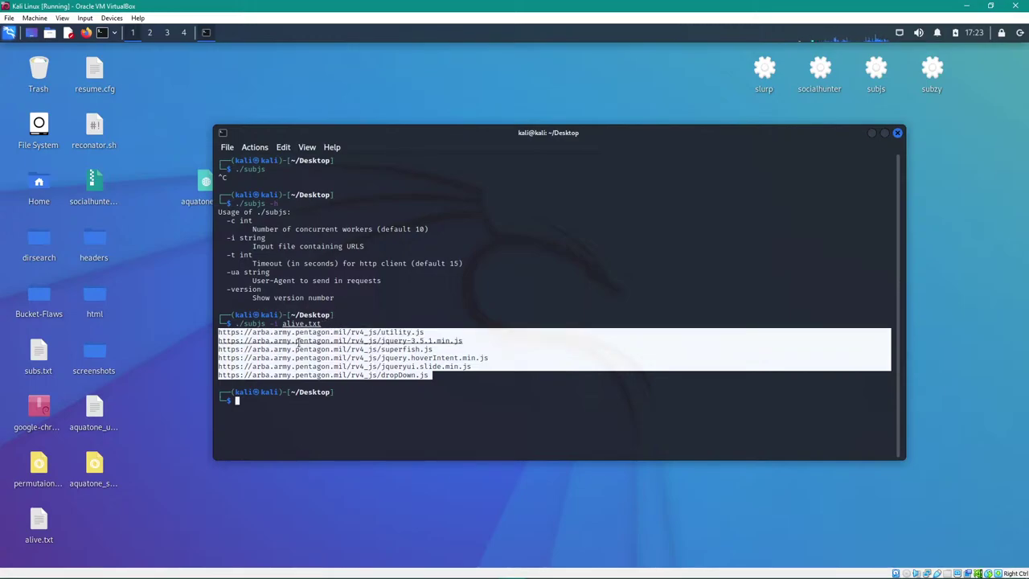
- Copy the six URLs and create an empty js.txt file on the desktop
{"action": "right_click", "coordinate": [329, 351]}
{"action": "left_click", "coordinate": [370, 168]}
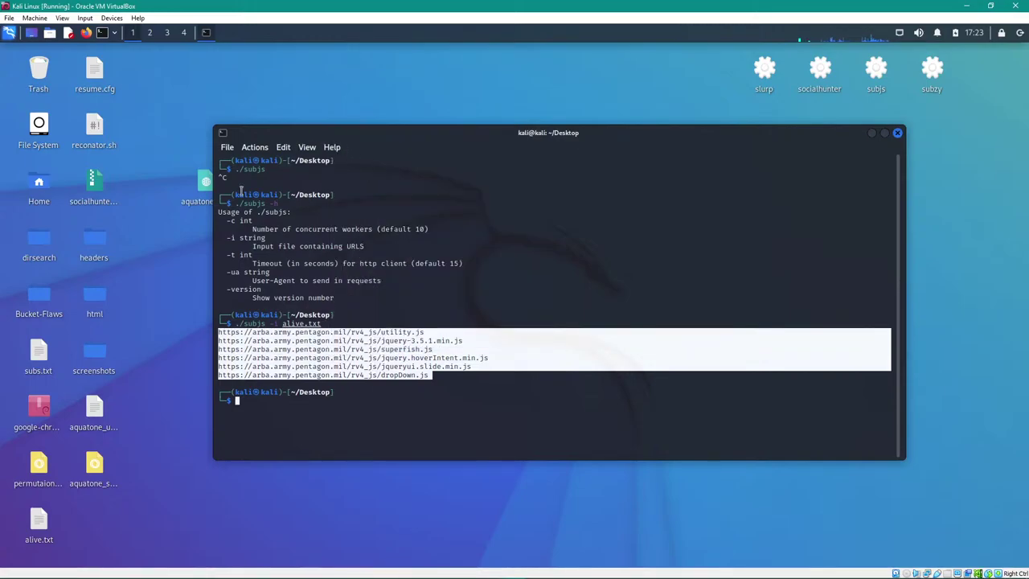
{"action": "left_click_drag", "start_coordinate": [397, 134], "coordinate": [447, 111]}
{"action": "right_click", "coordinate": [209, 372]}
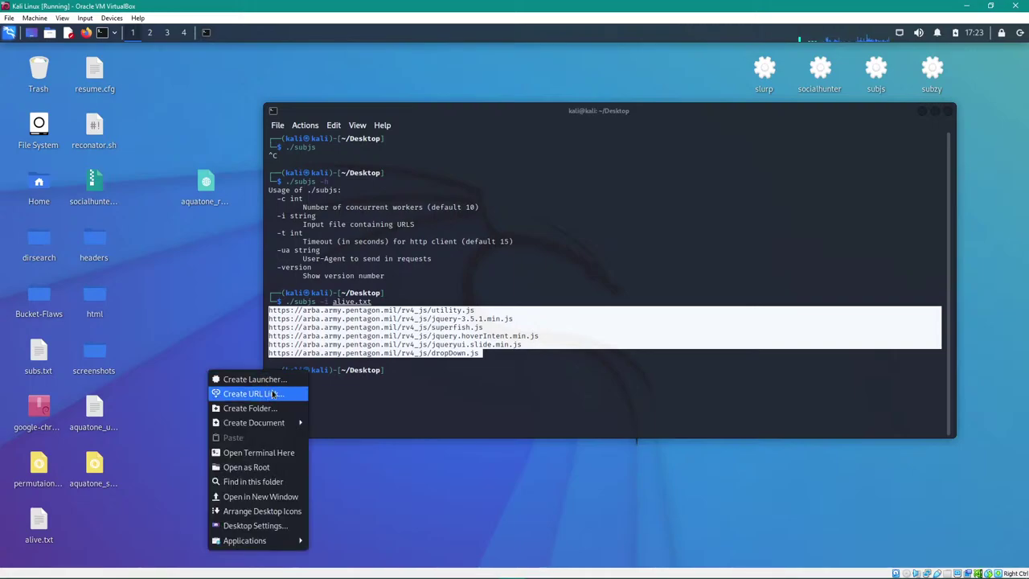
{"action": "mouse_move", "coordinate": [262, 423]}
{"action": "left_click", "coordinate": [344, 439]}
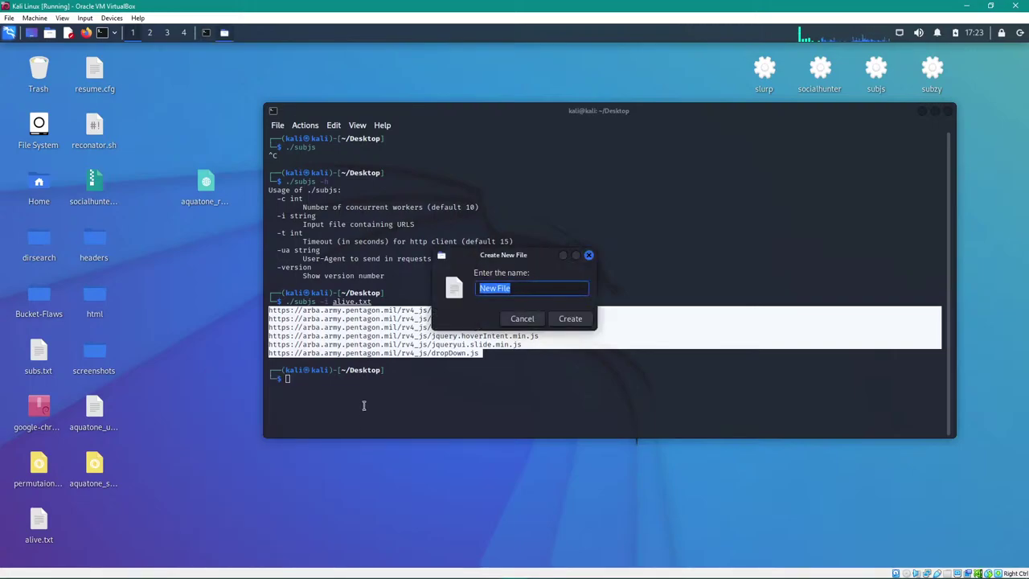
{"action": "type", "text": "js.txt"}
{"action": "left_click", "coordinate": [571, 318]}
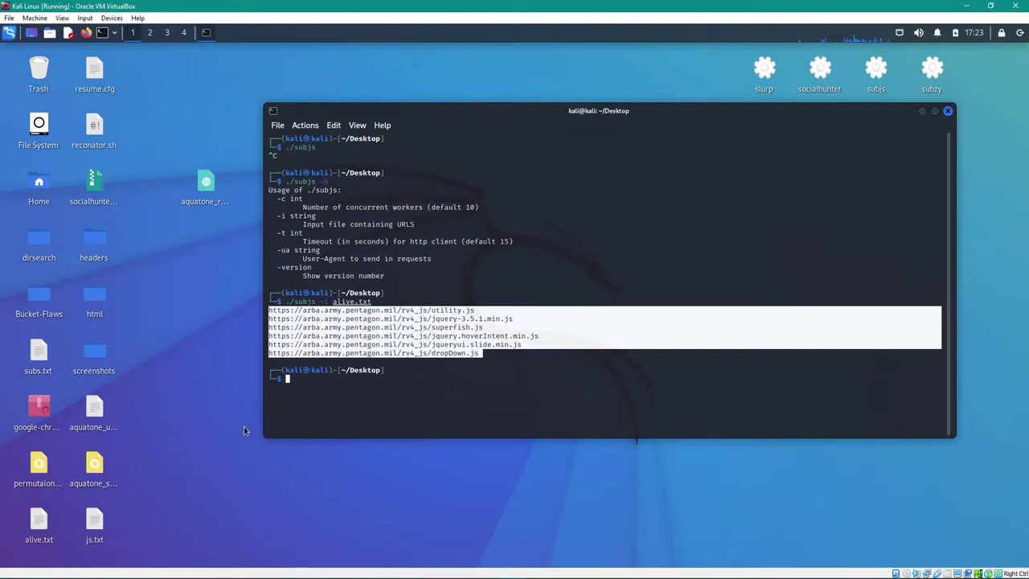
- Paste the URLs into js.txt in Mousepad, save it, and close the editor
{"action": "double_click", "coordinate": [95, 521]}
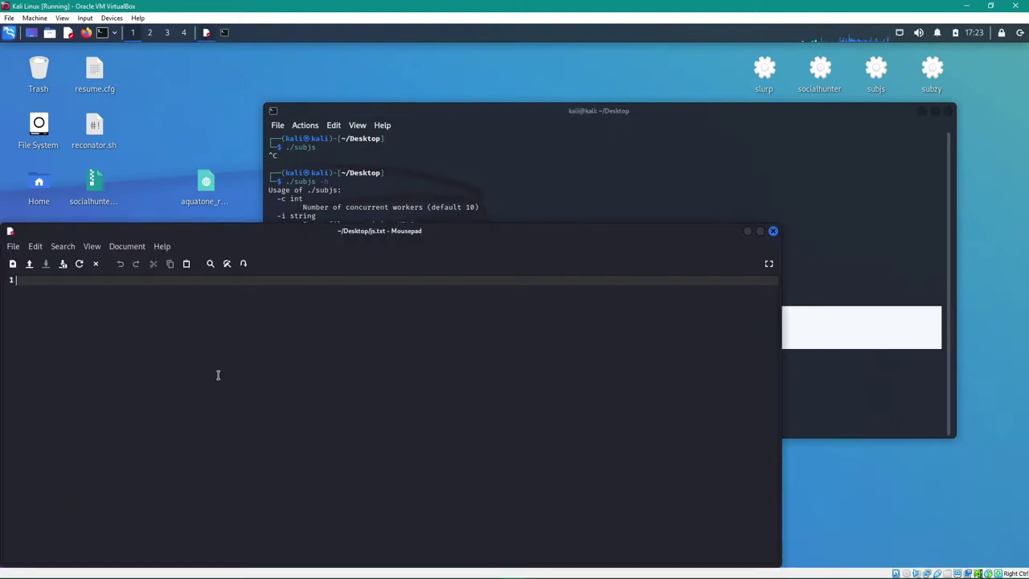
{"action": "key", "text": "ctrl+v"}
{"action": "key", "text": "ctrl+s"}
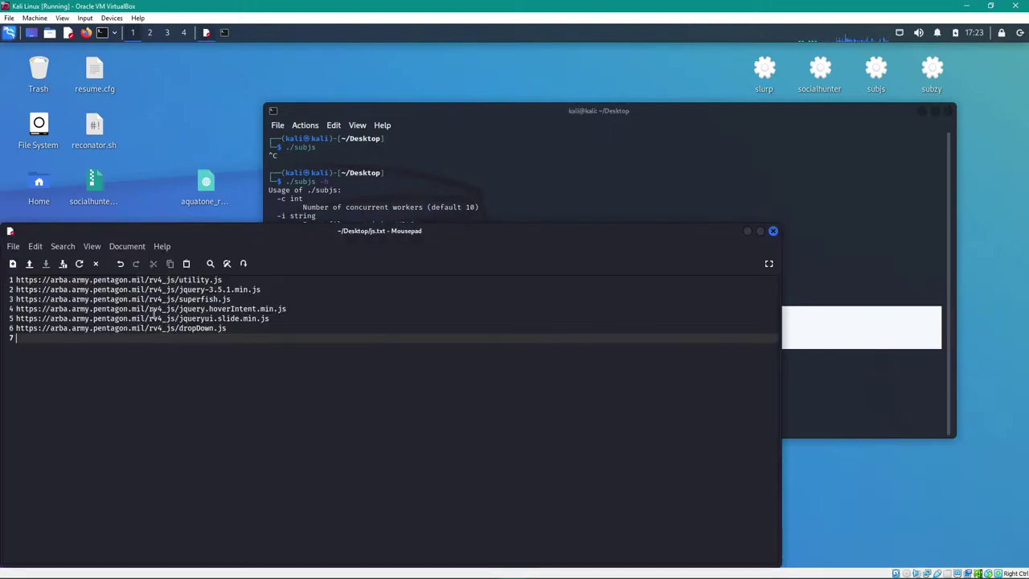
{"action": "key", "text": "ctrl+a"}
{"action": "left_click", "coordinate": [774, 233]}
- Clear the terminal screen
{"action": "left_click", "coordinate": [636, 392]}
{"action": "type", "text": "sub"}
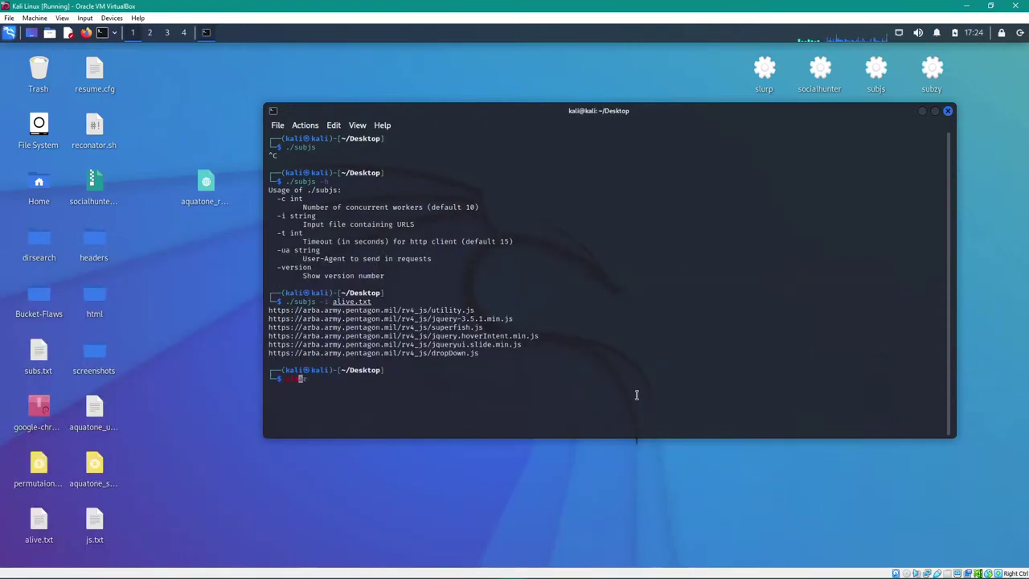
{"action": "type", "text": "r"}
{"action": "key", "text": "Return"}
- Create a pentagon.mil folder on the desktop and place it in an empty spot
{"action": "left_click_drag", "start_coordinate": [723, 110], "coordinate": [784, 105]}
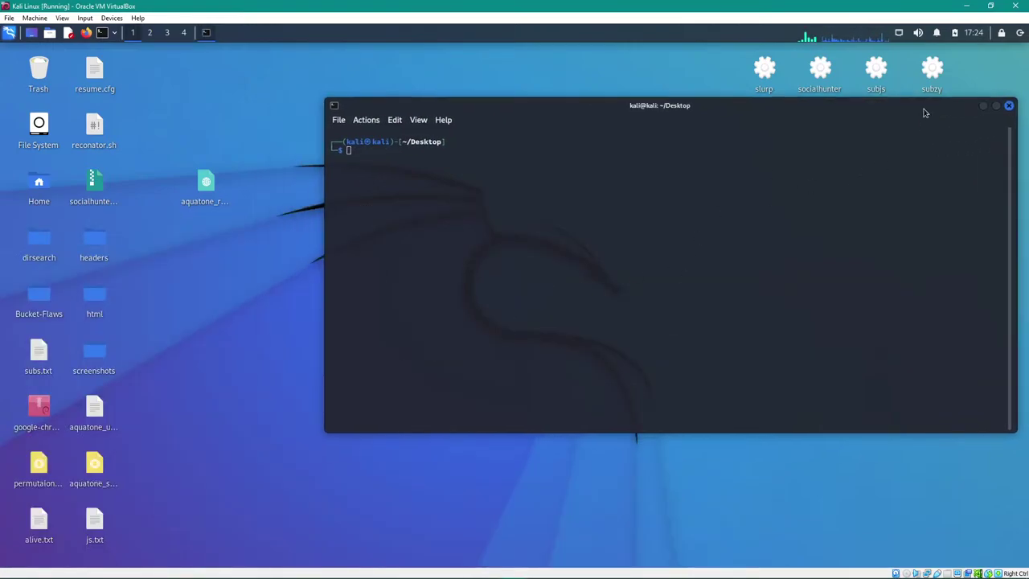
{"action": "right_click", "coordinate": [198, 291]}
{"action": "left_click", "coordinate": [241, 328]}
{"action": "key", "text": "BackSpace"}
{"action": "type", "text": "pentag"}
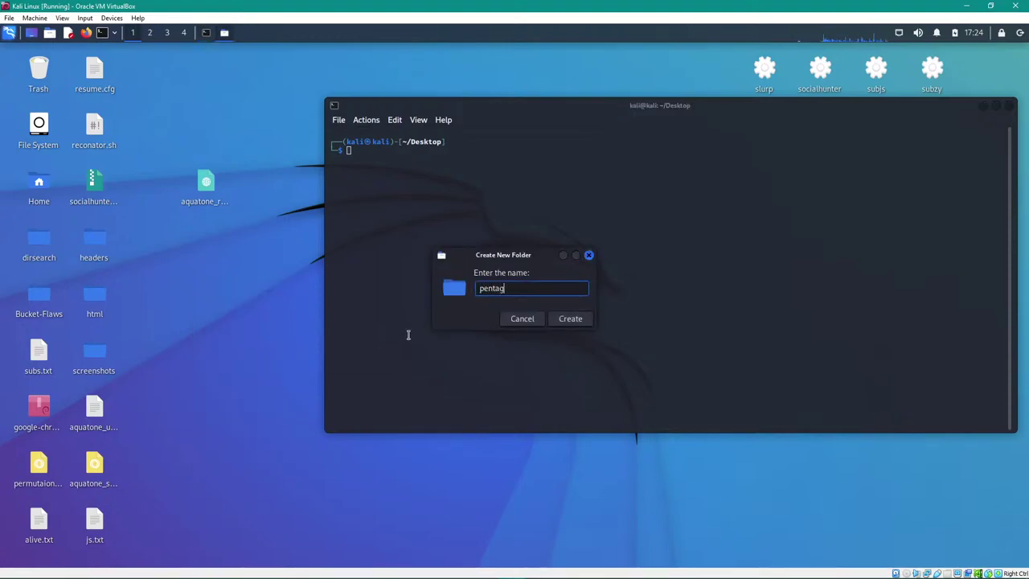
{"action": "type", "text": "on.mil"}
{"action": "left_click", "coordinate": [555, 319]}
{"action": "left_click_drag", "start_coordinate": [159, 90], "coordinate": [214, 315]}
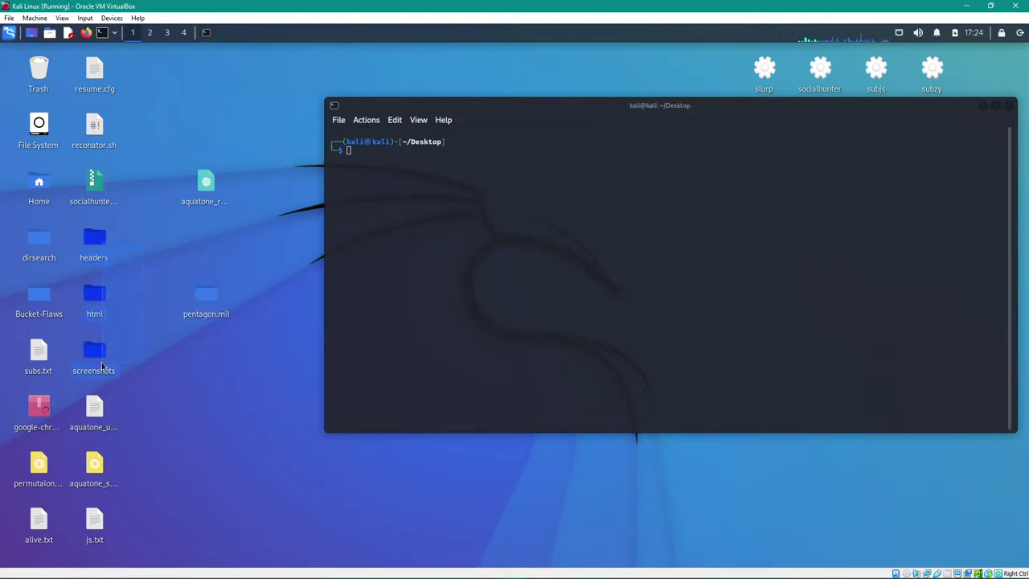
- Move headers, html, screenshots, the aquatone report, URLs and session files, and js.txt into pentagon.mil
{"action": "left_click_drag", "start_coordinate": [103, 234], "coordinate": [206, 299]}
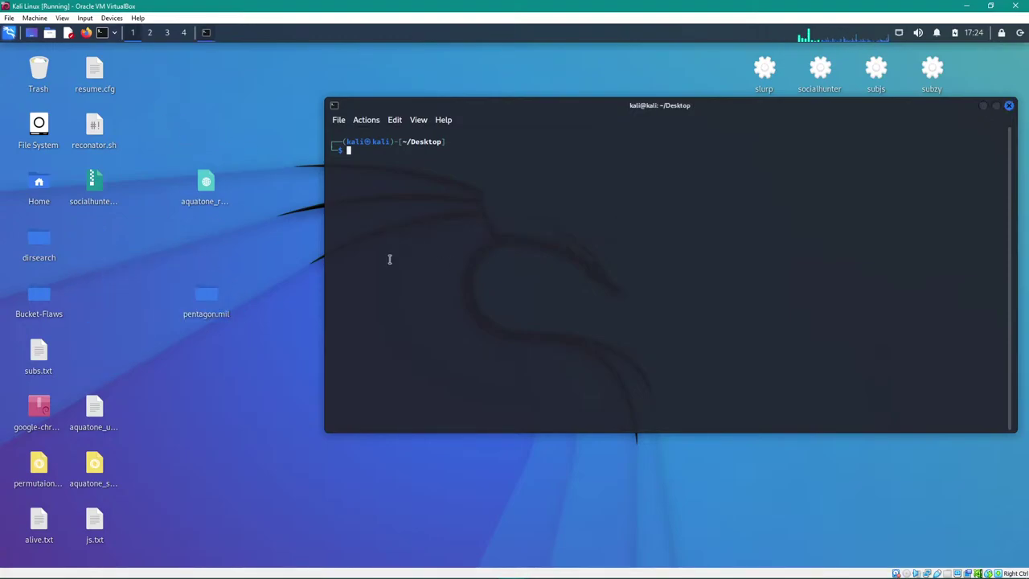
{"action": "left_click_drag", "start_coordinate": [206, 181], "coordinate": [207, 299]}
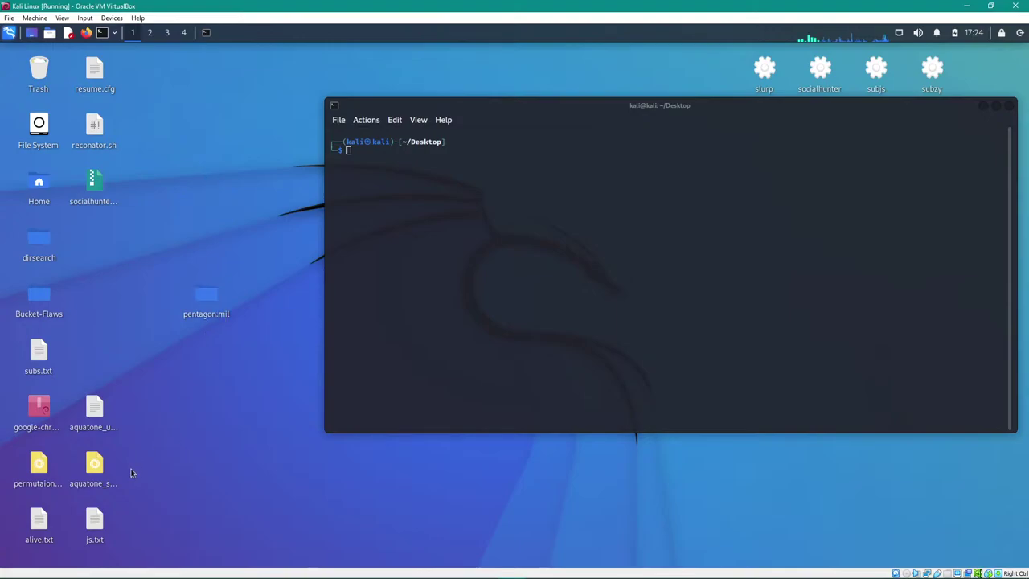
{"action": "left_click_drag", "start_coordinate": [129, 516], "coordinate": [84, 403]}
{"action": "left_click_drag", "start_coordinate": [165, 522], "coordinate": [83, 405]}
{"action": "left_click_drag", "start_coordinate": [90, 409], "coordinate": [207, 301]}
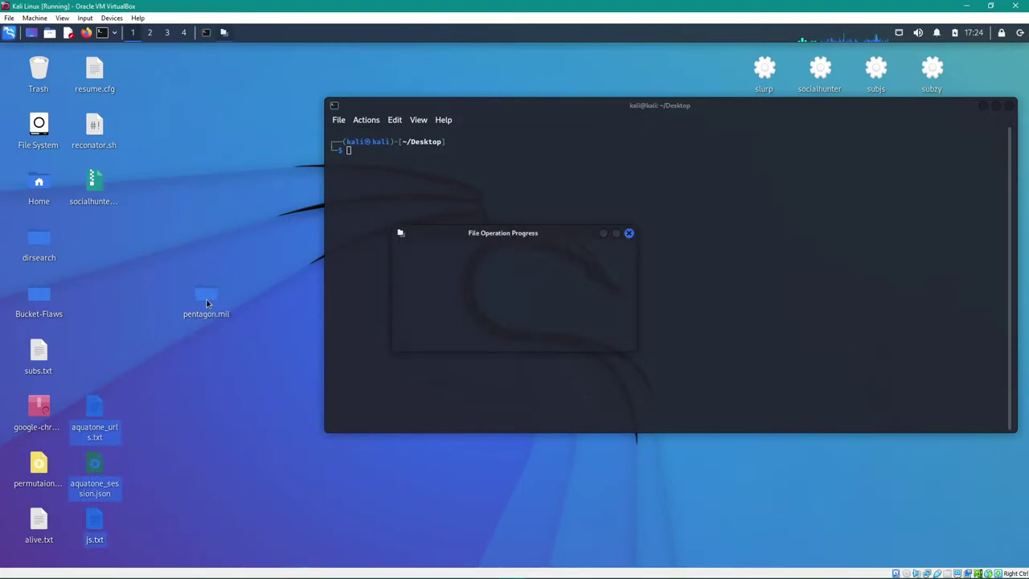
- Move subs.txt and alive.txt into the pentagon.mil folder
{"action": "left_click_drag", "start_coordinate": [39, 353], "coordinate": [101, 353]}
{"action": "left_click_drag", "start_coordinate": [38, 522], "coordinate": [100, 414]}
{"action": "left_click_drag", "start_coordinate": [201, 480], "coordinate": [209, 297]}
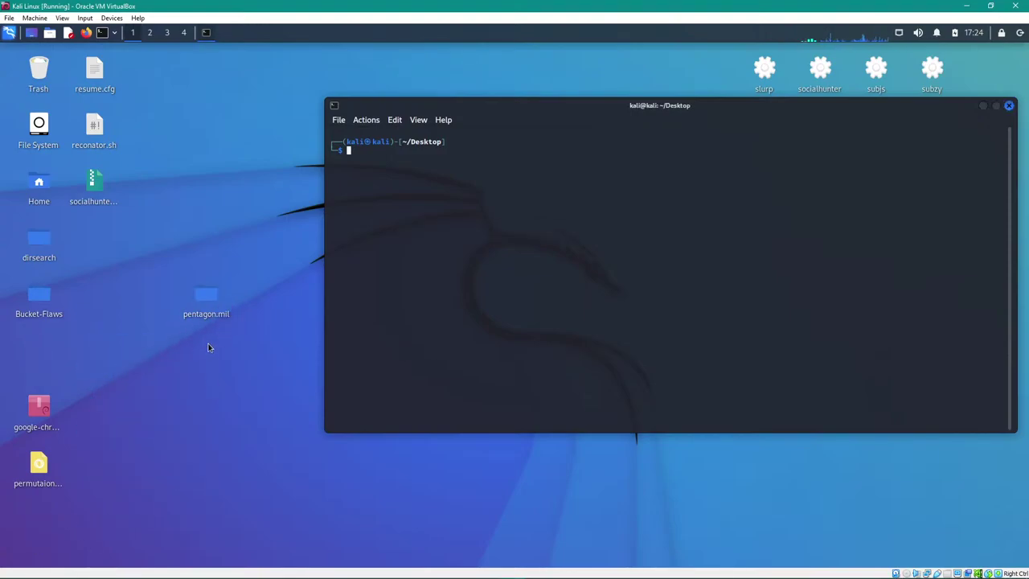
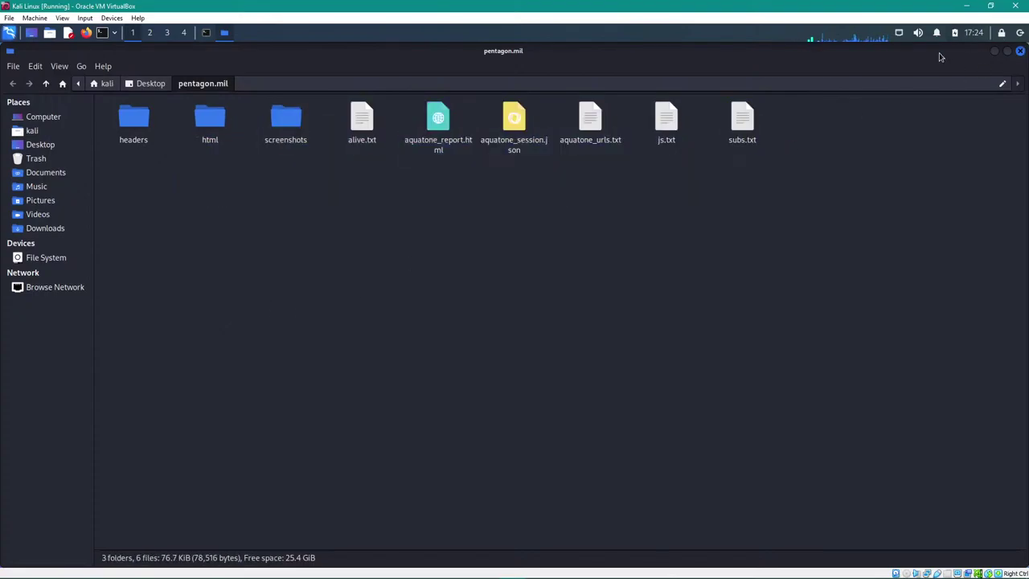
- Restore and shift the Thunar window, open js.txt, select the line-1 utility.js URL, and switch to the browser
{"action": "double_click", "coordinate": [940, 57]}
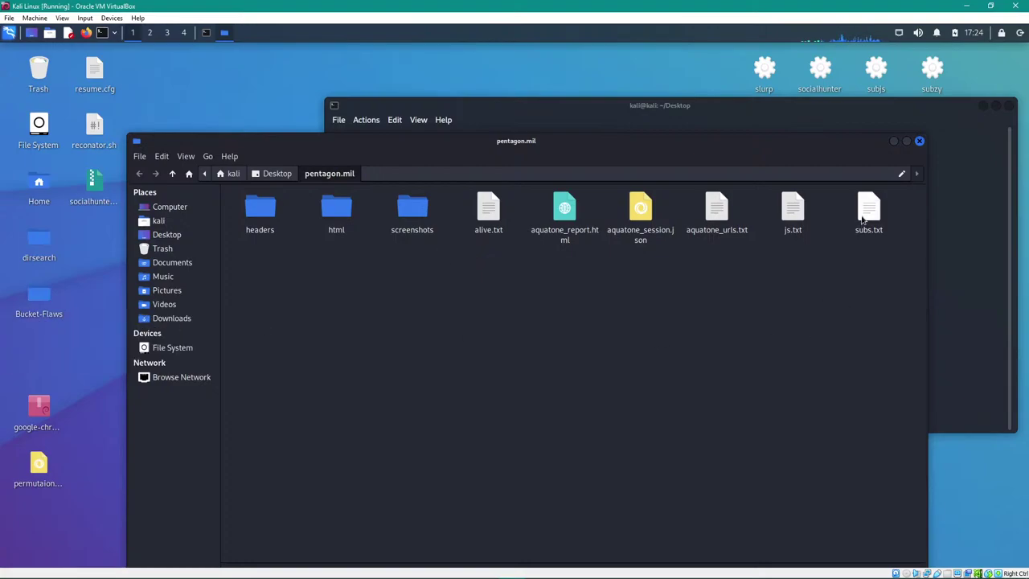
{"action": "left_click_drag", "start_coordinate": [802, 148], "coordinate": [764, 153]}
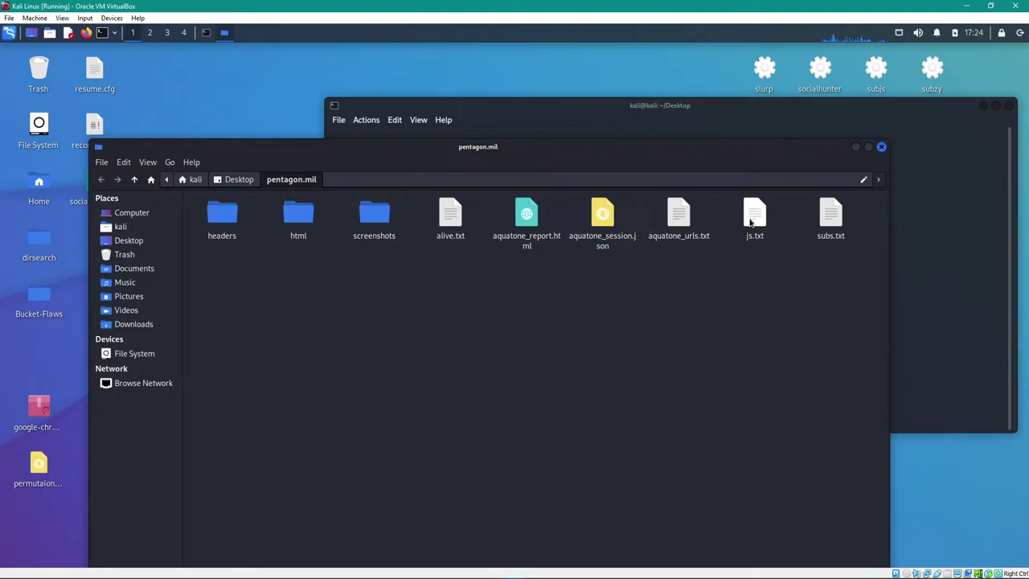
{"action": "double_click", "coordinate": [753, 216]}
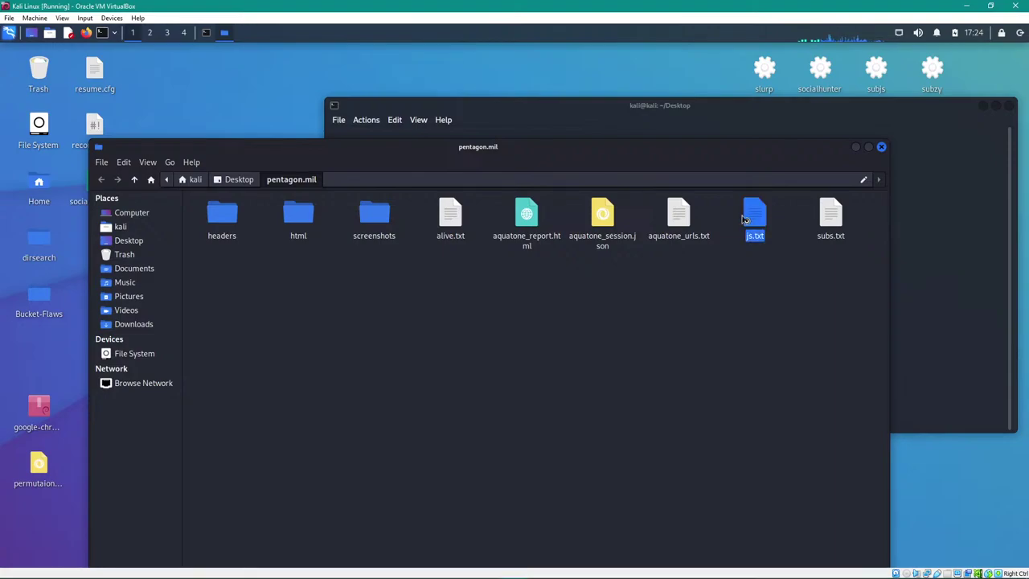
{"action": "left_click_drag", "start_coordinate": [240, 100], "coordinate": [13, 100]}
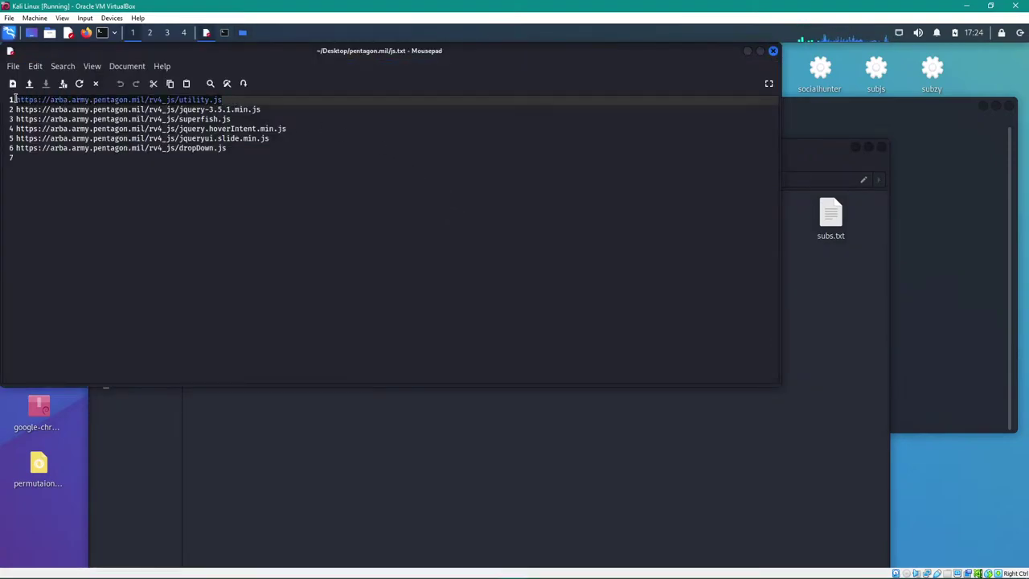
{"action": "left_click", "coordinate": [459, 568]}
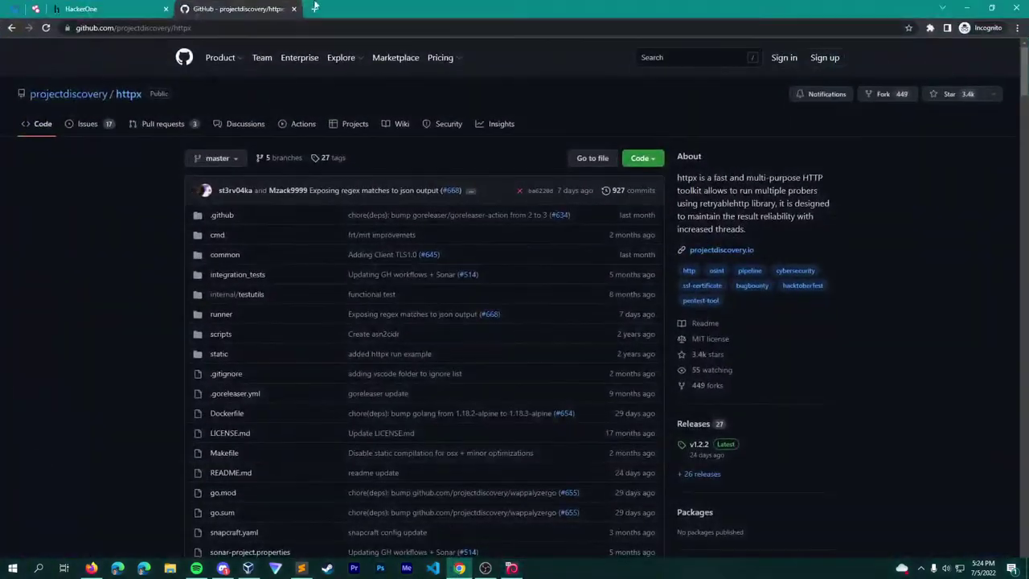
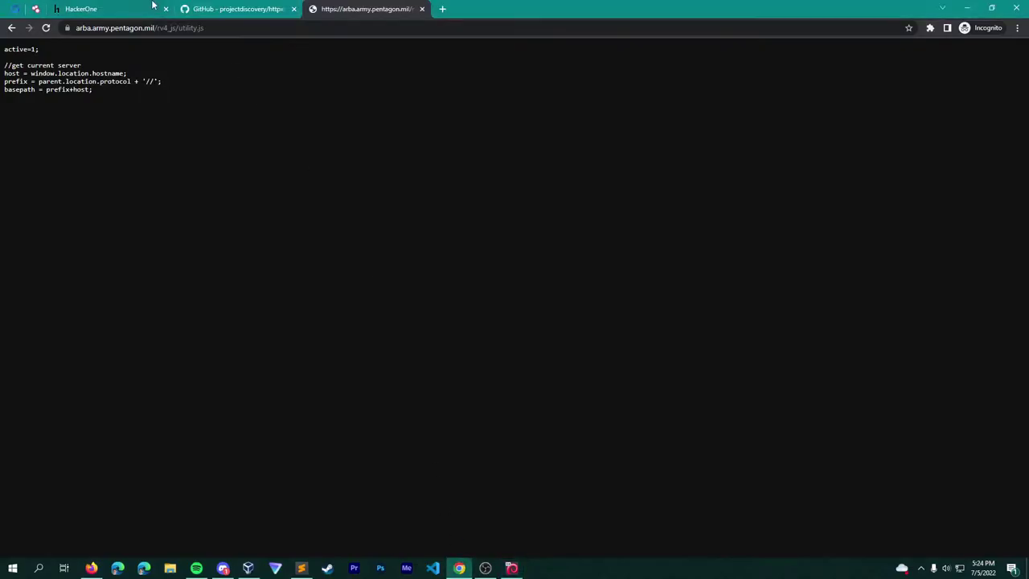
- Load the pasted rv4_js/jquery-3.5.1.min.js URL and briefly select a line of its minified code
{"action": "key", "text": "ctrl+l"}
{"action": "type", "text": "https://arba.army.pentagon.mil/rv4_js/jquery-3.5.1.min.js"}
{"action": "key", "text": "Return"}
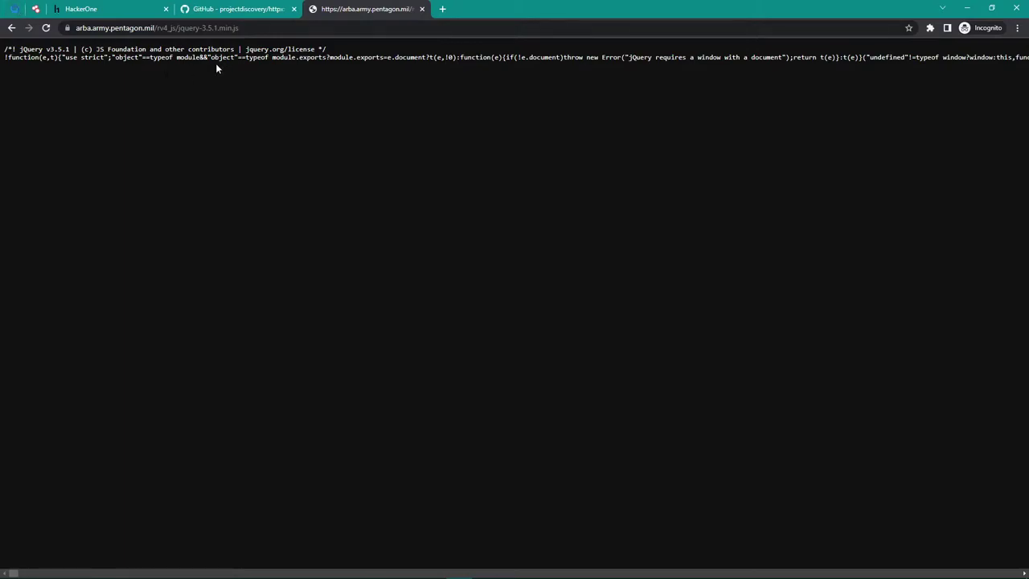
{"action": "left_click_drag", "start_coordinate": [77, 57], "coordinate": [1027, 57]}
{"action": "left_click", "coordinate": [449, 89]}
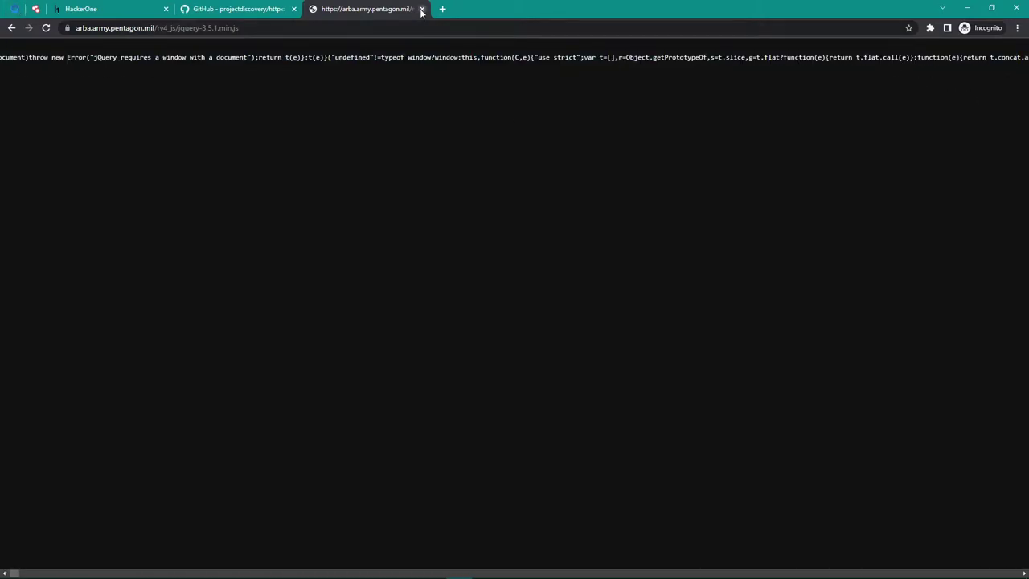
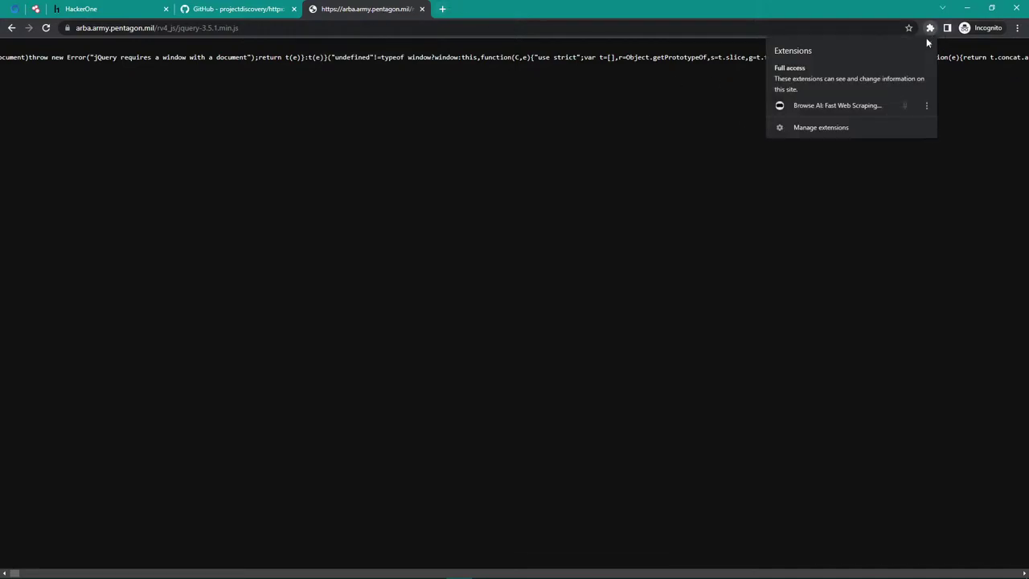
- Search Google for 'trufflehog' in a new tab and scroll through the results
{"action": "key", "text": "ctrl+t"}
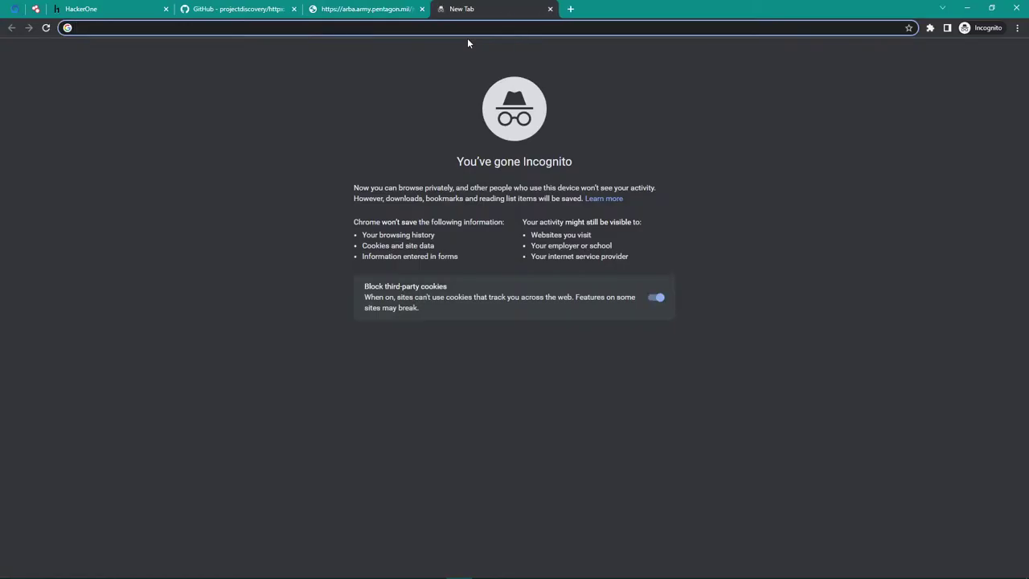
{"action": "type", "text": "trufflehog"}
{"action": "key", "text": "BackSpace"}
{"action": "key", "text": "BackSpace"}
{"action": "key", "text": "BackSpace"}
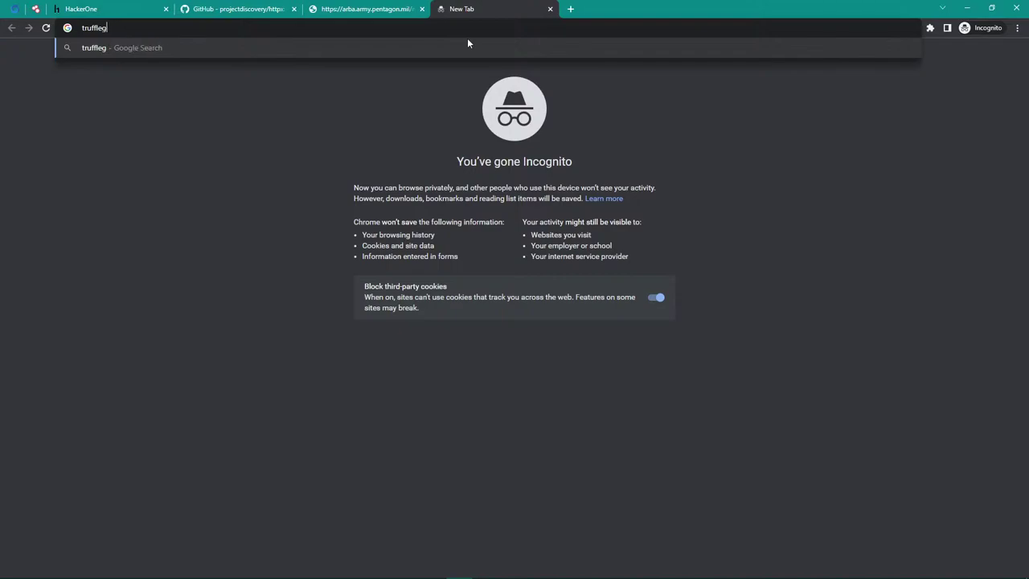
{"action": "type", "text": "hog"}
{"action": "key", "text": "BackSpace"}
{"action": "type", "text": "g"}
{"action": "key", "text": "Return"}
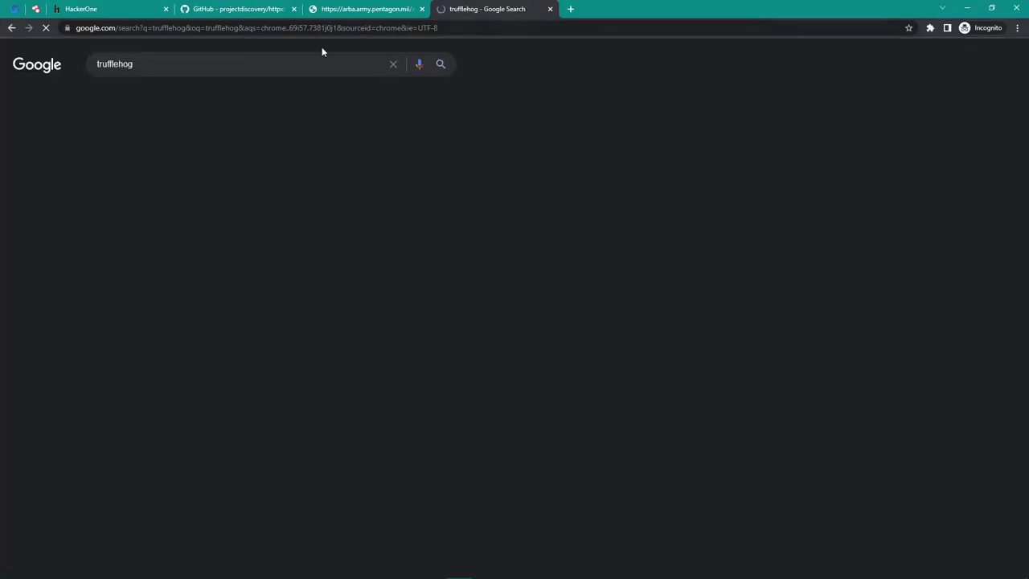
{"action": "scroll", "coordinate": [248, 212], "scroll_direction": "down", "scroll_amount": 1}
{"action": "scroll", "coordinate": [249, 212], "scroll_direction": "down", "scroll_amount": 1}
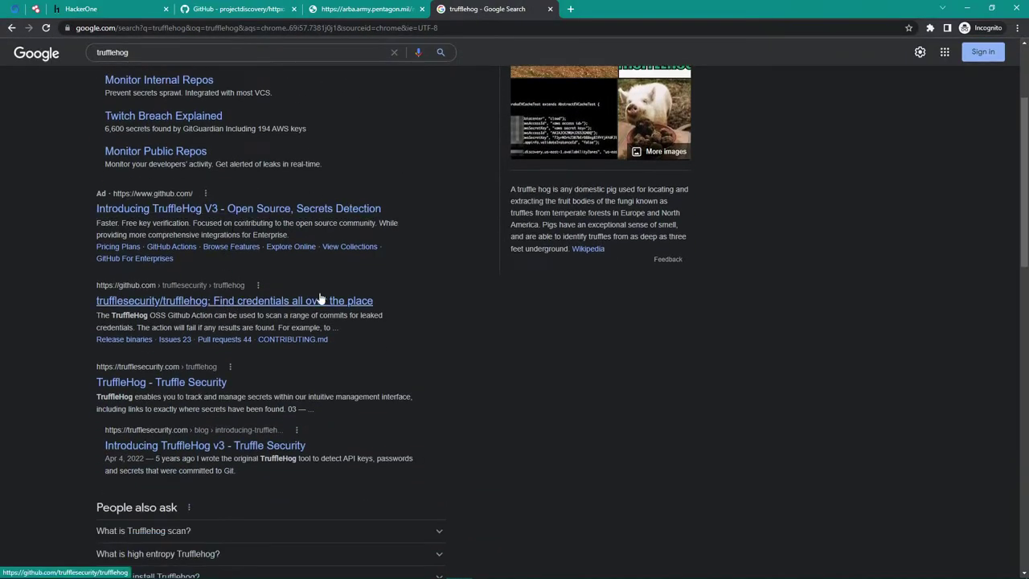
{"action": "scroll", "coordinate": [319, 299], "scroll_direction": "up", "scroll_amount": 2}
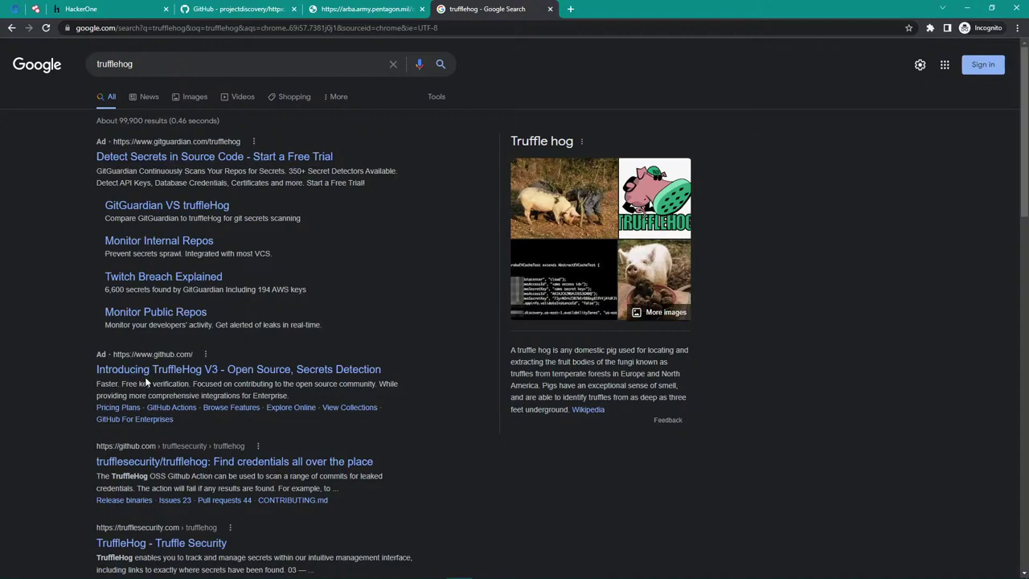
{"action": "scroll", "coordinate": [176, 413], "scroll_direction": "down", "scroll_amount": 1}
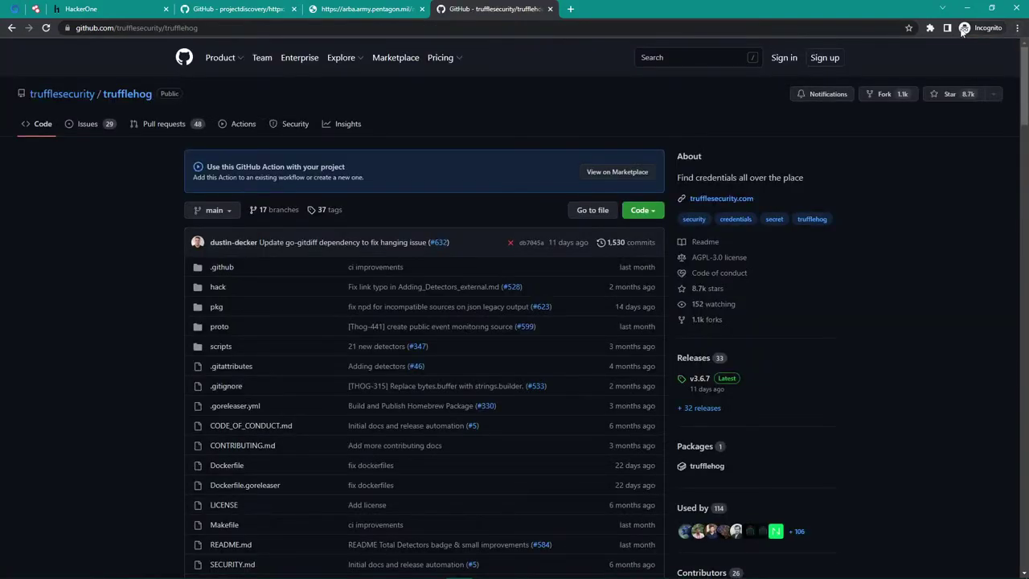
- Skim the trufflehog README, then go to the trufflesecurity organisation page
{"action": "scroll", "coordinate": [876, 85], "scroll_direction": "down", "scroll_amount": 5}
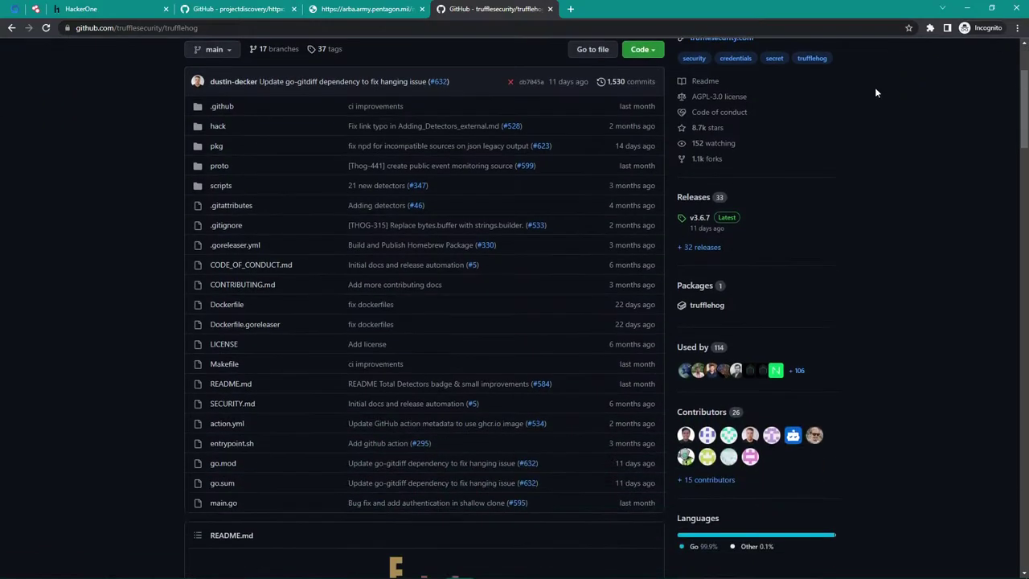
{"action": "scroll", "coordinate": [870, 94], "scroll_direction": "down", "scroll_amount": 12}
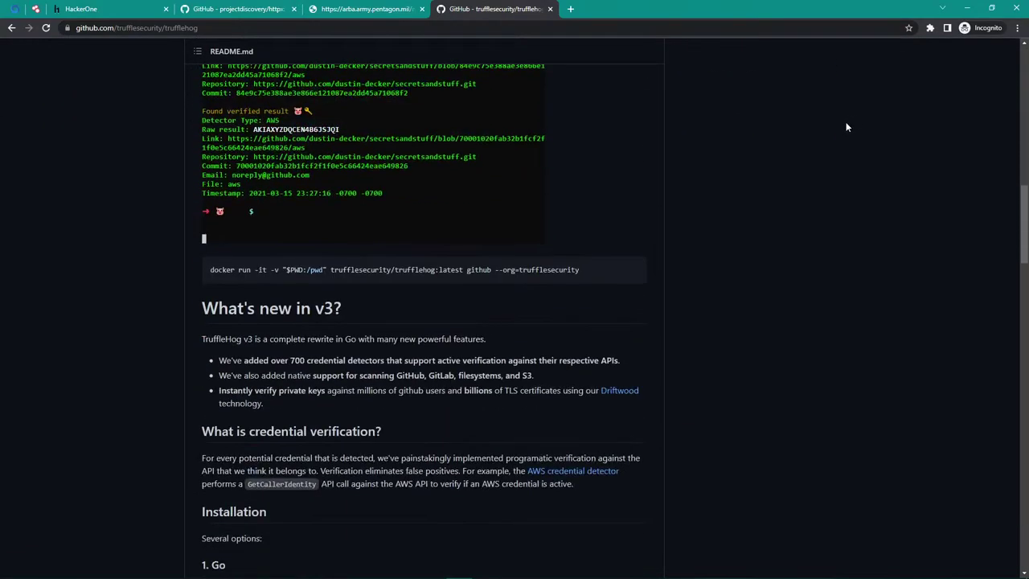
{"action": "scroll", "coordinate": [842, 128], "scroll_direction": "down", "scroll_amount": 16}
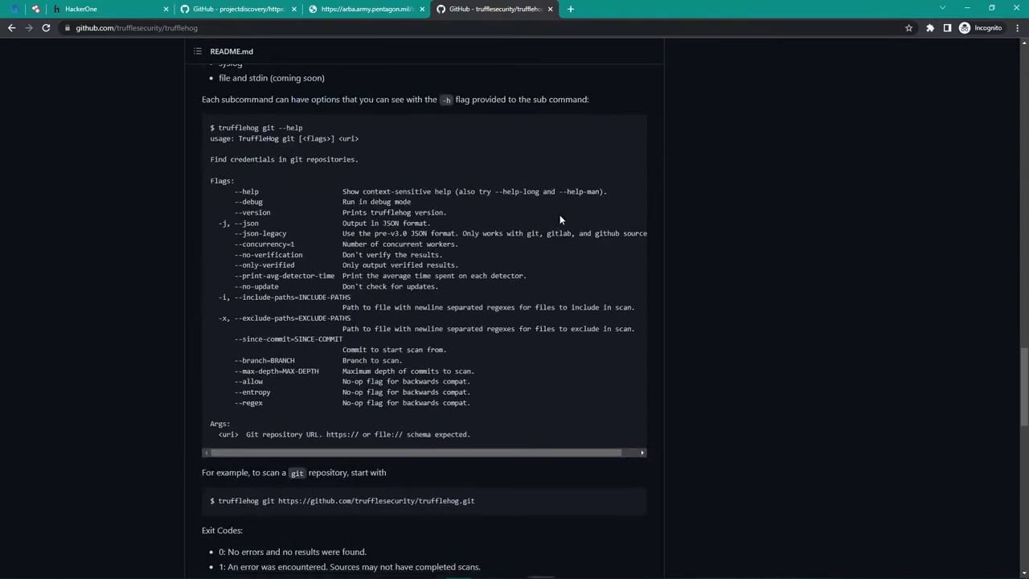
{"action": "scroll", "coordinate": [569, 211], "scroll_direction": "down", "scroll_amount": 8}
{"action": "scroll", "coordinate": [571, 218], "scroll_direction": "up", "scroll_amount": 13}
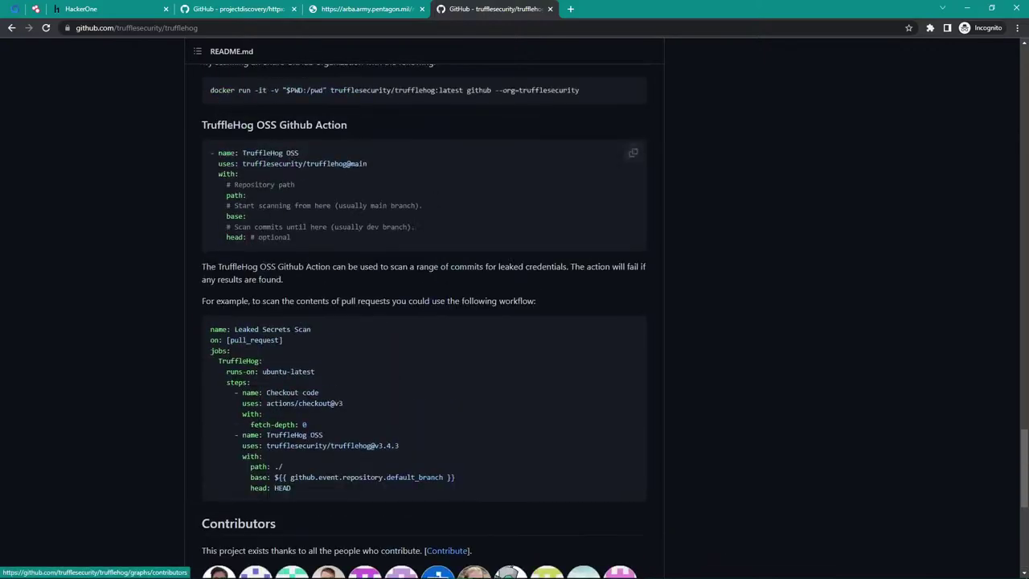
{"action": "scroll", "coordinate": [241, 153], "scroll_direction": "up", "scroll_amount": 15}
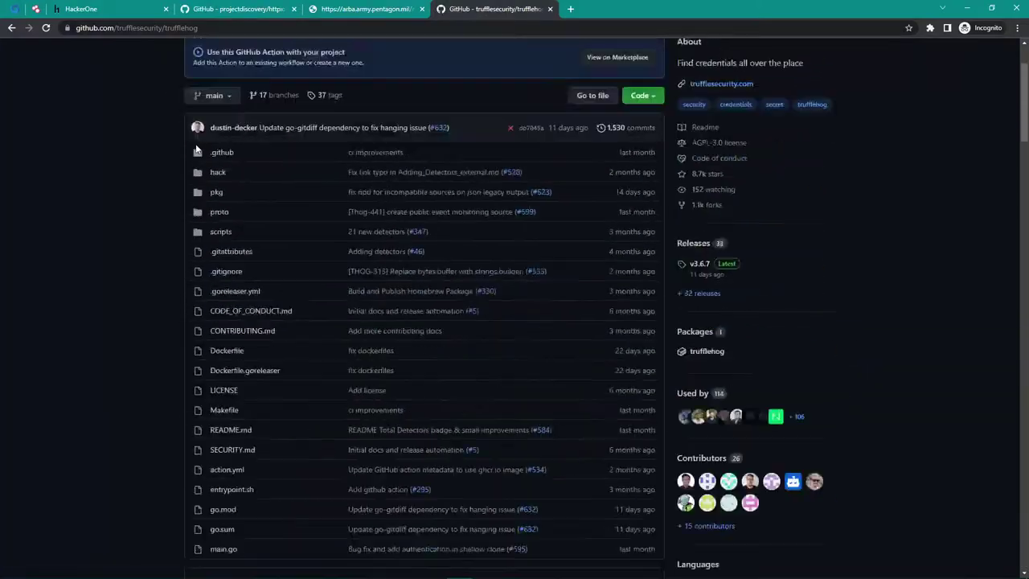
{"action": "left_click", "coordinate": [62, 94]}
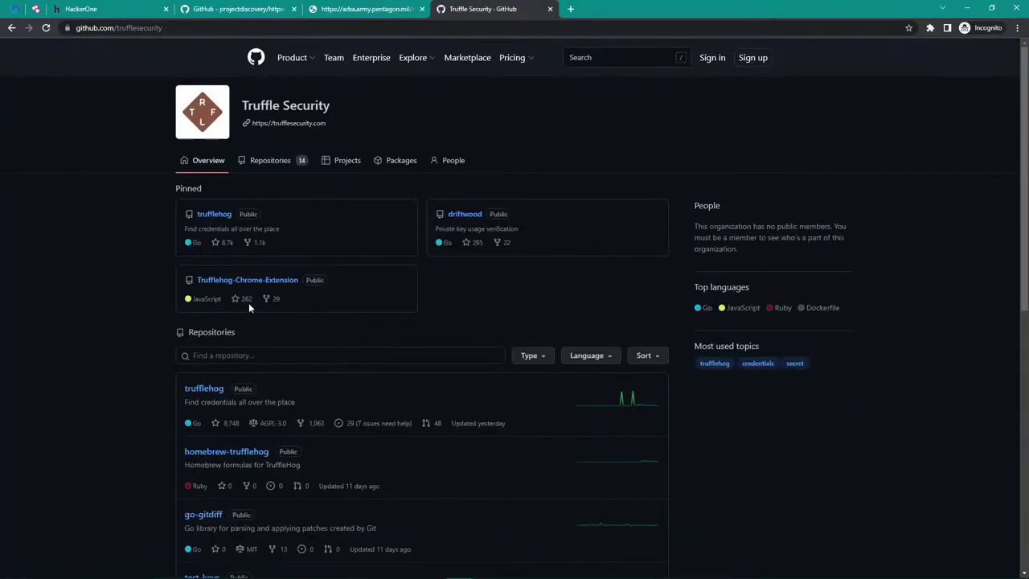
- Open the Trufflehog-Chrome-Extension repository and scroll through its page
{"action": "left_click", "coordinate": [269, 284]}
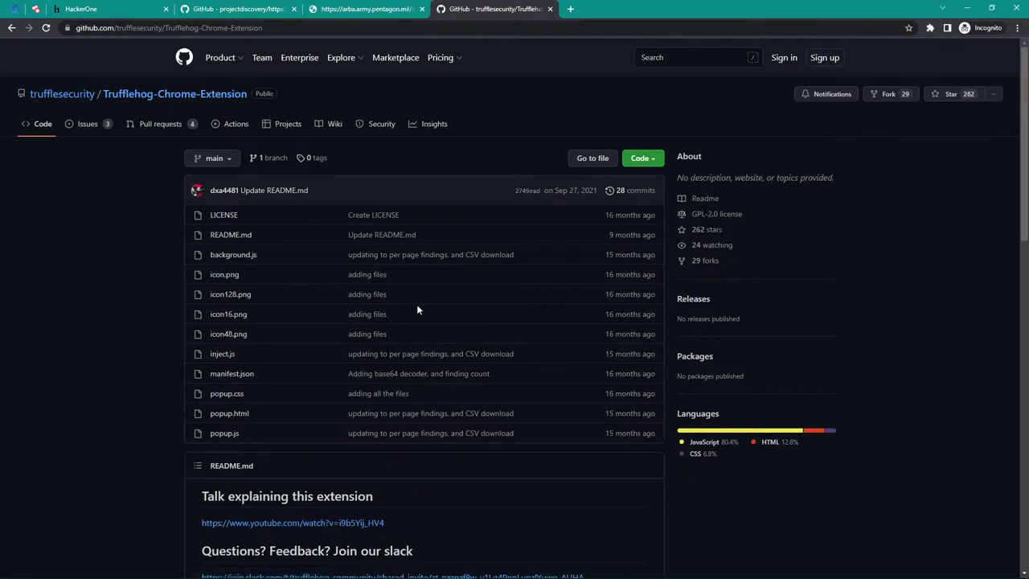
{"action": "scroll", "coordinate": [418, 308], "scroll_direction": "down", "scroll_amount": 3}
{"action": "scroll", "coordinate": [414, 308], "scroll_direction": "down", "scroll_amount": 8}
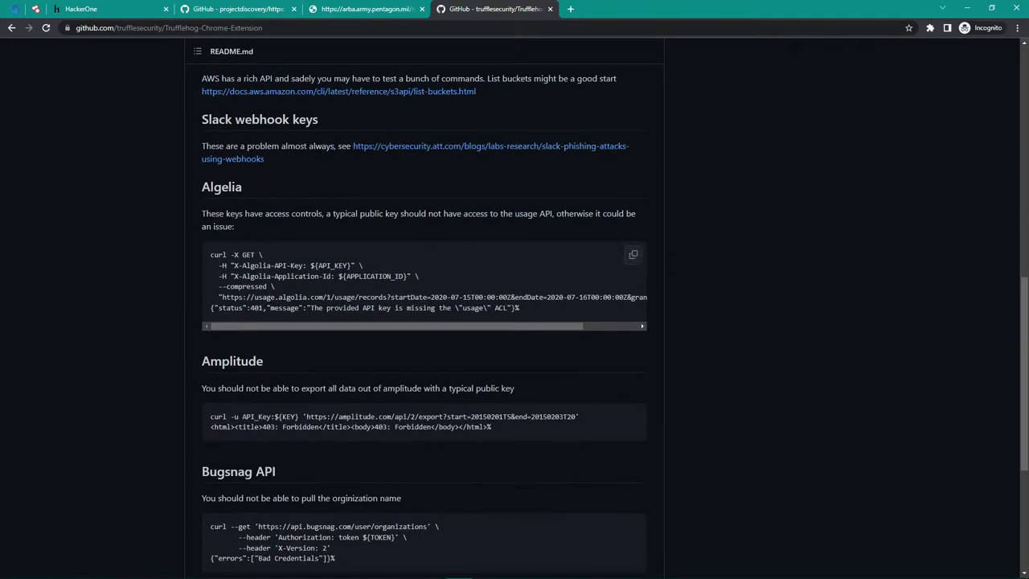
{"action": "scroll", "coordinate": [330, 318], "scroll_direction": "up", "scroll_amount": 10}
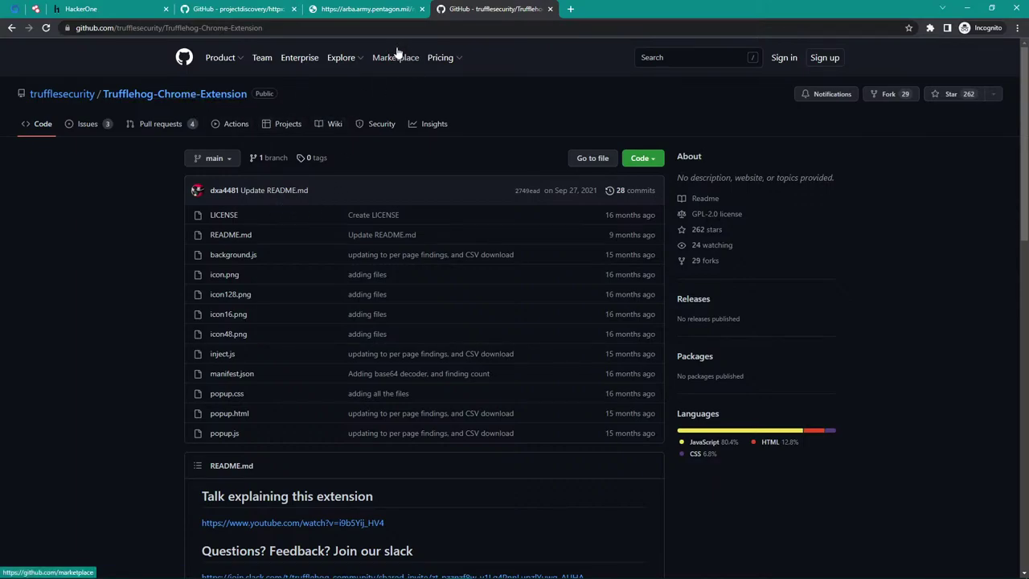
- Search all of GitHub for 'xnlink finder', then replace the rate-limited tab with a new tab
{"action": "left_click", "coordinate": [641, 58]}
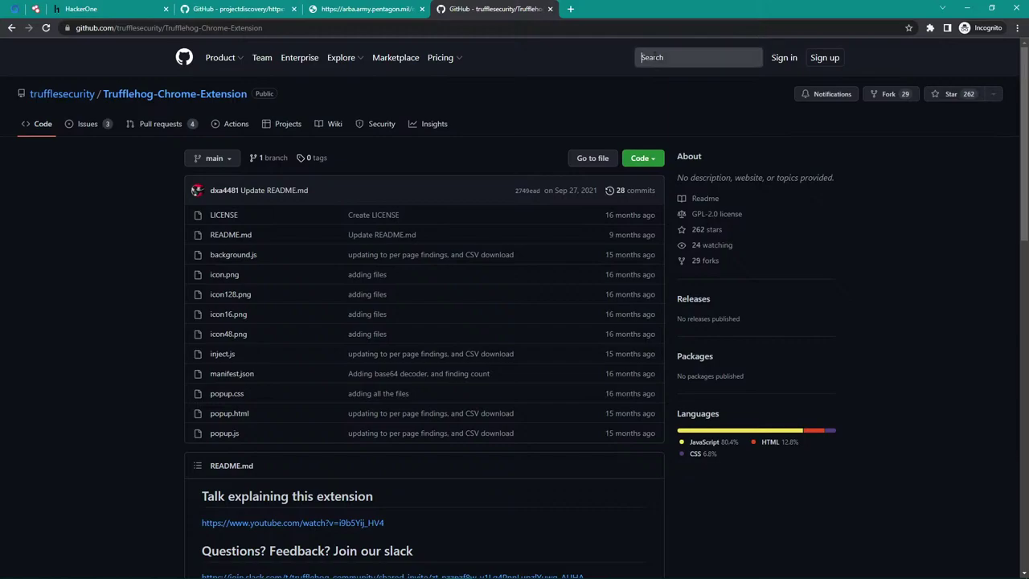
{"action": "type", "text": "xn"}
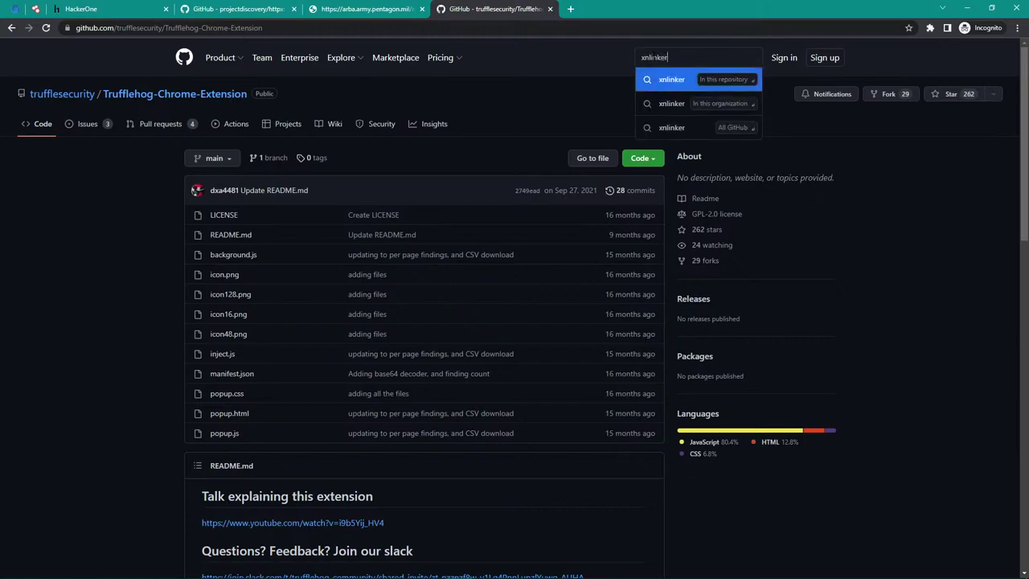
{"action": "type", "text": "link finder"}
{"action": "key", "text": "Return"}
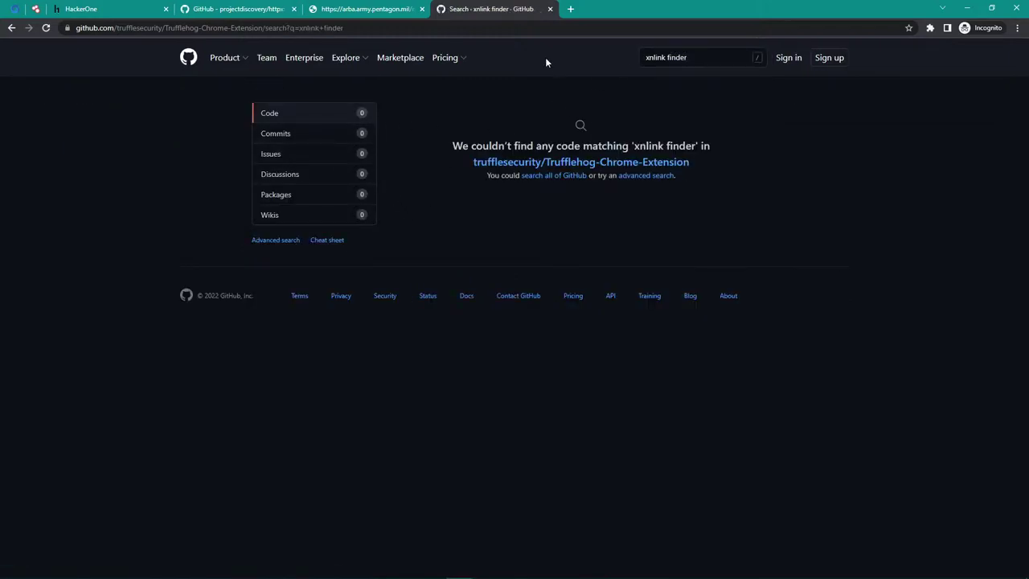
{"action": "left_click", "coordinate": [684, 57]}
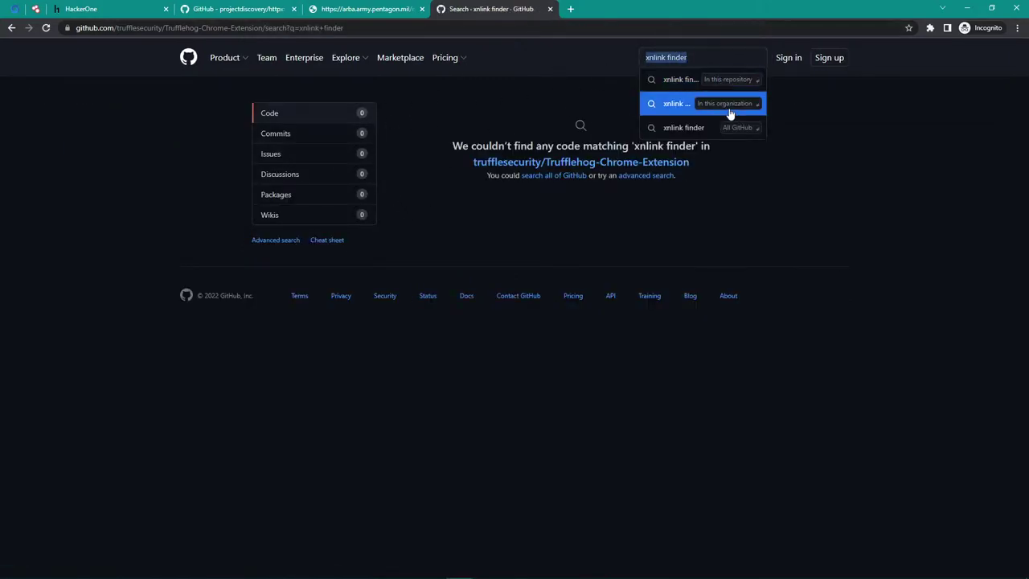
{"action": "left_click", "coordinate": [721, 126]}
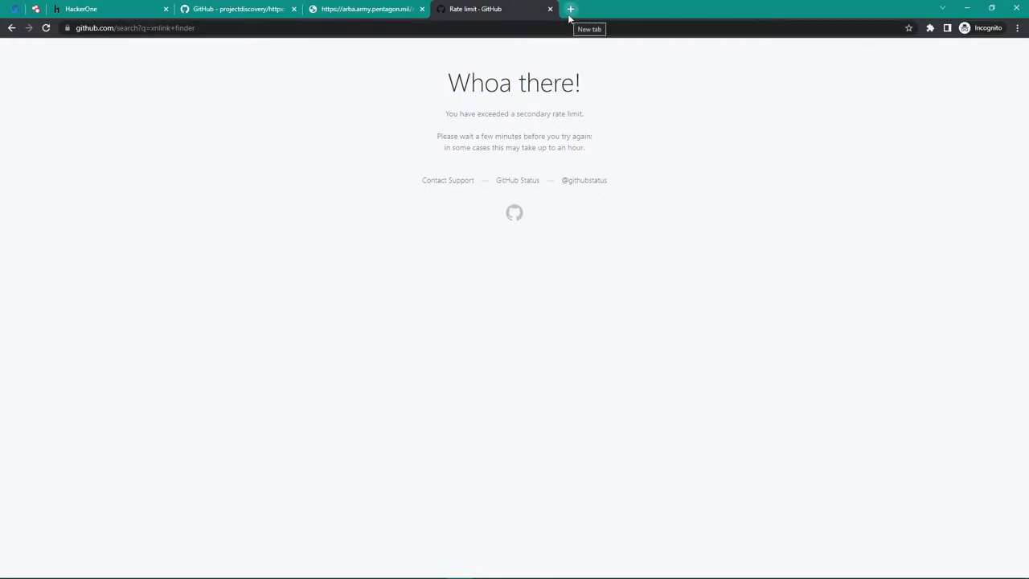
{"action": "left_click", "coordinate": [570, 10]}
{"action": "left_click", "coordinate": [551, 11]}
- Google 'xnlinkfinder' and open the xnLinkFinder repository from the author's GitHub profile
{"action": "type", "text": "xn"}
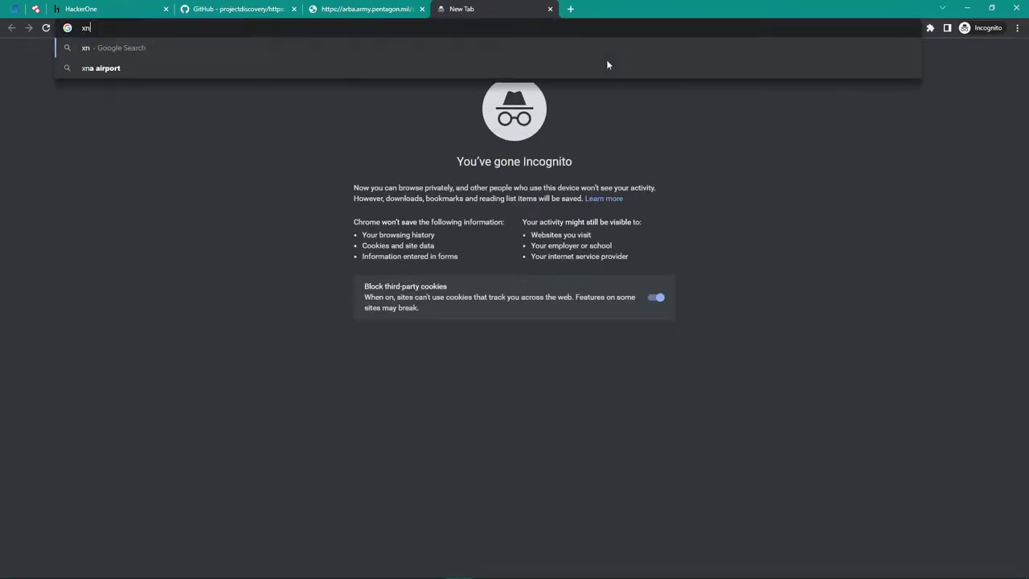
{"action": "type", "text": "linkfinder"}
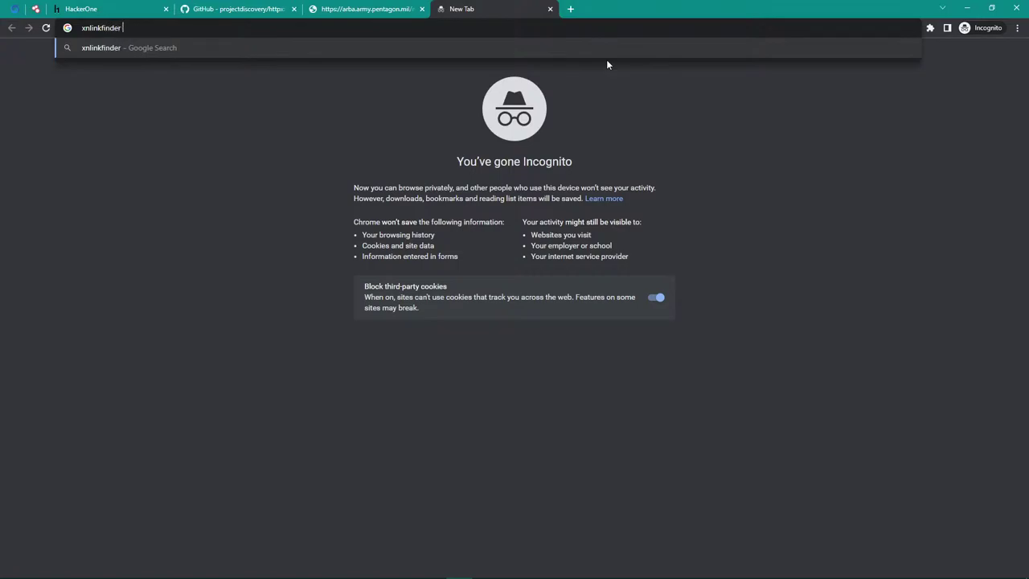
{"action": "key", "text": "Return"}
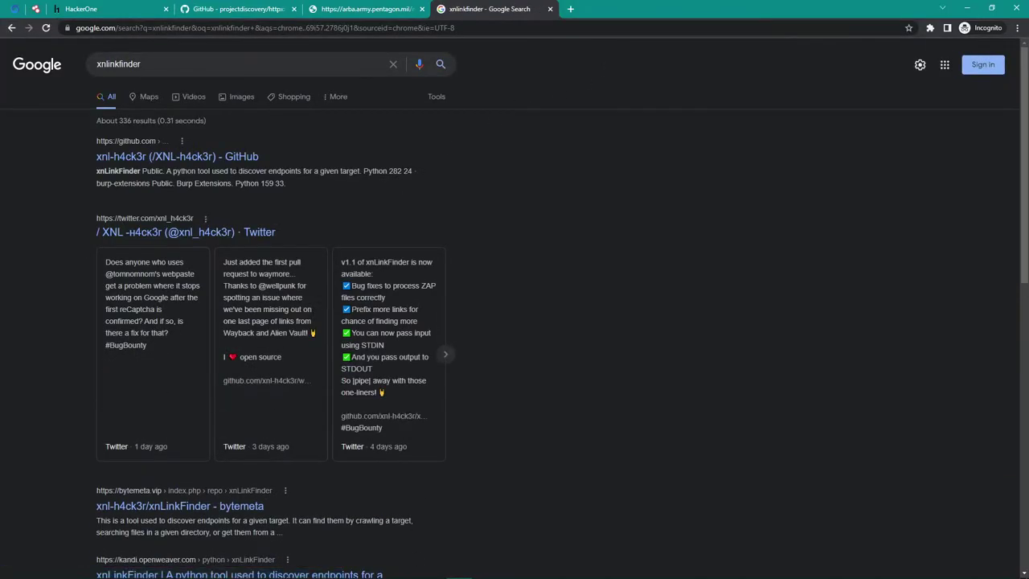
{"action": "left_click", "coordinate": [236, 158]}
{"action": "left_click", "coordinate": [402, 162]}
{"action": "scroll", "coordinate": [452, 164], "scroll_direction": "down", "scroll_amount": 9}
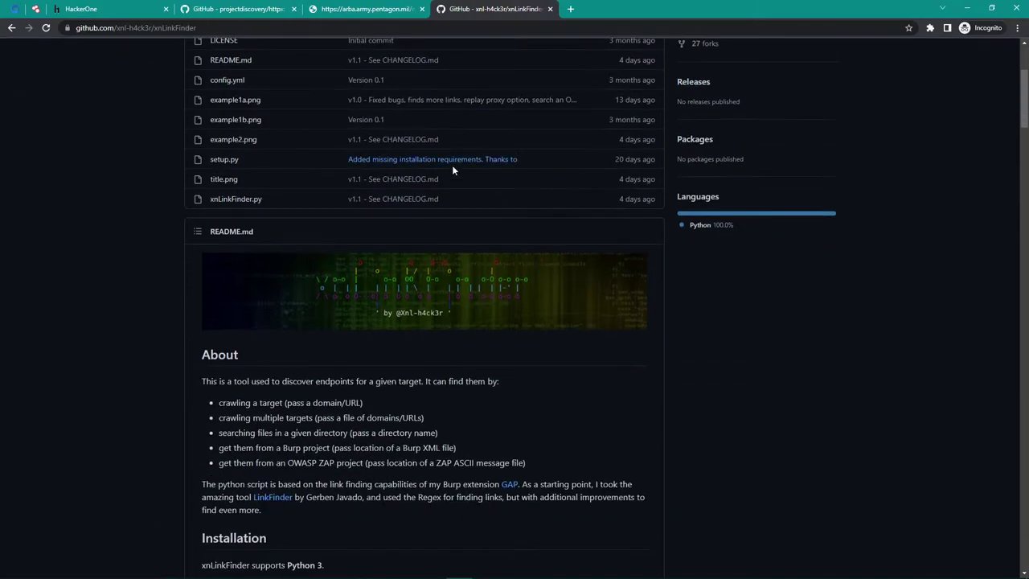
{"action": "scroll", "coordinate": [317, 315], "scroll_direction": "up", "scroll_amount": 3}
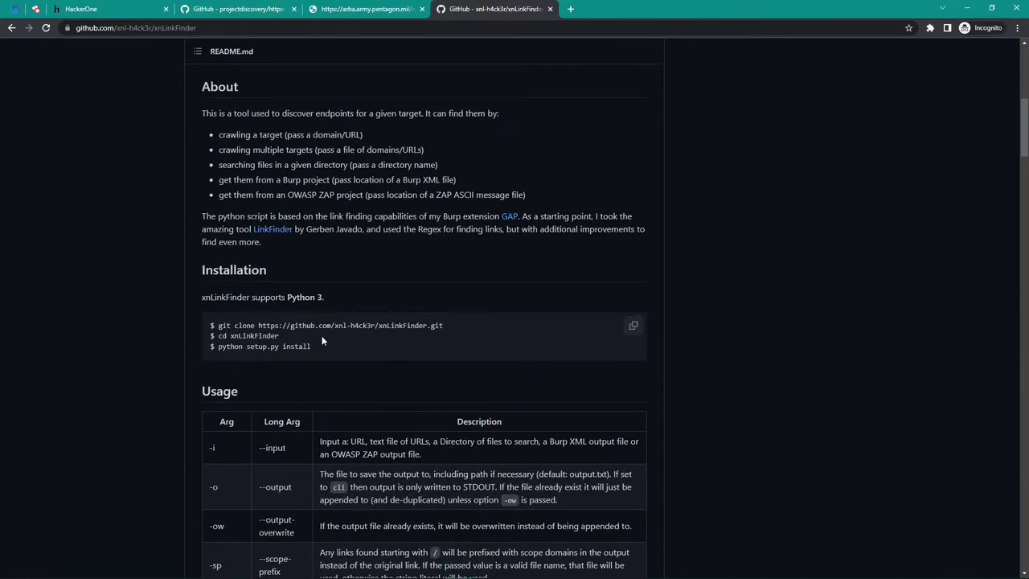
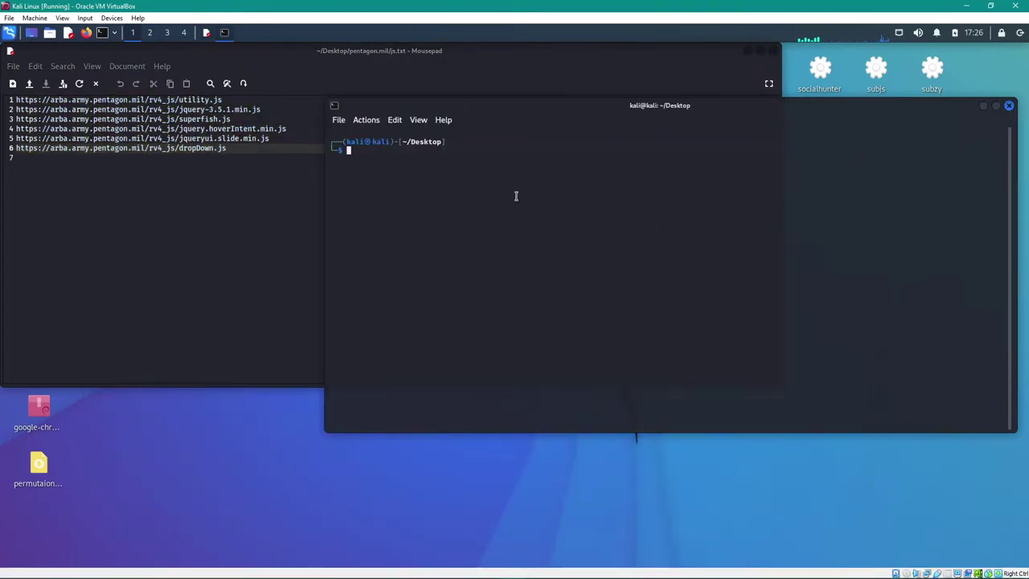
- Paste and run the xnLinkFinder git clone command, then switch to its GitHub page in Chrome
{"action": "type", "text": "git clone https://github.com/xnl-h4ck3r/xnLinkFinder.git"}
{"action": "key", "text": "Return"}
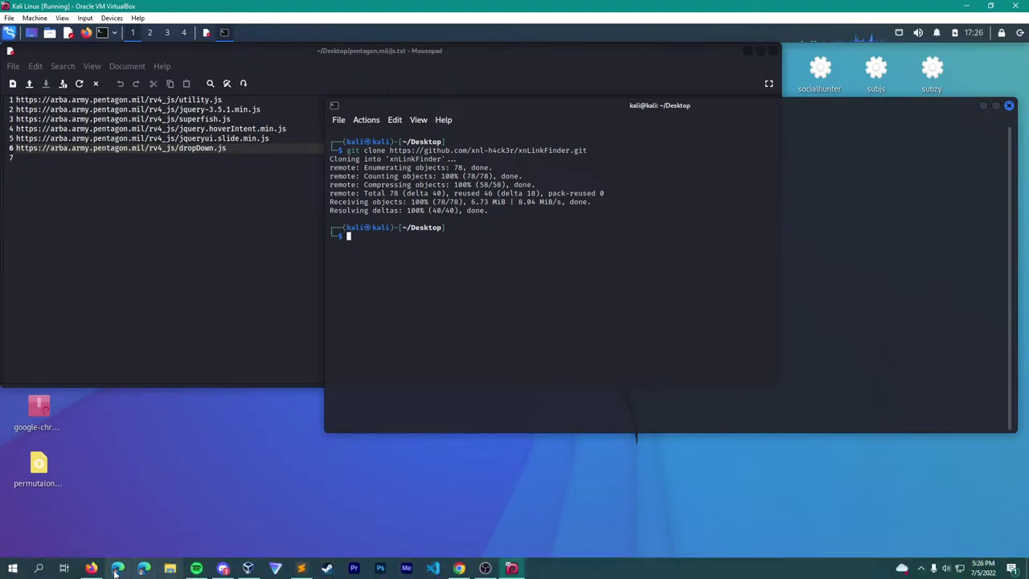
{"action": "left_click", "coordinate": [92, 568]}
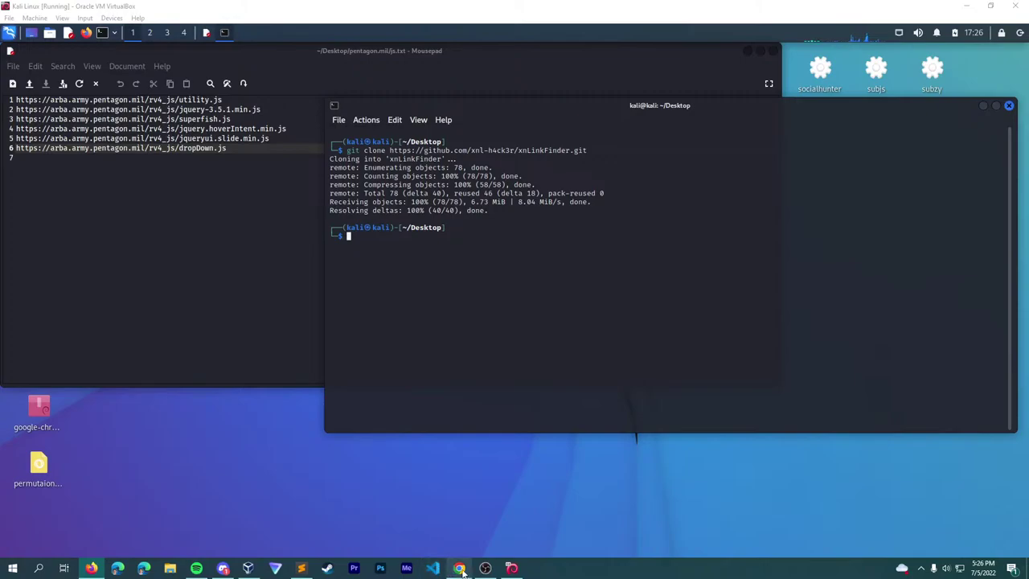
{"action": "mouse_move", "coordinate": [459, 569]}
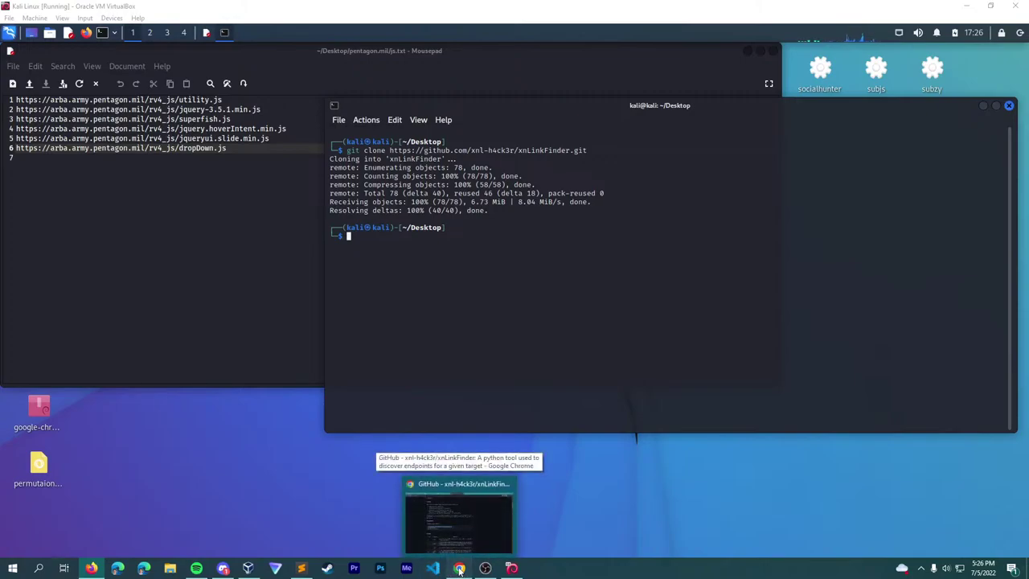
{"action": "left_click", "coordinate": [451, 535]}
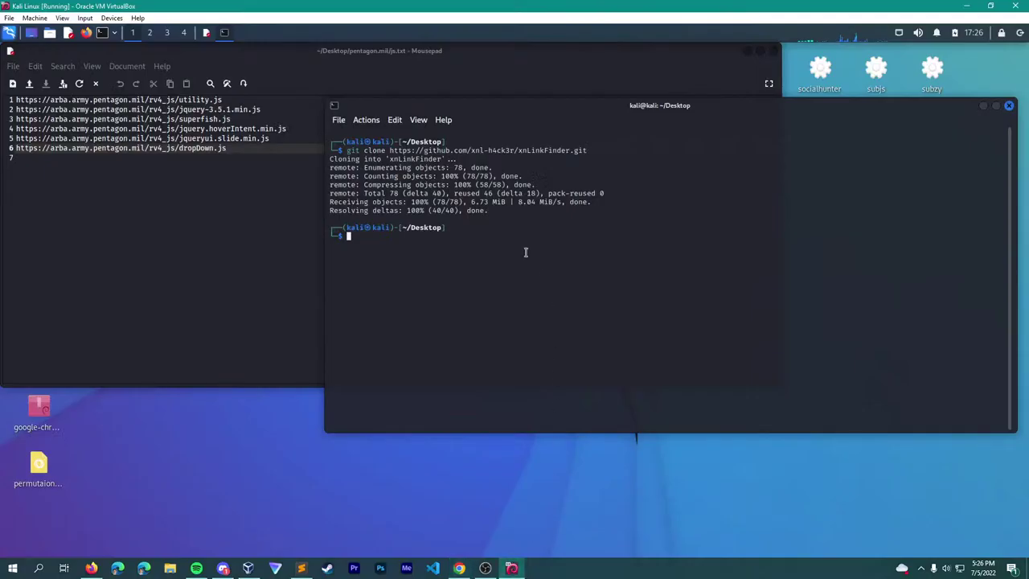
- Move into the xnLinkFinder folder, clear the screen, and list its files
{"action": "type", "text": "cd "}
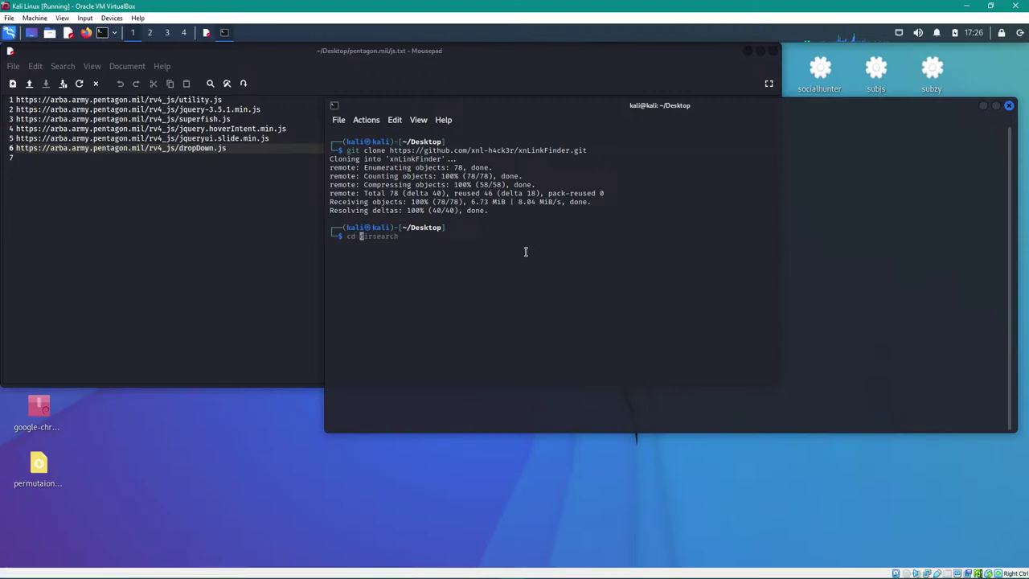
{"action": "type", "text": "x"}
{"action": "key", "text": "Tab"}
{"action": "key", "text": "Return"}
{"action": "type", "text": "cl"}
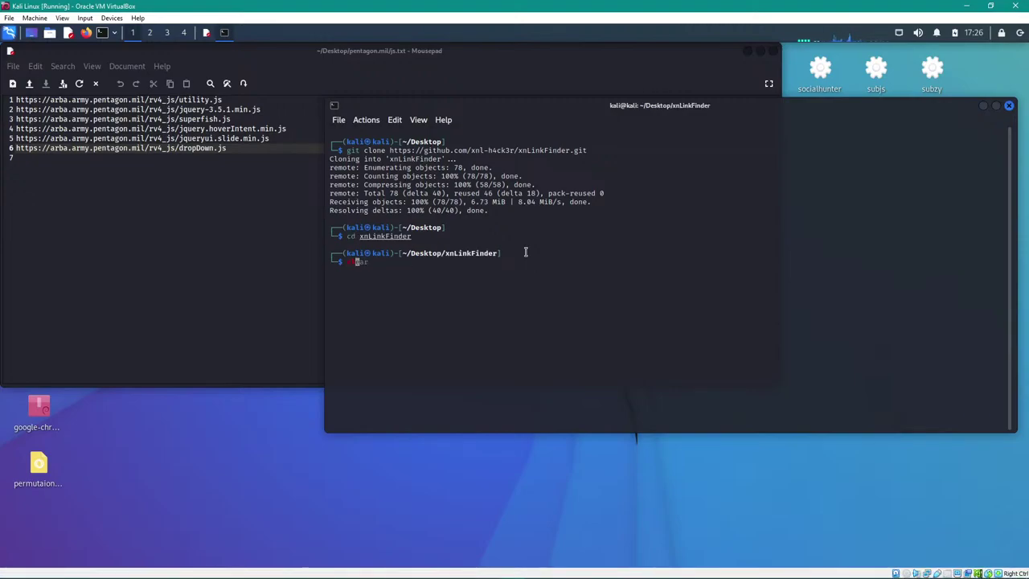
{"action": "type", "text": "ear"}
{"action": "key", "text": "Return"}
{"action": "type", "text": "ls"}
{"action": "key", "text": "Return"}
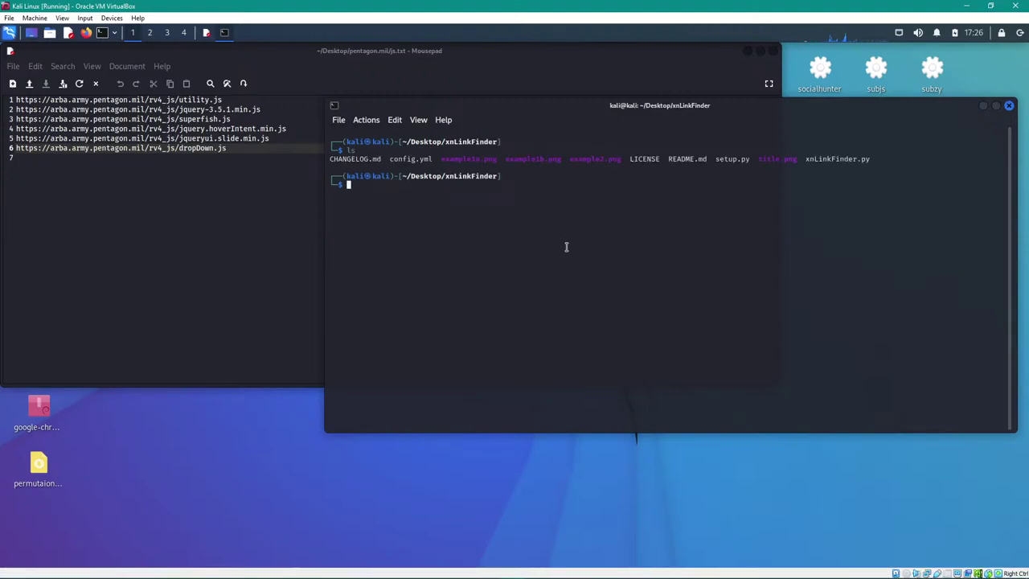
- Copy 'python setup.py install' from the GitHub README and paste it at the terminal prompt
{"action": "mouse_move", "coordinate": [321, 572]}
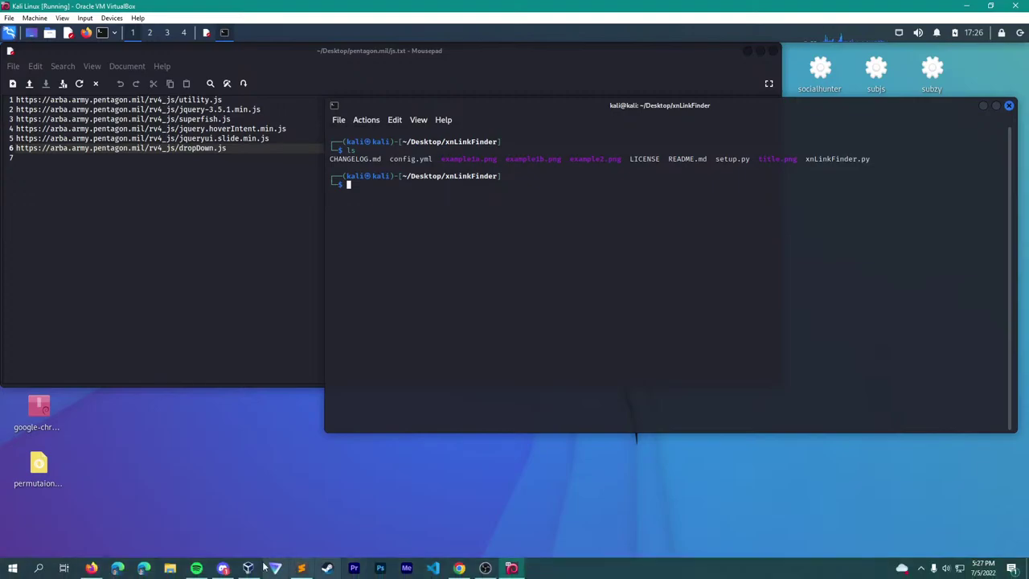
{"action": "left_click", "coordinate": [459, 568]}
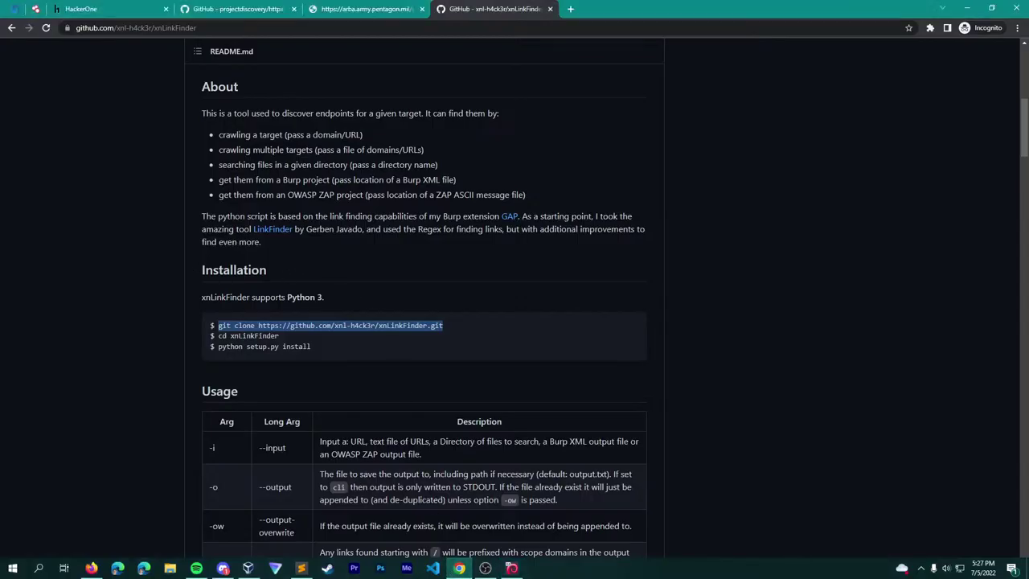
{"action": "left_click_drag", "start_coordinate": [327, 347], "coordinate": [221, 346]}
{"action": "key", "text": "ctrl+c"}
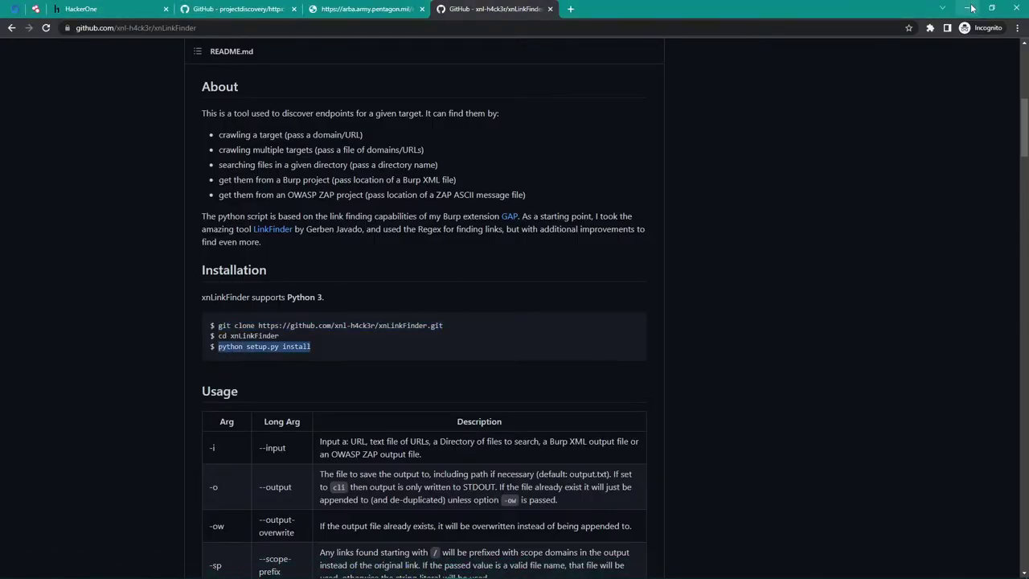
{"action": "key", "text": "alt+Tab"}
{"action": "key", "text": "ctrl+shift+v"}
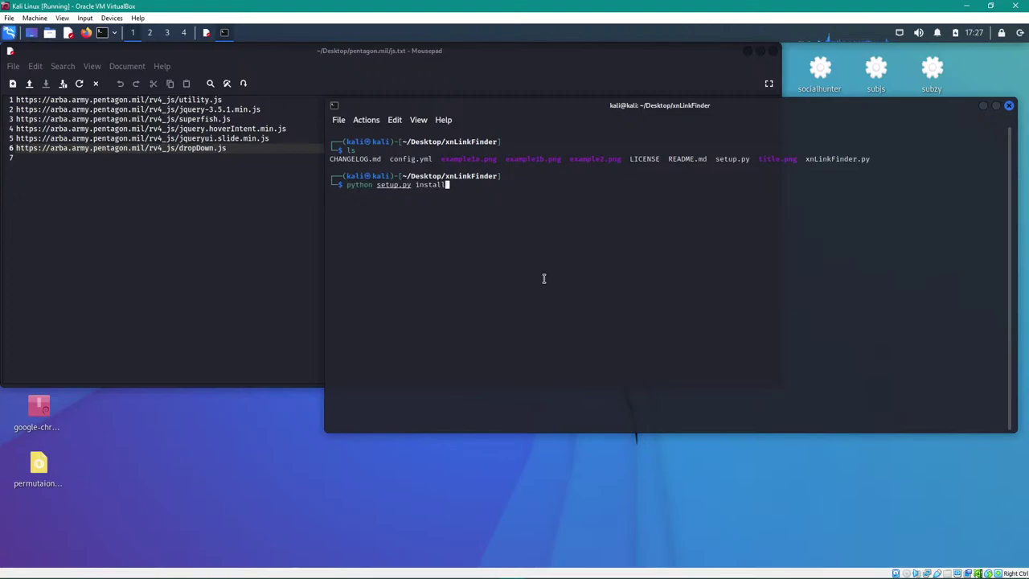
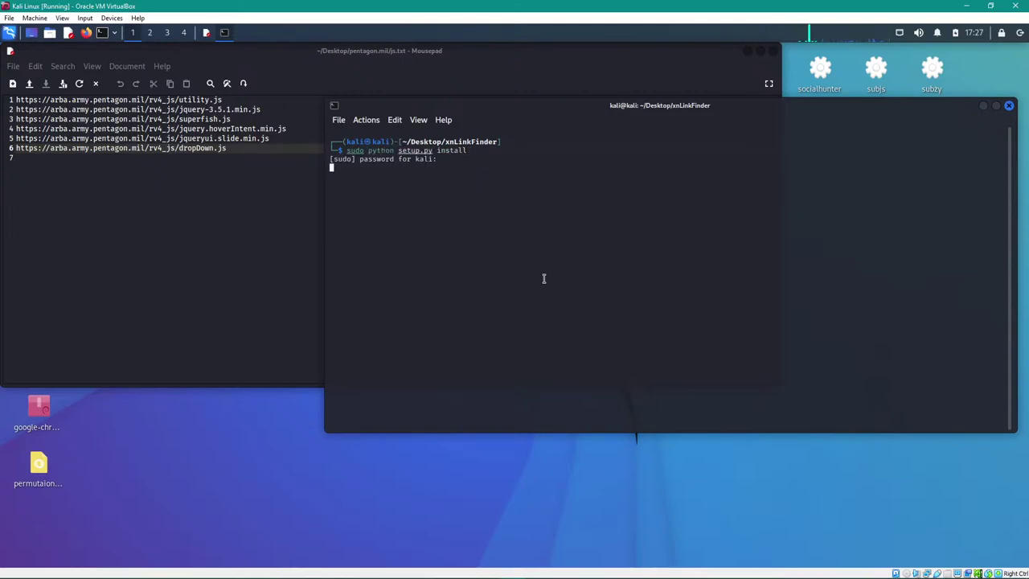
- Finish the xnLinkFinder setup.py install with the sudo password and clear the output
{"action": "key", "text": "Return"}
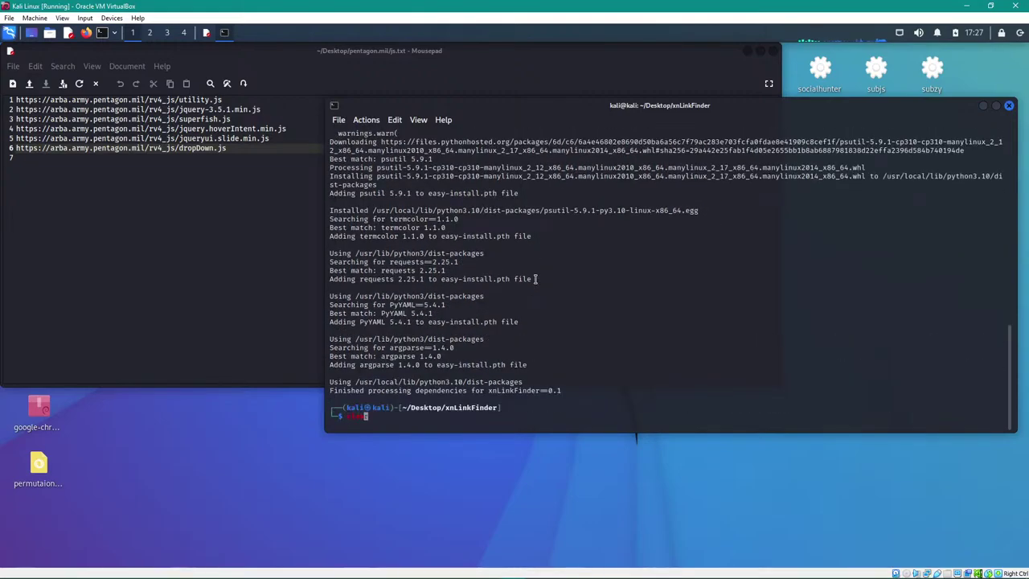
{"action": "type", "text": "clear"}
{"action": "key", "text": "Return"}
- List the xnLinkFinder folder's files with ls, then clear the terminal to a fresh prompt
{"action": "type", "text": "ls"}
{"action": "key", "text": "Return"}
{"action": "type", "text": "clear"}
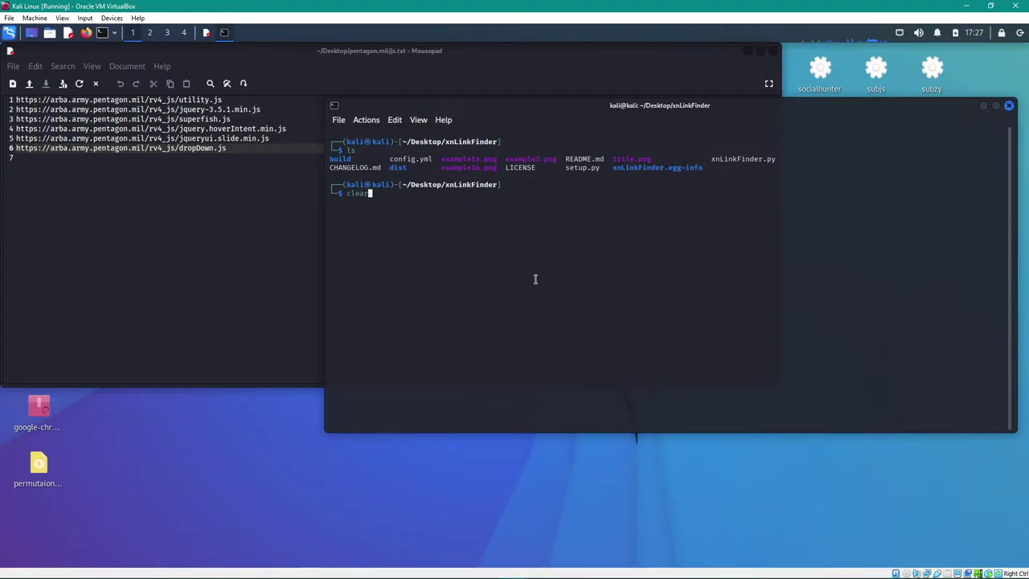
{"action": "key", "text": "Return"}
- In Chrome's xnLinkFinder README, locate the basic 'python3 xnLinkFinder.py -i target.com' example
{"action": "mouse_move", "coordinate": [291, 562]}
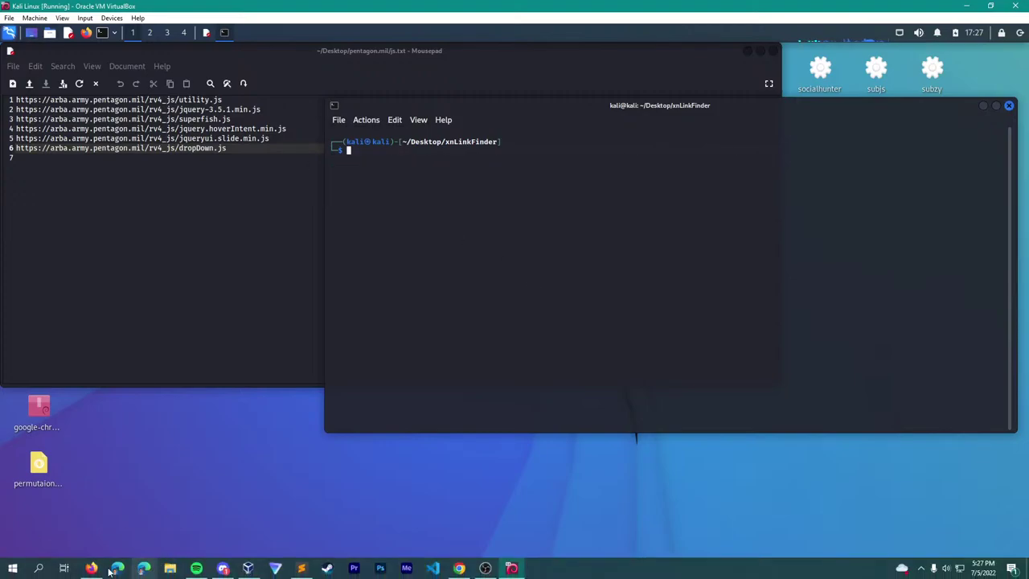
{"action": "left_click", "coordinate": [458, 568]}
{"action": "scroll", "coordinate": [424, 322], "scroll_direction": "down", "scroll_amount": 10}
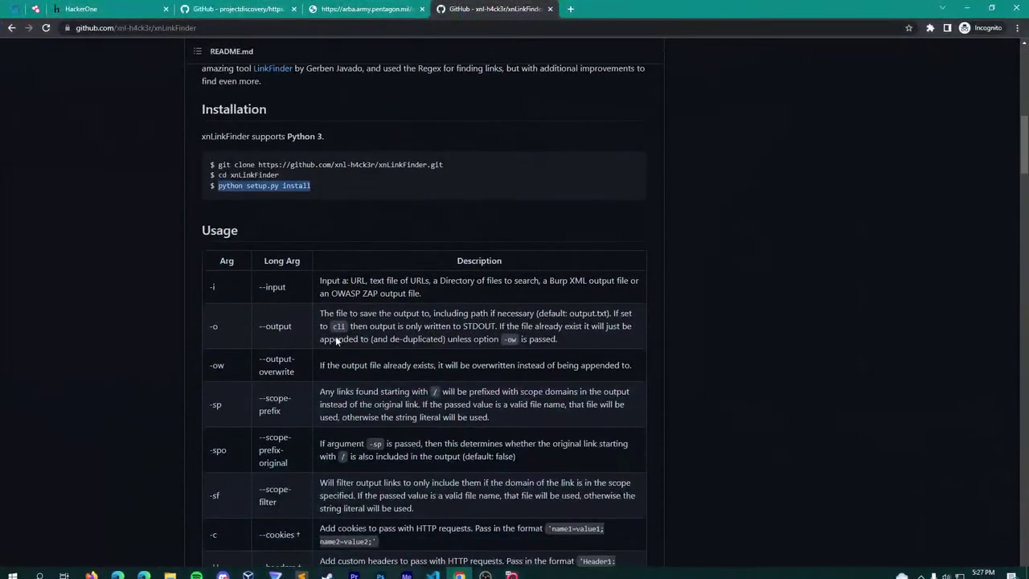
{"action": "scroll", "coordinate": [424, 321], "scroll_direction": "down", "scroll_amount": 12}
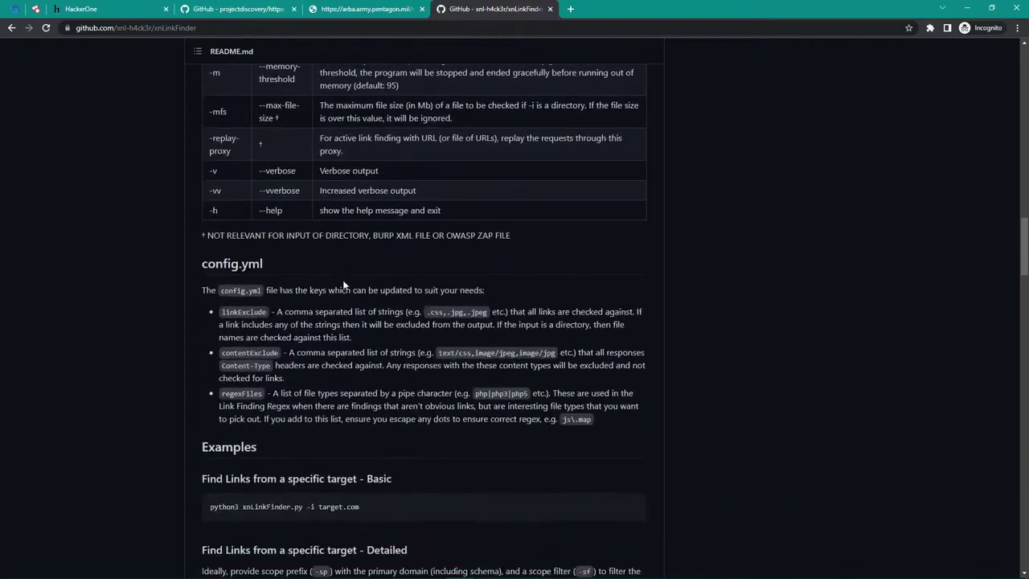
{"action": "left_click_drag", "start_coordinate": [374, 433], "coordinate": [200, 439]}
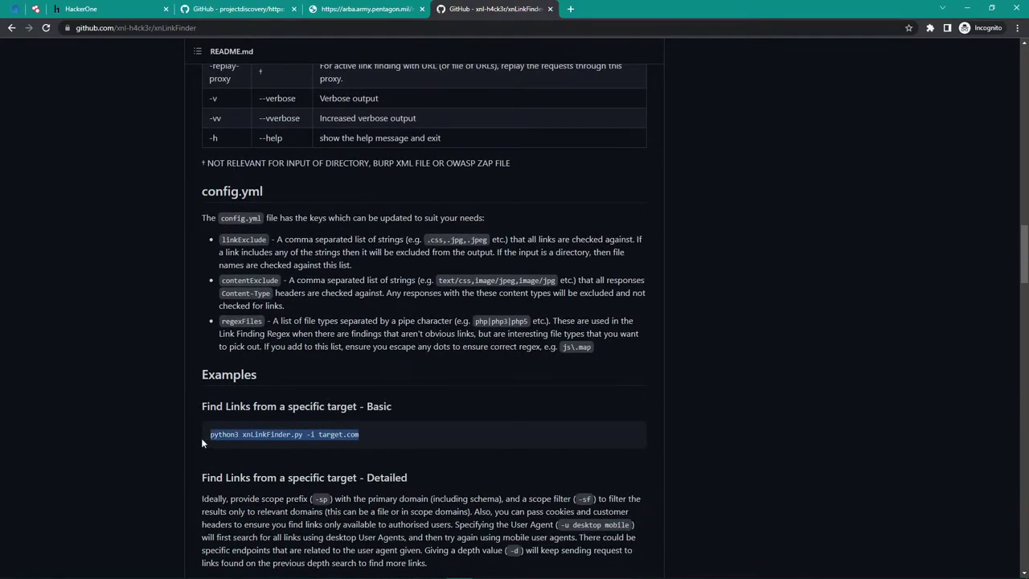
{"action": "left_click", "coordinate": [213, 421]}
- Scroll further through the README examples, then begin typing 'python3 xn' in the Kali terminal
{"action": "scroll", "coordinate": [350, 350], "scroll_direction": "down", "scroll_amount": 5}
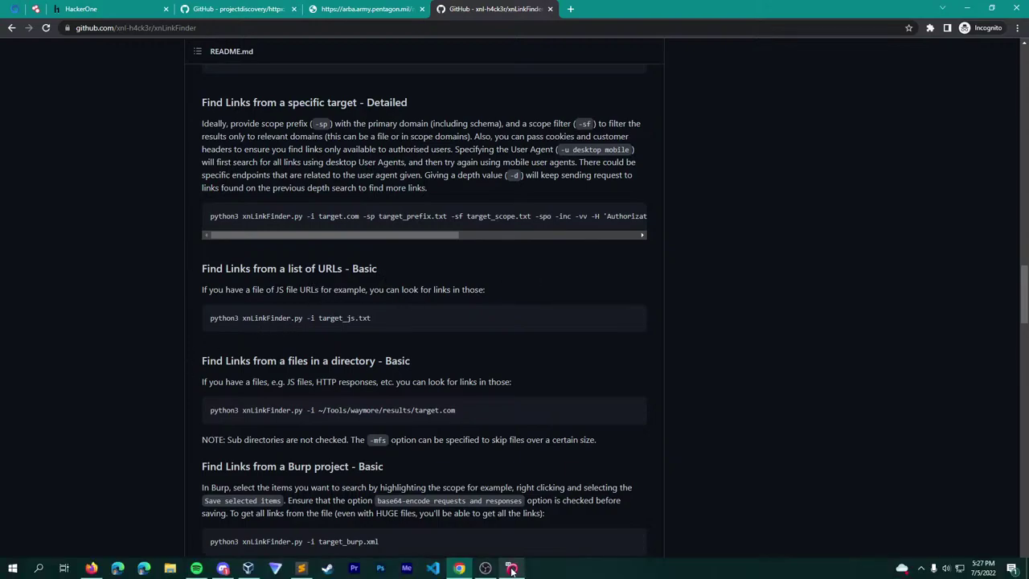
{"action": "left_click", "coordinate": [468, 569]}
- Begin typing the command 'python3 xnLinkFinder.py' at the prompt, tab-completing the script name
{"action": "type", "text": "python3 x"}
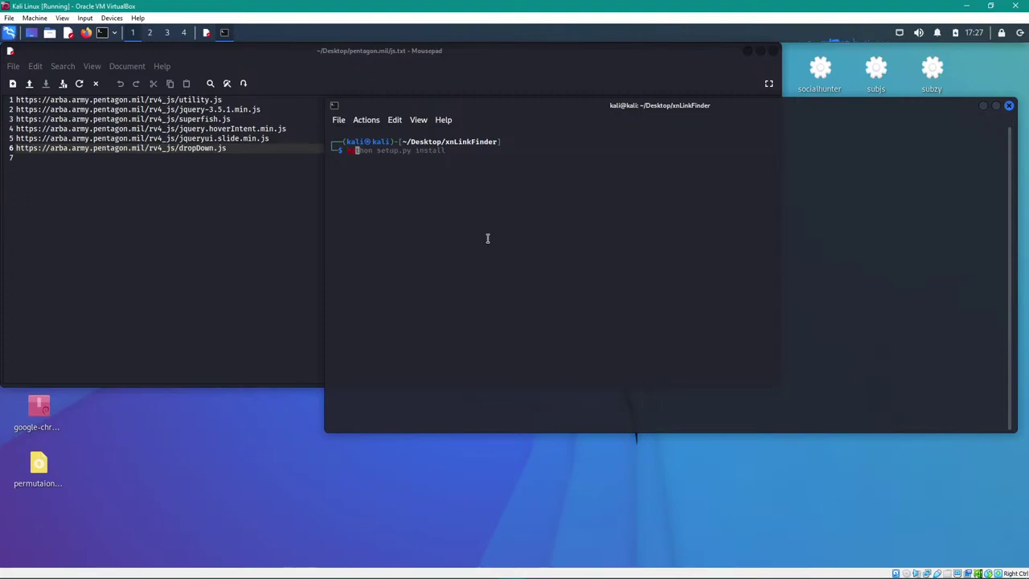
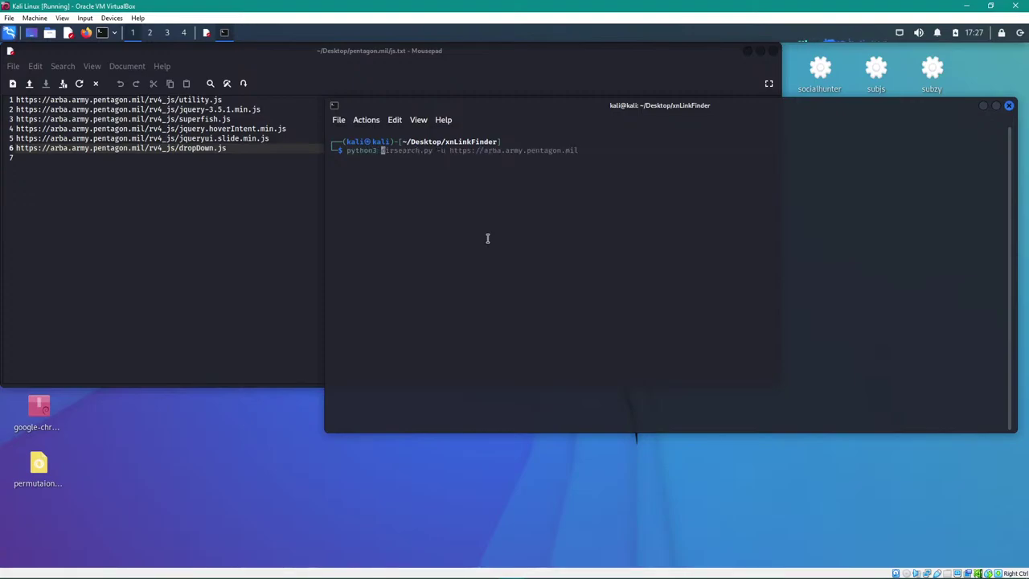
- Begin typing the command 'python3 xnLinkFinder.py' at the prompt, tab-completing the script name
{"action": "type", "text": "xn"}
{"action": "key", "text": "Tab"}
{"action": "type", "text": "py"}
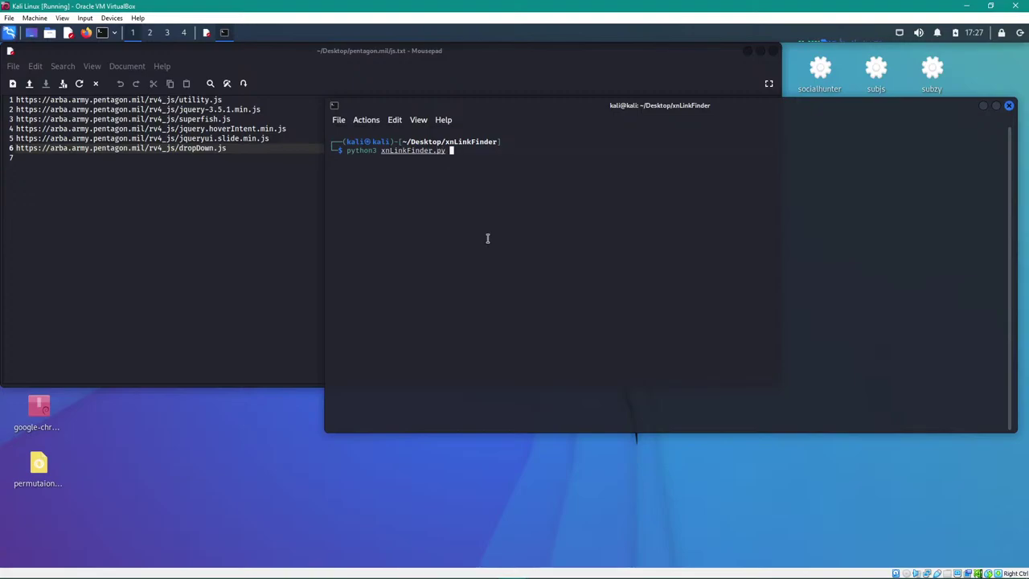
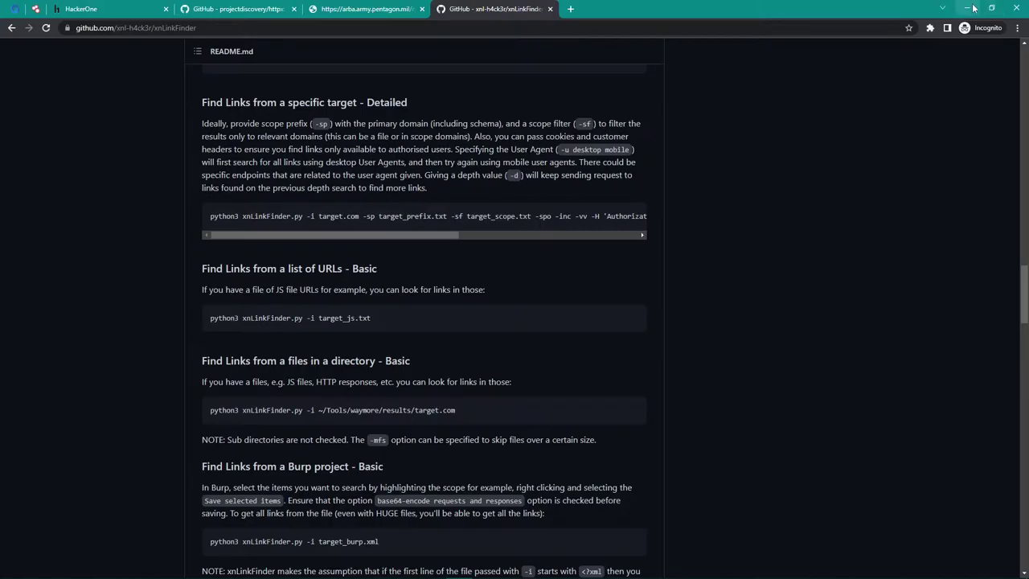
- Minimize Chrome with the xnLinkFinder README to reveal the Kali VirtualBox desktop
{"action": "left_click", "coordinate": [967, 8]}
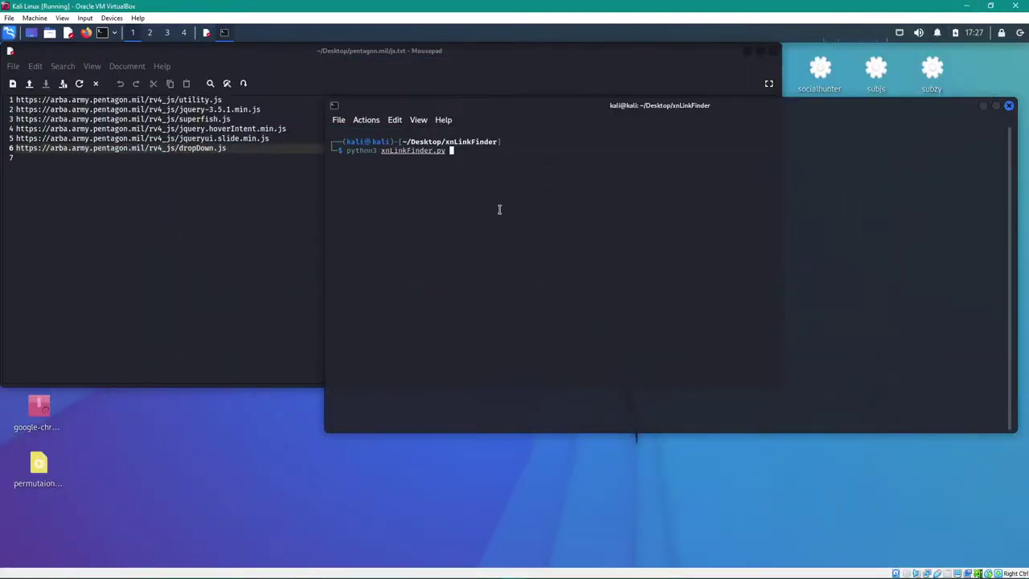
- Close the Mousepad window holding the js.txt URL list
{"action": "left_click", "coordinate": [773, 55]}
{"action": "left_click", "coordinate": [774, 54]}
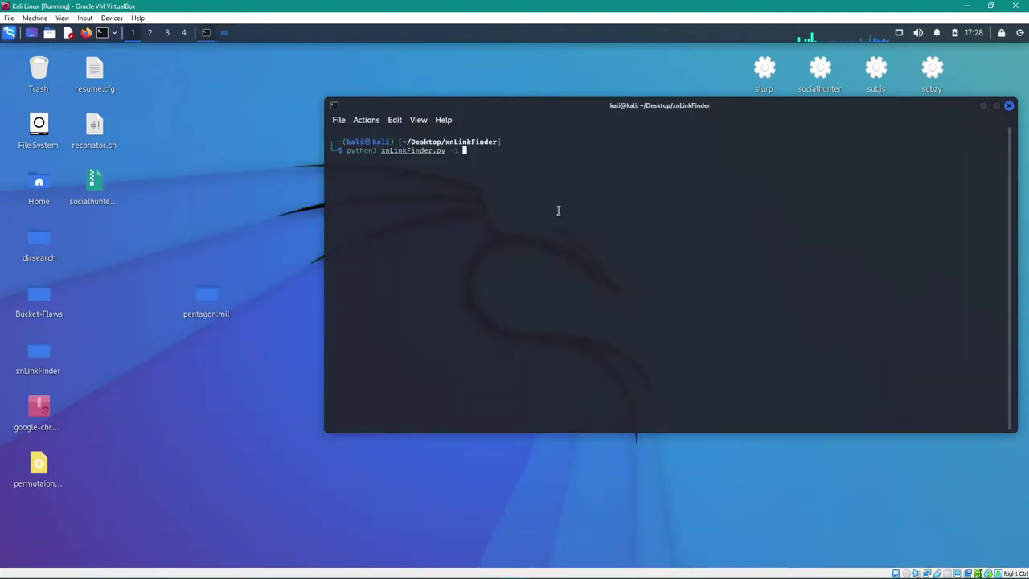
- Run 'python3 xnLinkFinder.py -i js.txt' to find its 7 potential unique links
{"action": "type", "text": "js.txt"}
{"action": "key", "text": "Return"}
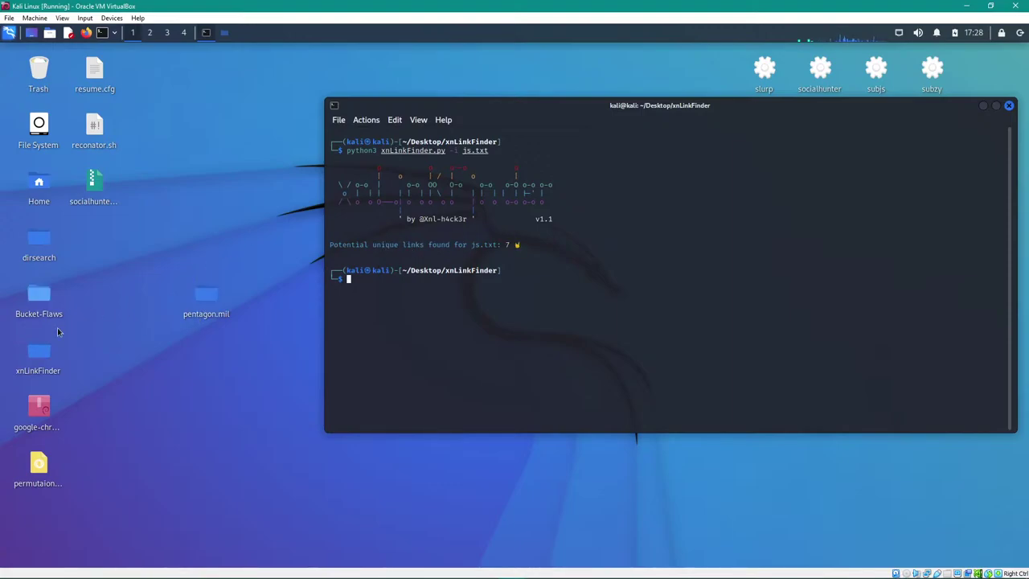
- Open output.txt from the xnLinkFinder folder and select the changelog.txt URL on line 2
{"action": "double_click", "coordinate": [43, 354]}
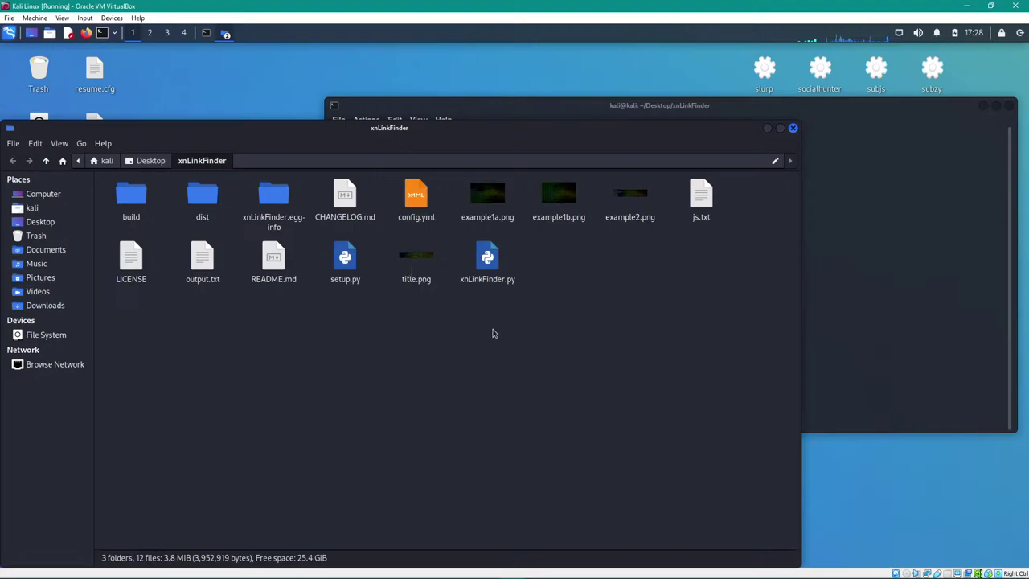
{"action": "double_click", "coordinate": [202, 261]}
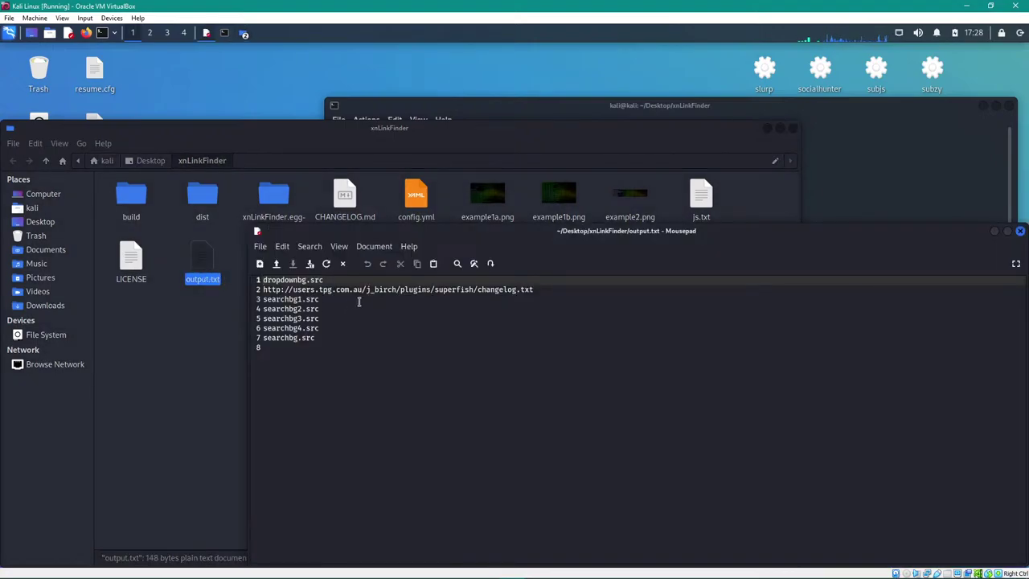
{"action": "left_click_drag", "start_coordinate": [316, 338], "coordinate": [260, 298]}
{"action": "left_click", "coordinate": [340, 341]}
{"action": "left_click_drag", "start_coordinate": [340, 342], "coordinate": [259, 298]}
{"action": "left_click", "coordinate": [316, 338]}
{"action": "left_click_drag", "start_coordinate": [316, 337], "coordinate": [259, 298]}
{"action": "triple_click", "coordinate": [318, 293]}
{"action": "key", "text": "ctrl+c"}
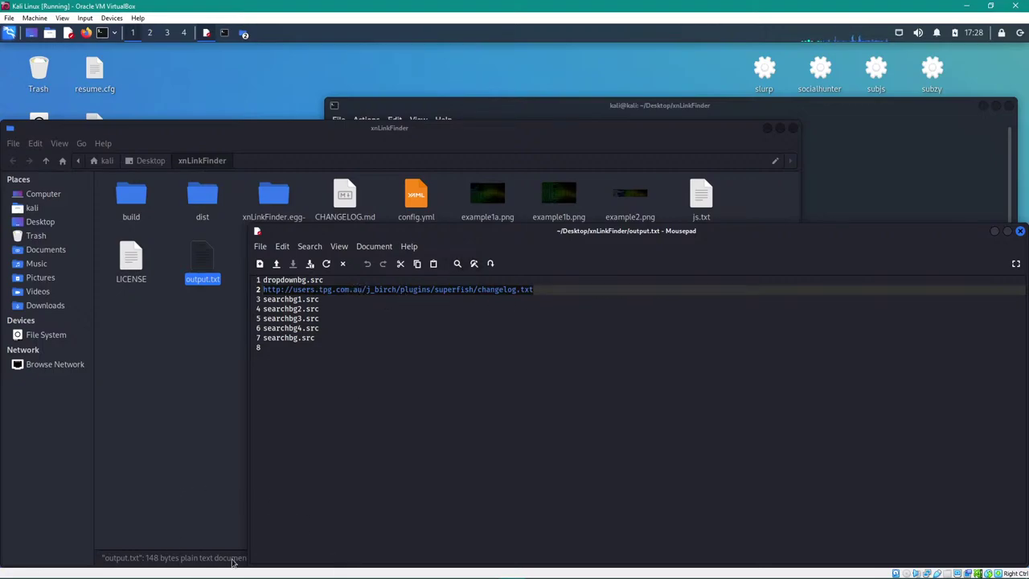
- Load the copied changelog.txt URL in a new Chrome tab, get 404 Not Found, close it
{"action": "left_click", "coordinate": [460, 567]}
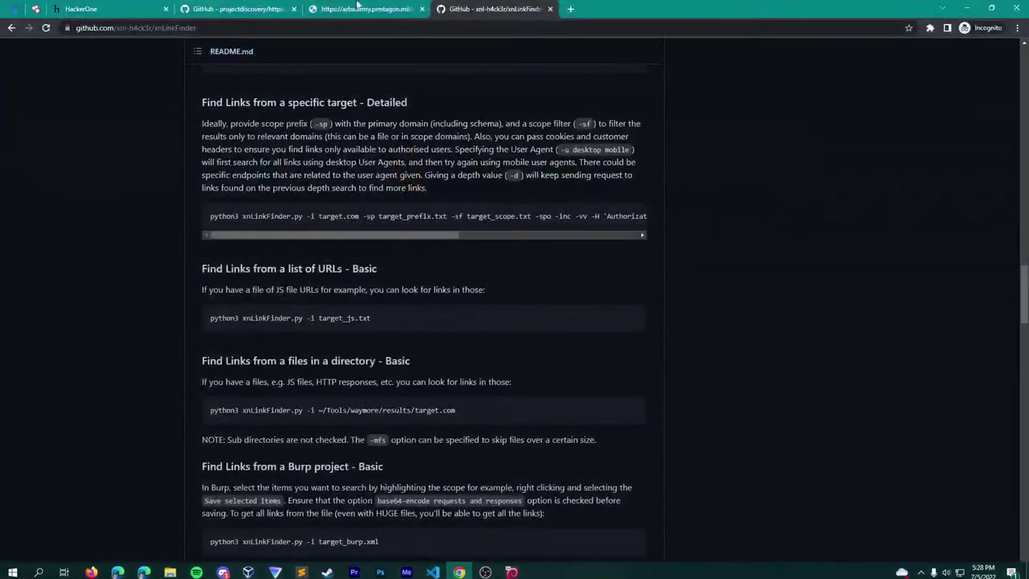
{"action": "left_click", "coordinate": [570, 9]}
{"action": "key", "text": "ctrl+v"}
{"action": "key", "text": "Return"}
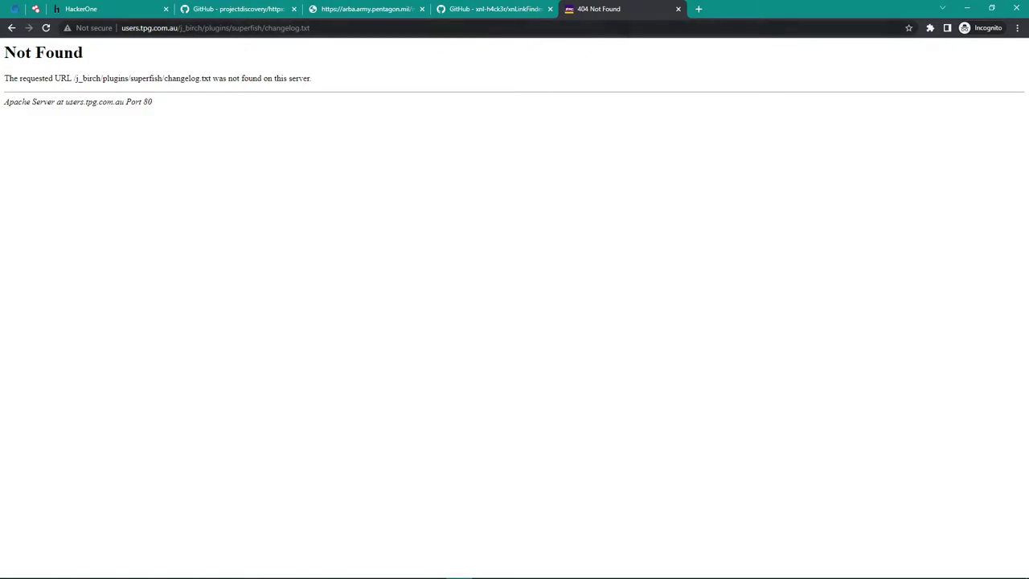
{"action": "middle_click", "coordinate": [611, 9]}
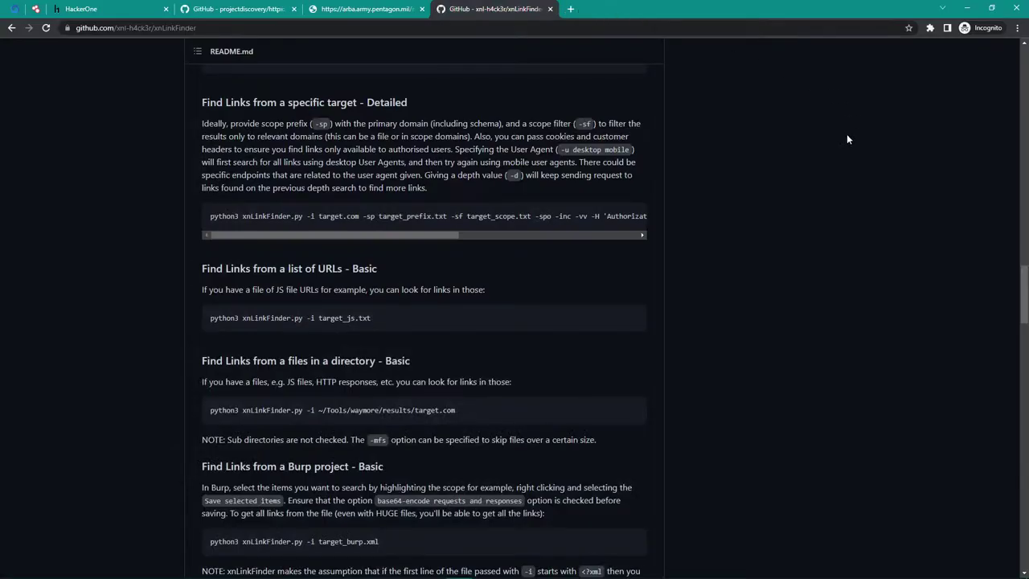
{"action": "left_click", "coordinate": [963, 14]}
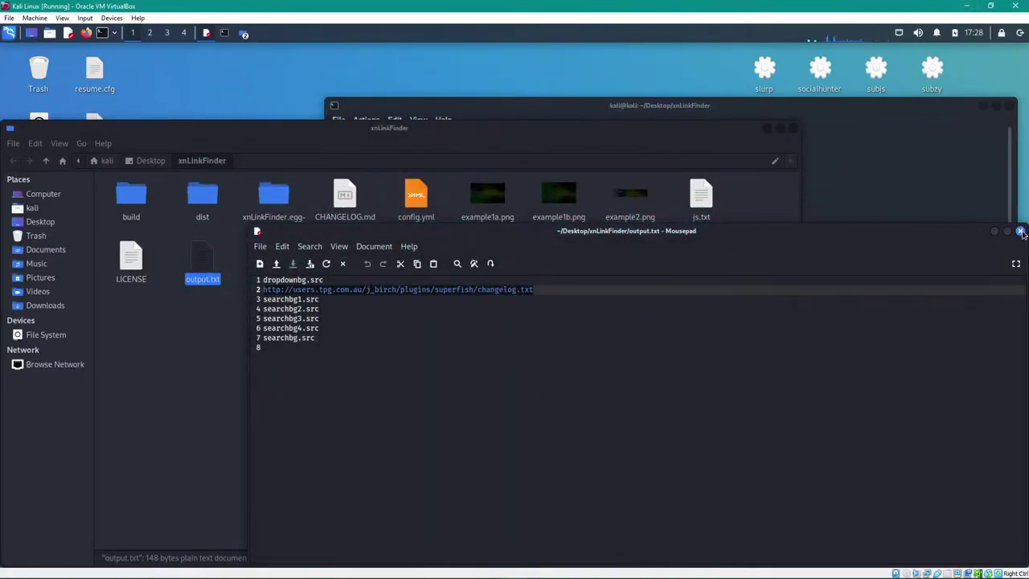
- Close Mousepad and the folder window, clear the terminal, then close it
{"action": "left_click", "coordinate": [1020, 232]}
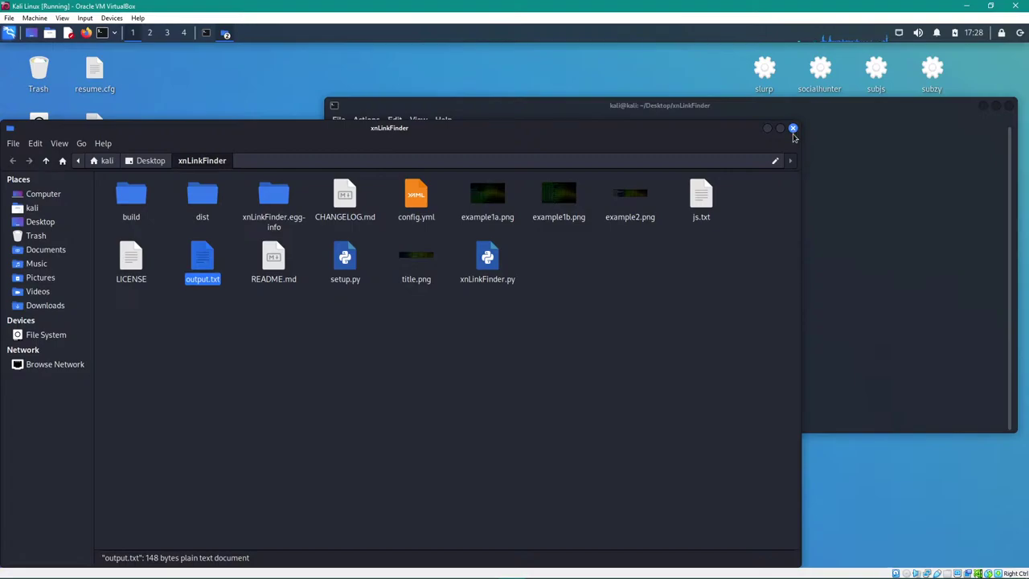
{"action": "left_click", "coordinate": [792, 129]}
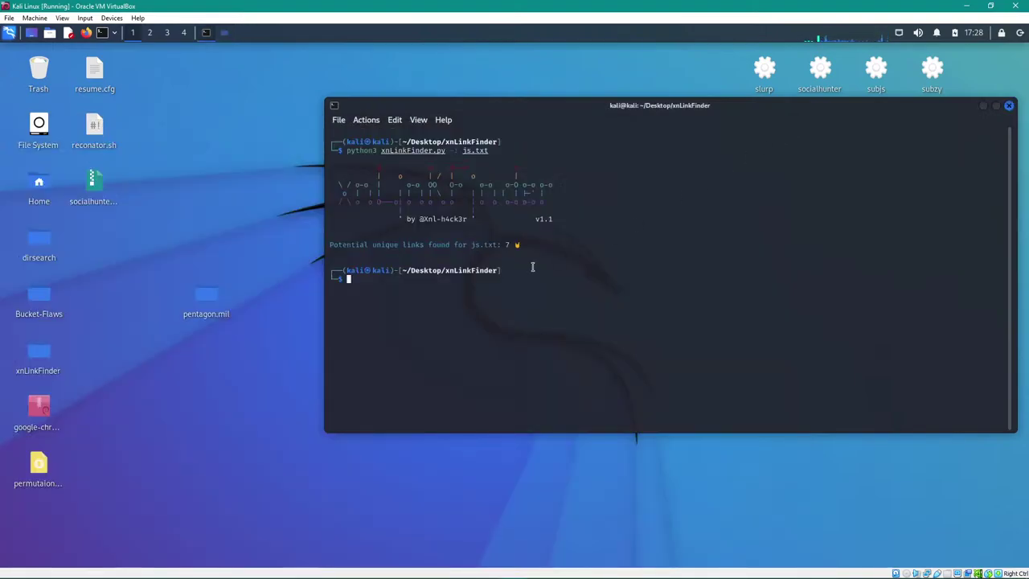
{"action": "type", "text": "clear"}
{"action": "key", "text": "Return"}
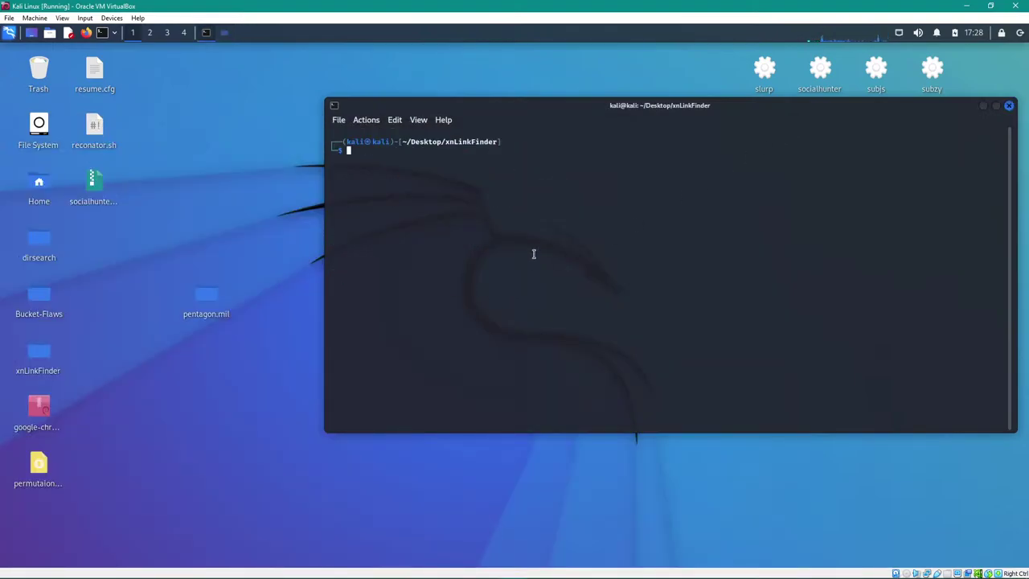
{"action": "left_click", "coordinate": [1009, 105]}
- Reopen the xnLinkFinder folder, move js.txt into pentagon.mil, and close the folder
{"action": "double_click", "coordinate": [38, 354]}
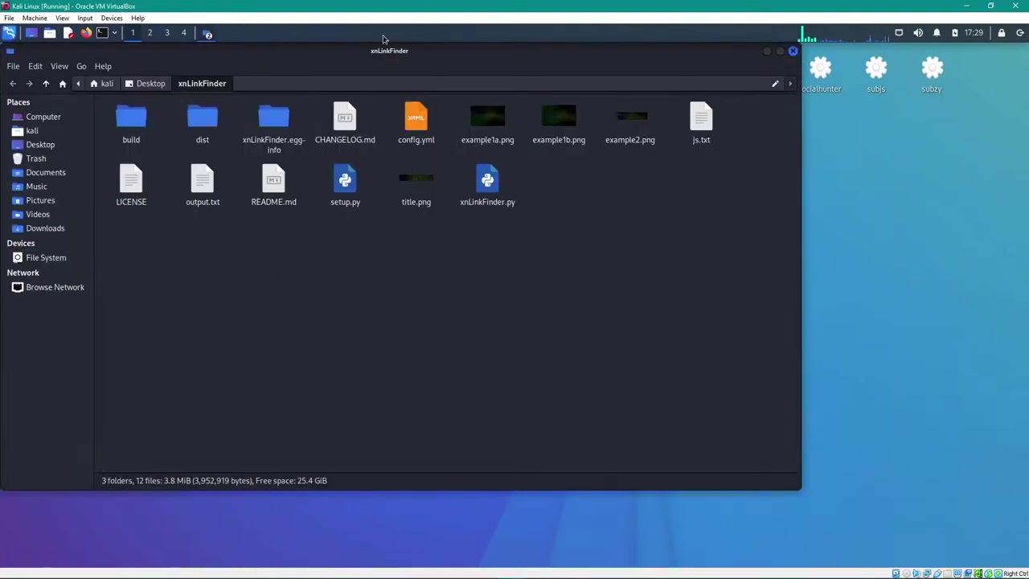
{"action": "left_click_drag", "start_coordinate": [385, 50], "coordinate": [563, 86]}
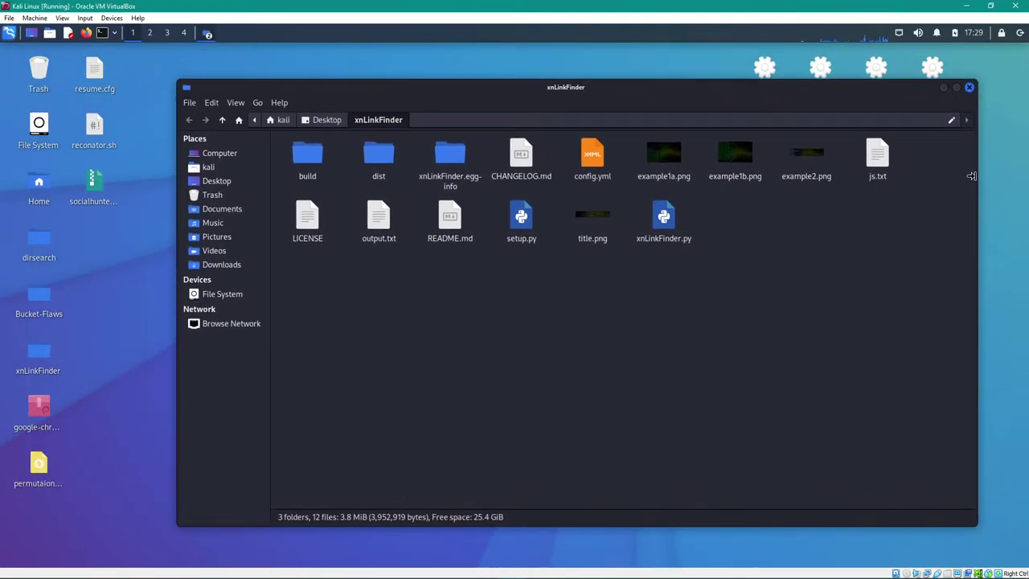
{"action": "left_click_drag", "start_coordinate": [972, 177], "coordinate": [707, 172]}
{"action": "left_click_drag", "start_coordinate": [531, 96], "coordinate": [776, 136]}
{"action": "left_click_drag", "start_coordinate": [766, 257], "coordinate": [205, 299]}
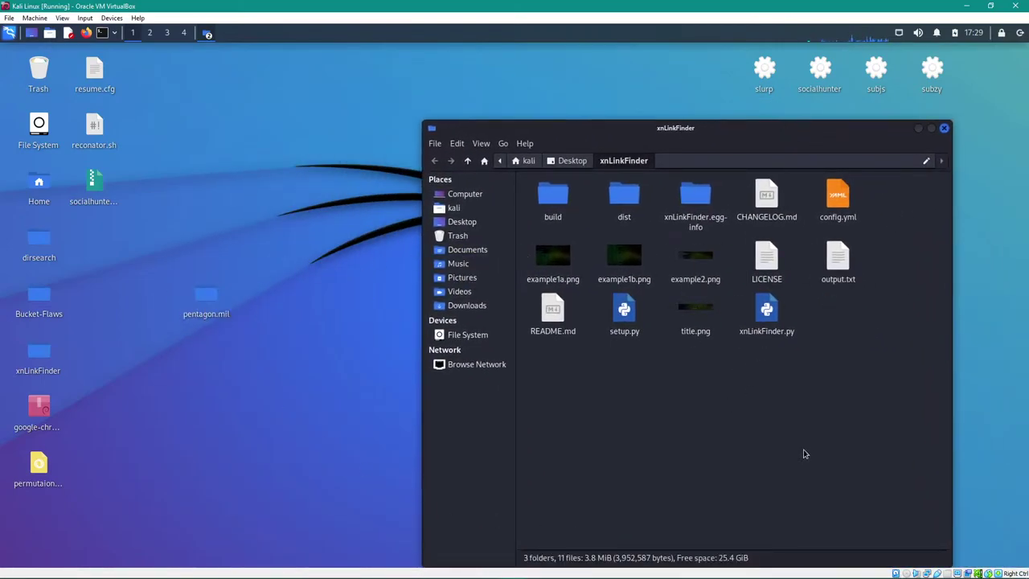
{"action": "left_click", "coordinate": [944, 128]}
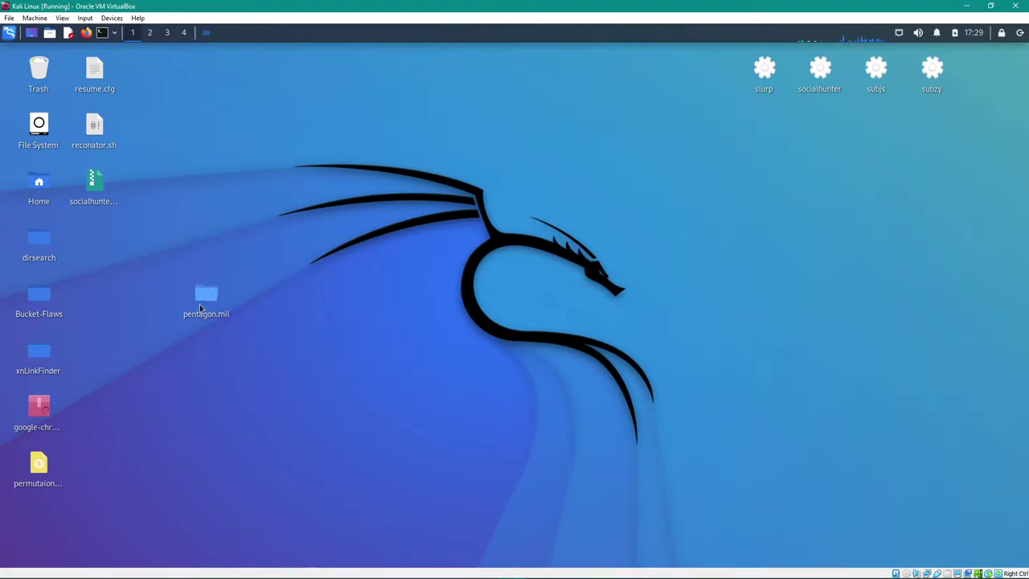
- Switch to Recon Roadmap.txt in Sublime Text and review the JS enumeration line mentioning Burp Suite Pro
{"action": "left_click", "coordinate": [302, 567]}
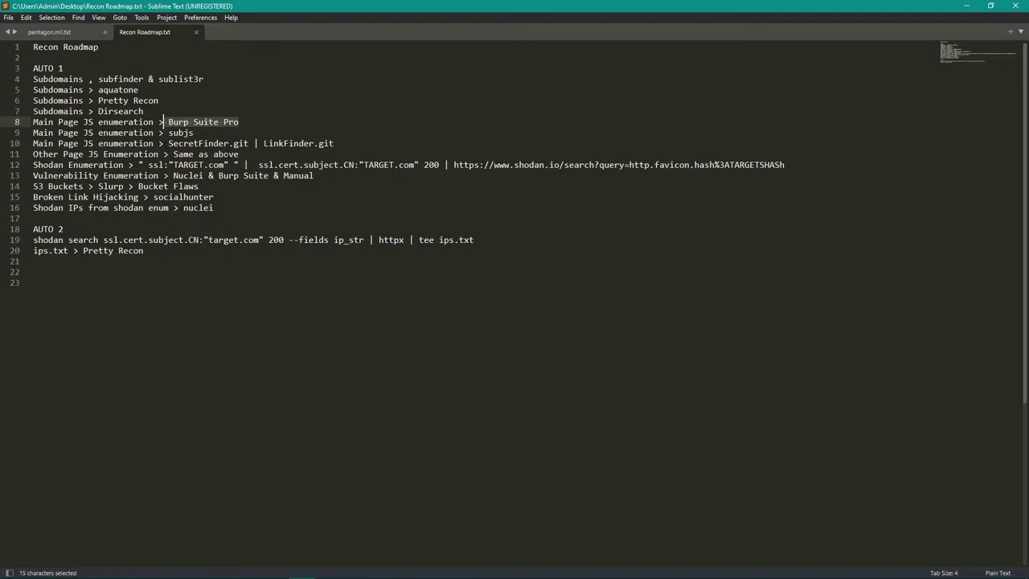
{"action": "left_click_drag", "start_coordinate": [38, 154], "coordinate": [190, 154]}
{"action": "left_click", "coordinate": [239, 154]}
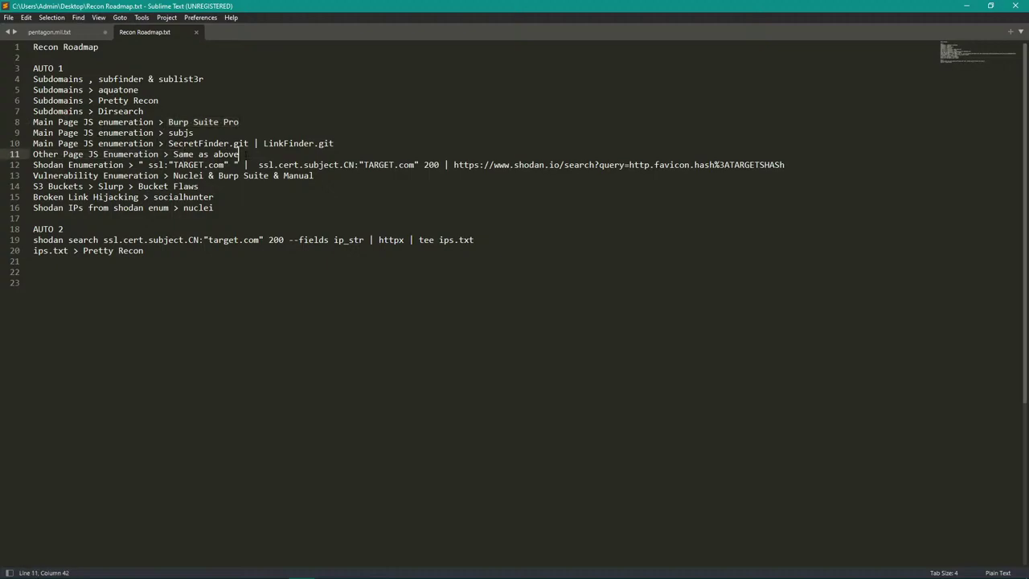
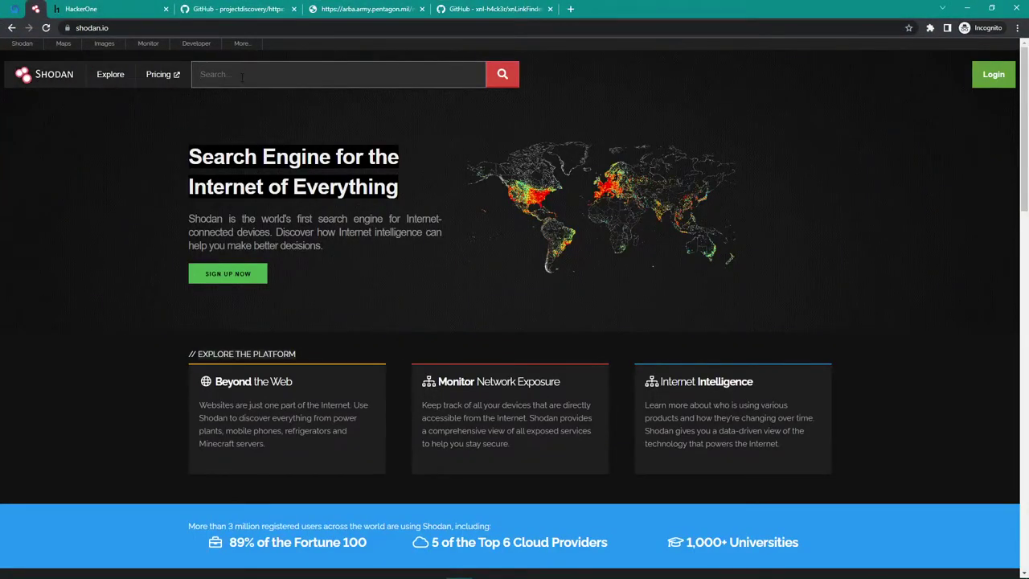
- Paste the query ssl:"TARGET.com" into the Shodan search box without running it
{"action": "type", "text": "ssl:\"TARGET.com"}
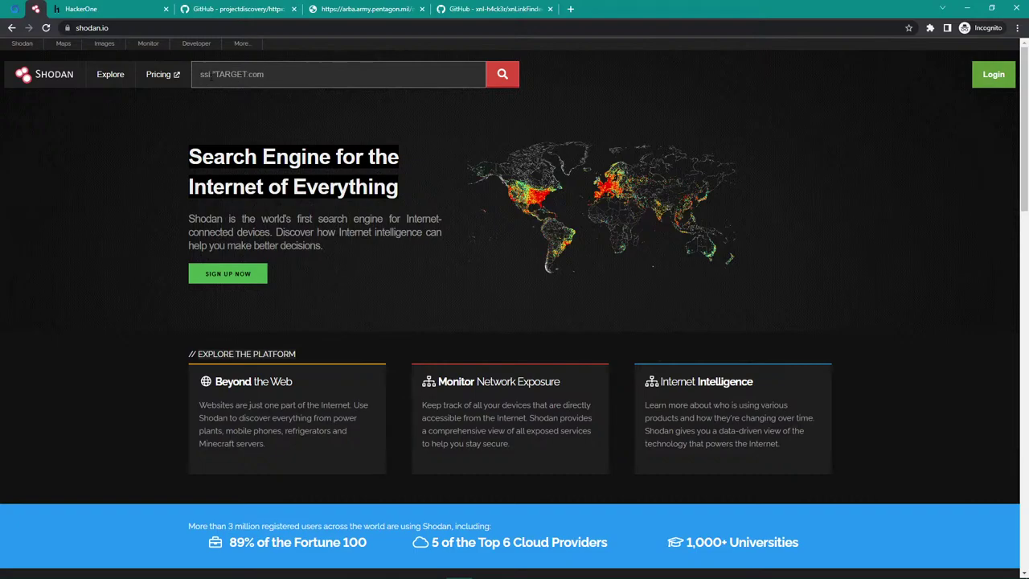
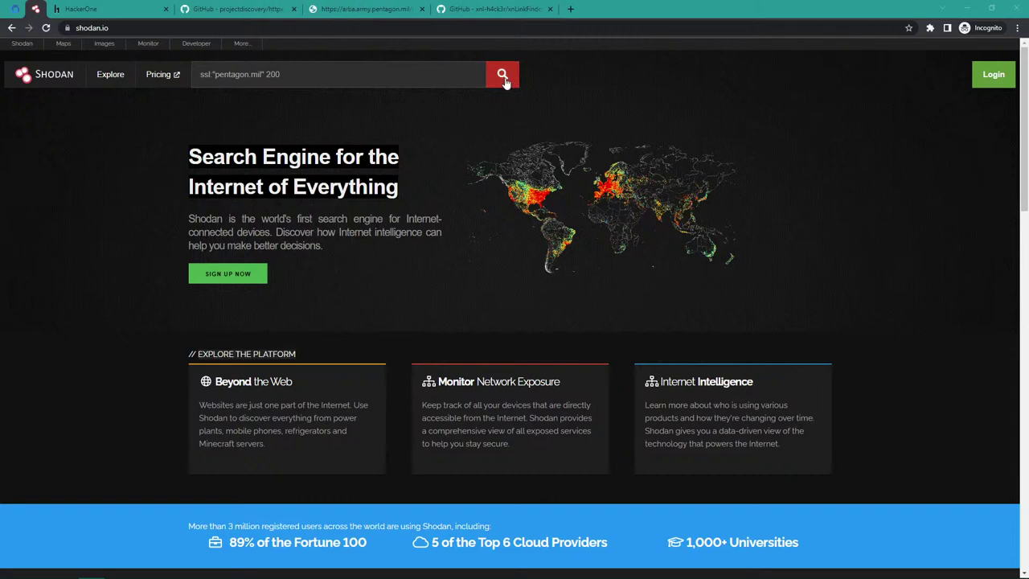
- Submit the Shodan query ssl:"pentagon.mil" 200, which returns a login-required error for search filters
{"action": "left_click", "coordinate": [504, 79]}
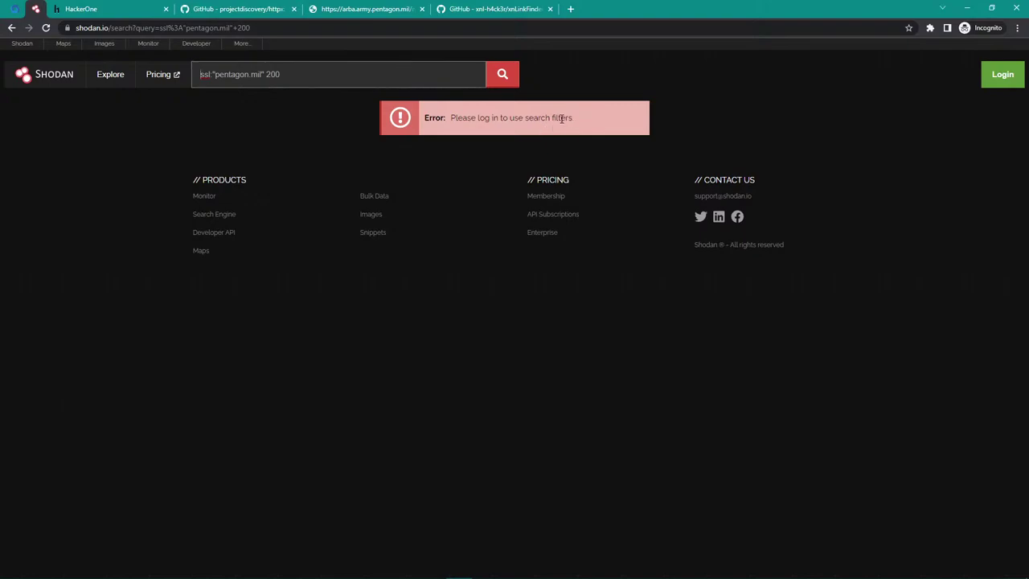
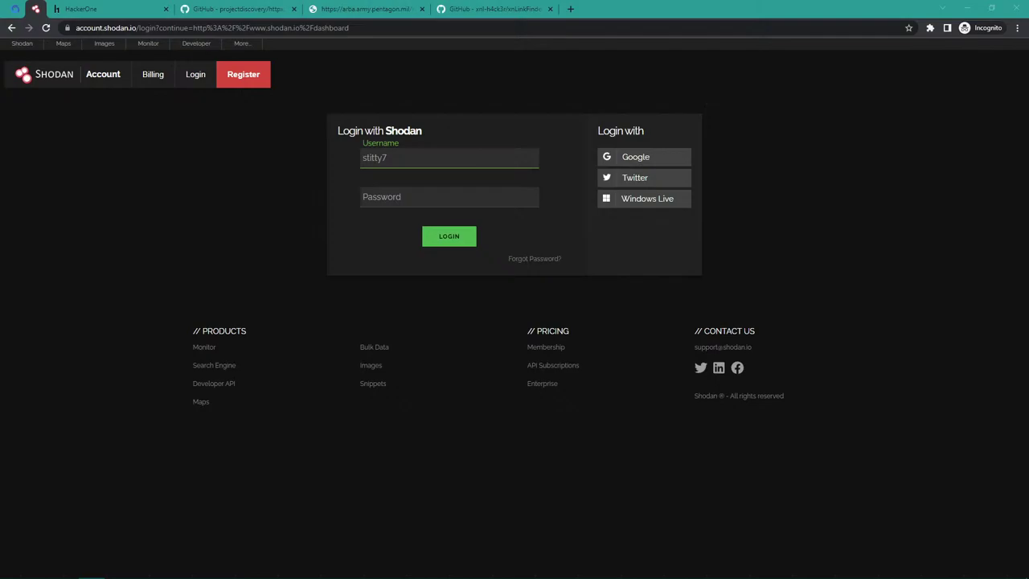
- Paste the account password into the Password field and log in to Shodan
{"action": "left_click", "coordinate": [448, 197]}
{"action": "key", "text": "ctrl+v"}
{"action": "left_click", "coordinate": [457, 236]}
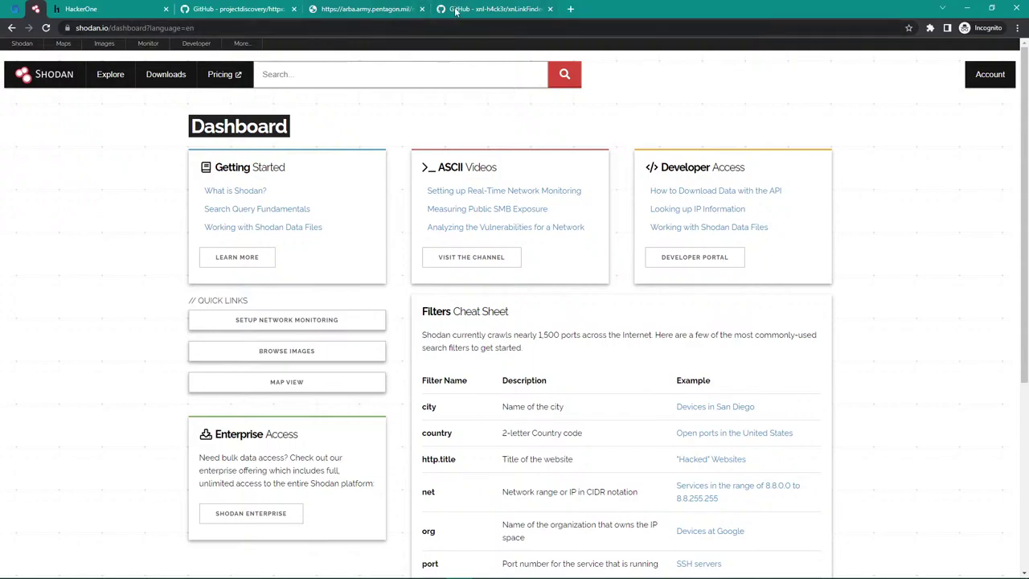
- Enter ssl:"pentagon.mil" 200 in the dashboard search bar without submitting it
{"action": "type", "text": "ssl:\"pentagon.mil"}
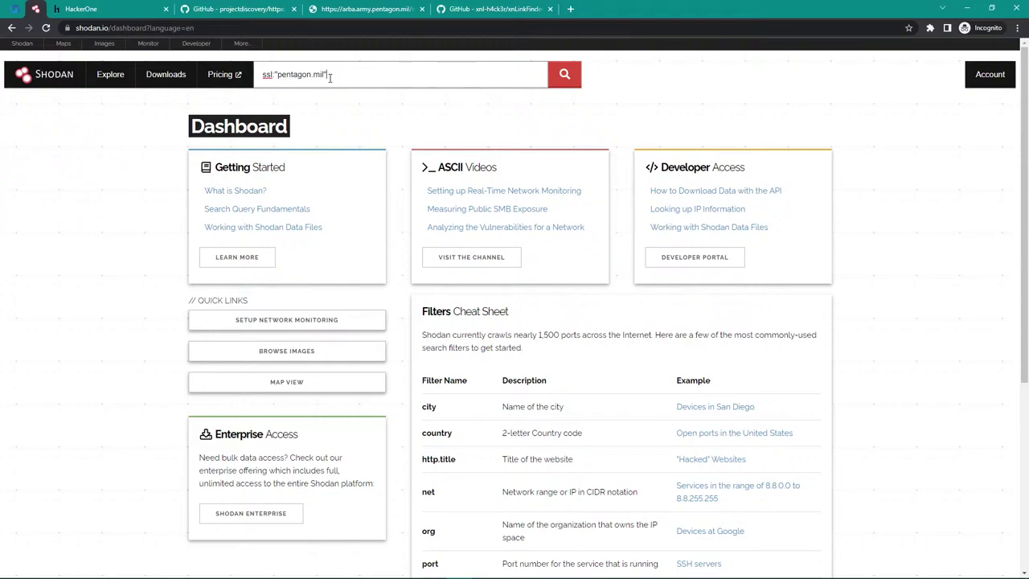
{"action": "type", "text": "\" 200"}
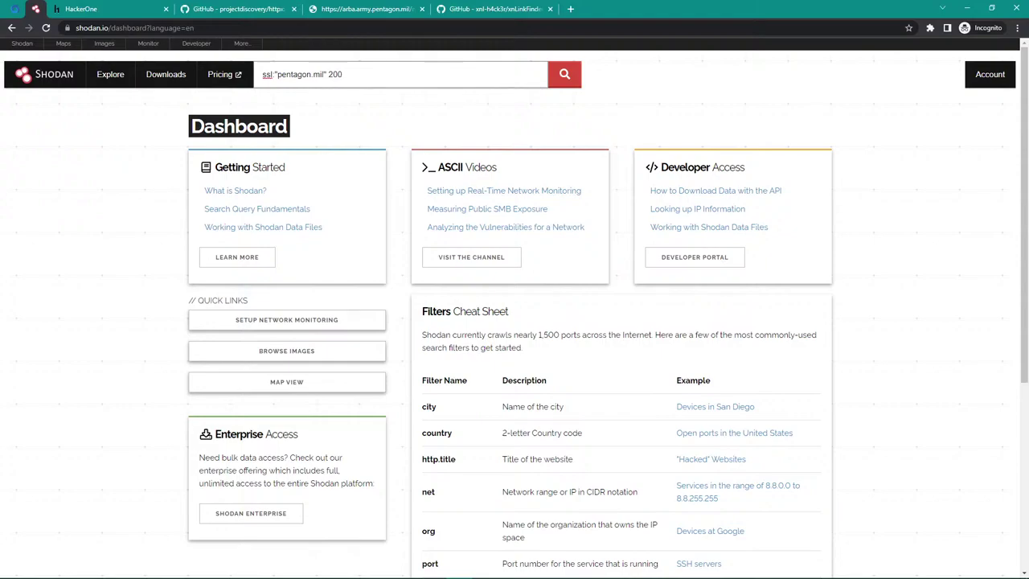
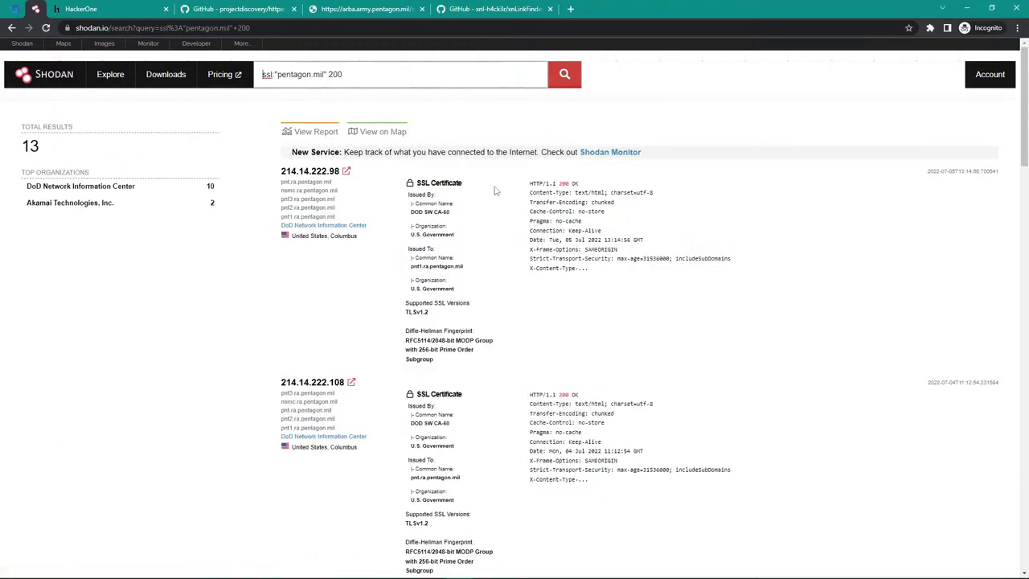
{"action": "scroll", "coordinate": [406, 267], "scroll_direction": "down", "scroll_amount": 5}
{"action": "scroll", "coordinate": [407, 268], "scroll_direction": "down", "scroll_amount": 9}
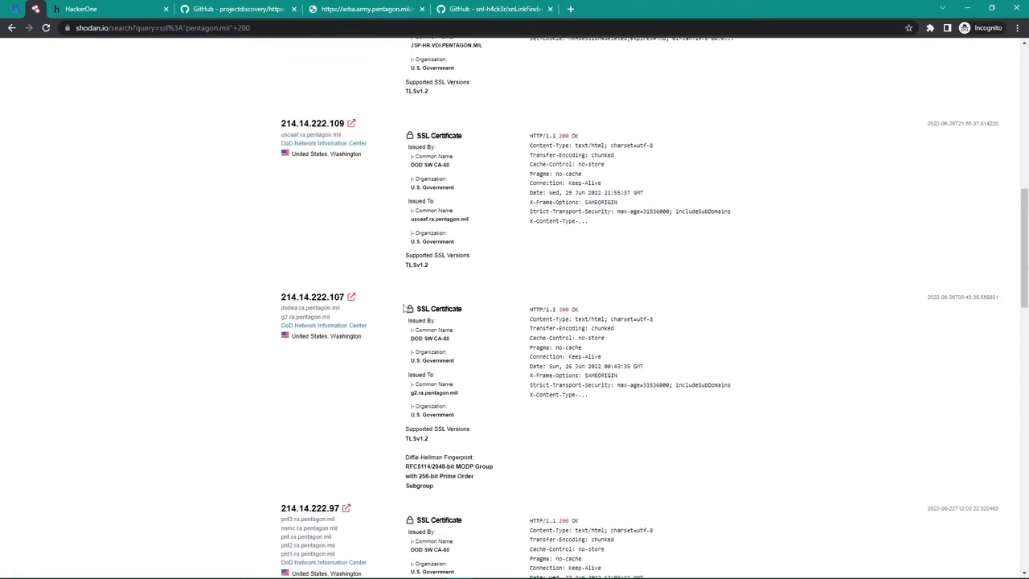
{"action": "scroll", "coordinate": [407, 268], "scroll_direction": "up", "scroll_amount": 10}
{"action": "scroll", "coordinate": [339, 296], "scroll_direction": "up", "scroll_amount": 4}
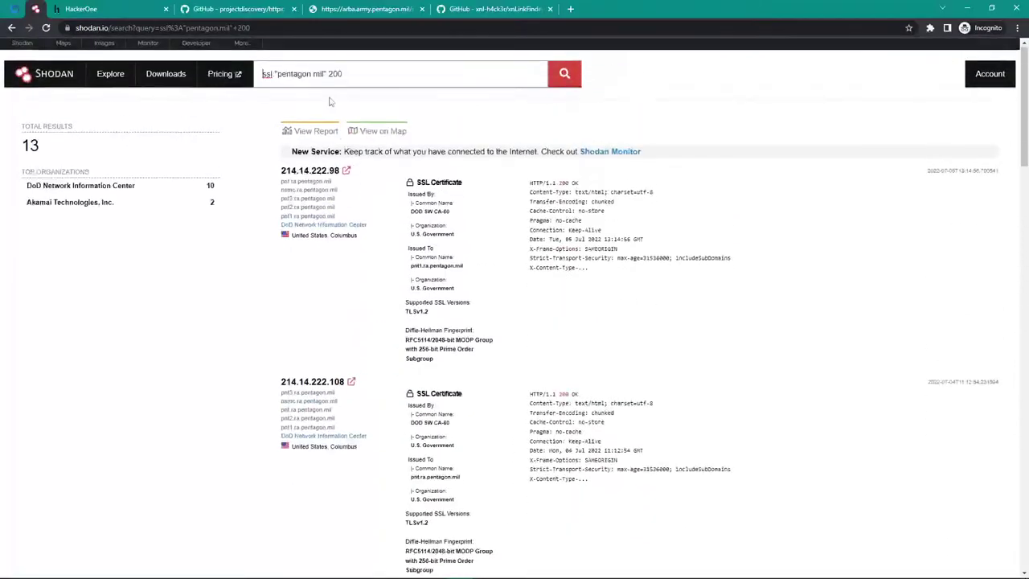
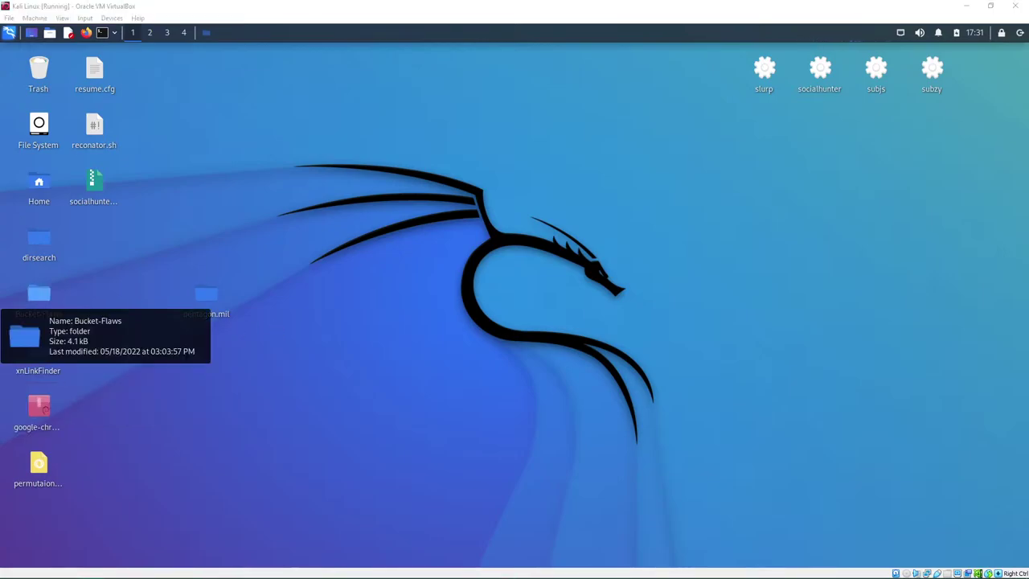
{"action": "mouse_move", "coordinate": [514, 574]}
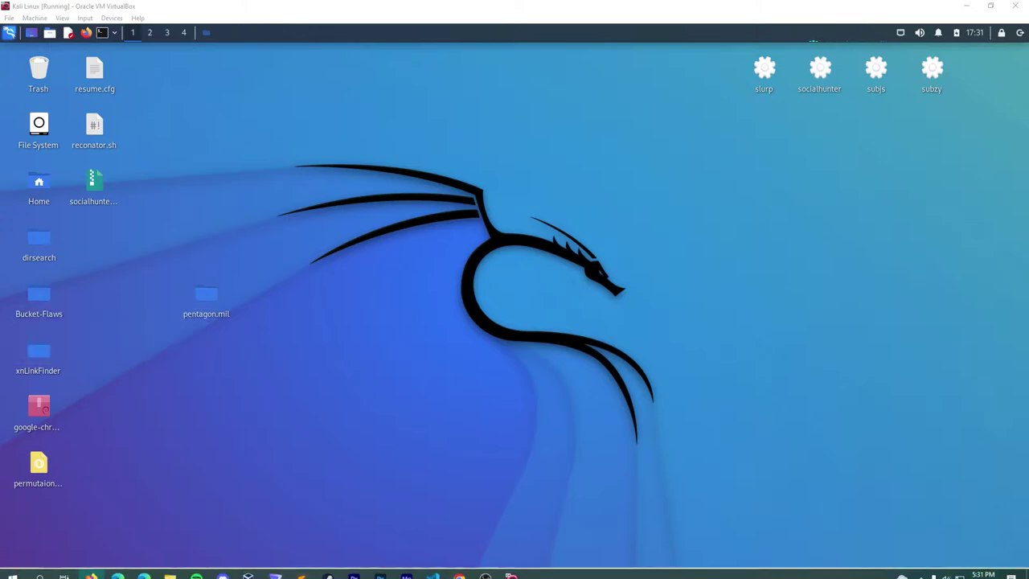
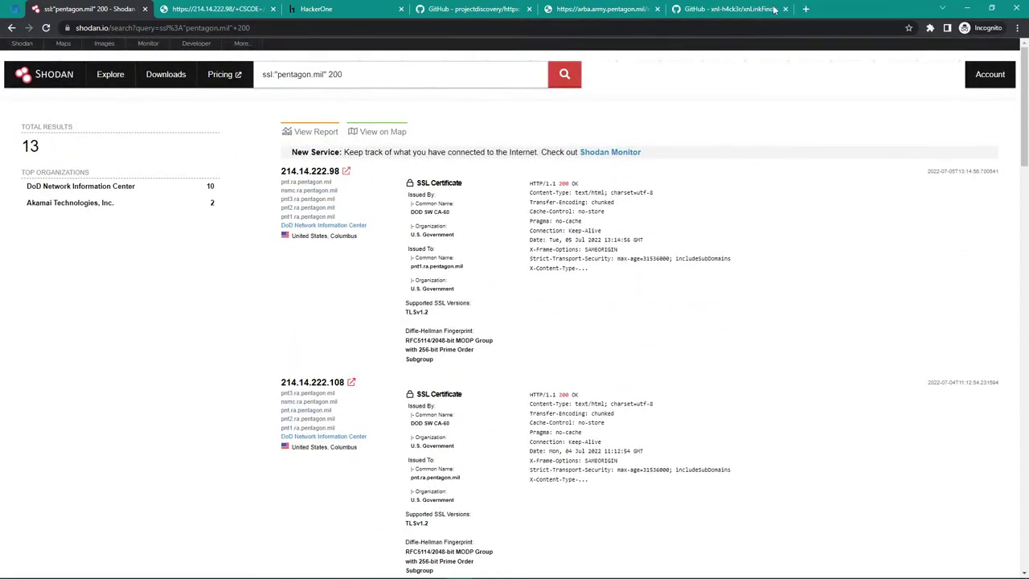
- Bring the Kali Linux VM to the front and open the pentagon.mil desktop folder
{"action": "left_click", "coordinate": [511, 568]}
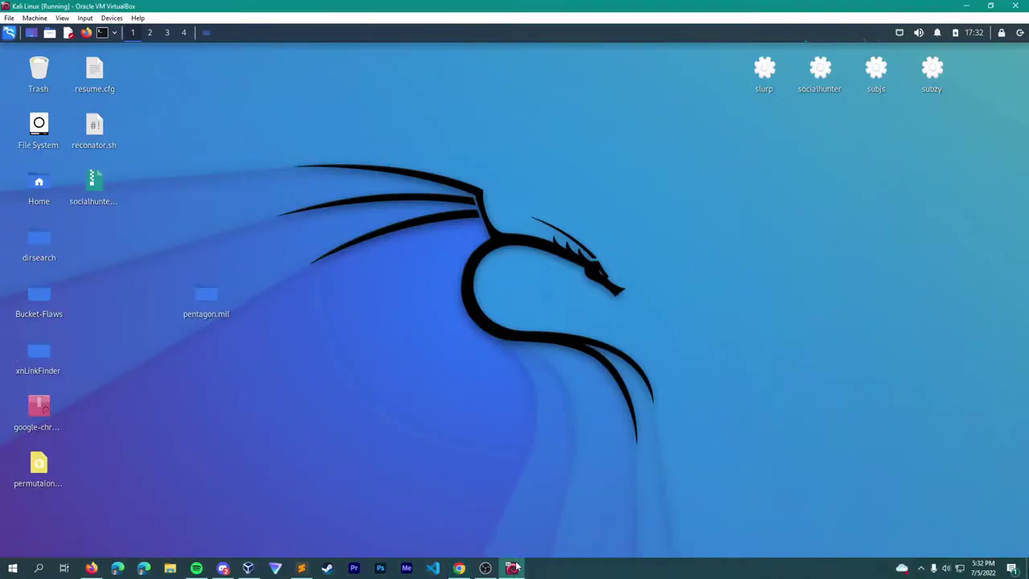
{"action": "double_click", "coordinate": [209, 299]}
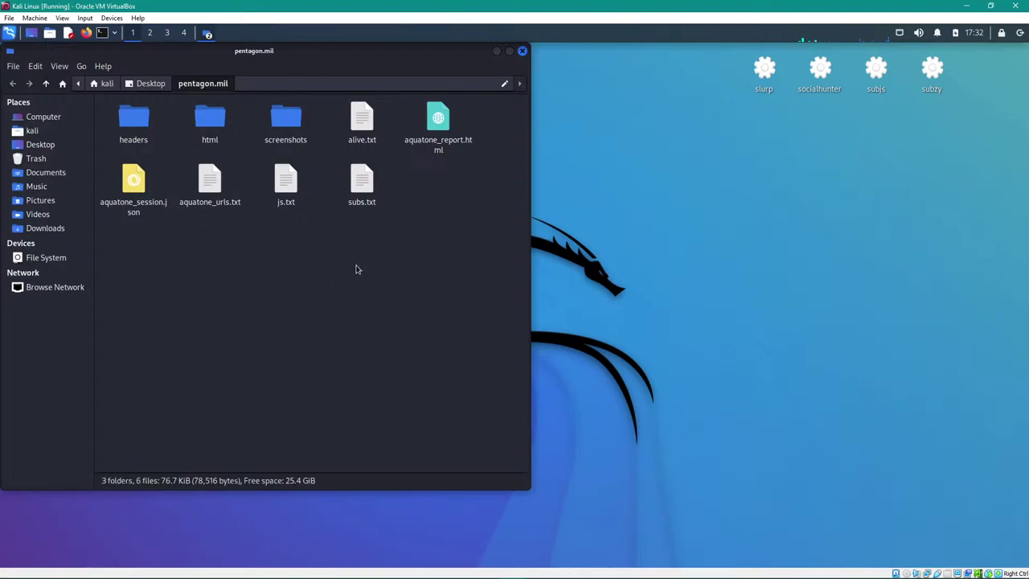
- Create an empty document named shodan.txt in pentagon.mil, then move the Thunar window aside
{"action": "right_click", "coordinate": [368, 263]}
{"action": "mouse_move", "coordinate": [432, 290]}
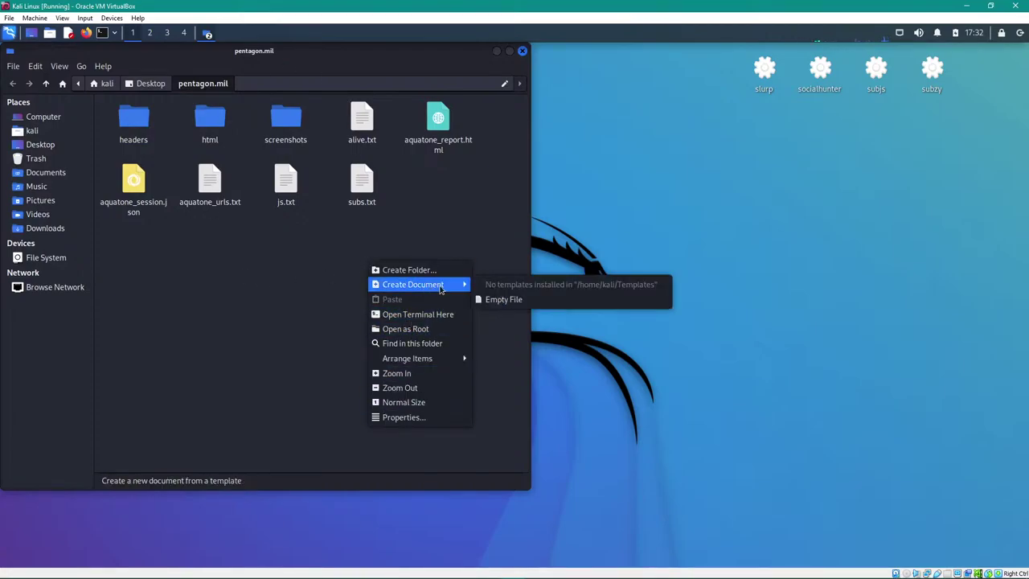
{"action": "left_click", "coordinate": [494, 300]}
{"action": "type", "text": "s"}
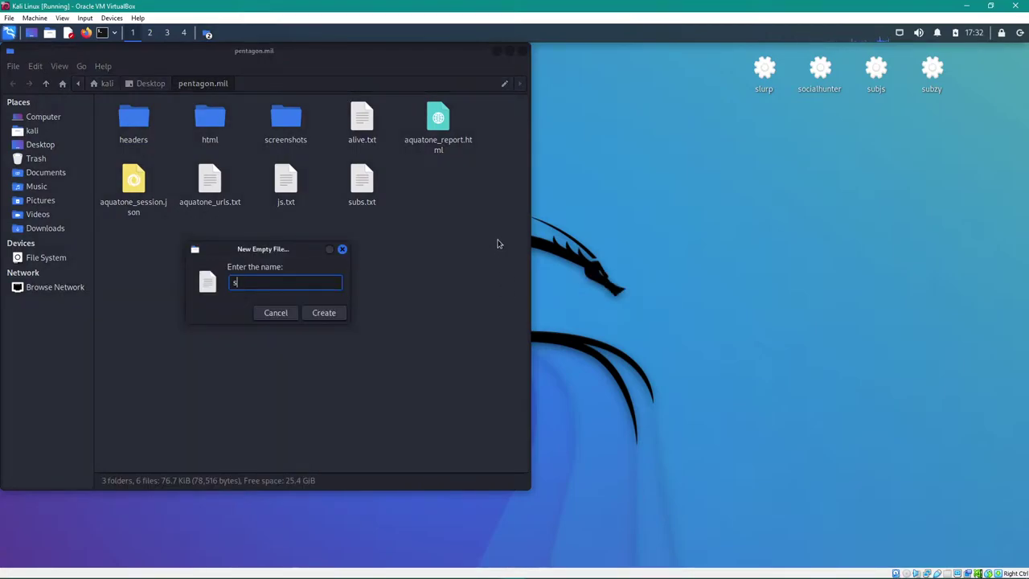
{"action": "type", "text": "hodan.txt"}
{"action": "left_click", "coordinate": [340, 312]}
{"action": "left_click", "coordinate": [391, 271]}
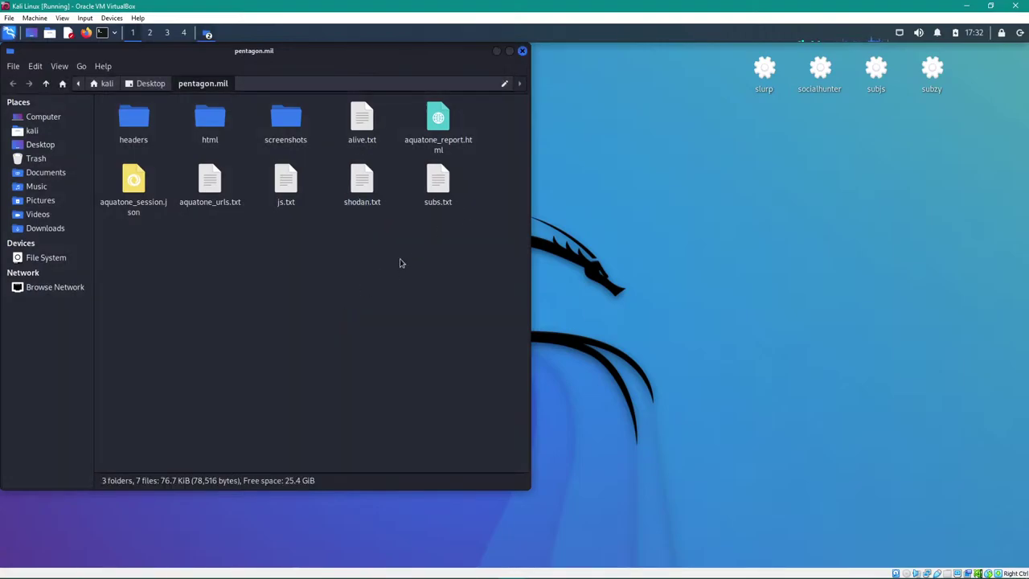
{"action": "left_click_drag", "start_coordinate": [349, 55], "coordinate": [597, 94]}
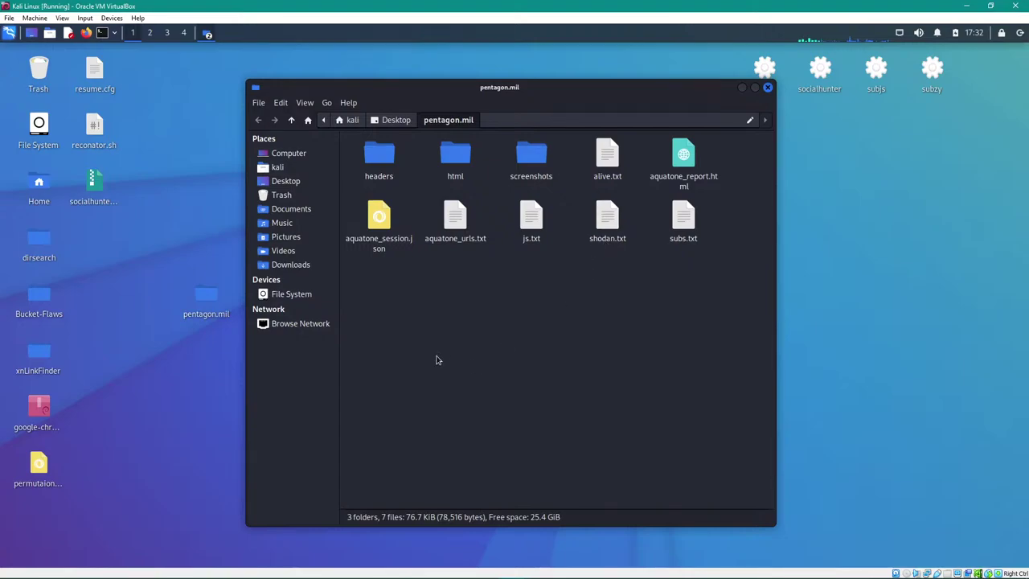
- Launch a terminal in the pentagon.mil folder with Open Terminal Here and reposition it
{"action": "right_click", "coordinate": [511, 360]}
{"action": "left_click", "coordinate": [456, 316]}
{"action": "right_click", "coordinate": [511, 345]}
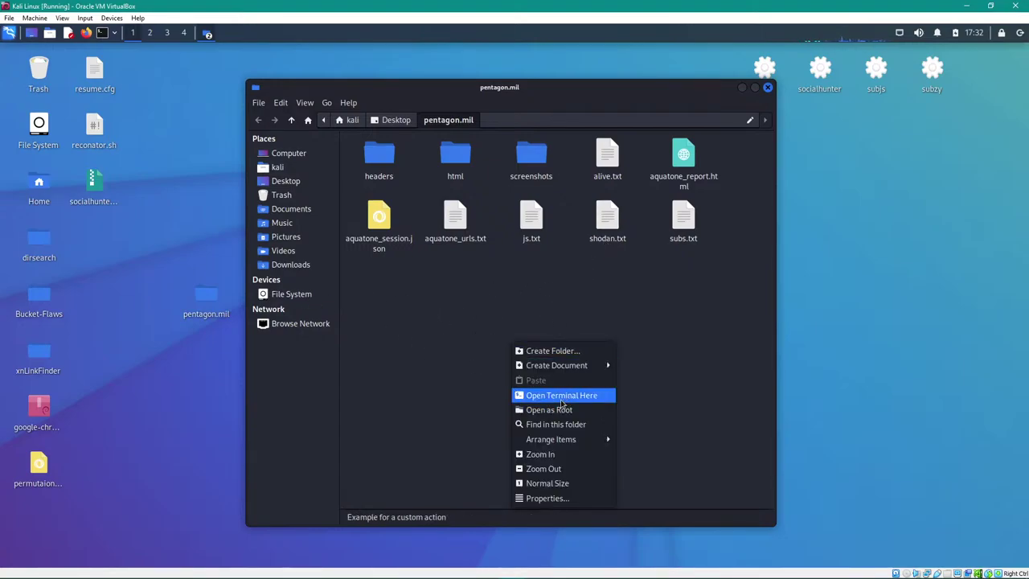
{"action": "left_click", "coordinate": [564, 397]}
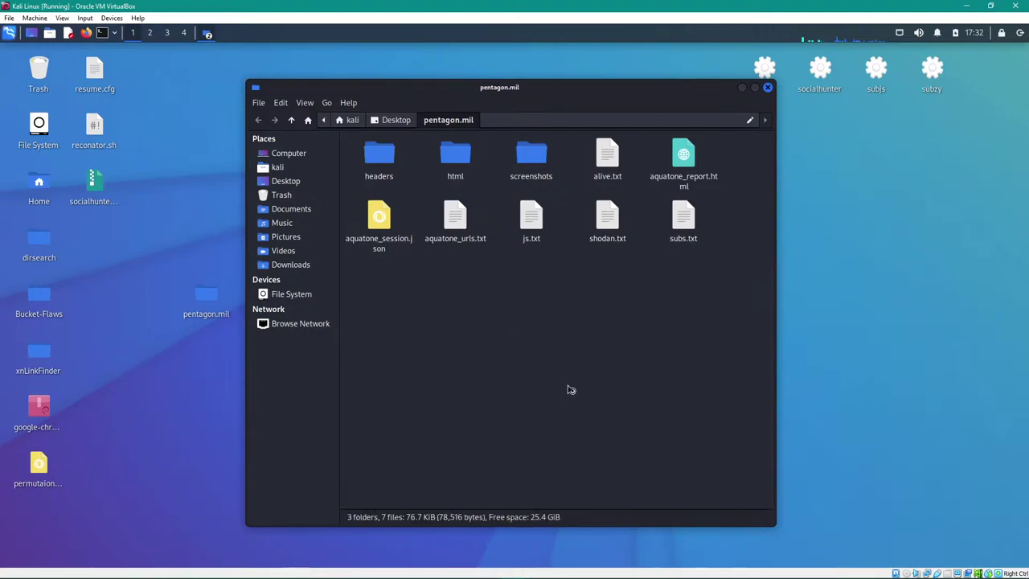
{"action": "left_click_drag", "start_coordinate": [550, 113], "coordinate": [597, 269]}
- Delete the shodan.txt file and close the Thunar window
{"action": "left_click", "coordinate": [609, 257]}
{"action": "left_click", "coordinate": [607, 218]}
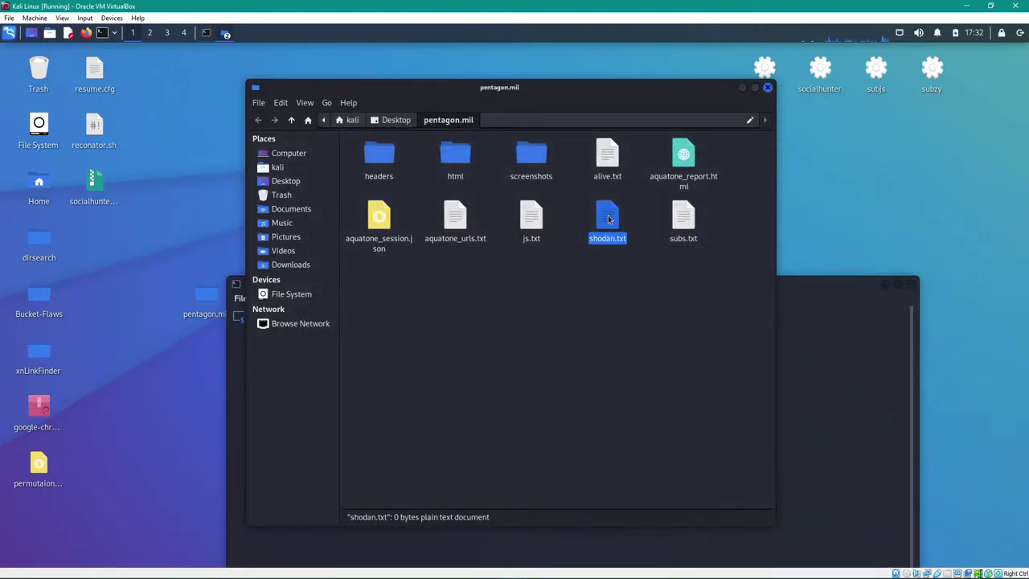
{"action": "key", "text": "Delete"}
{"action": "left_click", "coordinate": [748, 90]}
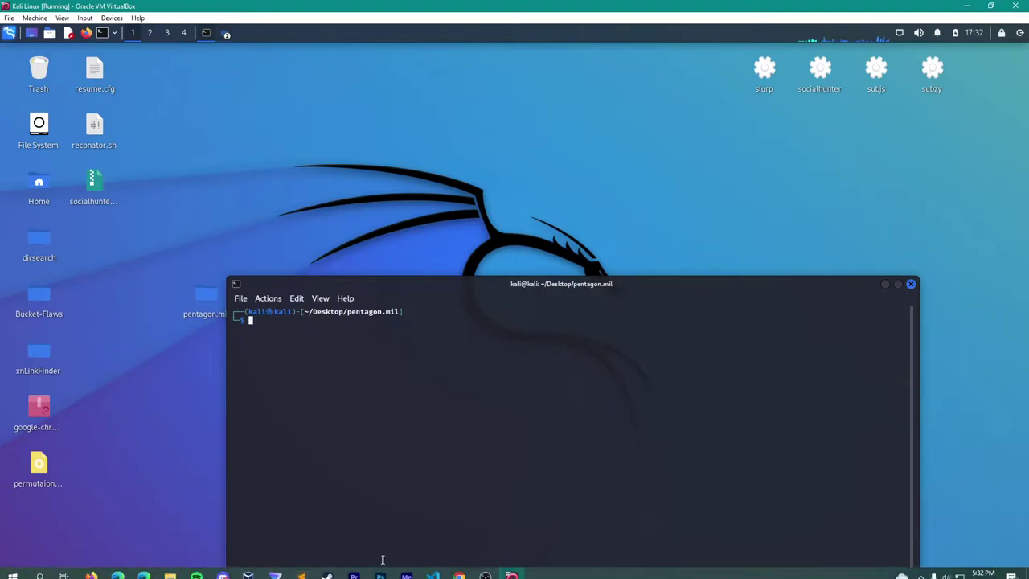
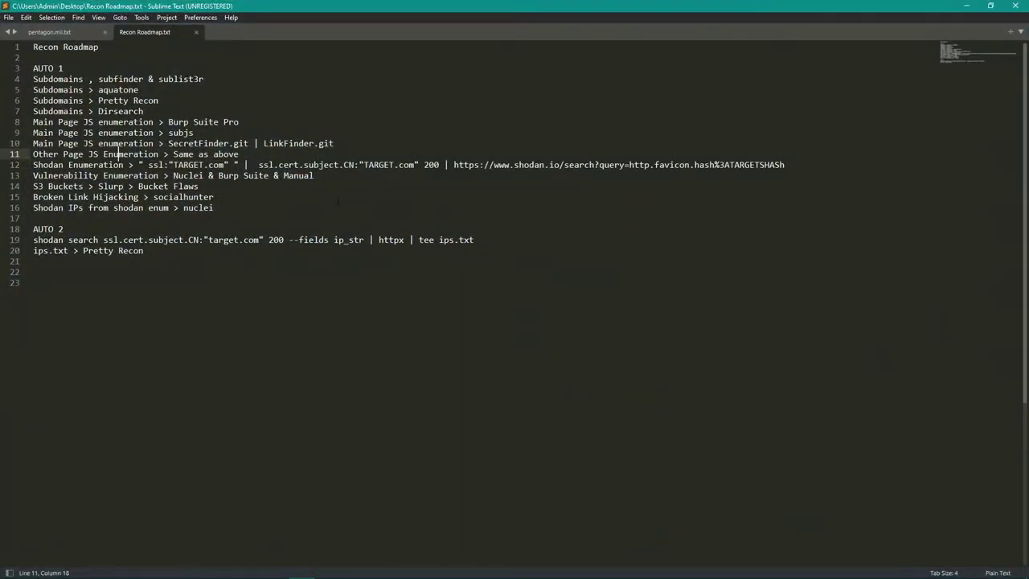
{"action": "left_click_drag", "start_coordinate": [33, 239], "coordinate": [410, 240]}
{"action": "left_click", "coordinate": [254, 240]}
{"action": "left_click_drag", "start_coordinate": [474, 239], "coordinate": [238, 240]}
{"action": "left_click", "coordinate": [369, 239]}
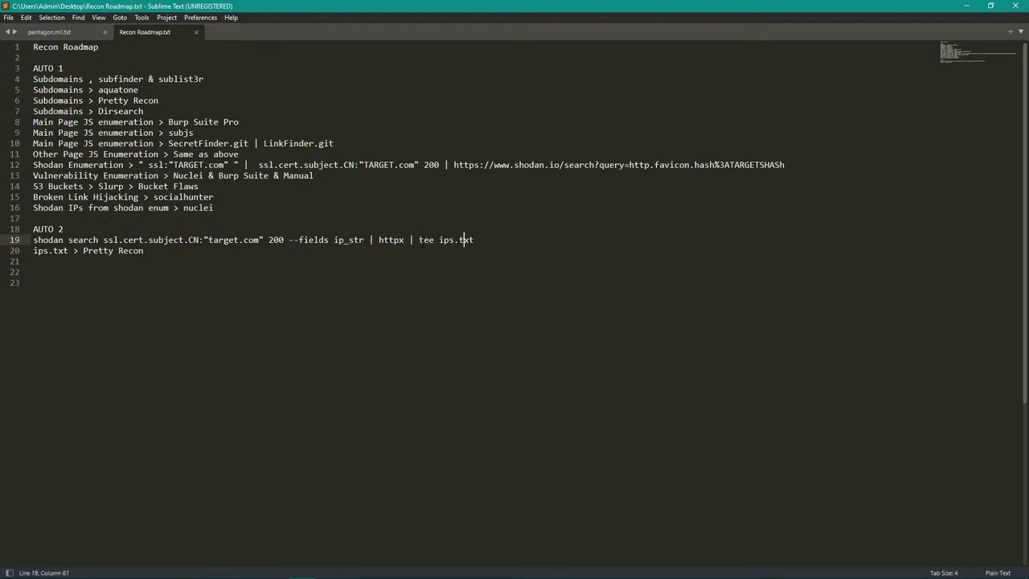
- Select the full shodan search | httpx command line under AUTO 2 in Recon Roadmap.txt
{"action": "left_click_drag", "start_coordinate": [474, 239], "coordinate": [34, 240]}
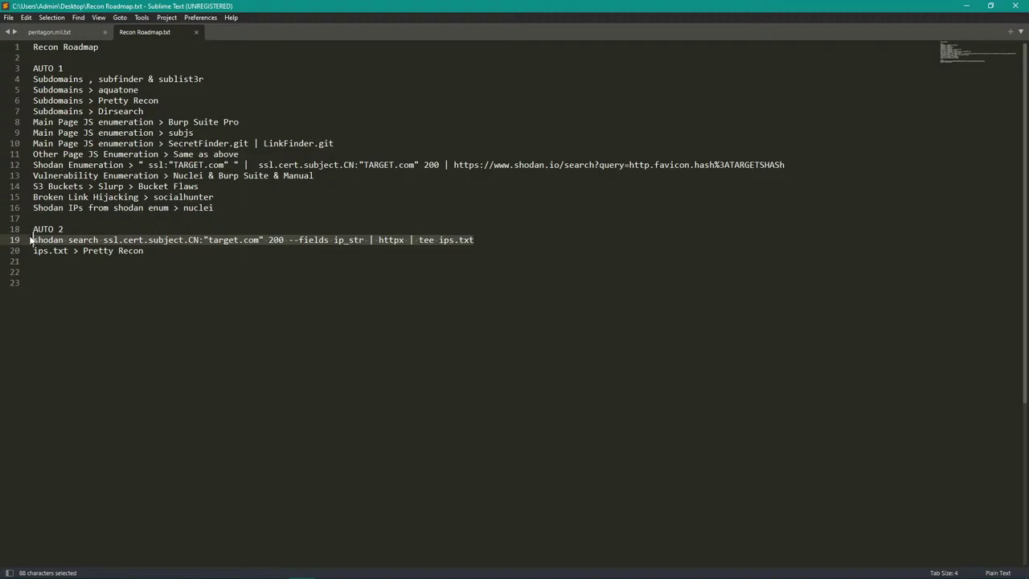
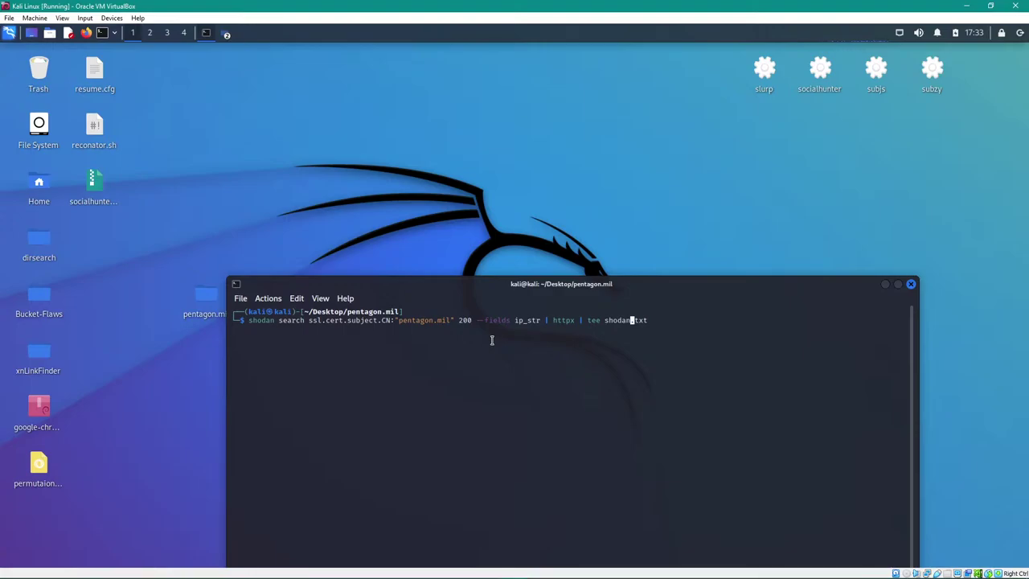
- Move the terminal window up and right while the shodan-to-httpx search writes to shodan.txt
{"action": "left_click_drag", "start_coordinate": [497, 285], "coordinate": [552, 133]}
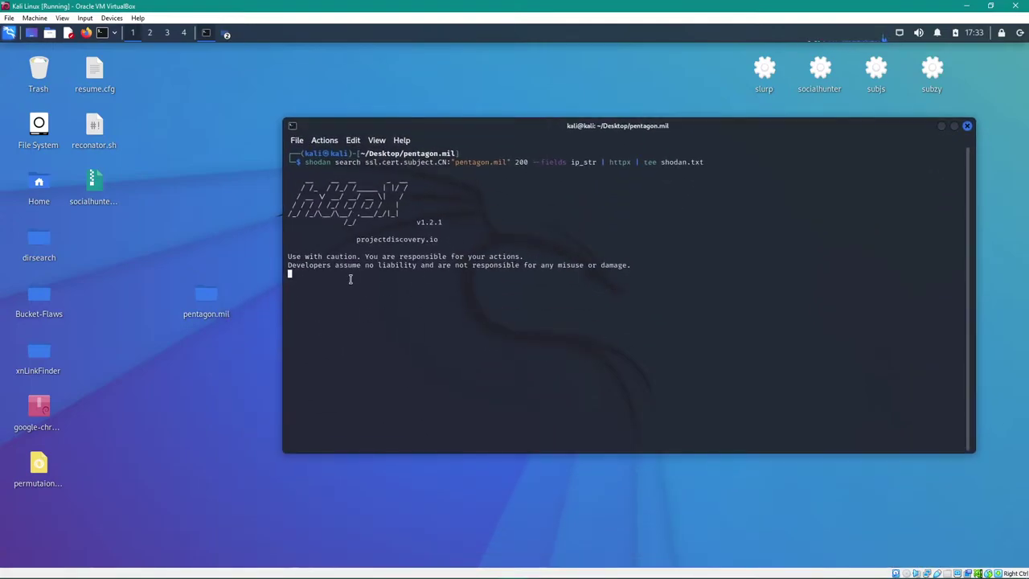
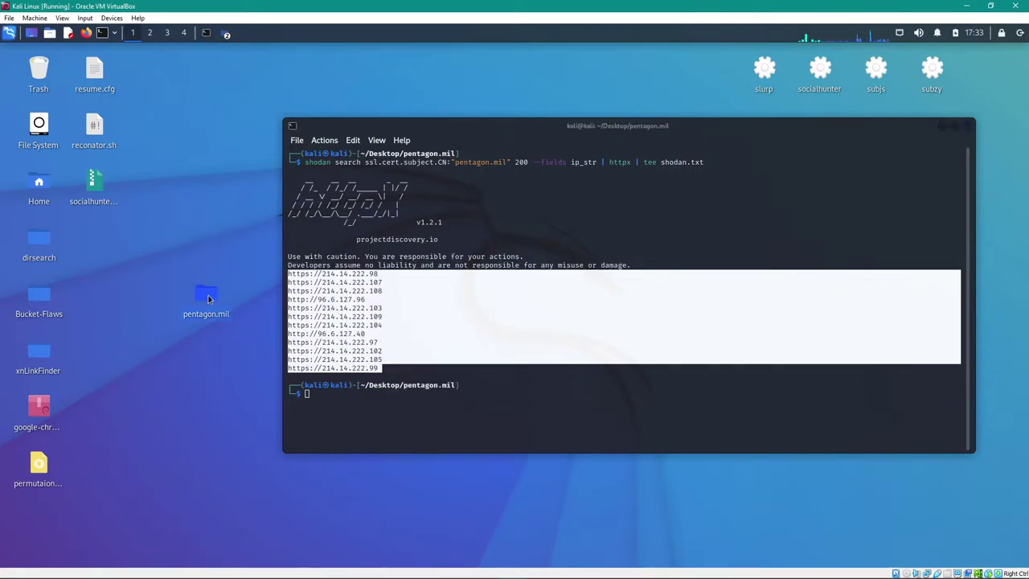
- Open shodan.txt from the pentagon.mil folder in Mousepad and close the folder window
{"action": "double_click", "coordinate": [208, 295]}
{"action": "left_click", "coordinate": [362, 257]}
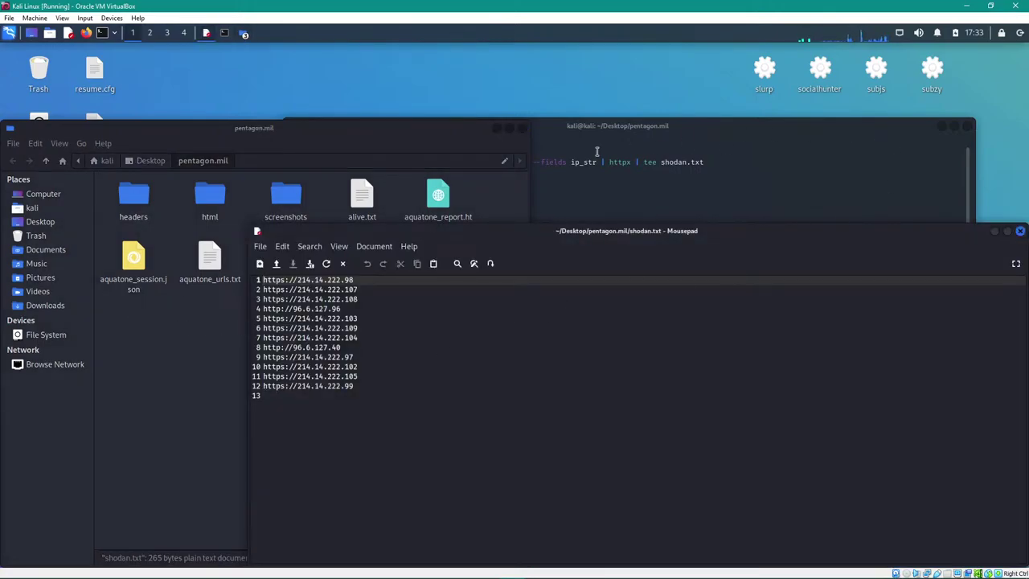
{"action": "left_click", "coordinate": [519, 135]}
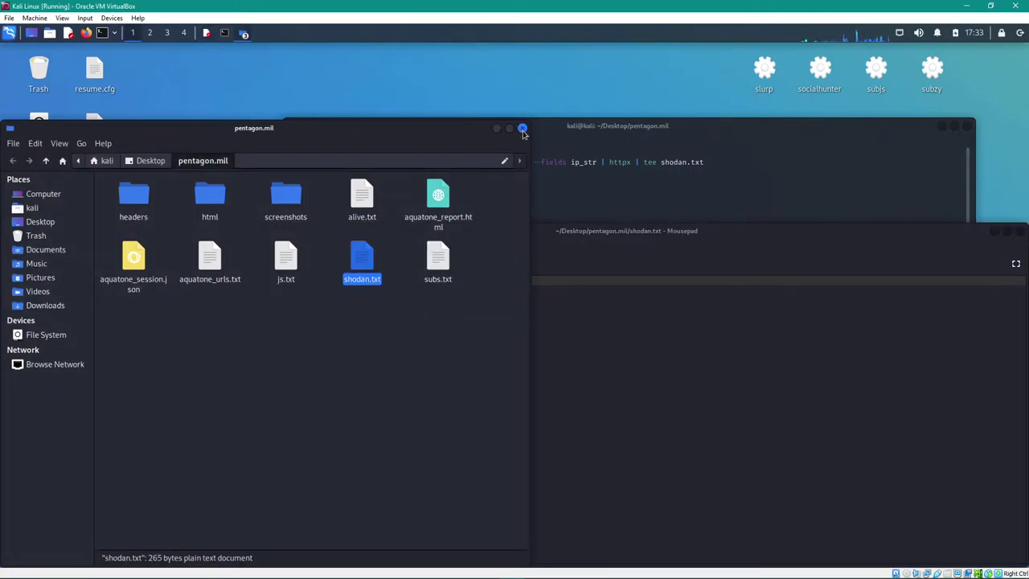
{"action": "left_click", "coordinate": [522, 129]}
{"action": "left_click_drag", "start_coordinate": [531, 233], "coordinate": [485, 203]}
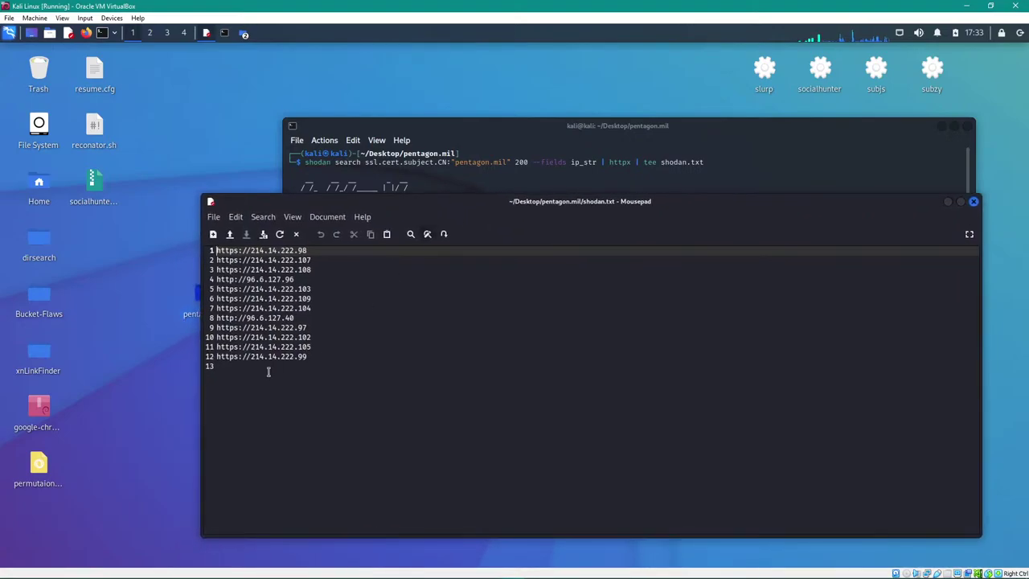
- Review the twelve host URLs in shodan.txt by selecting and deselecting the whole list
{"action": "key", "text": "ctrl+a"}
{"action": "left_click", "coordinate": [457, 333]}
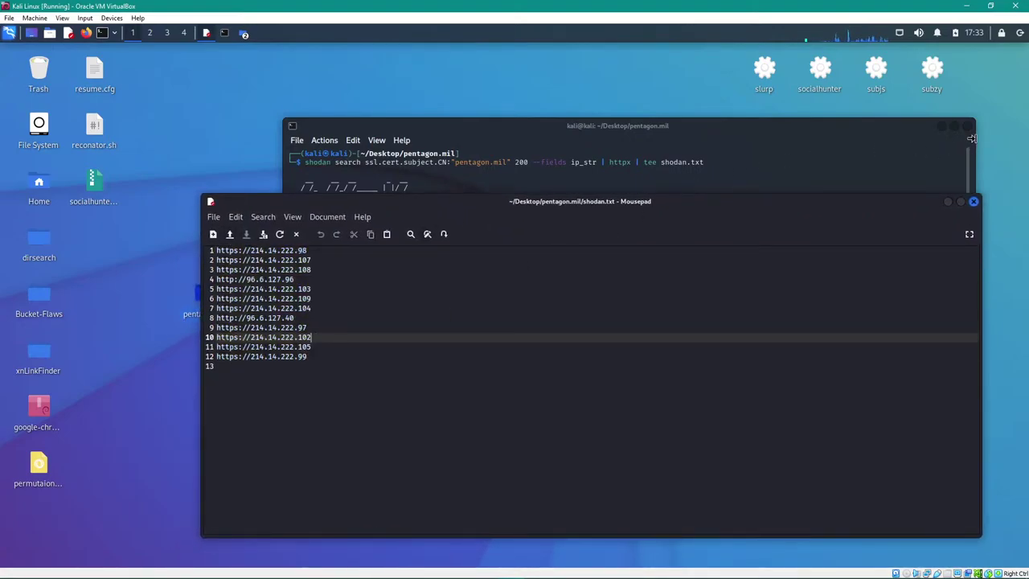
{"action": "left_click", "coordinate": [320, 351]}
{"action": "key", "text": "ctrl+a"}
{"action": "left_click", "coordinate": [390, 342]}
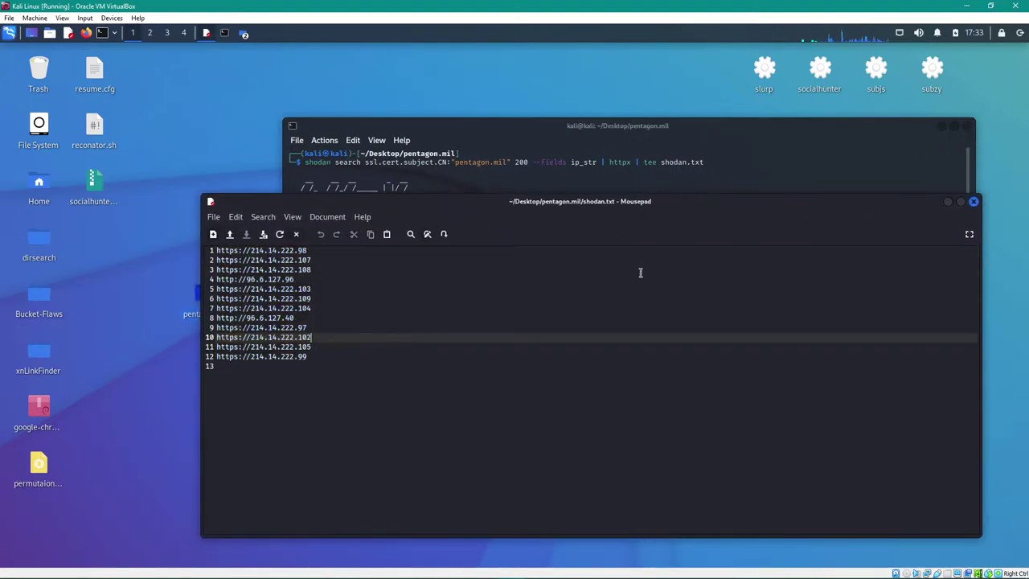
- Close the terminal, place the pentagon.mil icon beside dirsearch, and close shodan.txt
{"action": "left_click", "coordinate": [968, 129]}
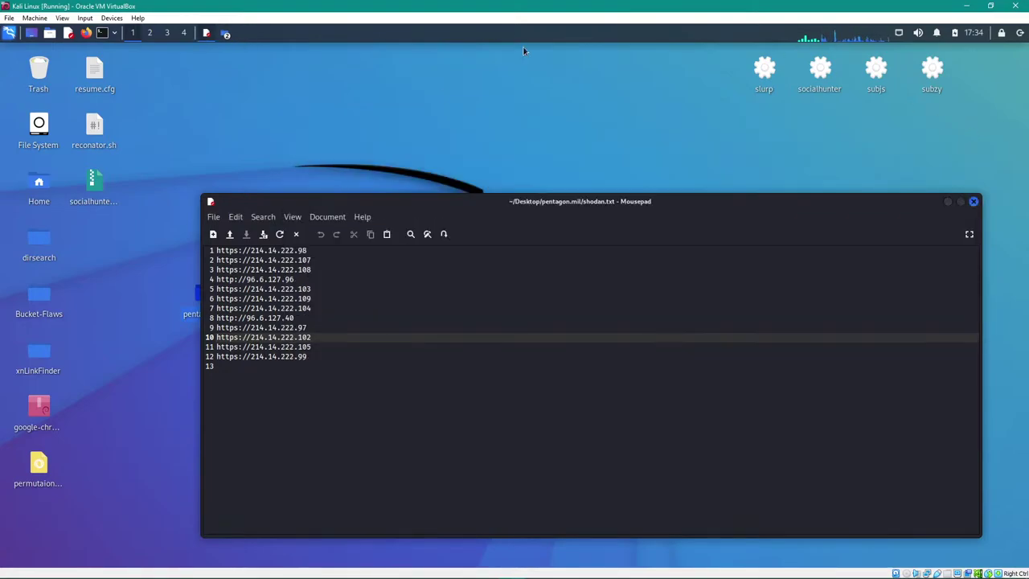
{"action": "left_click_drag", "start_coordinate": [439, 206], "coordinate": [496, 121]}
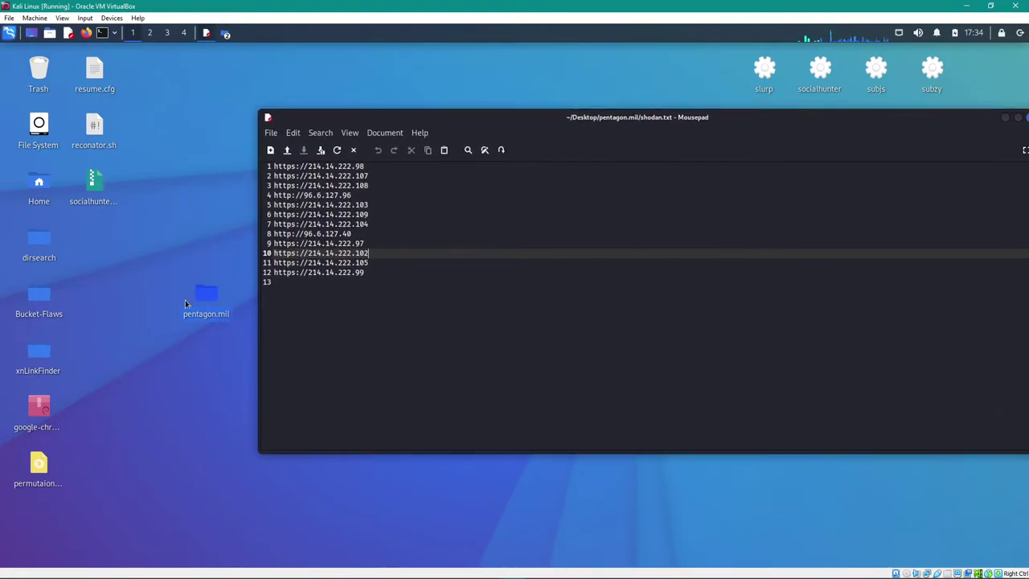
{"action": "left_click_drag", "start_coordinate": [206, 302], "coordinate": [94, 245]}
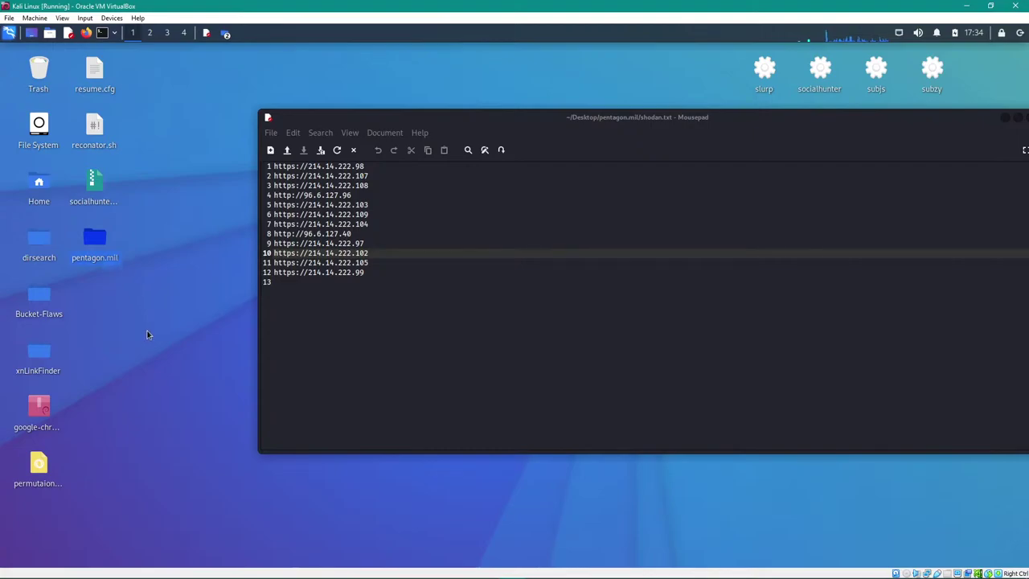
{"action": "mouse_move", "coordinate": [411, 533]}
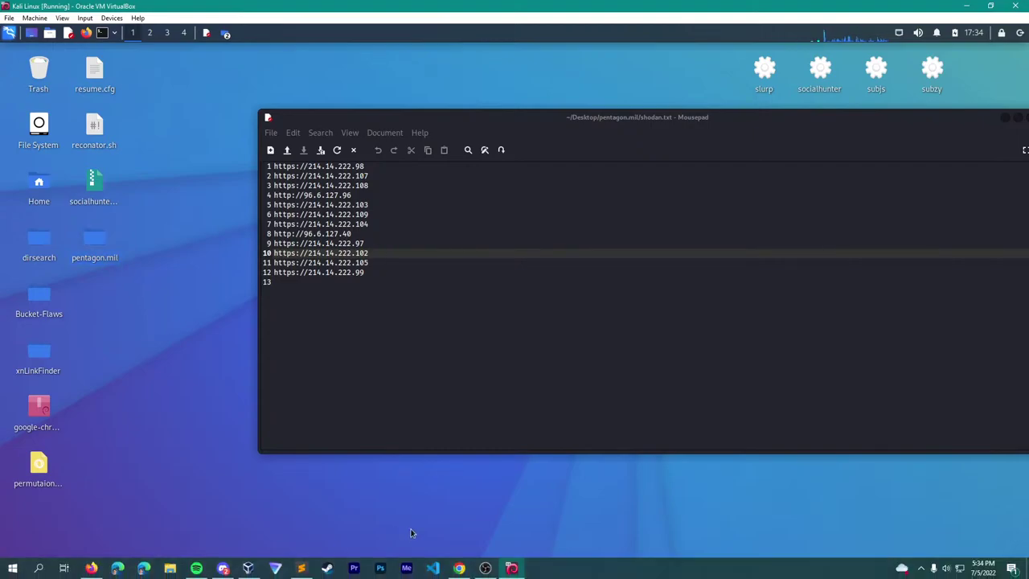
{"action": "left_click", "coordinate": [446, 306]}
{"action": "left_click_drag", "start_coordinate": [988, 122], "coordinate": [920, 126]}
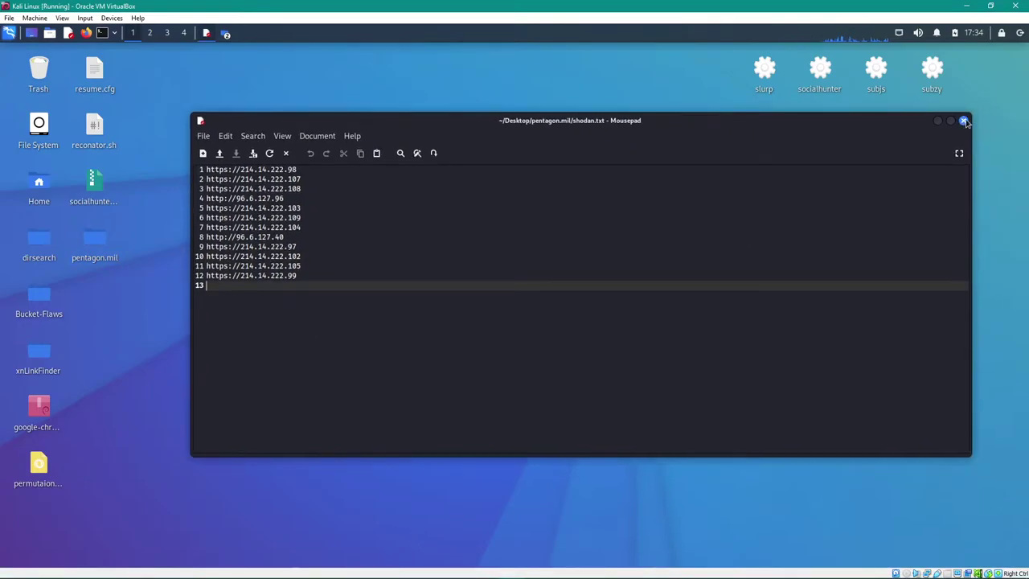
{"action": "left_click", "coordinate": [965, 121]}
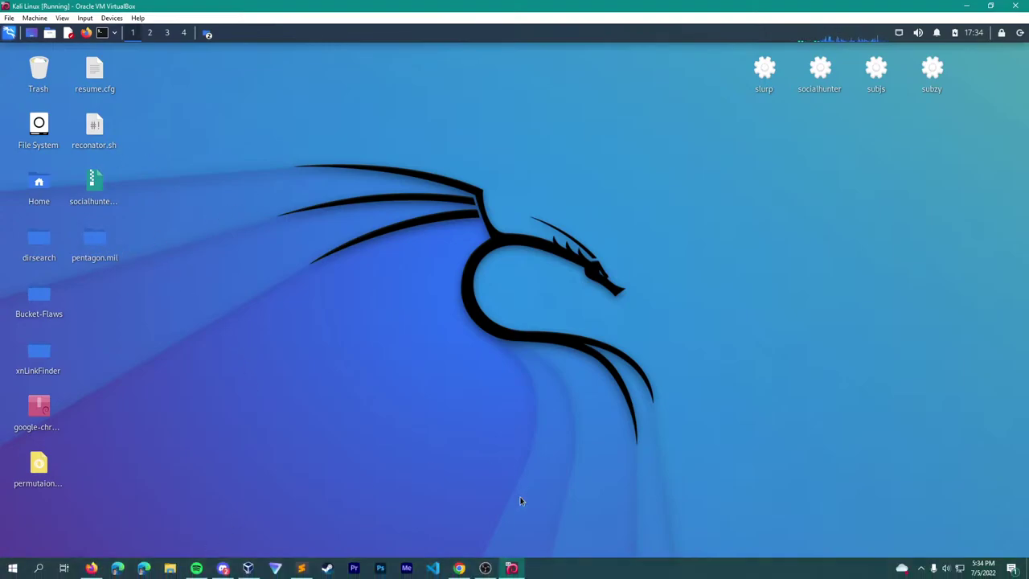
- Move shodan.txt from the pentagon.mil folder onto the desktop
{"action": "double_click", "coordinate": [101, 241]}
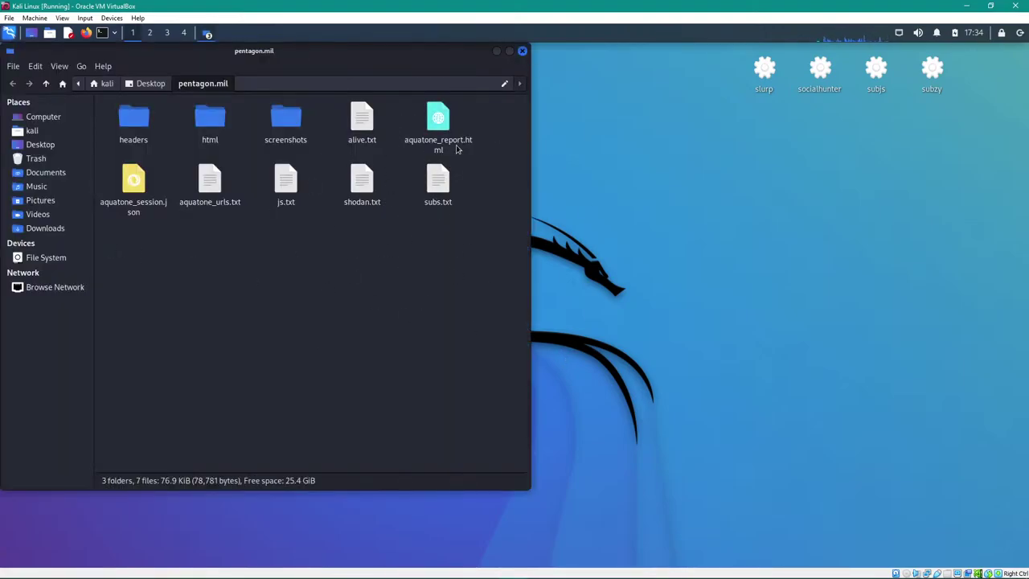
{"action": "left_click", "coordinate": [133, 121]}
{"action": "left_click", "coordinate": [206, 259]}
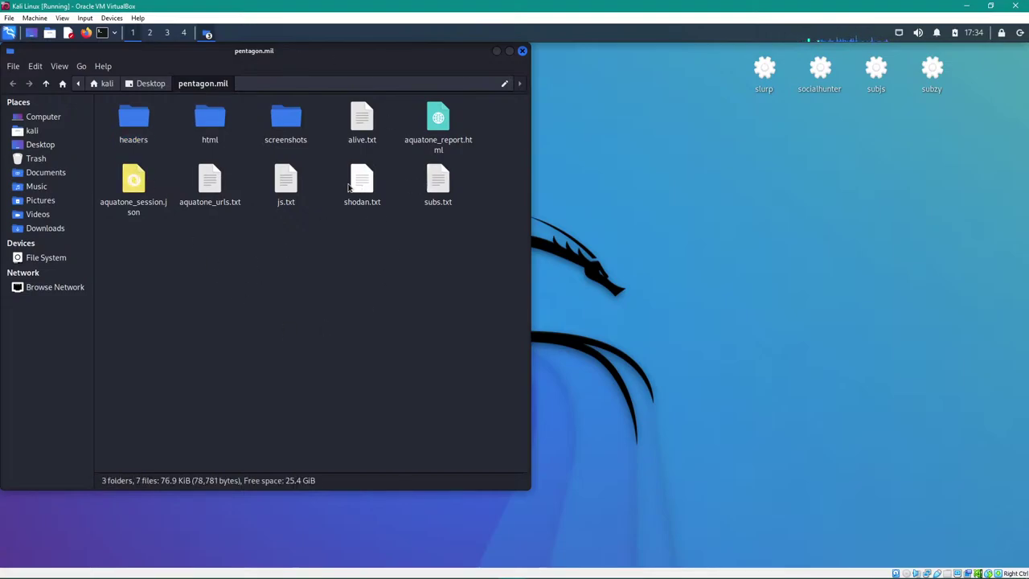
{"action": "left_click_drag", "start_coordinate": [359, 182], "coordinate": [703, 302]}
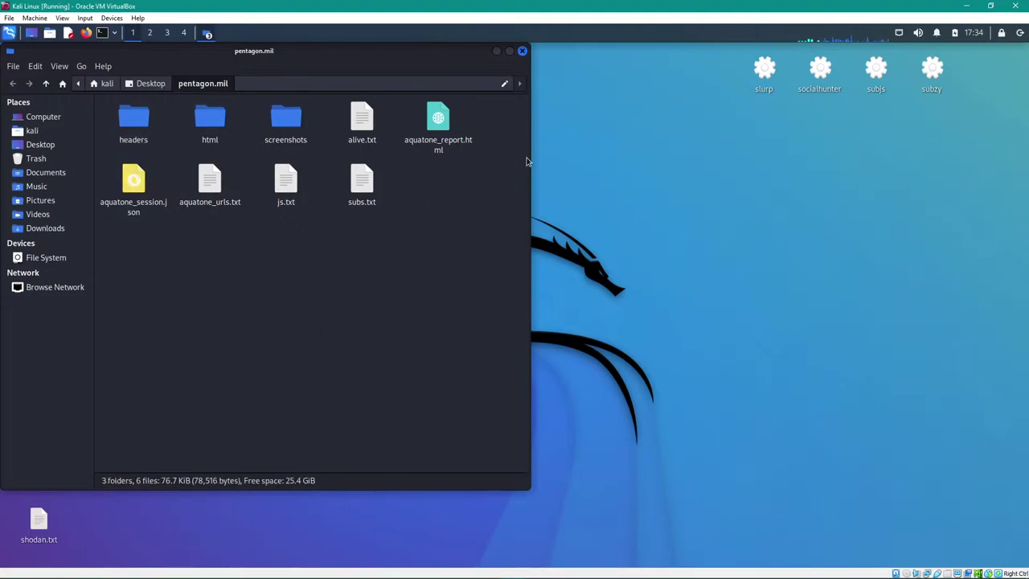
- Select all items in pentagon.mil, then minimize the folder window
{"action": "left_click_drag", "start_coordinate": [338, 62], "coordinate": [711, 110]}
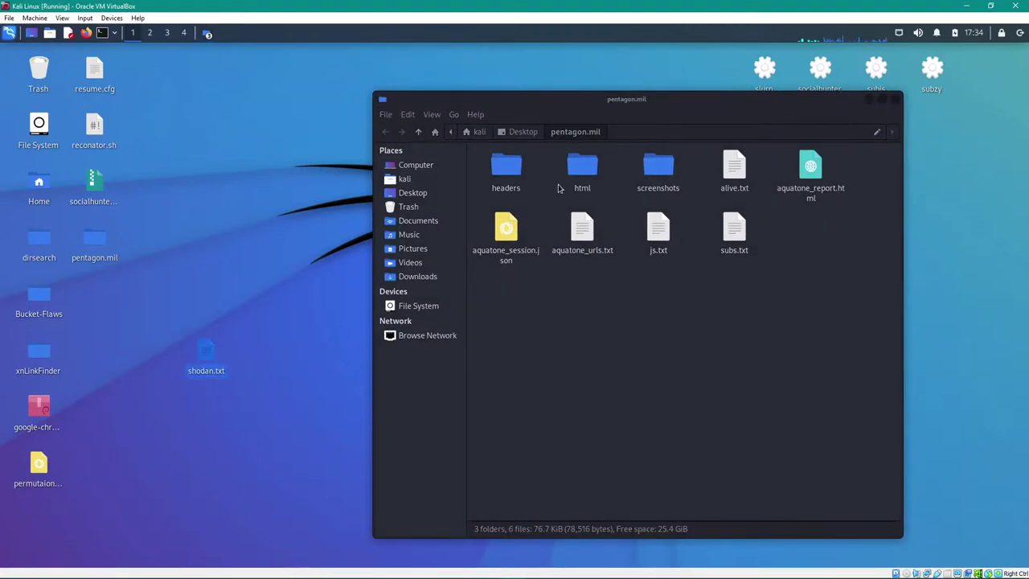
{"action": "left_click_drag", "start_coordinate": [873, 191], "coordinate": [524, 152]}
{"action": "key", "text": "ctrl+a"}
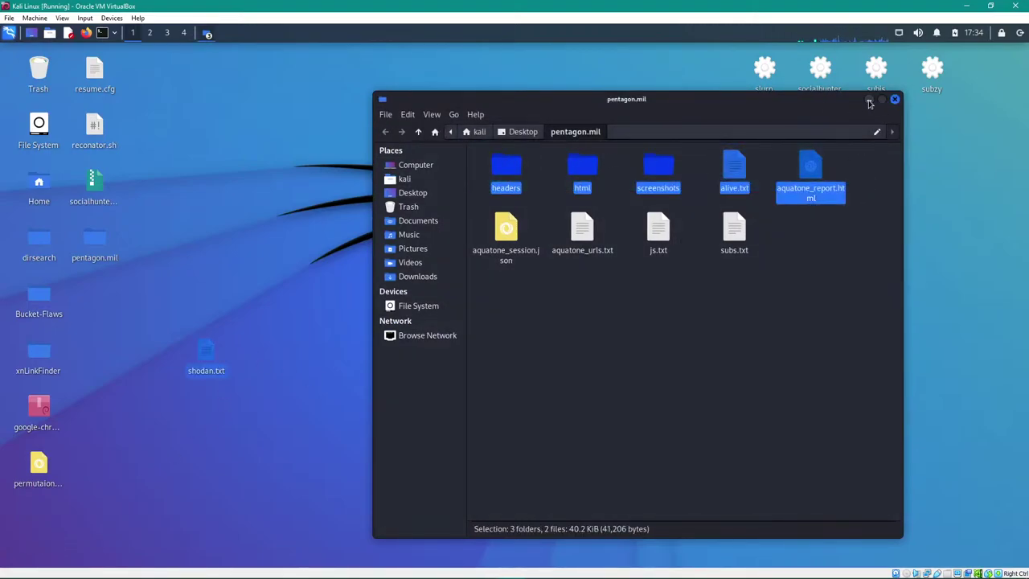
{"action": "left_click", "coordinate": [868, 99]}
- Open a terminal in the Desktop folder from the desktop's context menu
{"action": "right_click", "coordinate": [329, 354]}
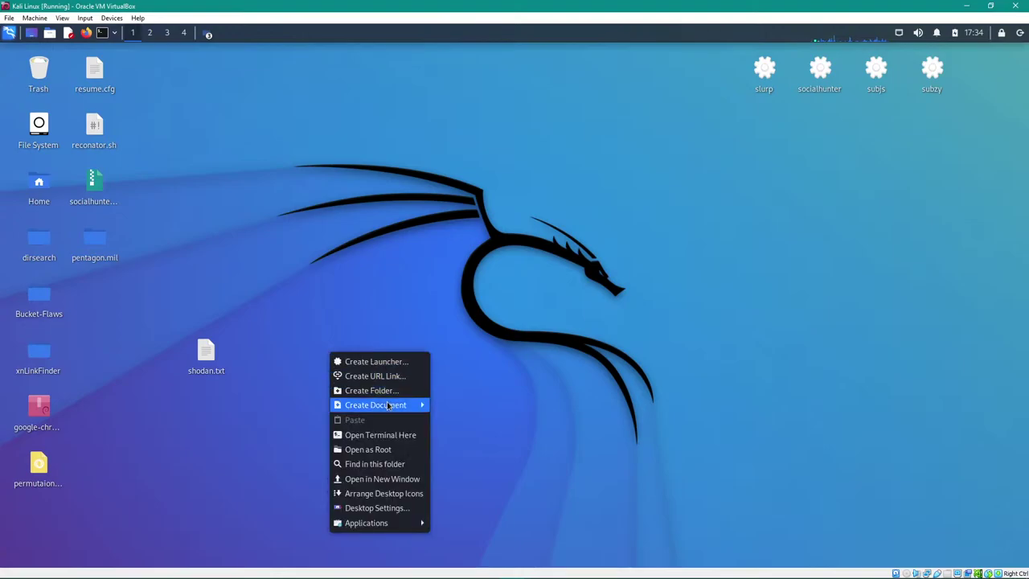
{"action": "left_click", "coordinate": [374, 434]}
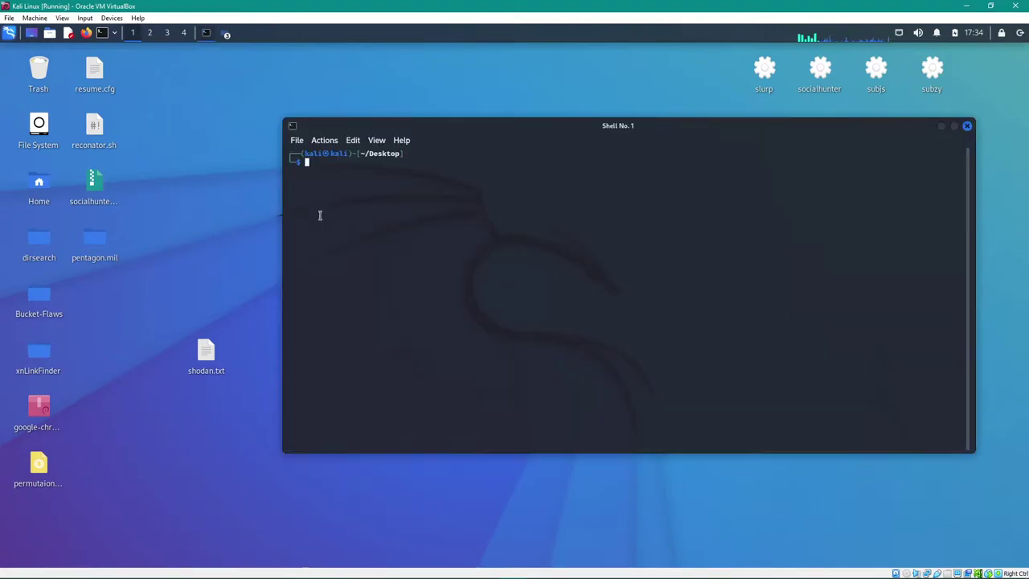
{"action": "left_click_drag", "start_coordinate": [426, 131], "coordinate": [431, 135]}
- Run cat shodan.txt piped into aquatone to screenshot the hosts, then clear the terminal
{"action": "type", "text": "cat shoda"}
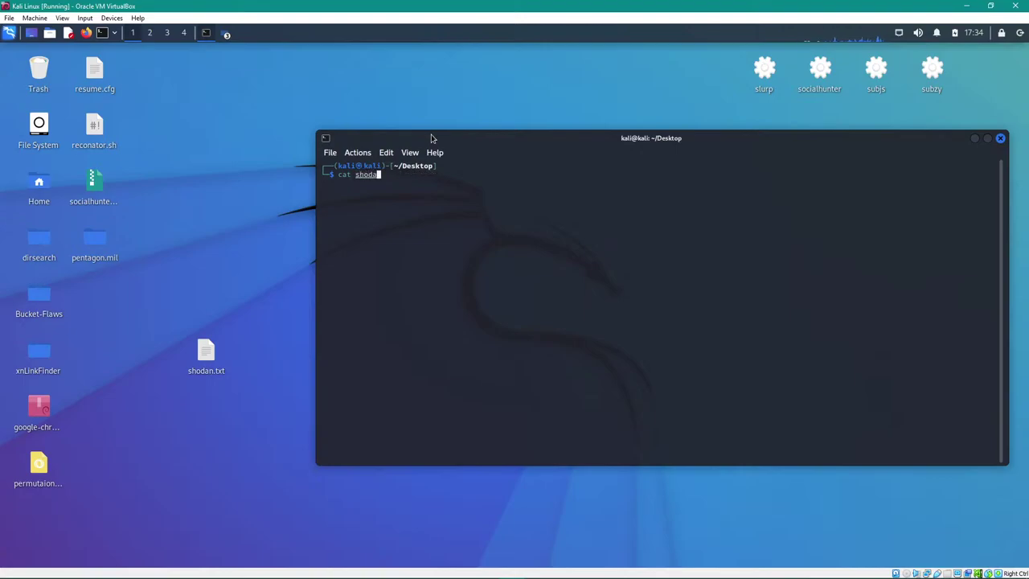
{"action": "key", "text": "Tab"}
{"action": "type", "text": "| httpx"}
{"action": "type", "text": "one"}
{"action": "key", "text": "Return"}
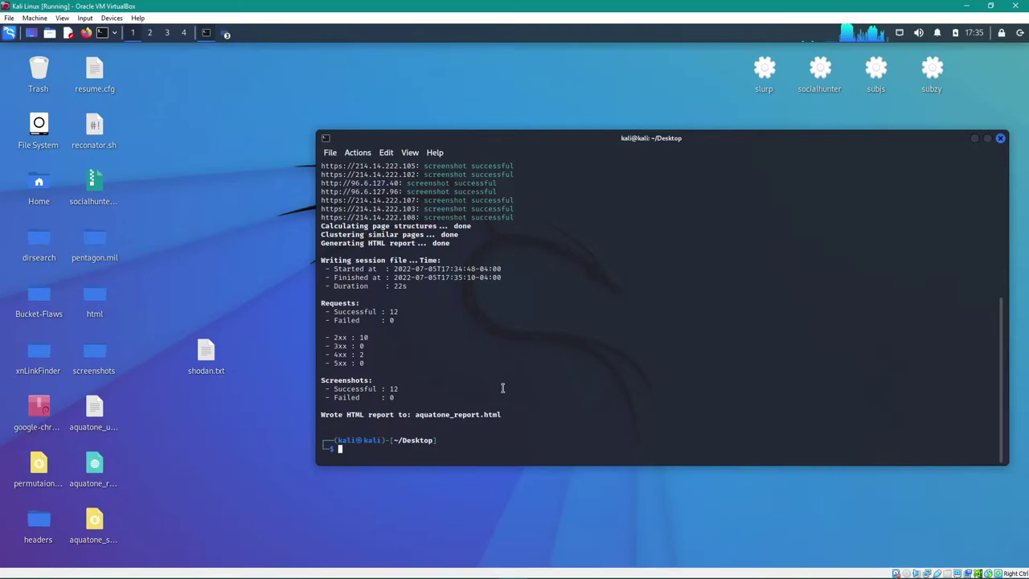
{"action": "type", "text": "clear"}
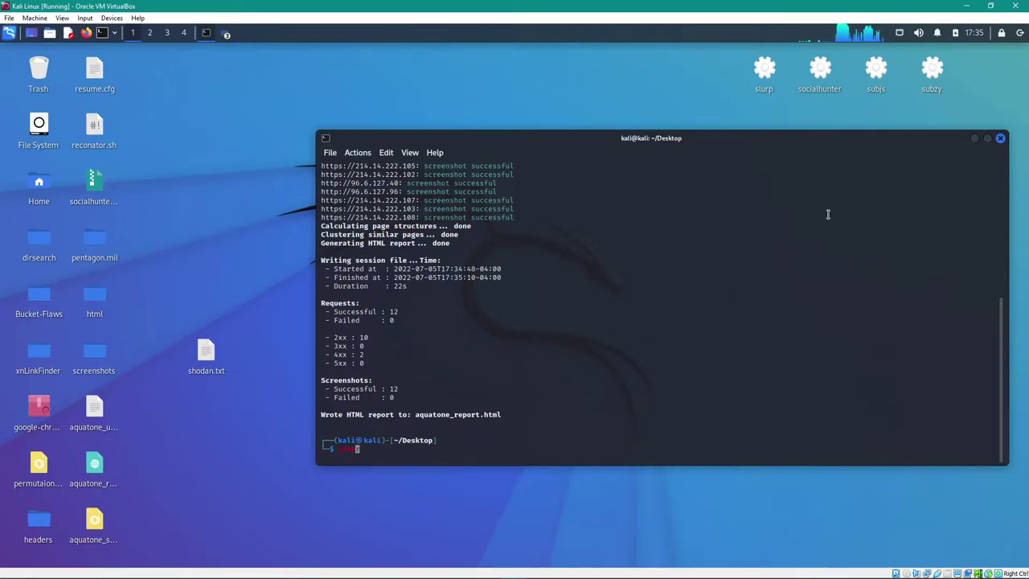
{"action": "key", "text": "Return"}
- Close the terminal and open aquatone_report.html in Google Chrome
{"action": "left_click", "coordinate": [999, 138]}
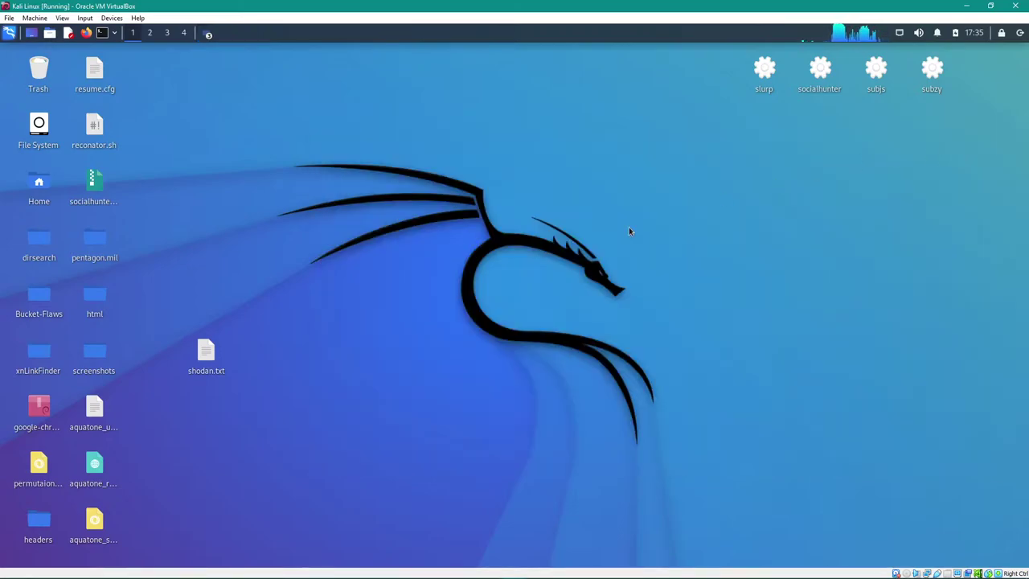
{"action": "left_click_drag", "start_coordinate": [94, 462], "coordinate": [430, 301]}
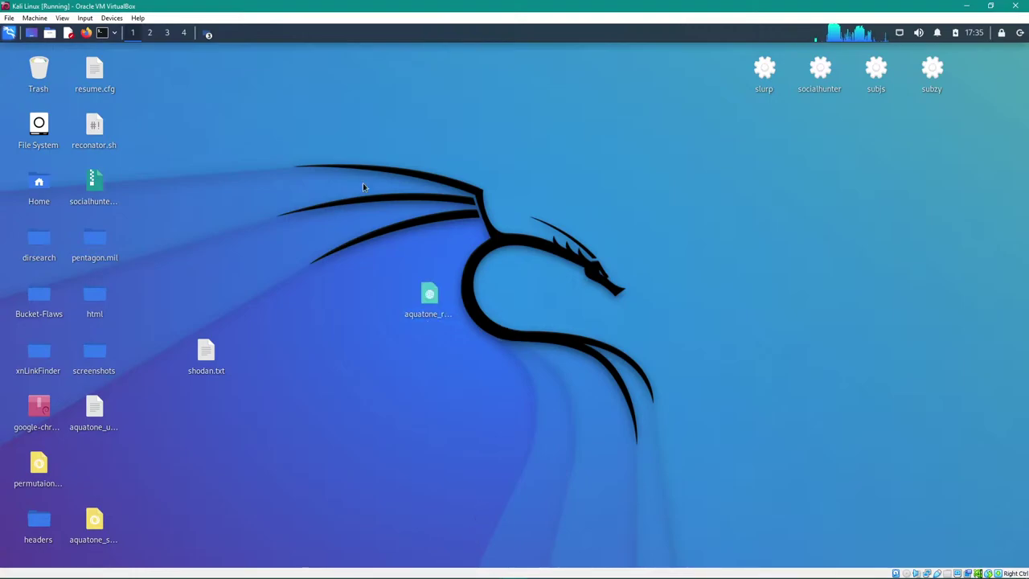
{"action": "right_click", "coordinate": [422, 294]}
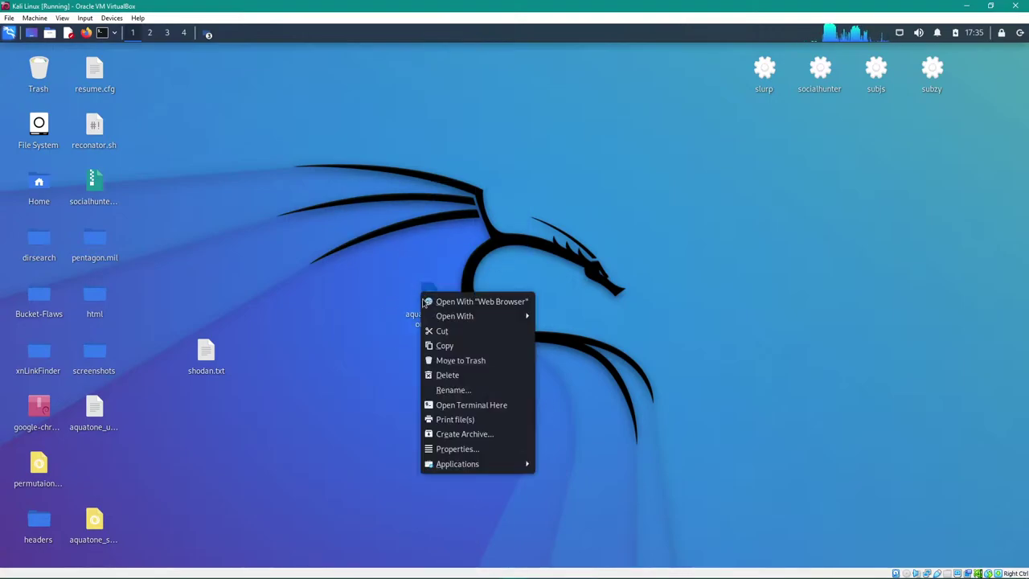
{"action": "mouse_move", "coordinate": [473, 318]}
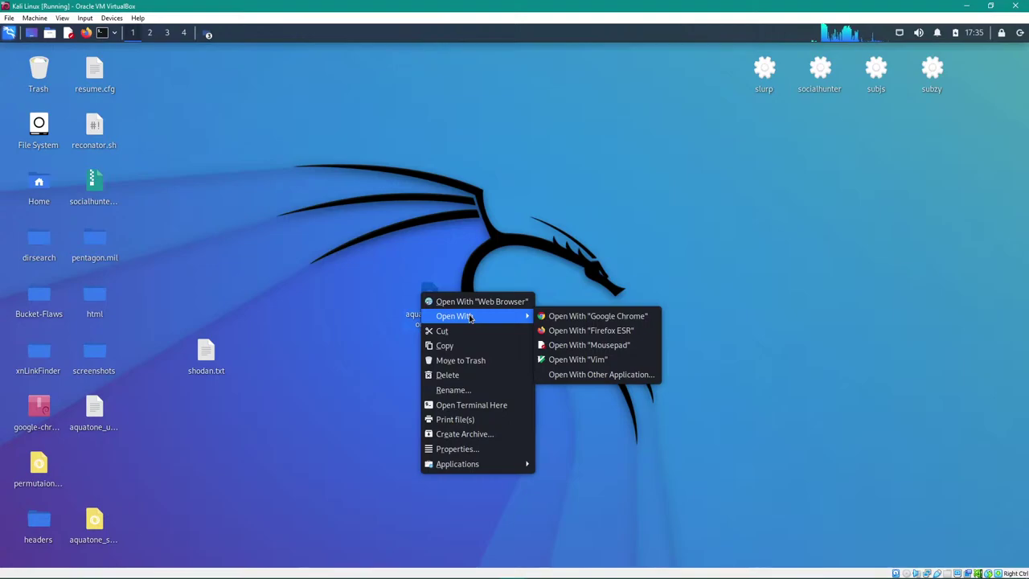
{"action": "left_click", "coordinate": [566, 316]}
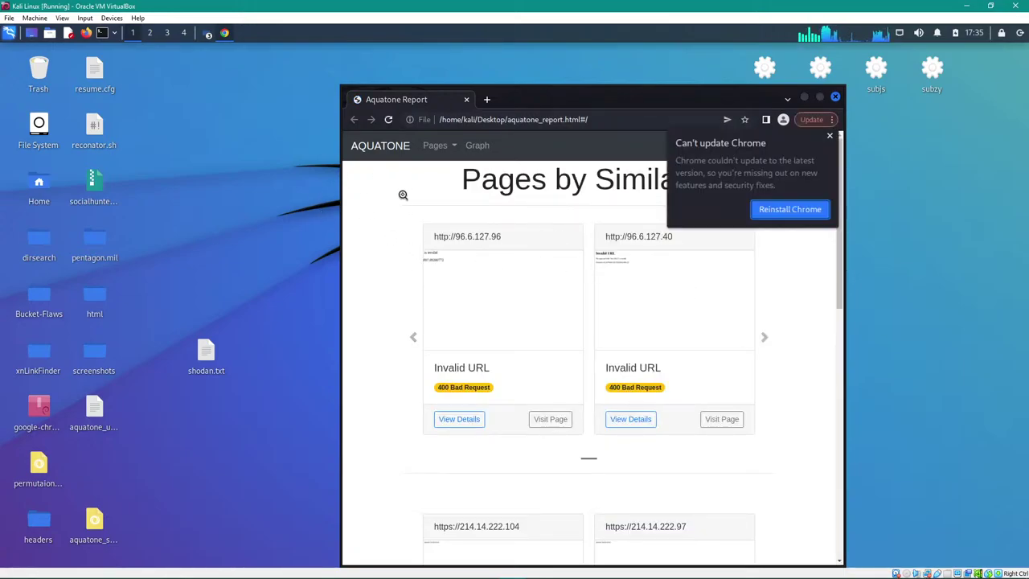
- Dismiss the Chrome update warning and scroll down through the report's host cards
{"action": "left_click", "coordinate": [747, 301]}
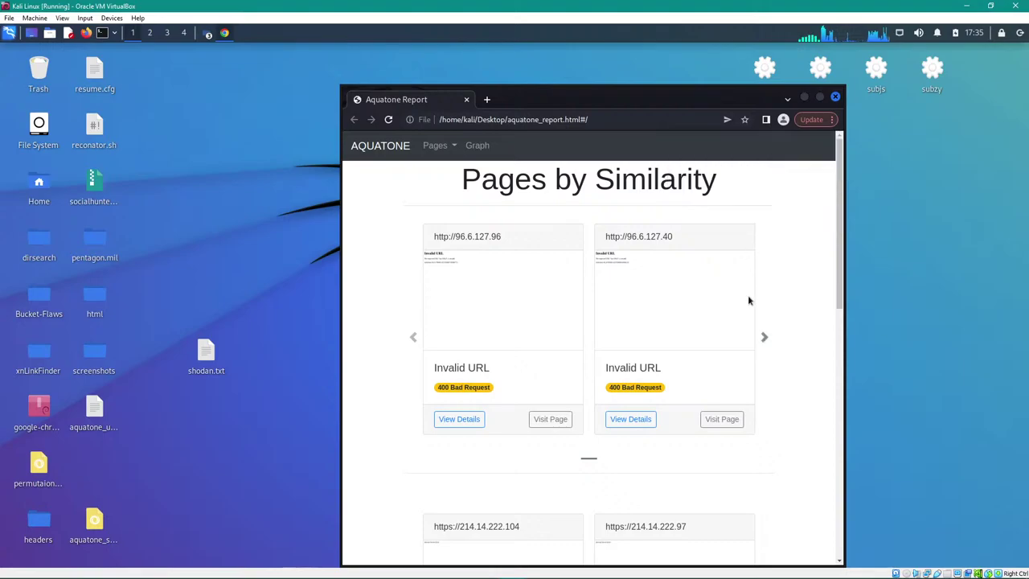
{"action": "scroll", "coordinate": [800, 271], "scroll_direction": "down", "scroll_amount": 1}
{"action": "scroll", "coordinate": [794, 281], "scroll_direction": "down", "scroll_amount": 2}
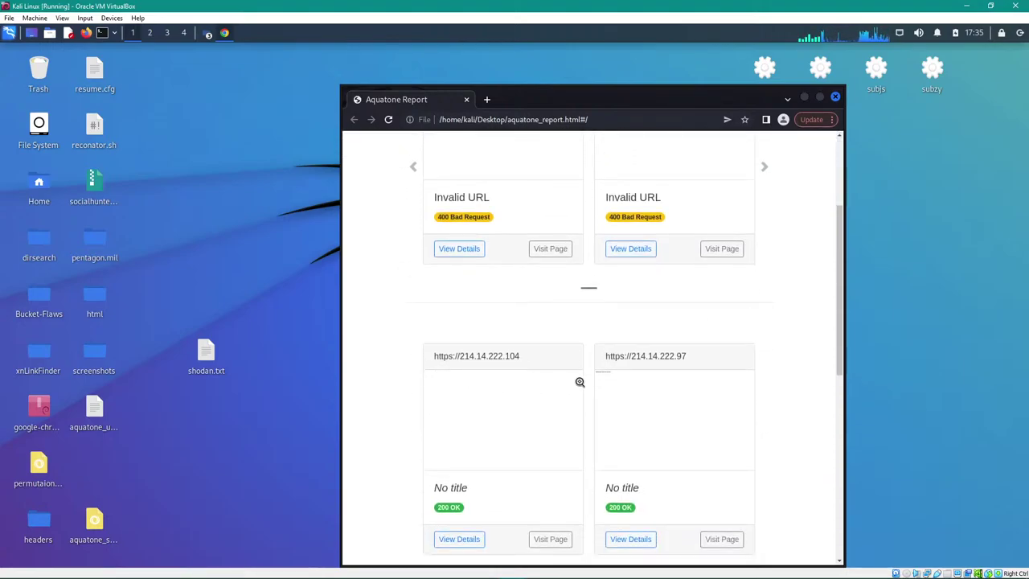
{"action": "scroll", "coordinate": [772, 333], "scroll_direction": "down", "scroll_amount": 3}
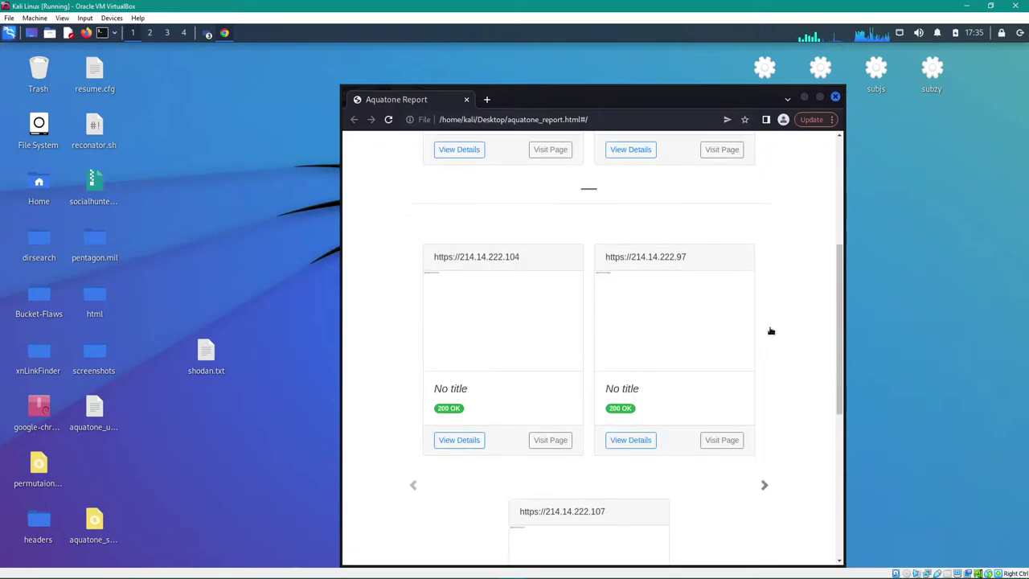
{"action": "scroll", "coordinate": [783, 326], "scroll_direction": "down", "scroll_amount": 3}
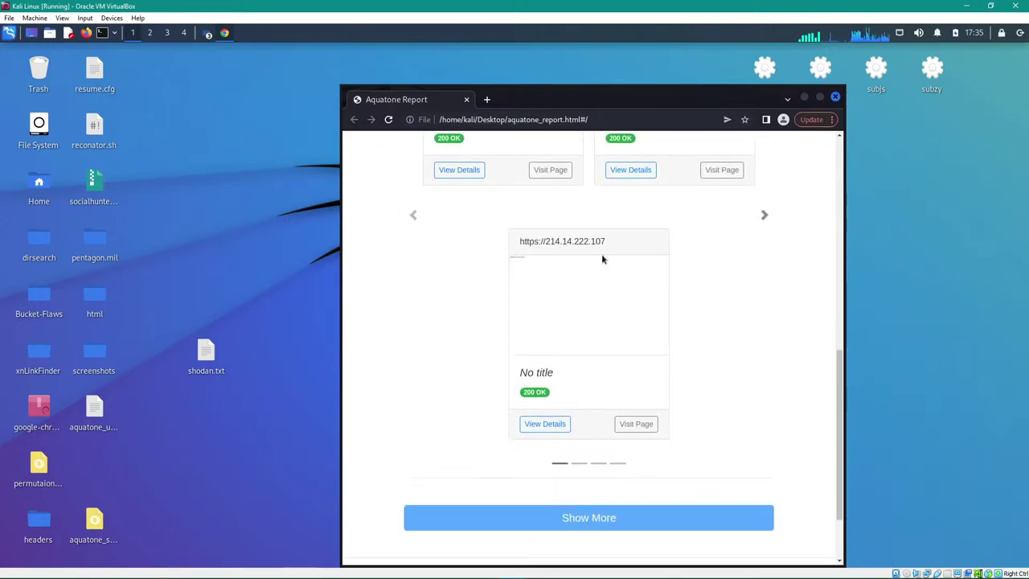
- Browse the 214.14.222.98 and 214.14.222.108 cards, then open 214.14.222.103 in a new tab
{"action": "left_click", "coordinate": [764, 214]}
{"action": "scroll", "coordinate": [736, 265], "scroll_direction": "up", "scroll_amount": 1}
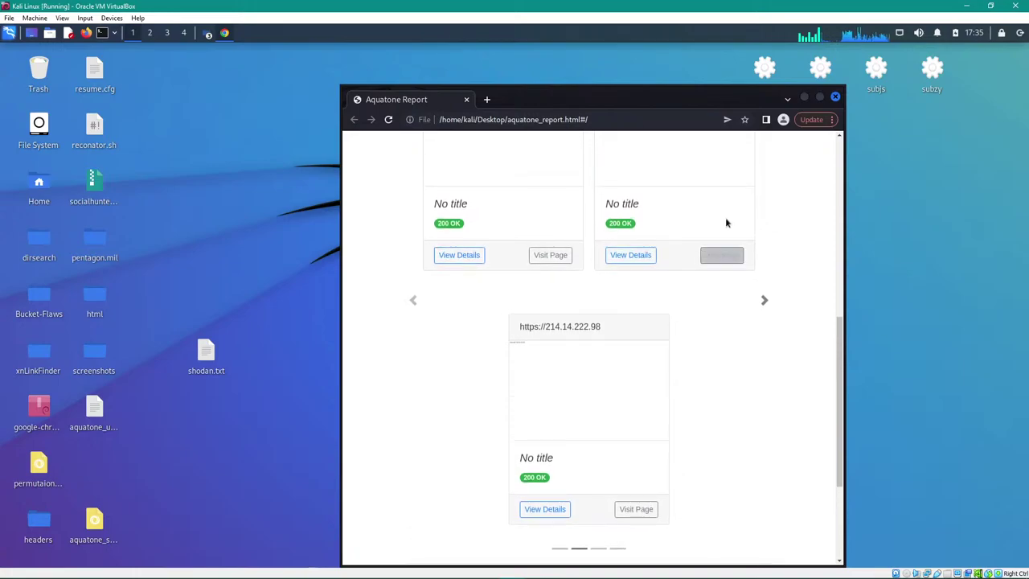
{"action": "mouse_move", "coordinate": [839, 349]}
{"action": "left_mouse_down"}
{"action": "mouse_move", "coordinate": [836, 289]}
{"action": "mouse_move", "coordinate": [828, 337]}
{"action": "left_mouse_up"}
{"action": "left_click", "coordinate": [765, 335]}
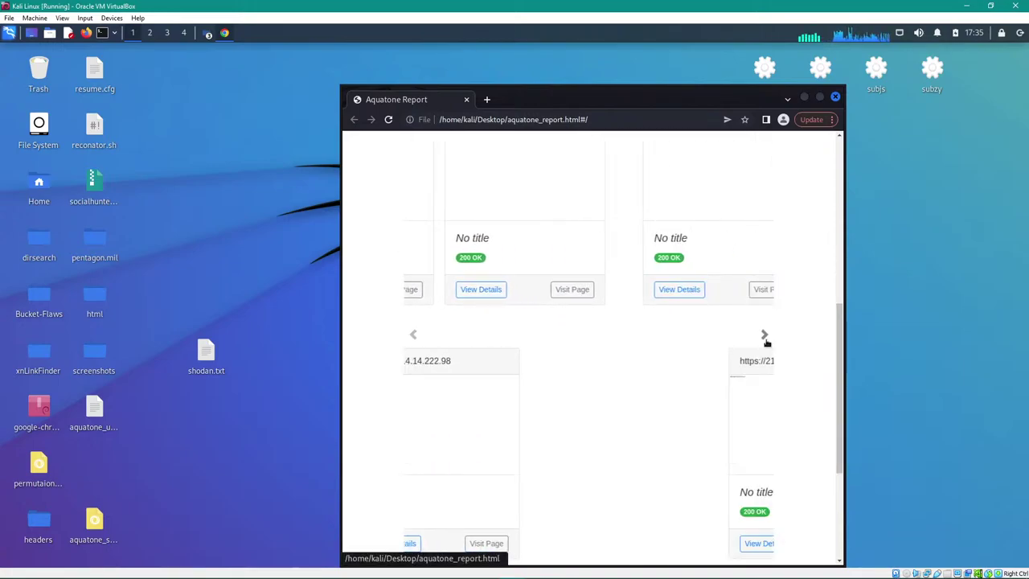
{"action": "scroll", "coordinate": [700, 321], "scroll_direction": "down", "scroll_amount": 4}
{"action": "left_click_drag", "start_coordinate": [632, 330], "coordinate": [697, 305]}
{"action": "left_click", "coordinate": [640, 331]}
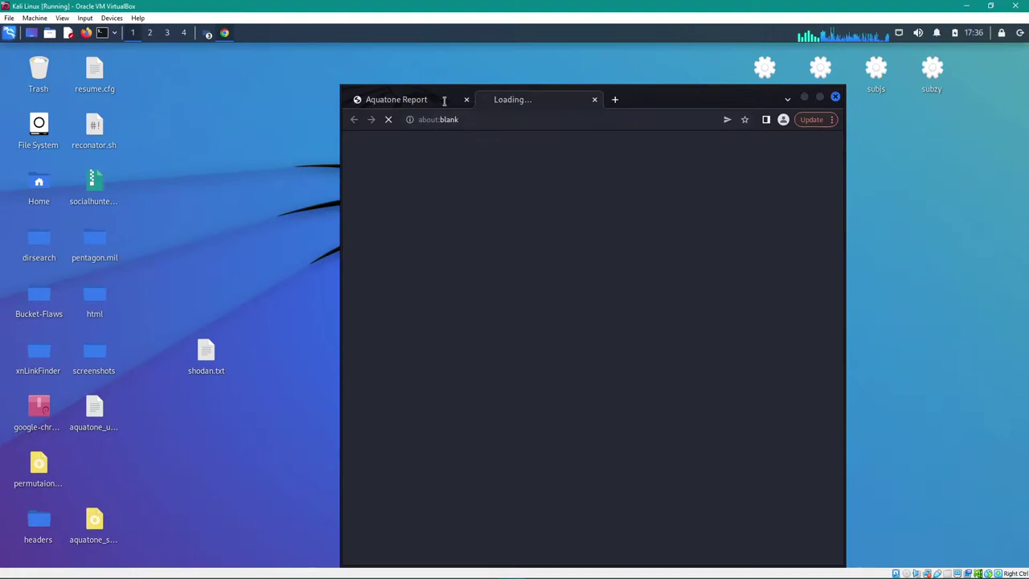
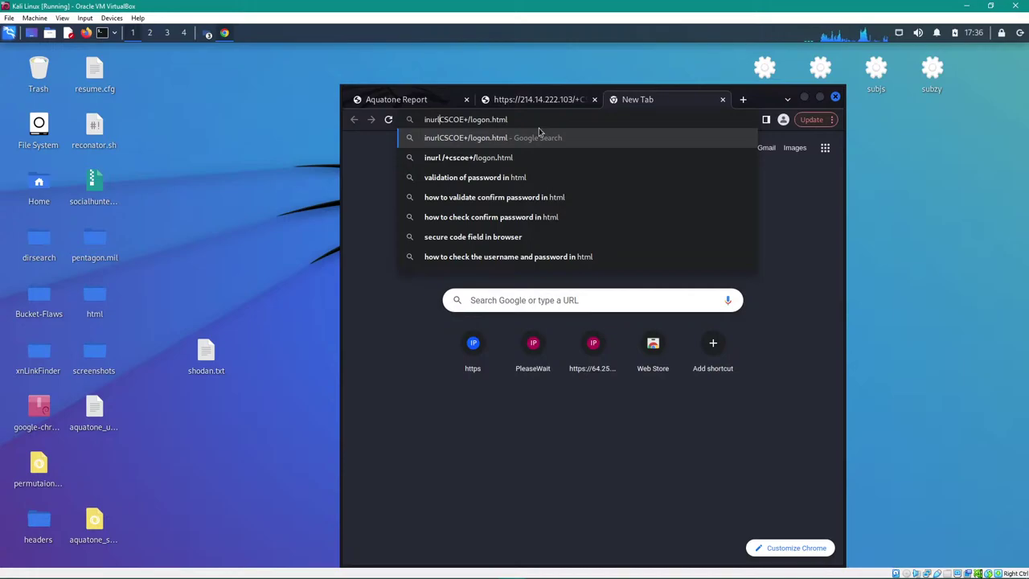
- Complete the query as inurl:"CSCOE+/logon.html" and search Google, then scan the results
{"action": "type", "text": ":"}
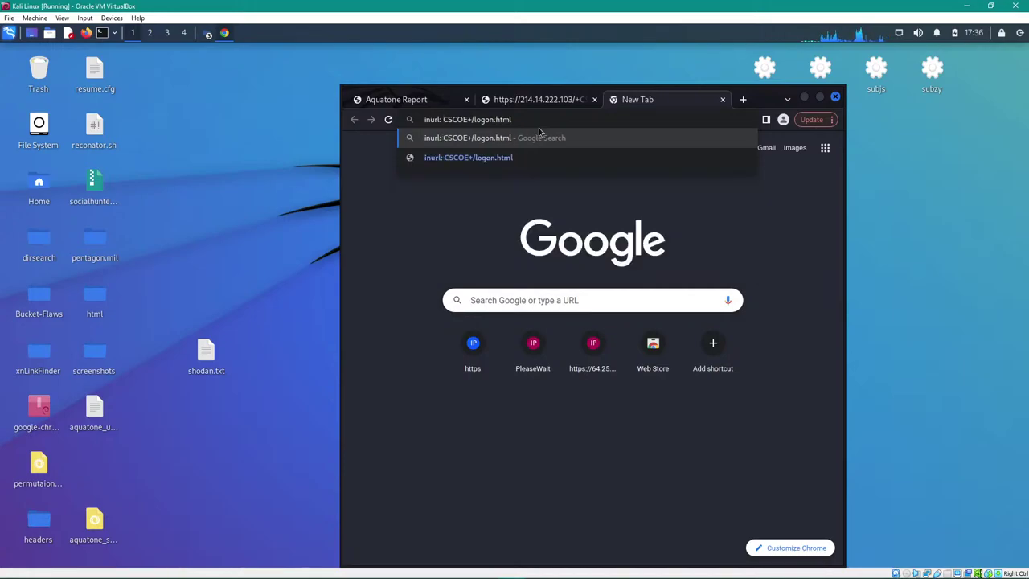
{"action": "type", "text": " \""}
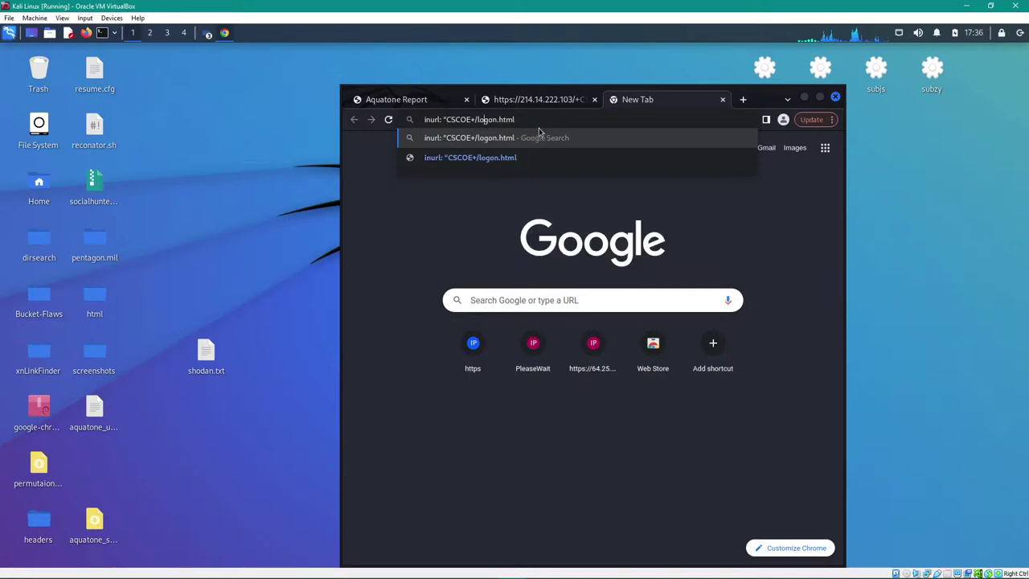
{"action": "type", "text": "\""}
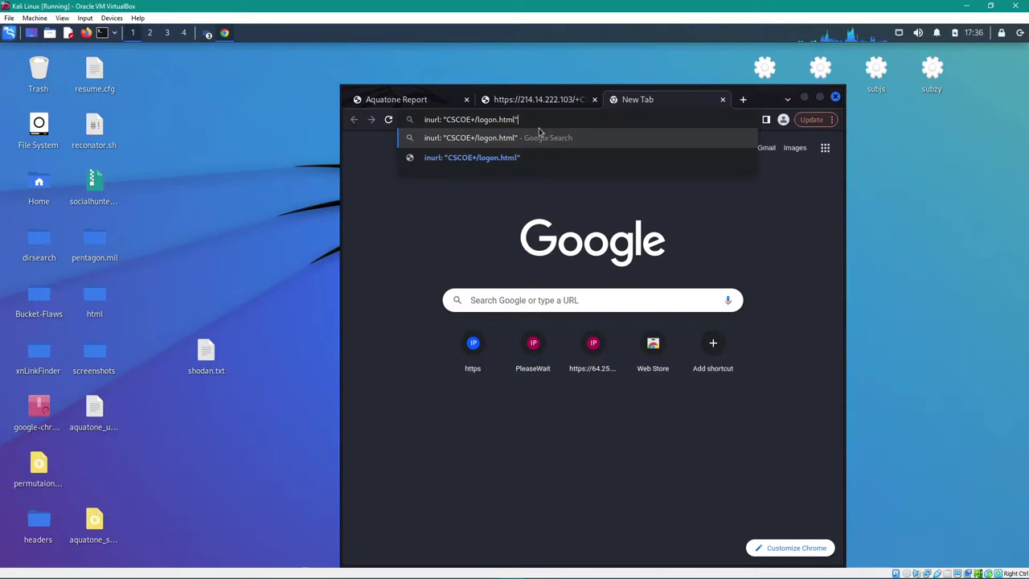
{"action": "key", "text": "Return"}
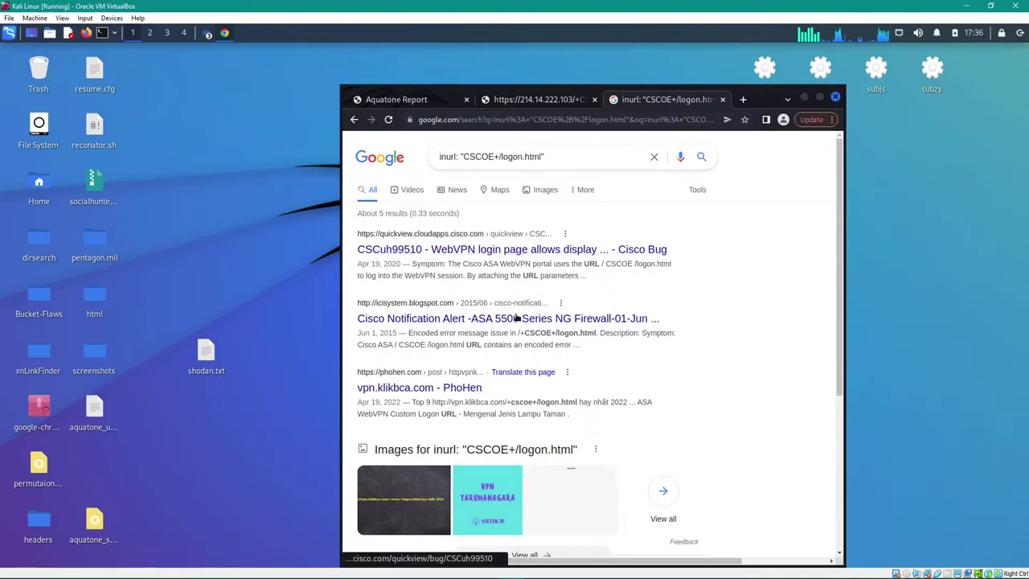
{"action": "scroll", "coordinate": [523, 315], "scroll_direction": "down", "scroll_amount": 1}
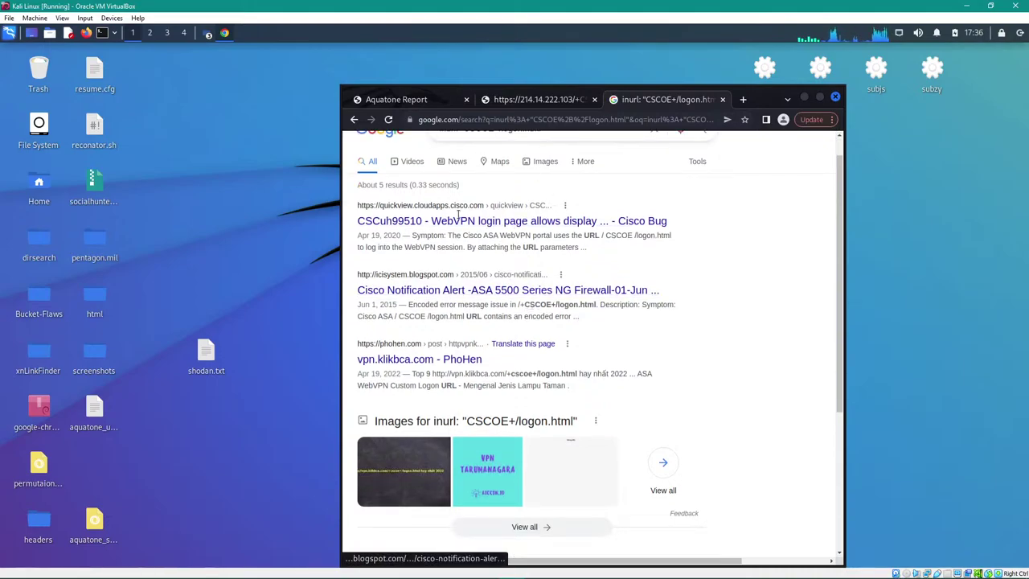
{"action": "scroll", "coordinate": [454, 207], "scroll_direction": "up", "scroll_amount": 1}
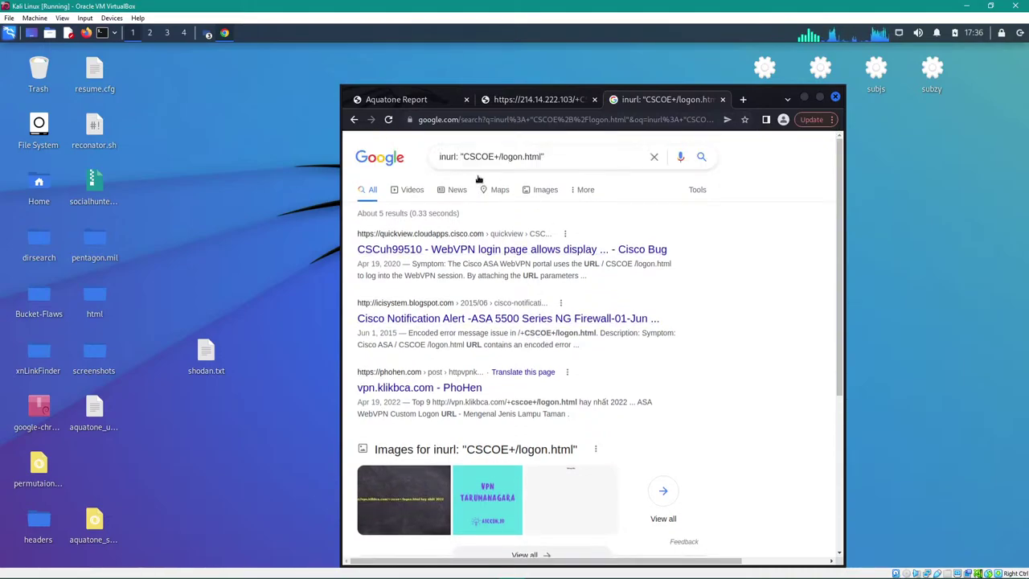
- Rerun the CSCOE logon search and open the portal.duke.edu CSCOE logon.html result
{"action": "left_click", "coordinate": [464, 248]}
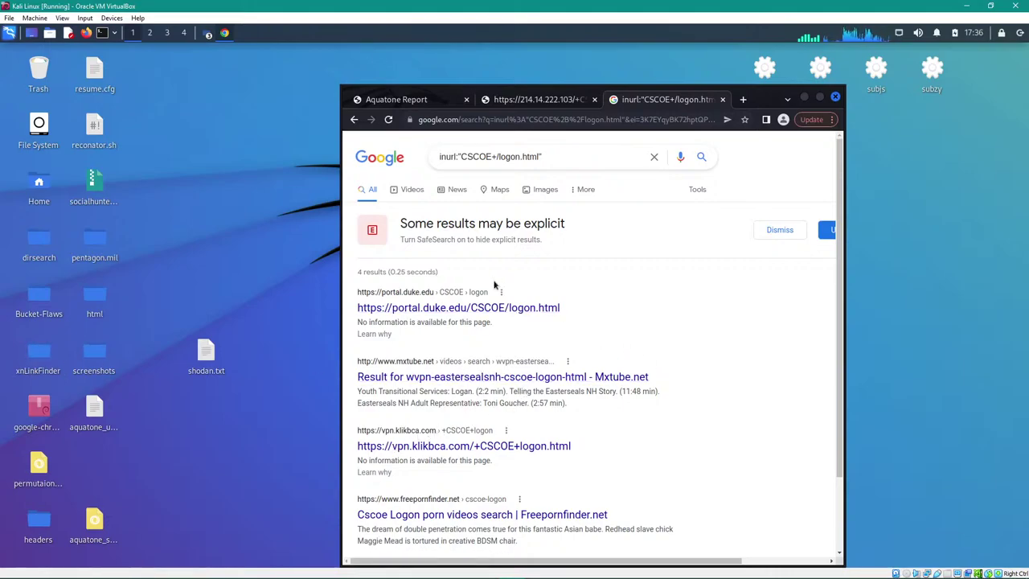
{"action": "scroll", "coordinate": [602, 338], "scroll_direction": "down", "scroll_amount": 2}
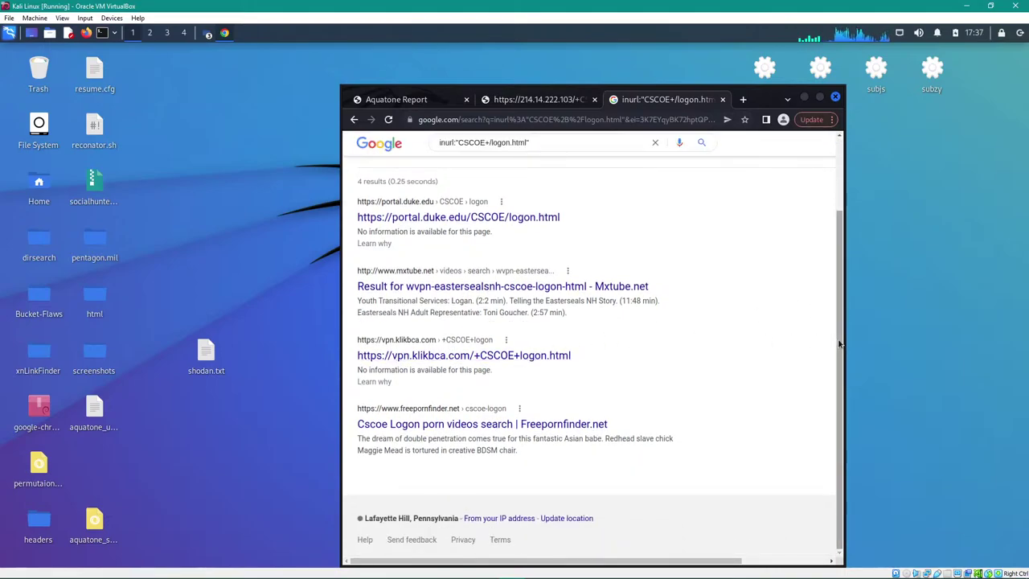
{"action": "scroll", "coordinate": [828, 337], "scroll_direction": "up", "scroll_amount": 2}
{"action": "left_click", "coordinate": [451, 311]}
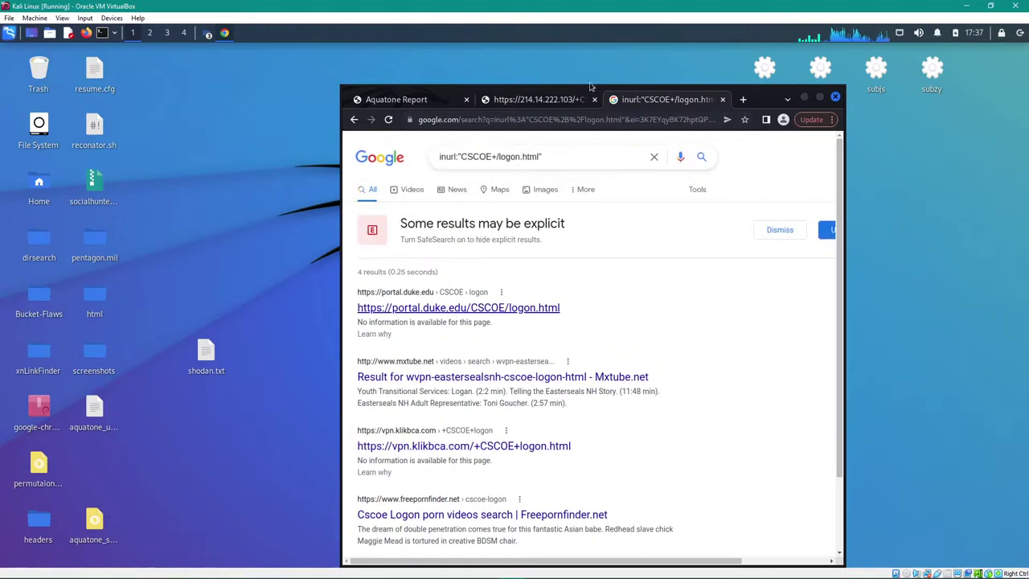
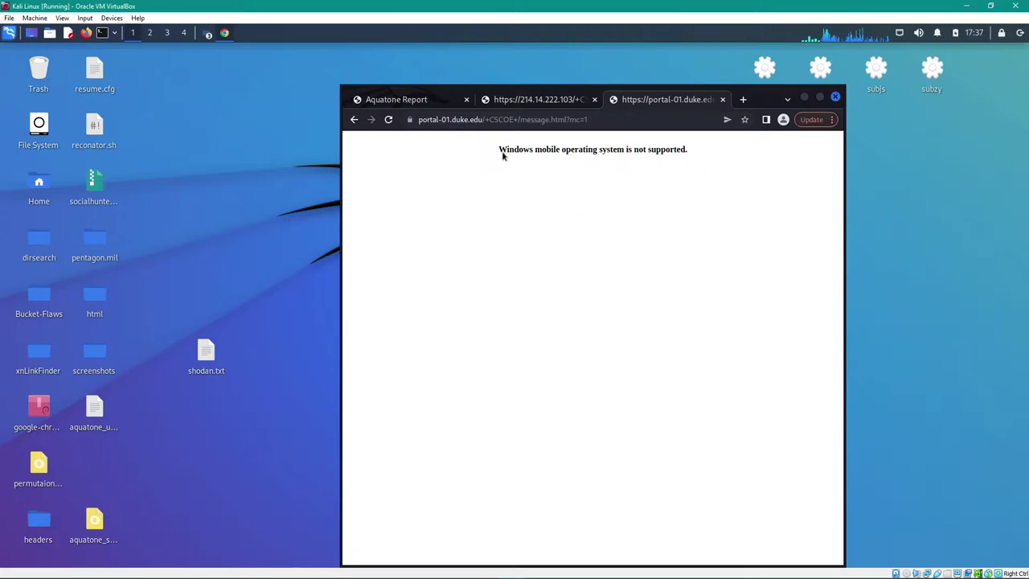
- Close the portal-01.duke.edu and 214.14.222.103 tabs
{"action": "left_click_drag", "start_coordinate": [503, 152], "coordinate": [619, 170]}
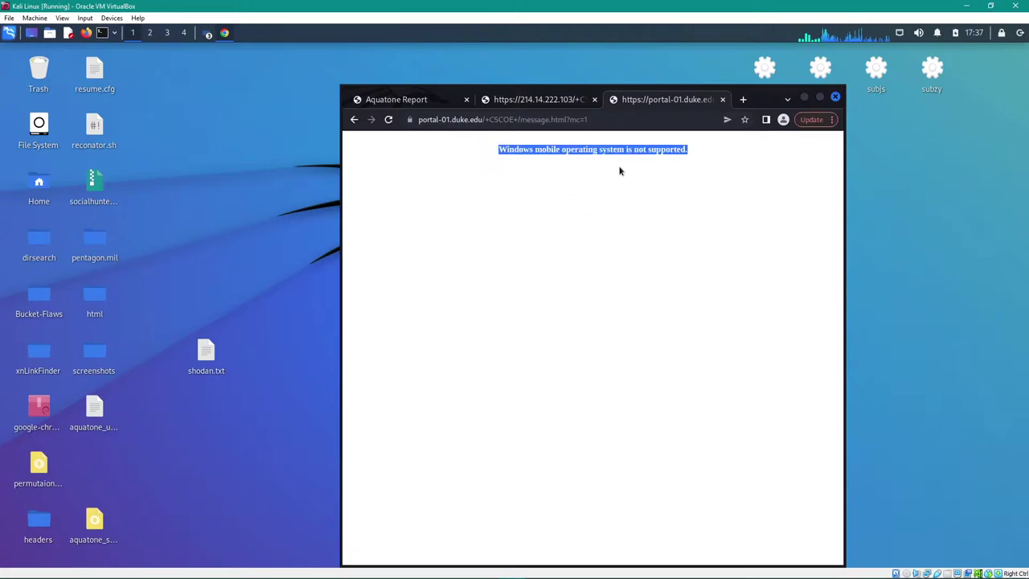
{"action": "left_click", "coordinate": [723, 98]}
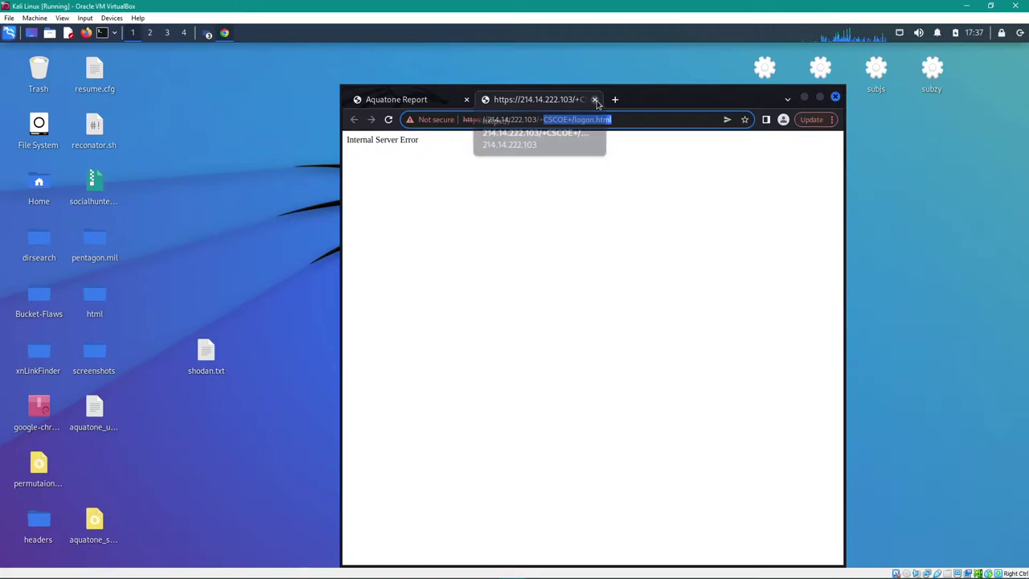
{"action": "left_click", "coordinate": [595, 99]}
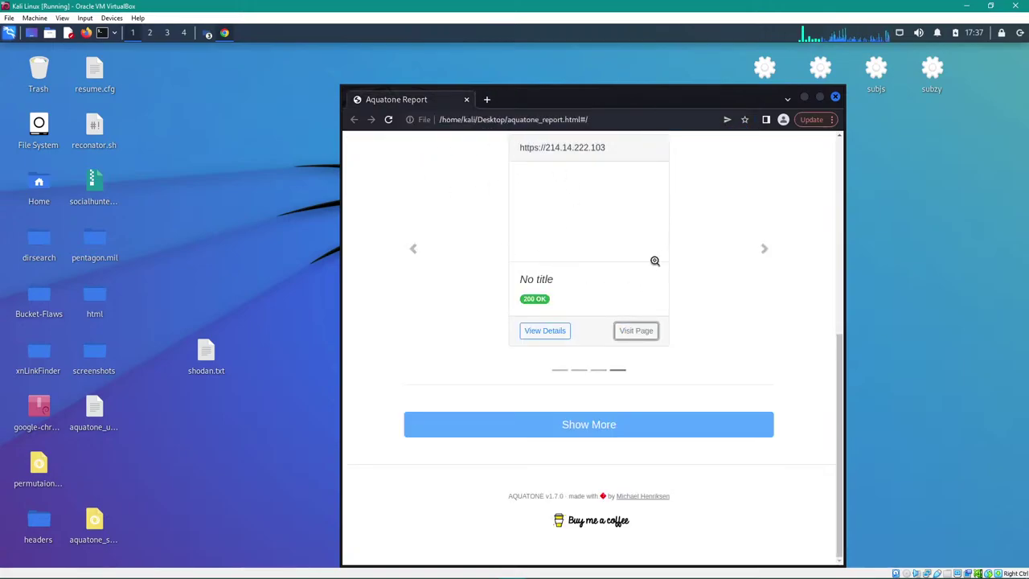
- Advance the Aquatone report to the next host and scroll through it
{"action": "left_click", "coordinate": [415, 249]}
{"action": "left_click_drag", "start_coordinate": [838, 379], "coordinate": [837, 242]}
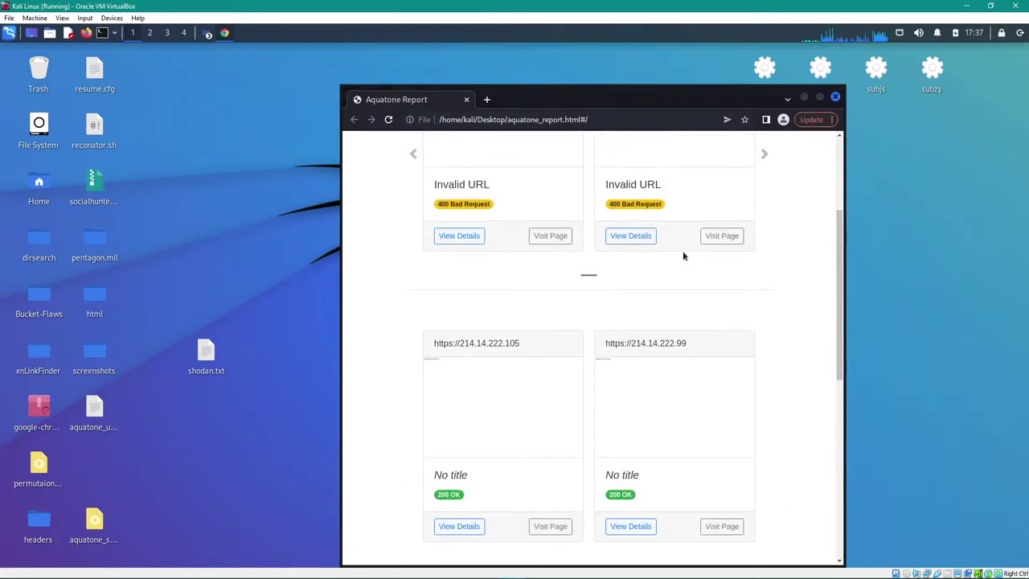
{"action": "scroll", "coordinate": [719, 152], "scroll_direction": "up", "scroll_amount": 1}
- Close the report and move shodan.txt, headers, html, screenshots and aquatone_session.json into pentagon.mil
{"action": "left_click", "coordinate": [466, 99]}
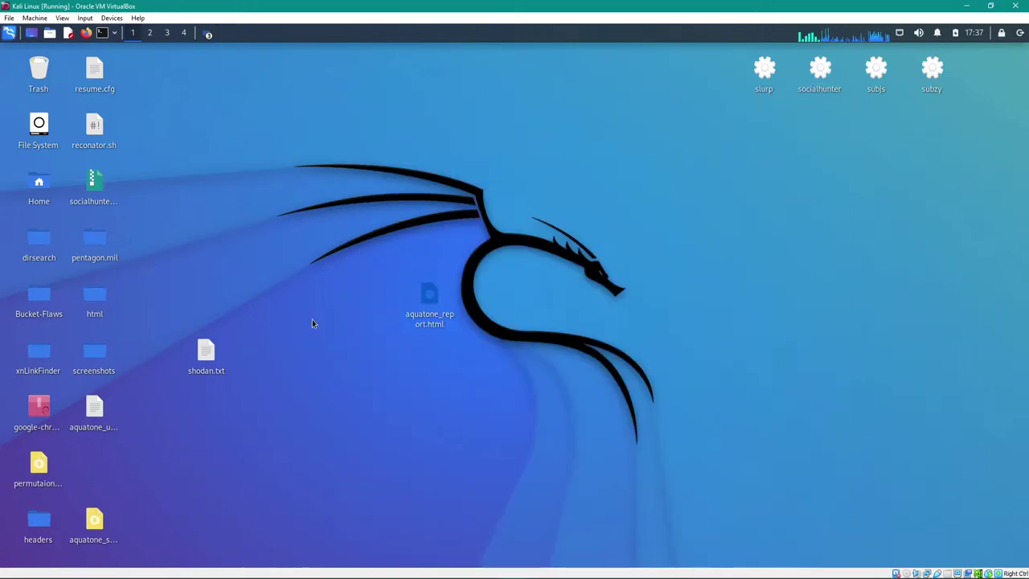
{"action": "left_click_drag", "start_coordinate": [206, 352], "coordinate": [118, 239]}
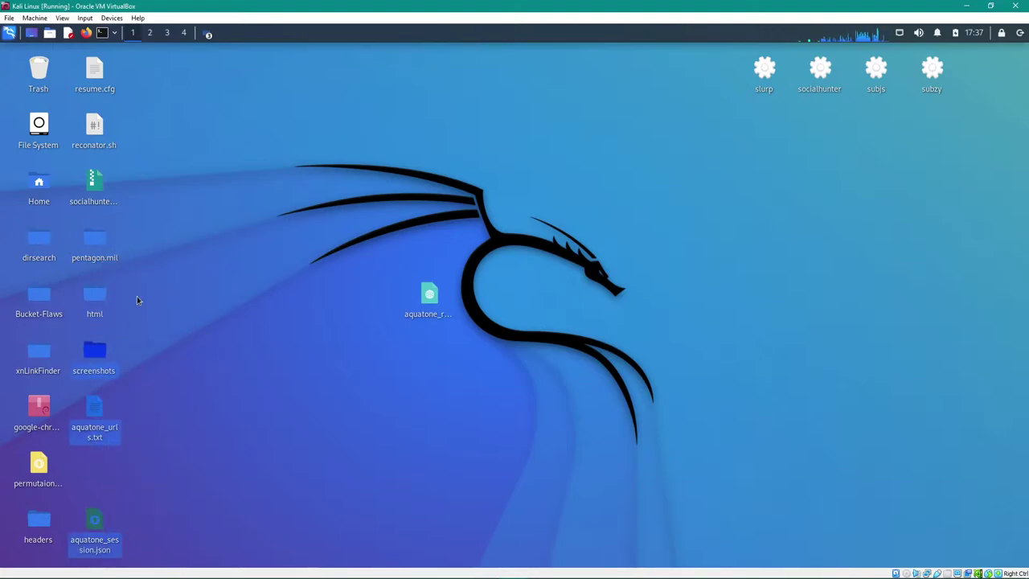
{"action": "left_click_drag", "start_coordinate": [143, 281], "coordinate": [82, 530]}
{"action": "left_click_drag", "start_coordinate": [108, 336], "coordinate": [390, 280]}
{"action": "left_click", "coordinate": [390, 280]}
{"action": "left_click_drag", "start_coordinate": [38, 519], "coordinate": [419, 337]}
{"action": "left_click_drag", "start_coordinate": [368, 454], "coordinate": [424, 231]}
{"action": "left_click", "coordinate": [249, 223]}
- Open the pentagon.mil folder, then shodan.txt to read its URL list
{"action": "left_click_drag", "start_coordinate": [94, 242], "coordinate": [545, 295]}
{"action": "double_click", "coordinate": [540, 290]}
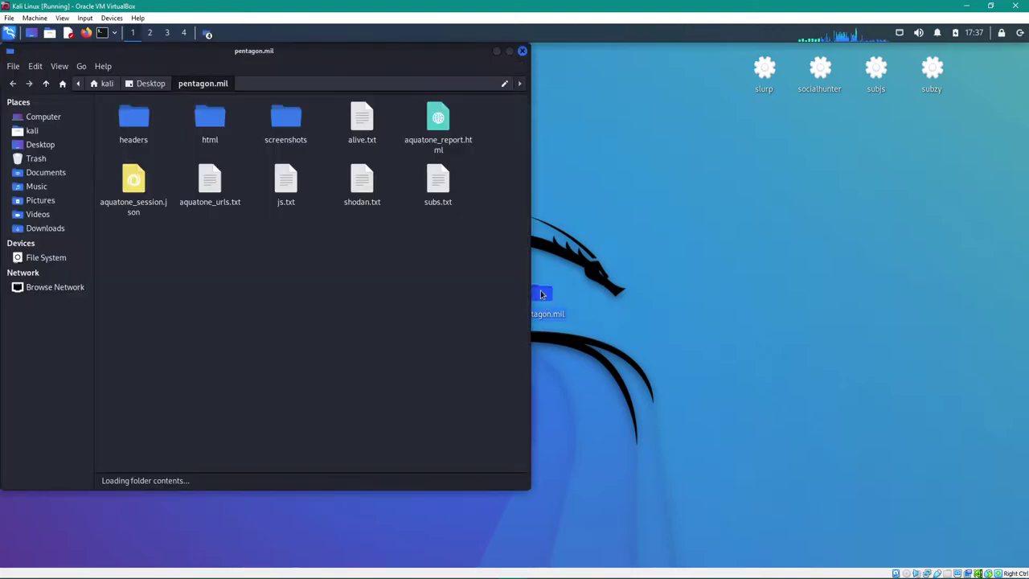
{"action": "double_click", "coordinate": [362, 184]}
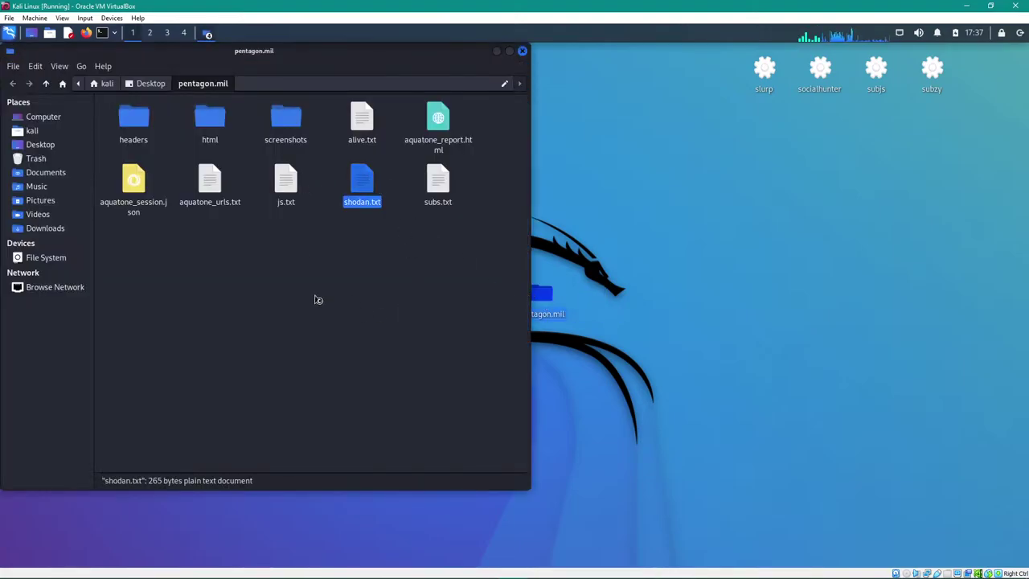
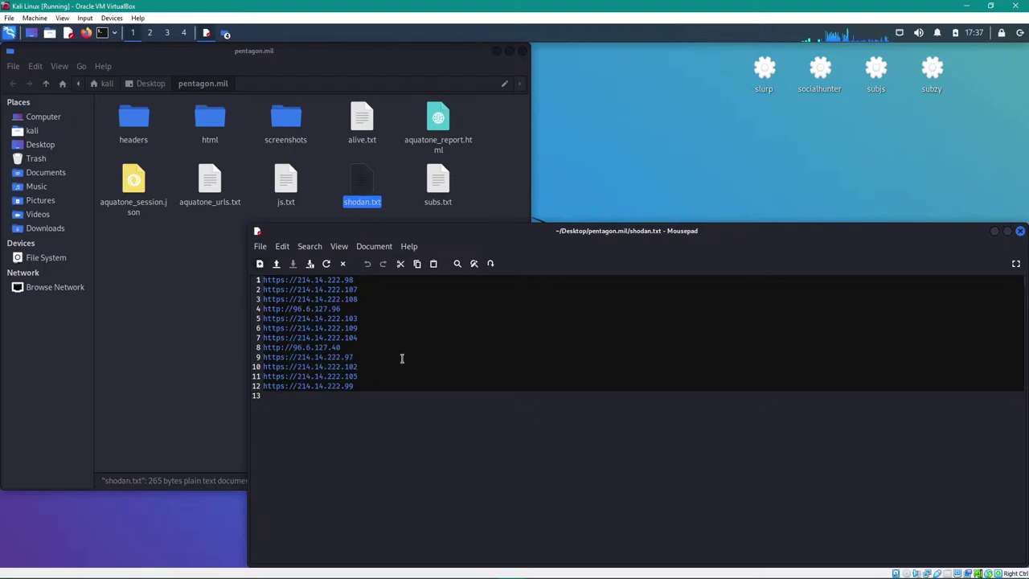
- Close the pentagon.mil file manager and centre the shodan.txt editor showing its 12 host URLs
{"action": "left_click", "coordinate": [402, 357]}
{"action": "left_click_drag", "start_coordinate": [956, 227], "coordinate": [757, 171]}
{"action": "left_click", "coordinate": [523, 51]}
{"action": "left_click_drag", "start_coordinate": [434, 174], "coordinate": [536, 154]}
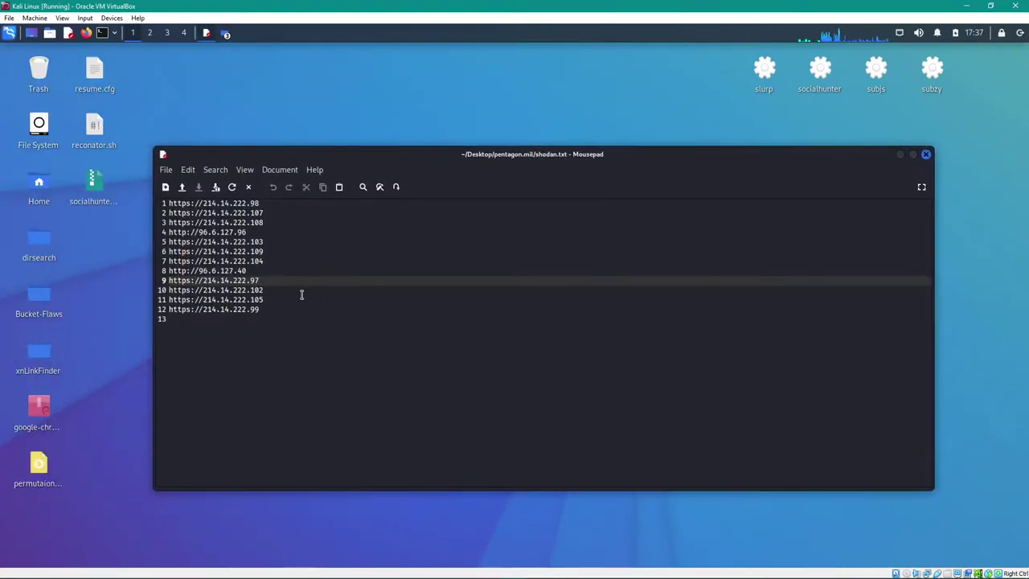
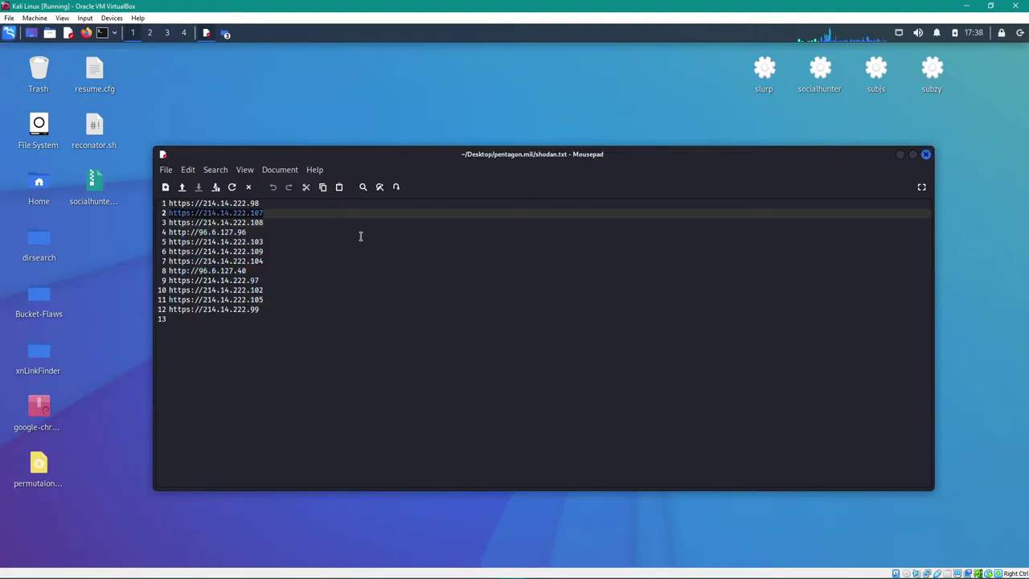
- Close the shodan.txt list of 12 pentagon.mil host URLs in Mousepad without editing it
{"action": "right_click", "coordinate": [258, 358]}
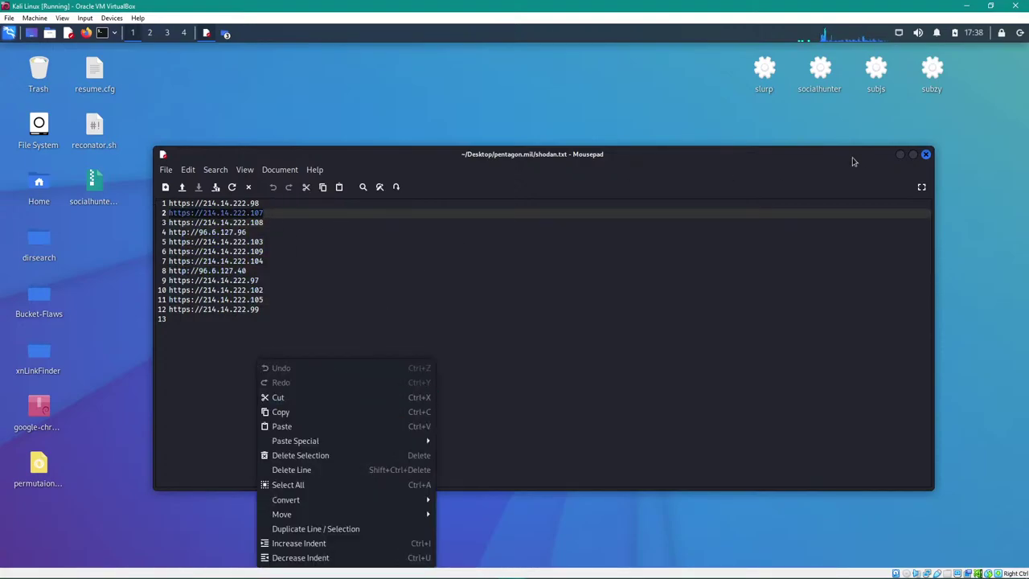
{"action": "left_click", "coordinate": [922, 162]}
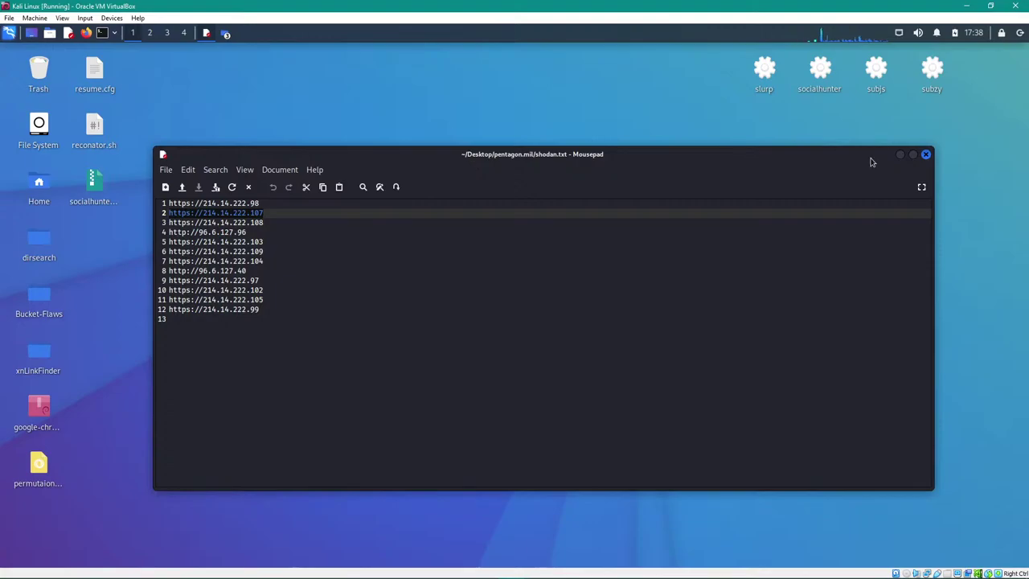
{"action": "key", "text": "ctrl+q"}
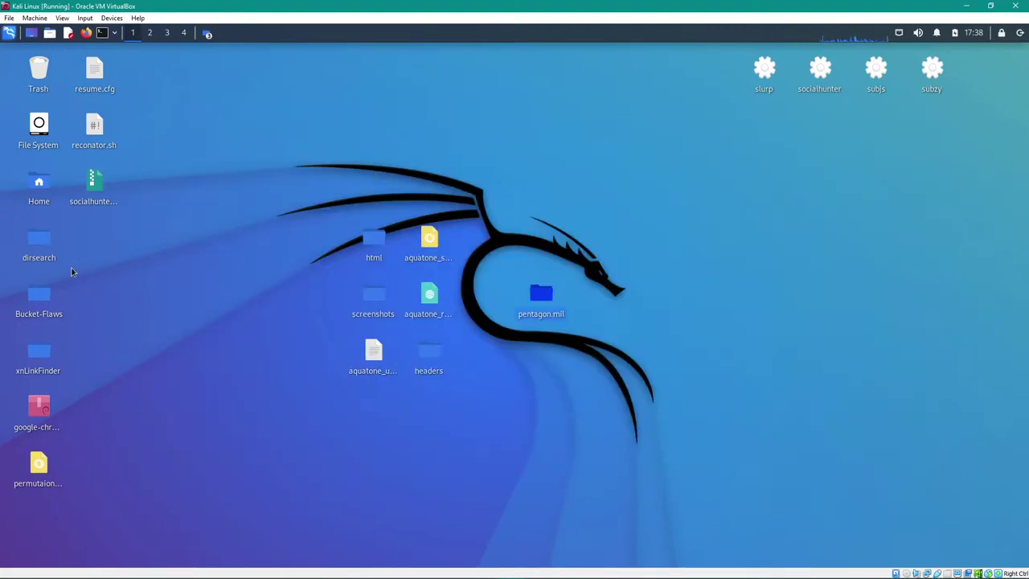
- Open the Desktop's dirsearch folder and launch a terminal in ~/Desktop/dirsearch
{"action": "double_click", "coordinate": [39, 239]}
{"action": "right_click", "coordinate": [317, 316]}
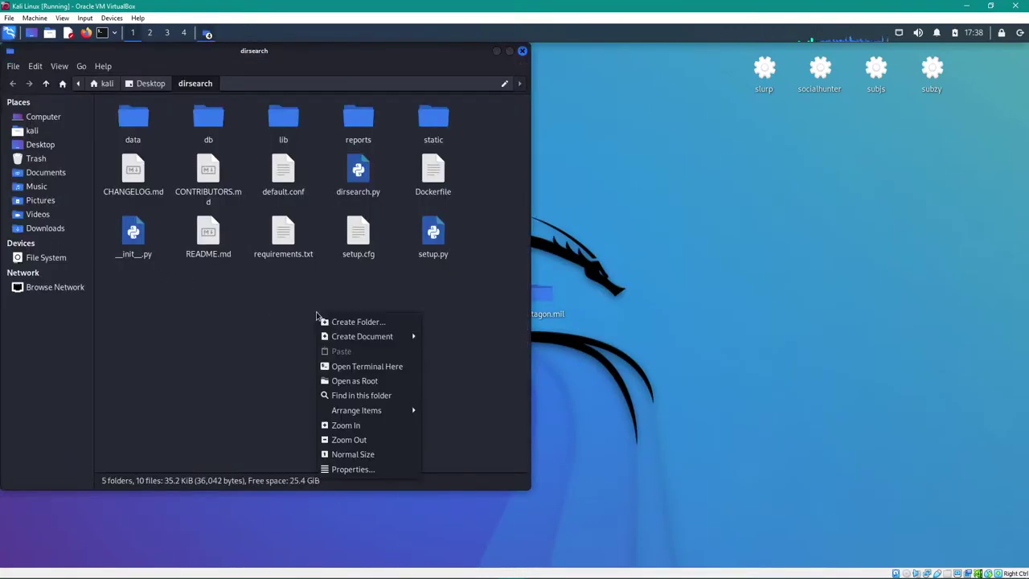
{"action": "left_click", "coordinate": [337, 365]}
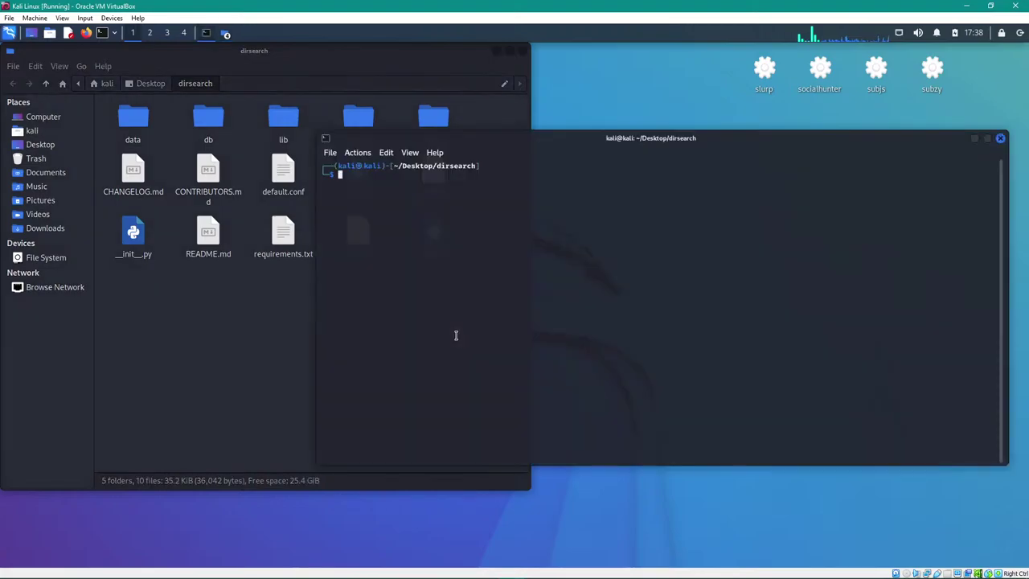
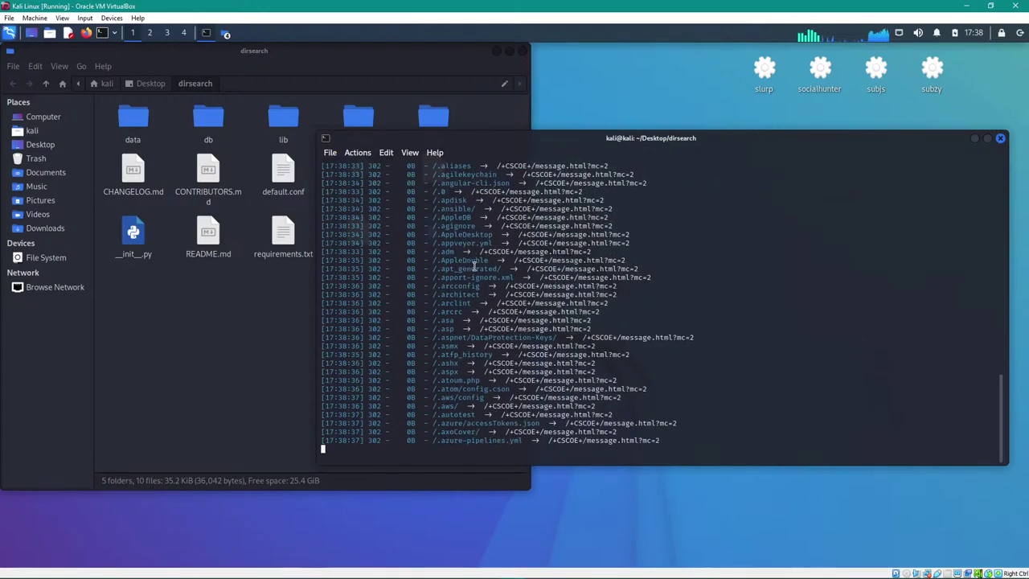
- Select several files in the dirsearch folder window, then close that window to leave the scan terminal visible
{"action": "left_click_drag", "start_coordinate": [260, 93], "coordinate": [581, 309]}
{"action": "left_click", "coordinate": [522, 51]}
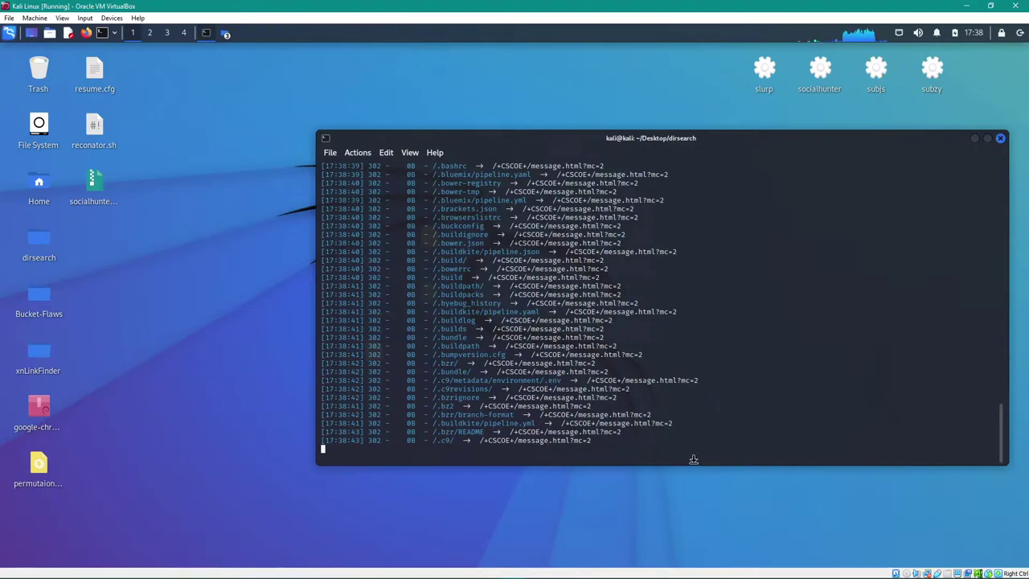
- Stop the dirsearch scan with Ctrl+C and highlight the 200-status /+CSCOE+/logon.html path in the output
{"action": "key", "text": "ctrl+c"}
{"action": "key", "text": "ctrl+c"}
{"action": "key", "text": "ctrl+c"}
{"action": "key", "text": "Return"}
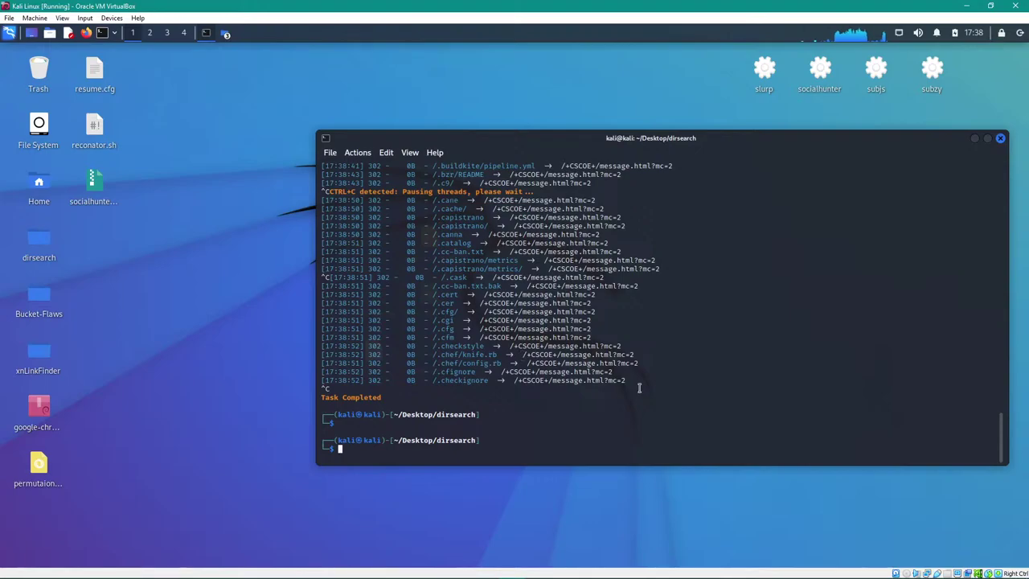
{"action": "scroll", "coordinate": [975, 340], "scroll_direction": "up", "scroll_amount": 20}
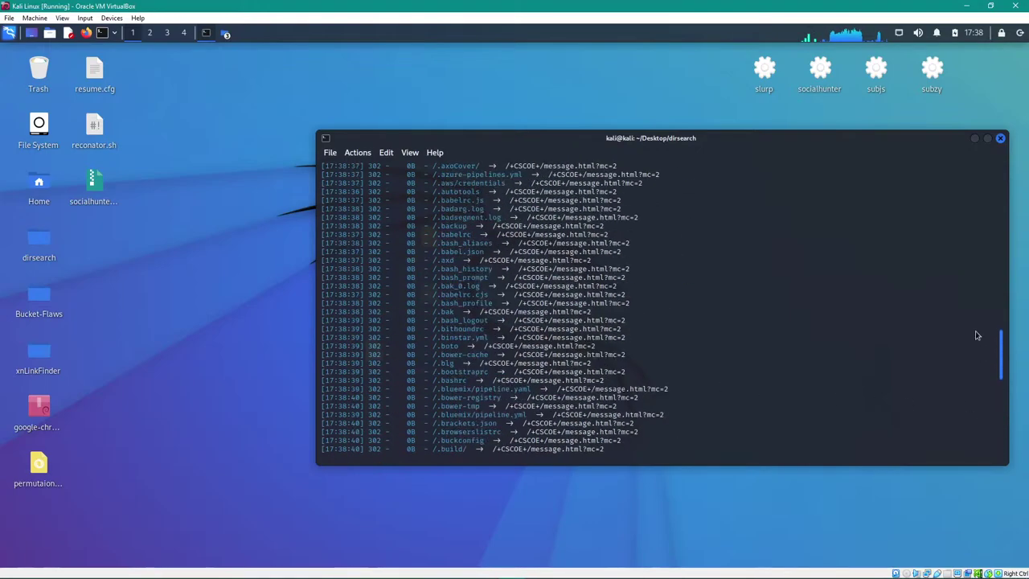
{"action": "scroll", "coordinate": [946, 241], "scroll_direction": "down", "scroll_amount": 1}
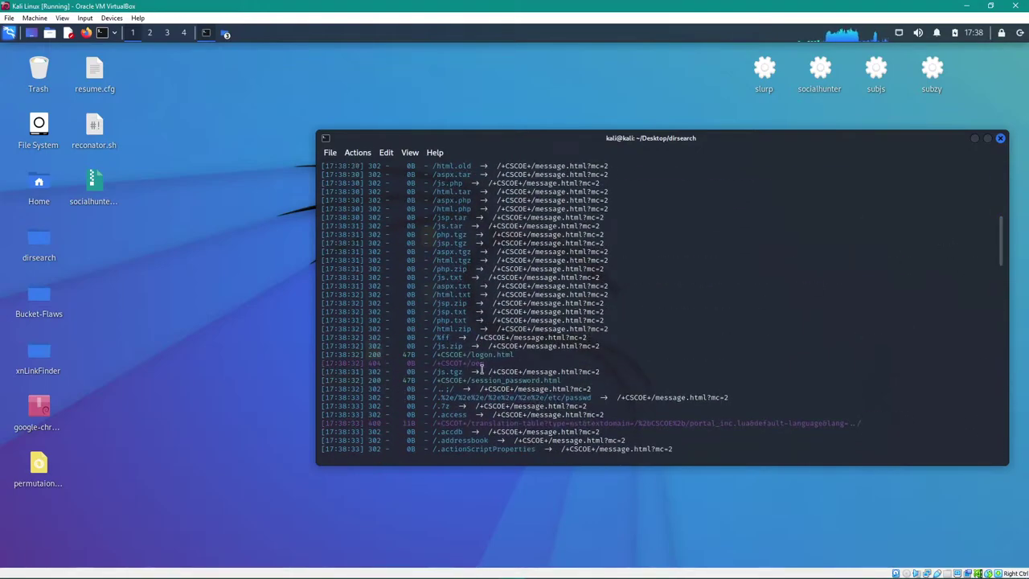
{"action": "left_click_drag", "start_coordinate": [433, 355], "coordinate": [514, 354]}
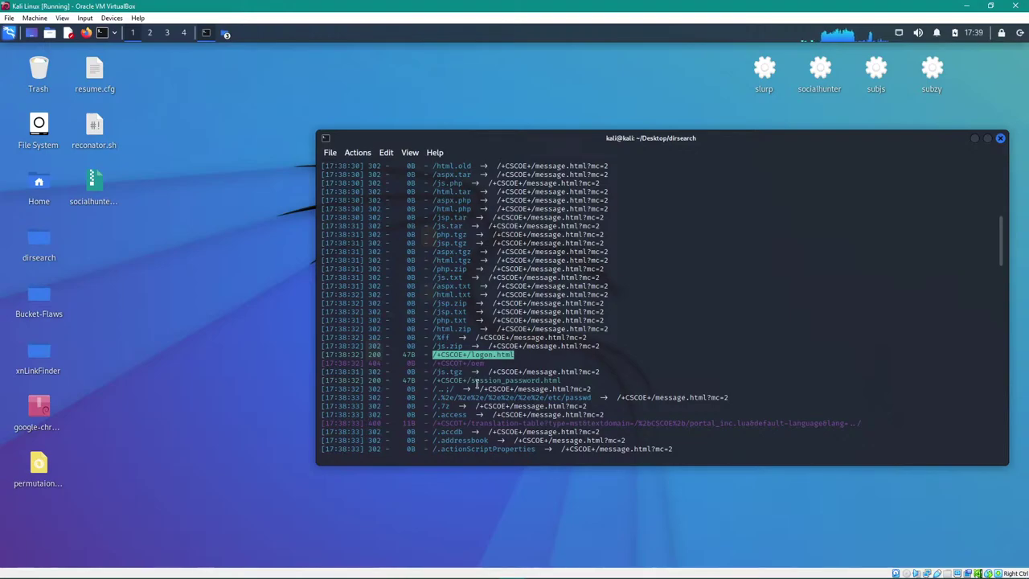
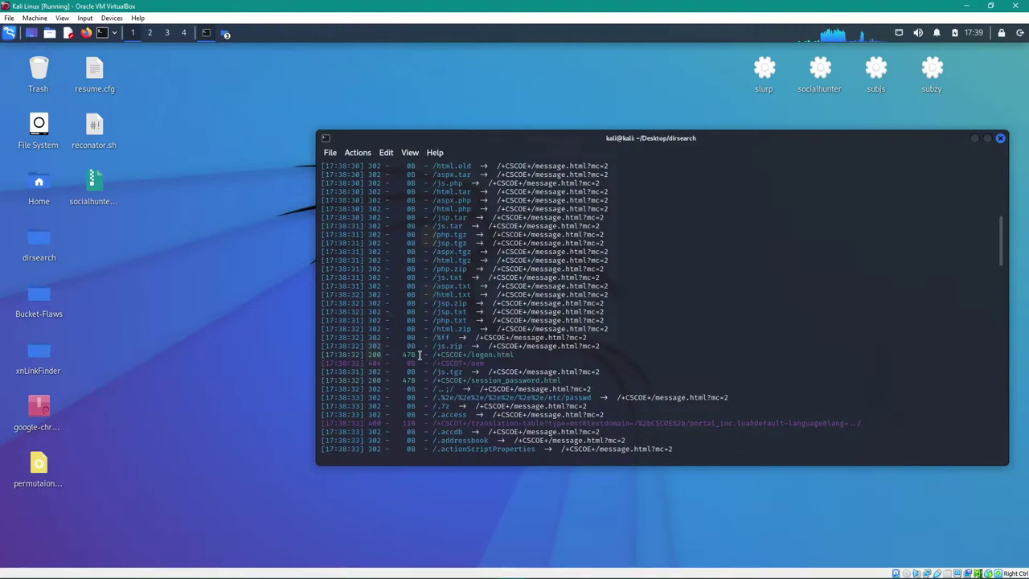
- Highlight the 47B size on the 200-status logon.html and session_password.html lines, then clear the selection
{"action": "mouse_move", "coordinate": [415, 354]}
{"action": "left_mouse_down"}
{"action": "mouse_move", "coordinate": [322, 346]}
{"action": "mouse_move", "coordinate": [400, 355]}
{"action": "left_mouse_up"}
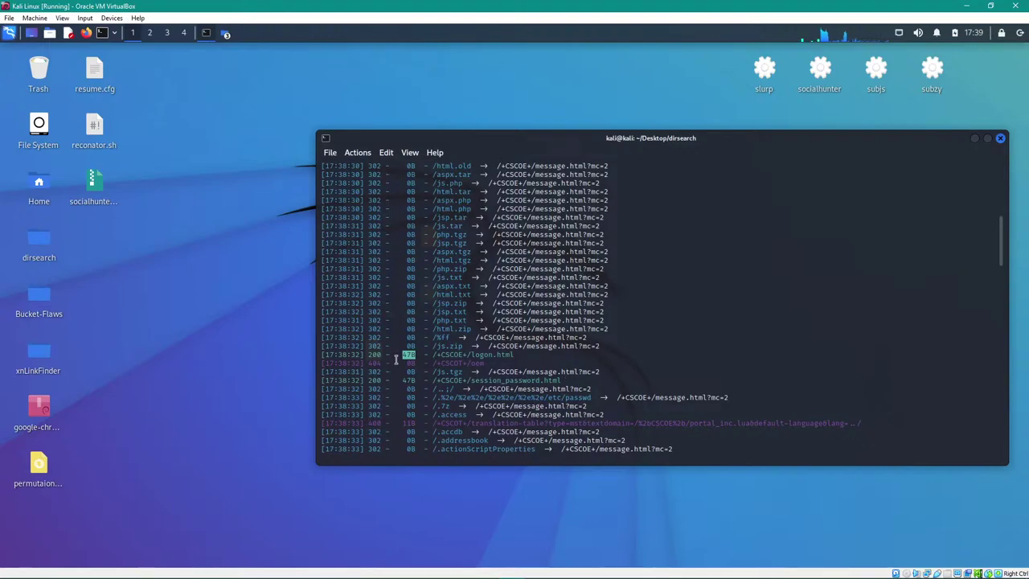
{"action": "double_click", "coordinate": [411, 354]}
{"action": "double_click", "coordinate": [408, 380]}
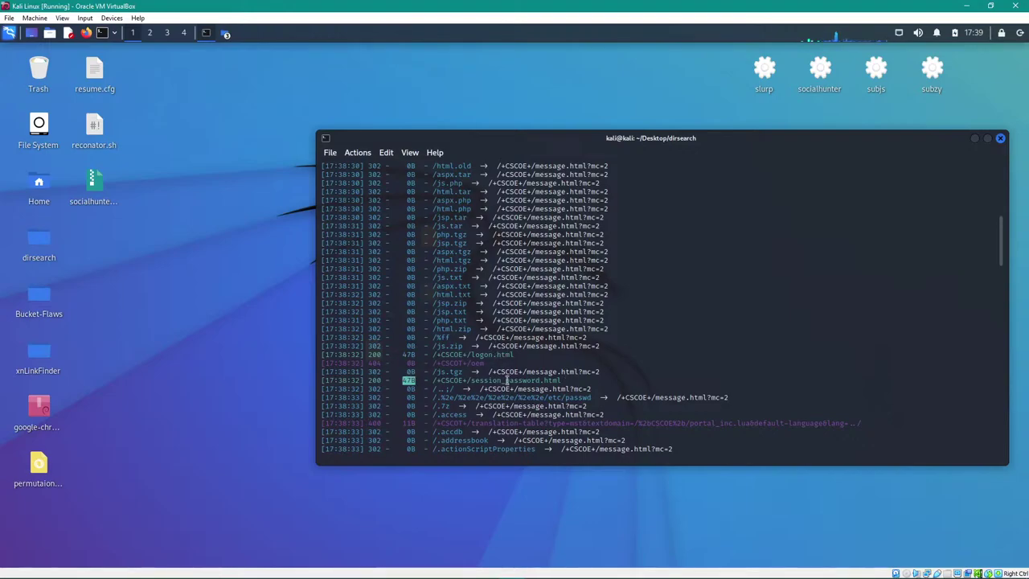
{"action": "left_click", "coordinate": [1002, 250]}
- Highlight the 0B 200-status /+CSCOT+/translation result further down, then the /+CSCOE+/logon.html path
{"action": "scroll", "coordinate": [486, 397], "scroll_direction": "down", "scroll_amount": 5}
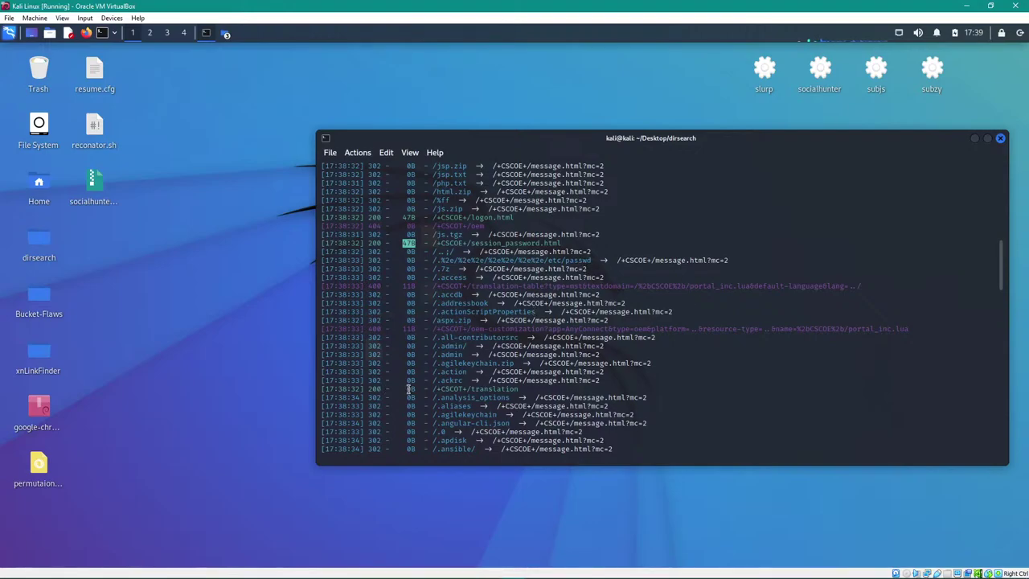
{"action": "scroll", "coordinate": [416, 389], "scroll_direction": "down", "scroll_amount": 1}
{"action": "left_click_drag", "start_coordinate": [410, 364], "coordinate": [523, 364]}
{"action": "left_click", "coordinate": [499, 363]}
{"action": "left_click_drag", "start_coordinate": [436, 364], "coordinate": [513, 363]}
{"action": "left_click_drag", "start_coordinate": [1002, 269], "coordinate": [956, 251]}
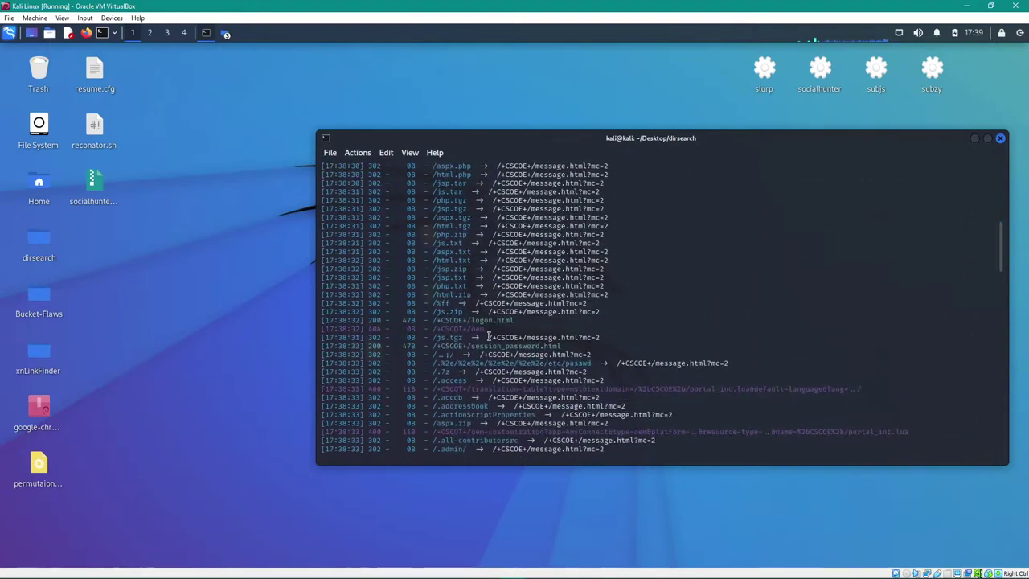
{"action": "left_click_drag", "start_coordinate": [430, 320], "coordinate": [514, 321]}
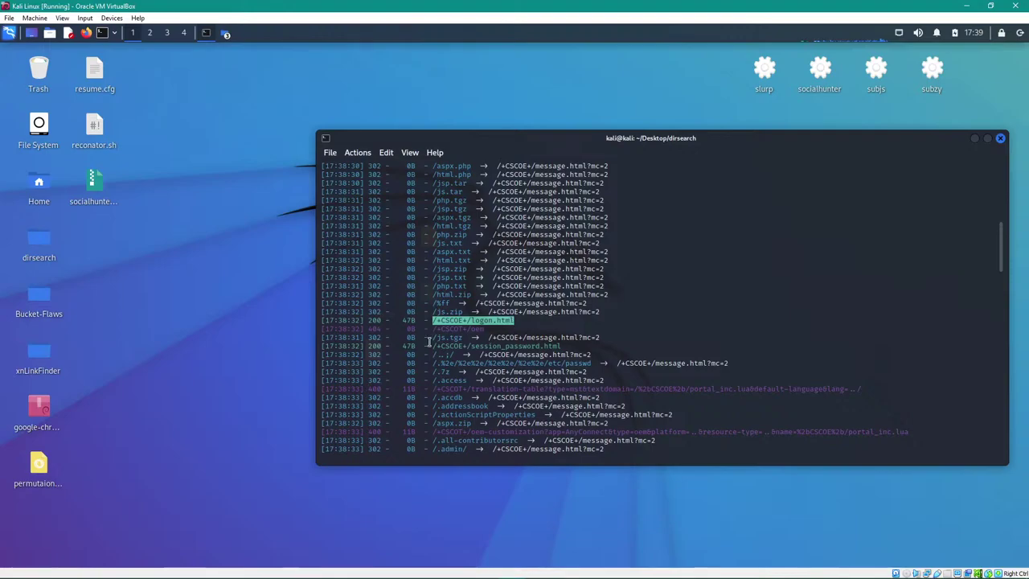
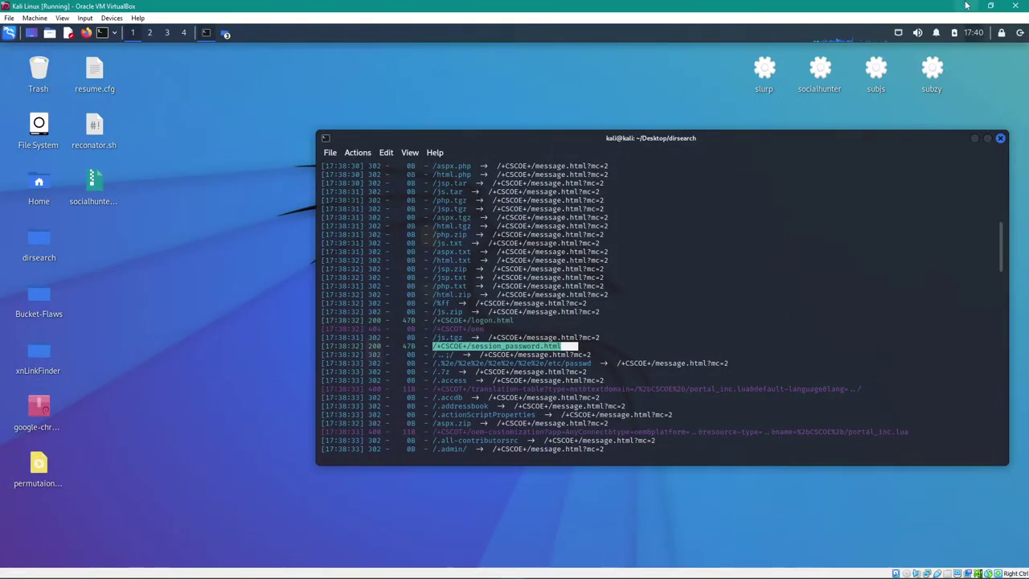
- Stop the running dirsearch scan with Ctrl+C and clear the terminal to a fresh prompt
{"action": "left_click", "coordinate": [767, 390]}
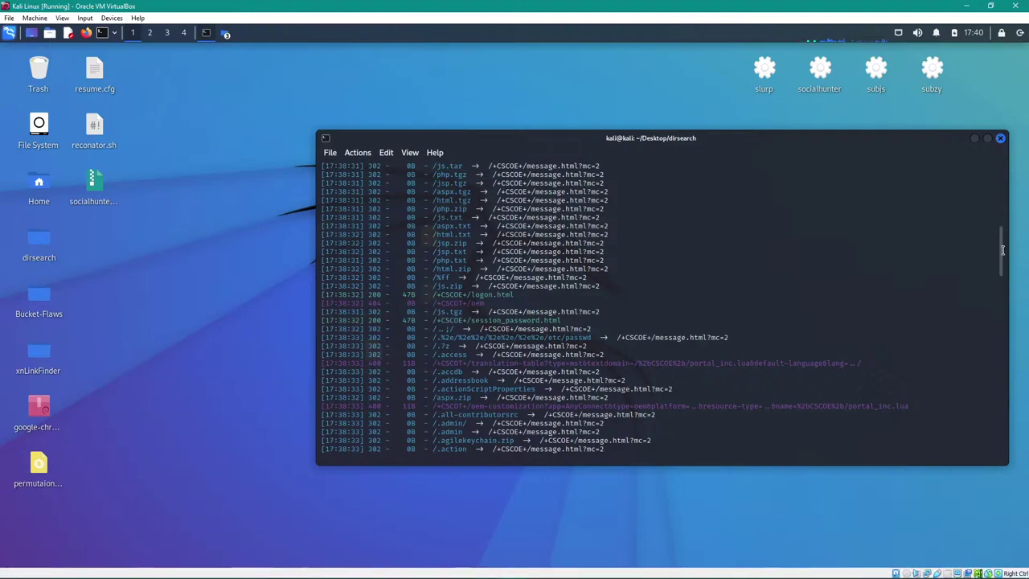
{"action": "left_click_drag", "start_coordinate": [1004, 237], "coordinate": [979, 400]}
{"action": "key", "text": "ctrl+c"}
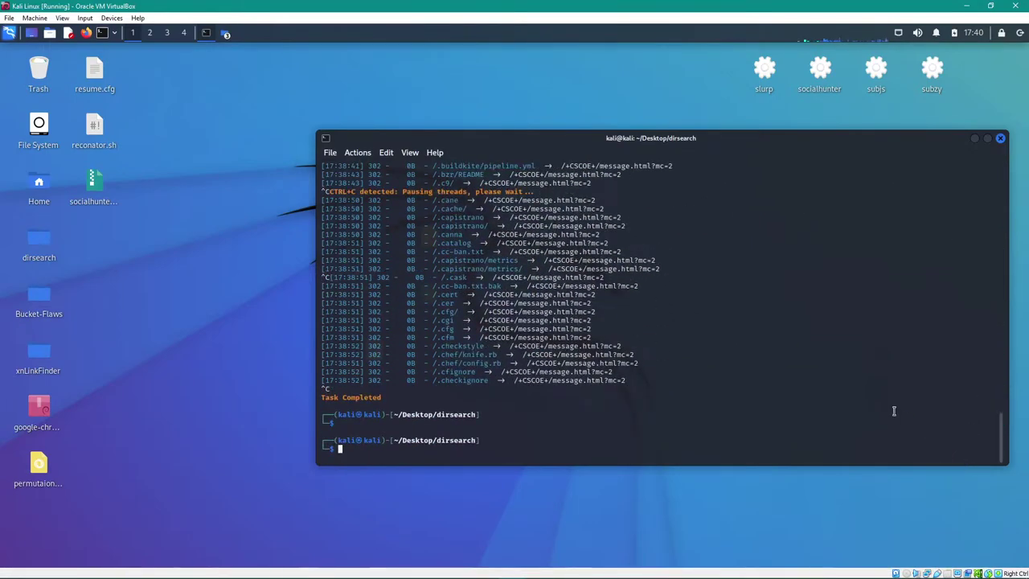
{"action": "key", "text": "Return"}
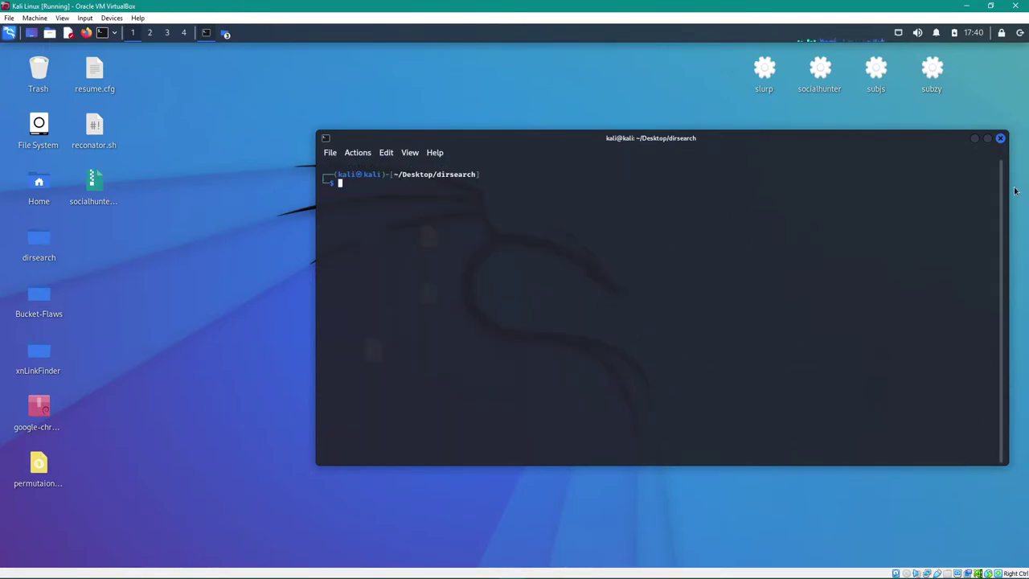
- Close the dirsearch terminal window, then select and deselect the seven middle desktop icons
{"action": "left_click", "coordinate": [1000, 138]}
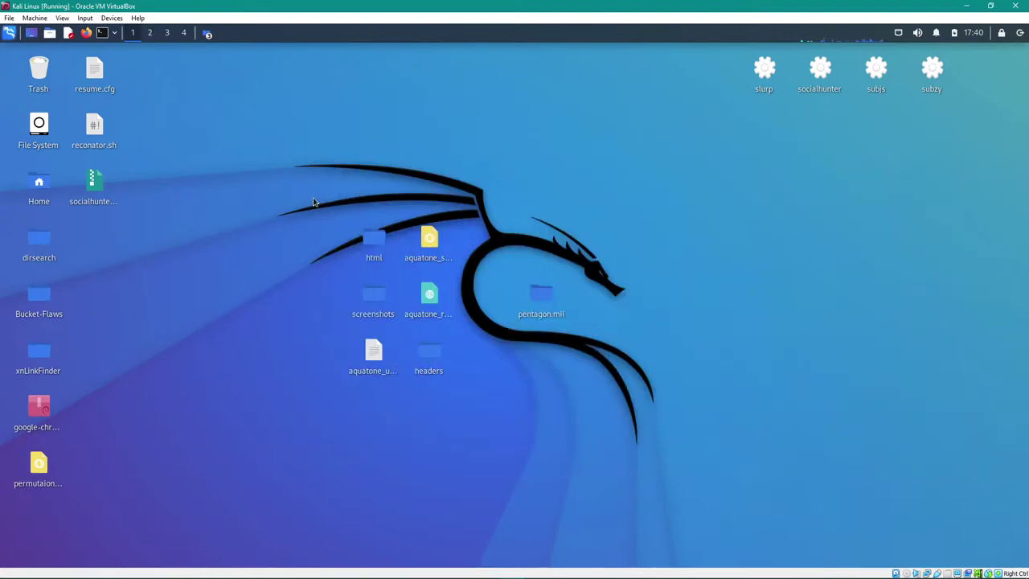
{"action": "left_click_drag", "start_coordinate": [556, 403], "coordinate": [323, 185]}
{"action": "left_click_drag", "start_coordinate": [608, 404], "coordinate": [296, 168]}
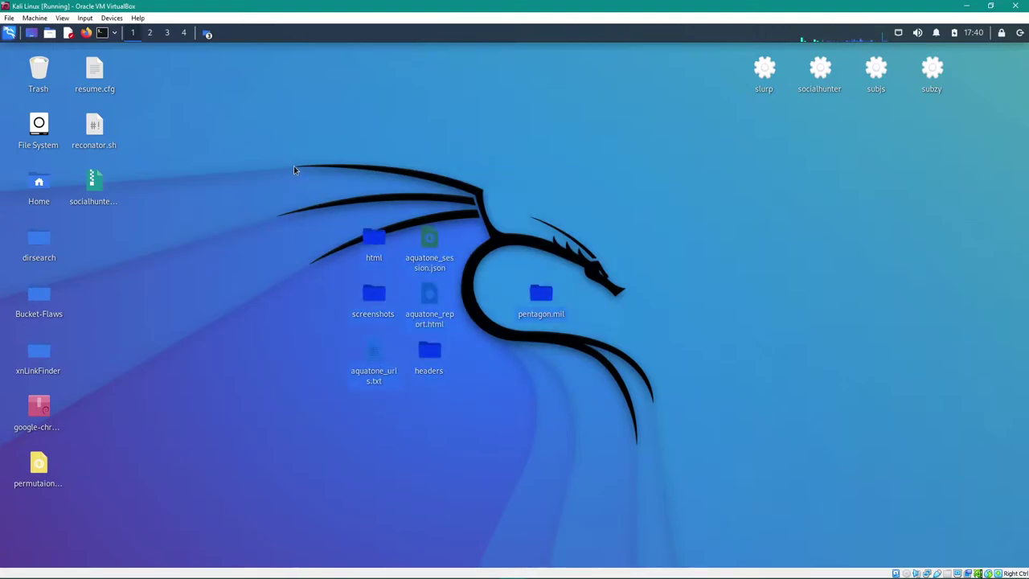
{"action": "left_click", "coordinate": [417, 231]}
- Select and deselect the middle desktop icons again, then switch to the Recon Roadmap notes in Sublime Text
{"action": "mouse_move", "coordinate": [406, 560]}
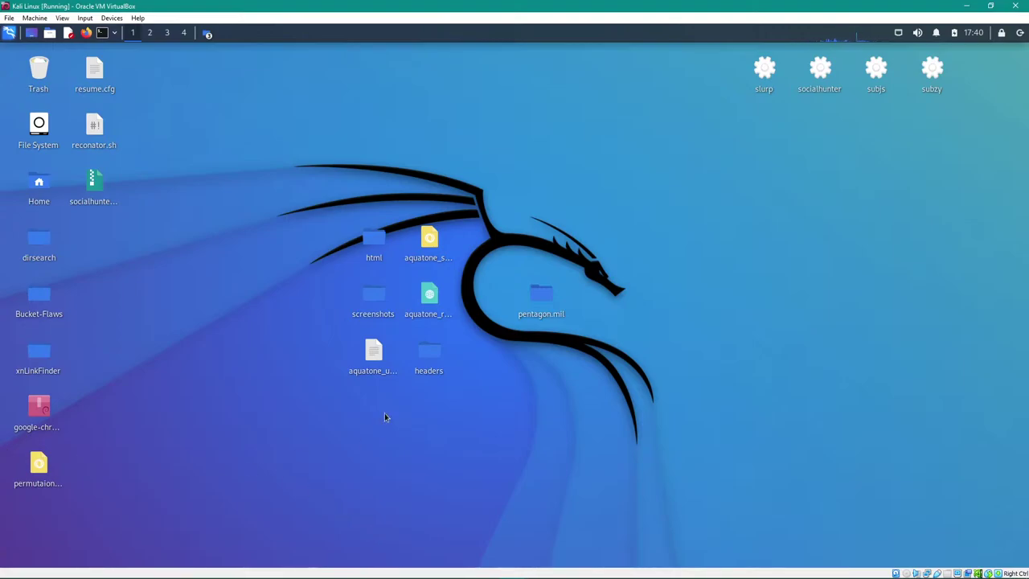
{"action": "left_click_drag", "start_coordinate": [313, 164], "coordinate": [575, 397]}
{"action": "left_click", "coordinate": [569, 388]}
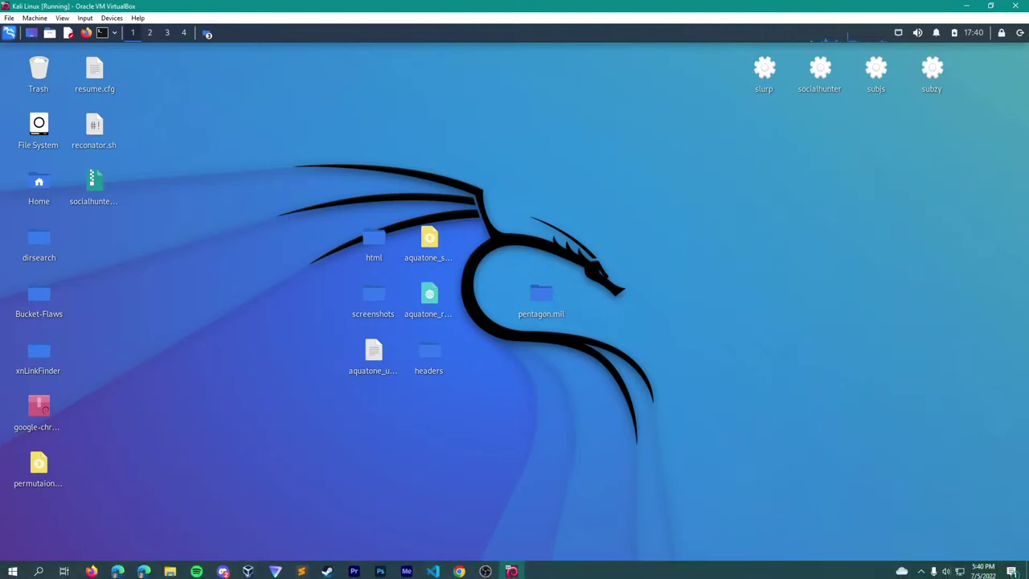
{"action": "left_click", "coordinate": [305, 568]}
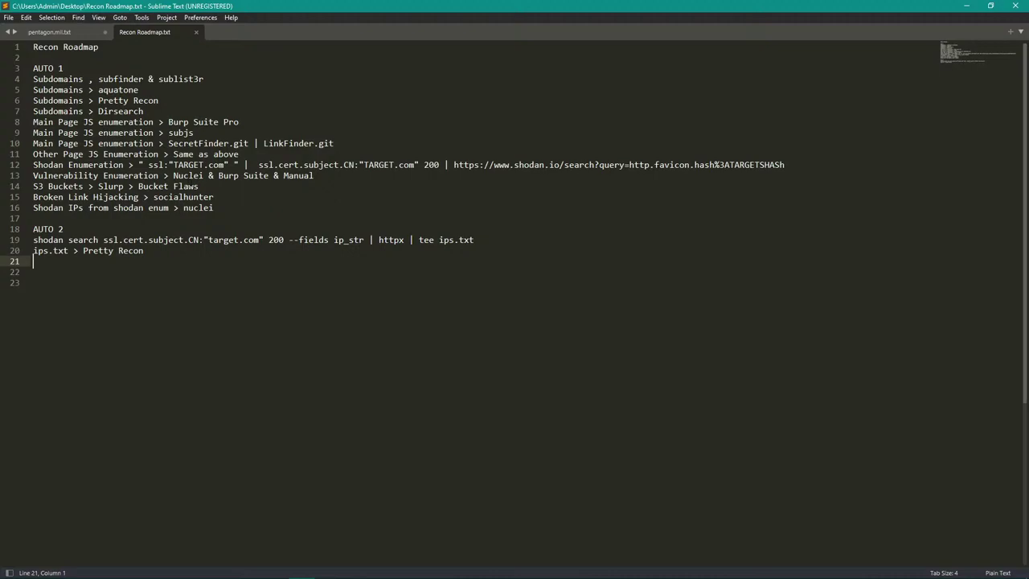
{"action": "left_click_drag", "start_coordinate": [33, 175], "coordinate": [159, 172]}
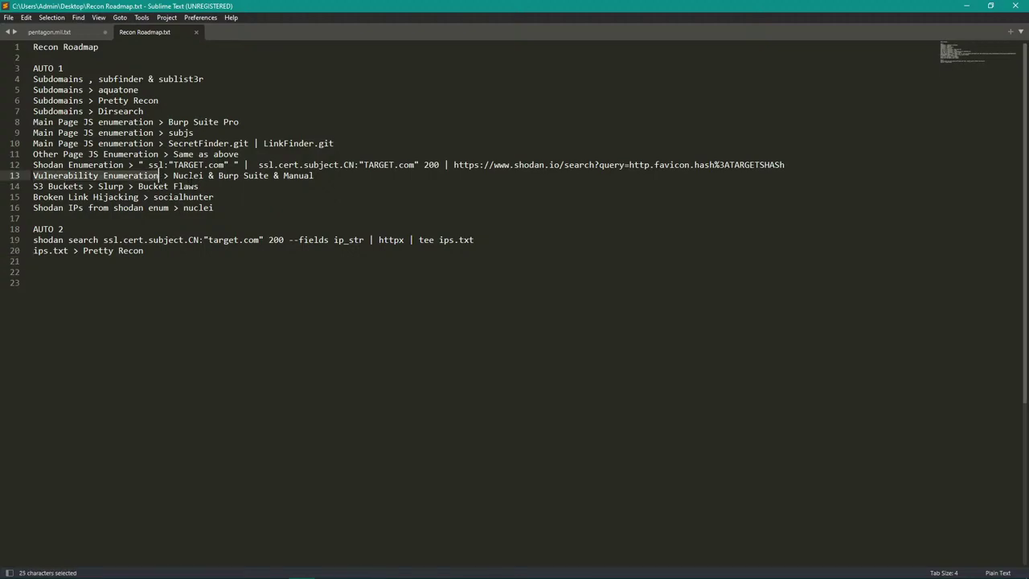
{"action": "double_click", "coordinate": [181, 176]}
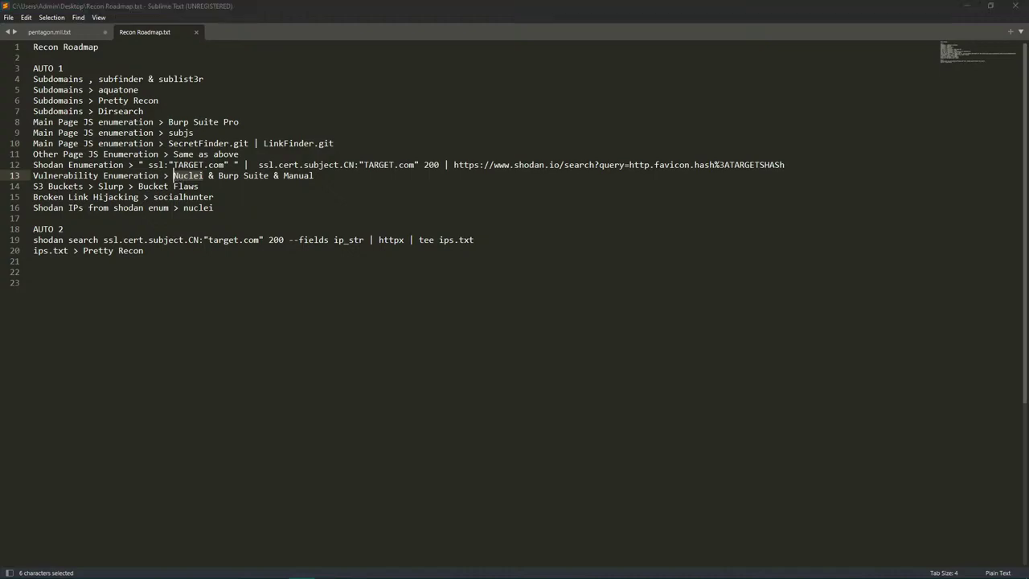
{"action": "left_click", "coordinate": [295, 409]}
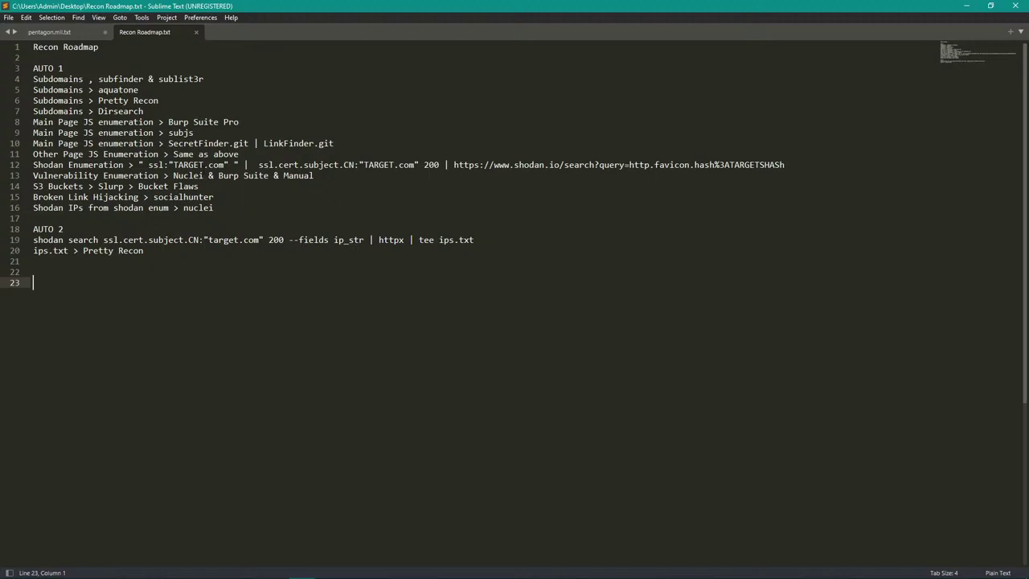
{"action": "left_click", "coordinate": [223, 175]}
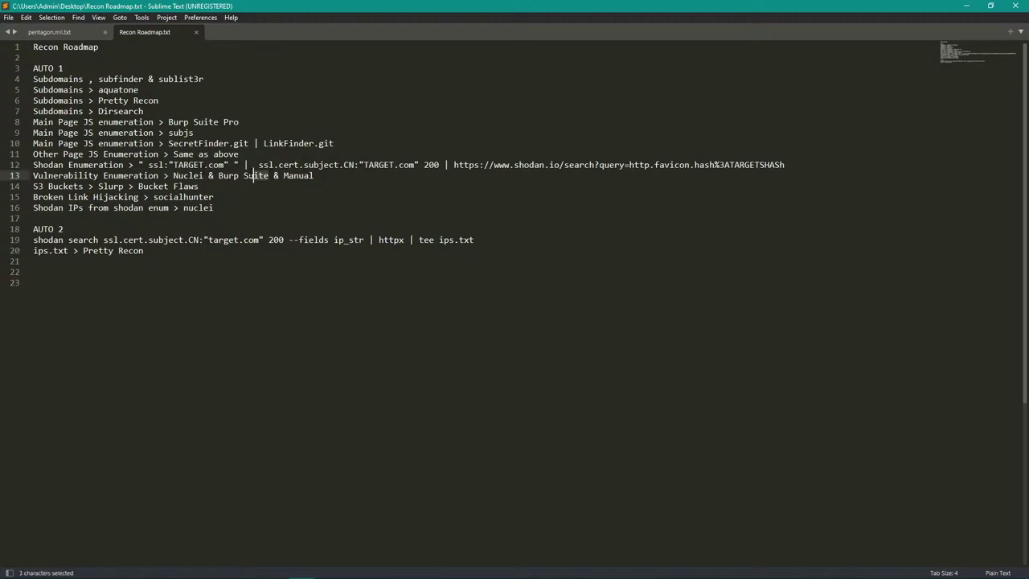
{"action": "scroll", "coordinate": [261, 204], "scroll_direction": "down", "scroll_amount": 4}
{"action": "scroll", "coordinate": [261, 204], "scroll_direction": "up", "scroll_amount": 4}
{"action": "left_click", "coordinate": [248, 175]}
{"action": "left_click_drag", "start_coordinate": [218, 175], "coordinate": [270, 176]}
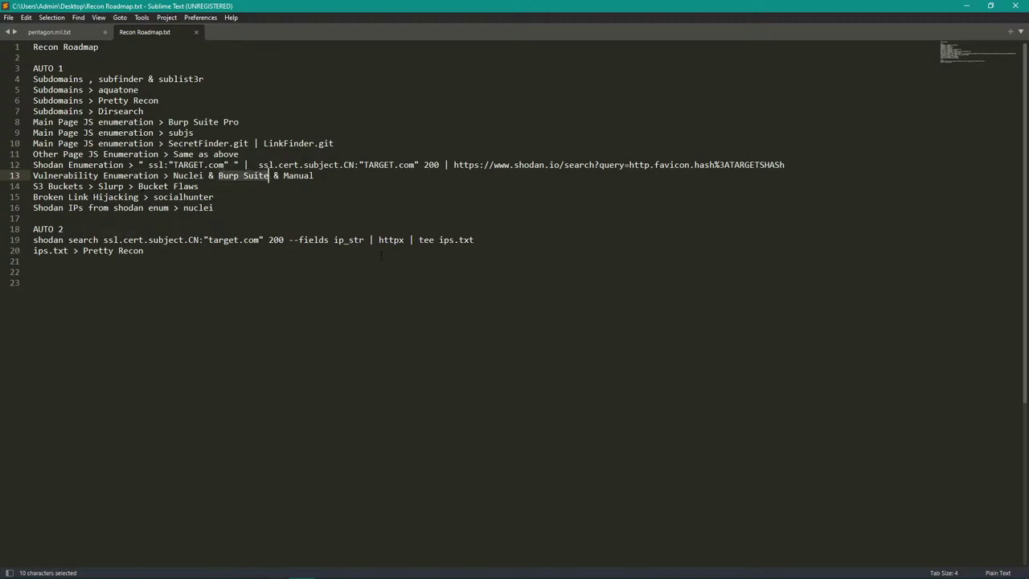
{"action": "left_click", "coordinate": [384, 293]}
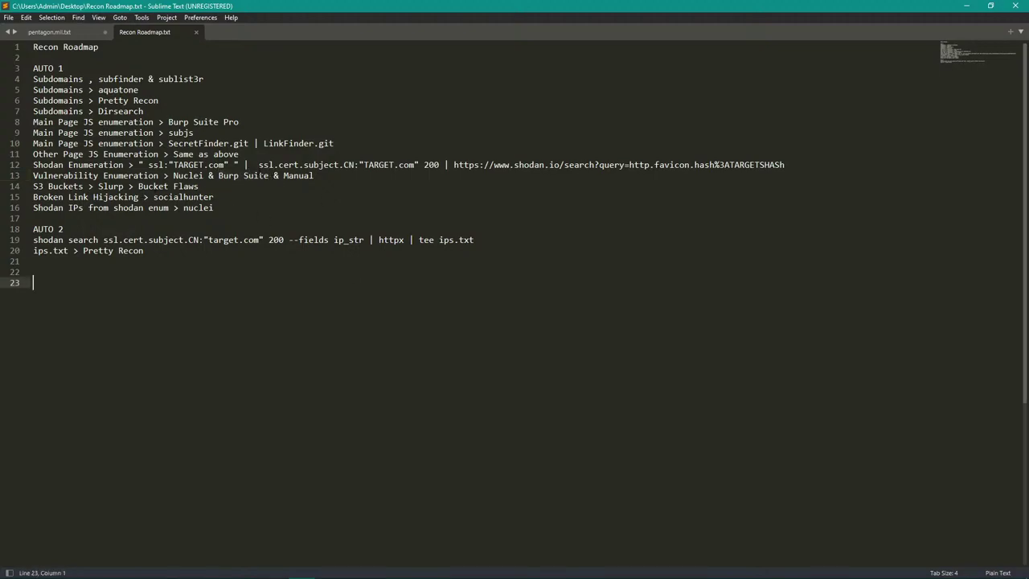
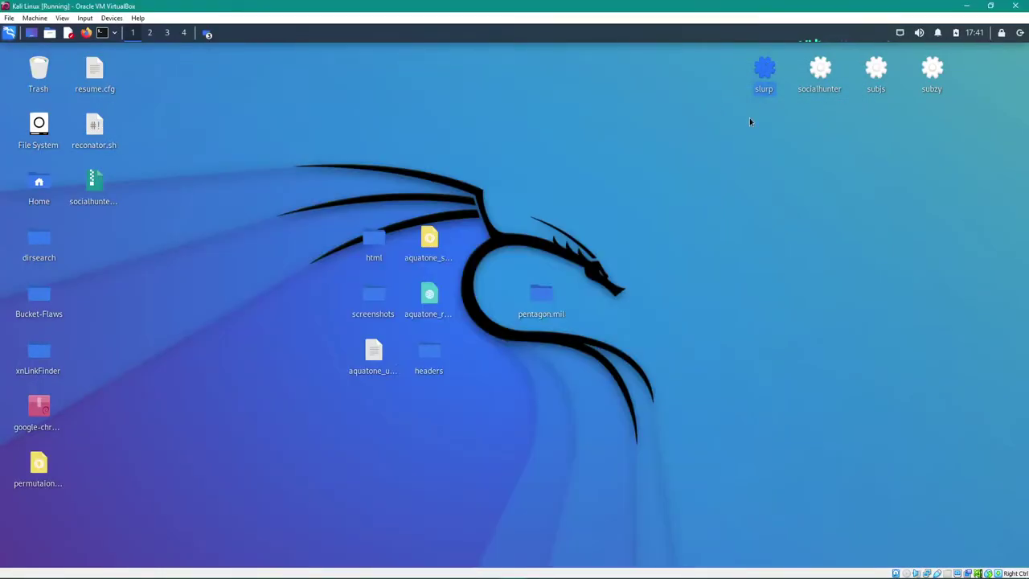
- Open a terminal in the Desktop folder from the desktop context menu
{"action": "right_click", "coordinate": [715, 148]}
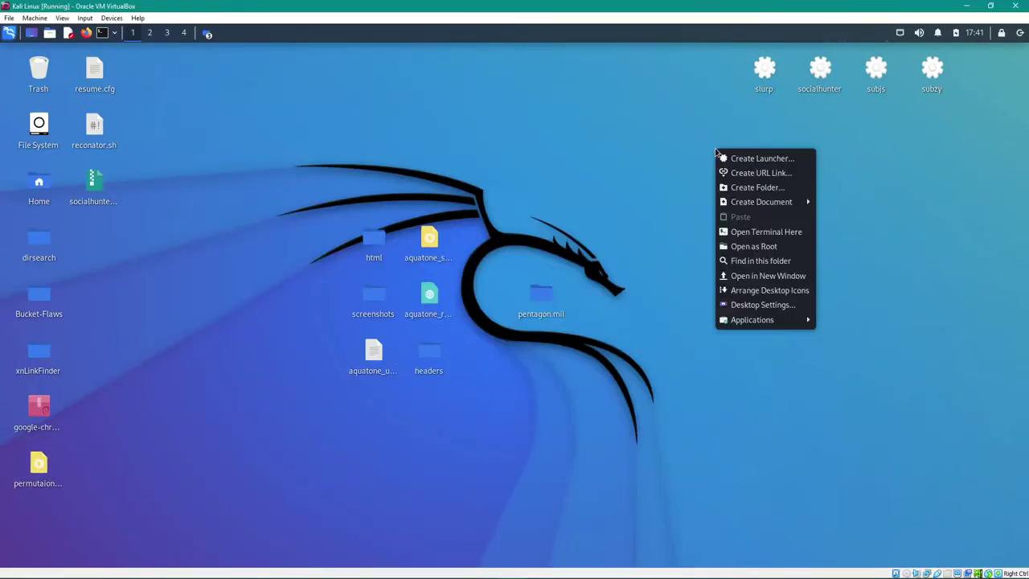
{"action": "left_click", "coordinate": [768, 233]}
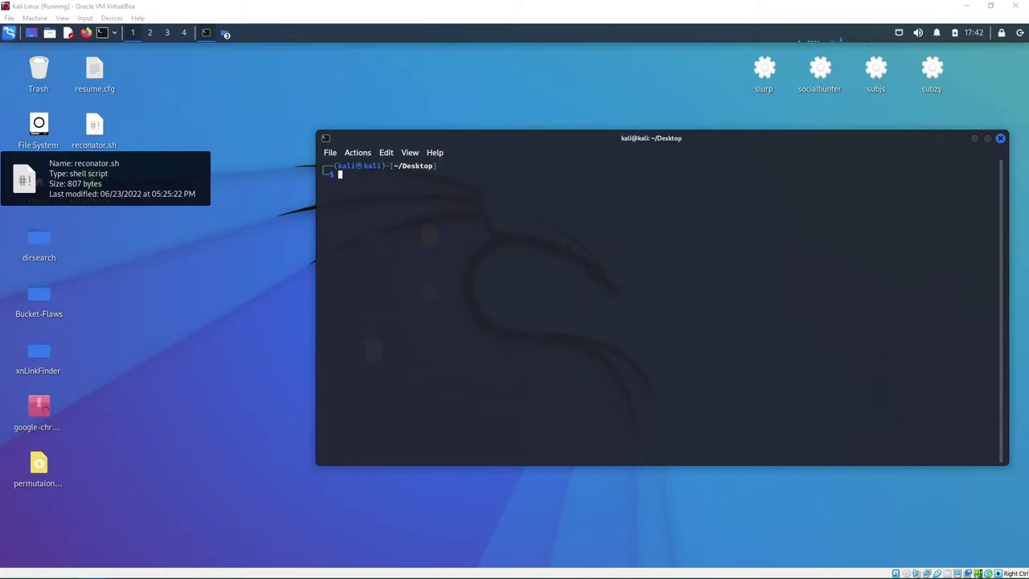
- Run ./slurp domain -p permutaions.json -t pentagon.mil to scan pentagon.mil
{"action": "left_click", "coordinate": [534, 229]}
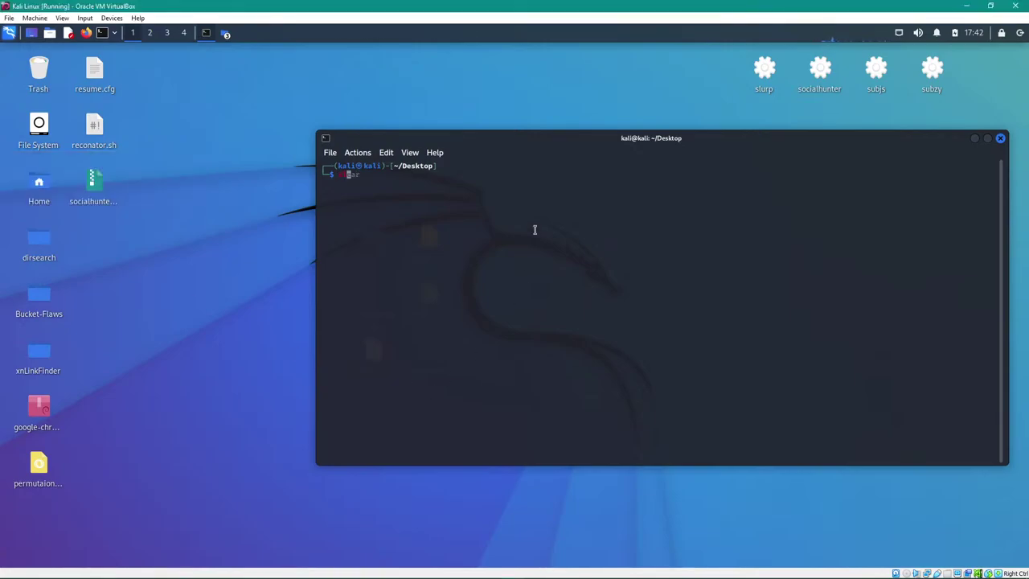
{"action": "type", "text": "./"}
{"action": "type", "text": "sl"}
{"action": "type", "text": "urp "}
{"action": "type", "text": "urp domain "}
{"action": "type", "text": "-p pe"}
{"action": "type", "text": "rm"}
{"action": "key", "text": "Tab"}
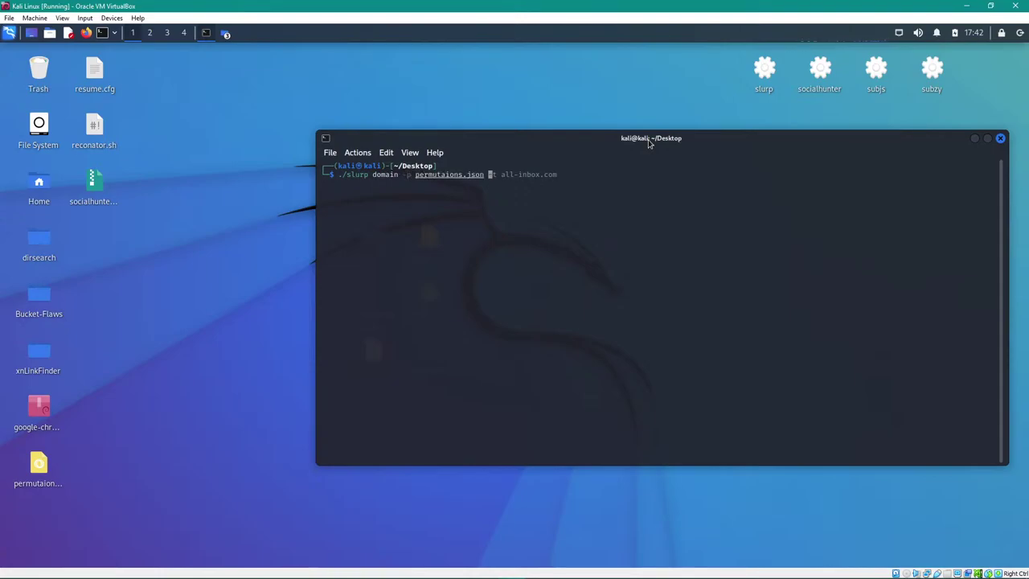
{"action": "type", "text": "-t "}
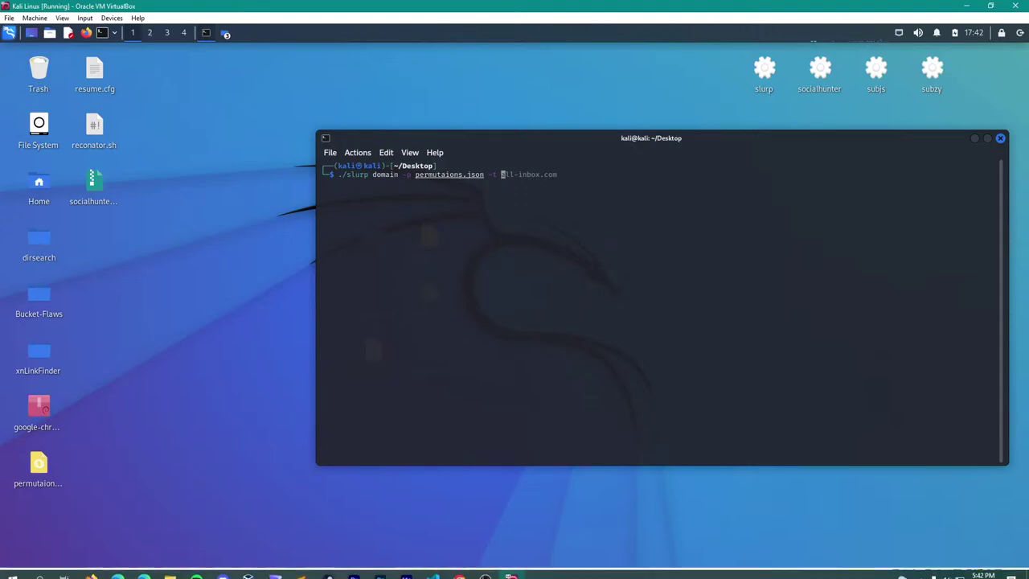
{"action": "type", "text": "pe"}
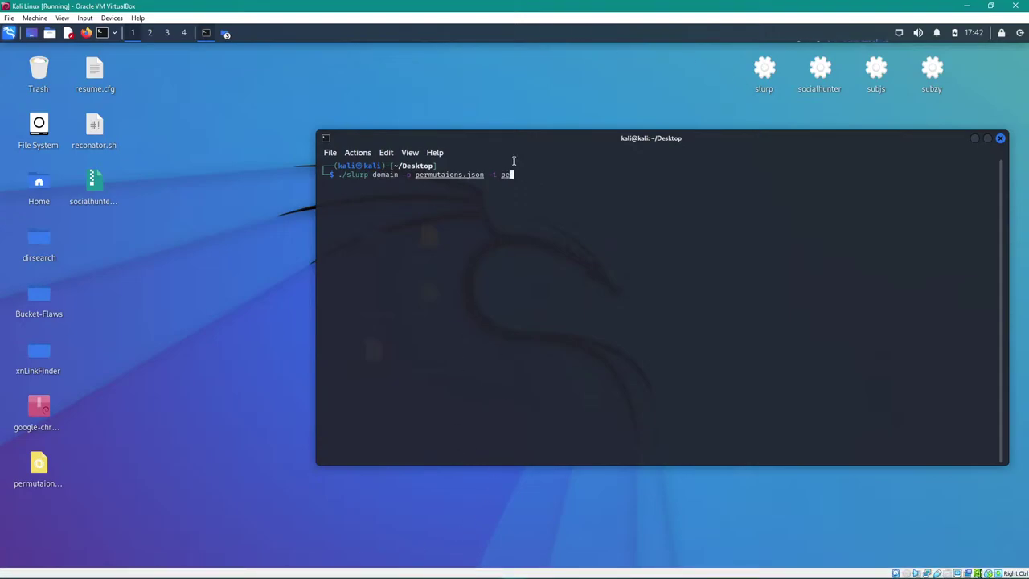
{"action": "type", "text": "ntagon.mil"}
{"action": "key", "text": "Return"}
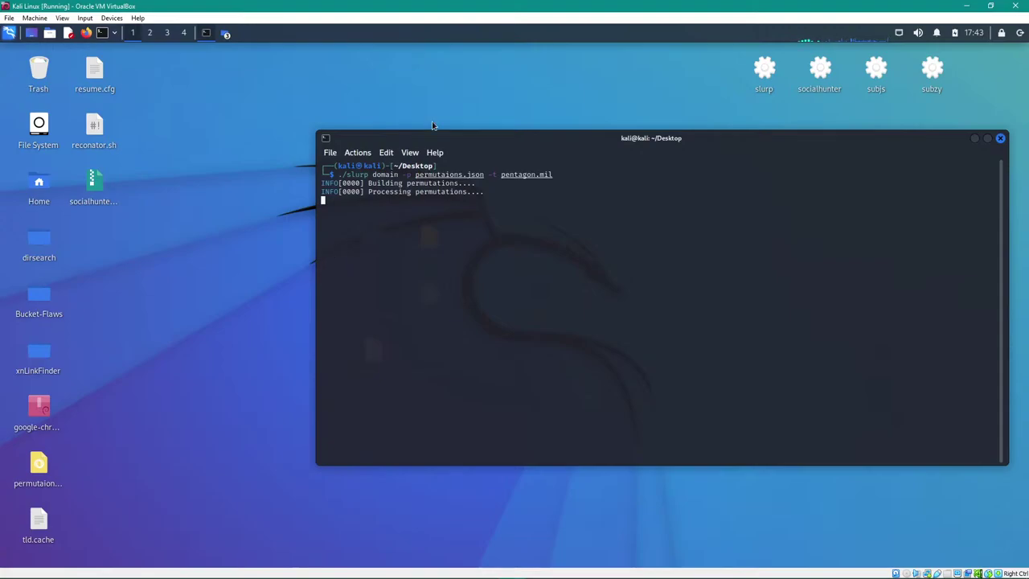
- Bring Recon Roadmap.txt forward in Sublime Text and scroll to the S3 Buckets > Slurp step
{"action": "left_click", "coordinate": [300, 568]}
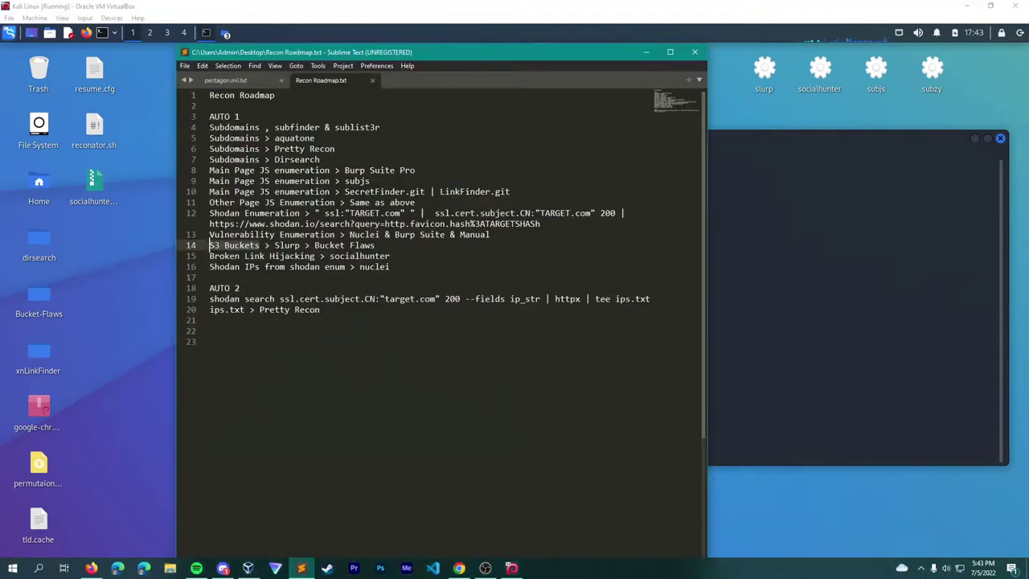
{"action": "scroll", "coordinate": [245, 255], "scroll_direction": "down", "scroll_amount": 1}
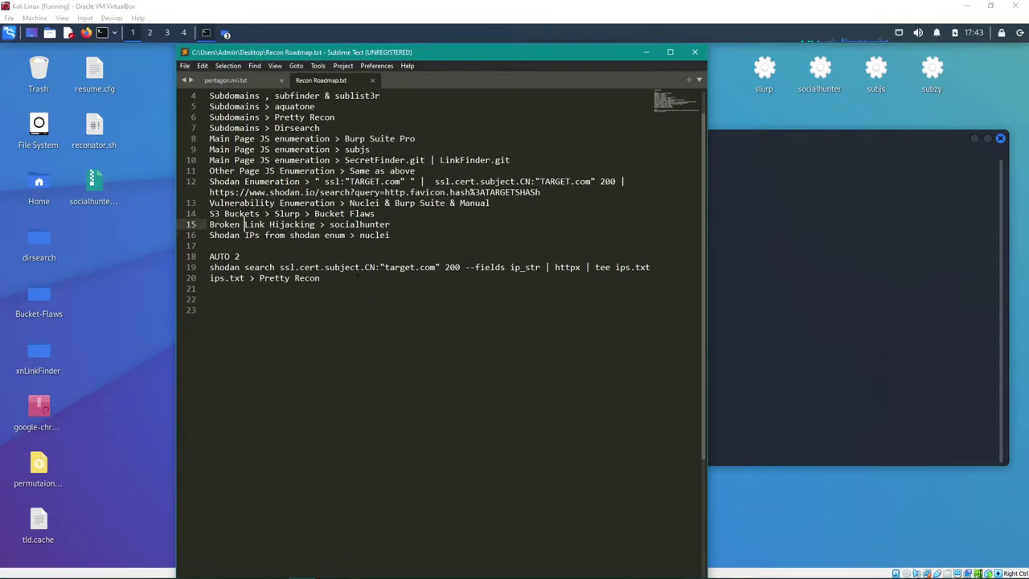
{"action": "left_click_drag", "start_coordinate": [391, 235], "coordinate": [210, 223]}
{"action": "left_click", "coordinate": [223, 223]}
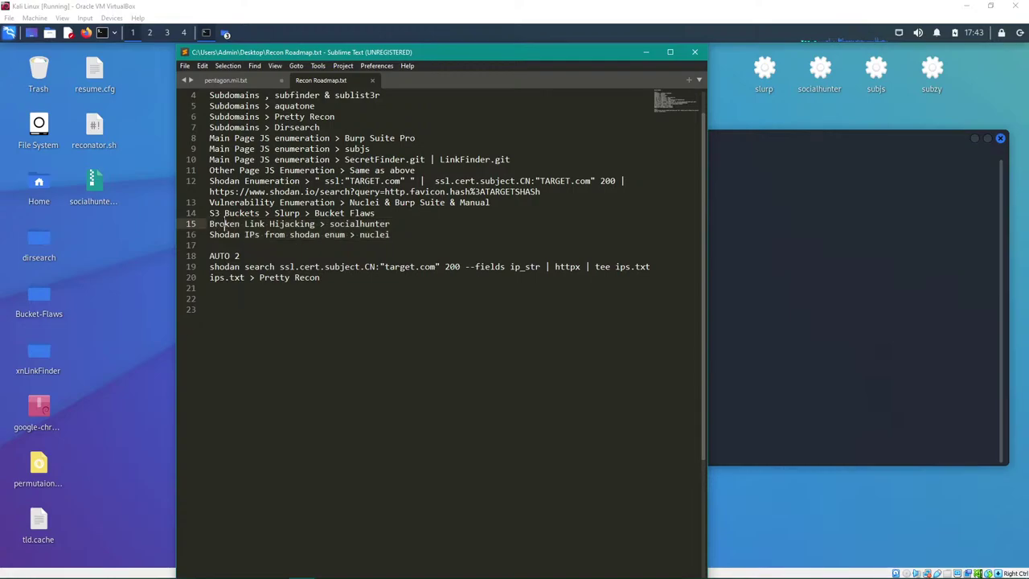
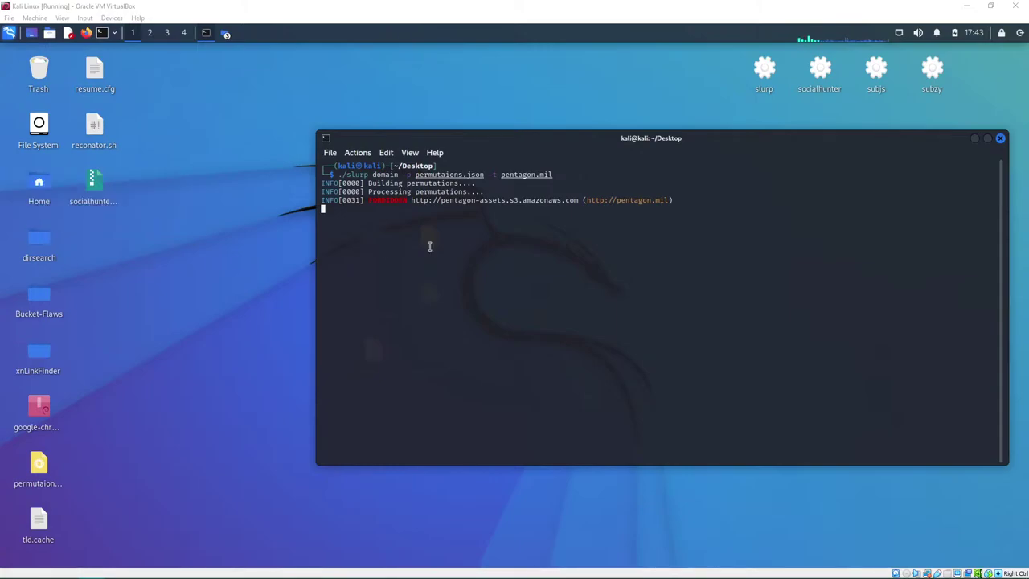
- Bring the Recon Roadmap.txt notes in Sublime Text to the front over the slurp output
{"action": "mouse_move", "coordinate": [308, 568]}
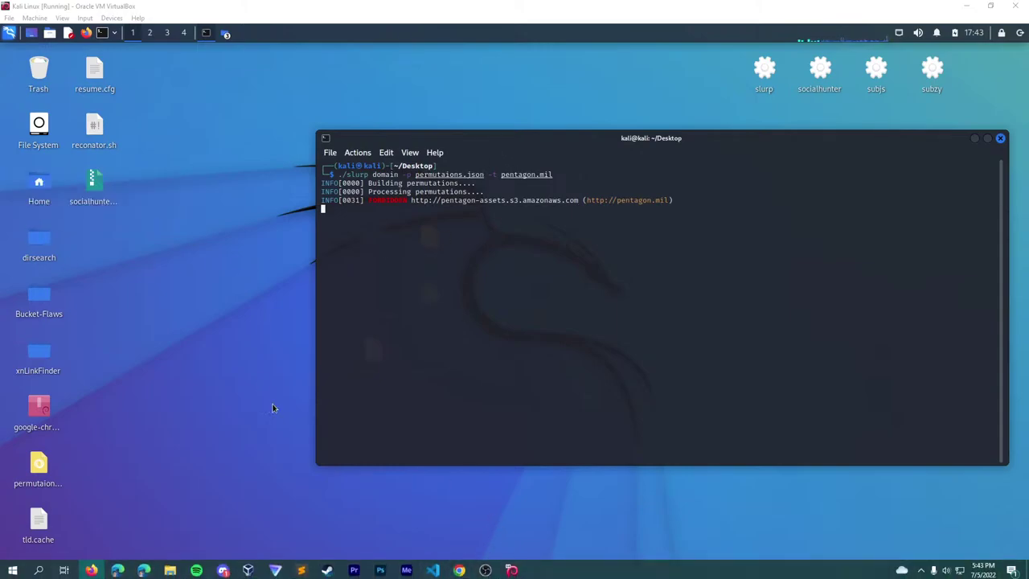
{"action": "left_click", "coordinate": [303, 568]}
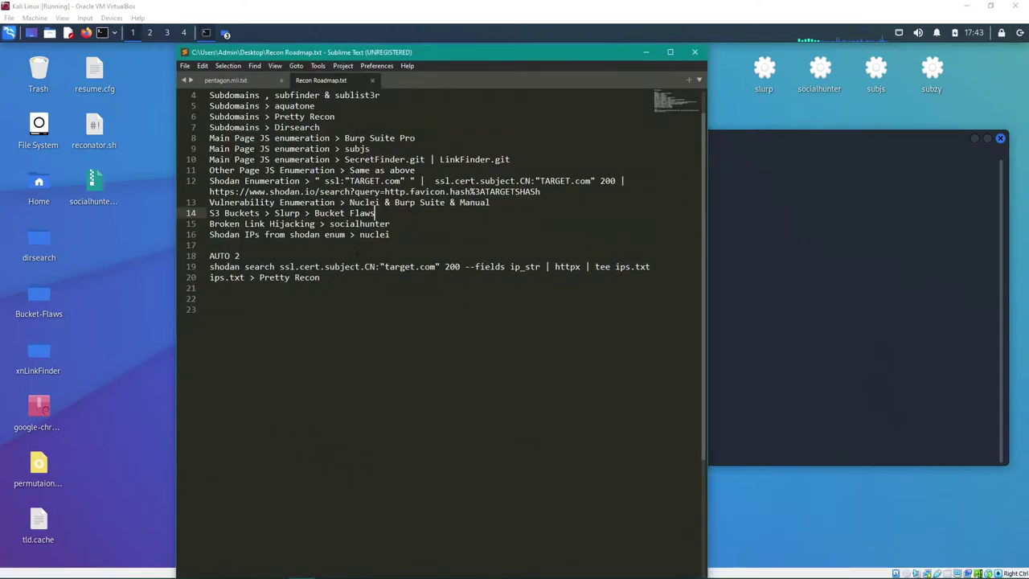
- Highlight the AUTO 1 recon steps (lines 4–16), then minimize Sublime Text to reveal pentagon-backup
{"action": "scroll", "coordinate": [442, 273], "scroll_direction": "up", "scroll_amount": 1}
{"action": "left_click_drag", "start_coordinate": [210, 95], "coordinate": [379, 305]}
{"action": "left_click_drag", "start_coordinate": [391, 268], "coordinate": [198, 132]}
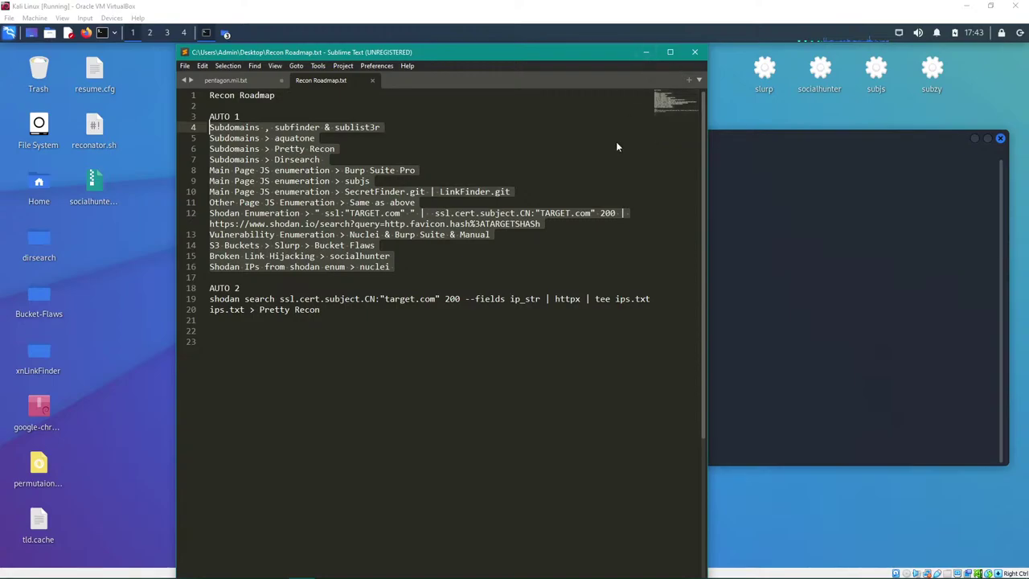
{"action": "left_click", "coordinate": [645, 52]}
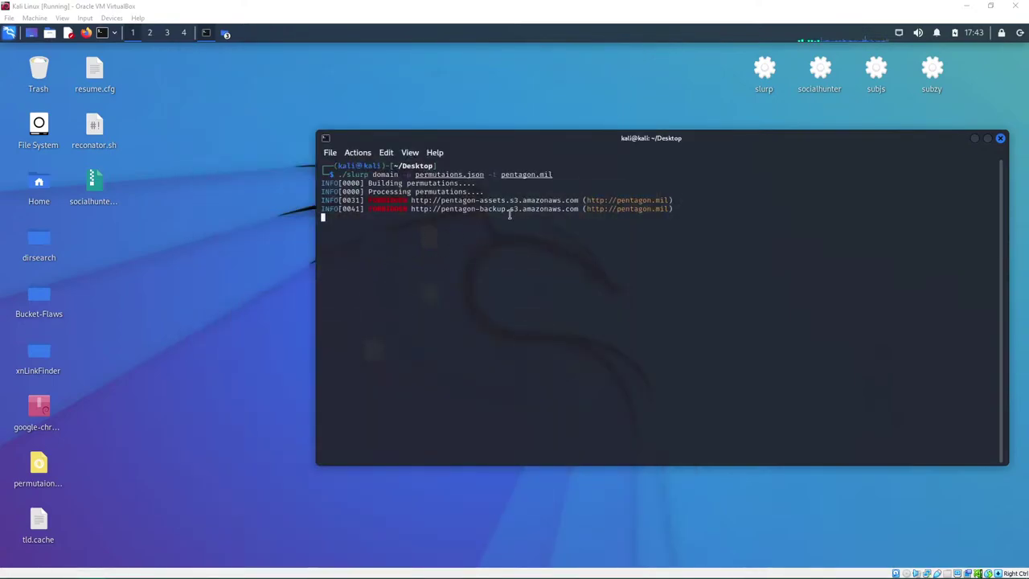
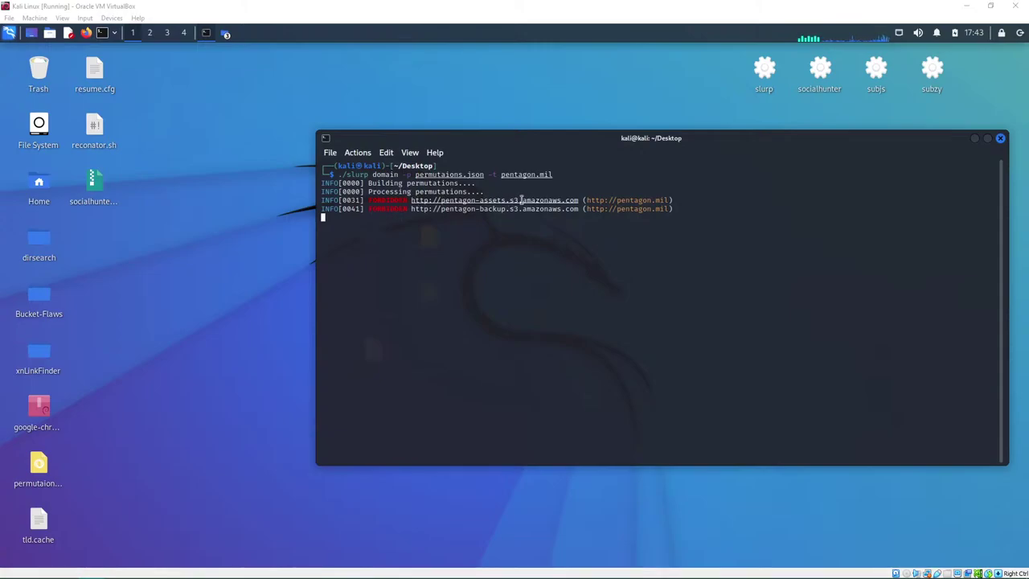
{"action": "left_click_drag", "start_coordinate": [368, 200], "coordinate": [407, 200]}
{"action": "left_click", "coordinate": [402, 208]}
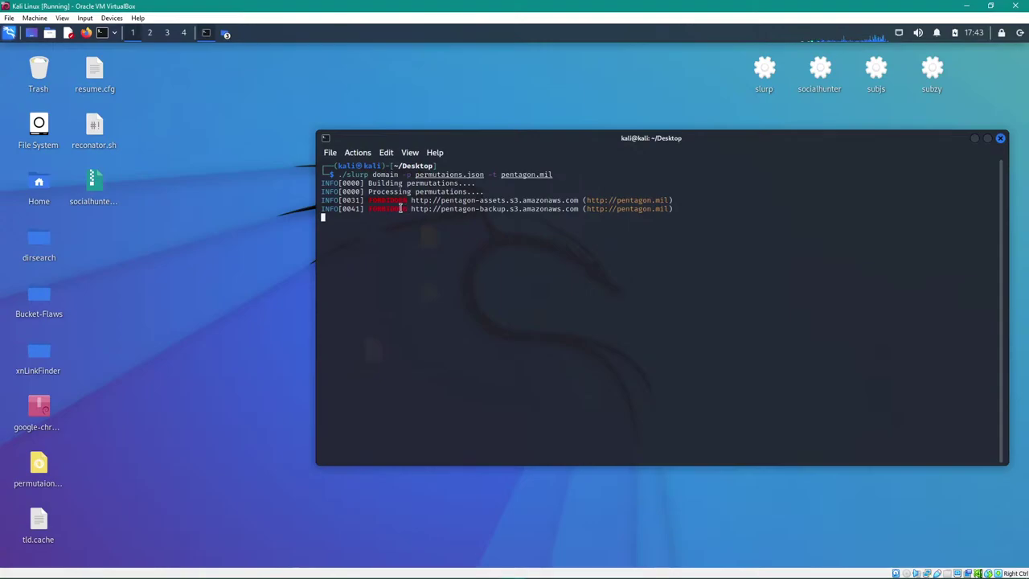
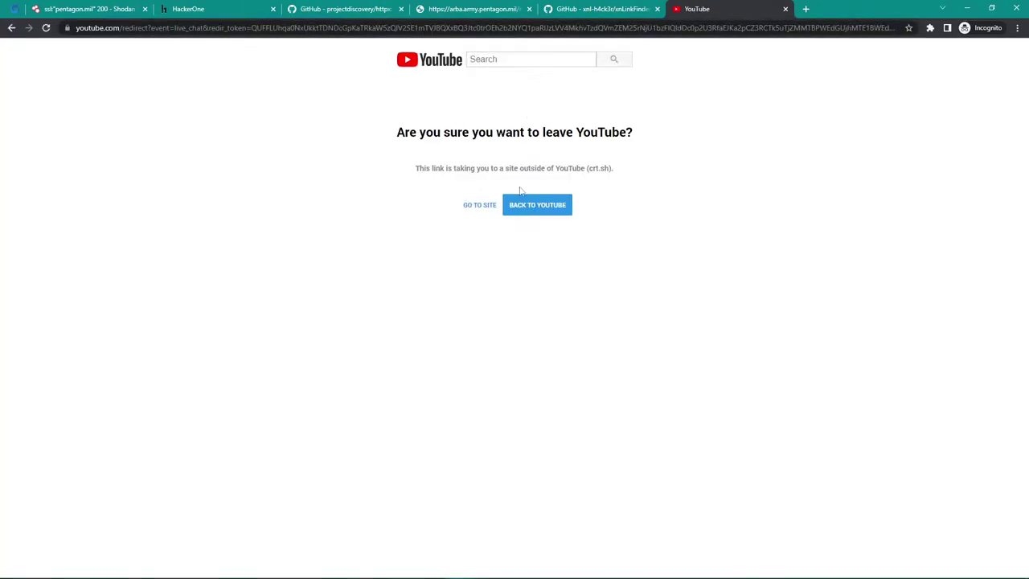
- Continue past the YouTube redirect to crt.sh and search certificates for pentagon.mil
{"action": "left_click", "coordinate": [485, 207]}
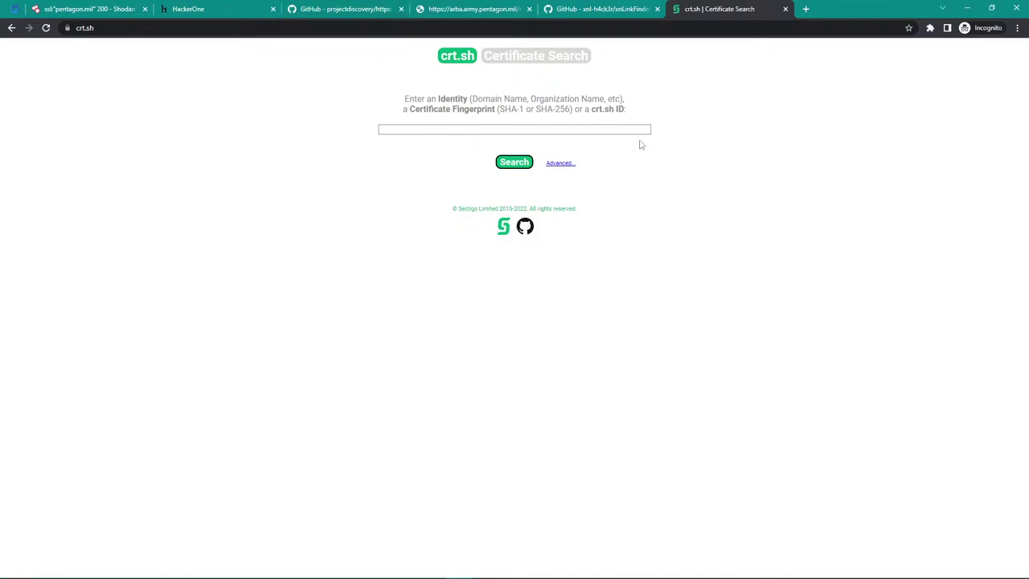
{"action": "type", "text": "pentagon.mil"}
{"action": "left_click", "coordinate": [515, 163]}
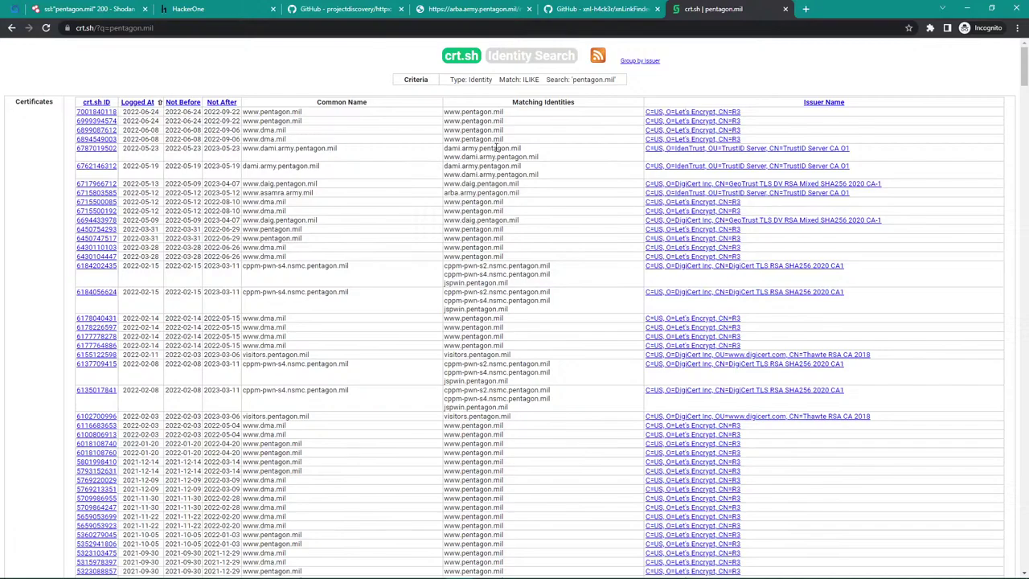
{"action": "scroll", "coordinate": [496, 148], "scroll_direction": "down", "scroll_amount": 15}
{"action": "scroll", "coordinate": [496, 148], "scroll_direction": "up", "scroll_amount": 15}
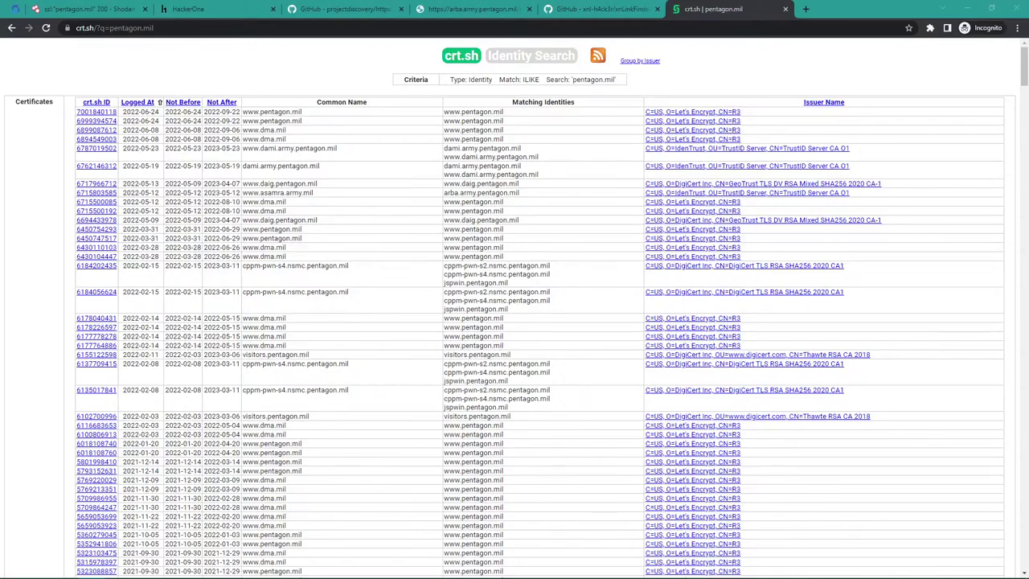
{"action": "scroll", "coordinate": [514, 321], "scroll_direction": "down", "scroll_amount": 15}
{"action": "scroll", "coordinate": [273, 239], "scroll_direction": "down", "scroll_amount": 3}
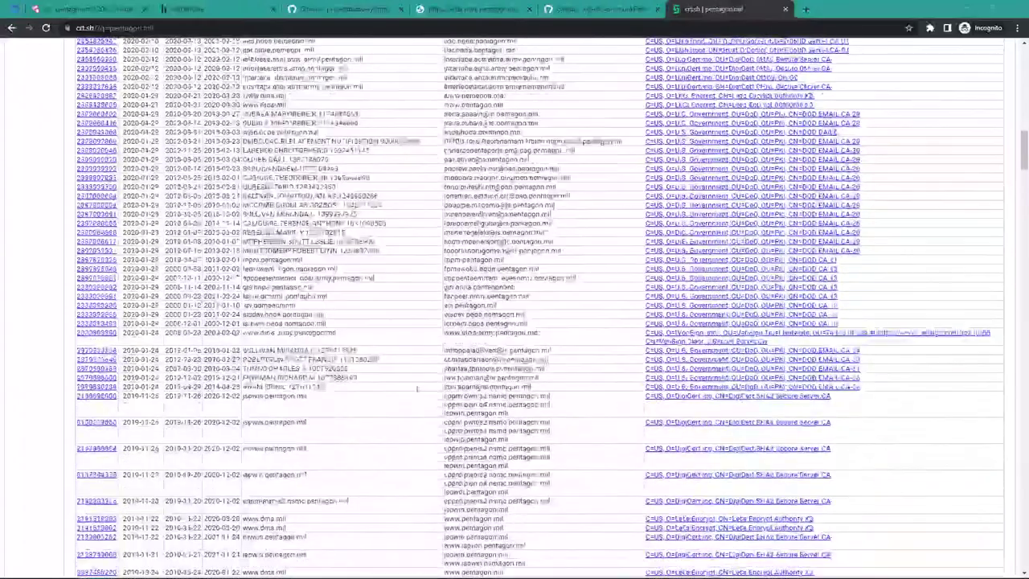
{"action": "scroll", "coordinate": [273, 239], "scroll_direction": "up", "scroll_amount": 20}
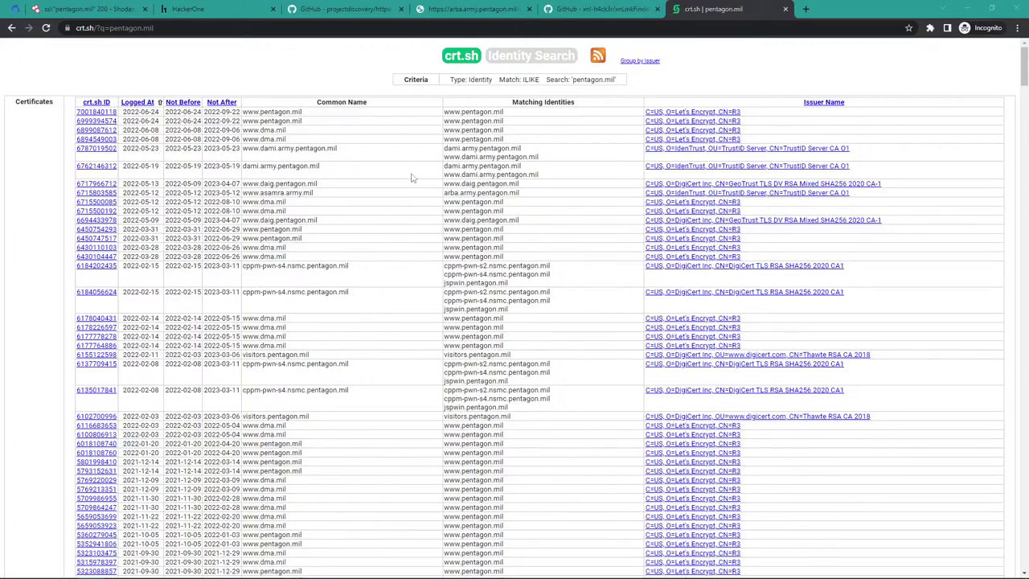
{"action": "scroll", "coordinate": [443, 250], "scroll_direction": "down", "scroll_amount": 15}
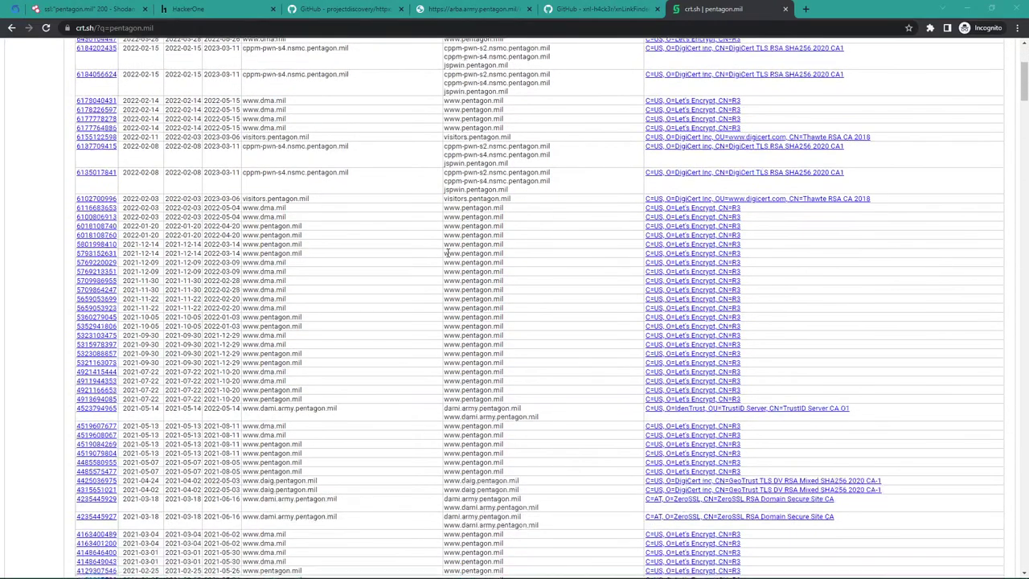
{"action": "scroll", "coordinate": [450, 251], "scroll_direction": "down", "scroll_amount": 4}
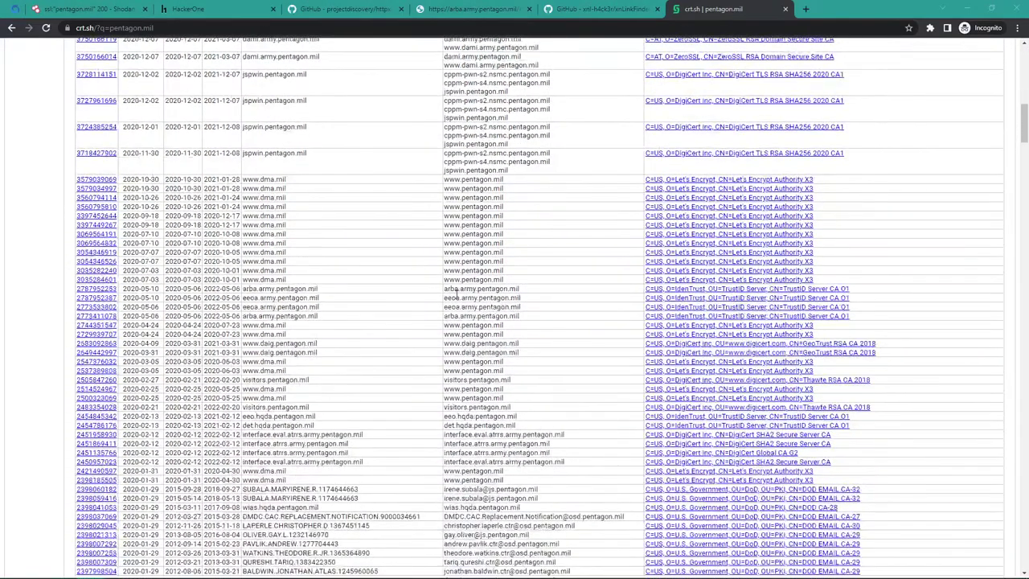
{"action": "scroll", "coordinate": [463, 274], "scroll_direction": "down", "scroll_amount": 5}
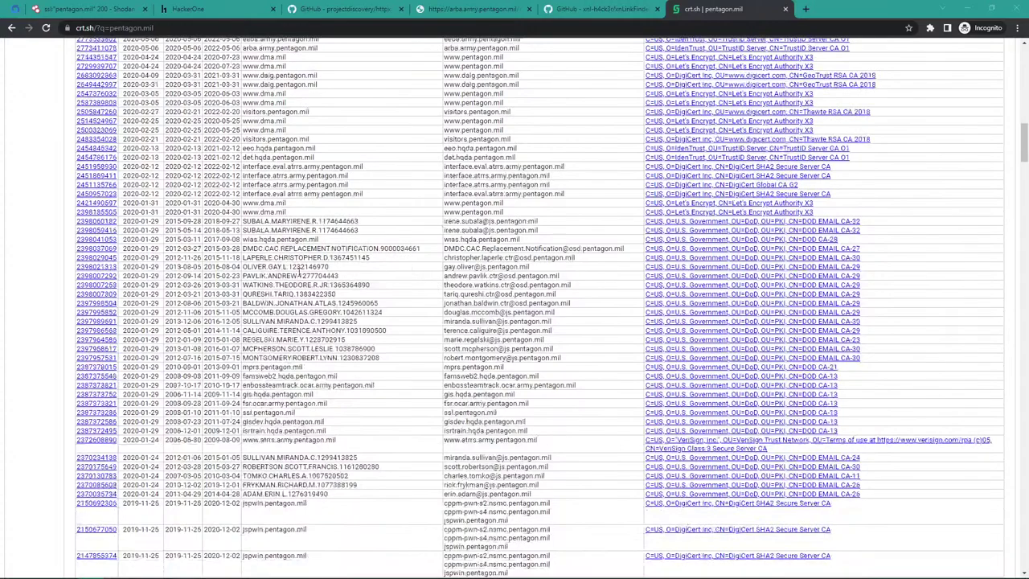
{"action": "scroll", "coordinate": [523, 245], "scroll_direction": "up", "scroll_amount": 3}
{"action": "left_click_drag", "start_coordinate": [482, 202], "coordinate": [458, 106]}
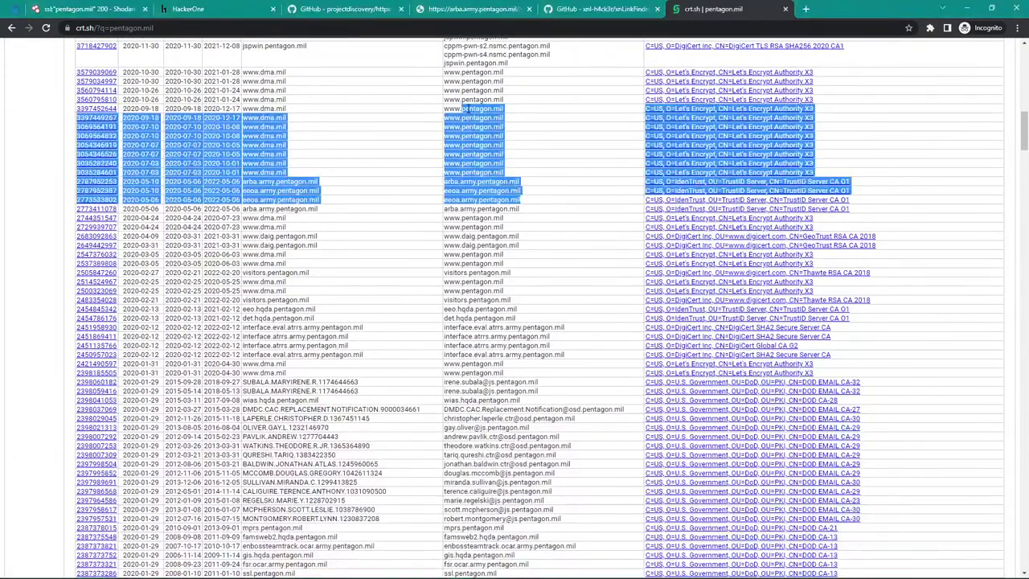
{"action": "left_click", "coordinate": [448, 183]}
{"action": "left_click_drag", "start_coordinate": [448, 183], "coordinate": [488, 221]}
{"action": "left_click", "coordinate": [488, 222]}
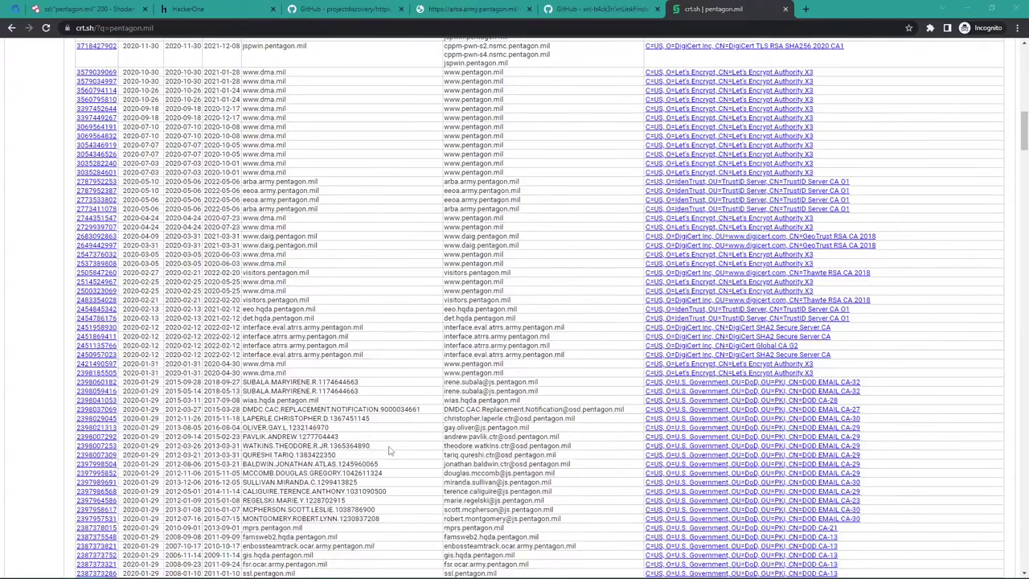
{"action": "scroll", "coordinate": [593, 409], "scroll_direction": "down", "scroll_amount": 2}
{"action": "scroll", "coordinate": [522, 298], "scroll_direction": "up", "scroll_amount": 1}
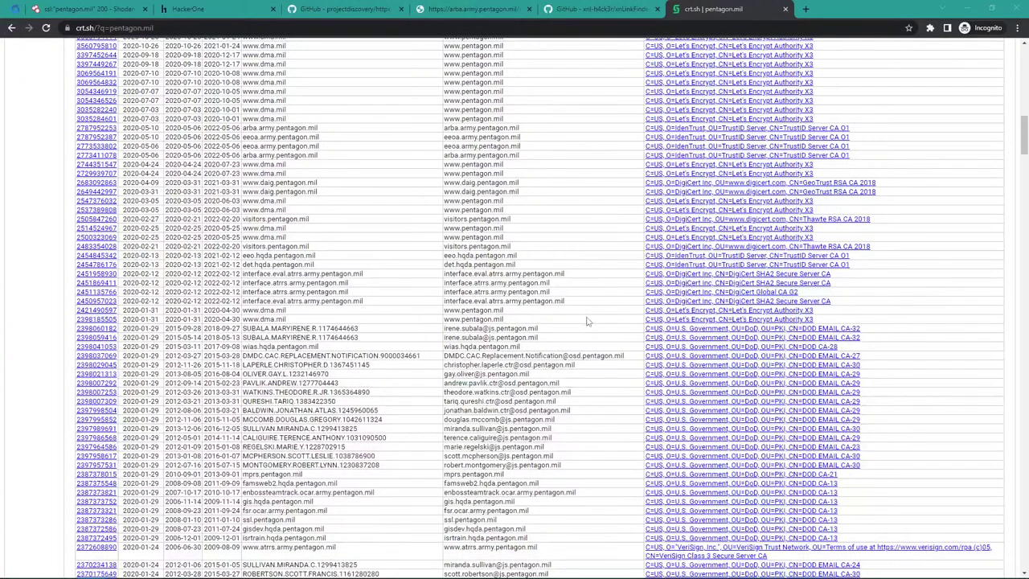
- Zoom and scroll through the pentagon.mil certificate results, highlighting an email address in one row
{"action": "key", "text": "ctrl+plus"}
{"action": "key", "text": "ctrl+plus"}
{"action": "key", "text": "ctrl+plus"}
{"action": "key", "text": "ctrl+plus"}
{"action": "key", "text": "ctrl+plus"}
{"action": "key", "text": "ctrl+plus"}
{"action": "key", "text": "ctrl+plus"}
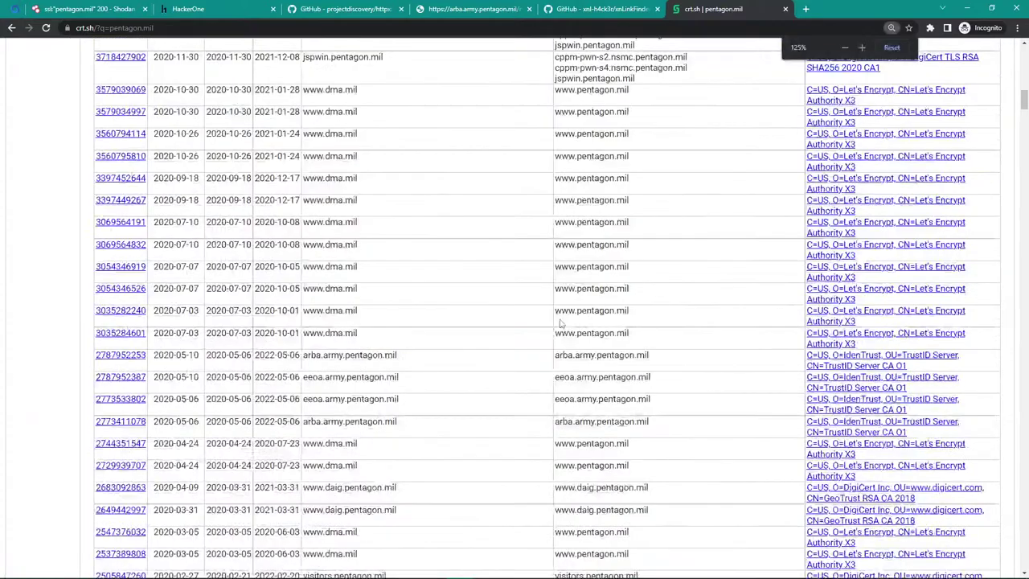
{"action": "key", "text": "ctrl+minus"}
{"action": "scroll", "coordinate": [562, 324], "scroll_direction": "down", "scroll_amount": 5}
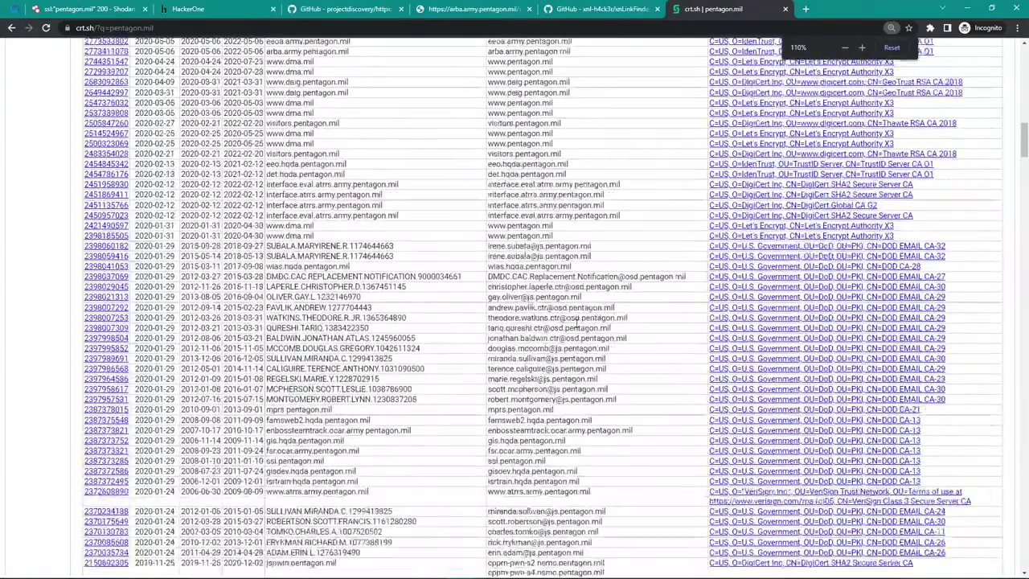
{"action": "scroll", "coordinate": [573, 323], "scroll_direction": "down", "scroll_amount": 1}
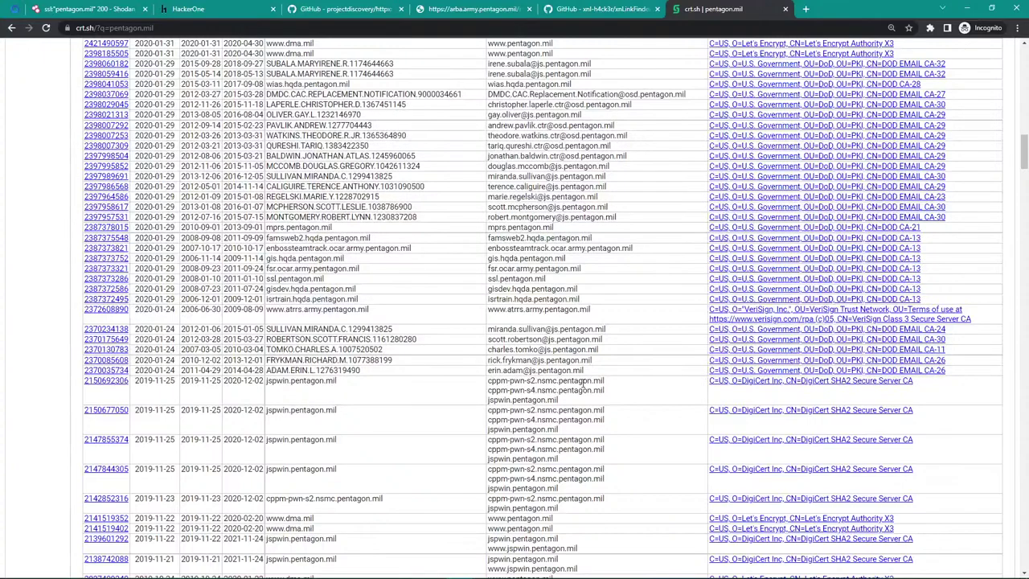
{"action": "scroll", "coordinate": [570, 409], "scroll_direction": "down", "scroll_amount": 1}
{"action": "left_click_drag", "start_coordinate": [625, 244], "coordinate": [492, 242]}
{"action": "left_click", "coordinate": [492, 242]}
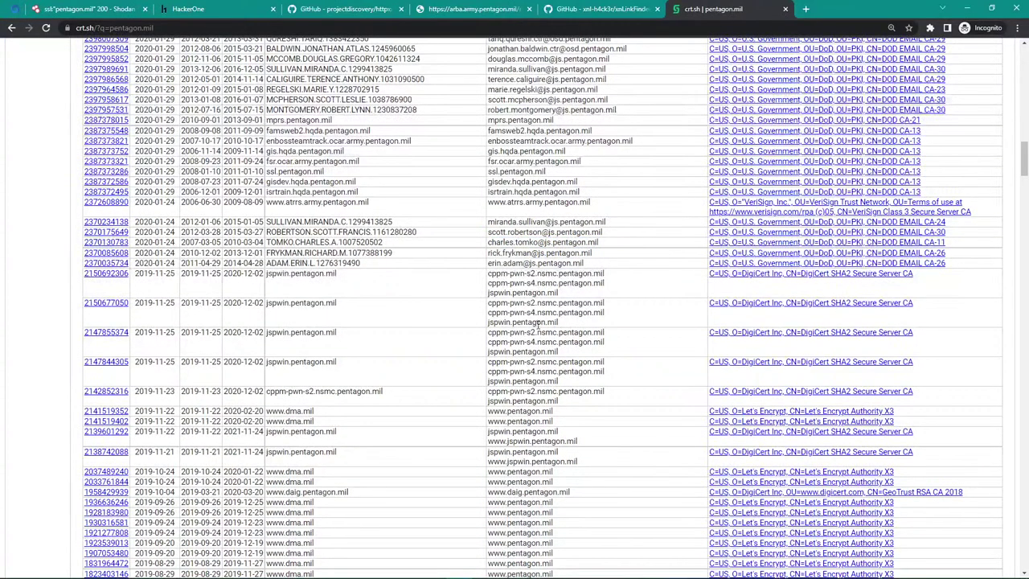
{"action": "left_click_drag", "start_coordinate": [488, 243], "coordinate": [517, 243]}
{"action": "left_click", "coordinate": [603, 245]}
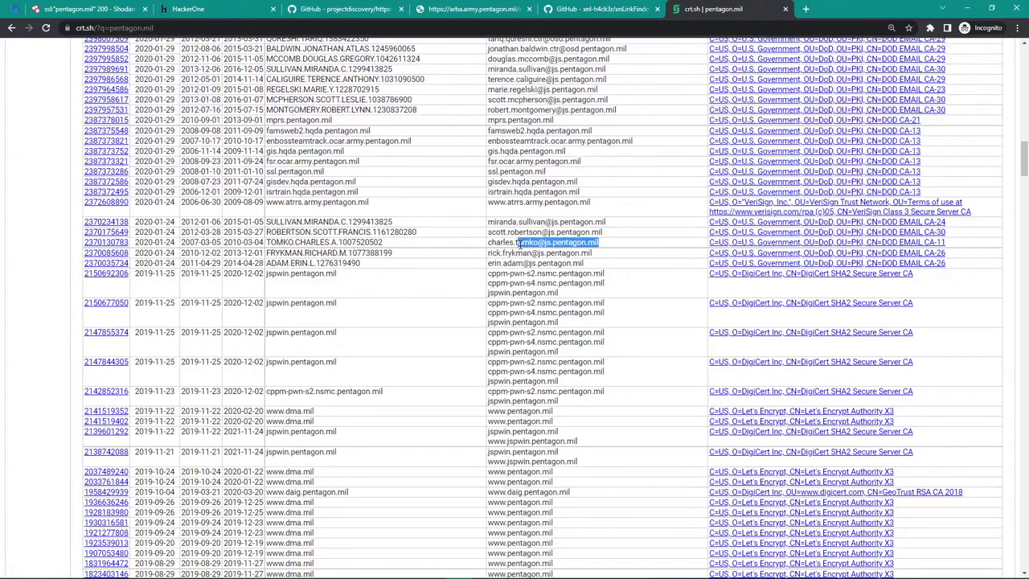
{"action": "scroll", "coordinate": [550, 262], "scroll_direction": "down", "scroll_amount": 10}
{"action": "scroll", "coordinate": [549, 257], "scroll_direction": "down", "scroll_amount": 5}
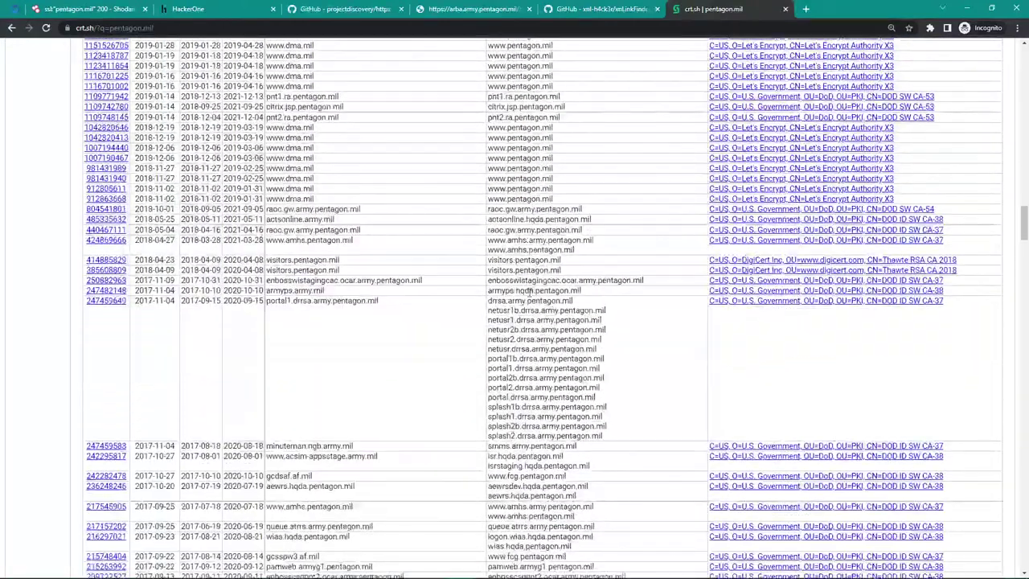
- Load the visitors.pentagon.mil hostname in a new tab (403 Forbidden), then return to the crt.sh results
{"action": "left_click_drag", "start_coordinate": [489, 271], "coordinate": [573, 274]}
{"action": "key", "text": "ctrl+c"}
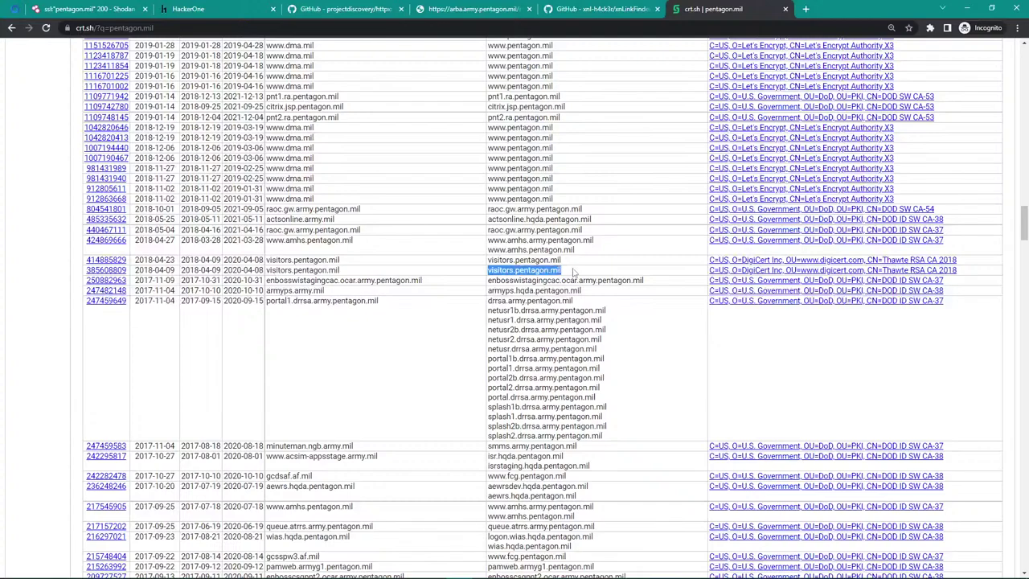
{"action": "left_click", "coordinate": [805, 9]}
{"action": "key", "text": "ctrl+v"}
{"action": "key", "text": "Return"}
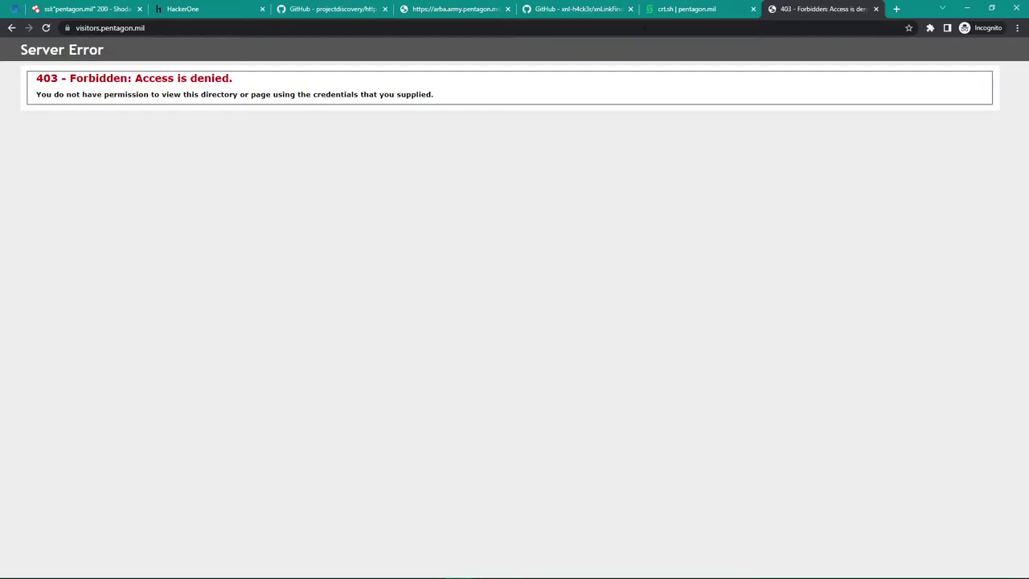
{"action": "left_click", "coordinate": [686, 9]}
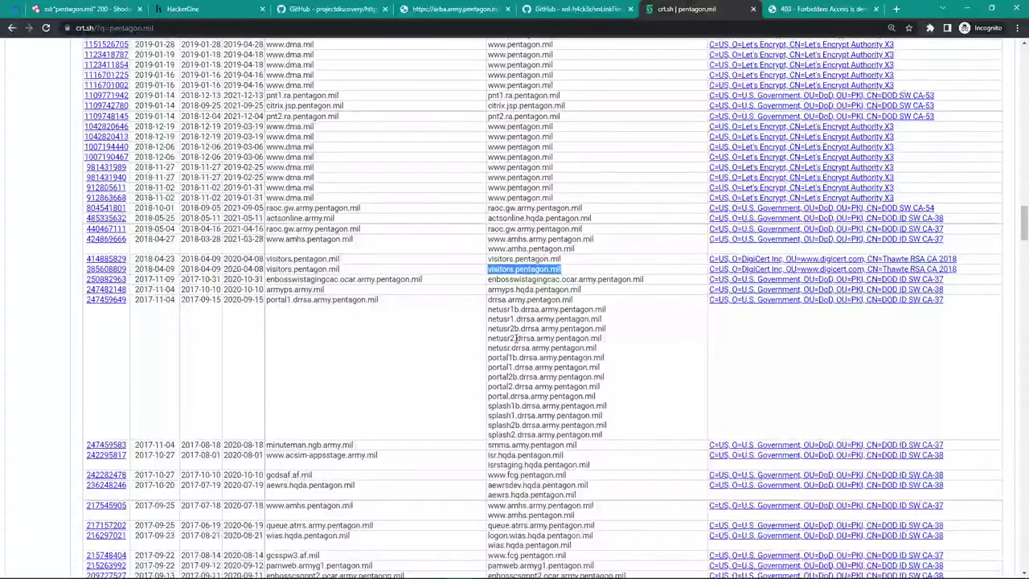
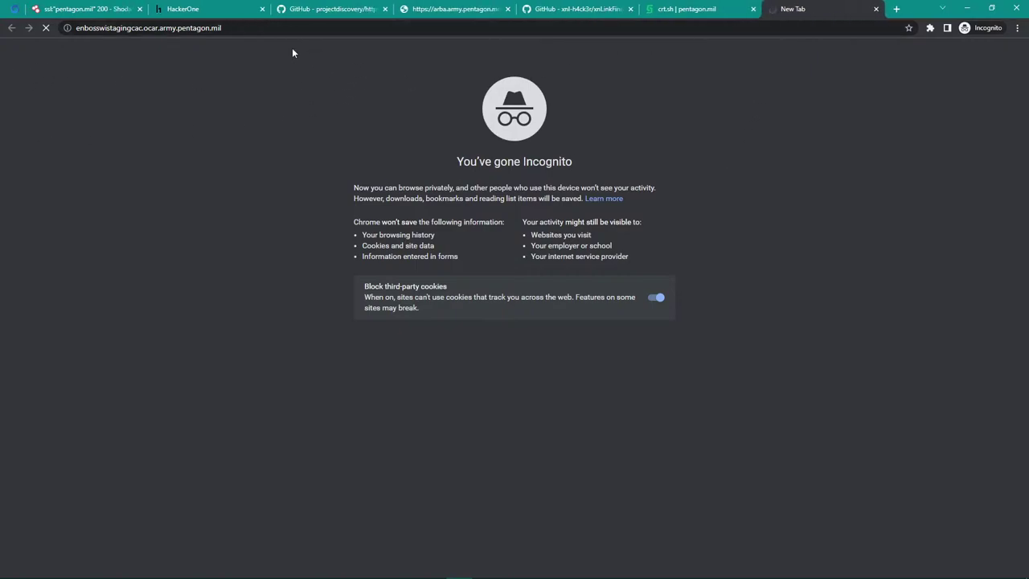
- Return to the crt.sh tab and scroll the pentagon.mil certificate table toward sharp.pentagon.mil
{"action": "left_click", "coordinate": [696, 7]}
{"action": "scroll", "coordinate": [537, 274], "scroll_direction": "down", "scroll_amount": 5}
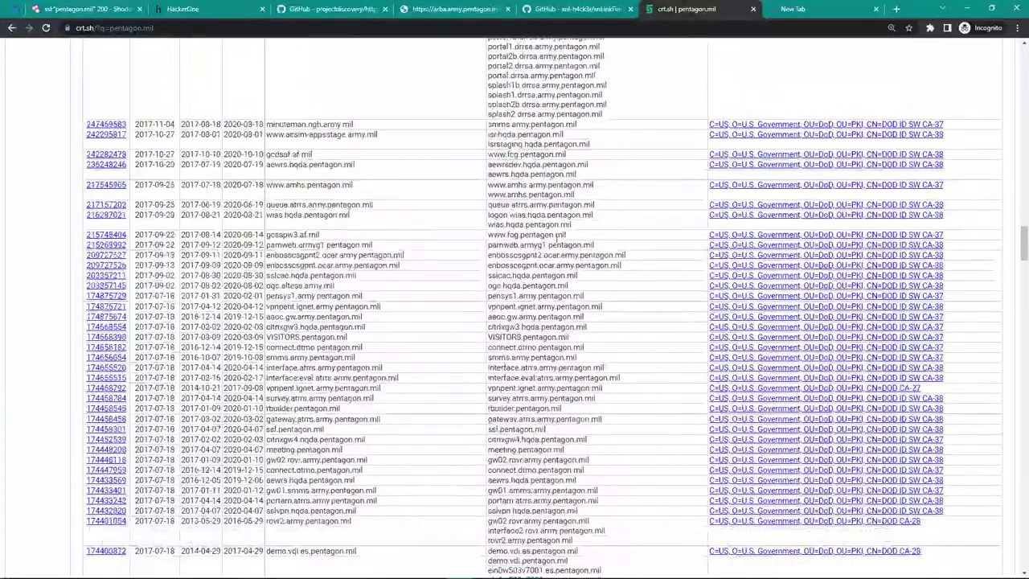
{"action": "scroll", "coordinate": [536, 273], "scroll_direction": "down", "scroll_amount": 5}
{"action": "scroll", "coordinate": [537, 274], "scroll_direction": "down", "scroll_amount": 5}
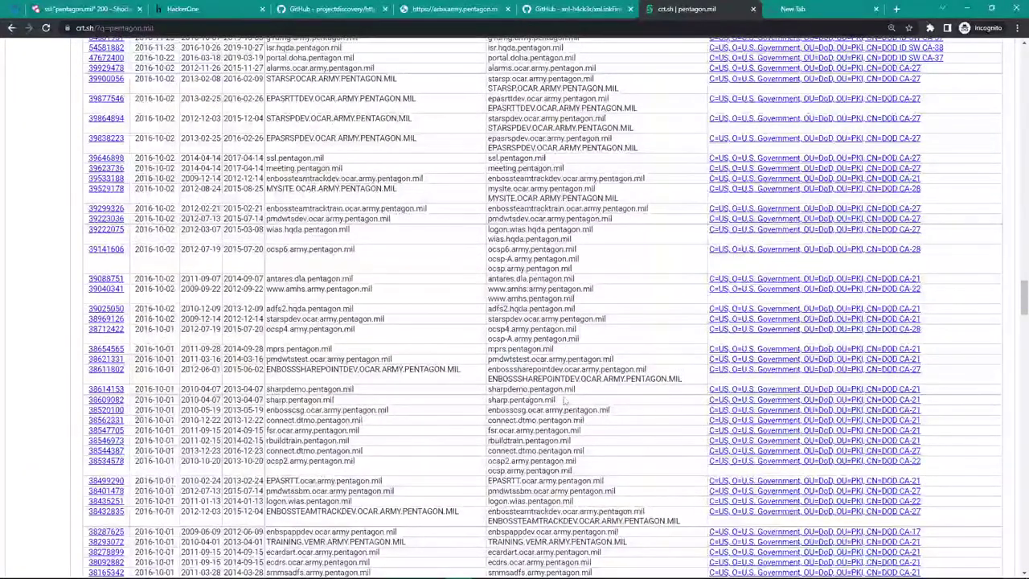
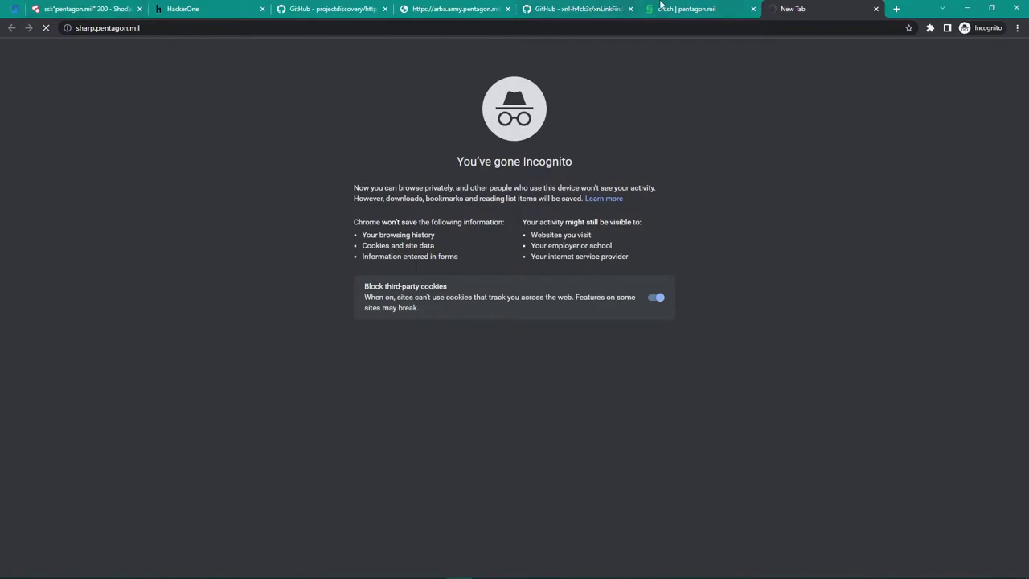
- Back on the crt.sh results, select the subdomain ecardart.ocar.army.pentagon.mil
{"action": "key", "text": "ctrl+shift+Tab"}
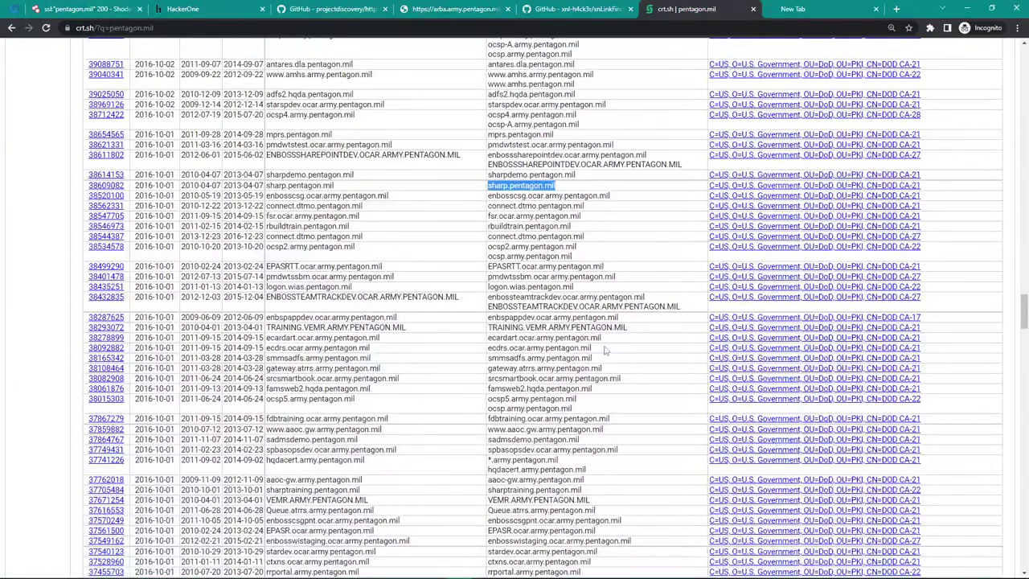
{"action": "left_click_drag", "start_coordinate": [619, 342], "coordinate": [487, 338]}
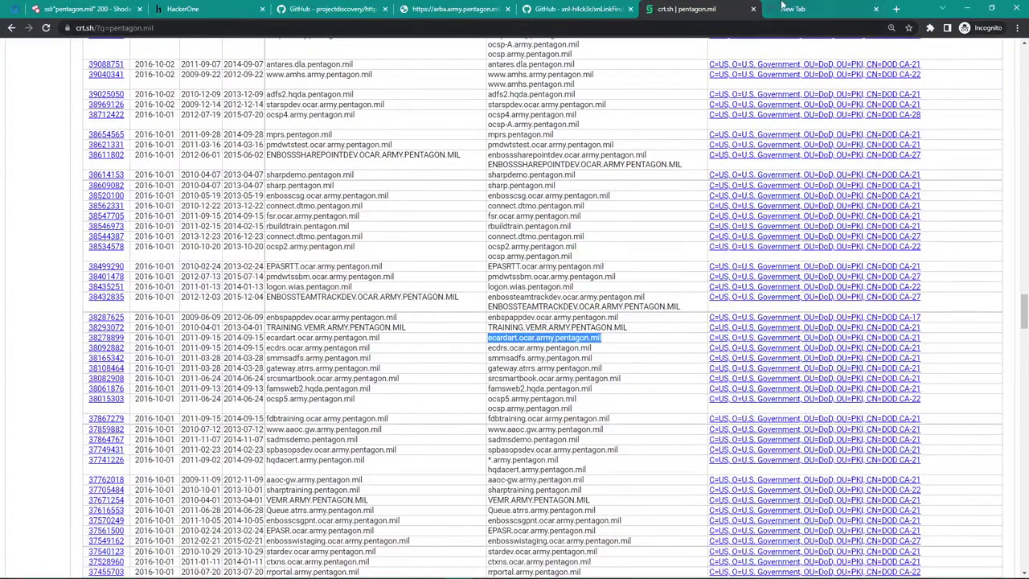
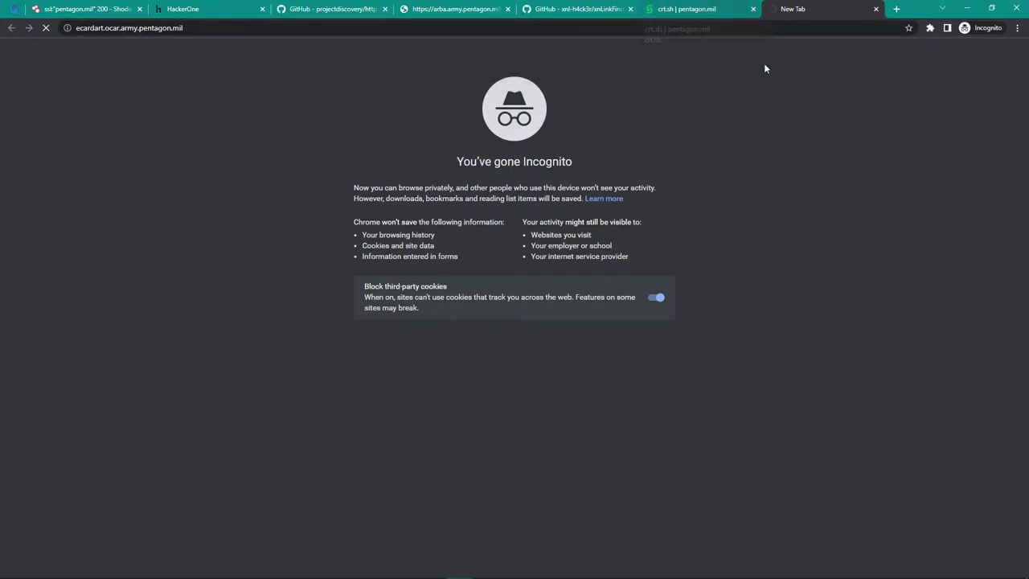
- Close the blank tab and the crt.sh pentagon.mil certificate results tab, then minimize Chrome
{"action": "left_click", "coordinate": [877, 10]}
{"action": "scroll", "coordinate": [639, 229], "scroll_direction": "down", "scroll_amount": 5}
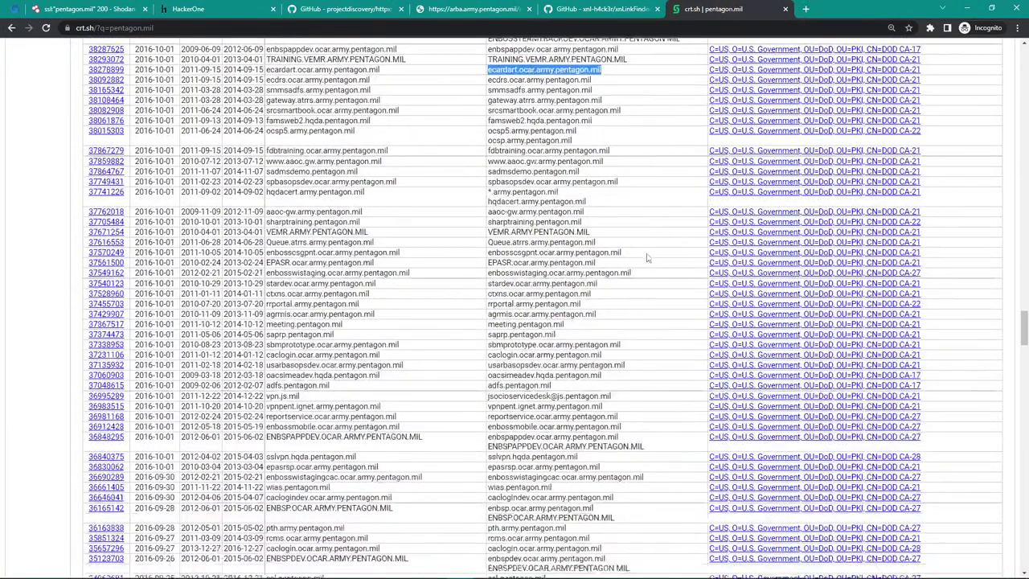
{"action": "scroll", "coordinate": [639, 229], "scroll_direction": "up", "scroll_amount": 10}
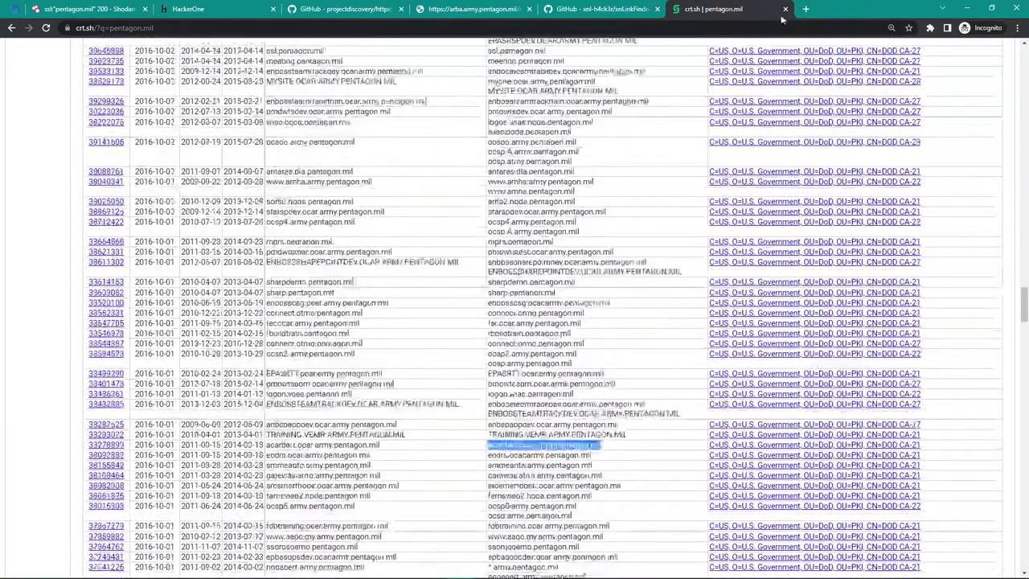
{"action": "left_click", "coordinate": [784, 10]}
{"action": "left_click", "coordinate": [967, 9]}
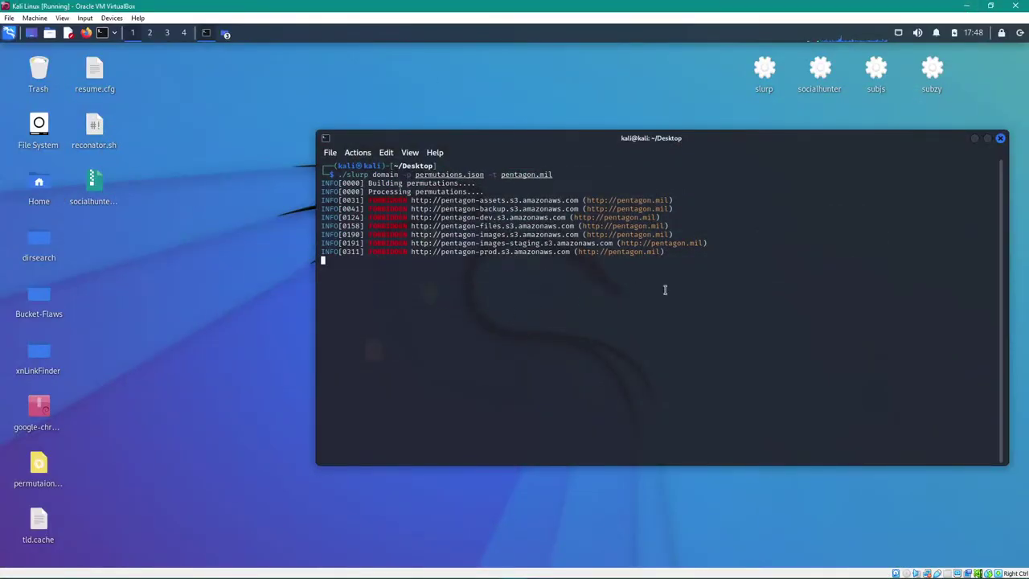
- Interrupt the slurp S3 bucket scan, clear the terminal output, and close the Kali terminal
{"action": "key", "text": "ctrl+c"}
{"action": "type", "text": "clear"}
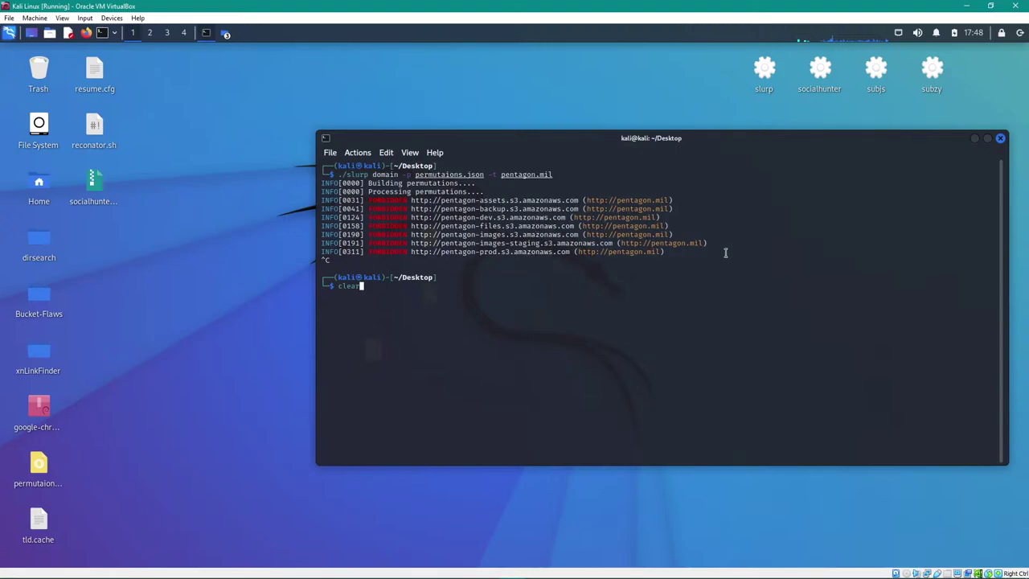
{"action": "key", "text": "Return"}
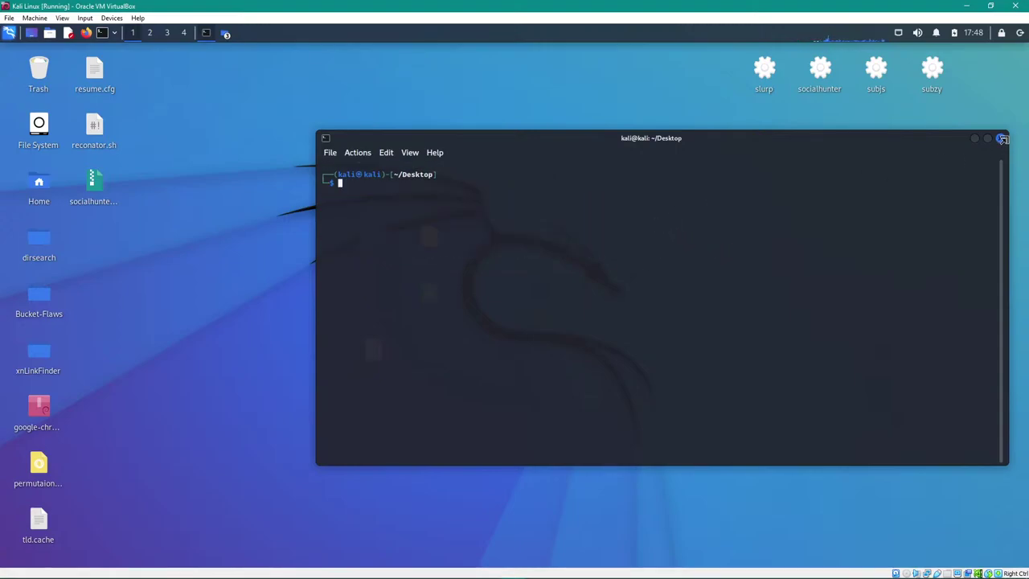
{"action": "left_click", "coordinate": [1000, 138]}
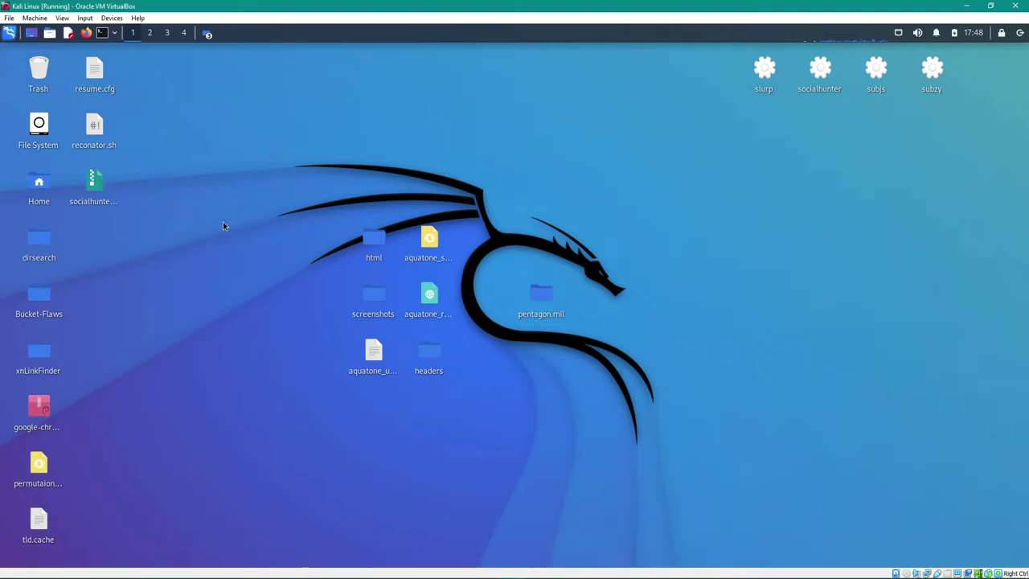
{"action": "mouse_move", "coordinate": [321, 572]}
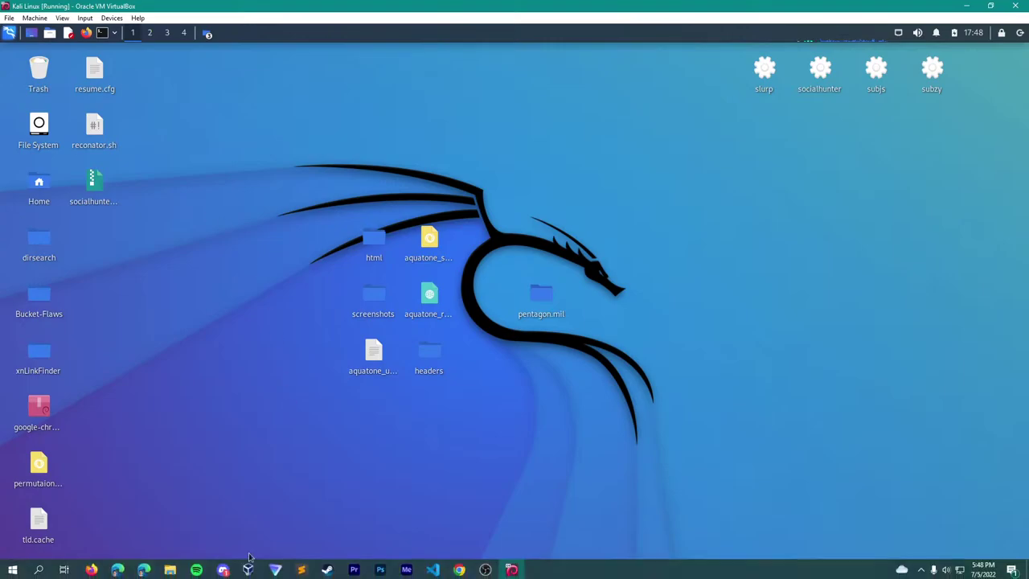
- Review the Recon Roadmap notes in Sublime Text, including the Broken Link Hijacking step, then return to Chrome
{"action": "left_click", "coordinate": [309, 570]}
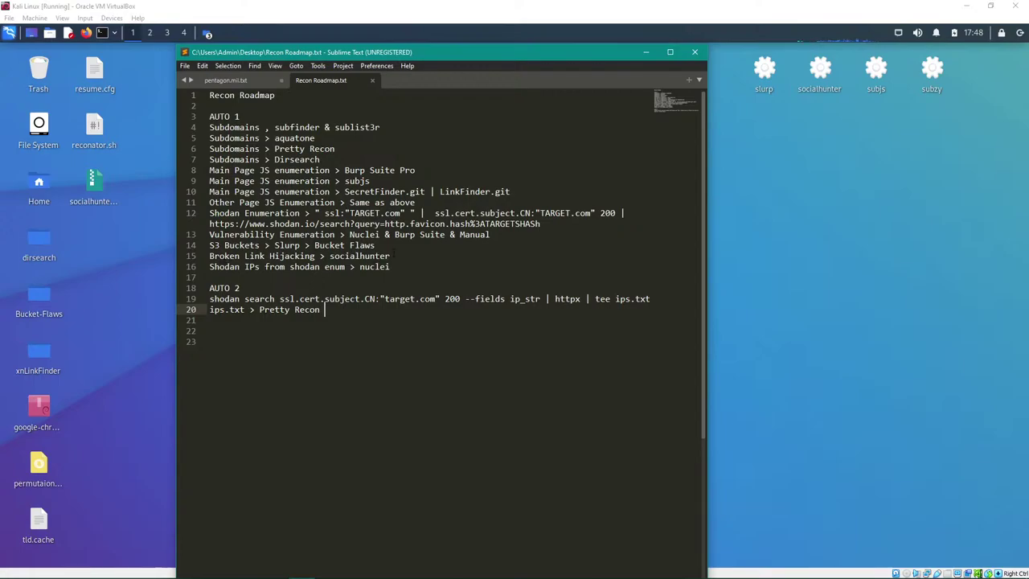
{"action": "left_click", "coordinate": [210, 255]}
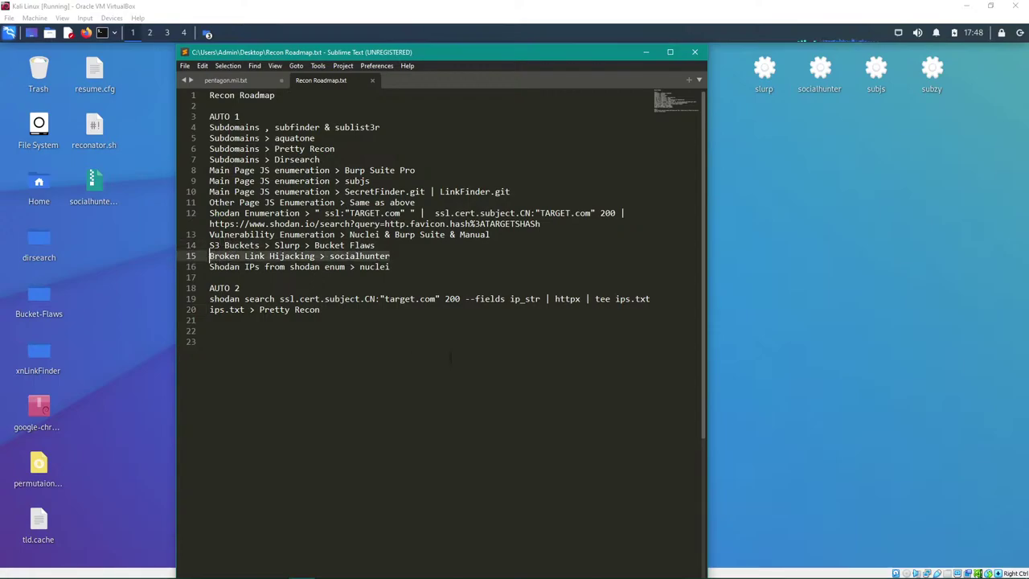
{"action": "left_click", "coordinate": [299, 343]}
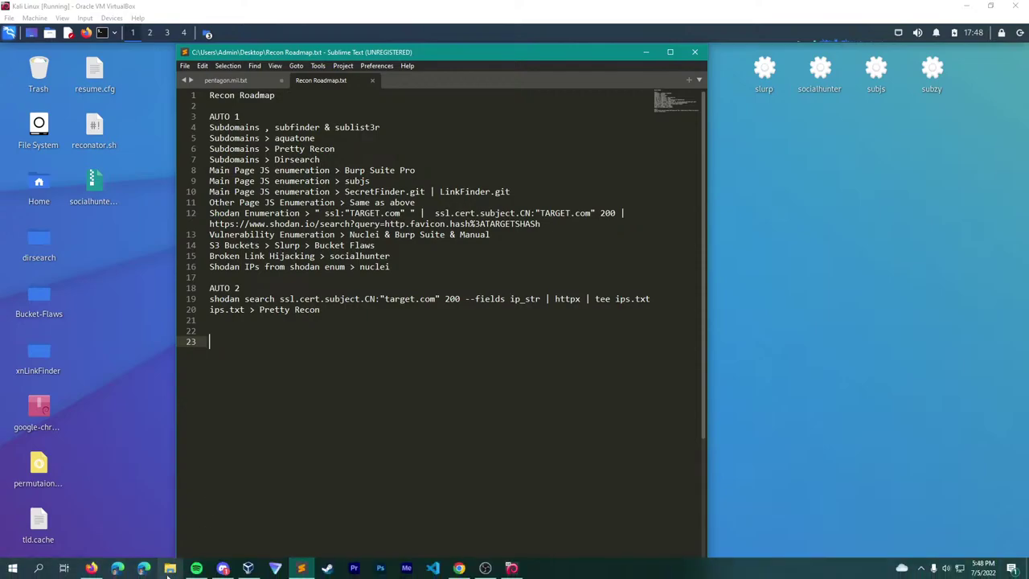
{"action": "left_click", "coordinate": [92, 567]}
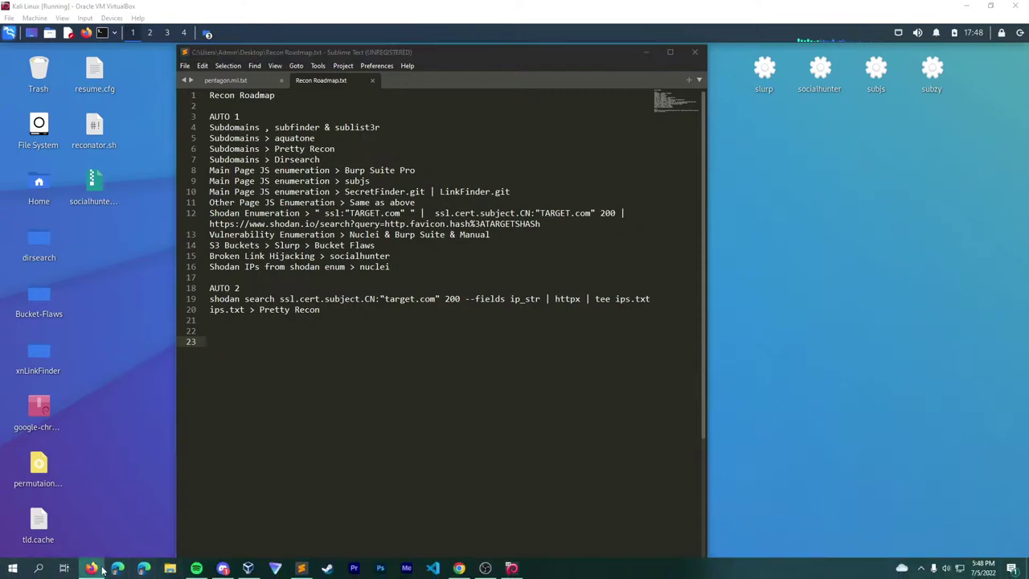
{"action": "left_click", "coordinate": [472, 431]}
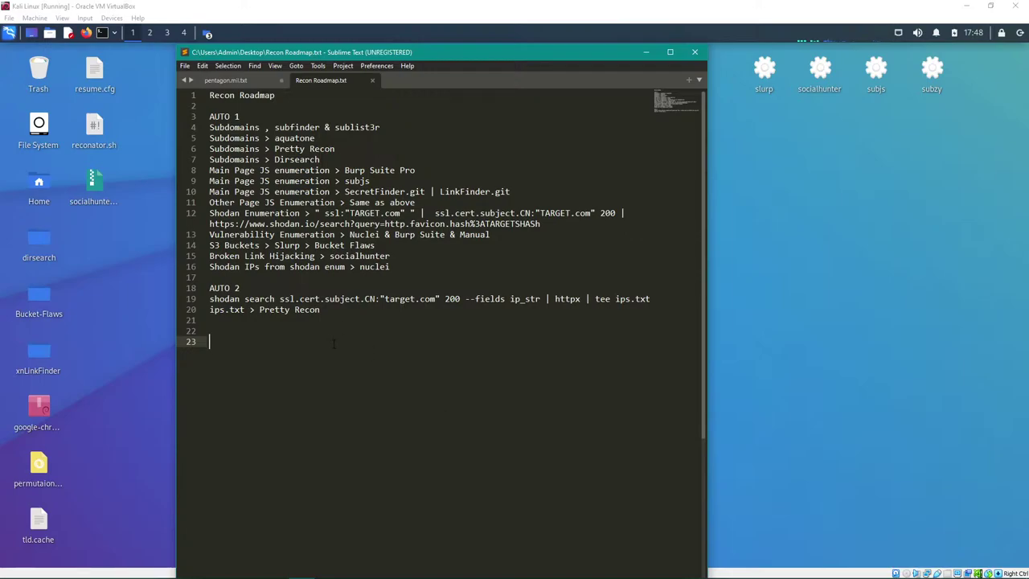
{"action": "scroll", "coordinate": [446, 260], "scroll_direction": "down", "scroll_amount": 3}
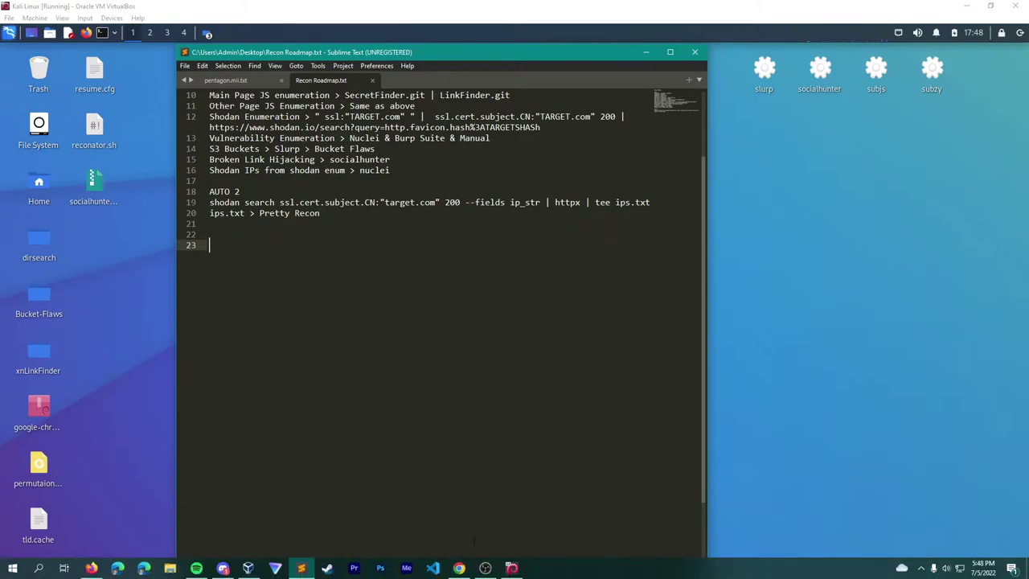
{"action": "left_click", "coordinate": [459, 567]}
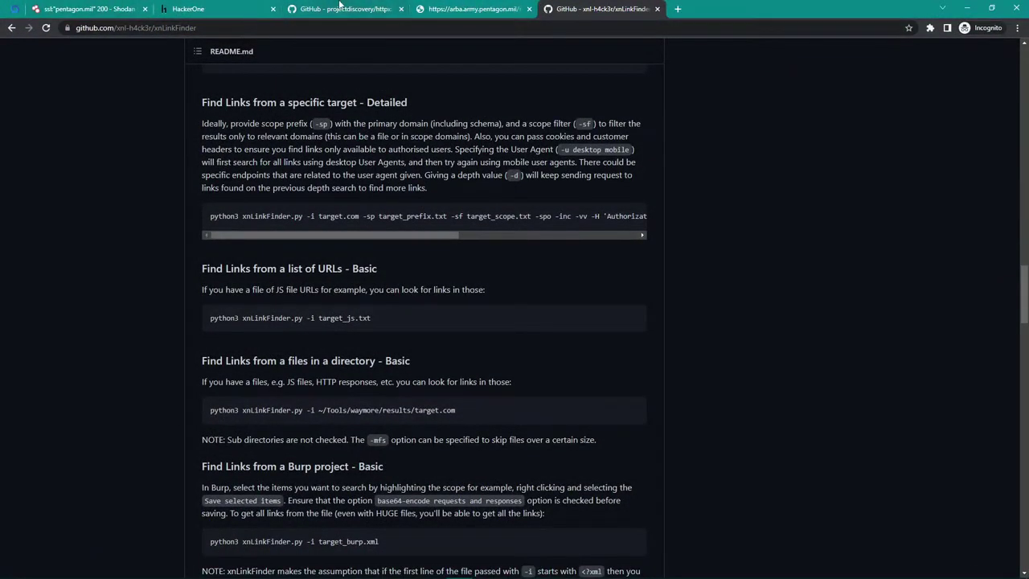
- Close the projectdiscovery GitHub, arba.army.pentagon.mil and xnLinkFinder tabs, leaving a fresh incognito tab
{"action": "left_click", "coordinate": [400, 9]}
{"action": "left_click", "coordinate": [400, 9]}
{"action": "left_click", "coordinate": [419, 9]}
{"action": "left_click", "coordinate": [375, 9]}
- Try loading pentagon.mil directly in the address bar
{"action": "type", "text": "penm"}
{"action": "key", "text": "BackSpace"}
{"action": "type", "text": "tagon.mil"}
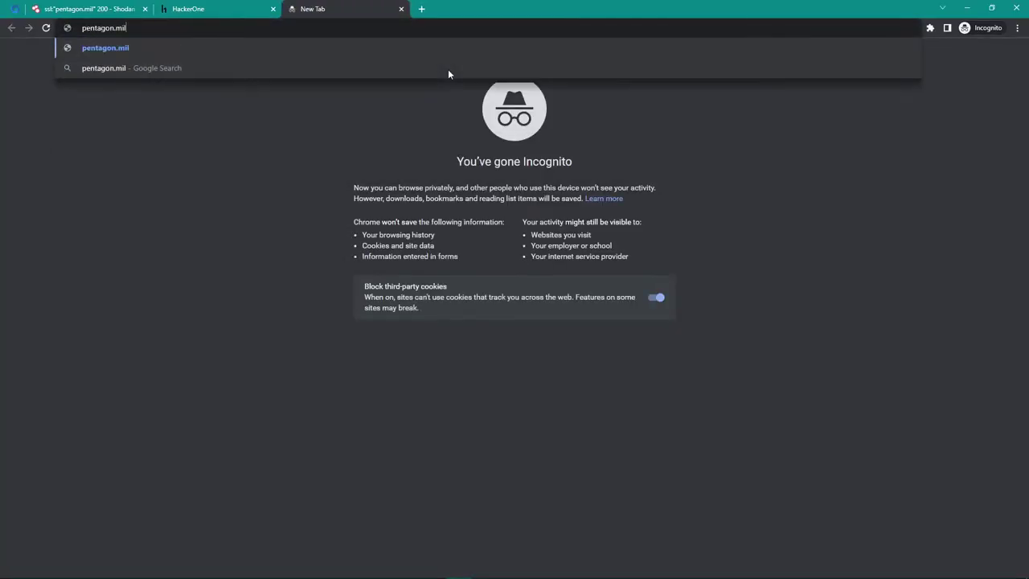
{"action": "key", "text": "Return"}
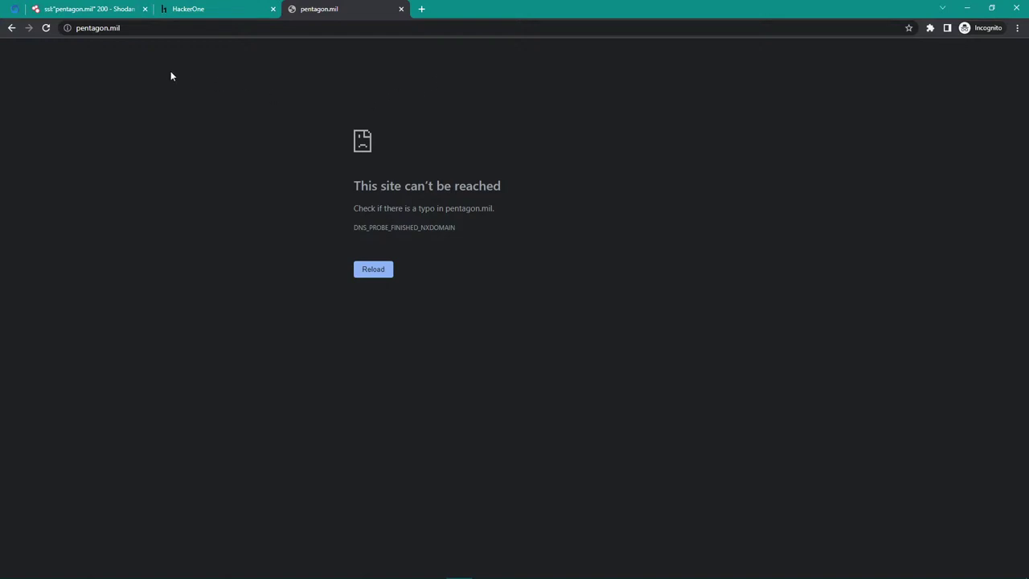
{"action": "left_click", "coordinate": [194, 31]}
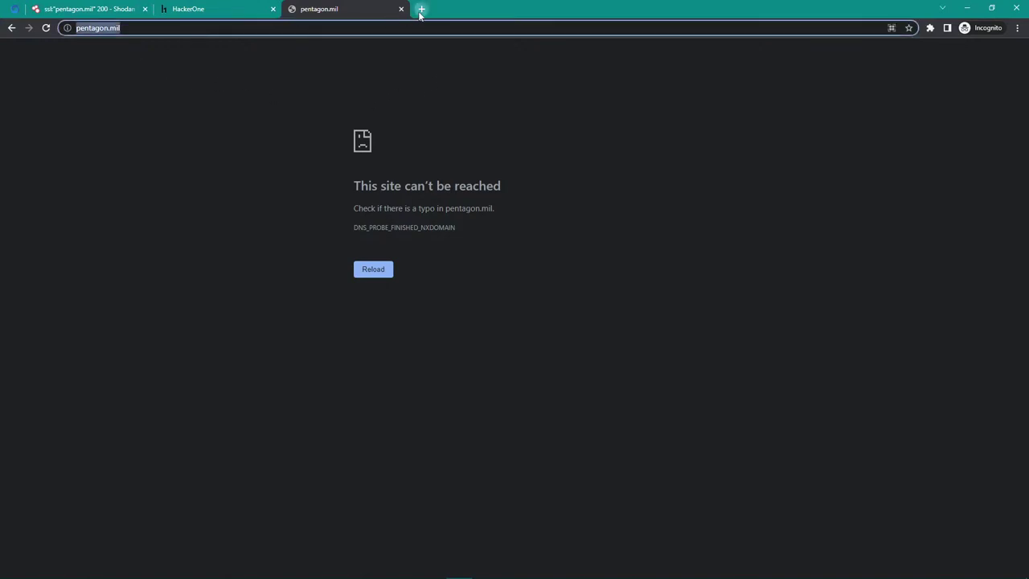
- Replace the unreachable pentagon.mil tab with a Google search for 'pentagon'
{"action": "left_click", "coordinate": [421, 9]}
{"action": "left_click", "coordinate": [401, 9]}
{"action": "type", "text": "pentagon"}
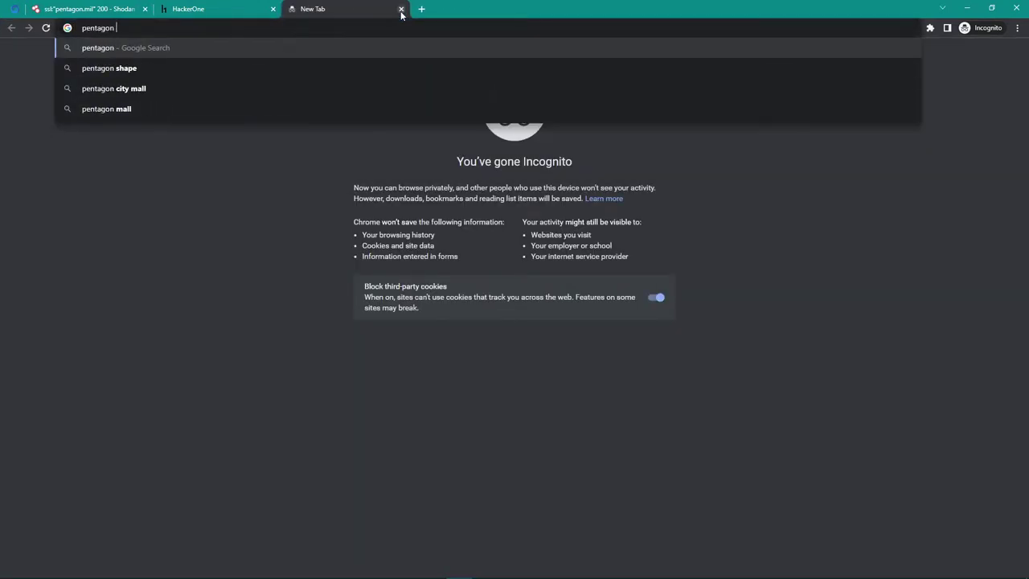
{"action": "key", "text": "Return"}
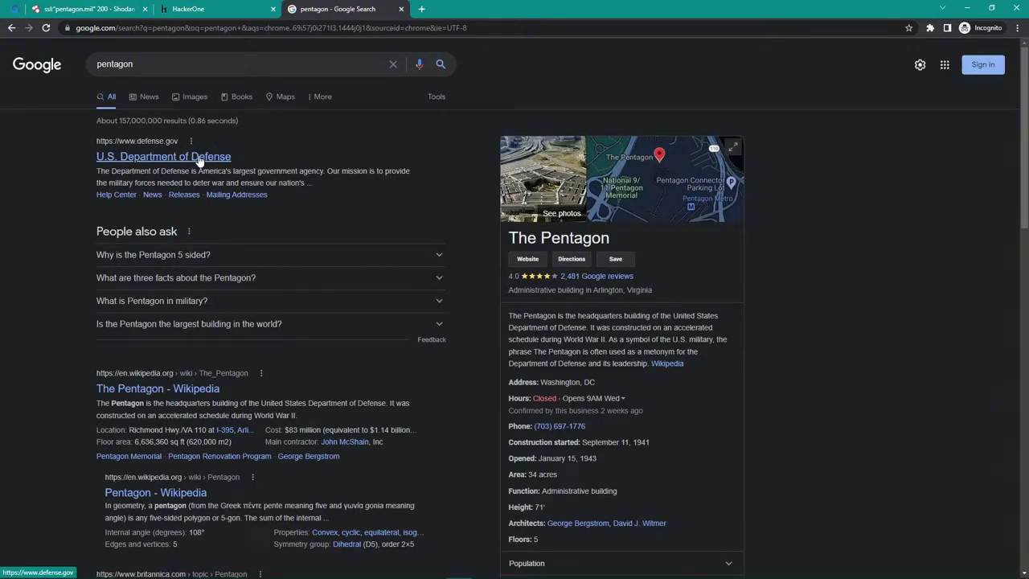
- Open the U.S. Department of Defense result and scroll defense.gov down to its footer social links
{"action": "left_click", "coordinate": [201, 159]}
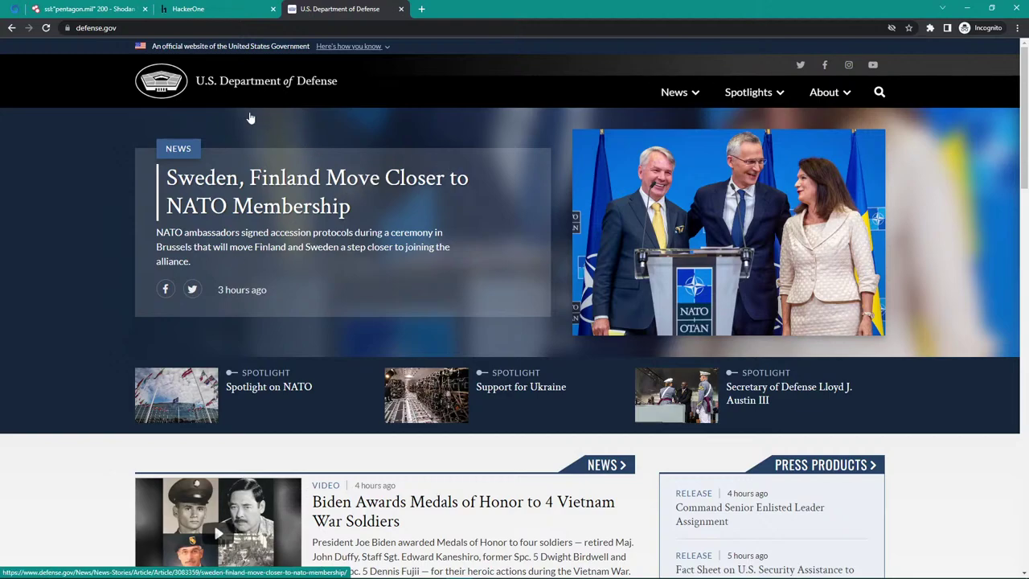
{"action": "mouse_move", "coordinate": [843, 110]}
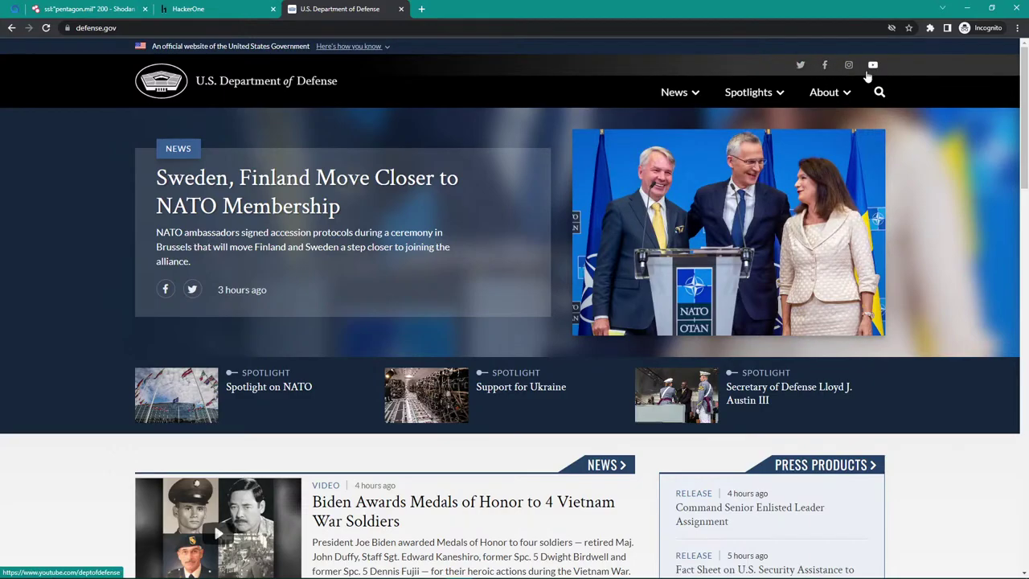
{"action": "scroll", "coordinate": [537, 400], "scroll_direction": "down", "scroll_amount": 20}
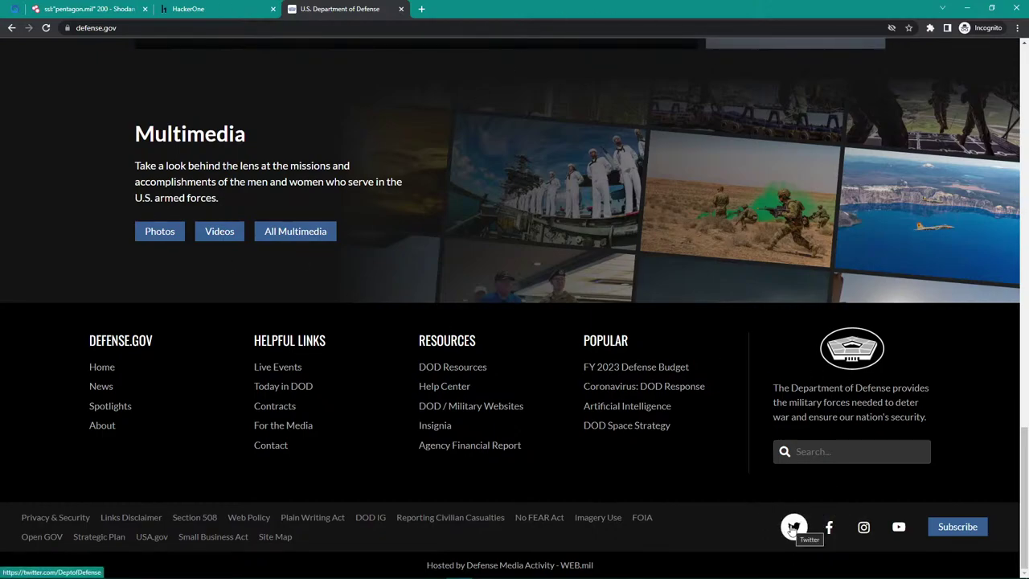
{"action": "middle_click", "coordinate": [792, 527]}
{"action": "left_click", "coordinate": [454, 7]}
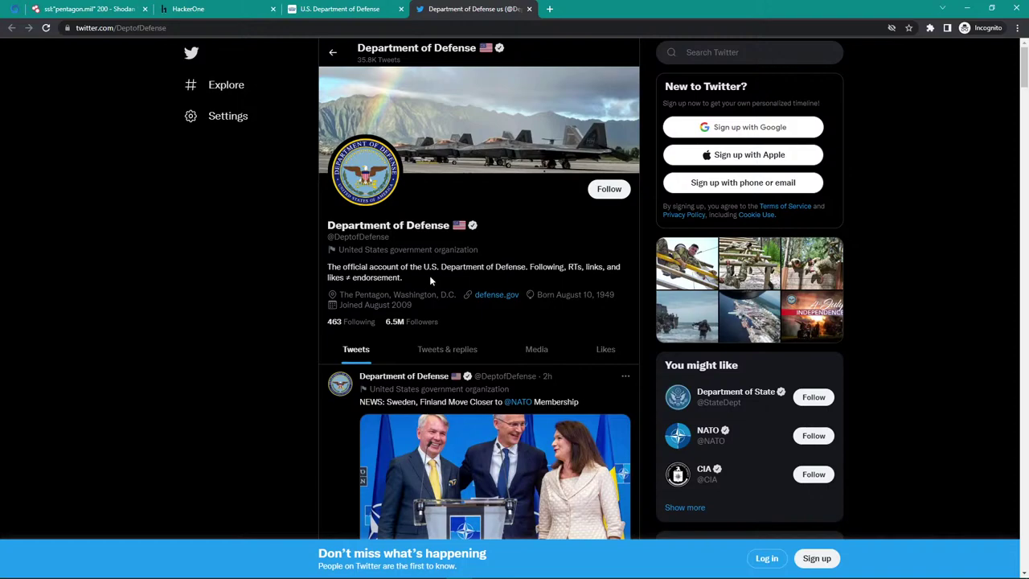
{"action": "left_click", "coordinate": [352, 7]}
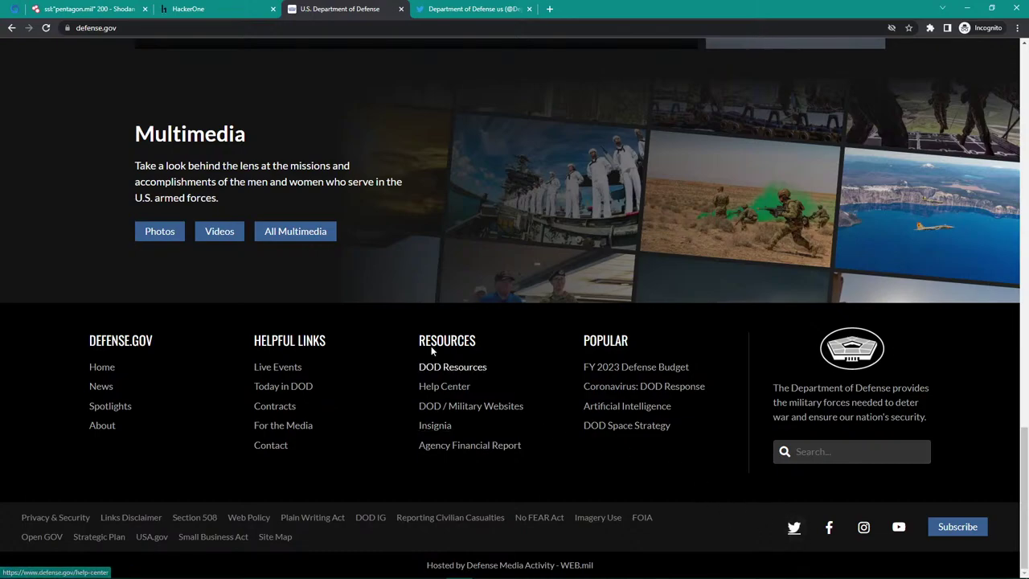
{"action": "left_click", "coordinate": [477, 9]}
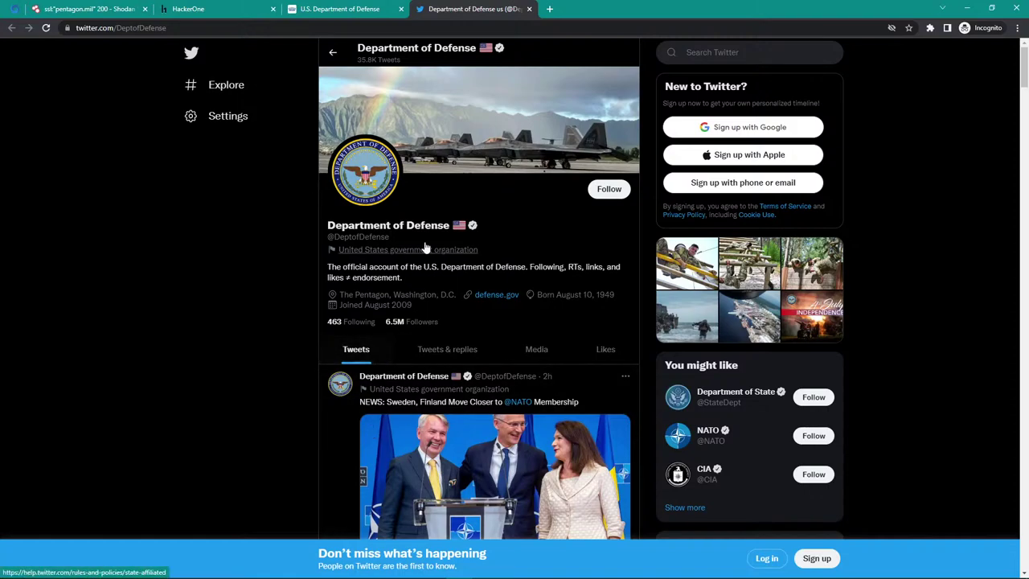
{"action": "left_click_drag", "start_coordinate": [389, 237], "coordinate": [334, 237]}
{"action": "left_click", "coordinate": [315, 6]}
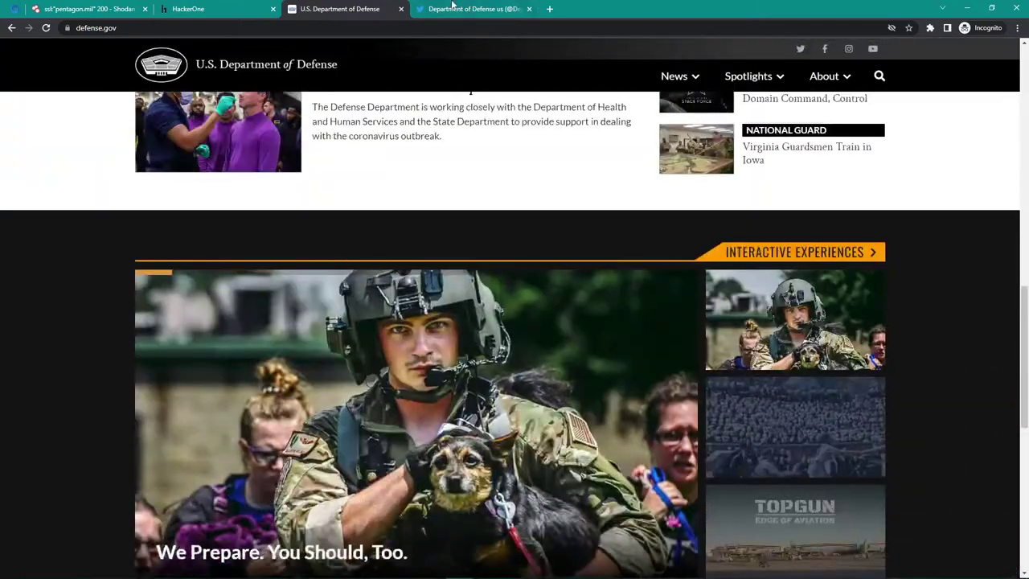
{"action": "left_click", "coordinate": [400, 9]}
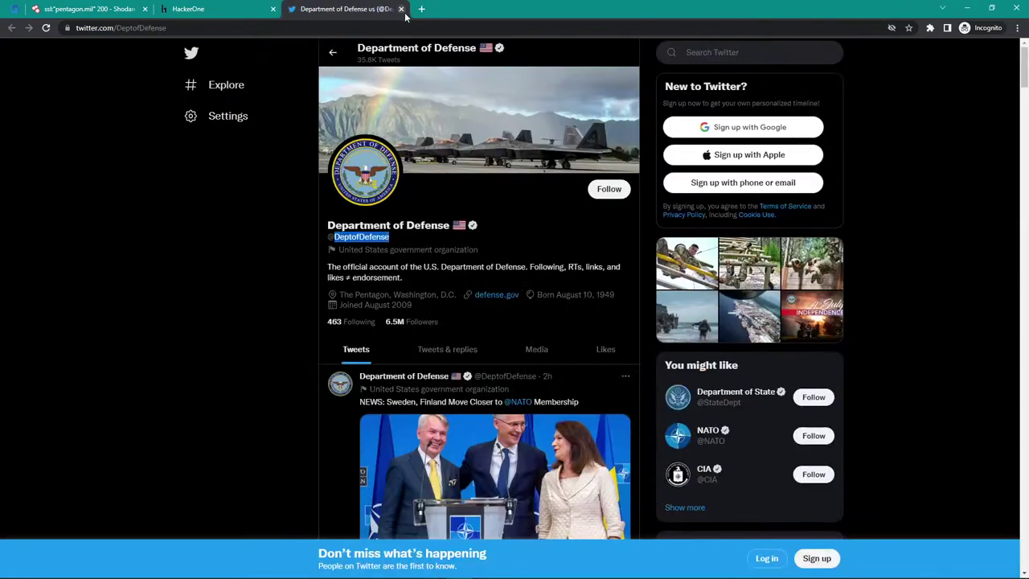
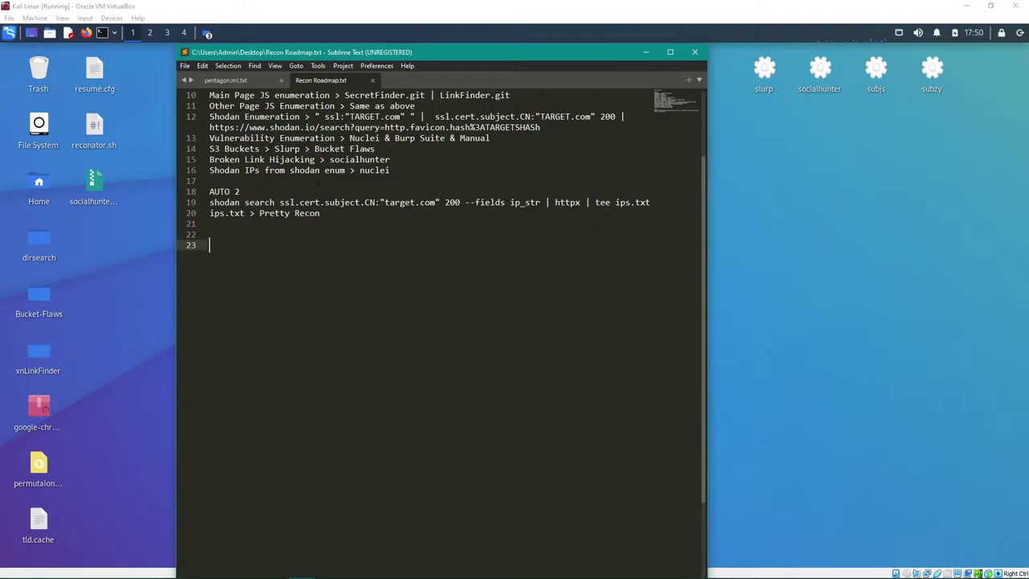
- Find the 'Broken Link Hijacking > socialhunter' roadmap line, then bring the Kali VM forward
{"action": "left_click", "coordinate": [403, 158]}
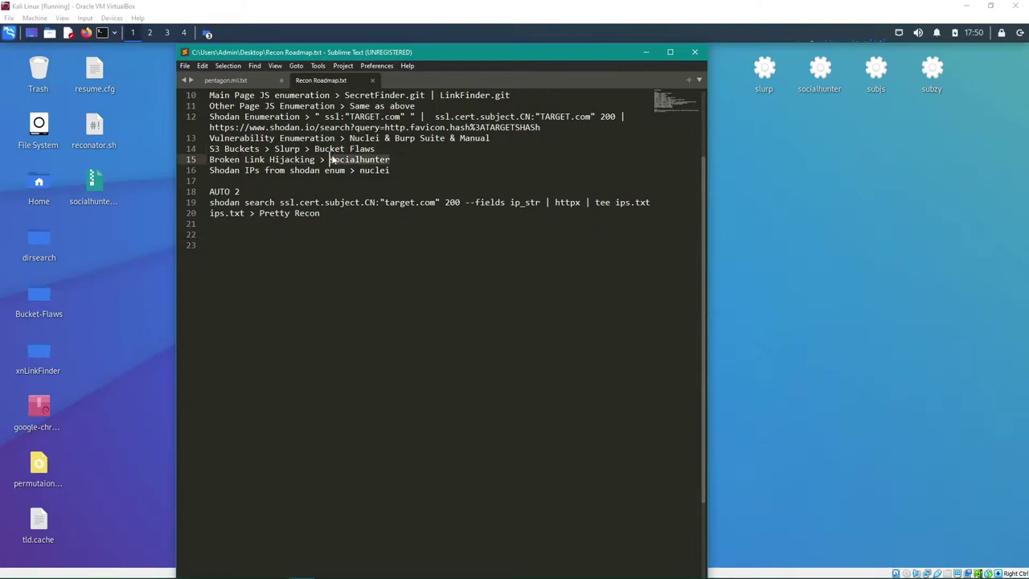
{"action": "left_click", "coordinate": [782, 235]}
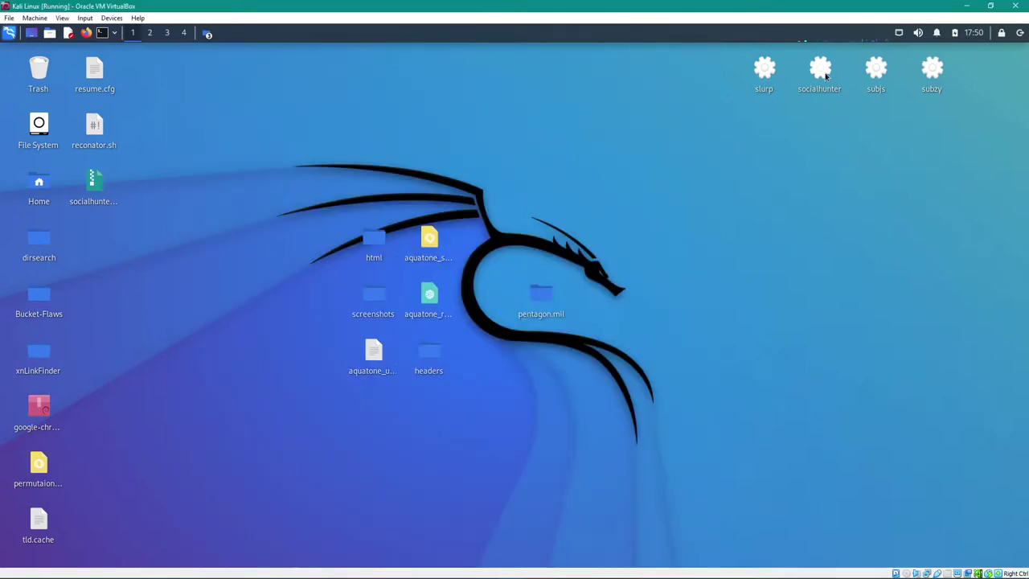
{"action": "right_click", "coordinate": [603, 133]}
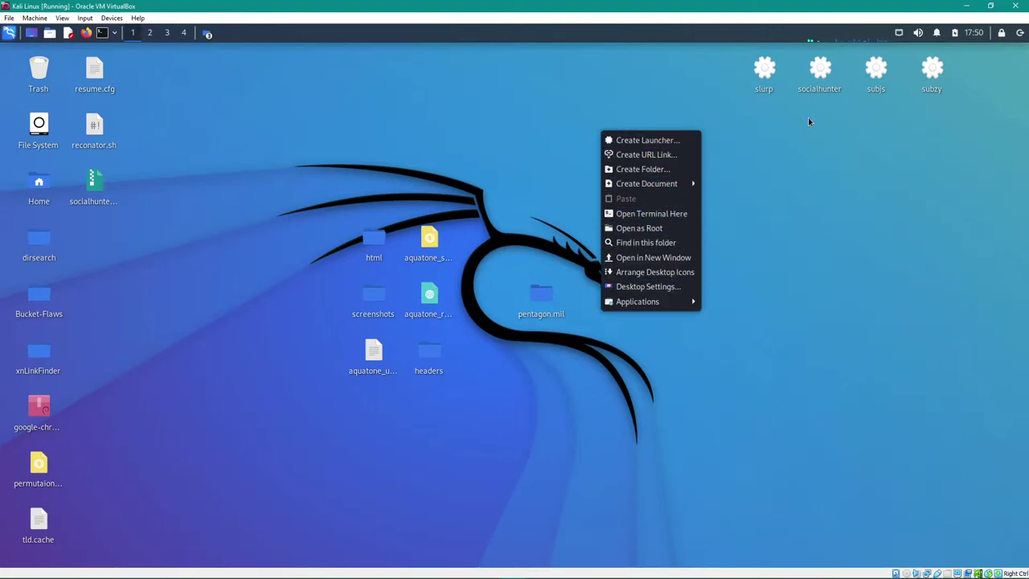
{"action": "left_click", "coordinate": [659, 163]}
{"action": "right_click", "coordinate": [626, 126]}
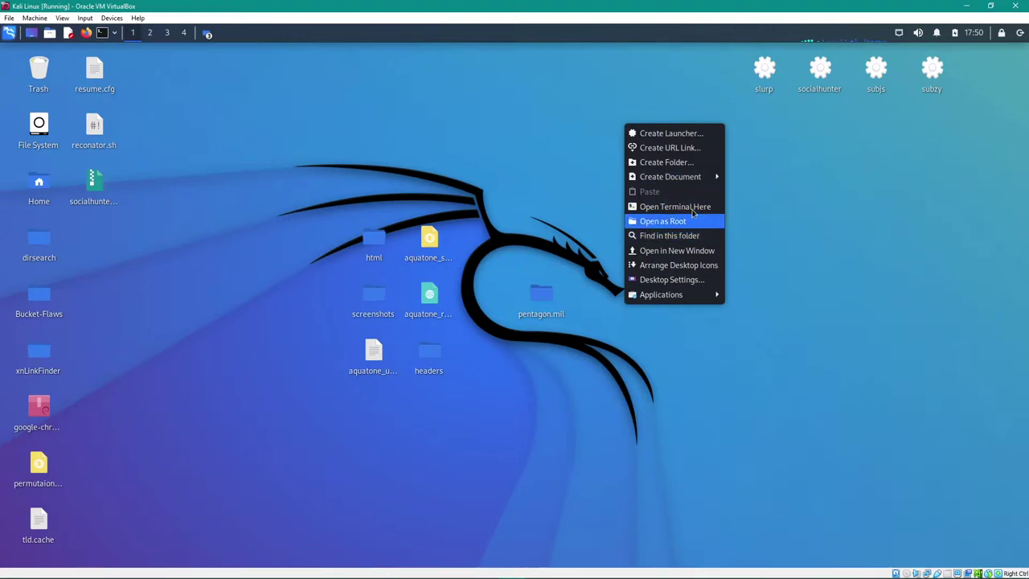
{"action": "left_click", "coordinate": [686, 210]}
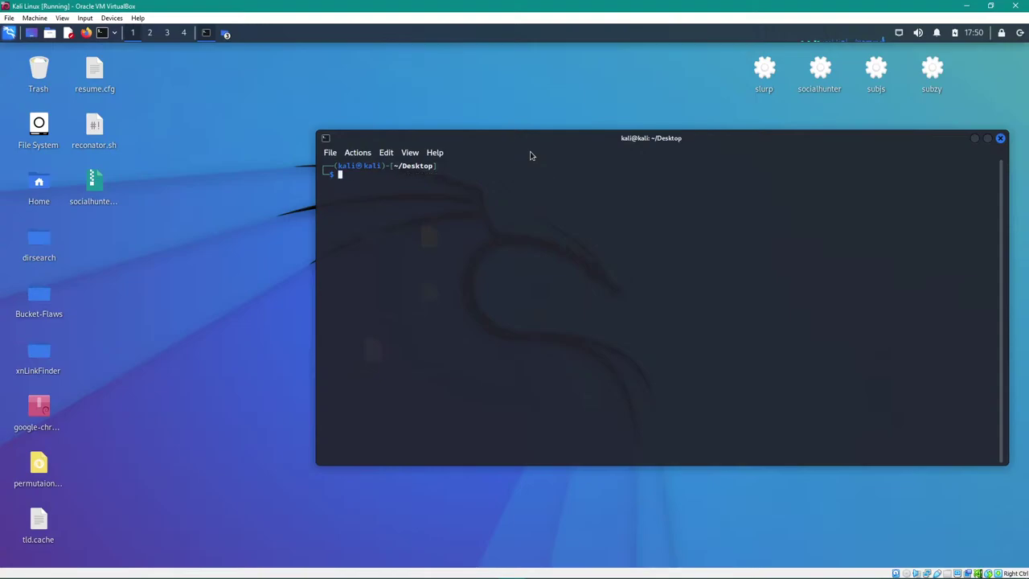
{"action": "type", "text": "./"}
{"action": "type", "text": "./soc"}
{"action": "type", "text": "ialhunter"}
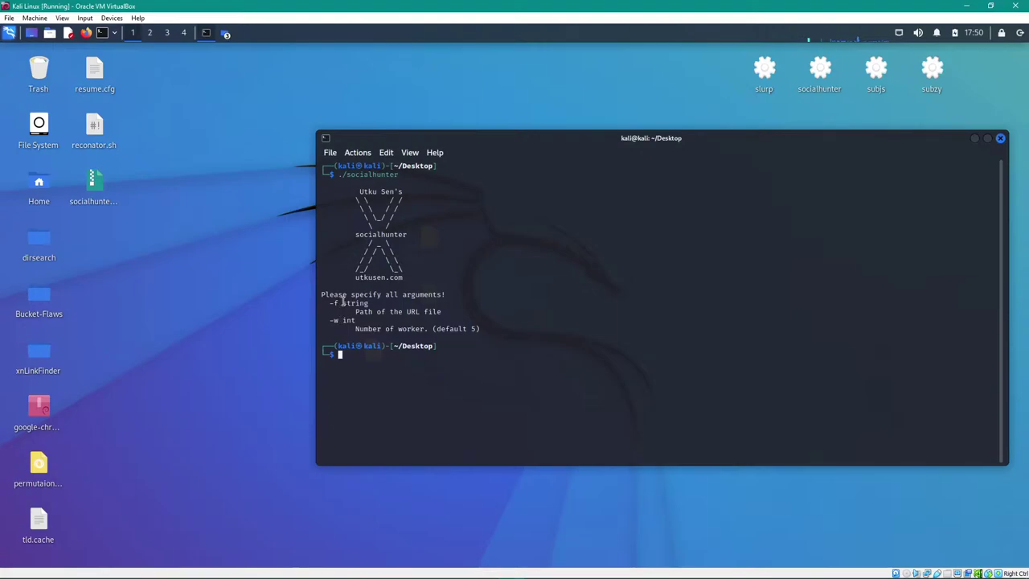
{"action": "left_click_drag", "start_coordinate": [364, 309], "coordinate": [440, 311]}
{"action": "left_click", "coordinate": [439, 311]}
{"action": "left_click", "coordinate": [1001, 140]}
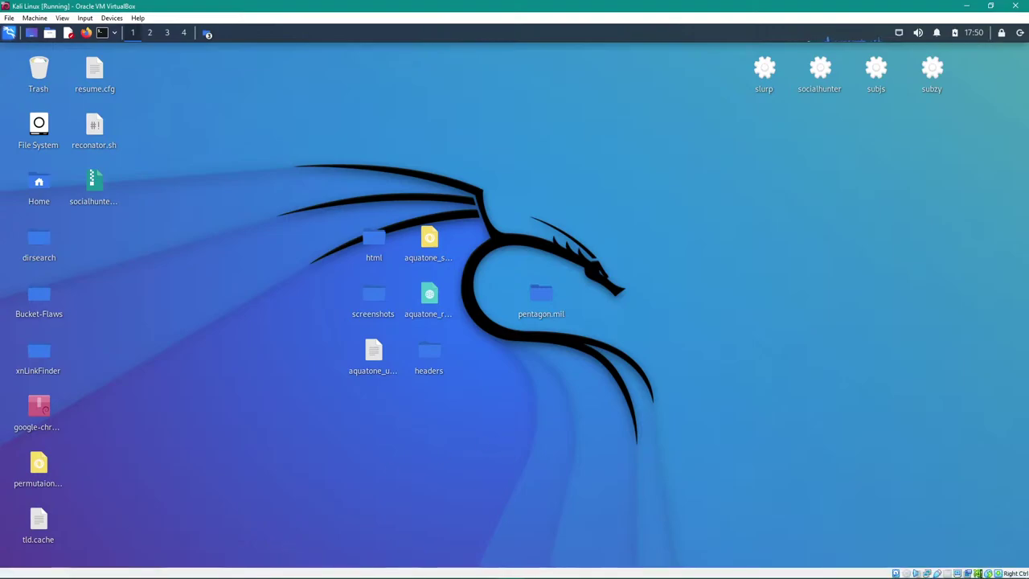
- Search Google for 'socialhunter github' in a new incognito tab in Chrome
{"action": "left_click", "coordinate": [458, 568]}
{"action": "left_click", "coordinate": [309, 11]}
{"action": "type", "text": "social"}
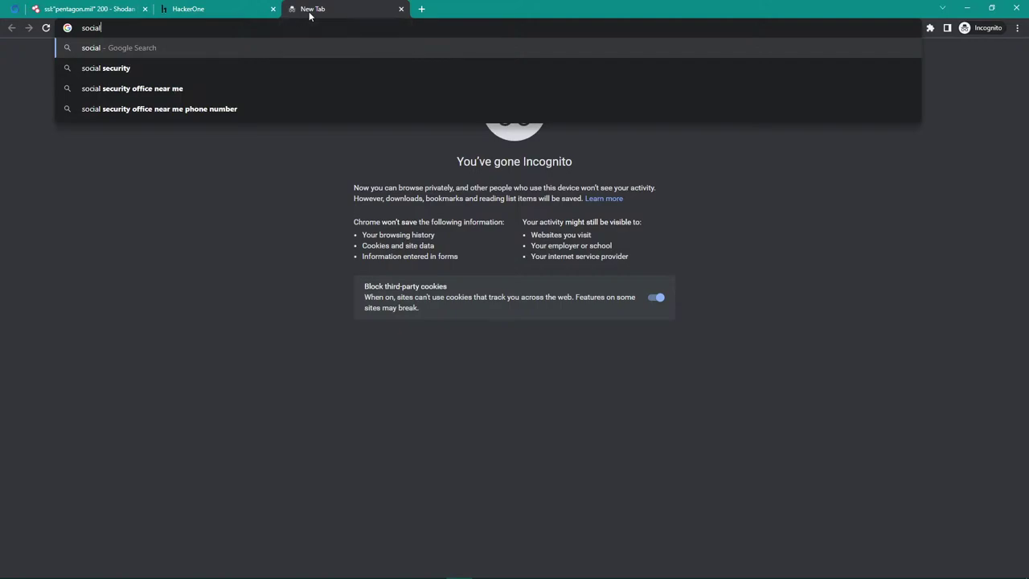
{"action": "type", "text": "huntw"}
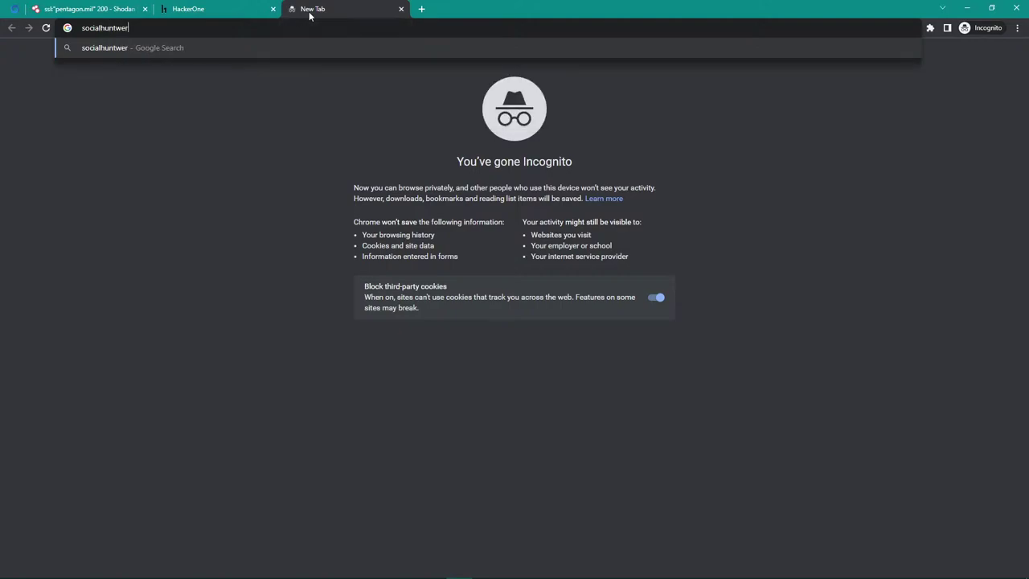
{"action": "key", "text": "BackSpace"}
{"action": "type", "text": "er github"}
{"action": "key", "text": "Return"}
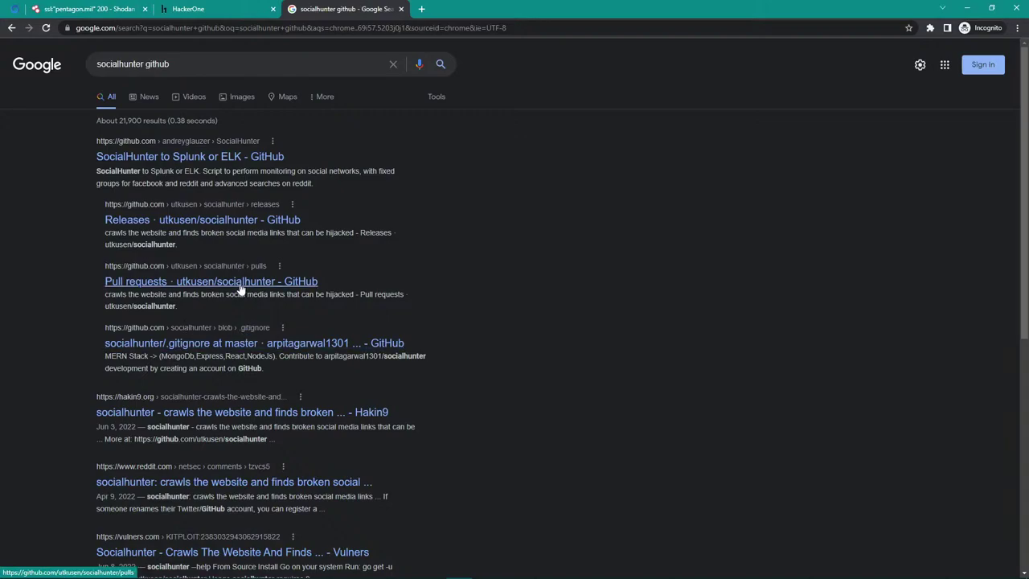
- Open the utkusen/socialhunter repository, read its README, and open the asciinema demo
{"action": "left_click", "coordinate": [240, 283]}
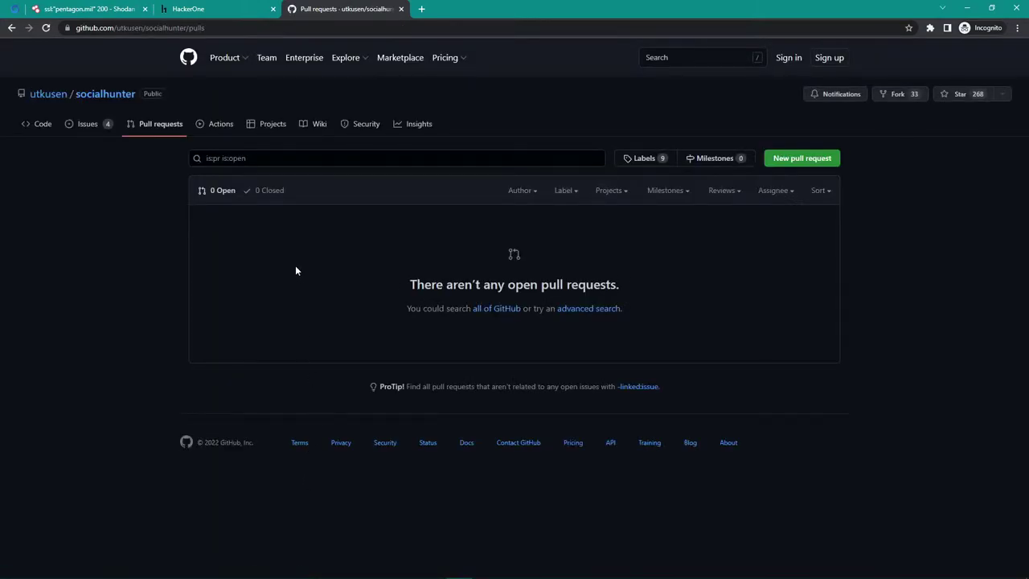
{"action": "left_click", "coordinate": [109, 95]}
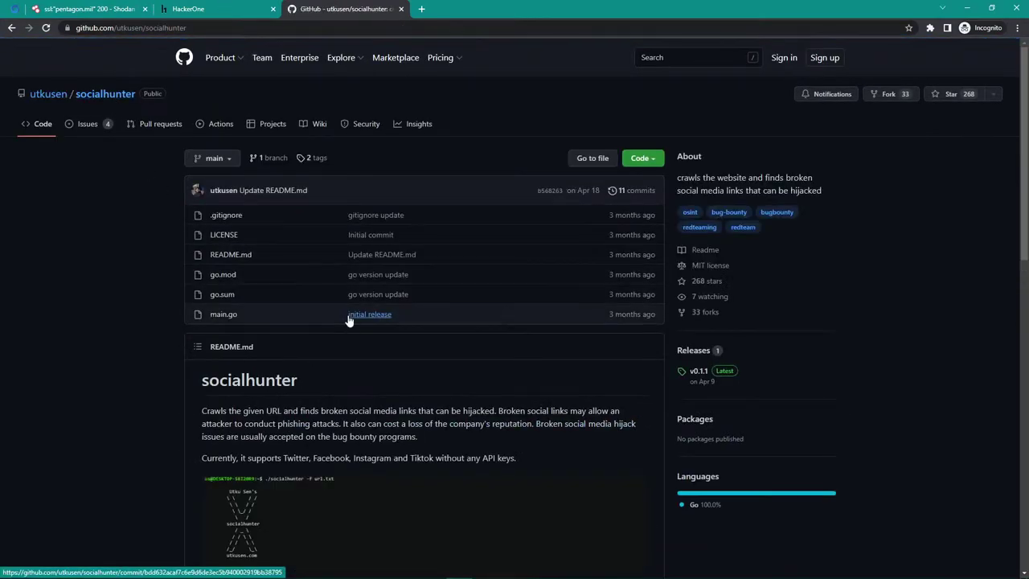
{"action": "scroll", "coordinate": [347, 317], "scroll_direction": "down", "scroll_amount": 2}
{"action": "scroll", "coordinate": [347, 316], "scroll_direction": "down", "scroll_amount": 7}
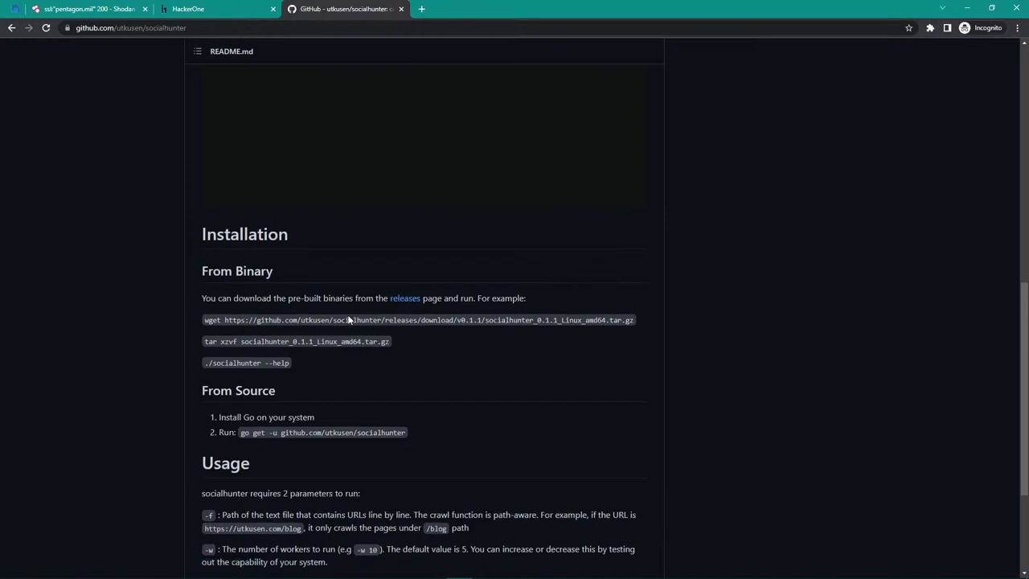
{"action": "scroll", "coordinate": [351, 345], "scroll_direction": "up", "scroll_amount": 5}
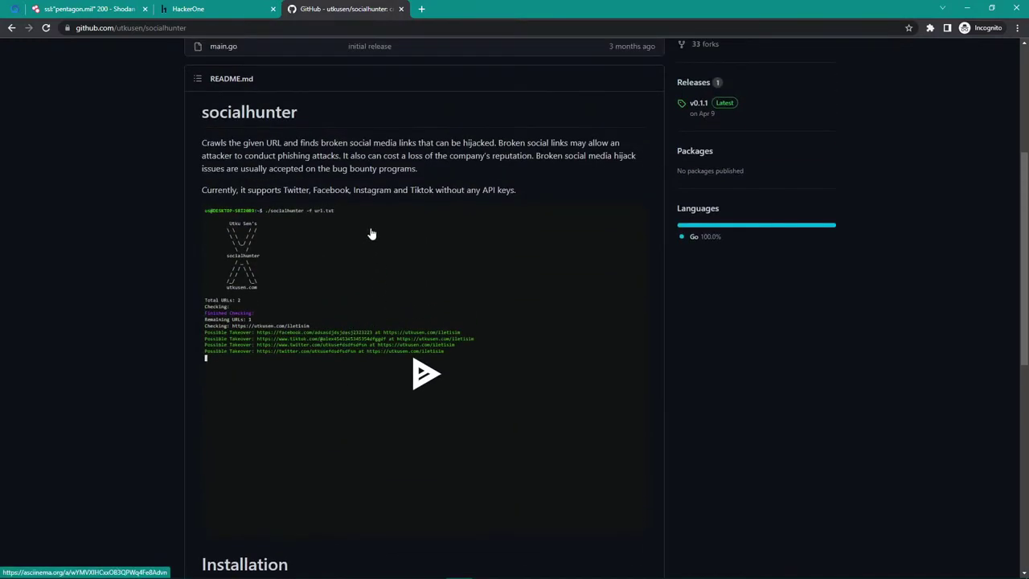
{"action": "double_click", "coordinate": [296, 189]}
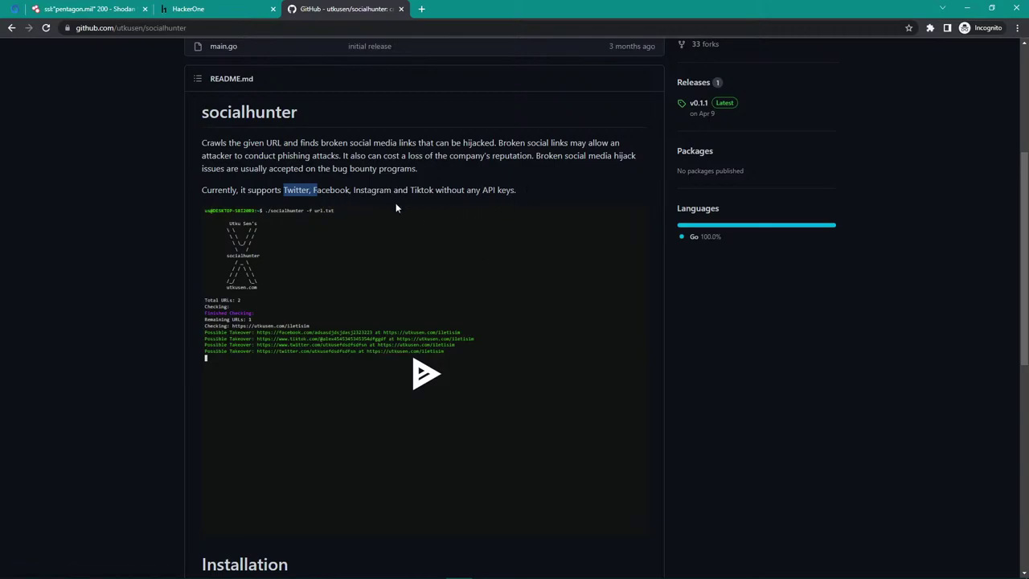
{"action": "scroll", "coordinate": [361, 367], "scroll_direction": "down", "scroll_amount": 1}
{"action": "left_click", "coordinate": [438, 321]}
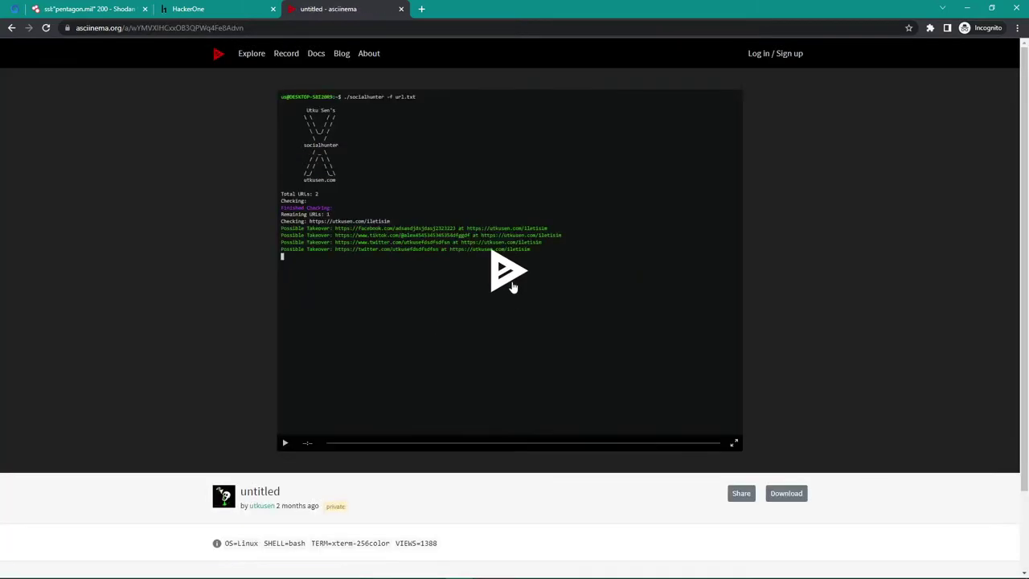
- Play and pause the socialhunter demo to review its four Possible Takeover results
{"action": "left_click", "coordinate": [436, 326]}
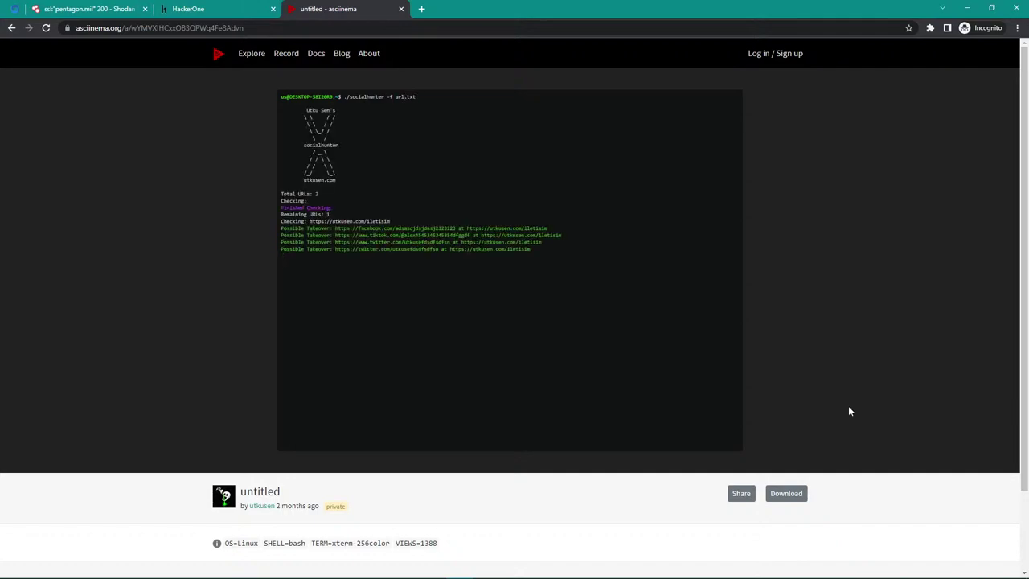
{"action": "left_click", "coordinate": [285, 443]}
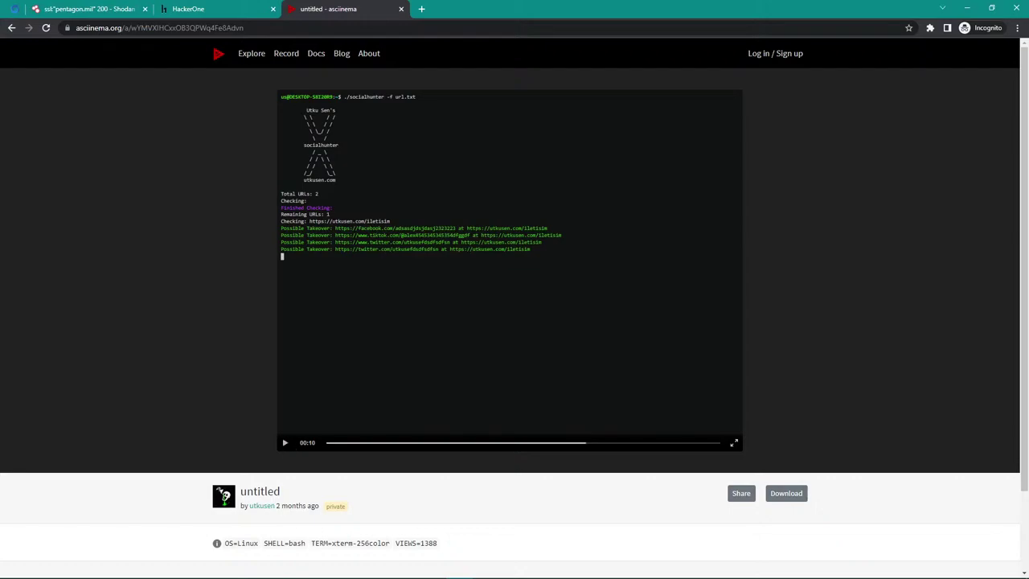
{"action": "left_click_drag", "start_coordinate": [530, 249], "coordinate": [282, 229]}
{"action": "left_click", "coordinate": [426, 78]}
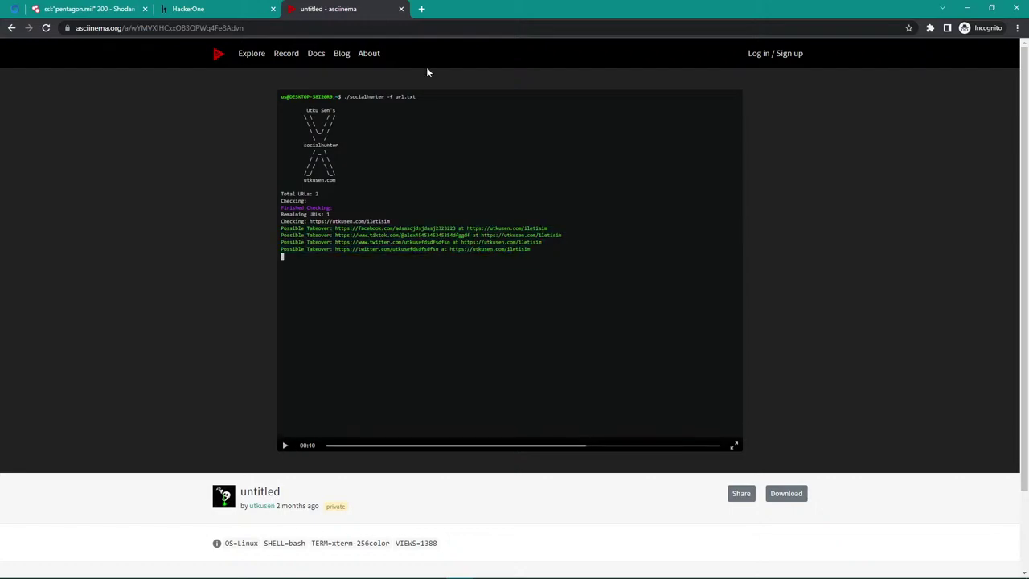
- Close the asciinema and HackerOne tabs, leaving the Shodan pentagon.mil results
{"action": "left_click", "coordinate": [400, 9]}
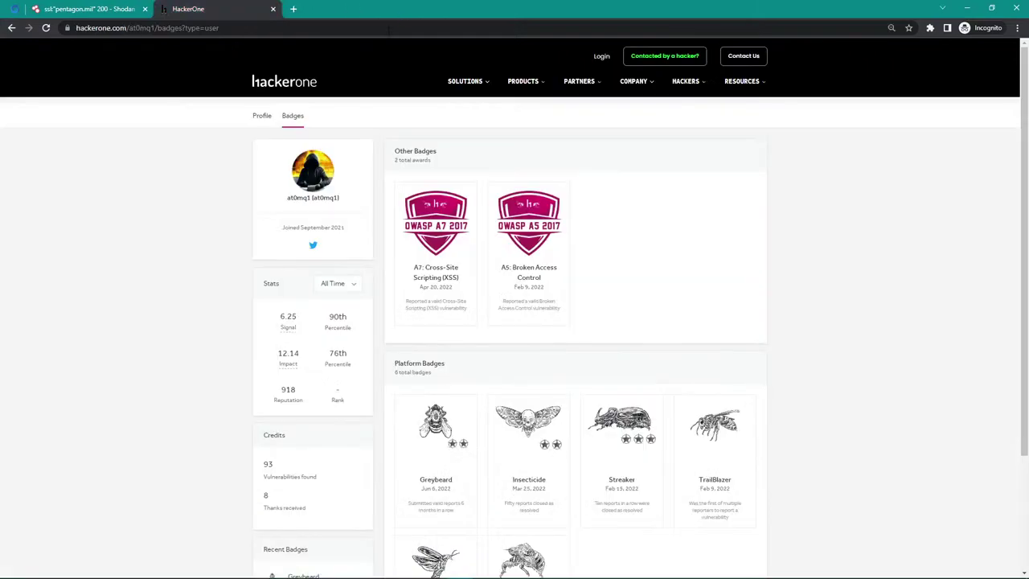
{"action": "left_click", "coordinate": [128, 8]}
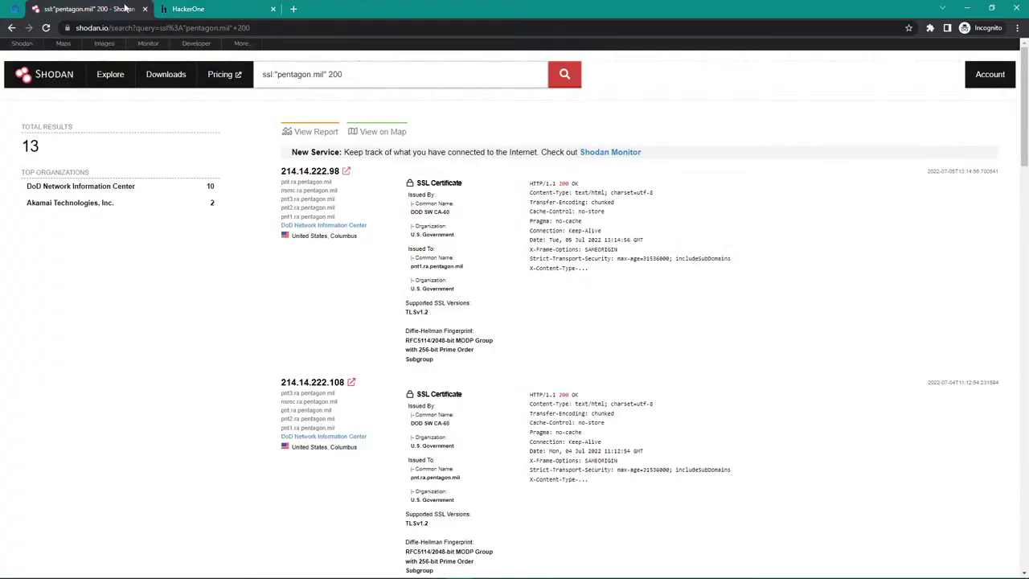
{"action": "left_click", "coordinate": [272, 9]}
- Bring up the Recon Roadmap notes in Sublime Text, then minimise the editor
{"action": "mouse_move", "coordinate": [592, 576]}
{"action": "left_click", "coordinate": [301, 569]}
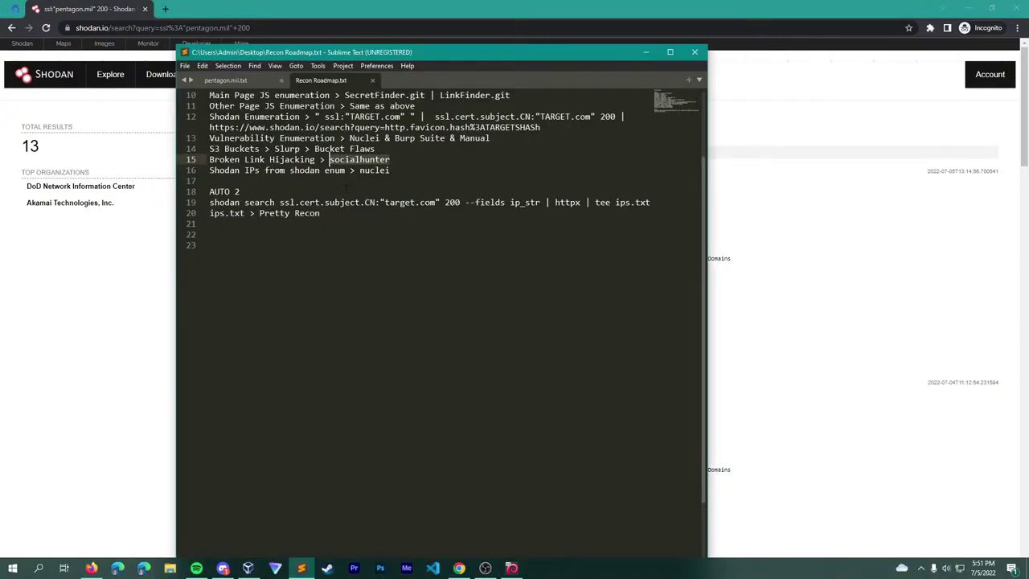
{"action": "scroll", "coordinate": [434, 241], "scroll_direction": "up", "scroll_amount": 3}
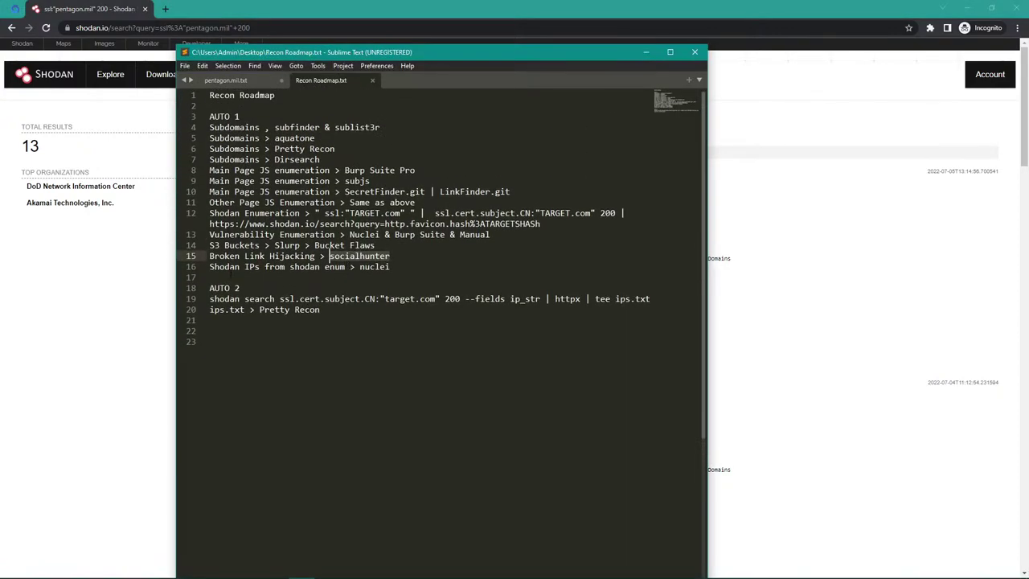
{"action": "left_click", "coordinate": [646, 51]}
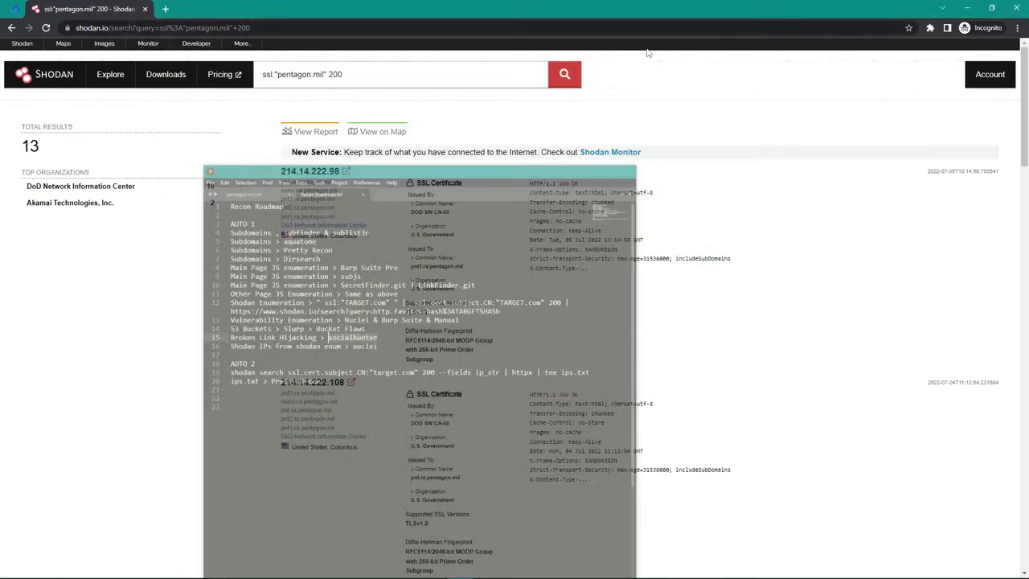
- Move the six central recon output icons into the left desktop column beside dirsearch
{"action": "left_click", "coordinate": [968, 11]}
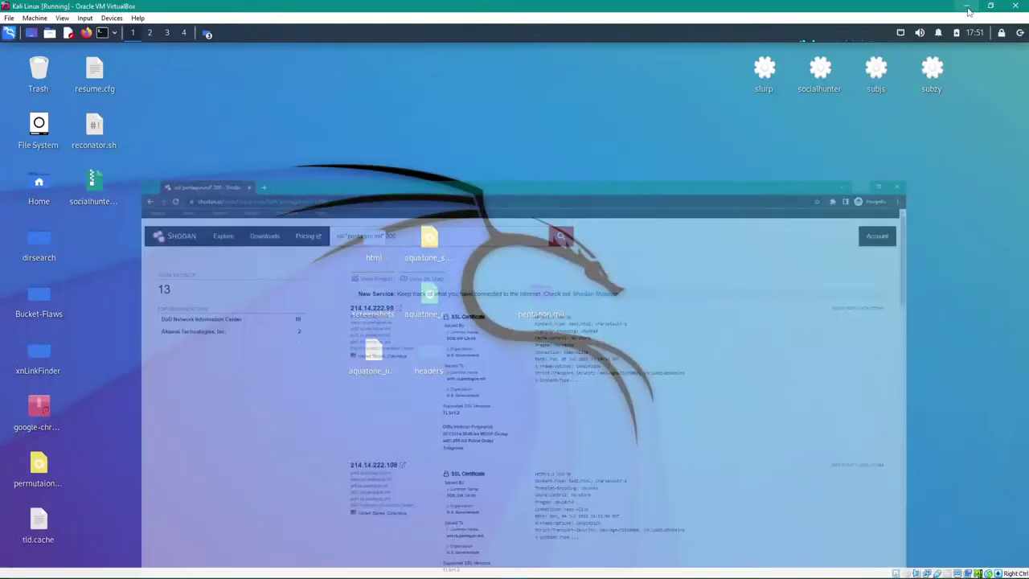
{"action": "left_click_drag", "start_coordinate": [340, 222], "coordinate": [463, 402]}
{"action": "left_click", "coordinate": [532, 53]}
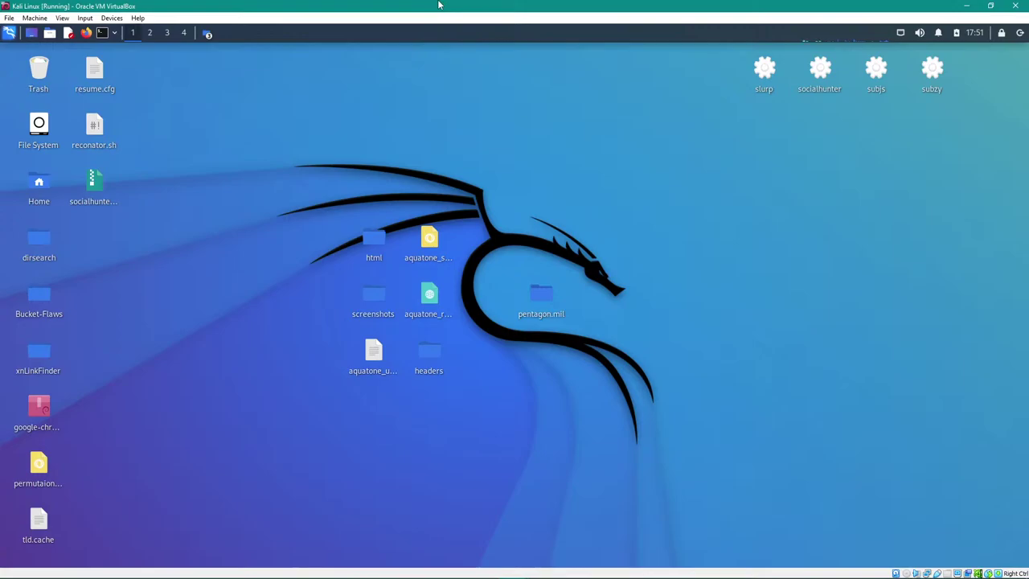
{"action": "left_click_drag", "start_coordinate": [340, 270], "coordinate": [460, 390]}
{"action": "left_click_drag", "start_coordinate": [433, 240], "coordinate": [155, 241]}
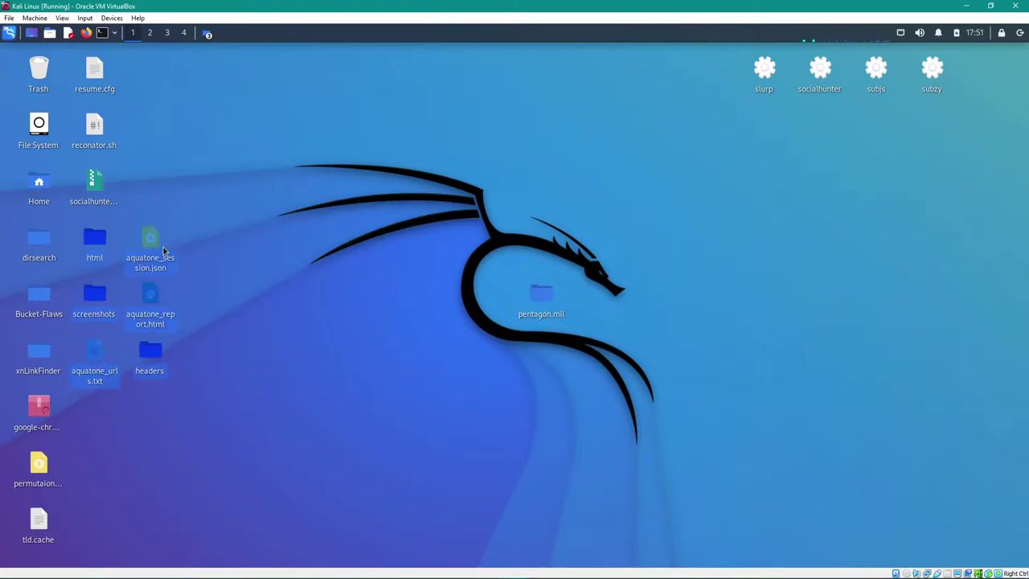
{"action": "left_click", "coordinate": [352, 261]}
- Open a terminal inside the pentagon.mil folder from Thunar
{"action": "double_click", "coordinate": [541, 291]}
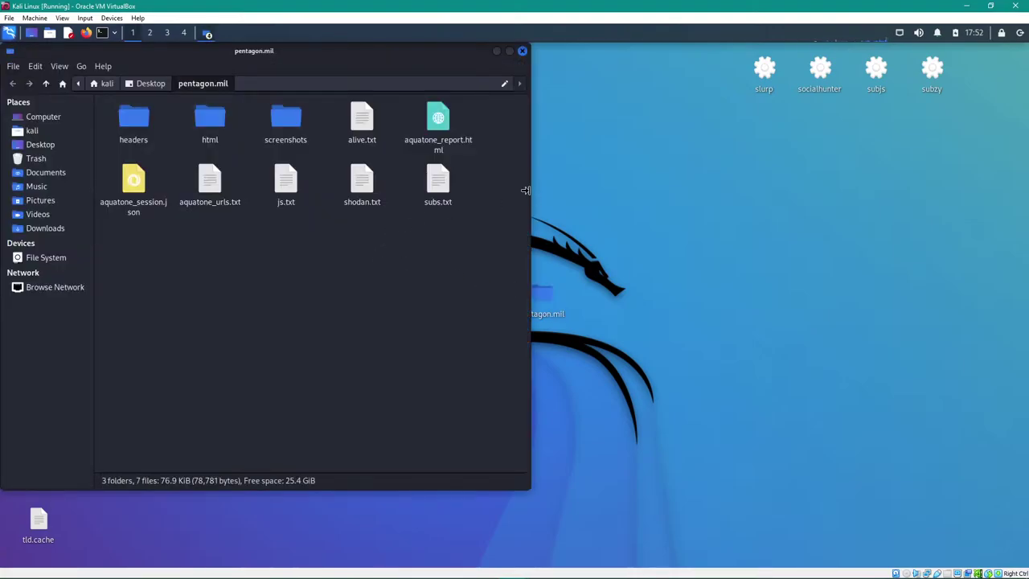
{"action": "right_click", "coordinate": [312, 275]}
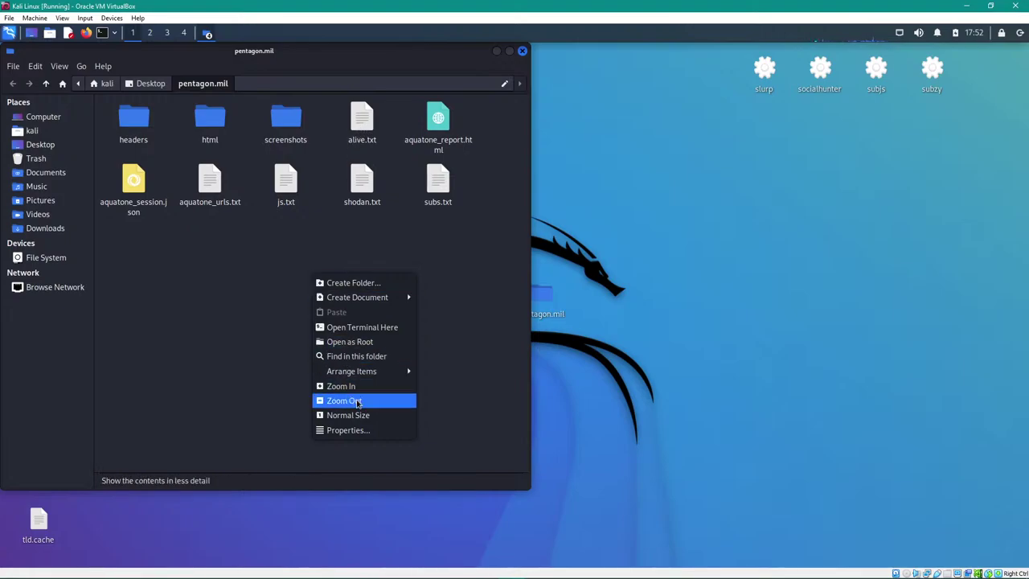
{"action": "left_click", "coordinate": [359, 326]}
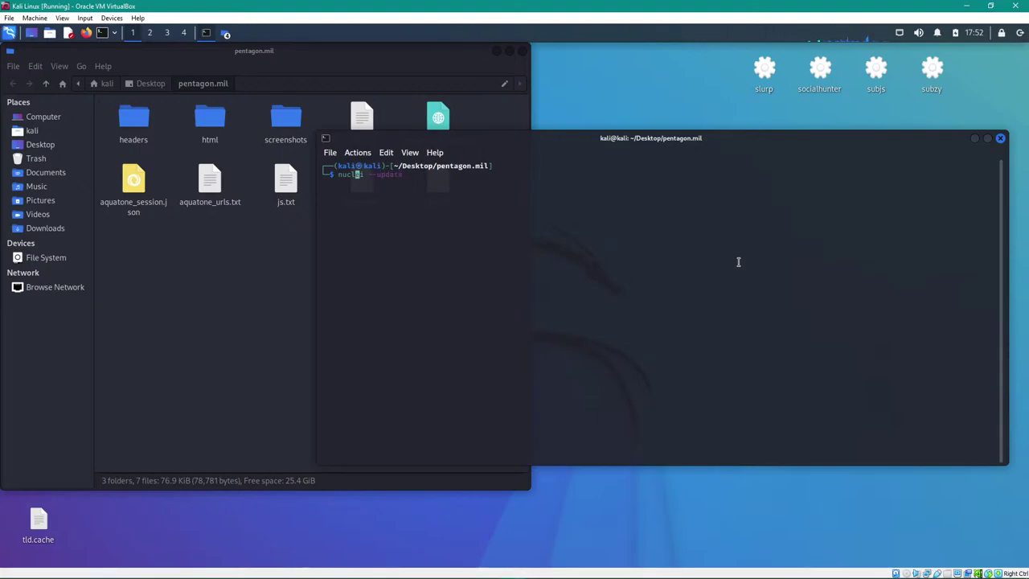
- Upgrade Nuclei to v2.7.3 with sudo nuclei --update and the account password, then clear the screen
{"action": "type", "text": "sudo"}
{"action": "key", "text": "Return"}
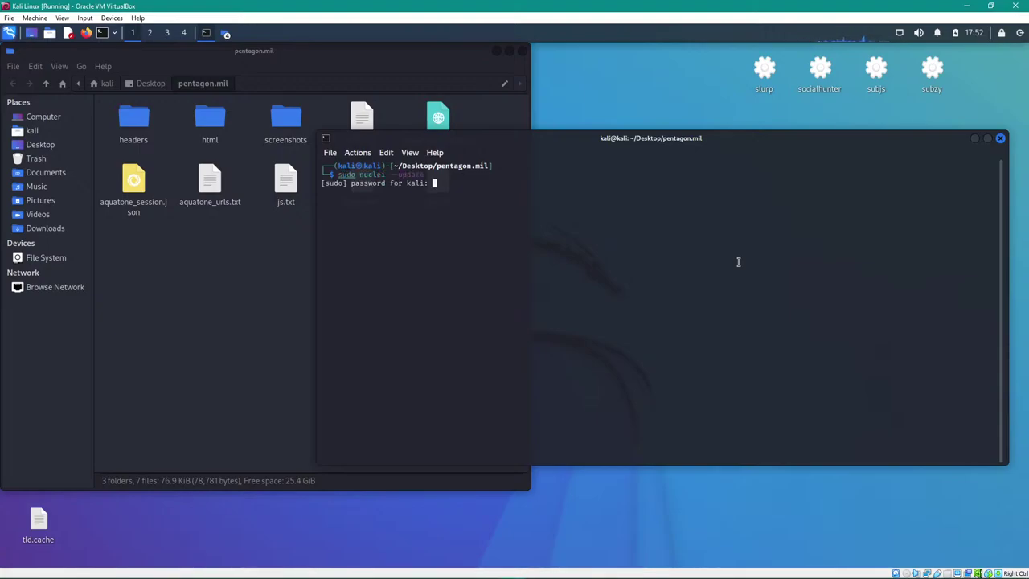
{"action": "key", "text": "Return"}
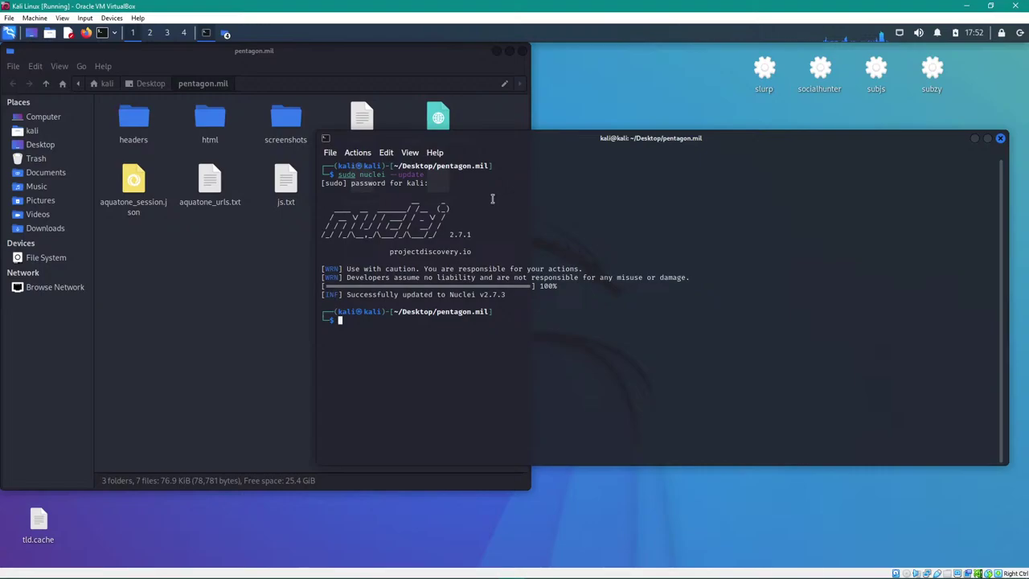
{"action": "key", "text": "ctrl+l"}
{"action": "type", "text": "clear"}
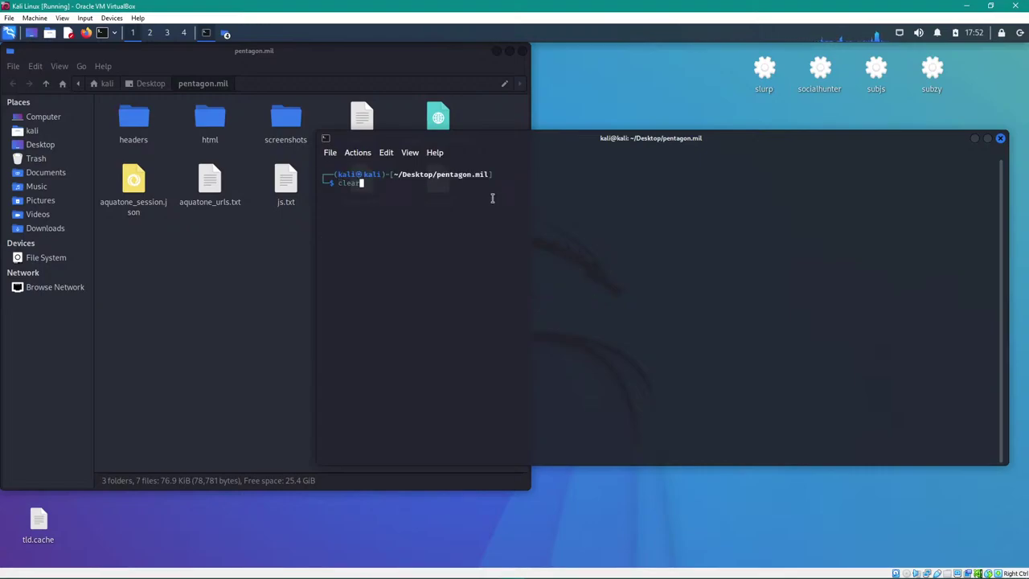
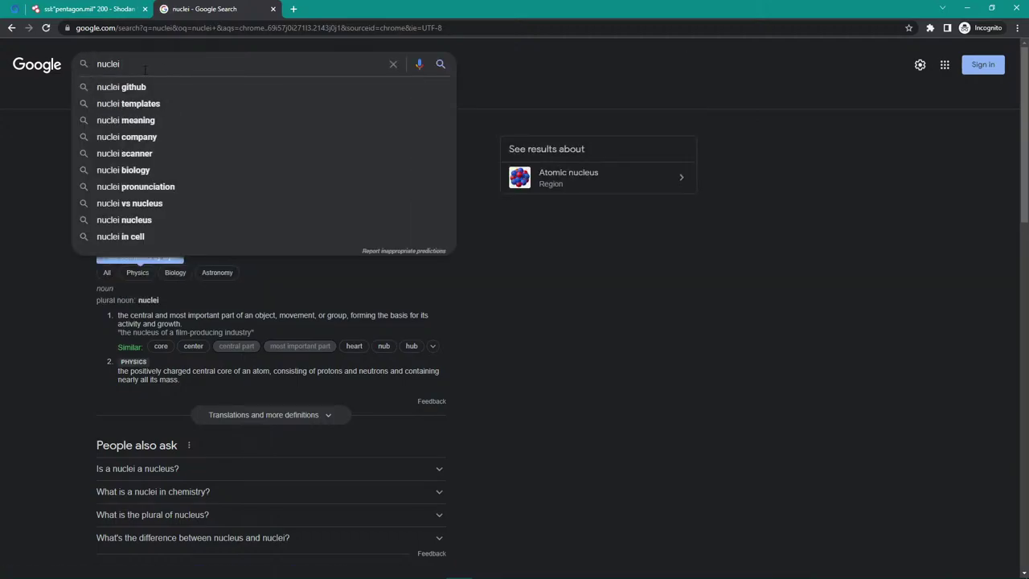
- Search Google for 'nuclei github' and open the projectdiscovery/nuclei repository
{"action": "key", "text": "Down"}
{"action": "key", "text": "Return"}
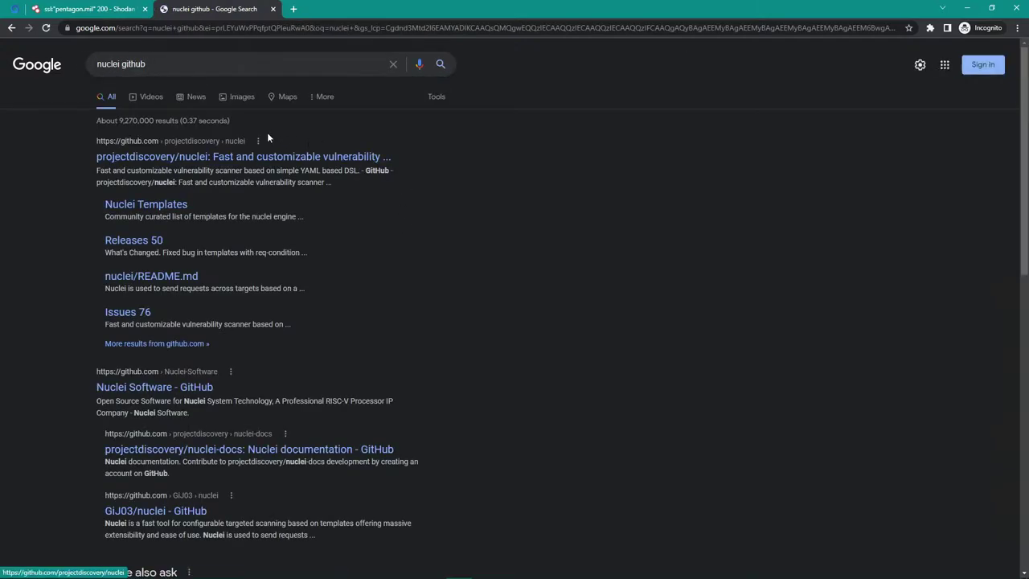
{"action": "left_click", "coordinate": [267, 160]}
- Follow the README's Nuclei-Templates link to the nuclei-templates repository
{"action": "scroll", "coordinate": [323, 316], "scroll_direction": "down", "scroll_amount": 3}
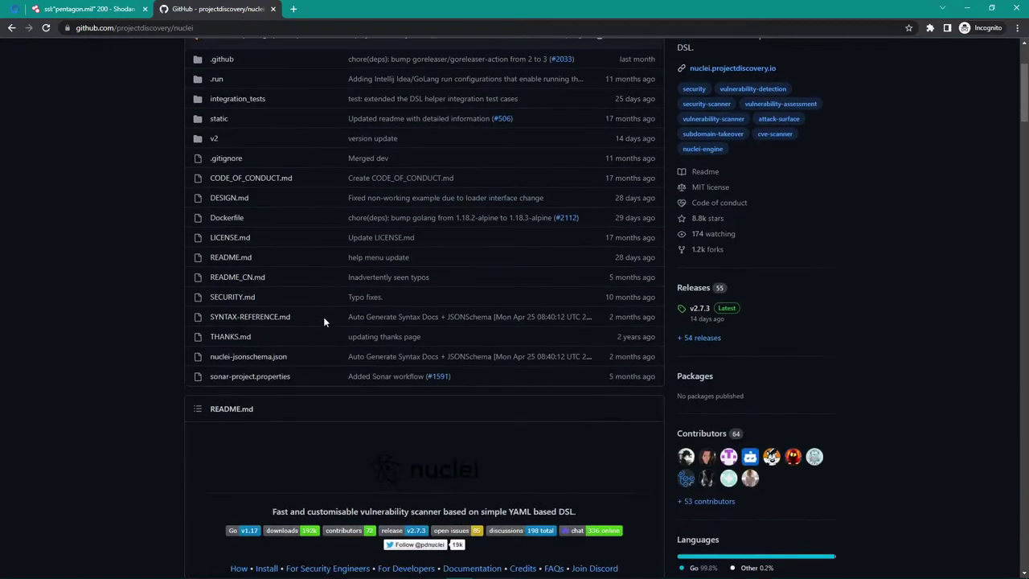
{"action": "scroll", "coordinate": [241, 241], "scroll_direction": "up", "scroll_amount": 2}
{"action": "scroll", "coordinate": [437, 278], "scroll_direction": "down", "scroll_amount": 15}
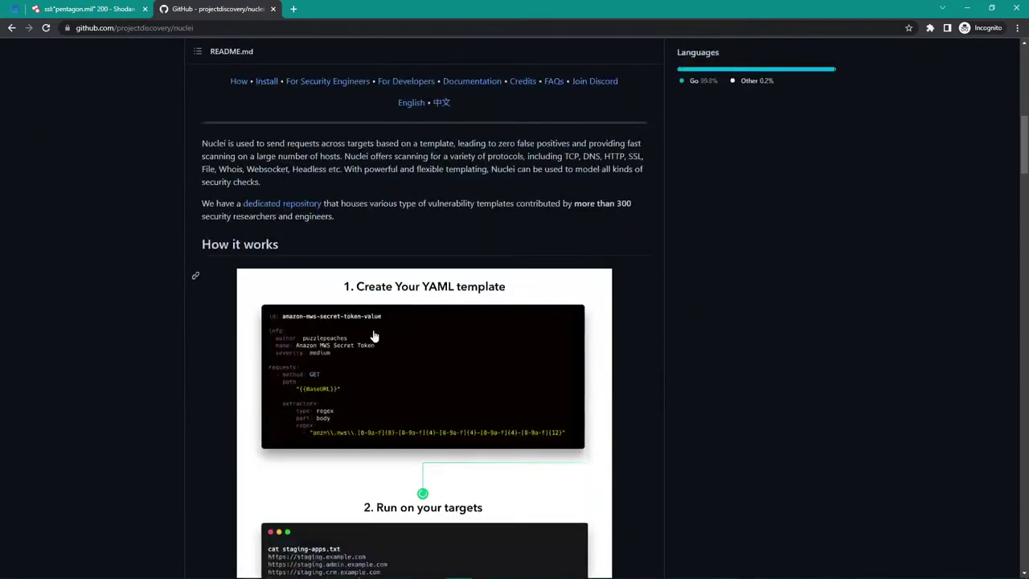
{"action": "scroll", "coordinate": [378, 345], "scroll_direction": "down", "scroll_amount": 5}
{"action": "scroll", "coordinate": [291, 280], "scroll_direction": "up", "scroll_amount": 1}
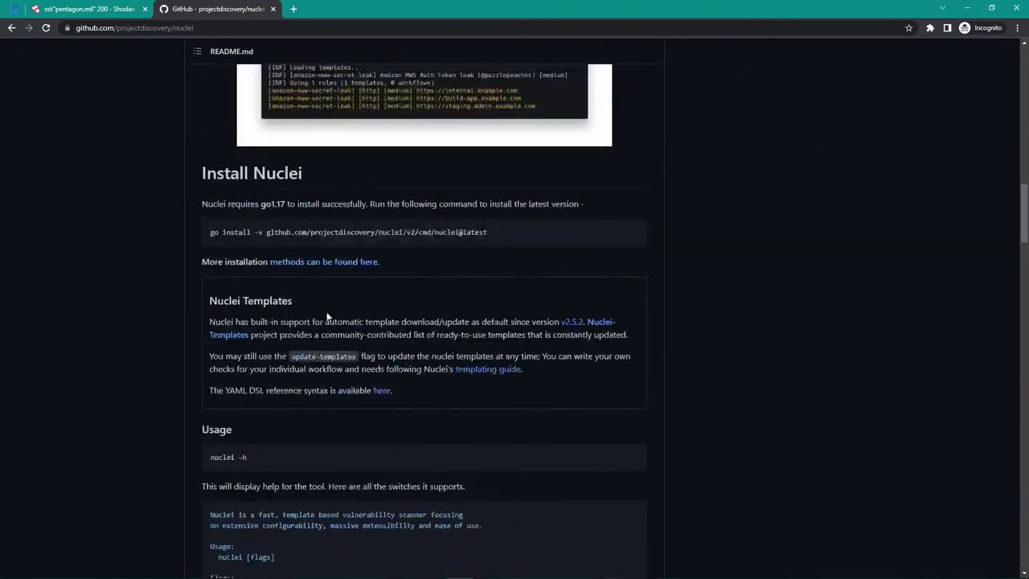
{"action": "left_click", "coordinate": [230, 389]}
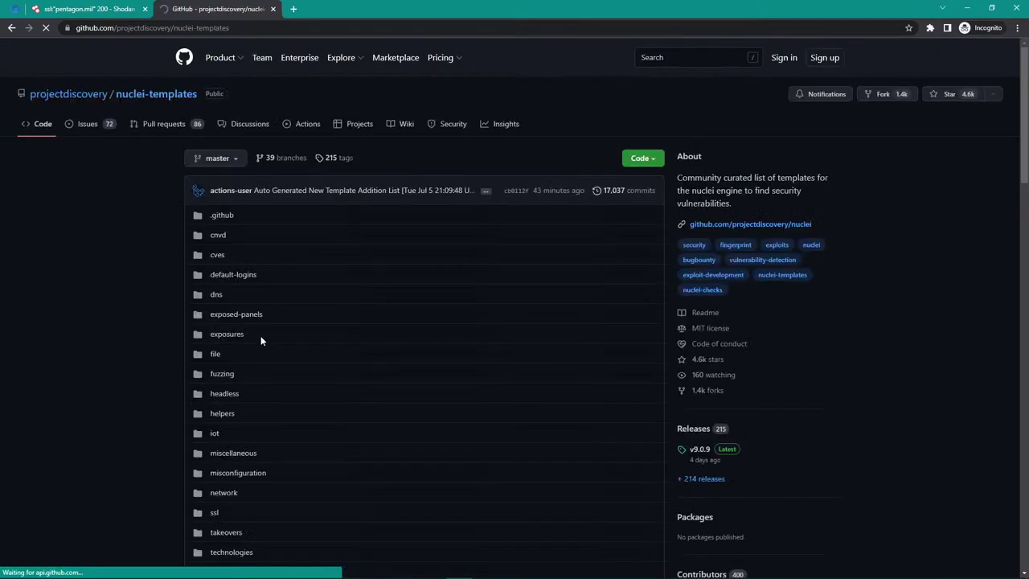
- Navigate into exposures/logs in the nuclei-templates file list
{"action": "scroll", "coordinate": [285, 208], "scroll_direction": "down", "scroll_amount": 3}
{"action": "scroll", "coordinate": [275, 165], "scroll_direction": "up", "scroll_amount": 3}
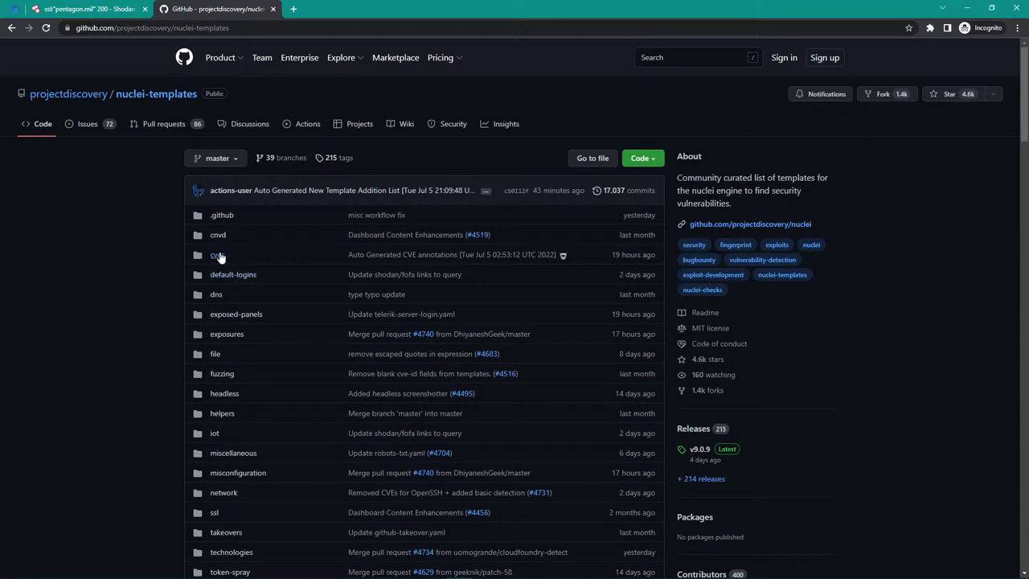
{"action": "left_click", "coordinate": [229, 334]}
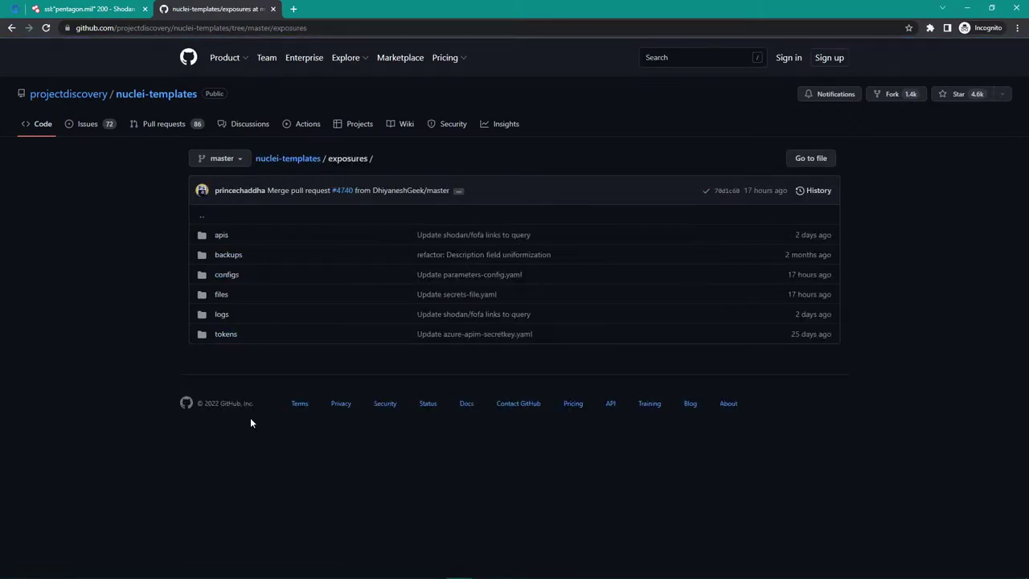
{"action": "left_click", "coordinate": [221, 315]}
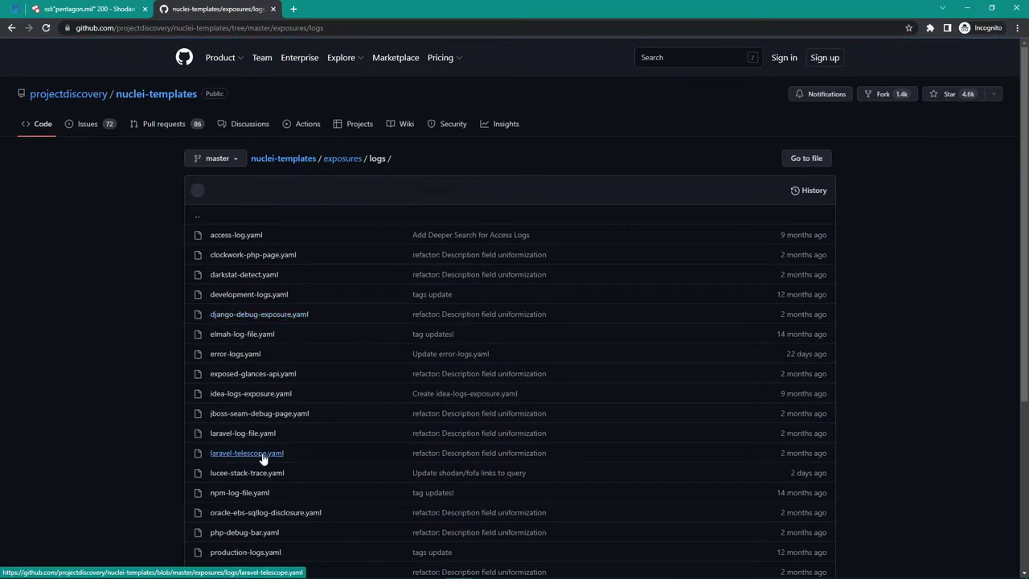
- Open django-debug-exposure.yaml and select the reference URL on line 8
{"action": "left_click", "coordinate": [268, 320]}
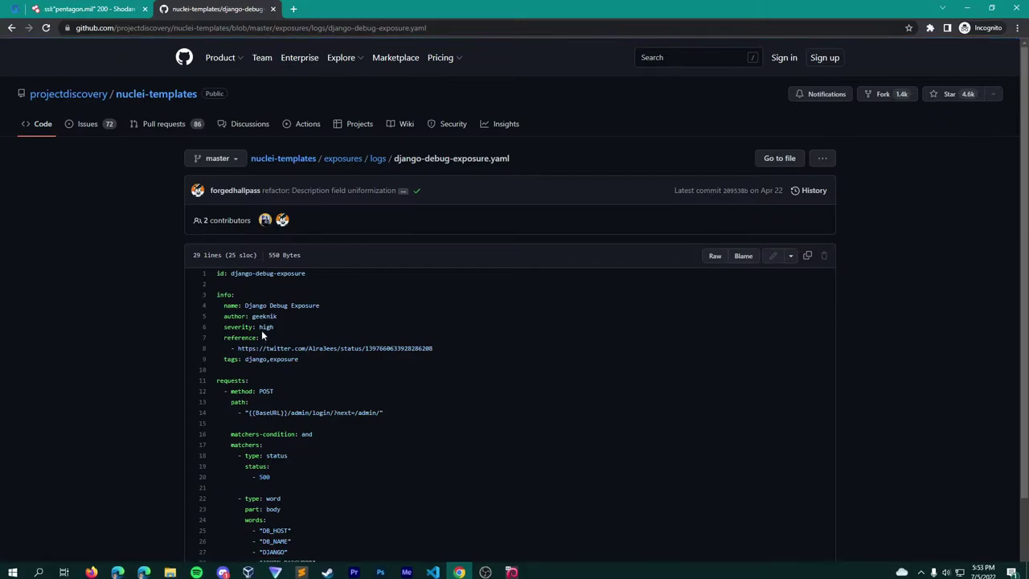
{"action": "left_click_drag", "start_coordinate": [434, 348], "coordinate": [245, 348]}
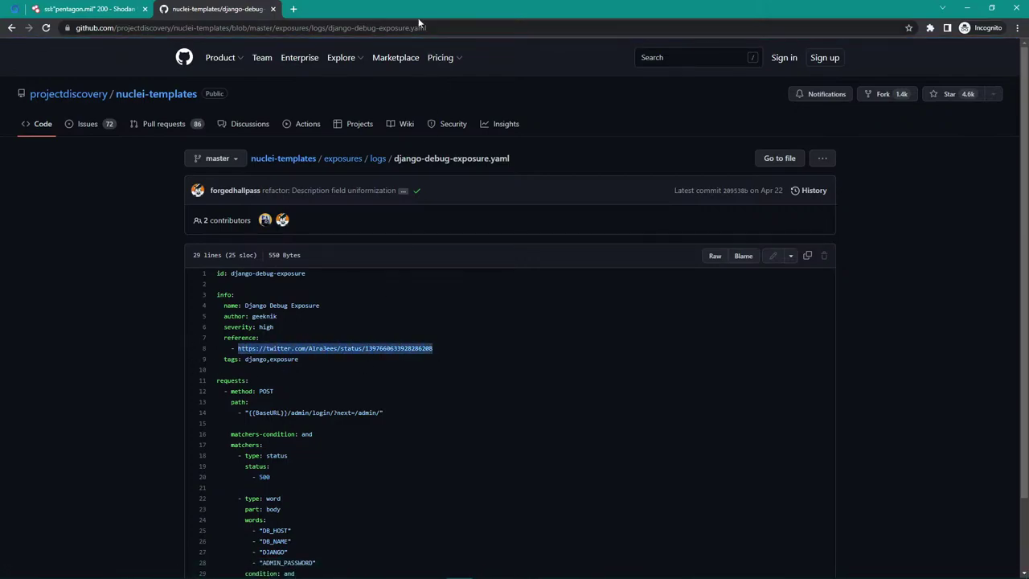
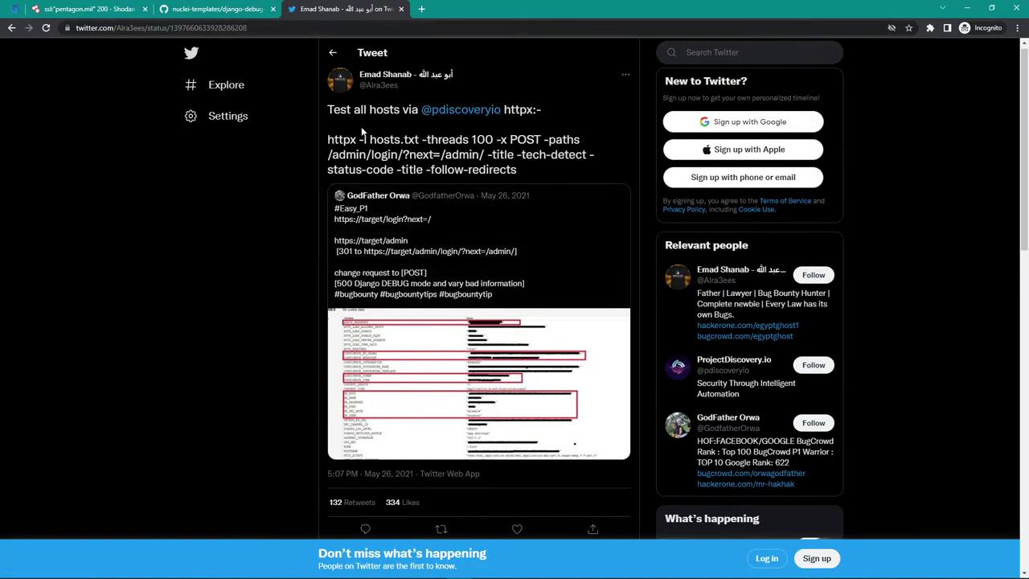
{"action": "left_click_drag", "start_coordinate": [524, 171], "coordinate": [388, 155]}
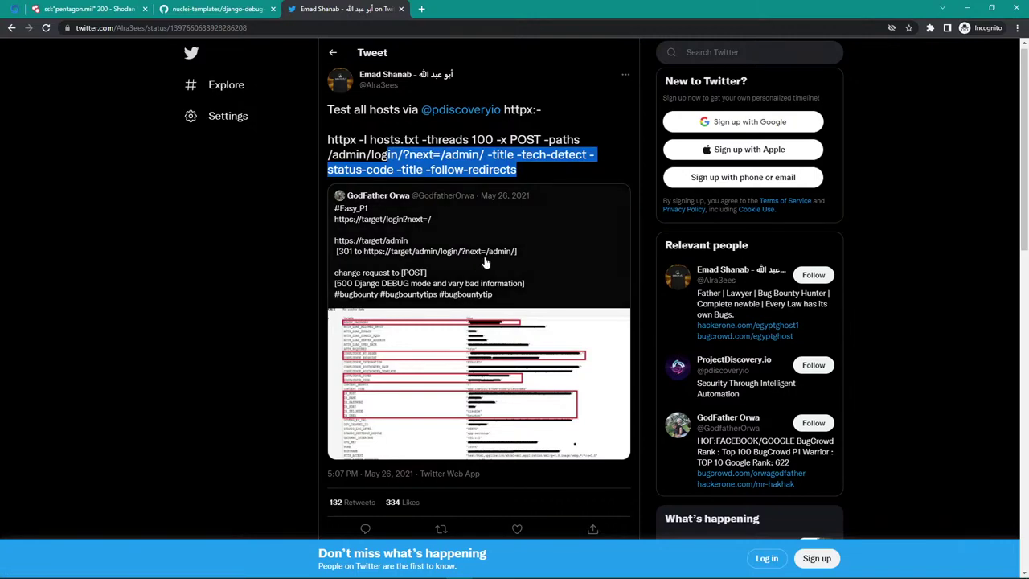
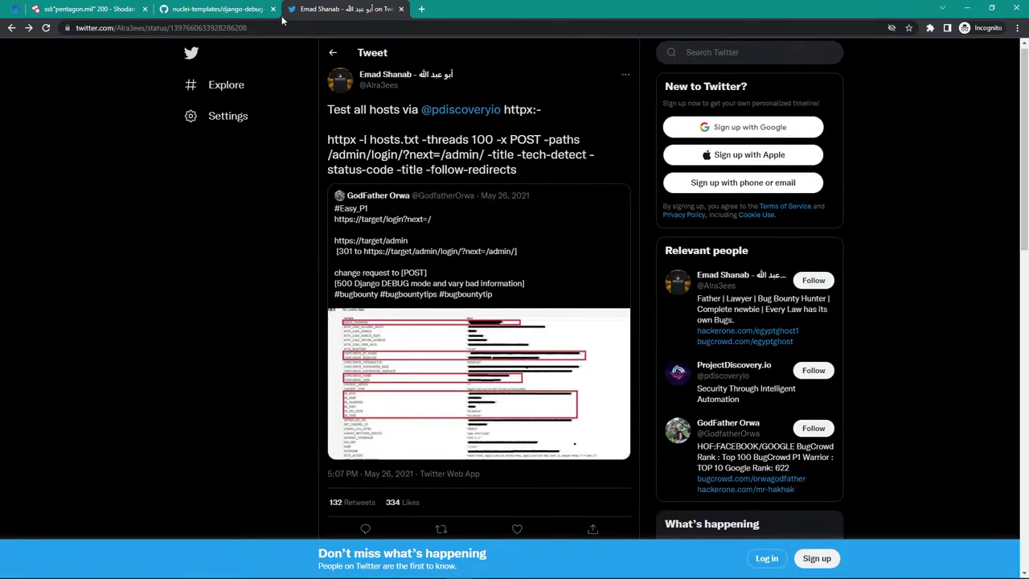
- Close the Django-debug Twitter post and return to the Kali virtual machine
{"action": "left_click", "coordinate": [400, 9]}
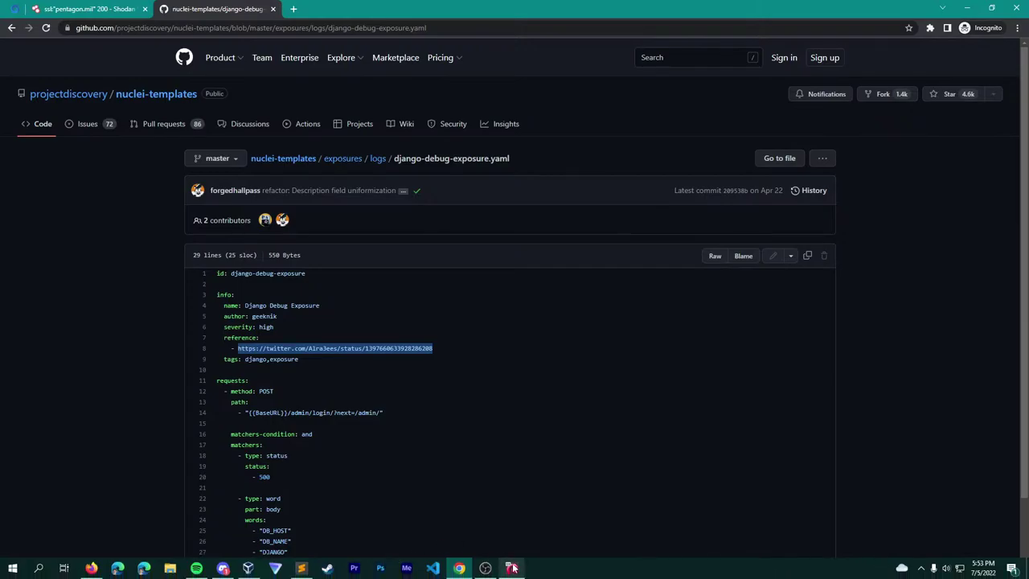
{"action": "left_click", "coordinate": [512, 568]}
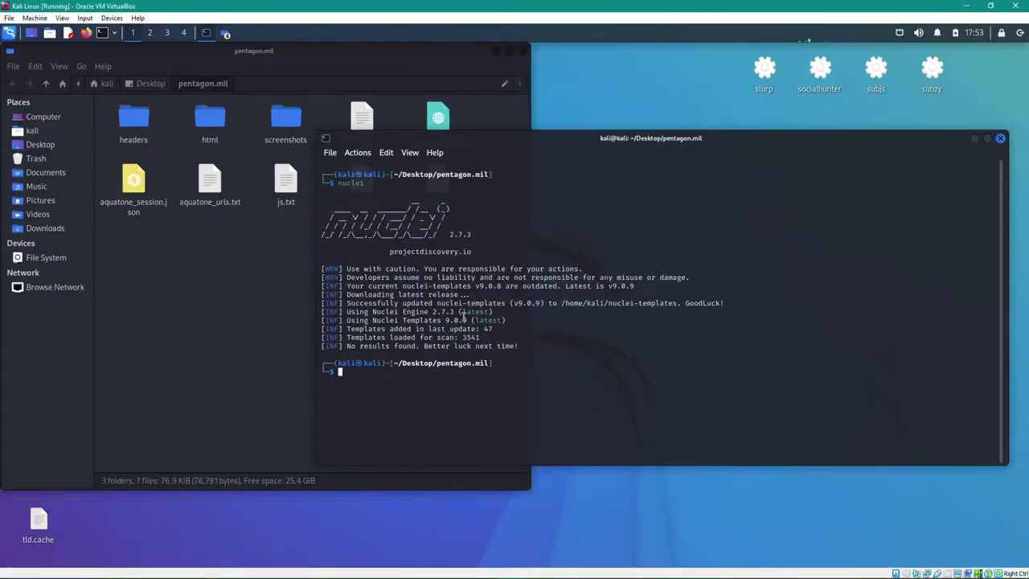
- Clear the old nuclei output and begin typing a new nuclei command
{"action": "key", "text": "ctrl+l"}
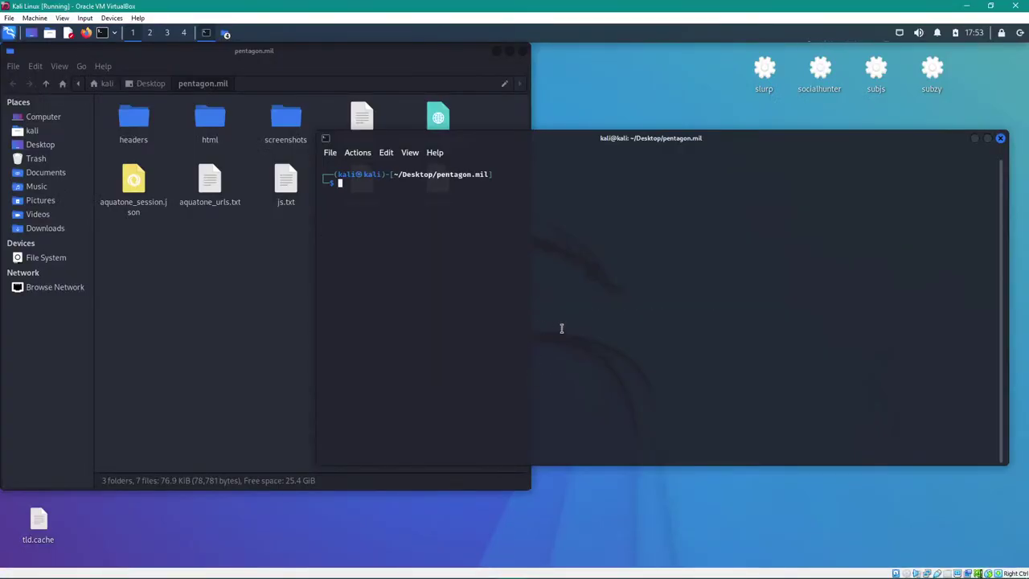
{"action": "type", "text": "nuclei -l alive.txt"}
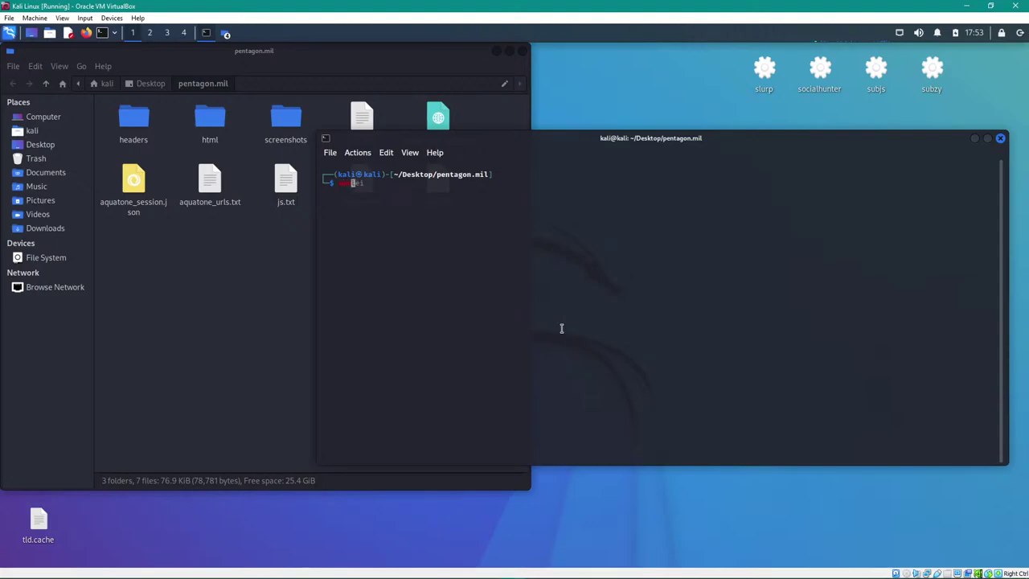
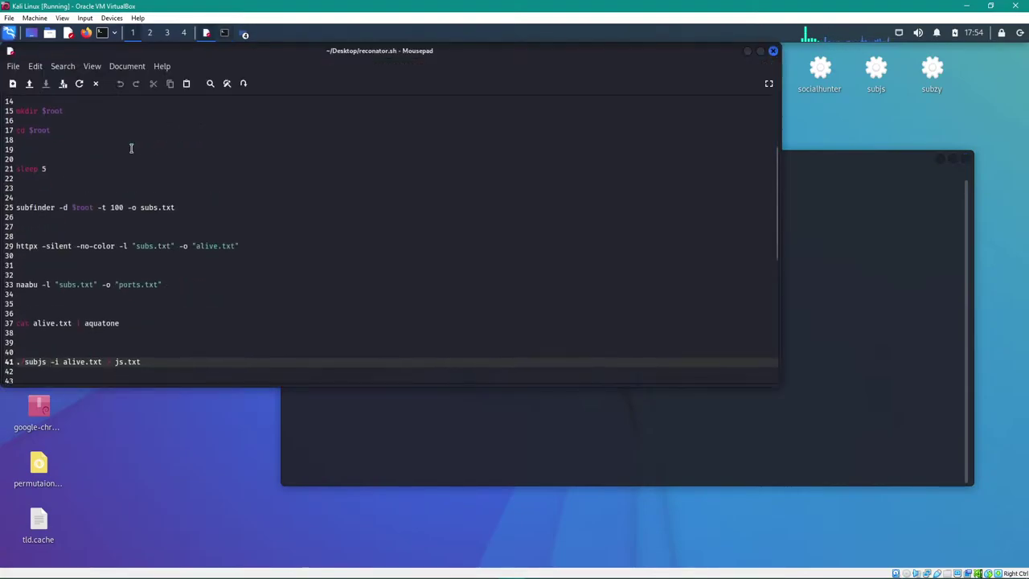
- Scroll reconator.sh down to line 67 and select the nuclei -severity option list
{"action": "left_click_drag", "start_coordinate": [775, 177], "coordinate": [740, 299]}
{"action": "left_click_drag", "start_coordinate": [132, 317], "coordinate": [393, 315]}
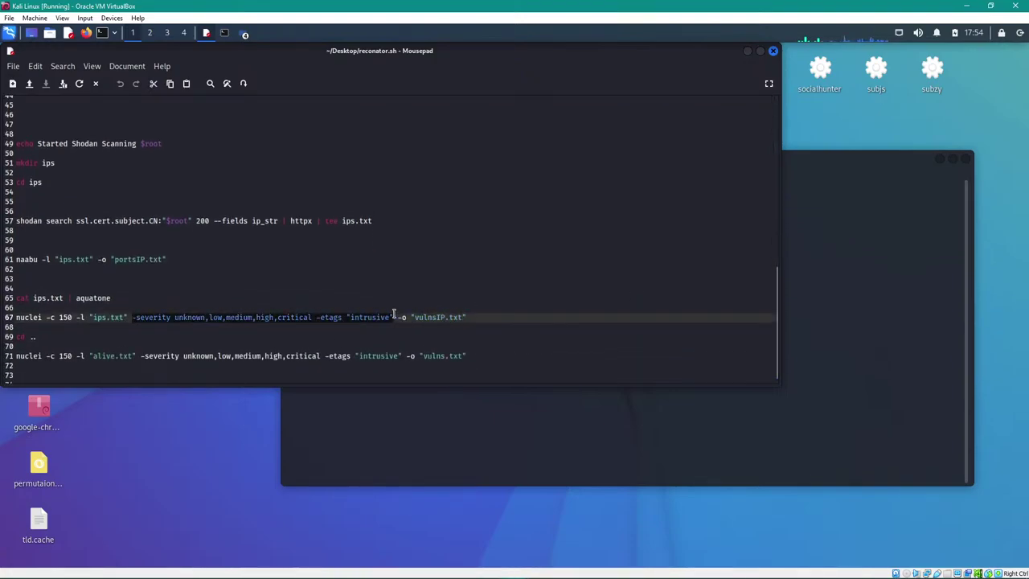
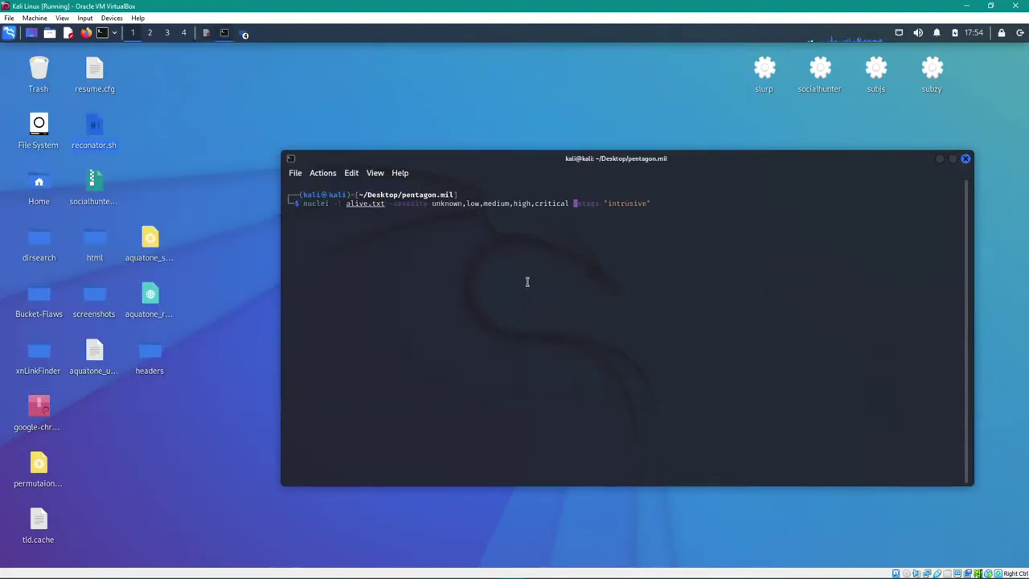
{"action": "key", "text": "Right"}
{"action": "key", "text": "Right"}
{"action": "key", "text": "Right"}
{"action": "key", "text": "Right"}
{"action": "key", "text": "Right"}
{"action": "key", "text": "Right"}
{"action": "key", "text": "Right"}
{"action": "key", "text": "Left"}
{"action": "key", "text": "Left"}
{"action": "key", "text": "Left"}
{"action": "key", "text": "Left"}
{"action": "key", "text": "Left"}
{"action": "key", "text": "Left"}
{"action": "key", "text": "Left"}
{"action": "key", "text": "Left"}
{"action": "key", "text": "Left"}
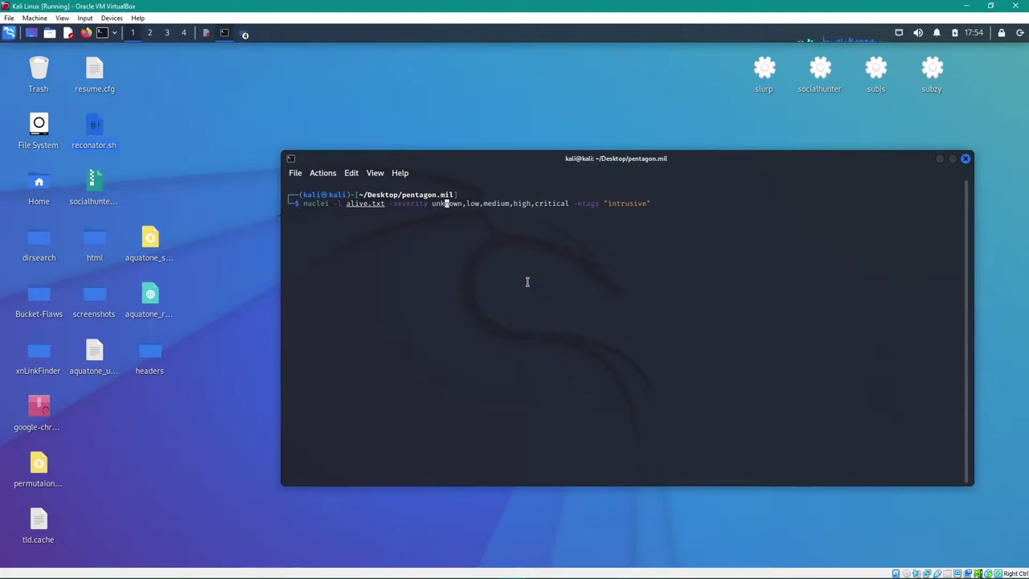
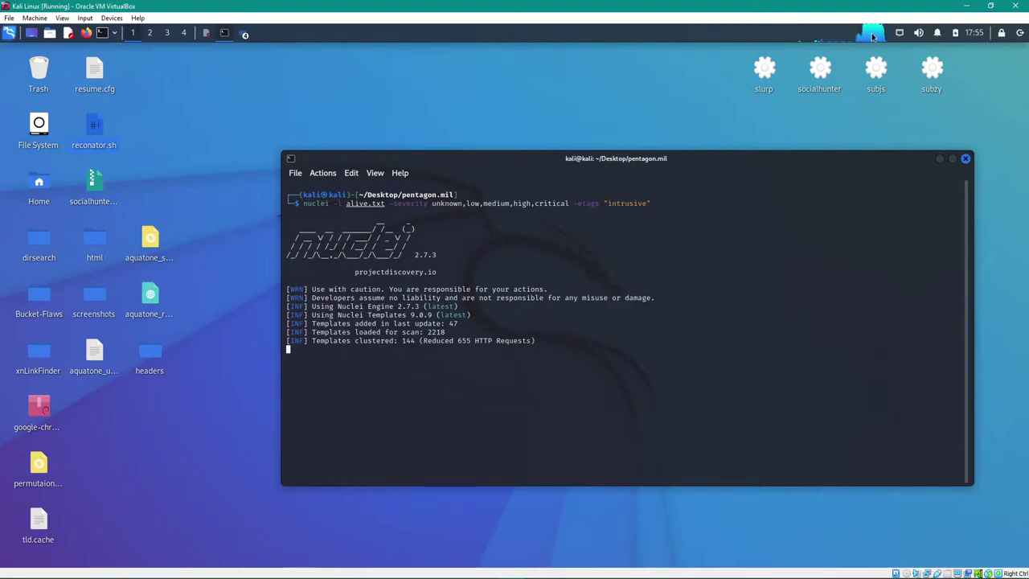
- Let nuclei load 2218 templates and connect to oast.site, then nudge the terminal window up and right
{"action": "mouse_move", "coordinate": [868, 38]}
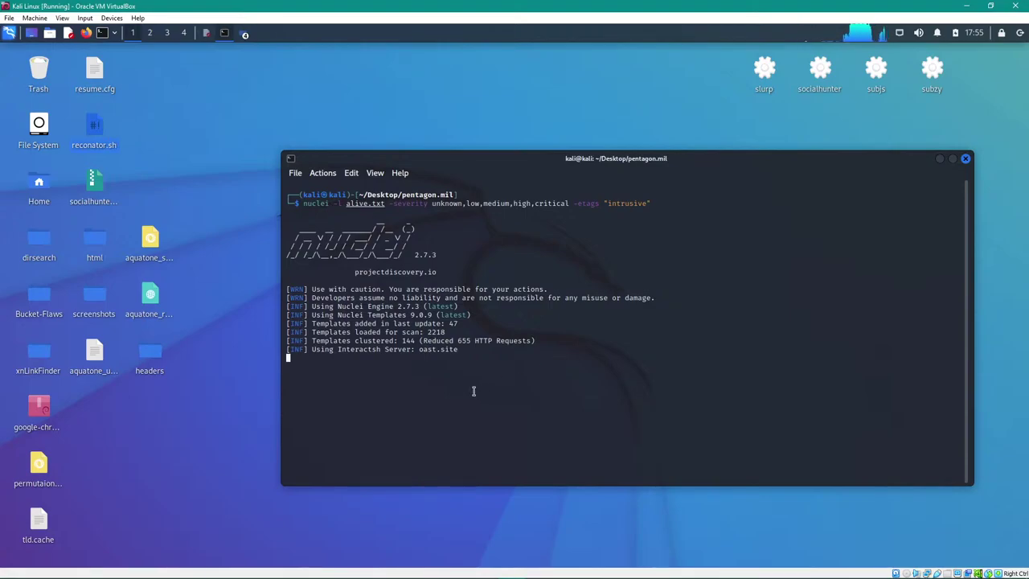
{"action": "mouse_move", "coordinate": [38, 354]}
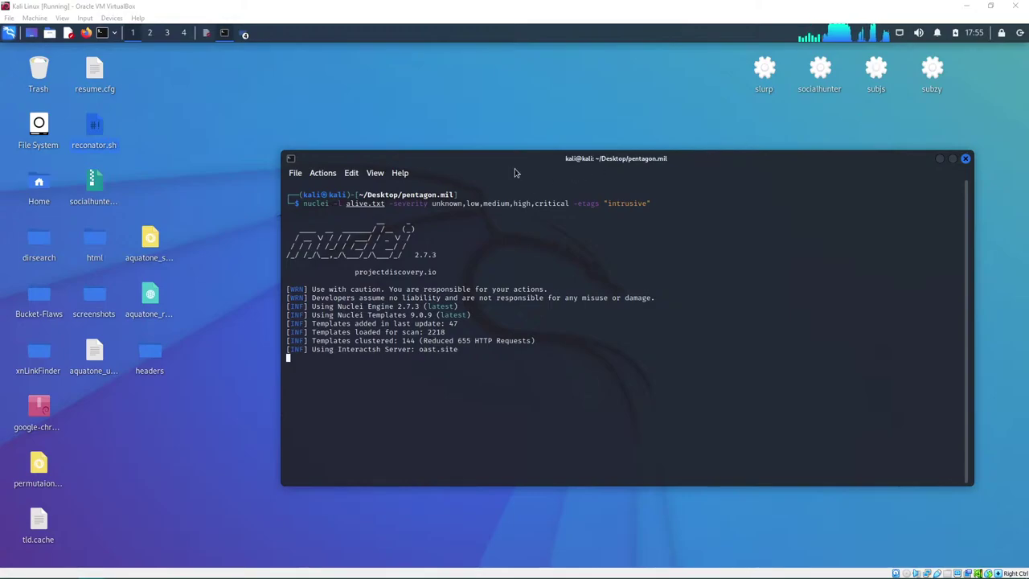
{"action": "left_click_drag", "start_coordinate": [527, 158], "coordinate": [542, 114]}
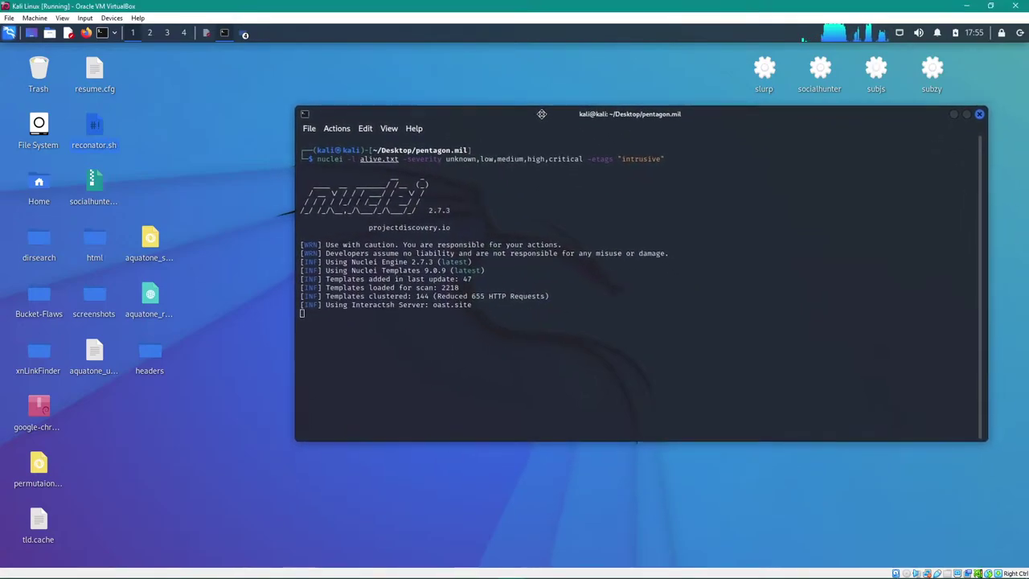
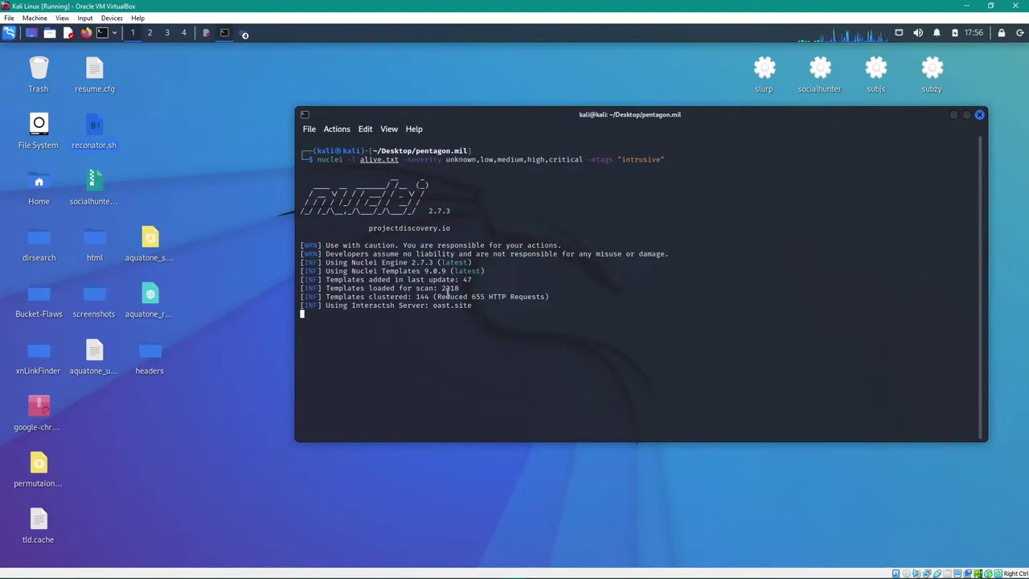
- Select the 2218 figure on the 'Templates loaded for scan' line of the nuclei output
{"action": "double_click", "coordinate": [447, 287]}
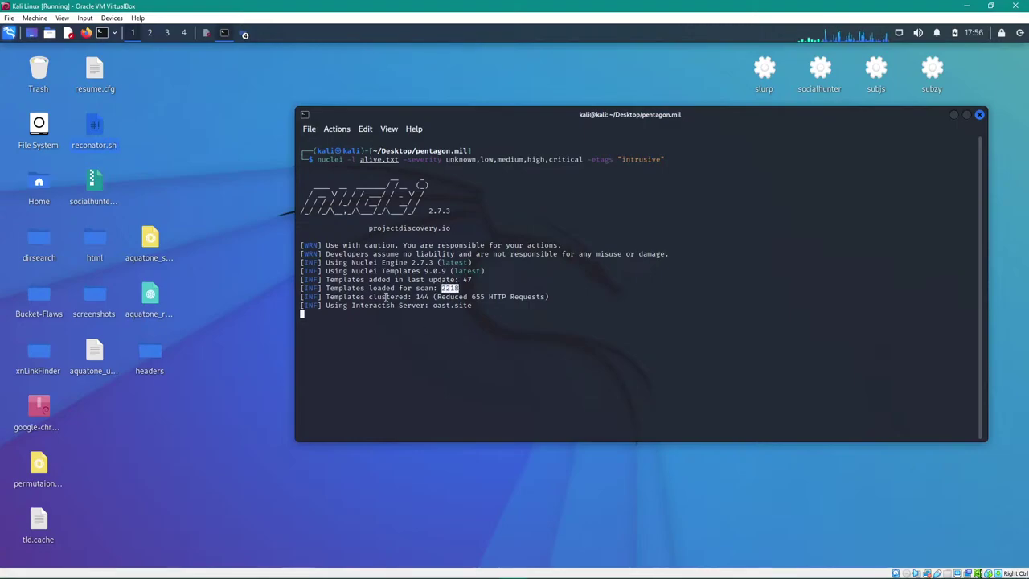
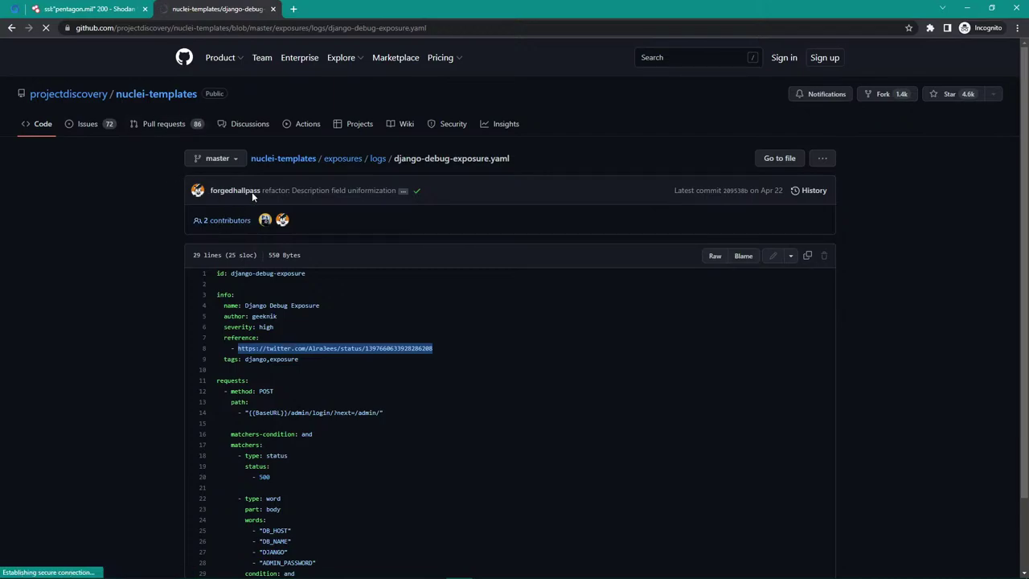
{"action": "mouse_move", "coordinate": [500, 570]}
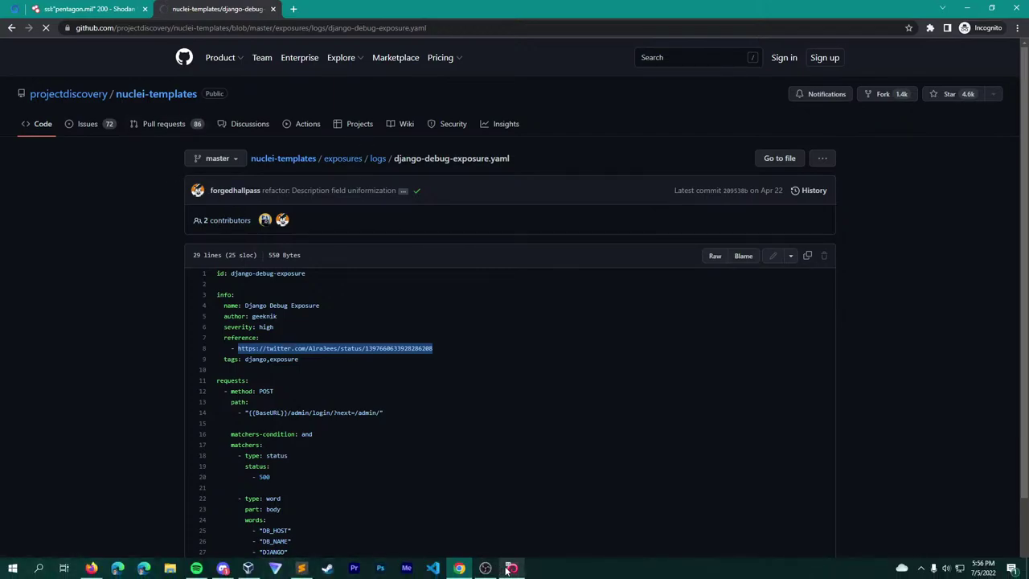
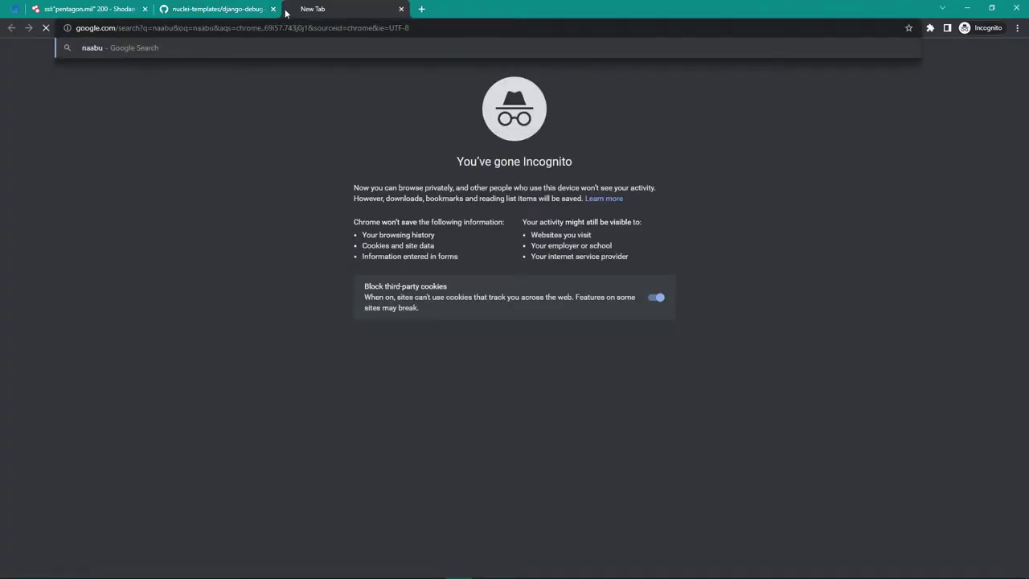
- Search for naabu, open the projectdiscovery/naabu GitHub repository, and scroll its README to Running Naabu
{"action": "key", "text": "Return"}
{"action": "left_click", "coordinate": [191, 157]}
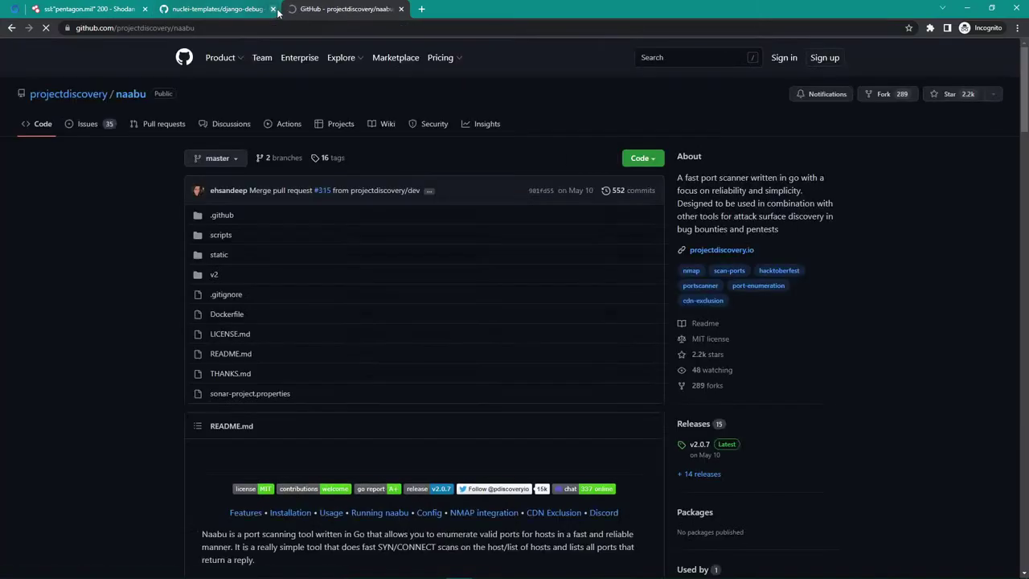
{"action": "scroll", "coordinate": [329, 475], "scroll_direction": "down", "scroll_amount": 4}
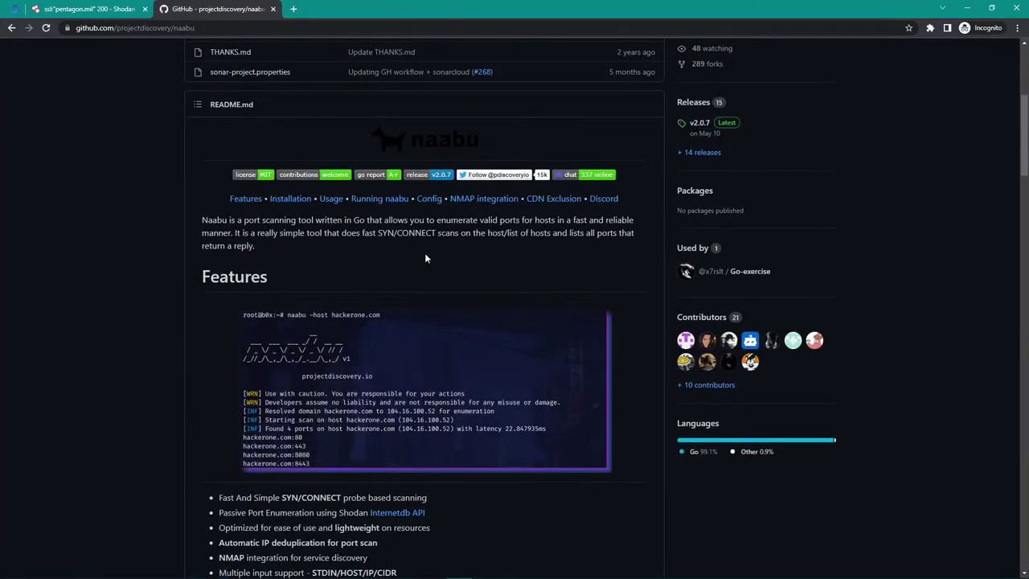
{"action": "scroll", "coordinate": [332, 244], "scroll_direction": "down", "scroll_amount": 2}
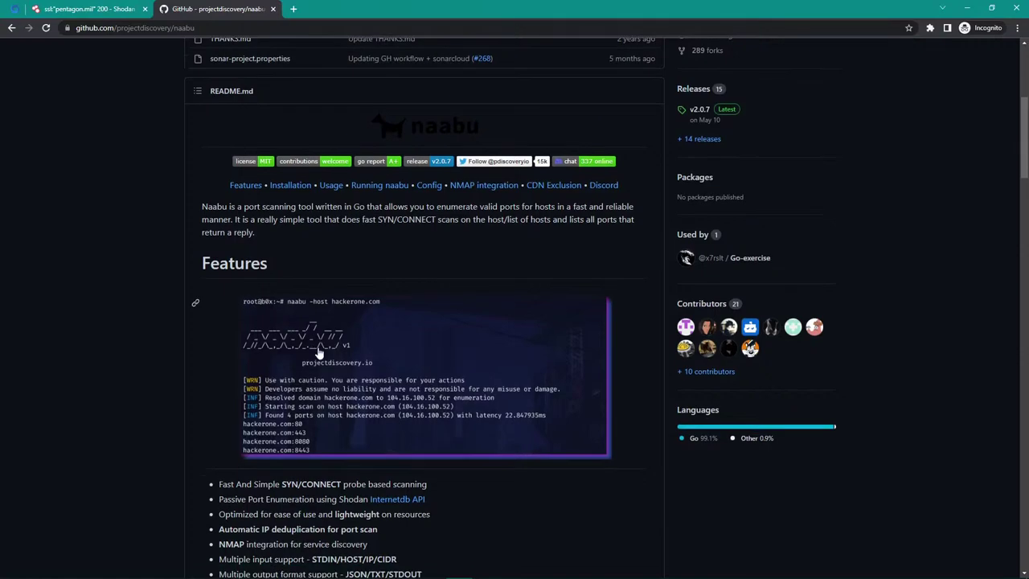
{"action": "scroll", "coordinate": [314, 390], "scroll_direction": "down", "scroll_amount": 4}
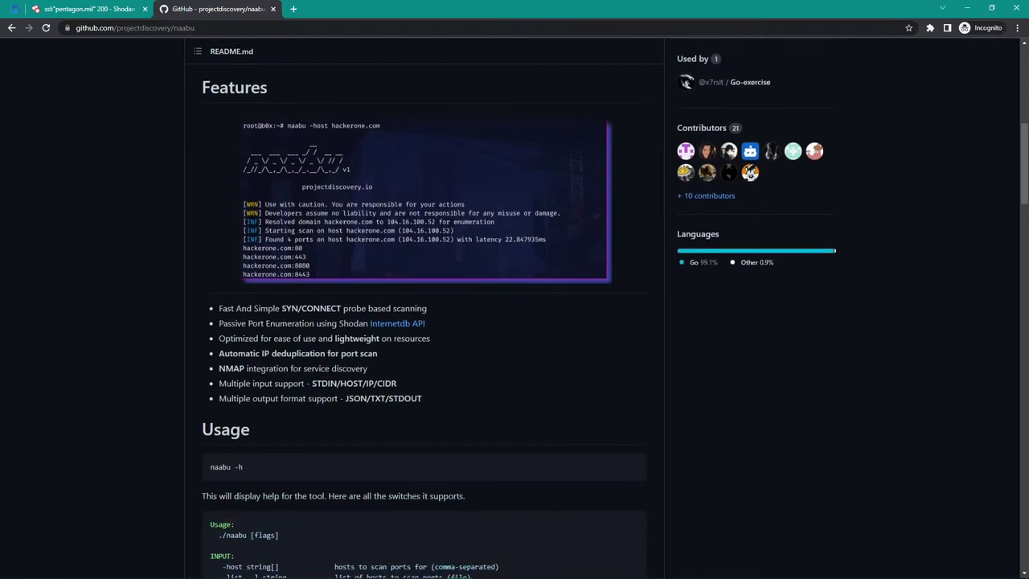
{"action": "scroll", "coordinate": [315, 390], "scroll_direction": "down", "scroll_amount": 7}
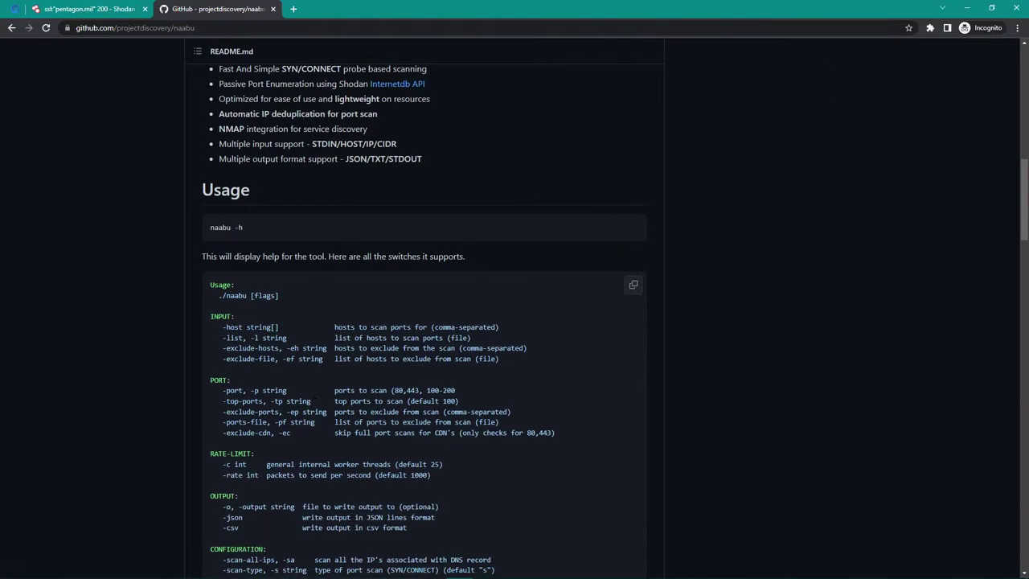
{"action": "scroll", "coordinate": [314, 397], "scroll_direction": "down", "scroll_amount": 4}
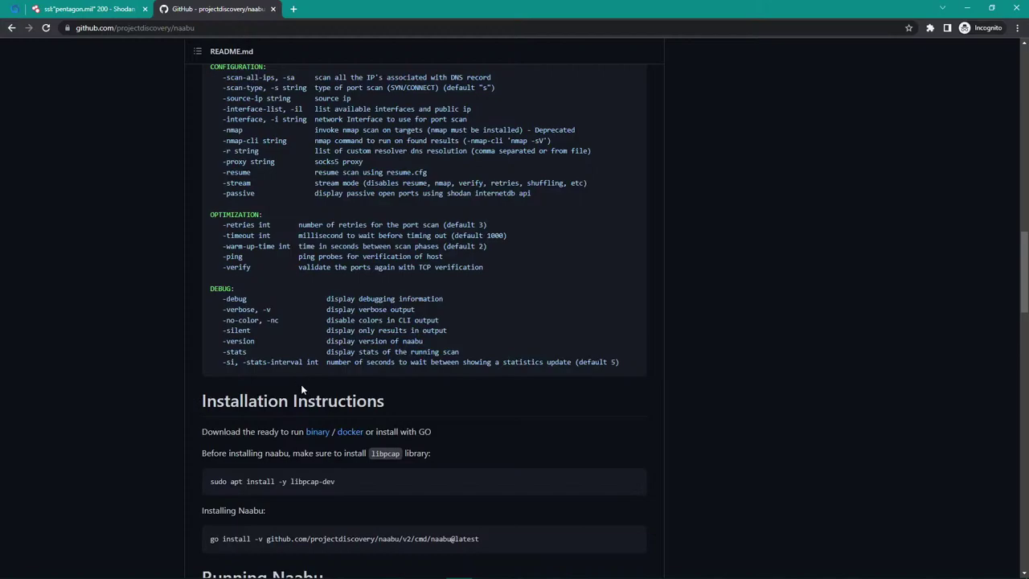
{"action": "scroll", "coordinate": [302, 387], "scroll_direction": "down", "scroll_amount": 5}
{"action": "scroll", "coordinate": [317, 419], "scroll_direction": "down", "scroll_amount": 1}
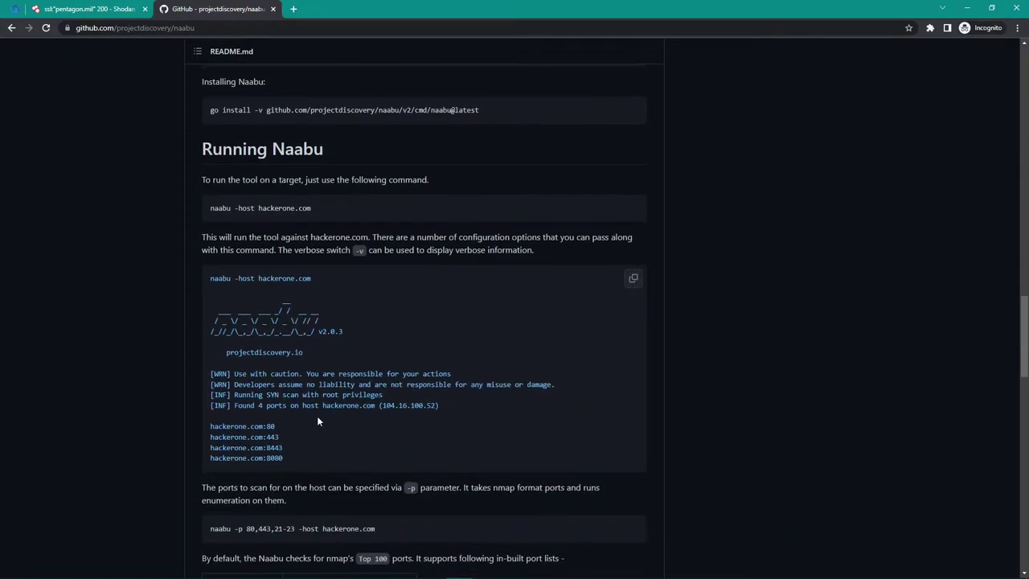
- Highlight the 'naabu -host hackerone.com' example command and its four discovered port lines
{"action": "left_click_drag", "start_coordinate": [211, 278], "coordinate": [306, 278]}
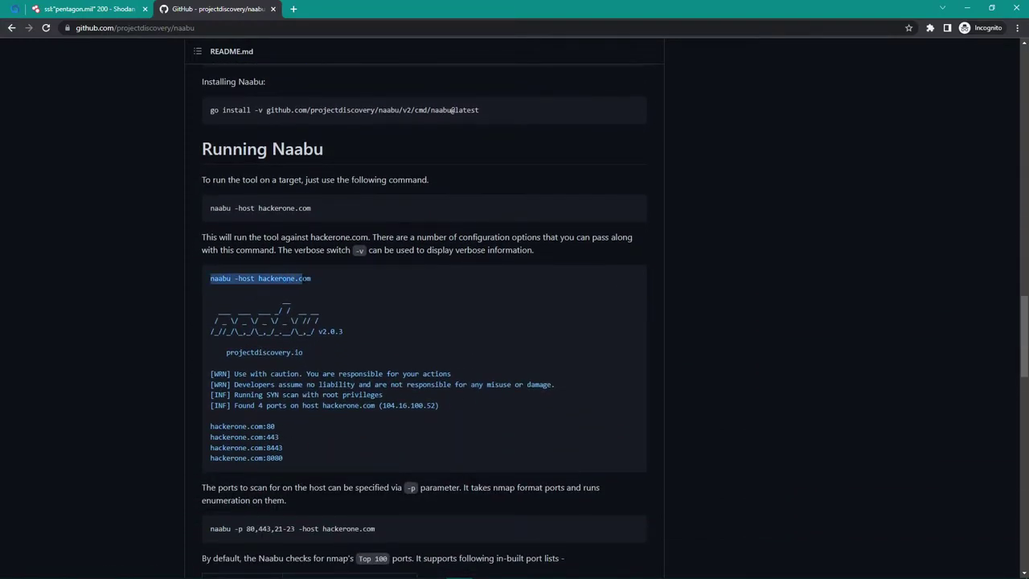
{"action": "left_click", "coordinate": [318, 294]}
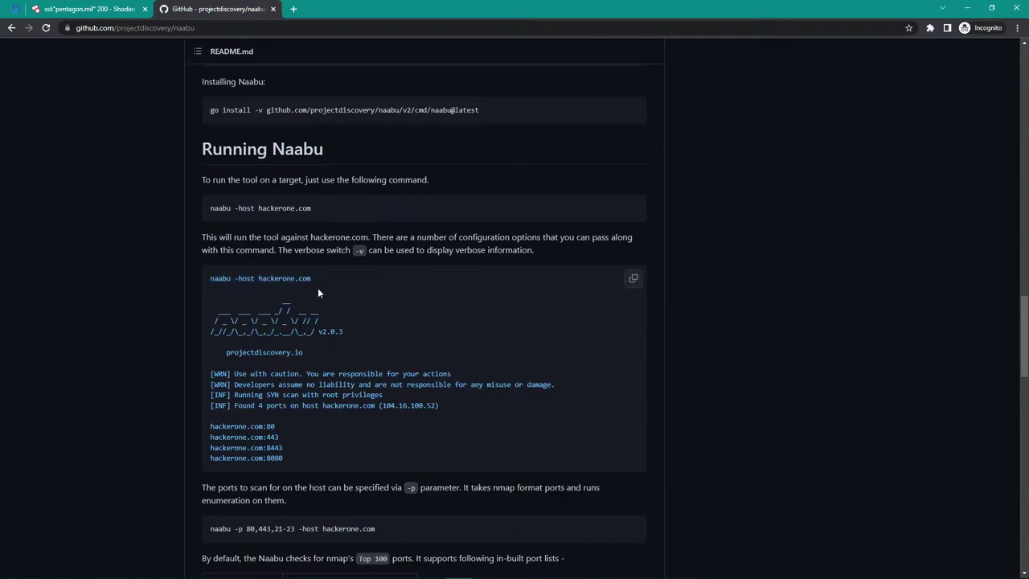
{"action": "left_click_drag", "start_coordinate": [311, 280], "coordinate": [274, 287]}
{"action": "left_click_drag", "start_coordinate": [283, 458], "coordinate": [213, 427]}
{"action": "left_click_drag", "start_coordinate": [291, 457], "coordinate": [273, 426]}
- Leave the naabu README and bring up the Kali VM terminal running nuclei against alive.txt
{"action": "left_click", "coordinate": [273, 426]}
{"action": "scroll", "coordinate": [321, 362], "scroll_direction": "down", "scroll_amount": 2}
{"action": "left_click", "coordinate": [511, 568]}
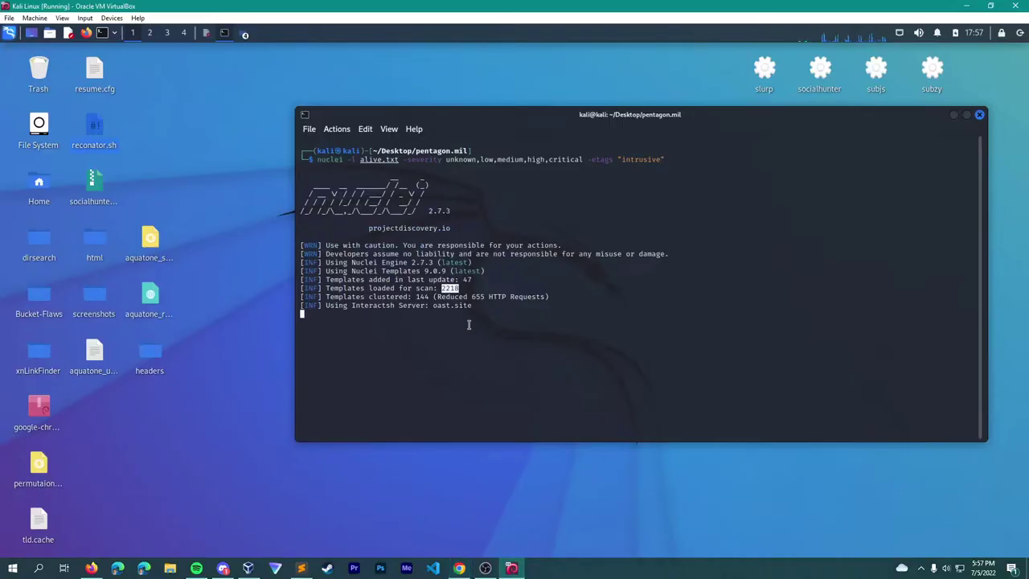
{"action": "left_click", "coordinate": [216, 90]}
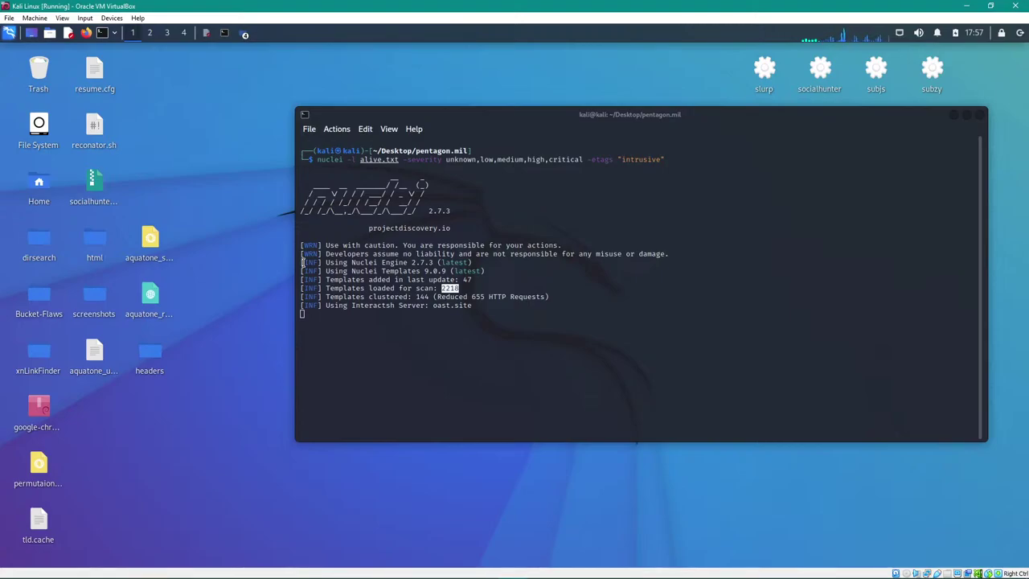
- Focus the Kali terminal running the nuclei scan of alive.txt so it accepts input
{"action": "left_click", "coordinate": [482, 331]}
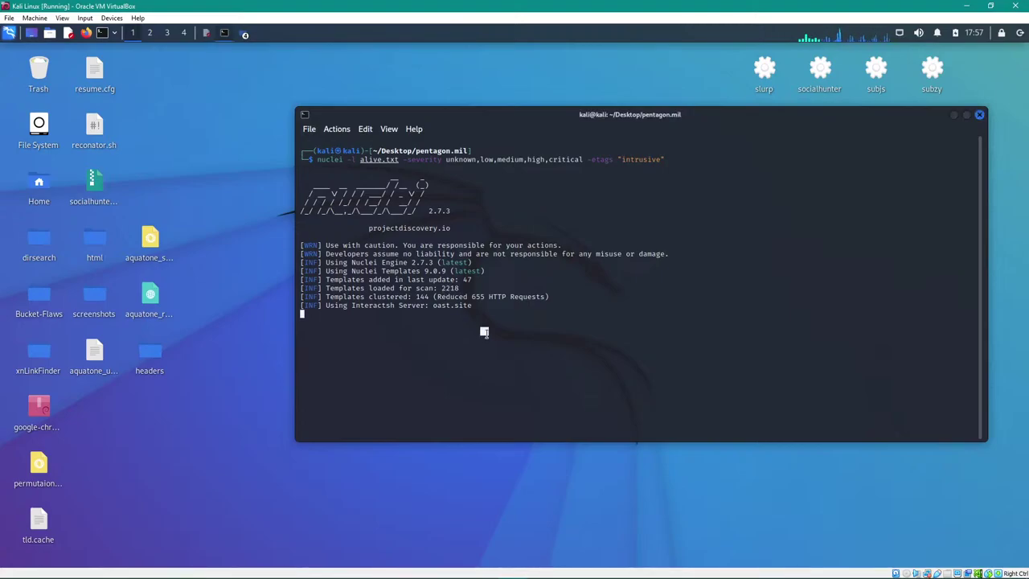
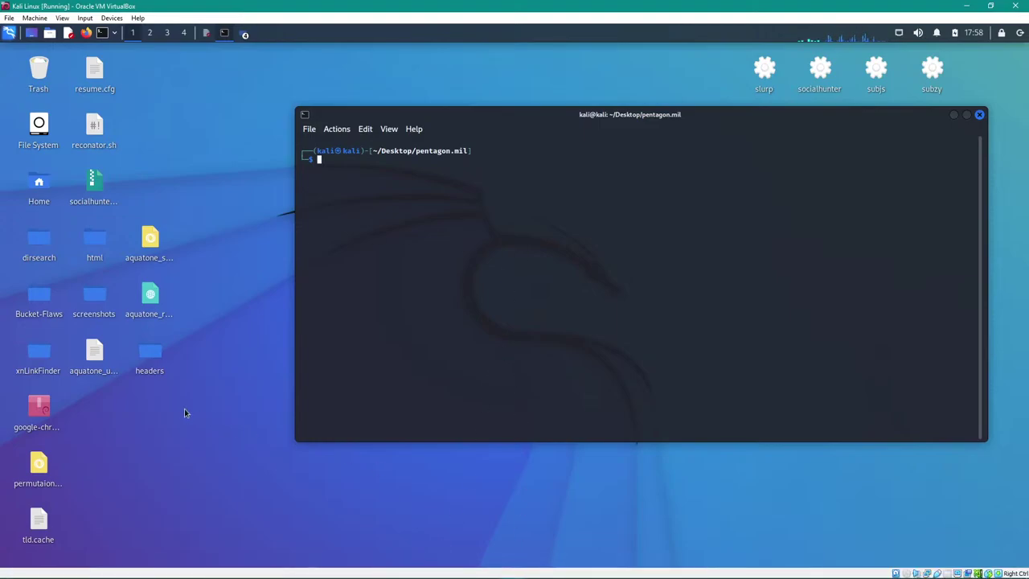
- List the pentagon.mil recon files with ls, then swap the half-typed cd for nano at the prompt
{"action": "type", "text": "ls"}
{"action": "key", "text": "Return"}
{"action": "type", "text": "cd"}
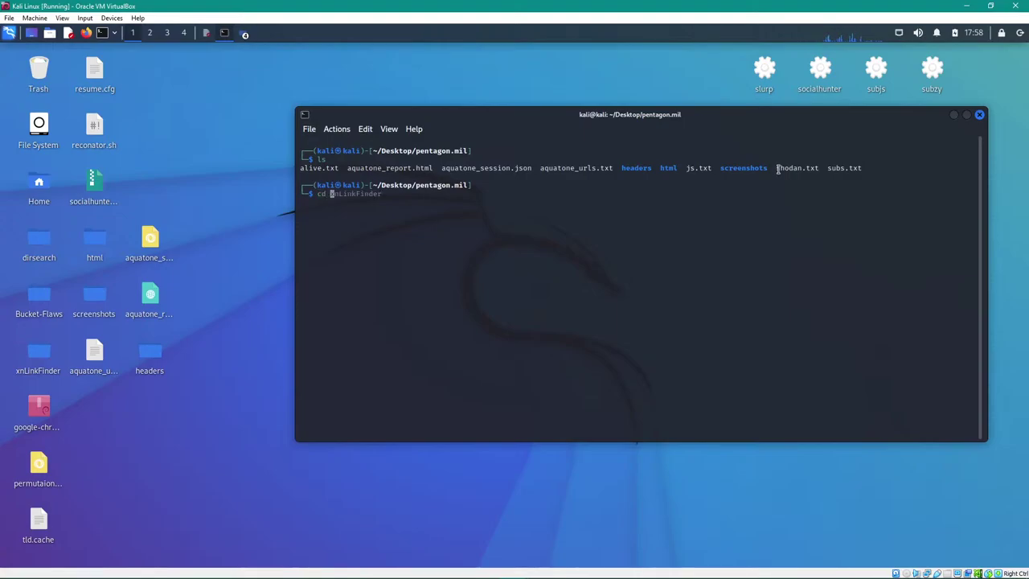
{"action": "left_click_drag", "start_coordinate": [782, 168], "coordinate": [817, 168]}
{"action": "left_click", "coordinate": [815, 168]}
{"action": "key", "text": "BackSpace"}
{"action": "key", "text": "BackSpace"}
{"action": "key", "text": "BackSpace"}
{"action": "type", "text": "nano"}
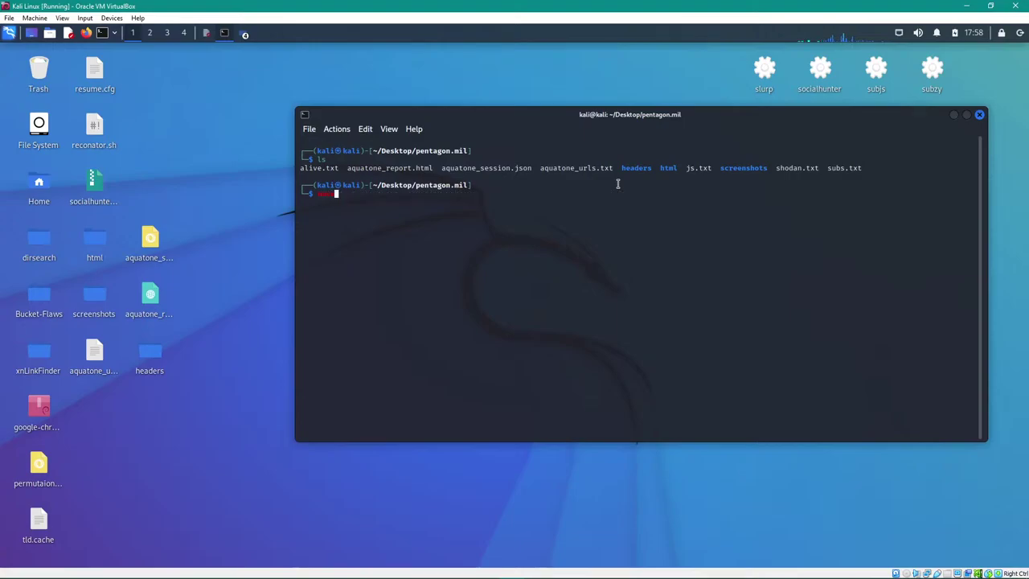
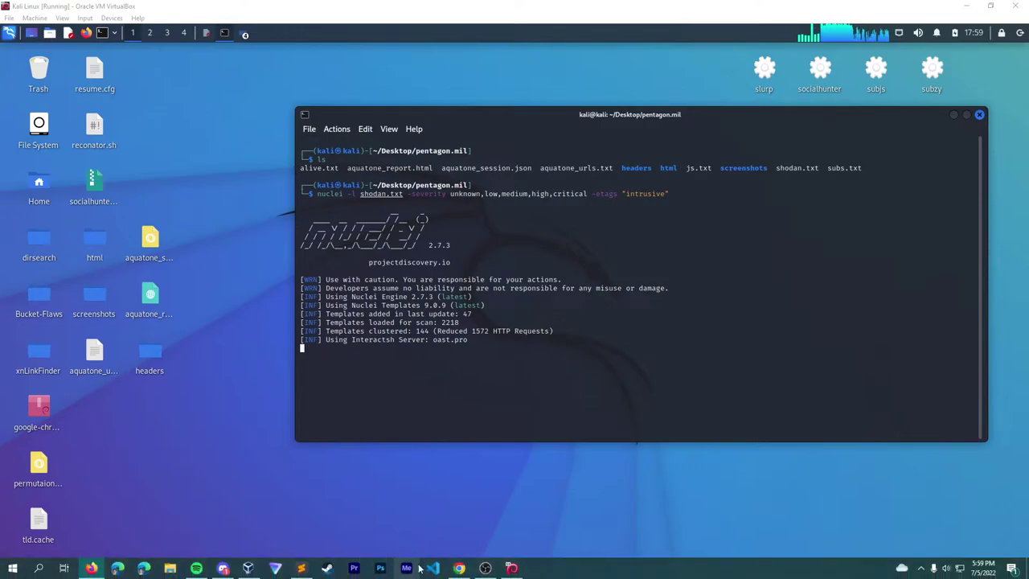
- Bring Chrome forward, leaving the Kali nuclei scan running, and return to the Shodan pentagon.mil results tab
{"action": "left_click", "coordinate": [462, 569]}
{"action": "key", "text": "ctrl+shift+Tab"}
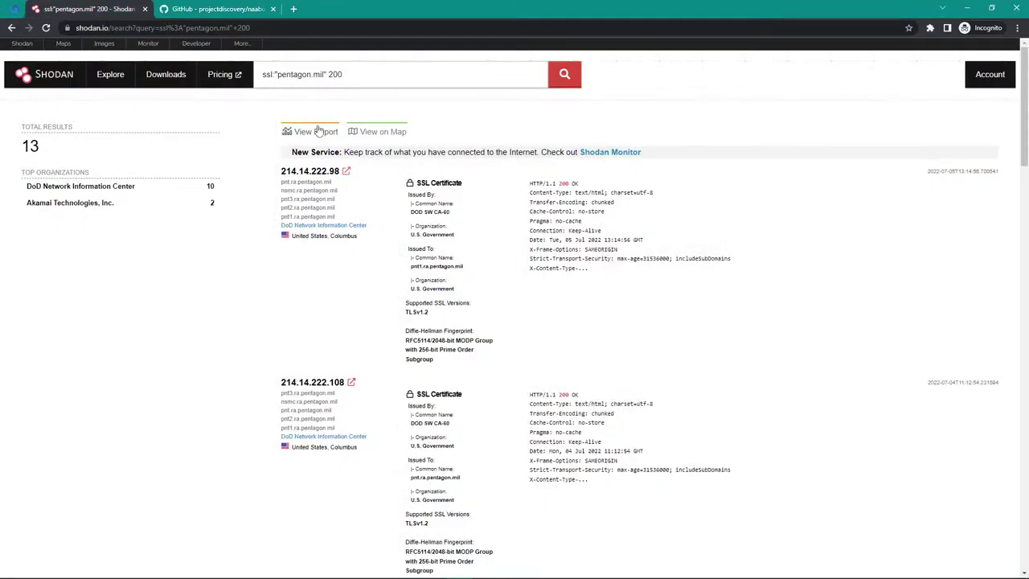
- Replace pentagon with navy so the query reads ssl:"navy.mil" 200, and run it
{"action": "left_click", "coordinate": [311, 74]}
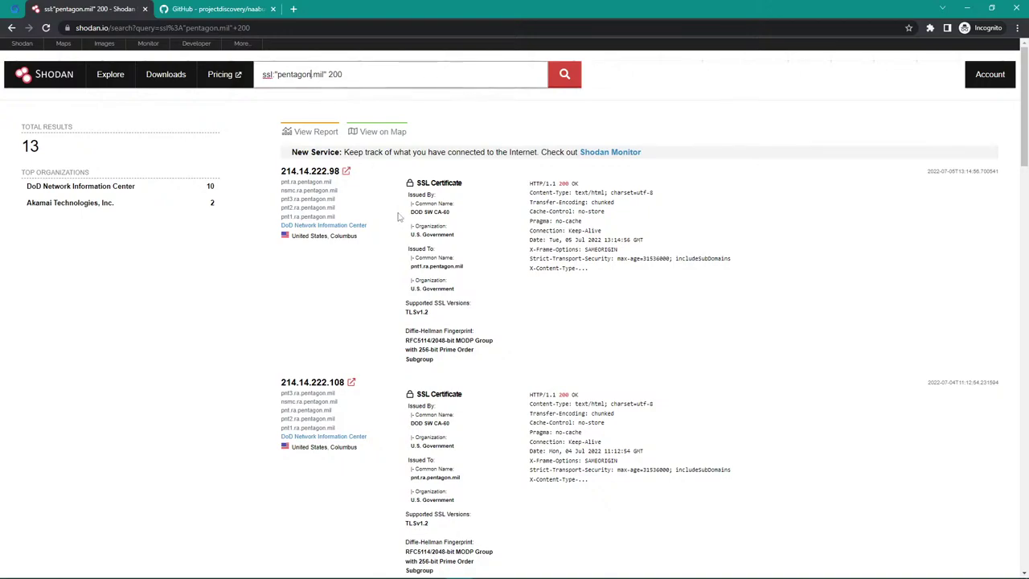
{"action": "key", "text": "BackSpace"}
{"action": "key", "text": "BackSpace"}
{"action": "key", "text": "BackSpace"}
{"action": "key", "text": "BackSpace"}
{"action": "key", "text": "BackSpace"}
{"action": "key", "text": "BackSpace"}
{"action": "key", "text": "BackSpace"}
{"action": "key", "text": "BackSpace"}
{"action": "type", "text": "navy"}
{"action": "key", "text": "BackSpace"}
{"action": "type", "text": "y"}
{"action": "key", "text": "Return"}
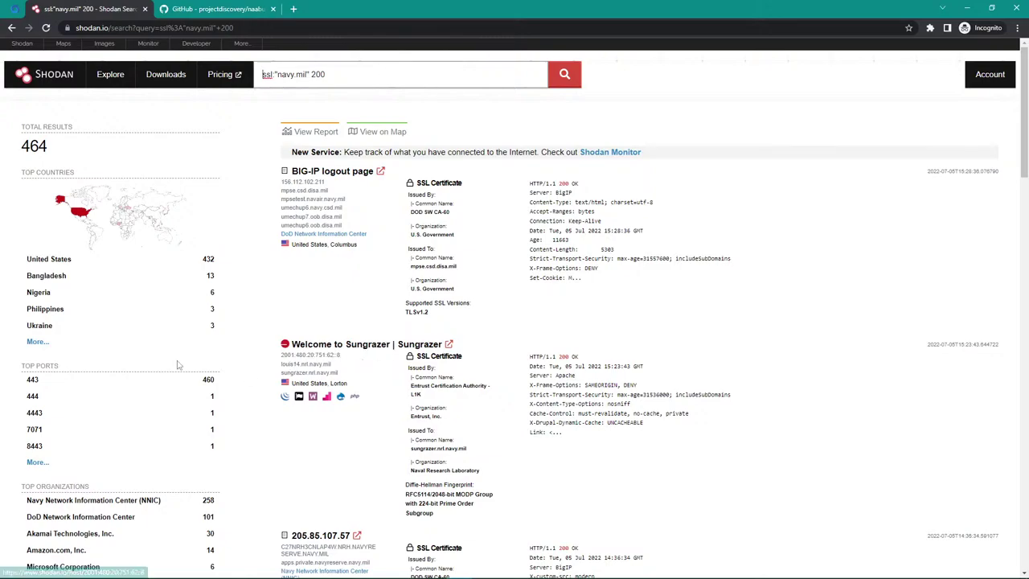
- Highlight the sungrazer.nrl.navy.mil certificate hostname on the Sungrazer result
{"action": "scroll", "coordinate": [182, 366], "scroll_direction": "down", "scroll_amount": 3}
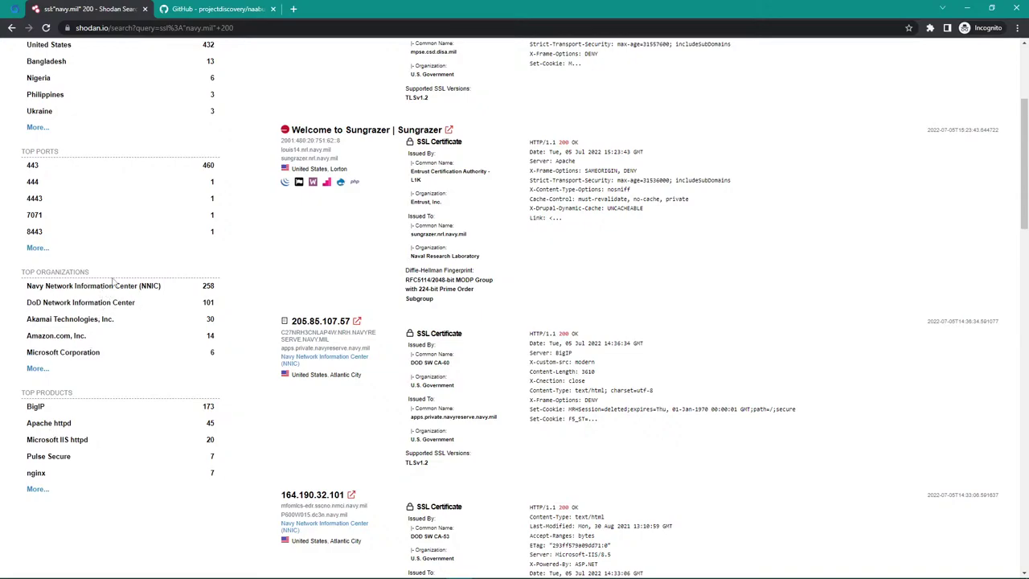
{"action": "scroll", "coordinate": [87, 172], "scroll_direction": "up", "scroll_amount": 2}
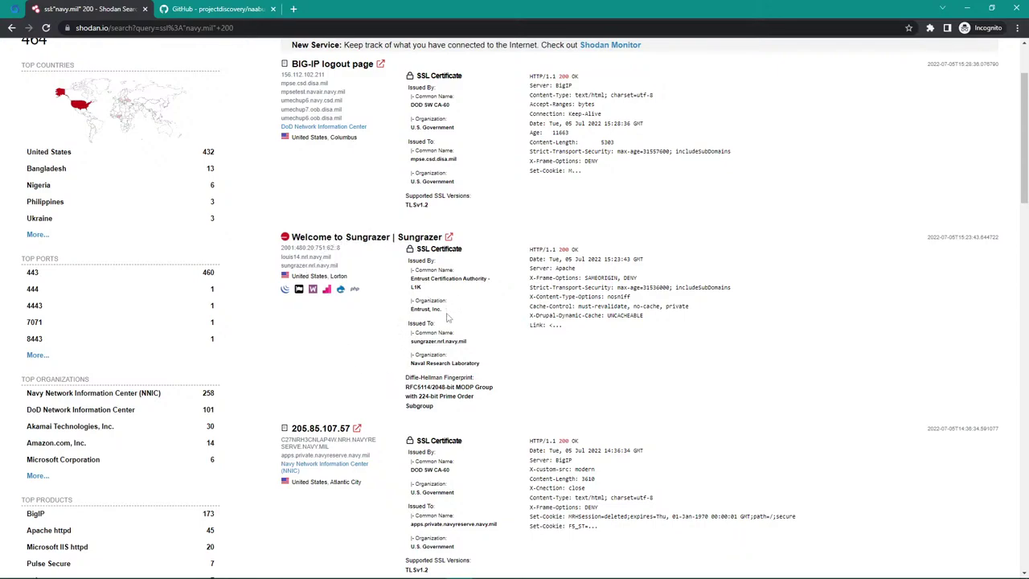
{"action": "left_click_drag", "start_coordinate": [472, 346], "coordinate": [413, 342]}
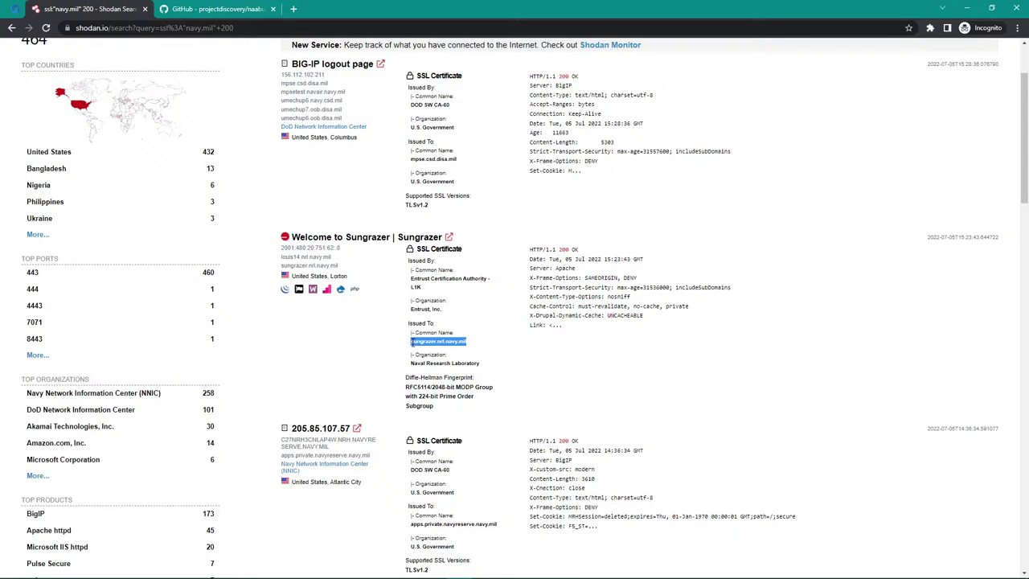
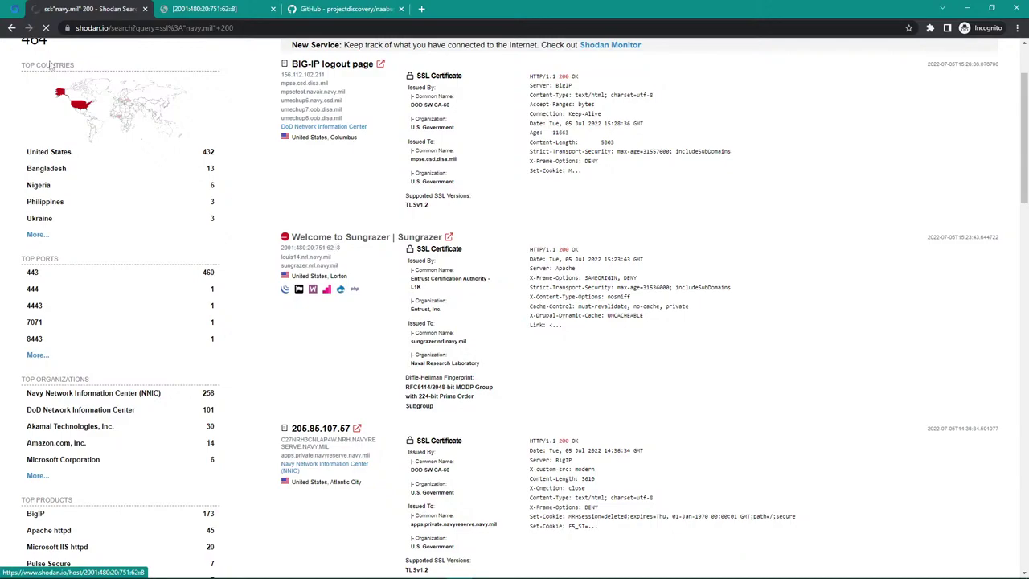
- Go back to the 13 Shodan results for the ssl:"pentagon.mil" 200 search
{"action": "left_click", "coordinate": [12, 28]}
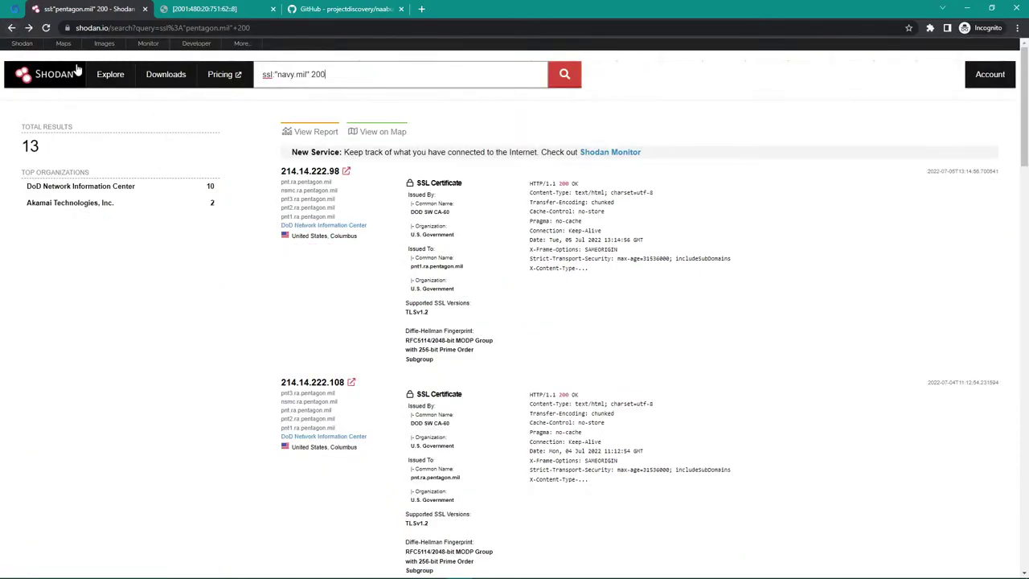
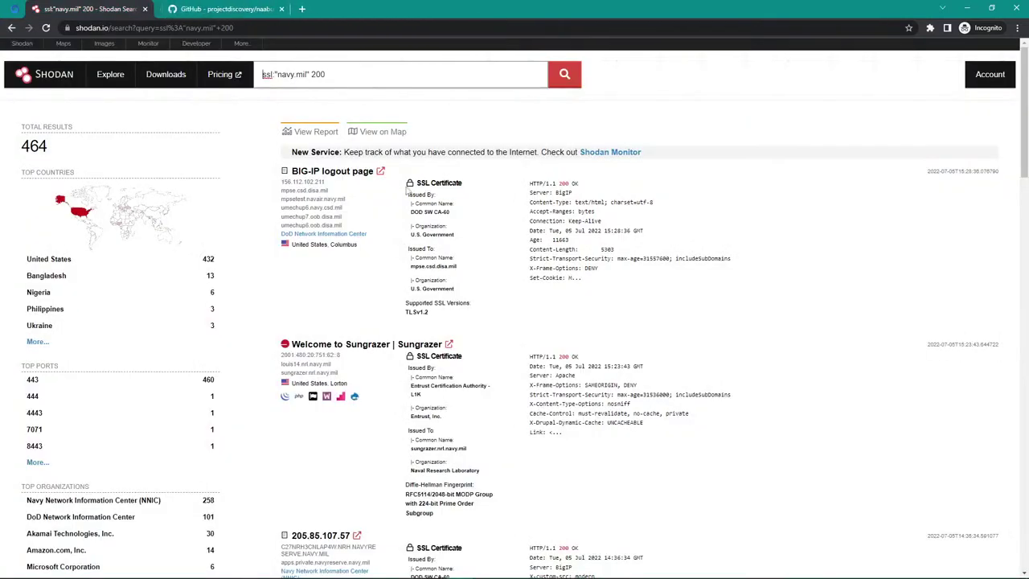
- Close the unreachable IPv6 host's tab and return to the ssl:"navy.mil" 200 results
{"action": "left_click", "coordinate": [273, 9]}
{"action": "key", "text": "ctrl+Tab"}
{"action": "key", "text": "ctrl+Tab"}
{"action": "scroll", "coordinate": [438, 327], "scroll_direction": "down", "scroll_amount": 1}
- Highlight navy.mil in a certificate's issued-to name, then open host 205.85.107.57 in a new tab
{"action": "scroll", "coordinate": [434, 340], "scroll_direction": "down", "scroll_amount": 1}
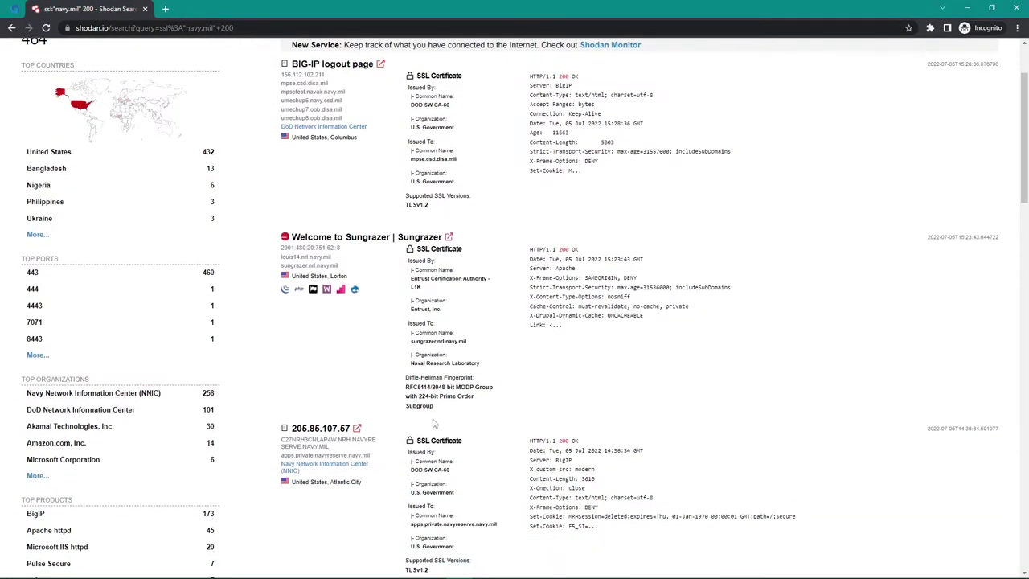
{"action": "scroll", "coordinate": [434, 421], "scroll_direction": "down", "scroll_amount": 2}
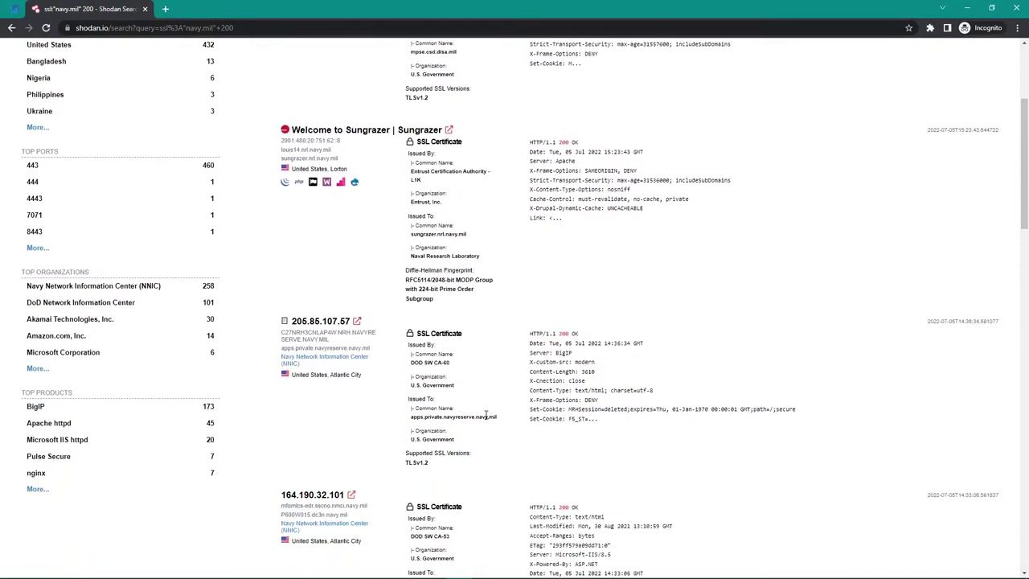
{"action": "left_click_drag", "start_coordinate": [504, 421], "coordinate": [476, 426]}
{"action": "scroll", "coordinate": [450, 361], "scroll_direction": "down", "scroll_amount": 1}
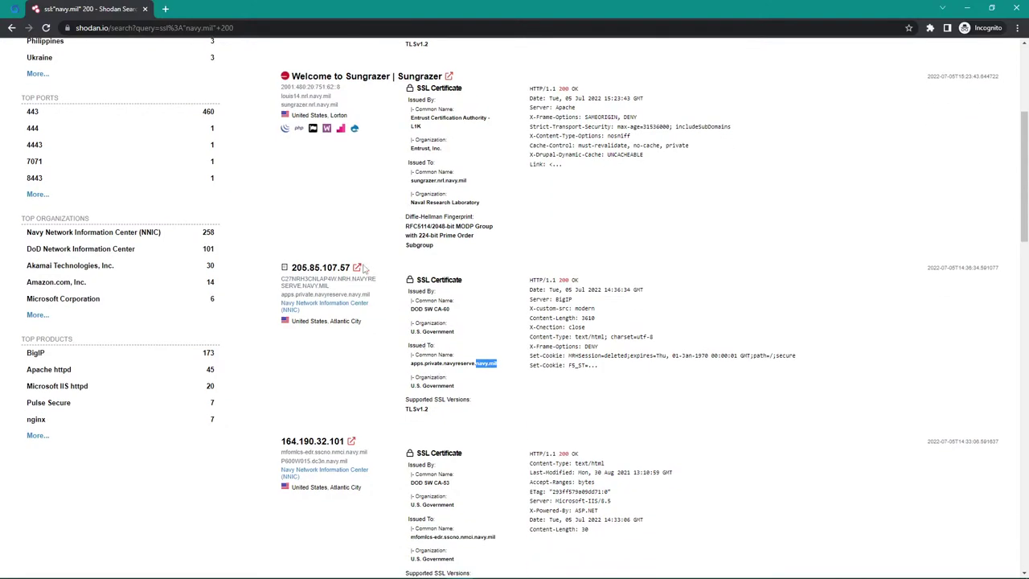
{"action": "left_click", "coordinate": [360, 268]}
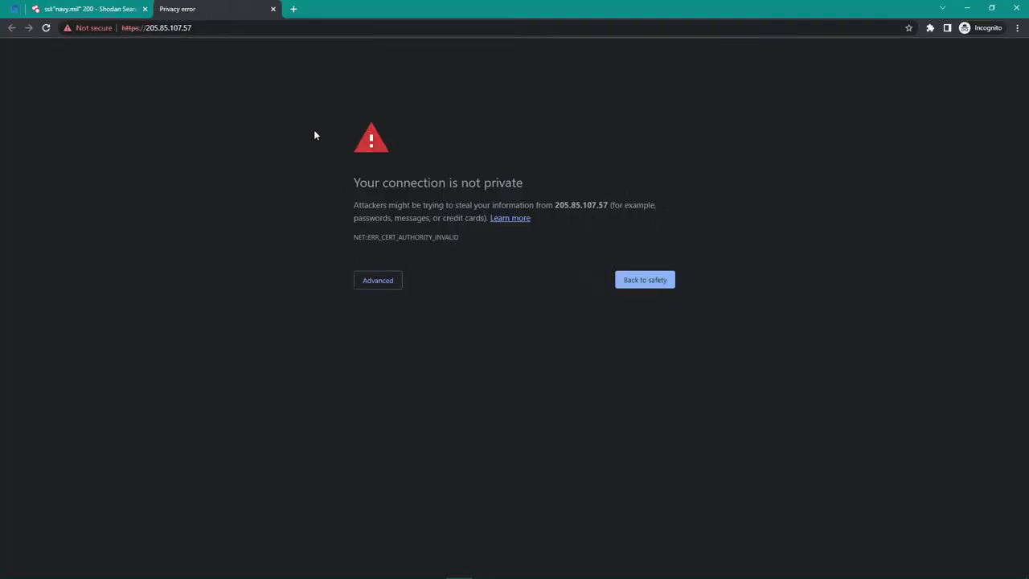
- Bypass the untrusted-certificate warning and proceed to 205.85.107.57 anyway
{"action": "left_click", "coordinate": [385, 281]}
{"action": "left_click", "coordinate": [432, 363]}
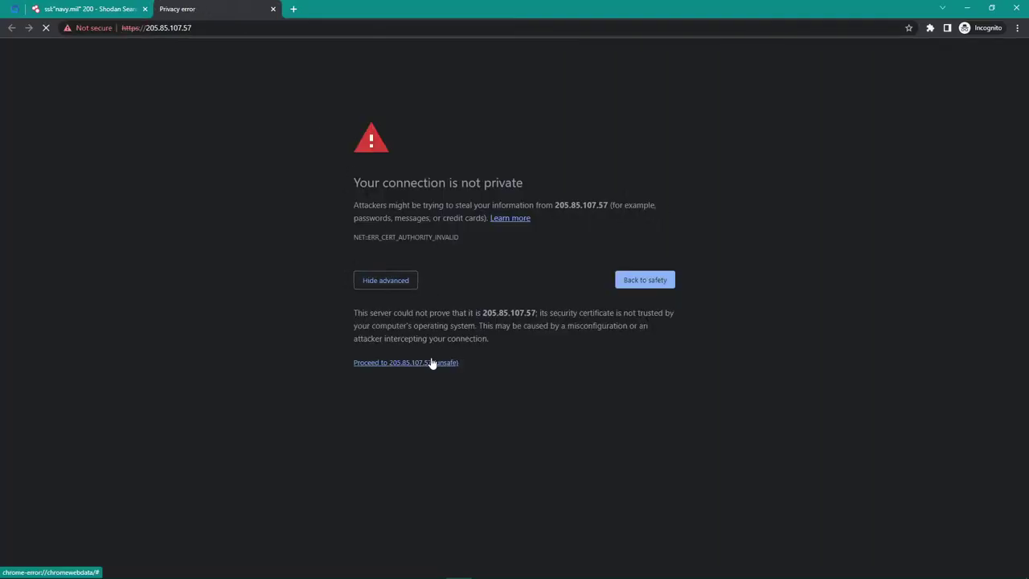
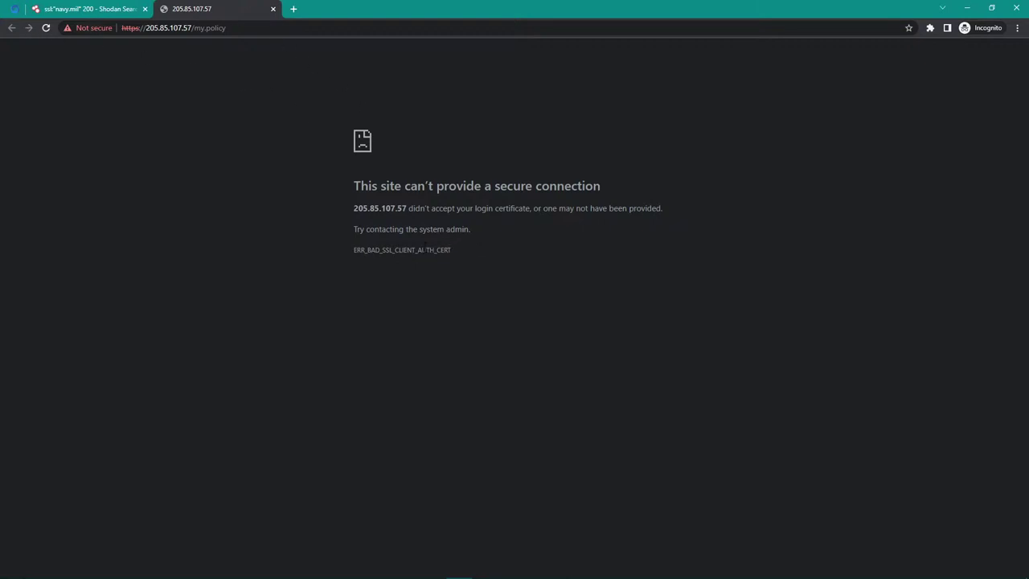
- Close the certificate-error tab and scroll down the ssl:"navy.mil" 200 results
{"action": "left_click", "coordinate": [272, 9]}
{"action": "scroll", "coordinate": [402, 321], "scroll_direction": "down", "scroll_amount": 5}
{"action": "scroll", "coordinate": [402, 321], "scroll_direction": "down", "scroll_amount": 2}
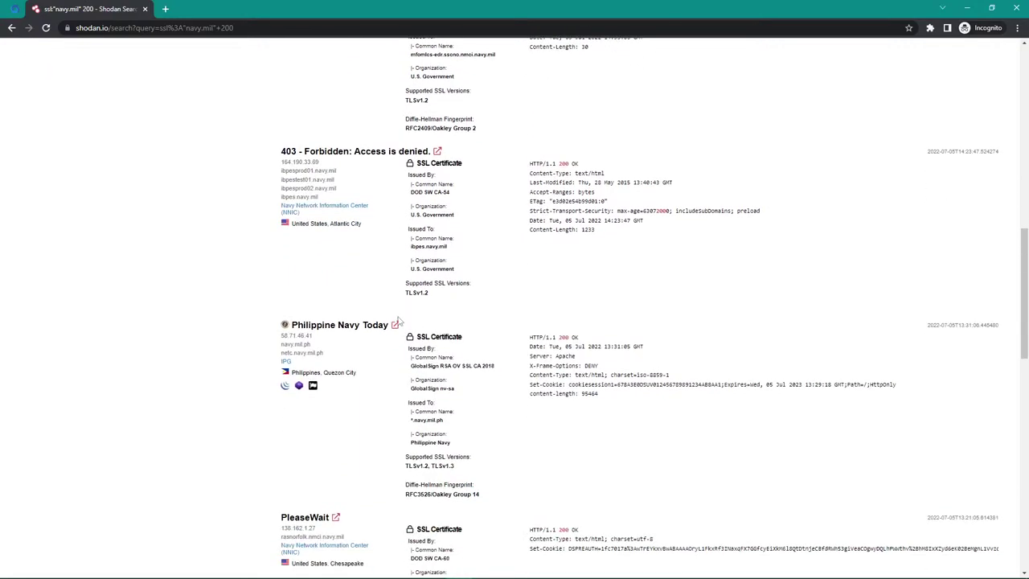
{"action": "scroll", "coordinate": [273, 322], "scroll_direction": "down", "scroll_amount": 2}
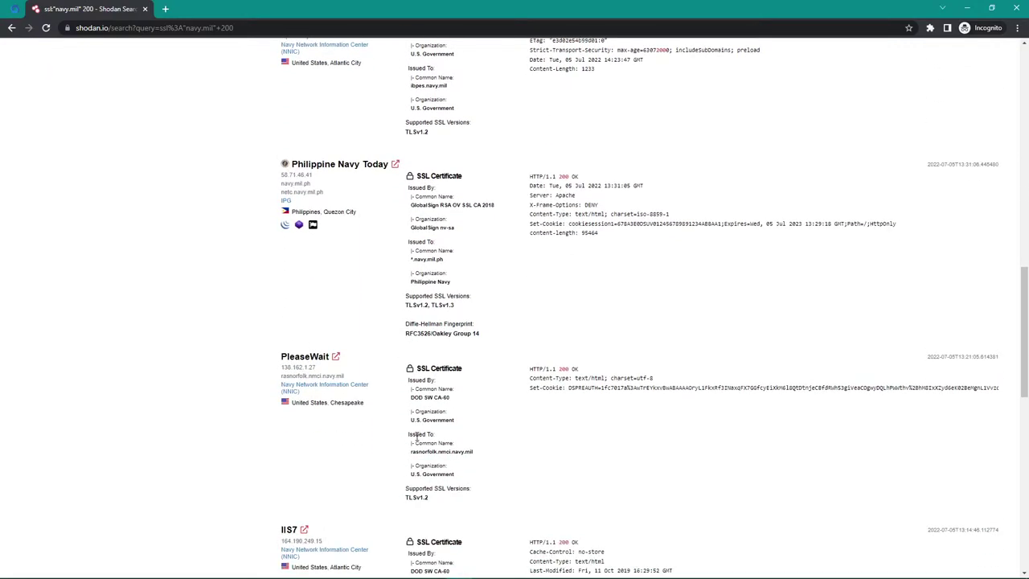
- Highlight the Philippine Navy organization name, then open the PleaseWait host in a new tab
{"action": "left_click_drag", "start_coordinate": [458, 282], "coordinate": [408, 283]}
{"action": "scroll", "coordinate": [362, 334], "scroll_direction": "down", "scroll_amount": 1}
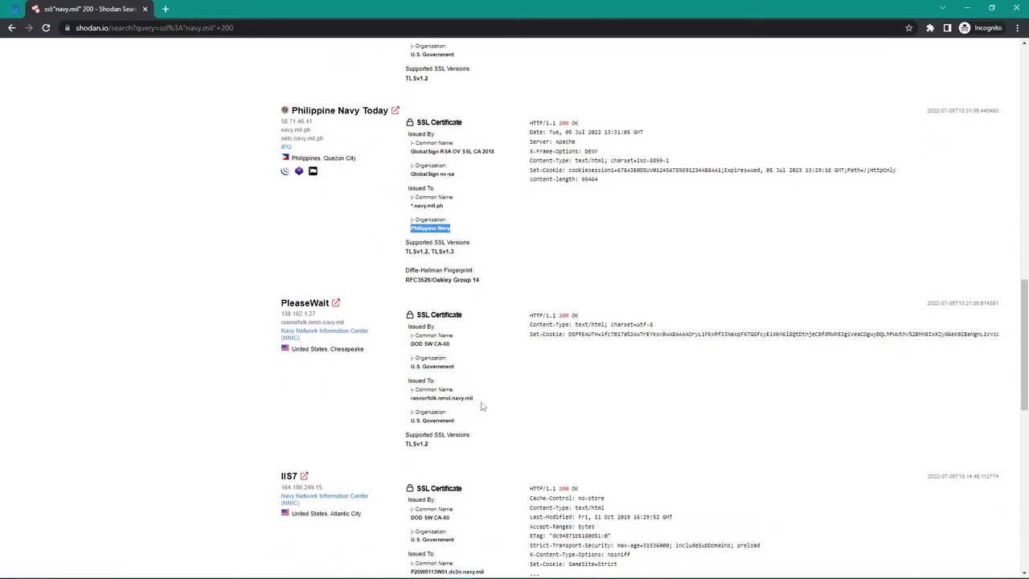
{"action": "left_click", "coordinate": [335, 302]}
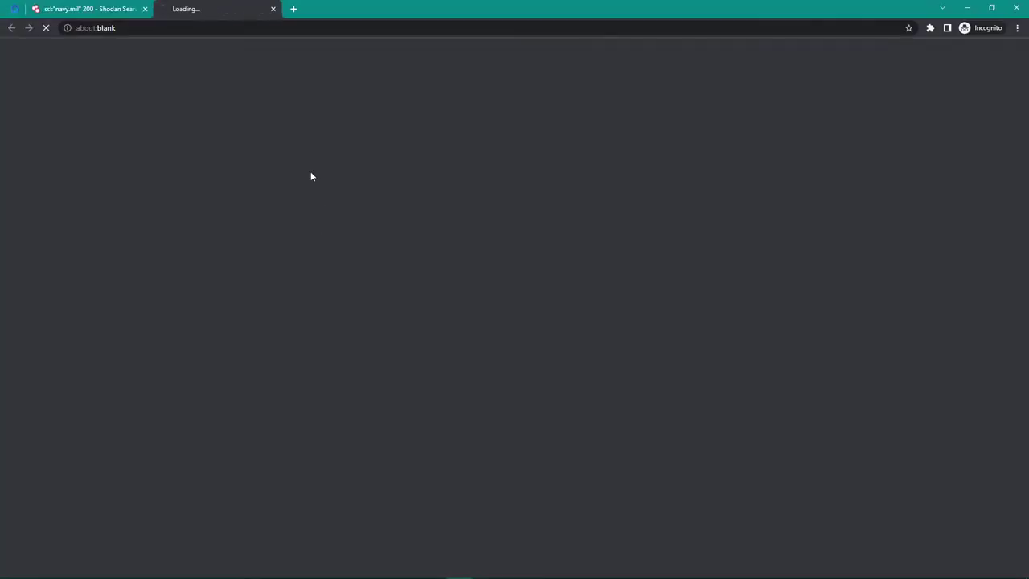
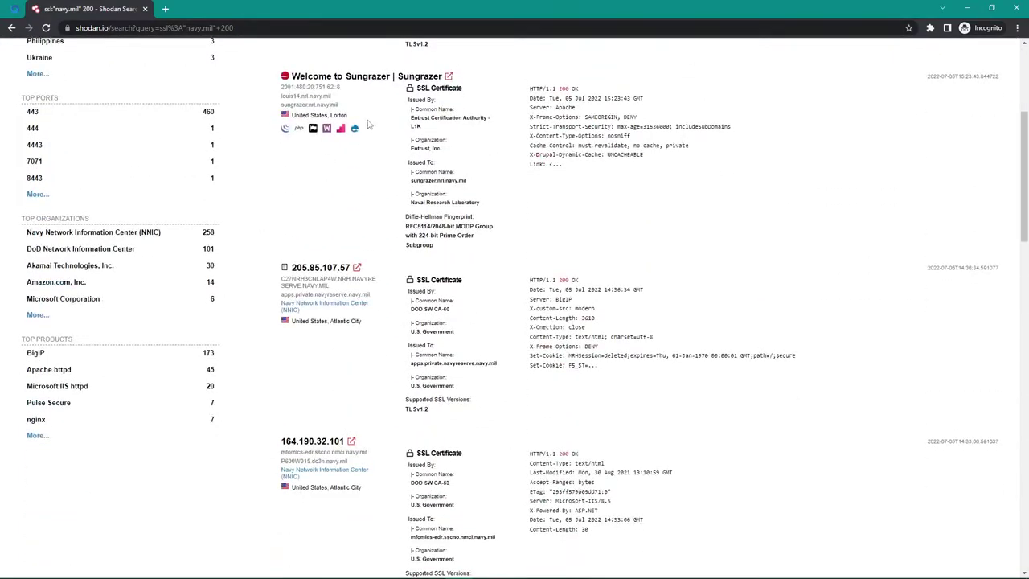
- Review the remaining ssl:navy.mil results to the page end, then switch back to the Kali Linux VM
{"action": "scroll", "coordinate": [372, 117], "scroll_direction": "down", "scroll_amount": 8}
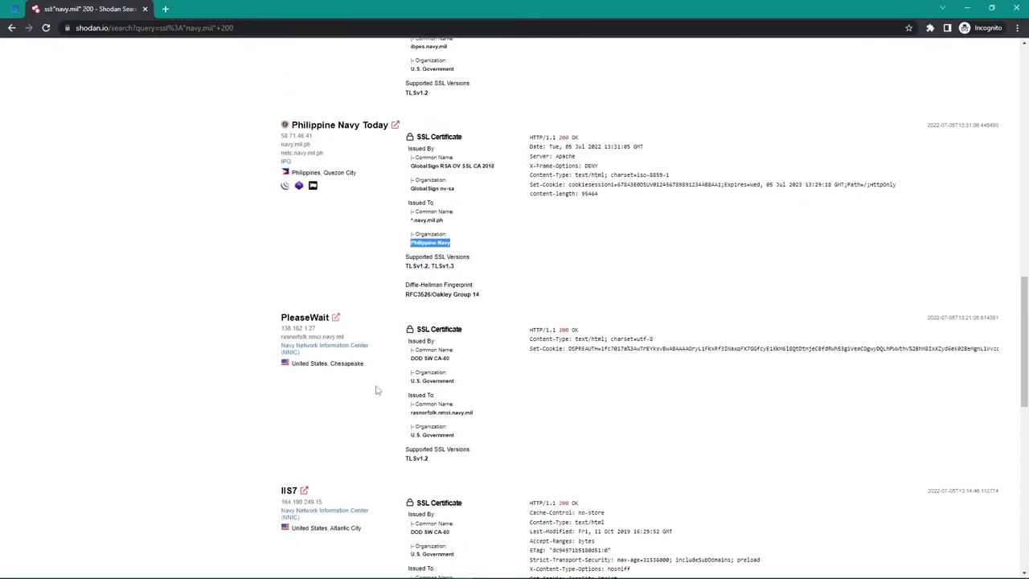
{"action": "scroll", "coordinate": [376, 390], "scroll_direction": "down", "scroll_amount": 4}
{"action": "scroll", "coordinate": [447, 336], "scroll_direction": "down", "scroll_amount": 2}
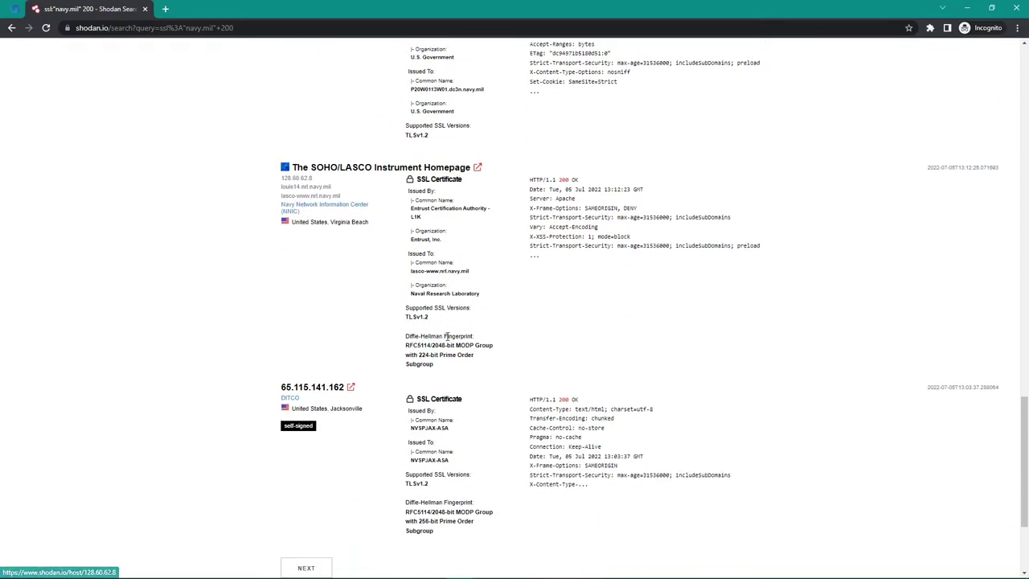
{"action": "scroll", "coordinate": [434, 386], "scroll_direction": "down", "scroll_amount": 2}
{"action": "scroll", "coordinate": [373, 348], "scroll_direction": "up", "scroll_amount": 1}
{"action": "scroll", "coordinate": [476, 390], "scroll_direction": "down", "scroll_amount": 1}
{"action": "mouse_move", "coordinate": [542, 573]}
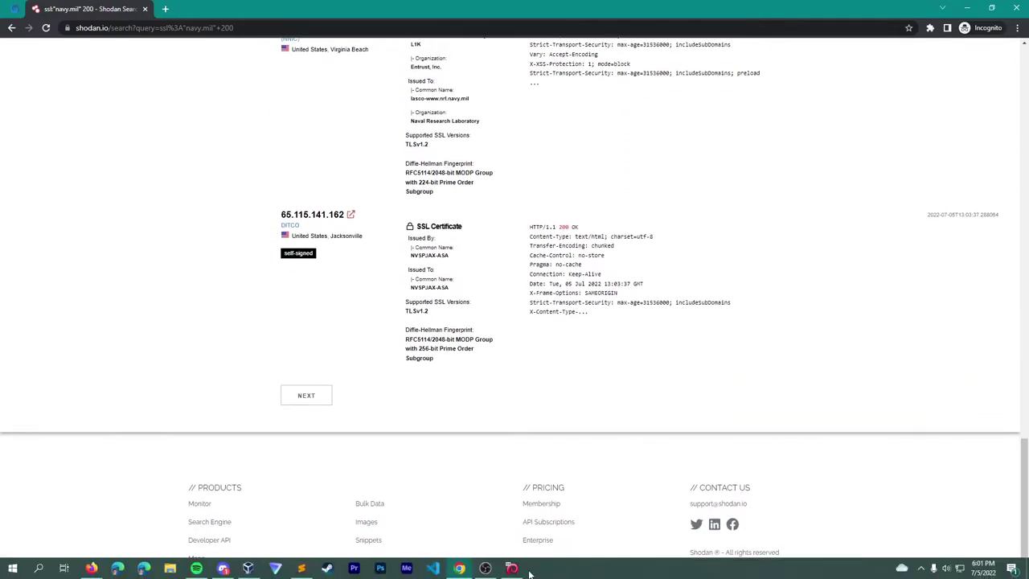
{"action": "left_click", "coordinate": [512, 569]}
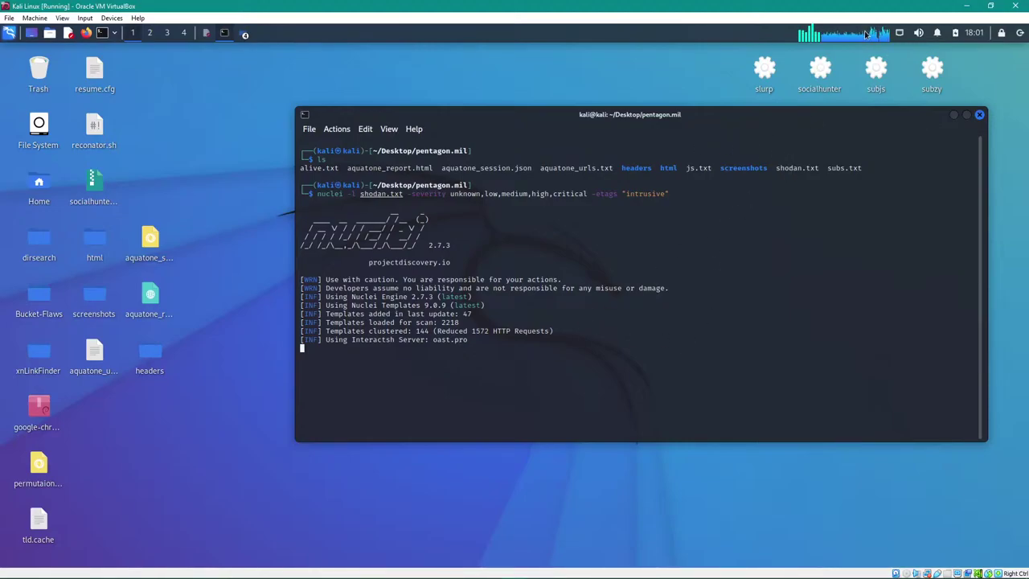
{"action": "mouse_move", "coordinate": [860, 37]}
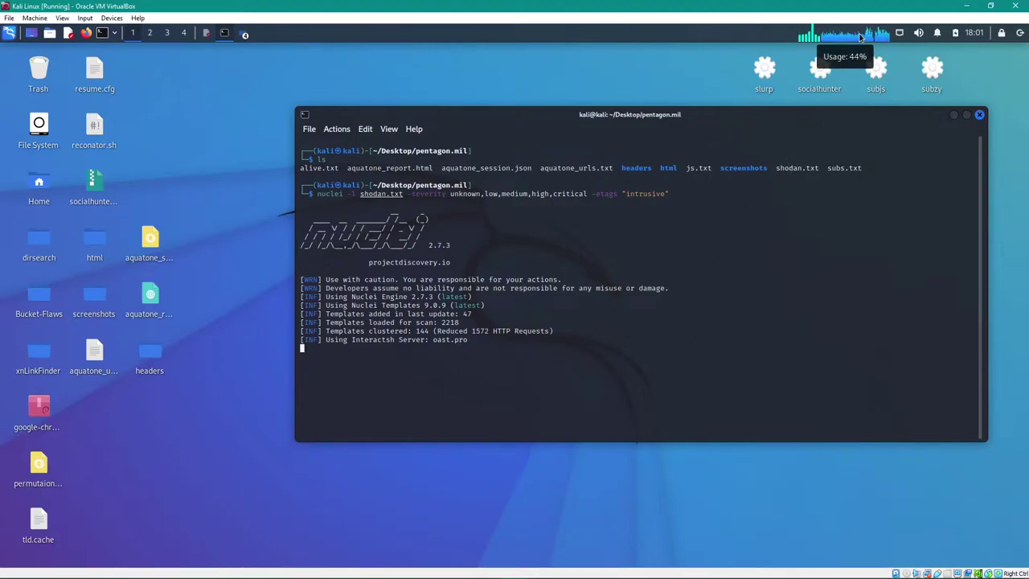
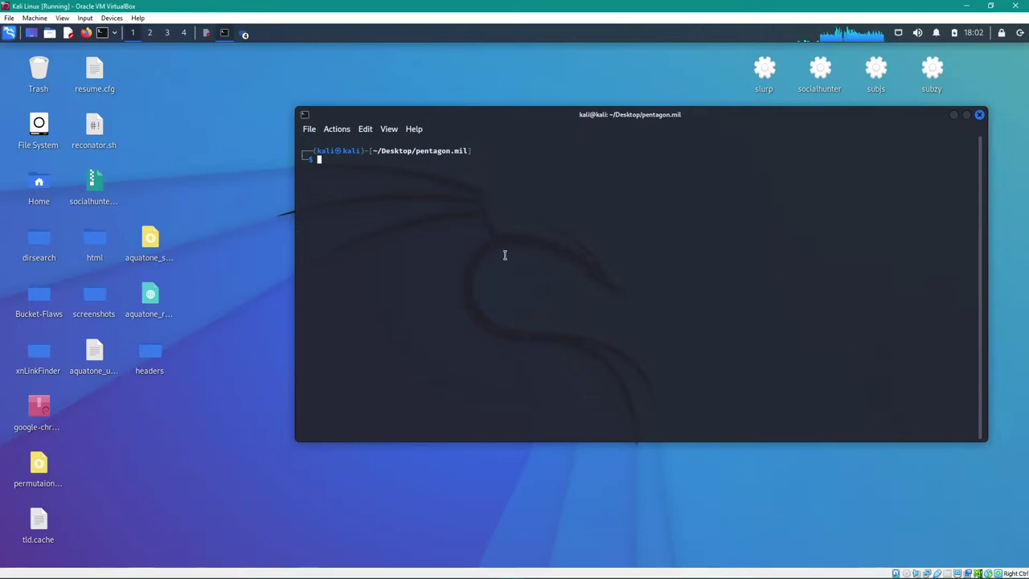
- Close QTerminal and drag the pentagon.mil desktop folder up to the top-left area
{"action": "left_click", "coordinate": [979, 115]}
{"action": "left_click_drag", "start_coordinate": [448, 157], "coordinate": [661, 397]}
{"action": "left_click_drag", "start_coordinate": [537, 292], "coordinate": [265, 125]}
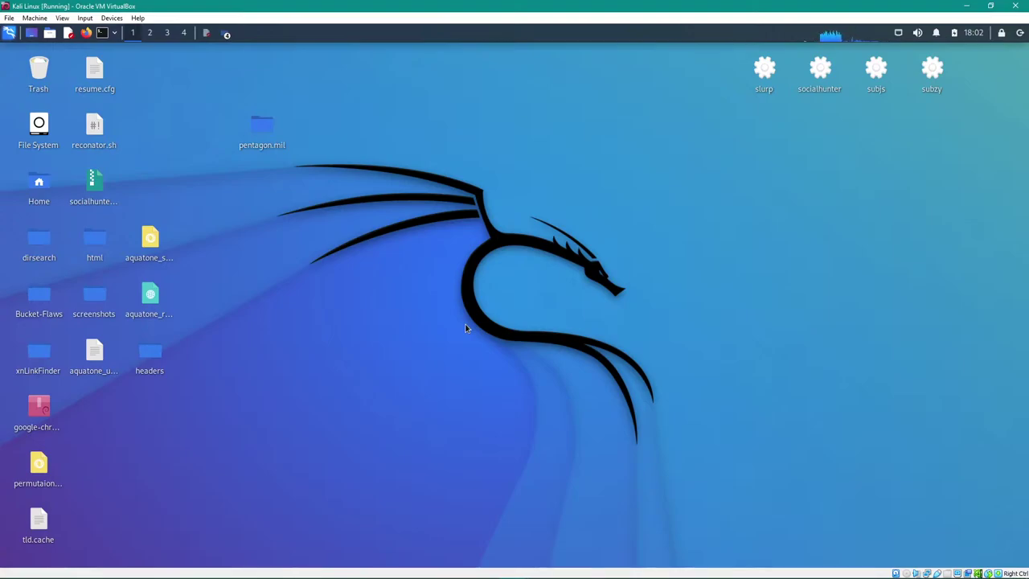
- Open pentagon.mil, scroll through subs.txt in Mousepad, then close it and deselect the file
{"action": "double_click", "coordinate": [260, 119]}
{"action": "left_click_drag", "start_coordinate": [349, 51], "coordinate": [679, 122]}
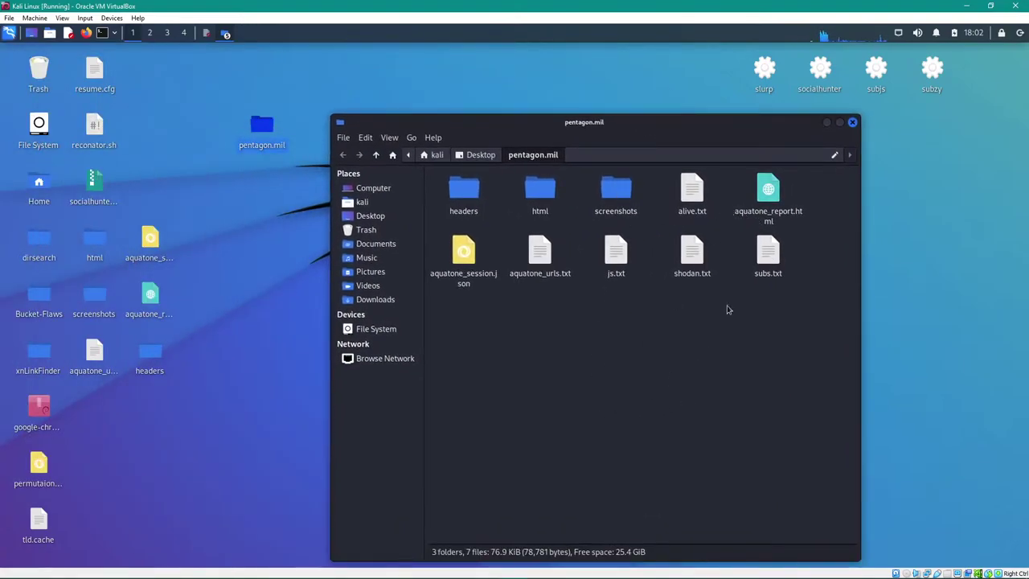
{"action": "double_click", "coordinate": [768, 253]}
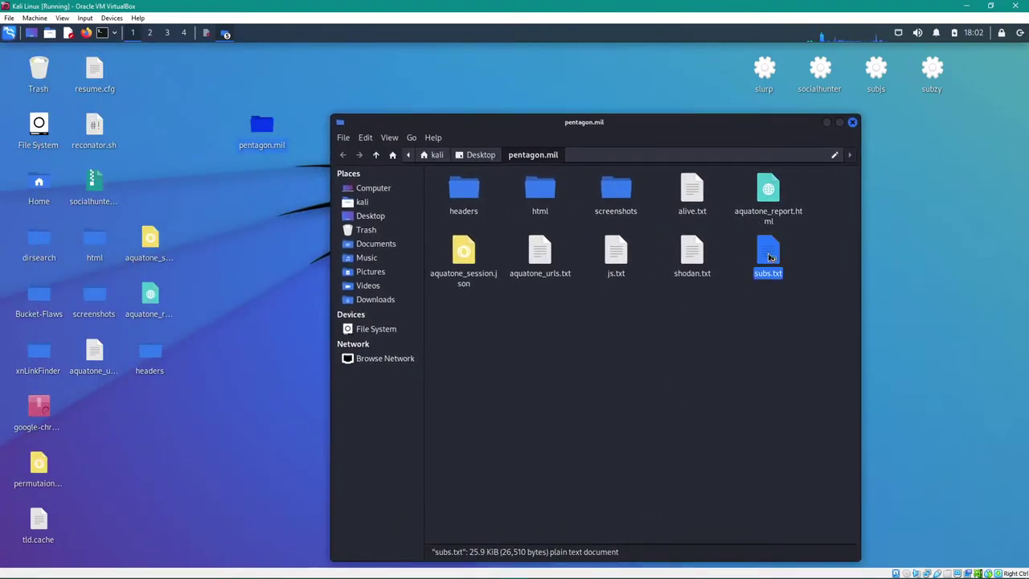
{"action": "left_click_drag", "start_coordinate": [775, 130], "coordinate": [700, 394]}
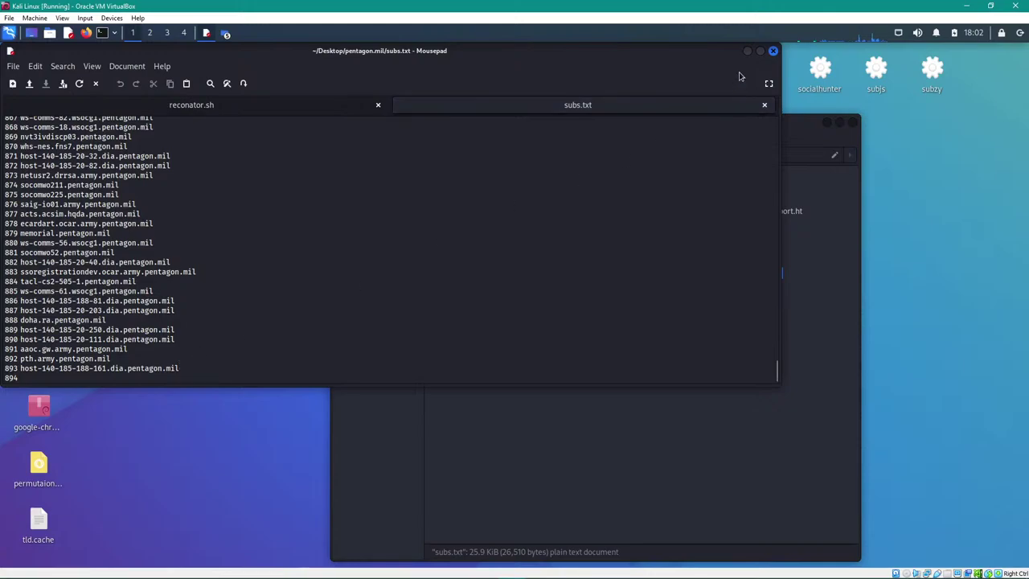
{"action": "left_click", "coordinate": [773, 51]}
{"action": "left_click", "coordinate": [631, 415]}
- Open a terminal in the pentagon.mil folder and enter httpx -l subs.txt -o alive2.txt
{"action": "right_click", "coordinate": [586, 353]}
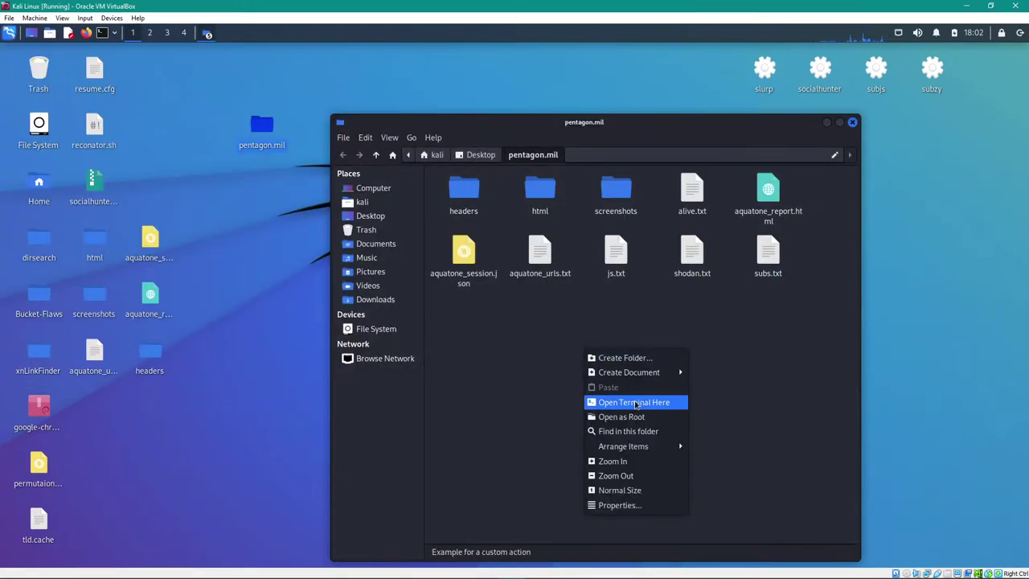
{"action": "left_click", "coordinate": [635, 403]}
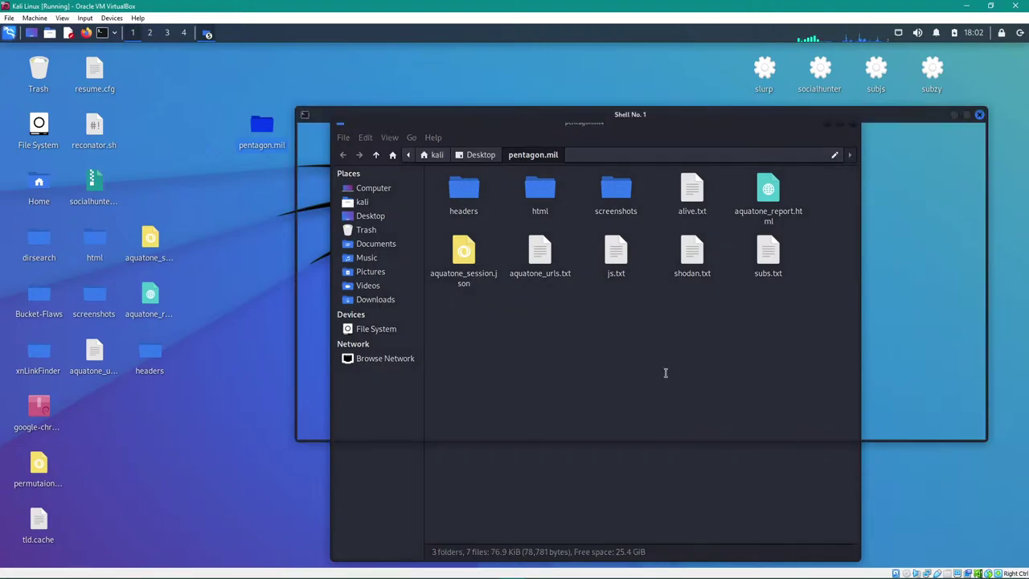
- Run 'httpx -l subs.txt -o alive2.txt' to probe the subdomain list and save live hosts
{"action": "type", "text": "httpx -l subs.txt "}
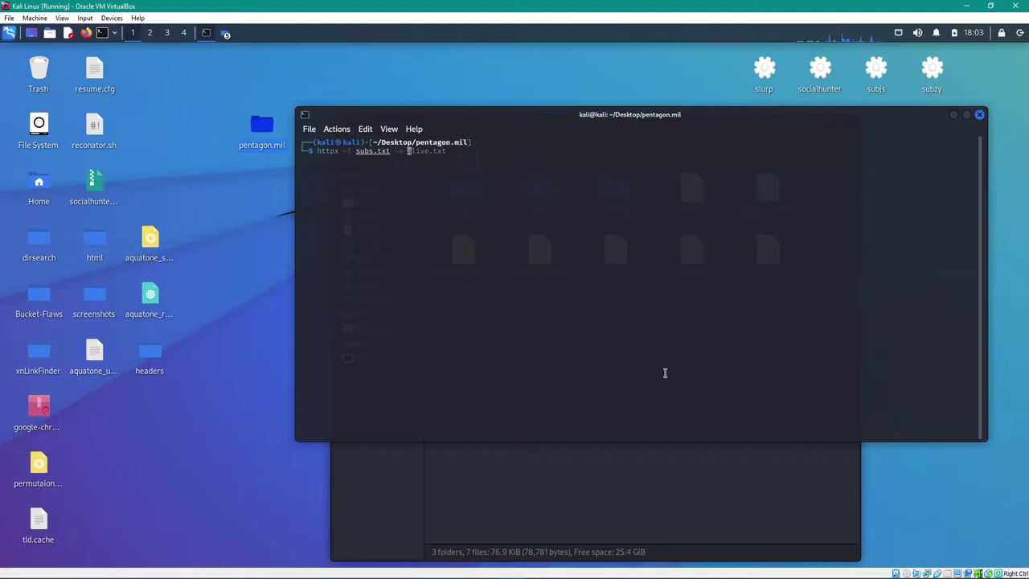
- Run 'httpx -l subs.txt -o alive2.txt' to probe the subdomain list and save live hosts
{"action": "type", "text": "-o alive2.txt"}
{"action": "key", "text": "Return"}
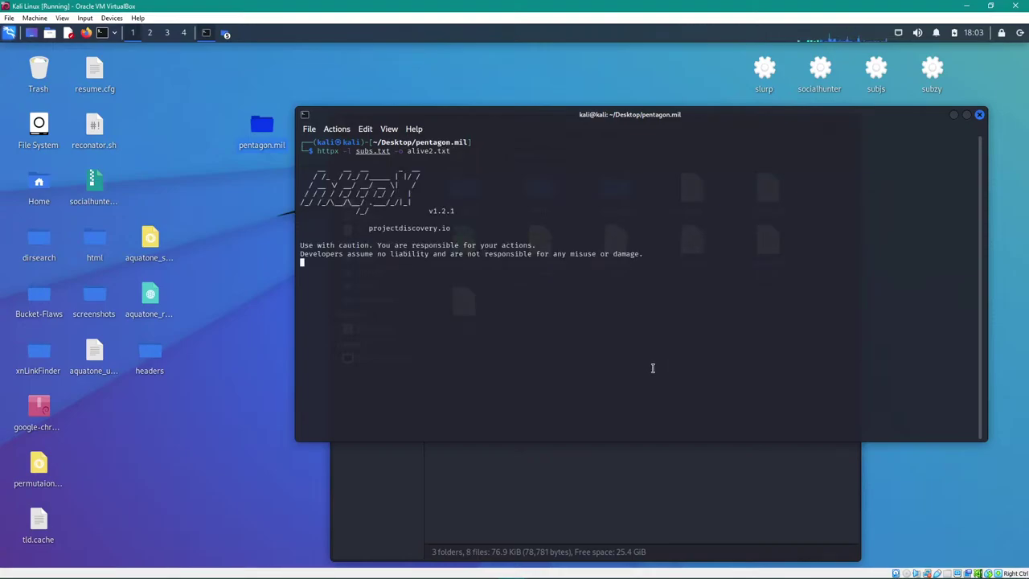
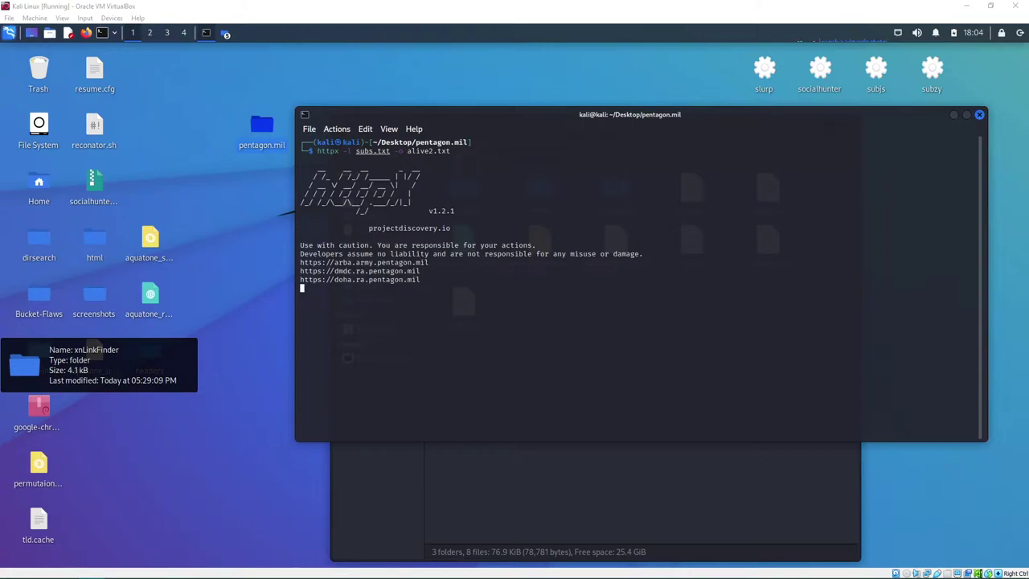
{"action": "left_click", "coordinate": [674, 331]}
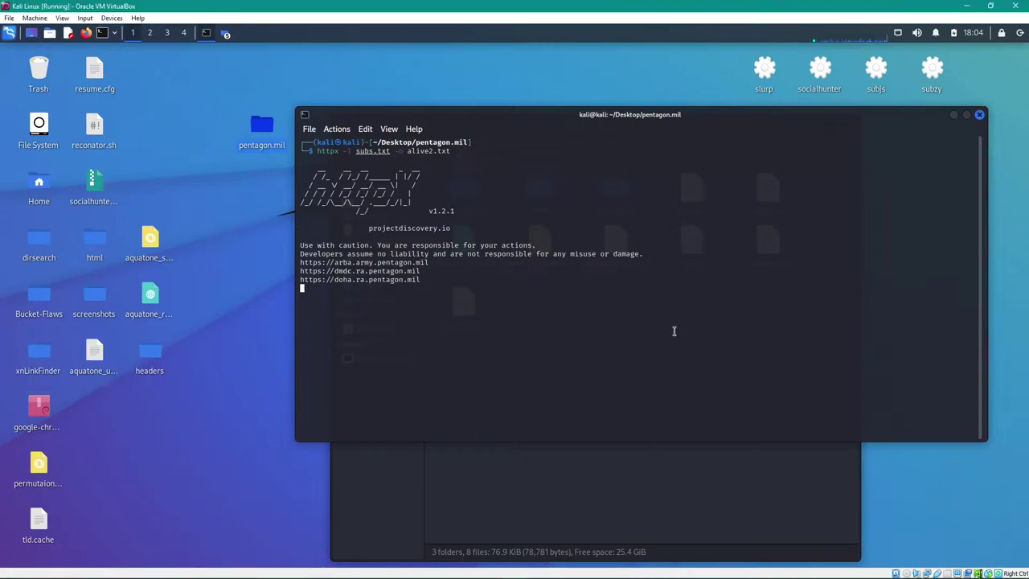
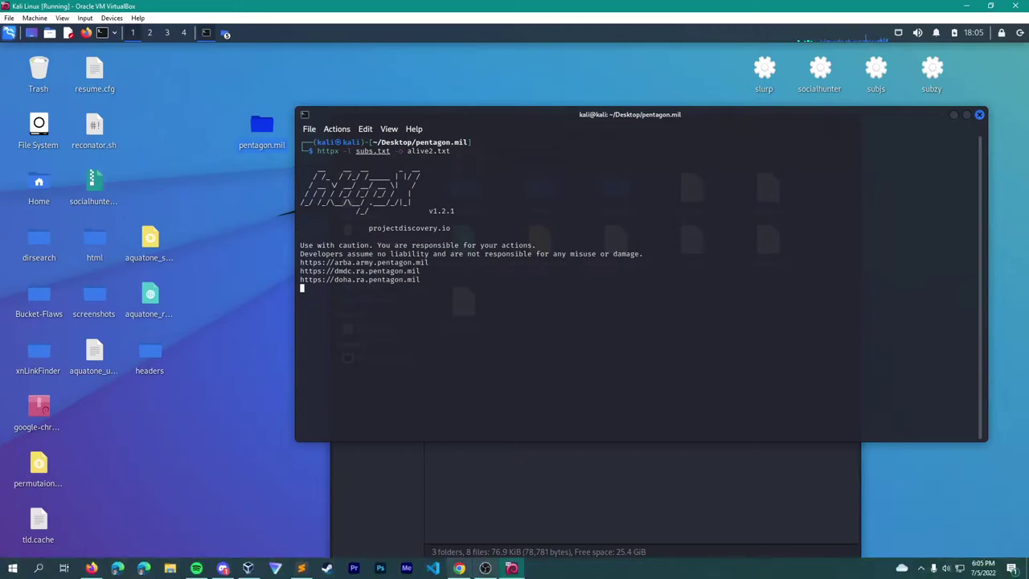
- Switch from the Kali VM back to Chrome showing the Shodan navy.mil results
{"action": "key", "text": "alt+Tab"}
{"action": "scroll", "coordinate": [346, 442], "scroll_direction": "up", "scroll_amount": 15}
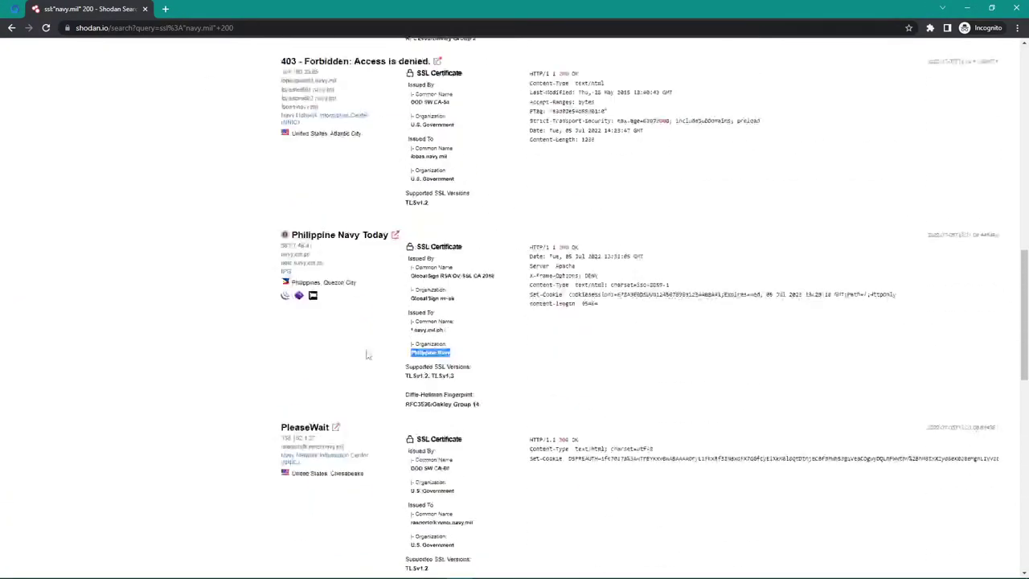
- Load crt.sh in a new tab and enter pentagon.mil as the identity to search
{"action": "left_click", "coordinate": [164, 10]}
{"action": "type", "text": "cr"}
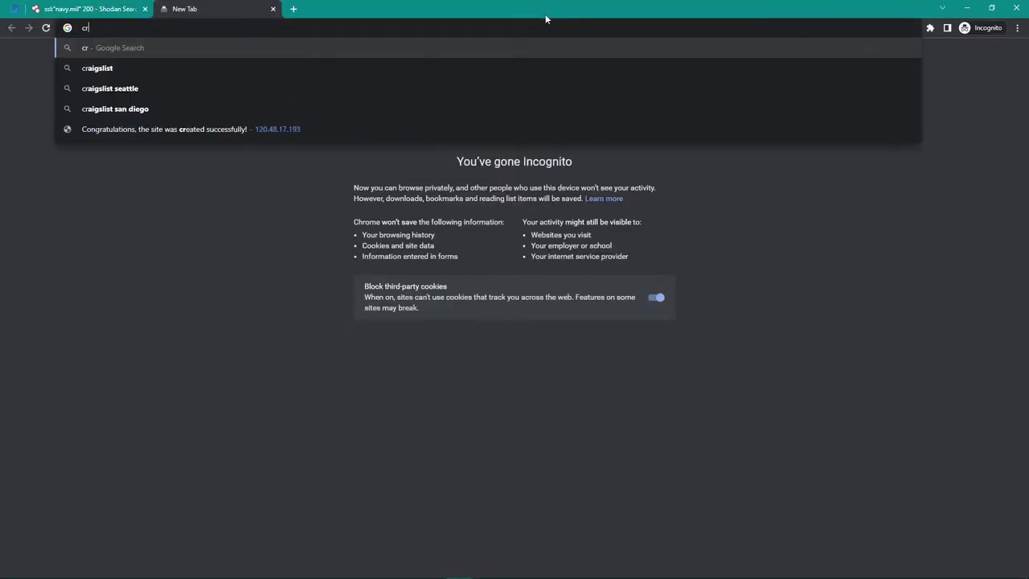
{"action": "type", "text": "tcrt.sh"}
{"action": "key", "text": "Return"}
{"action": "left_click", "coordinate": [436, 141]}
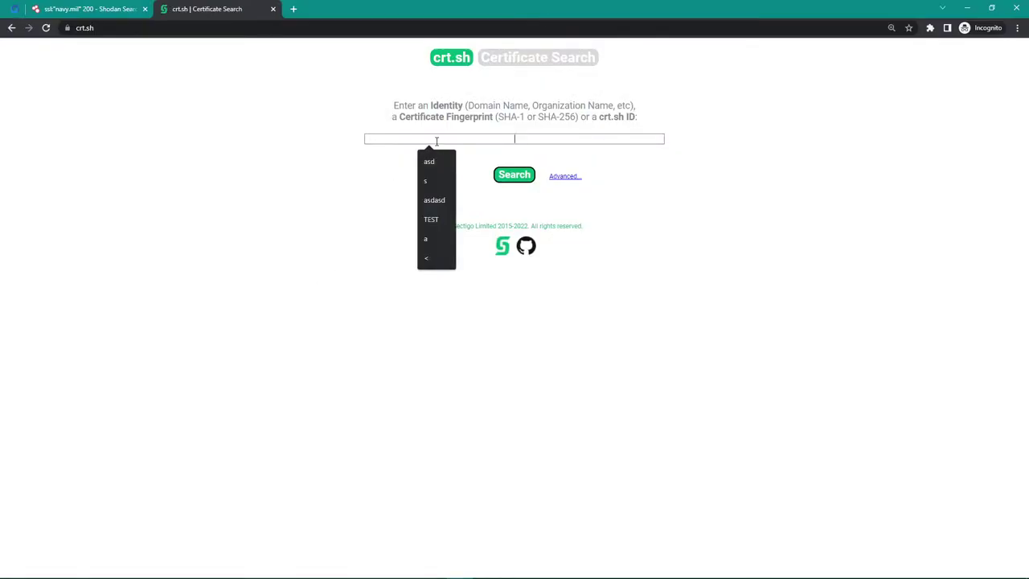
{"action": "type", "text": "pentagon"}
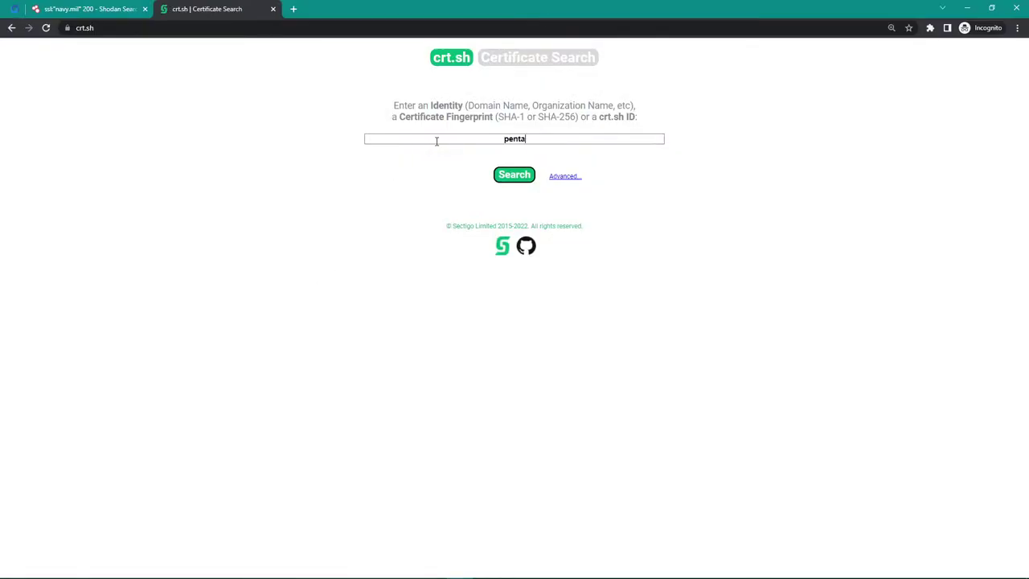
{"action": "type", "text": ".mil"}
- Search pentagon.mil, sort by Logged At oldest first, and select the oldest subdomain name
{"action": "key", "text": "Return"}
{"action": "scroll", "coordinate": [300, 303], "scroll_direction": "down", "scroll_amount": 5}
{"action": "scroll", "coordinate": [298, 281], "scroll_direction": "up", "scroll_amount": 5}
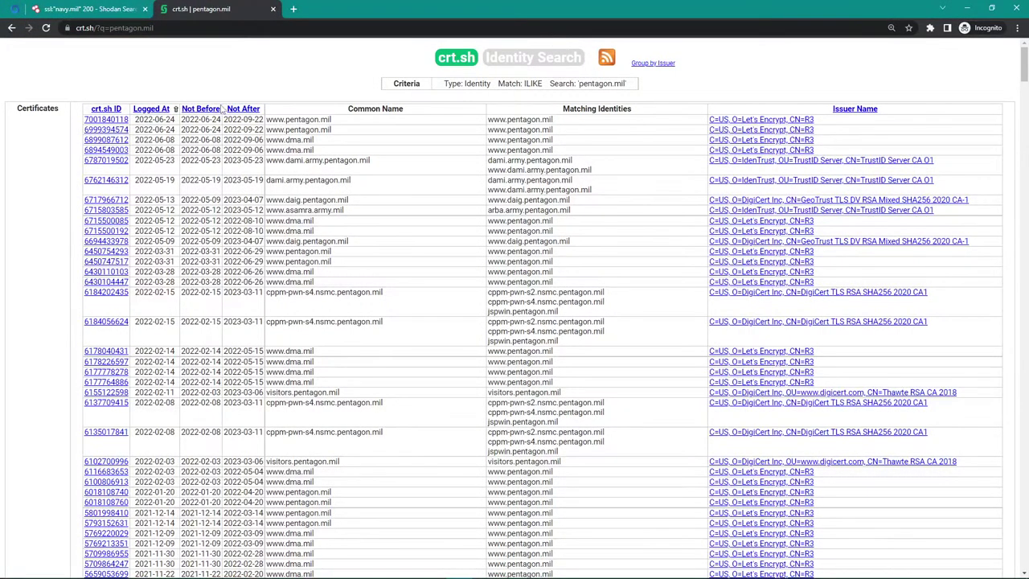
{"action": "left_click", "coordinate": [155, 109]}
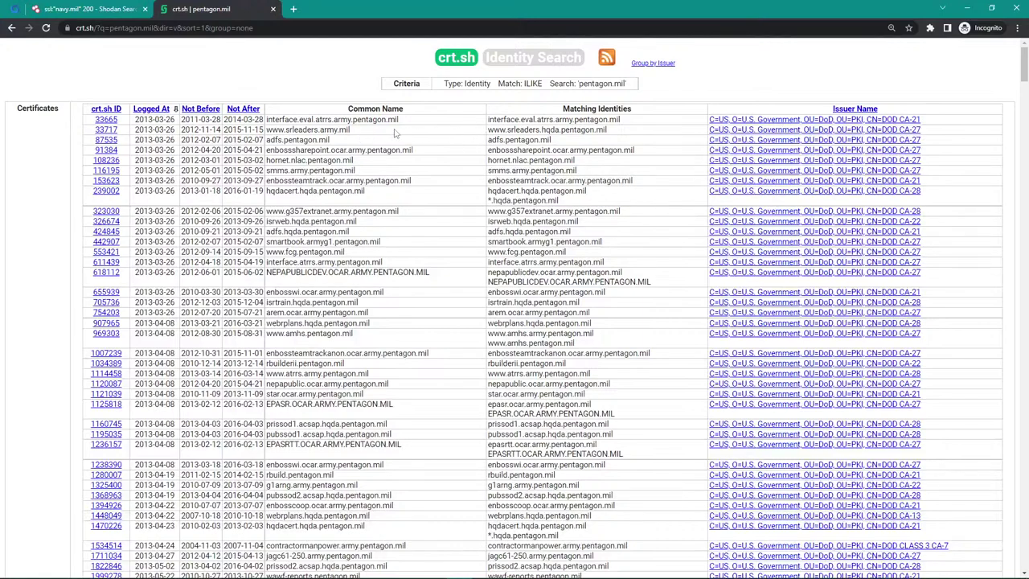
{"action": "left_click_drag", "start_coordinate": [641, 125], "coordinate": [480, 120]}
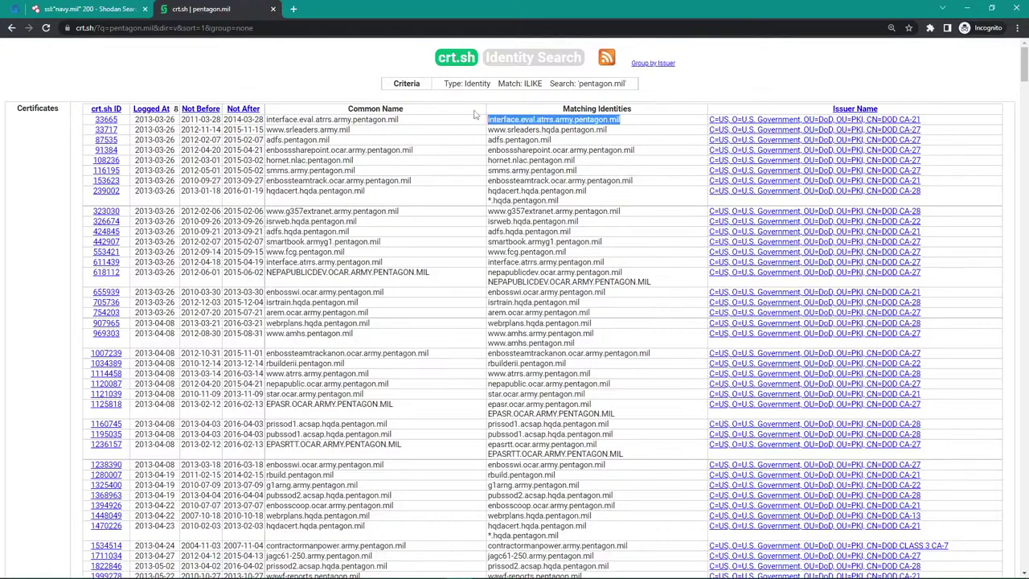
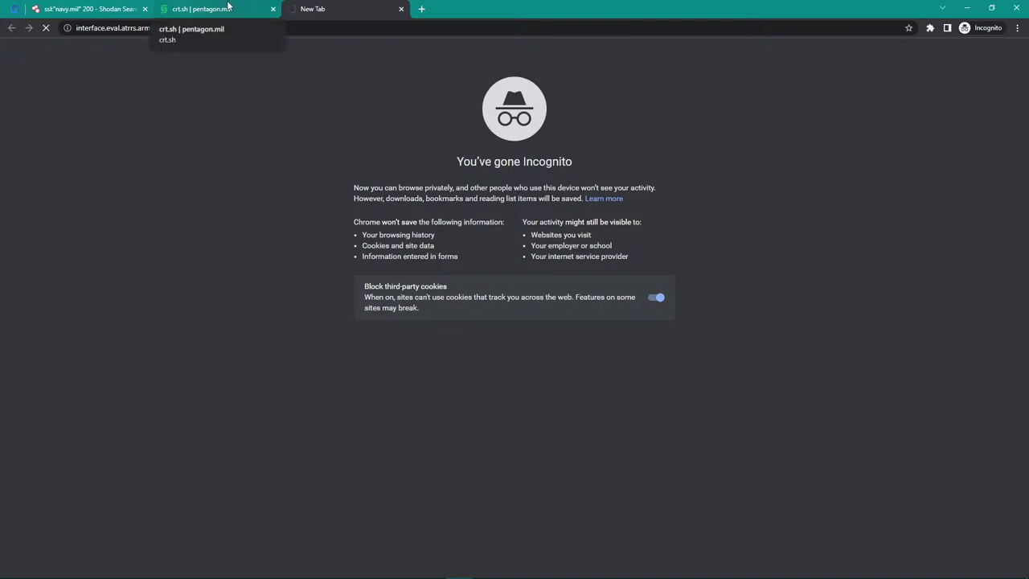
- Copy the aewrs.hqda.pentagon.mil subdomain from the pentagon.mil certificate results on crt.sh
{"action": "left_click", "coordinate": [201, 9]}
{"action": "scroll", "coordinate": [570, 241], "scroll_direction": "down", "scroll_amount": 5}
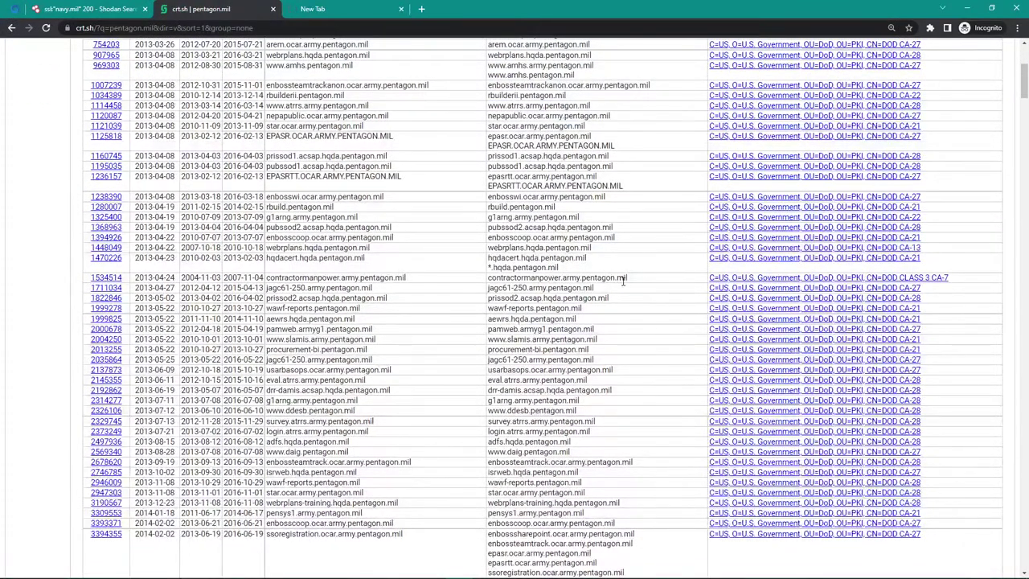
{"action": "left_click_drag", "start_coordinate": [600, 319], "coordinate": [487, 319]}
{"action": "key", "text": "ctrl+c"}
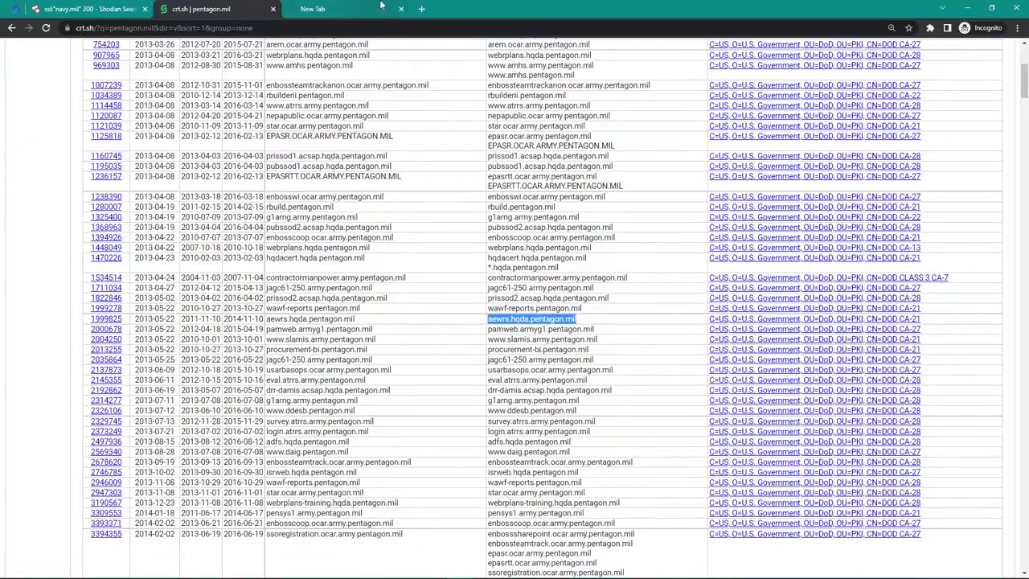
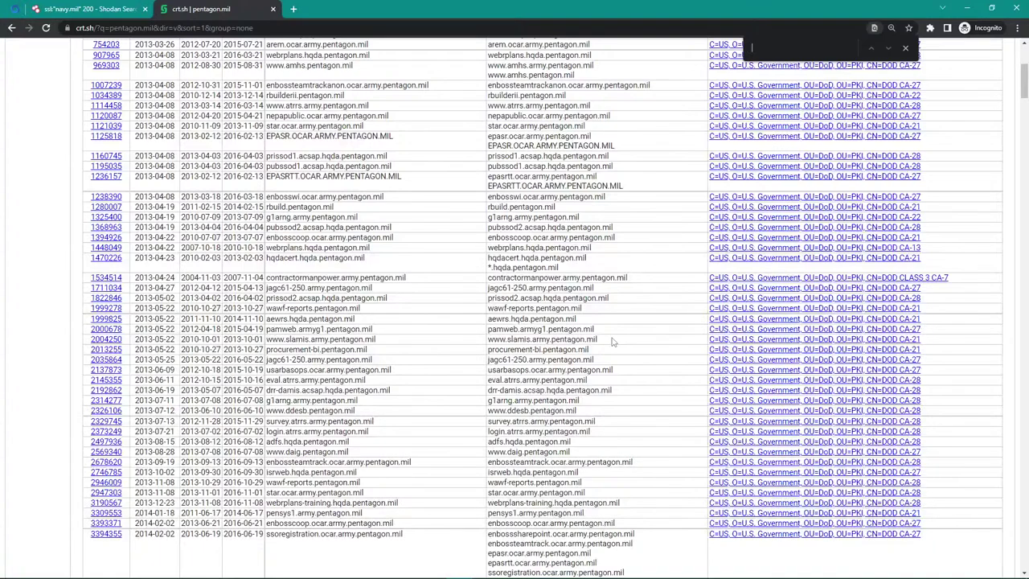
- Search the pentagon.mil certificate results for 'admin', jumping to adminapps4.hqda.pentagon.mil (first of 10 matches)
{"action": "type", "text": "admin"}
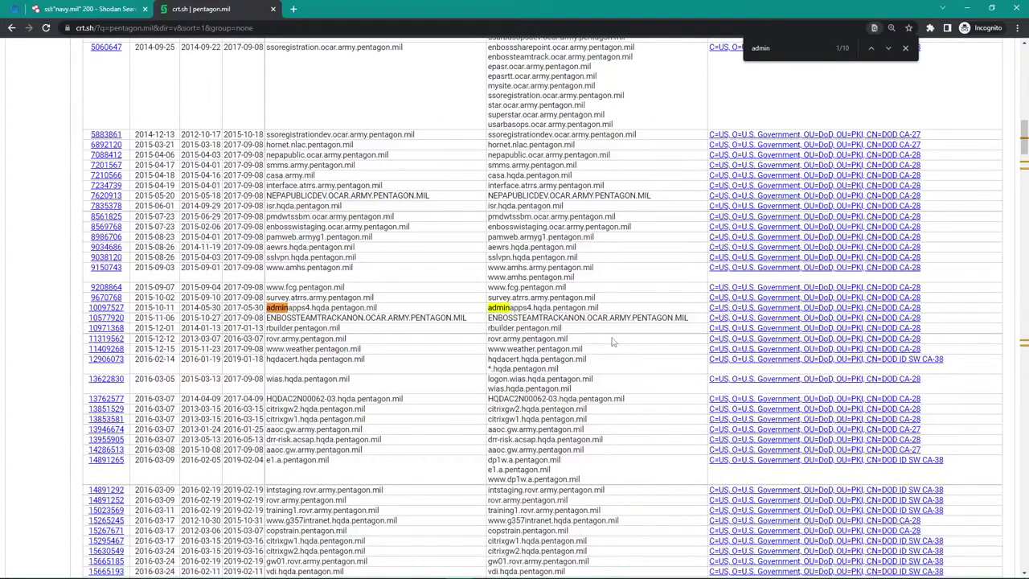
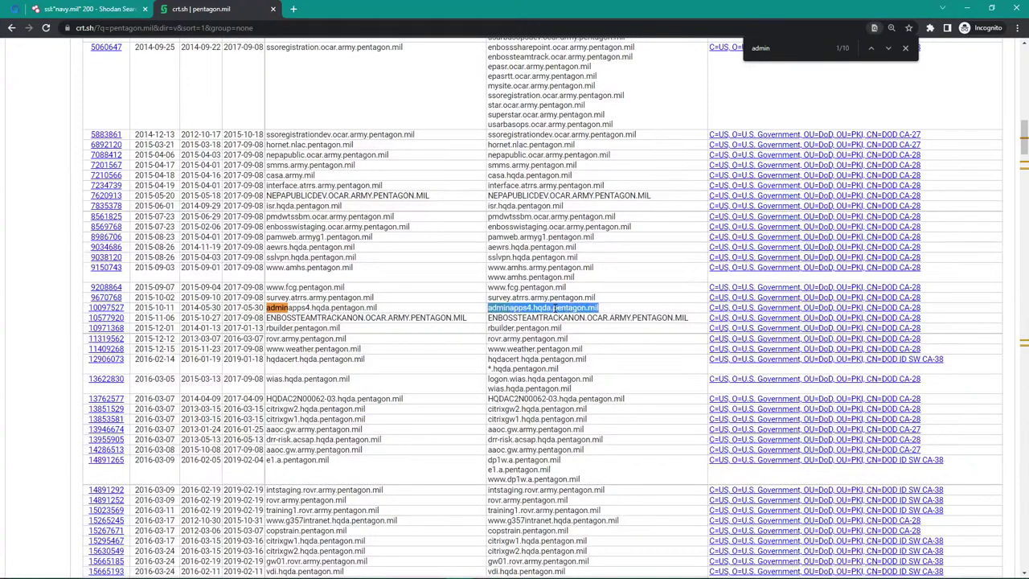
- Open adminapps4.hqda.pentagon.mil in a new tab, then clear the 'admin' find term on crt.sh results
{"action": "right_click", "coordinate": [553, 310]}
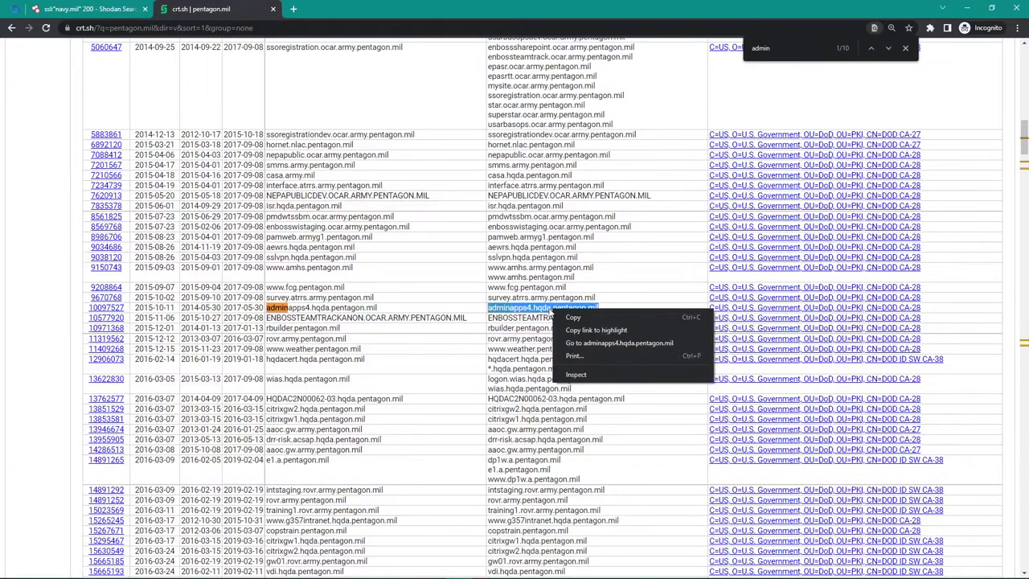
{"action": "left_click", "coordinate": [572, 343]}
{"action": "left_click", "coordinate": [245, 7]}
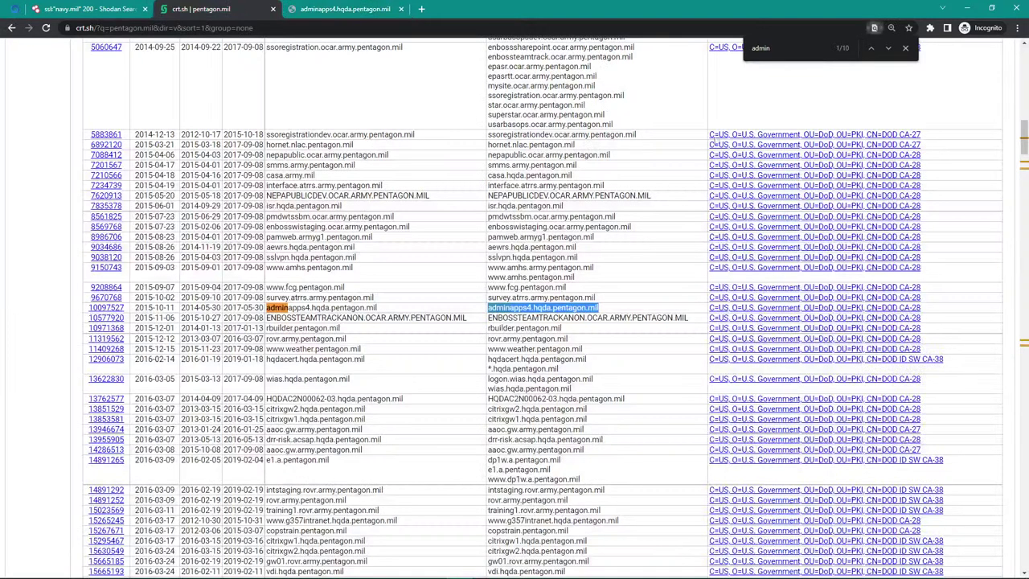
{"action": "key", "text": "ctrl+f"}
{"action": "key", "text": "BackSpace"}
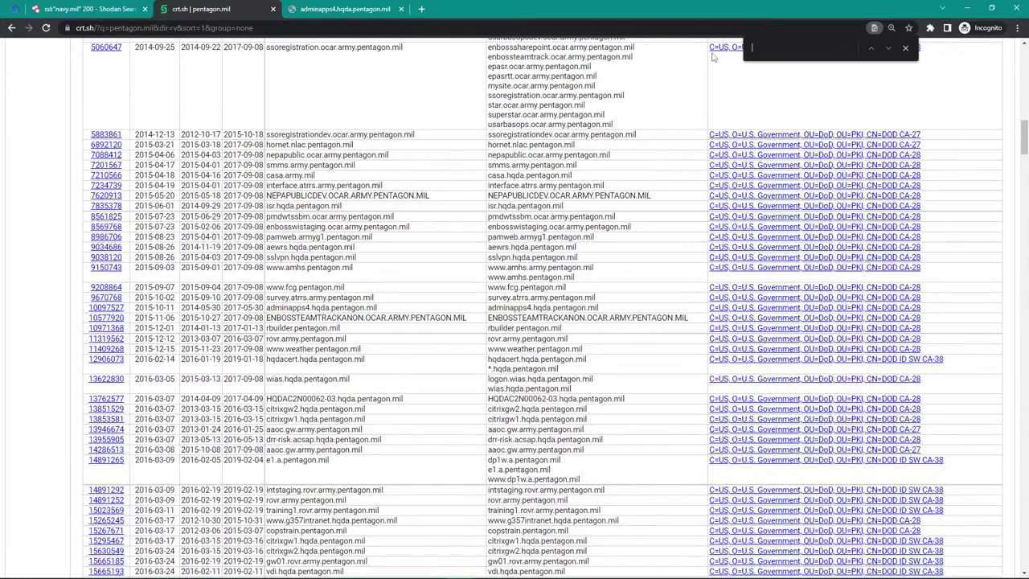
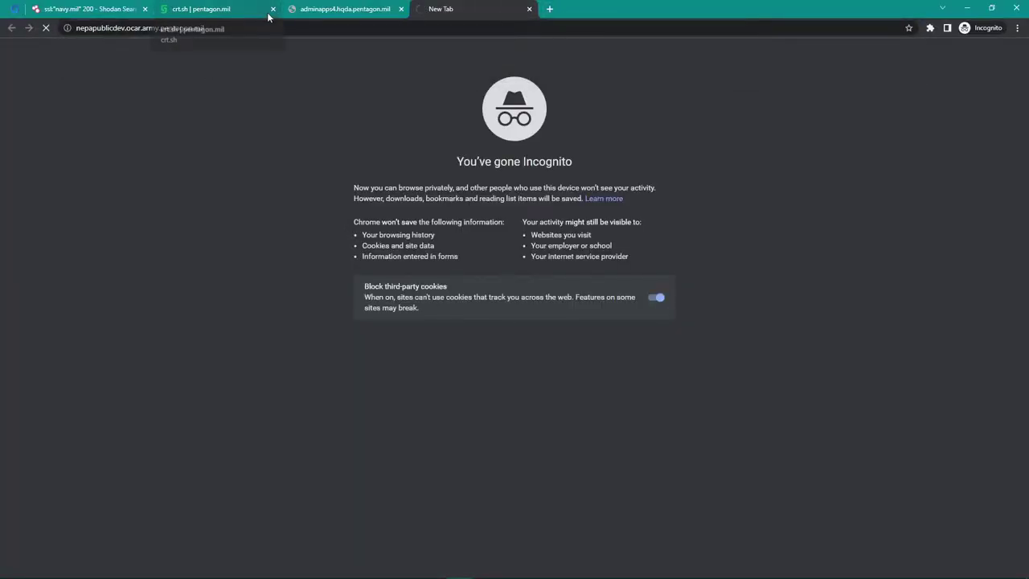
- Switch back to the 'crt.sh | pentagon.mil' tab showing the pentagon.mil certificate results
{"action": "left_click", "coordinate": [246, 8]}
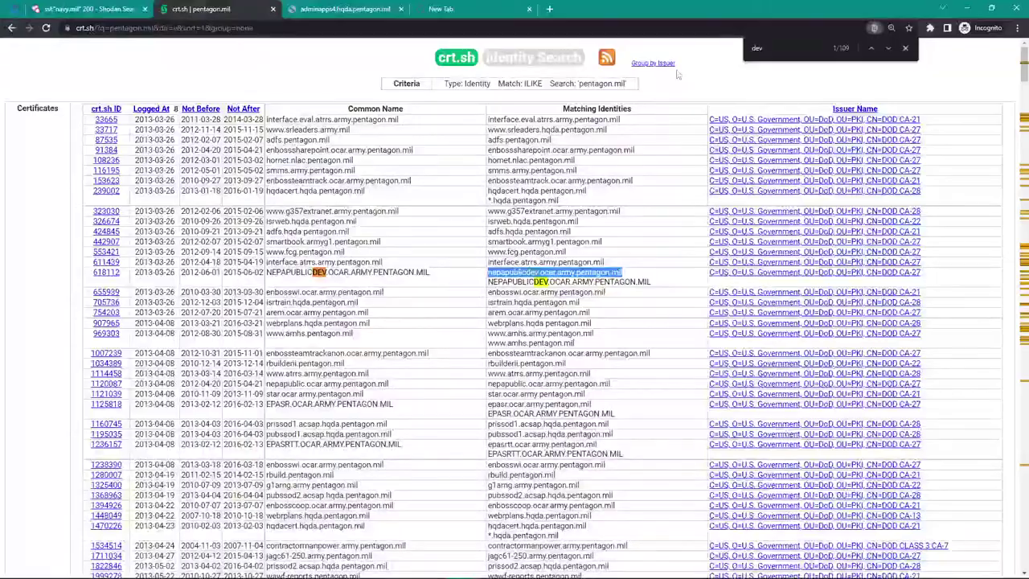
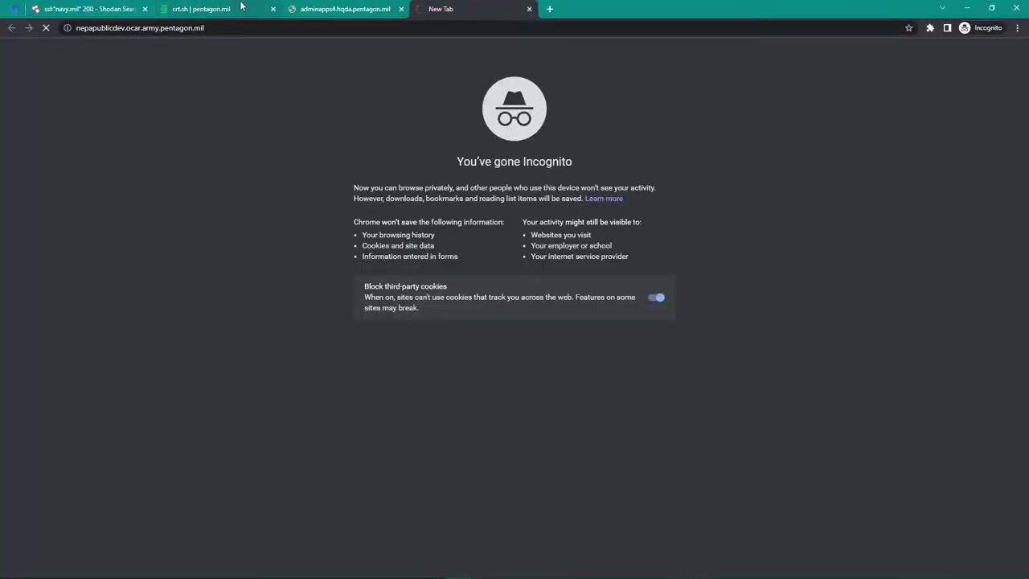
- Search the crt.sh pentagon.mil results page for 'secure' after 'priva' finds nothing
{"action": "left_click", "coordinate": [240, 8]}
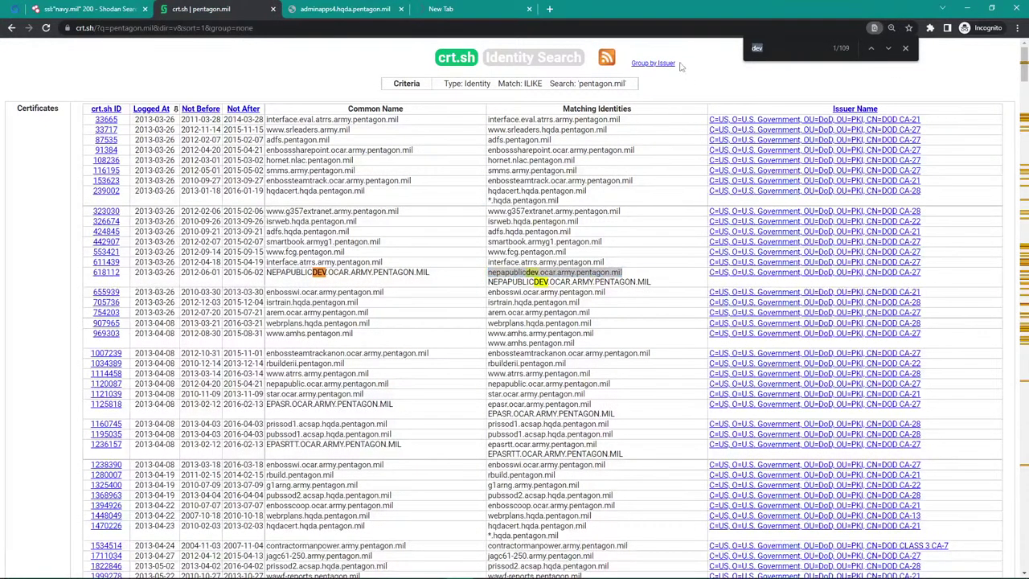
{"action": "type", "text": "priva"}
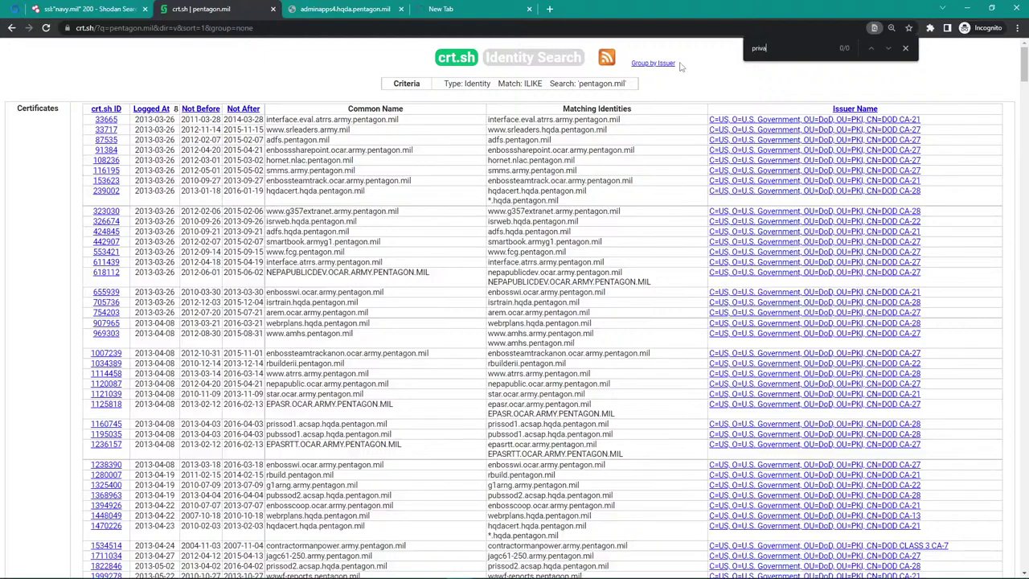
{"action": "key", "text": "BackSpace"}
{"action": "key", "text": "BackSpace"}
{"action": "key", "text": "BackSpace"}
{"action": "type", "text": "secure"}
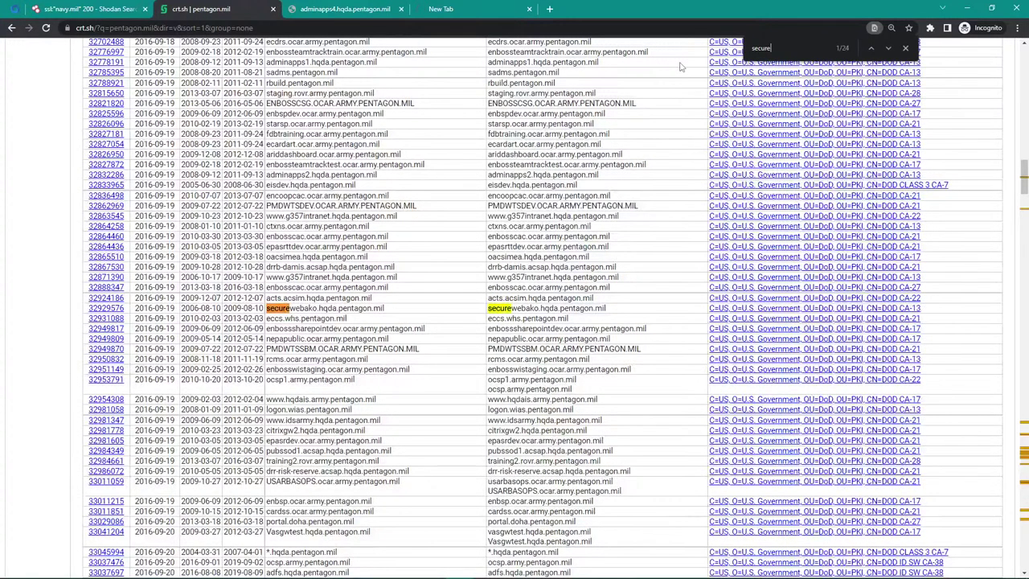
- Select and copy the securewebako.hqda.pentagon.mil domain name
{"action": "double_click", "coordinate": [572, 309]}
{"action": "right_click", "coordinate": [572, 310]}
{"action": "left_click", "coordinate": [604, 320]}
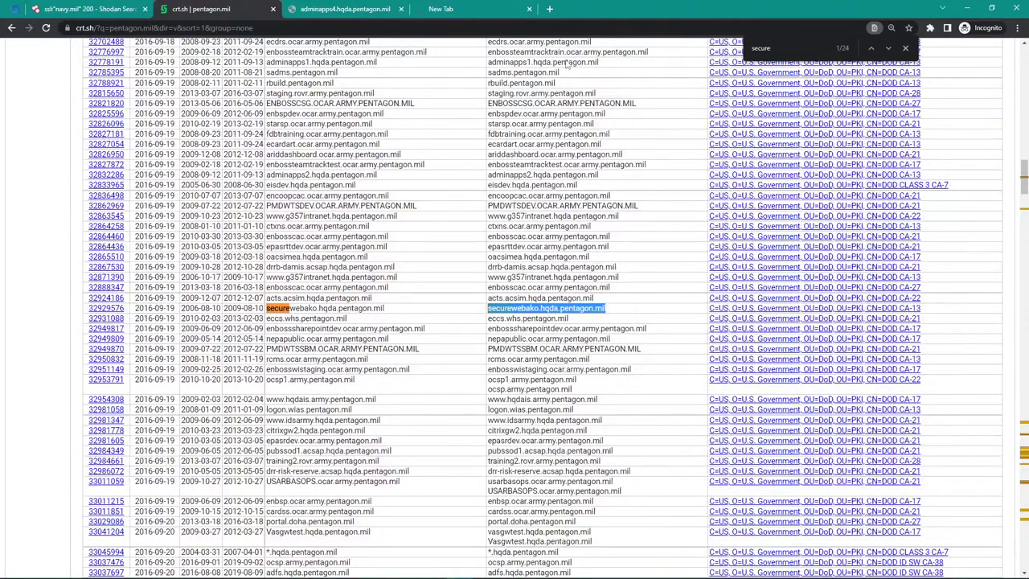
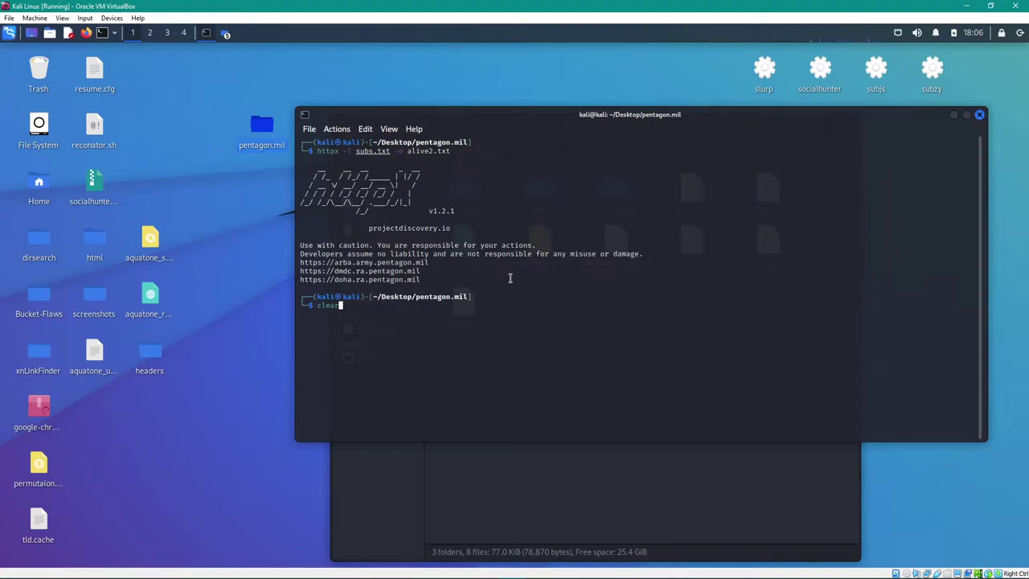
- Clear the terminal and close the pentagon.mil folder window
{"action": "key", "text": "Return"}
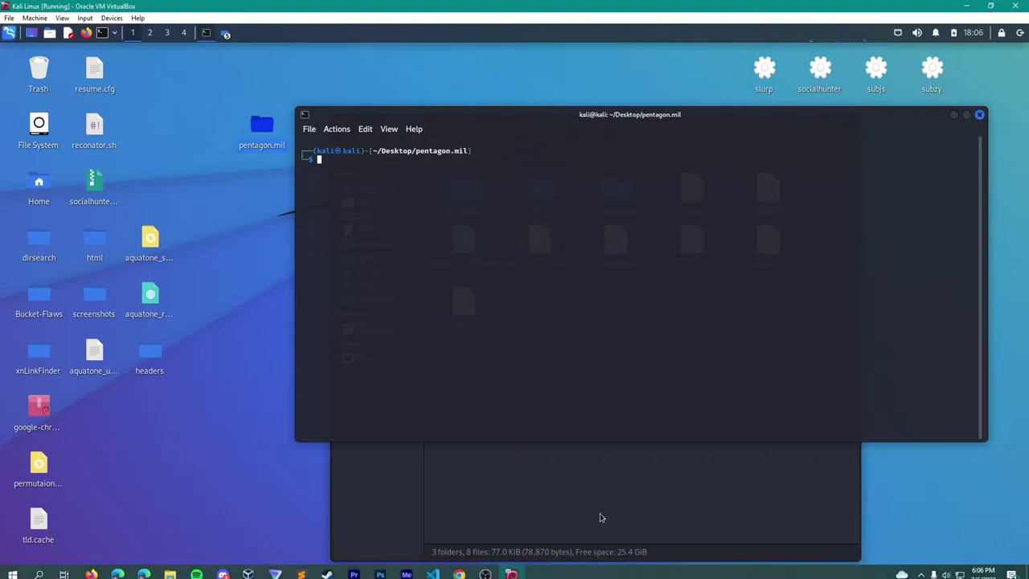
{"action": "left_click", "coordinate": [600, 517]}
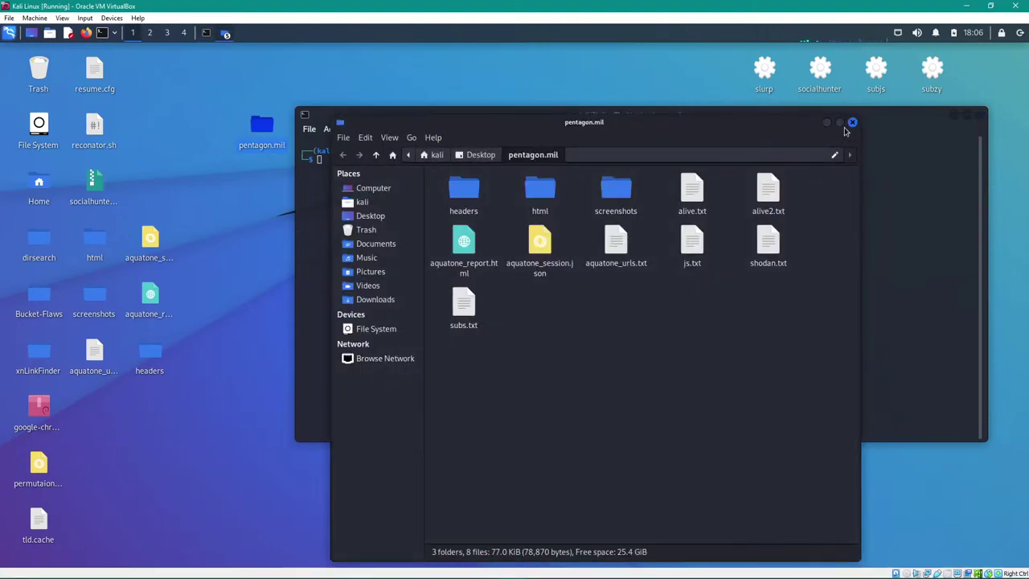
{"action": "left_click", "coordinate": [852, 122]}
- Run 'dnsrecon -d pentagon.mil', then clear its timeout output from the terminal
{"action": "type", "text": "dnsrecon "}
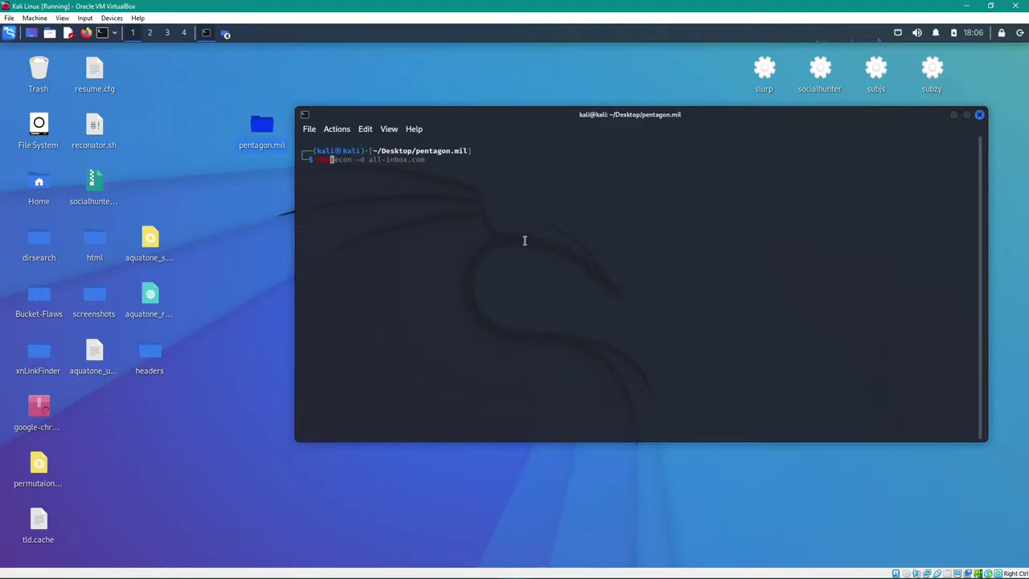
{"action": "type", "text": "-d pentagon.mil"}
{"action": "key", "text": "Return"}
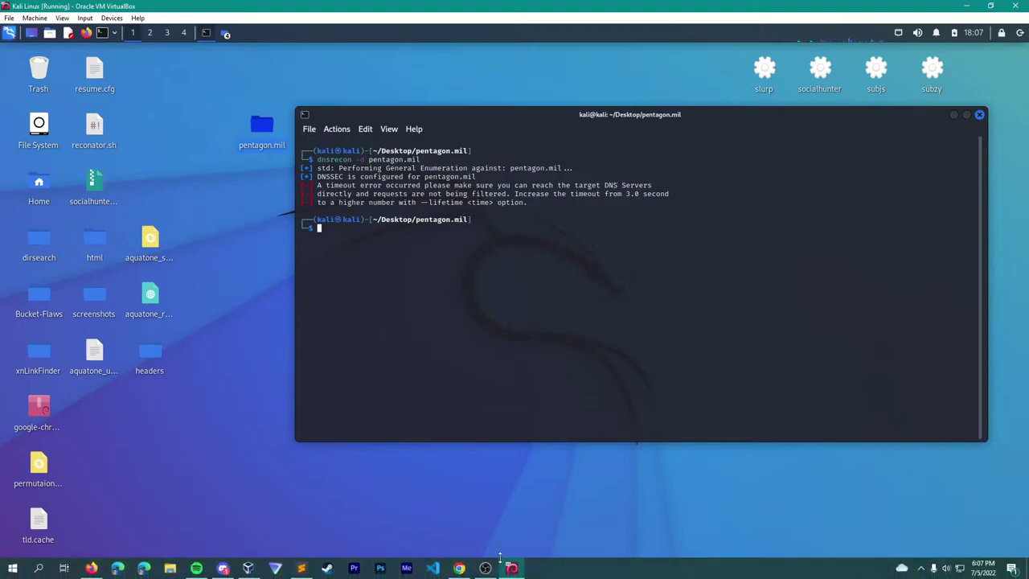
{"action": "type", "text": "clear"}
{"action": "key", "text": "Return"}
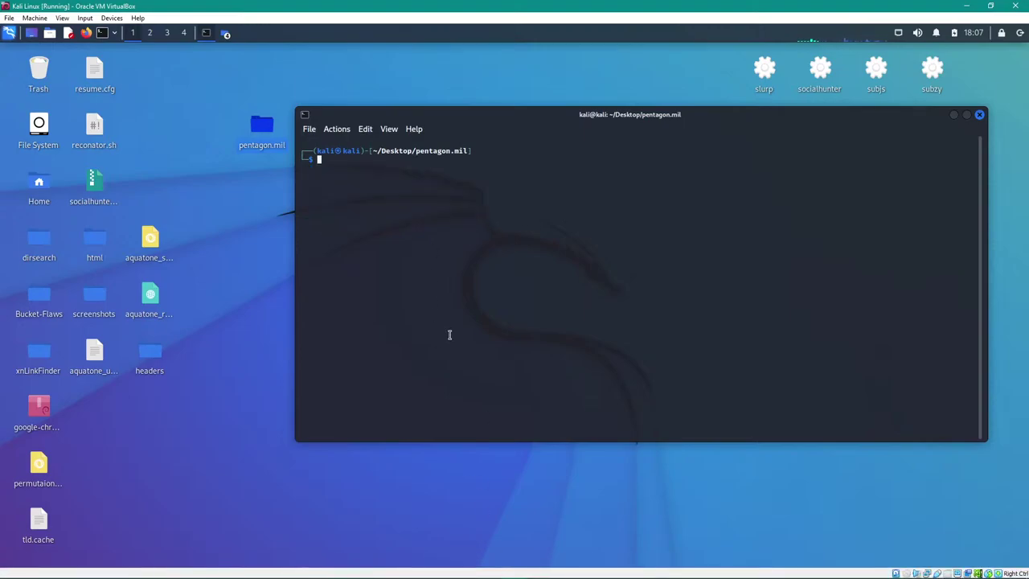
- Open alive.txt from the pentagon.mil desktop folder to read the five live hosts
{"action": "double_click", "coordinate": [260, 131]}
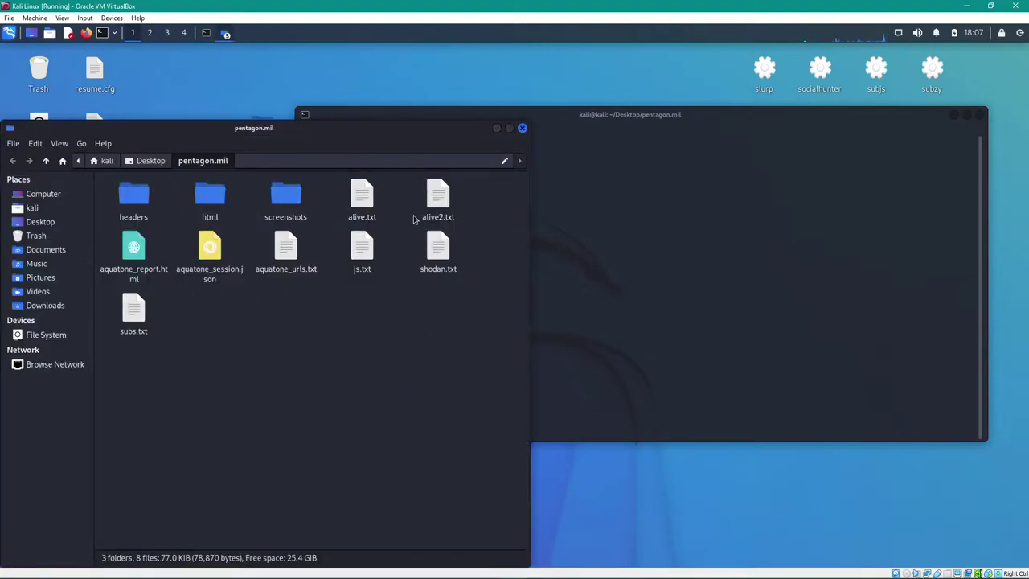
{"action": "double_click", "coordinate": [361, 197]}
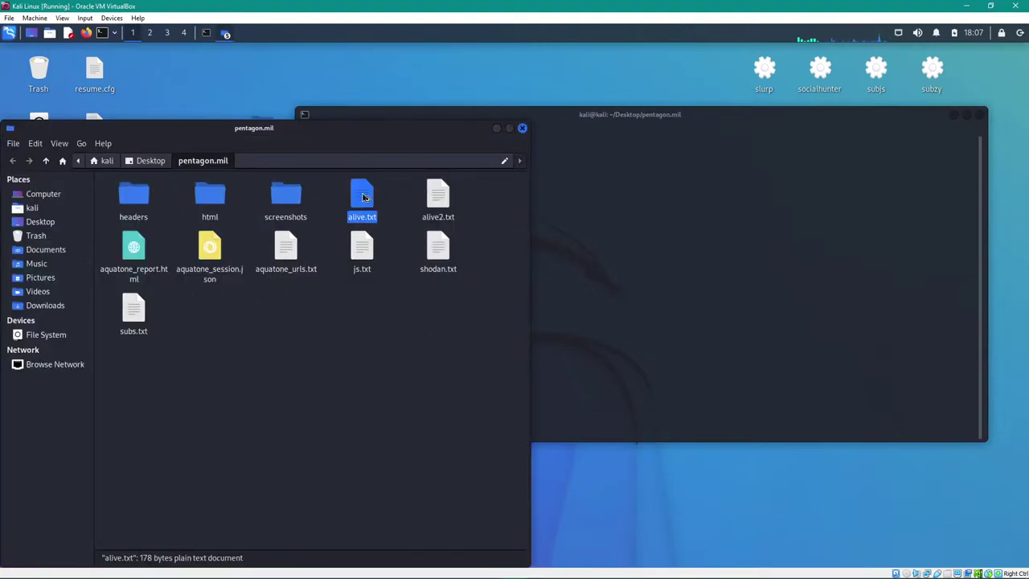
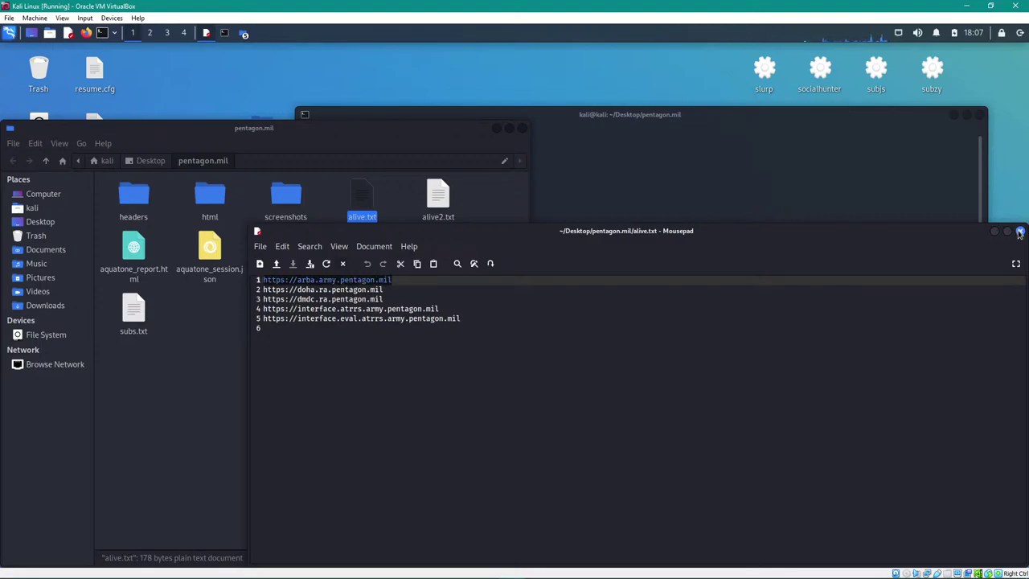
- Close the alive.txt Mousepad window and the pentagon.mil file manager, returning to the terminal
{"action": "left_click", "coordinate": [1019, 231]}
{"action": "left_click", "coordinate": [522, 128]}
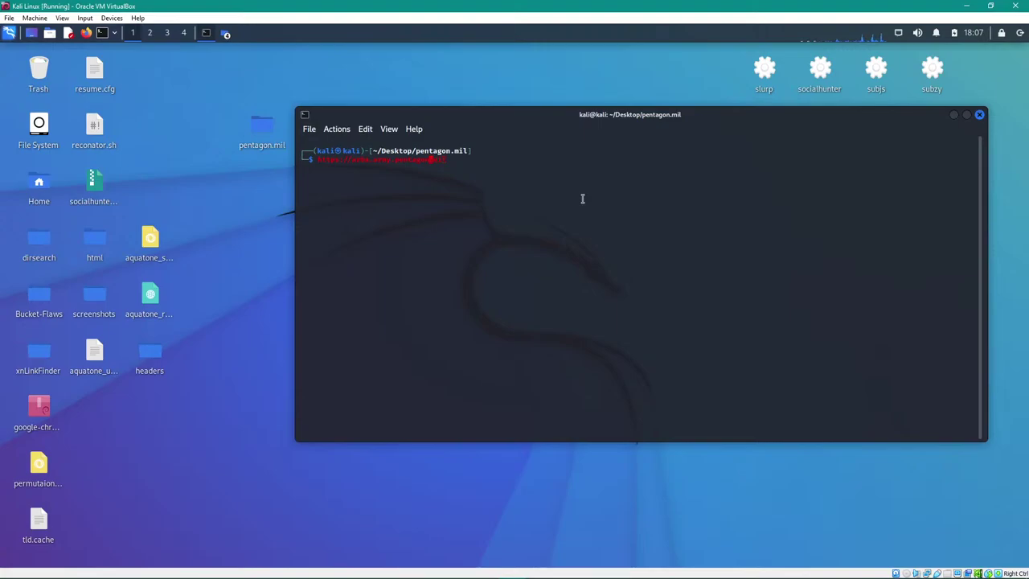
{"action": "key", "text": "Home"}
{"action": "type", "text": "dnsrecon"}
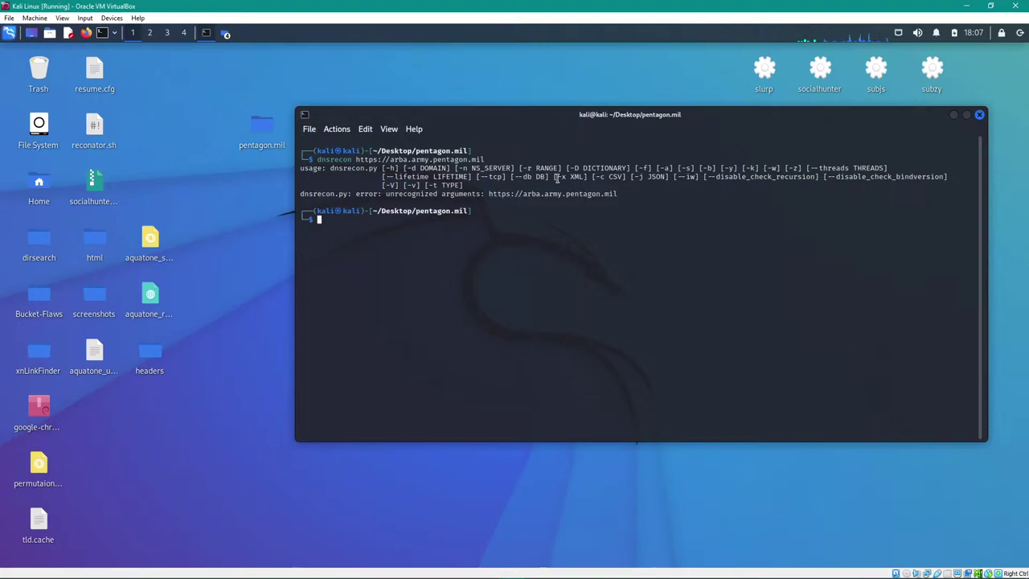
{"action": "key", "text": "Up"}
{"action": "key", "text": "Left"}
{"action": "key", "text": "Left"}
{"action": "key", "text": "Left"}
{"action": "key", "text": "Left"}
{"action": "key", "text": "Left"}
{"action": "key", "text": "Left"}
{"action": "key", "text": "Left"}
{"action": "key", "text": "Left"}
{"action": "key", "text": "Left"}
{"action": "key", "text": "Left"}
{"action": "key", "text": "Left"}
{"action": "key", "text": "Left"}
{"action": "key", "text": "Left"}
{"action": "key", "text": "Left"}
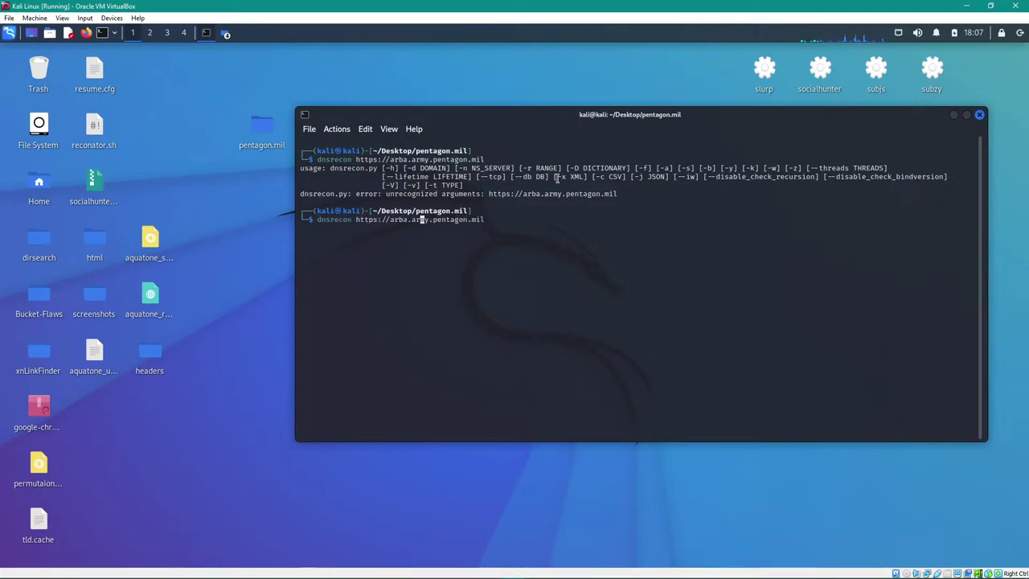
{"action": "type", "text": "-d"}
{"action": "key", "text": "Return"}
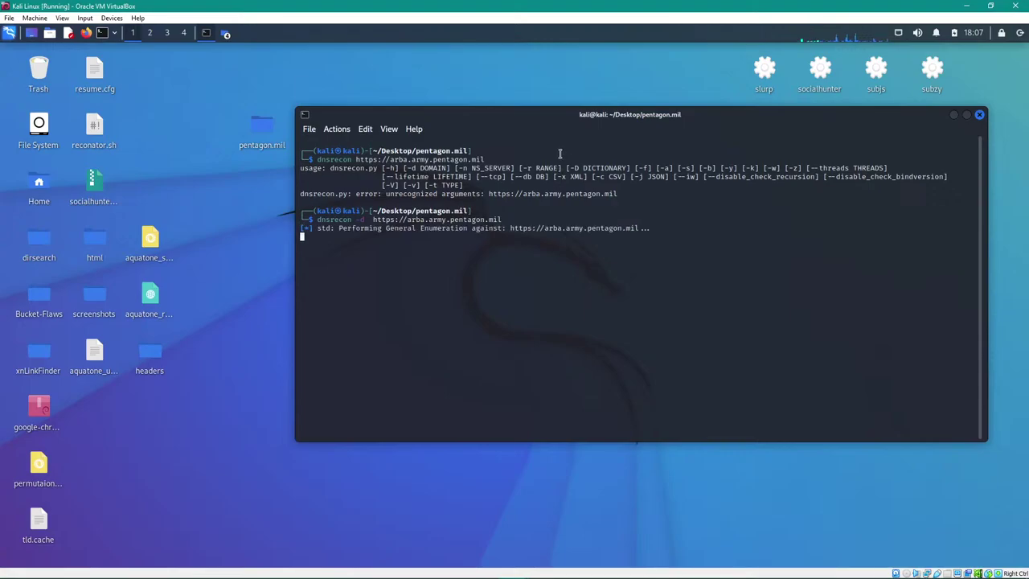
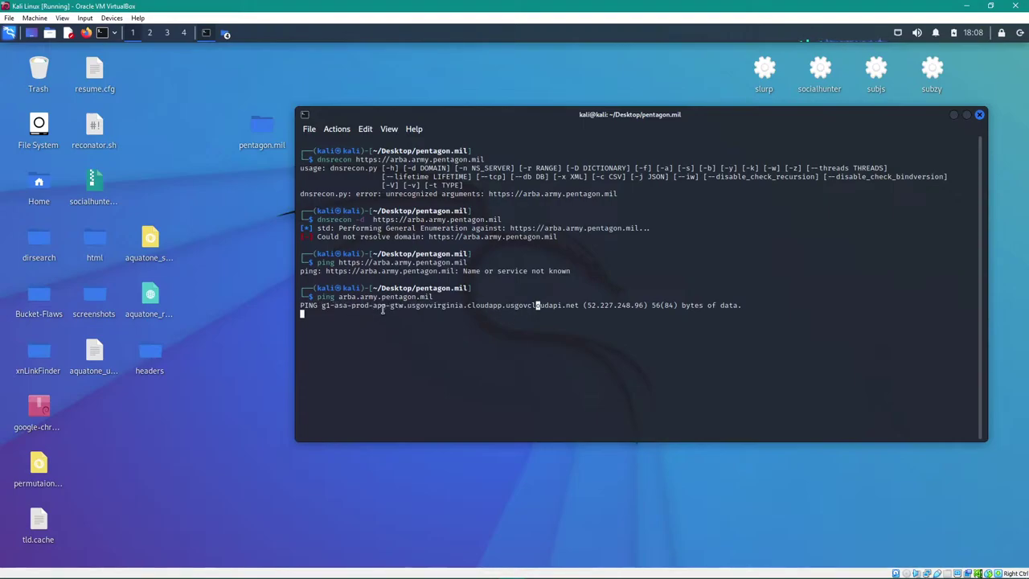
- Highlight "prod" in the usgovcloudapi.net host name on the PING output line
{"action": "left_click_drag", "start_coordinate": [351, 306], "coordinate": [369, 305]}
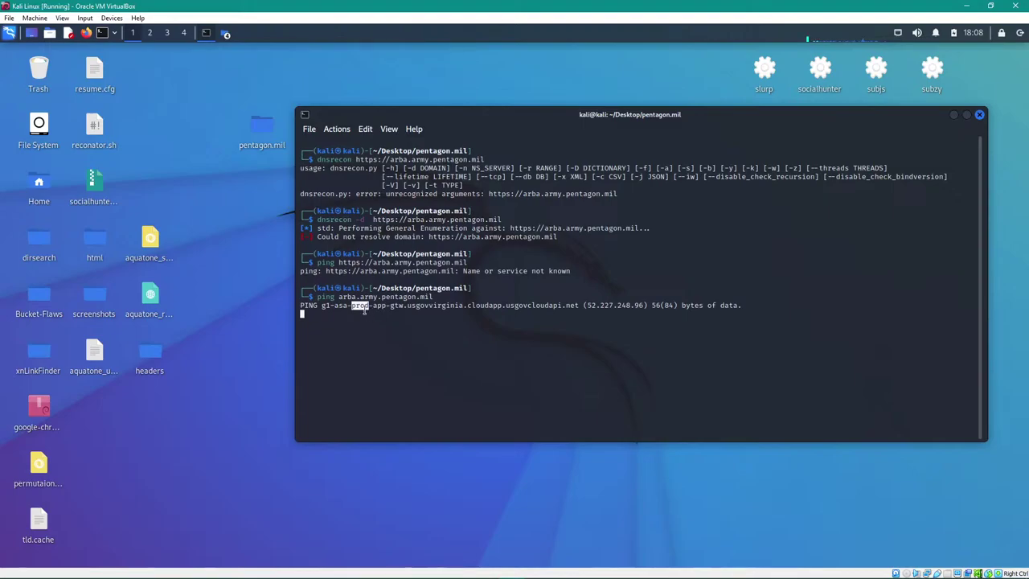
- Interrupt the ping to arba.army.pentagon.mil (25 sent, 100% loss) and return to an empty prompt
{"action": "left_click", "coordinate": [459, 332]}
{"action": "key", "text": "ctrl+c"}
{"action": "key", "text": "Return"}
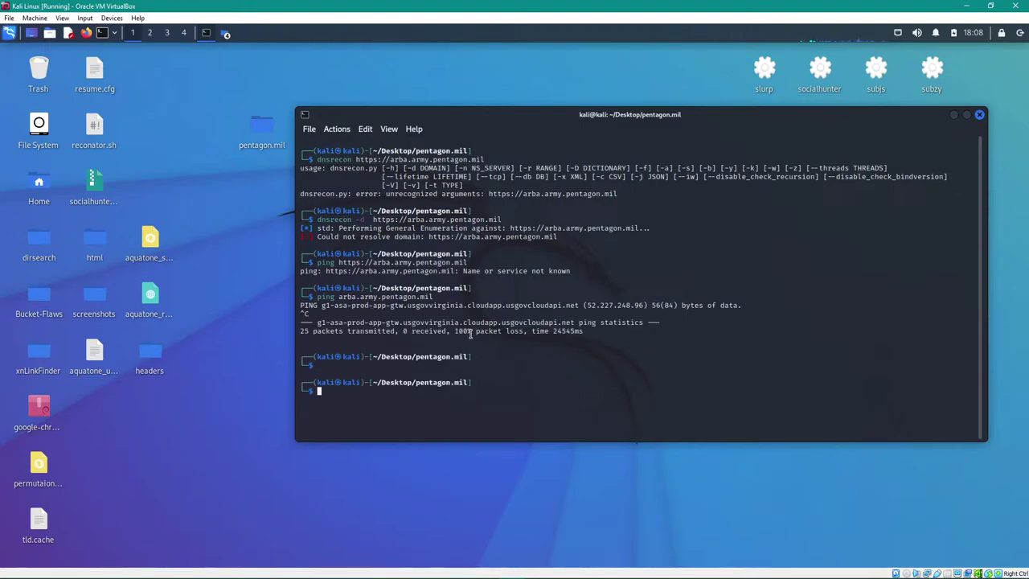
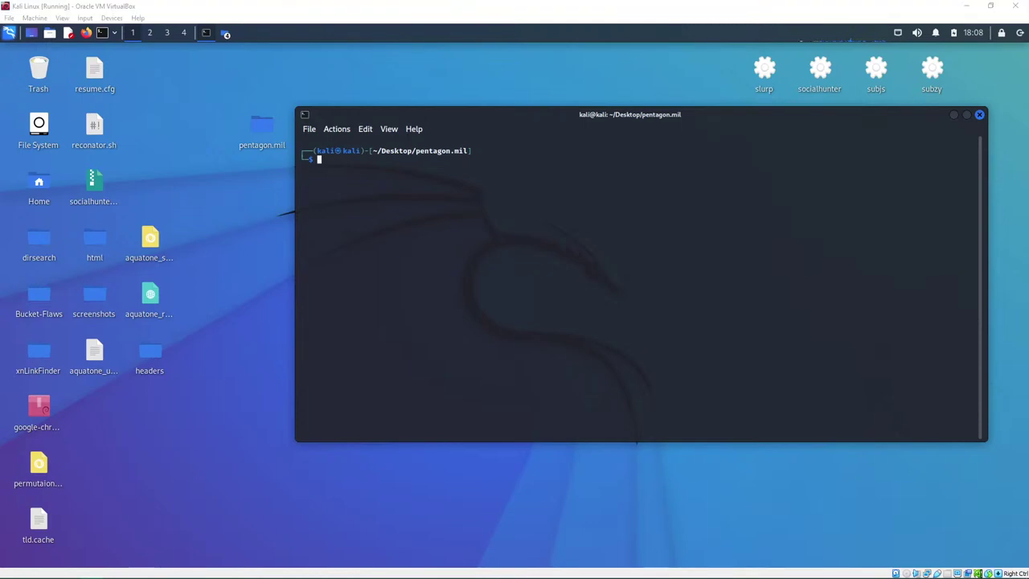
- Replace the 'secure' in-page search on the crt.sh pentagon.mil results with 'remote', which finds no matches
{"action": "left_click", "coordinate": [485, 571]}
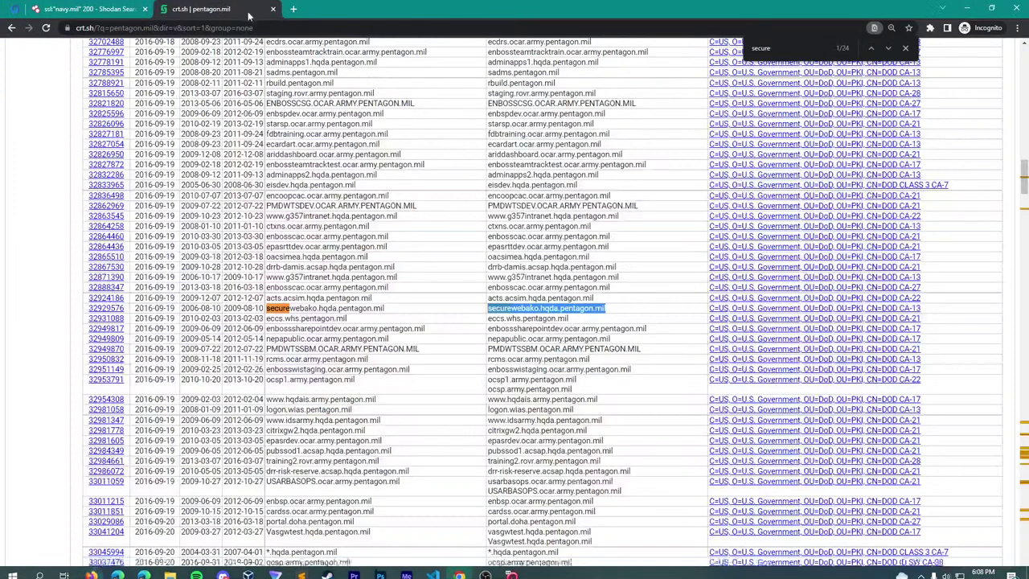
{"action": "scroll", "coordinate": [515, 306], "scroll_direction": "down", "scroll_amount": 5}
{"action": "key", "text": "ctrl+a"}
{"action": "key", "text": "BackSpace"}
{"action": "type", "text": "re"}
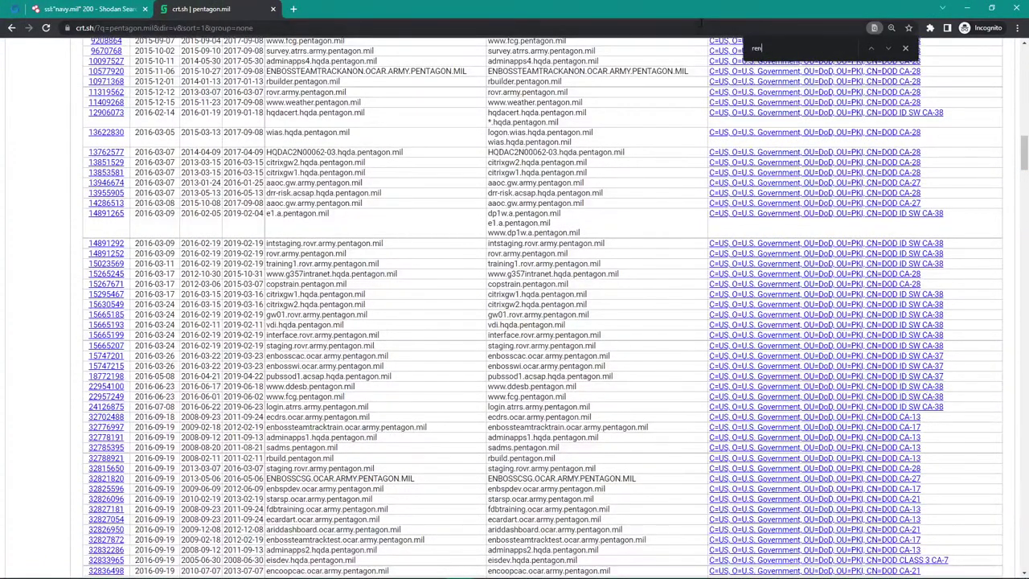
{"action": "type", "text": "n"}
{"action": "key", "text": "BackSpace"}
{"action": "type", "text": "mote"}
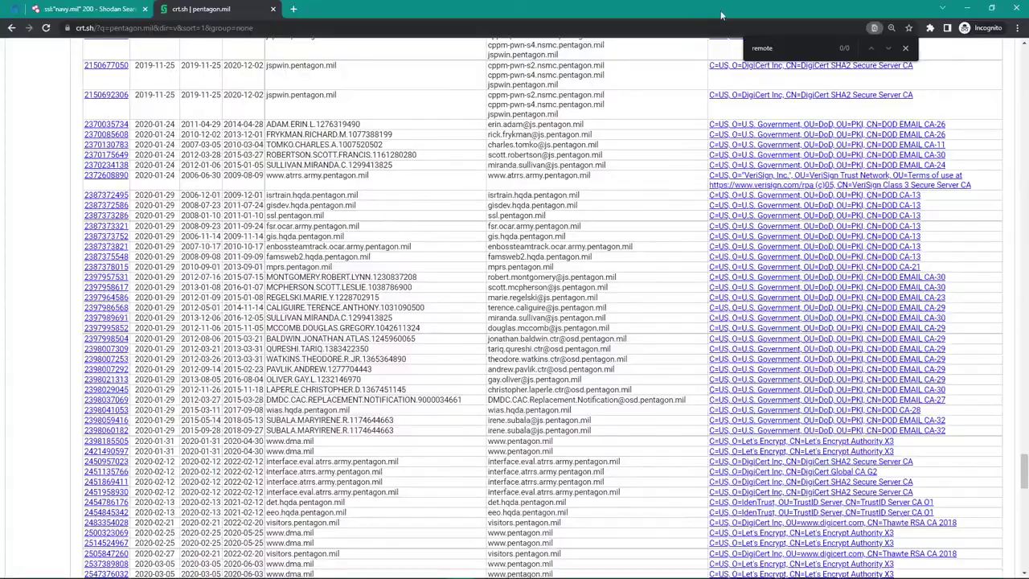
{"action": "scroll", "coordinate": [543, 306], "scroll_direction": "up", "scroll_amount": 20}
{"action": "scroll", "coordinate": [543, 305], "scroll_direction": "up", "scroll_amount": 15}
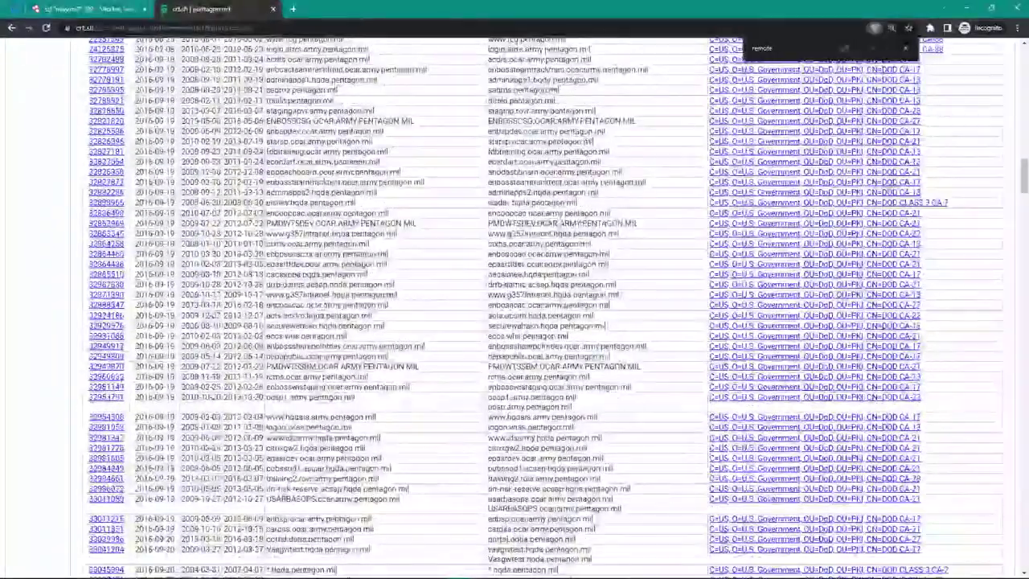
{"action": "left_click", "coordinate": [298, 10]}
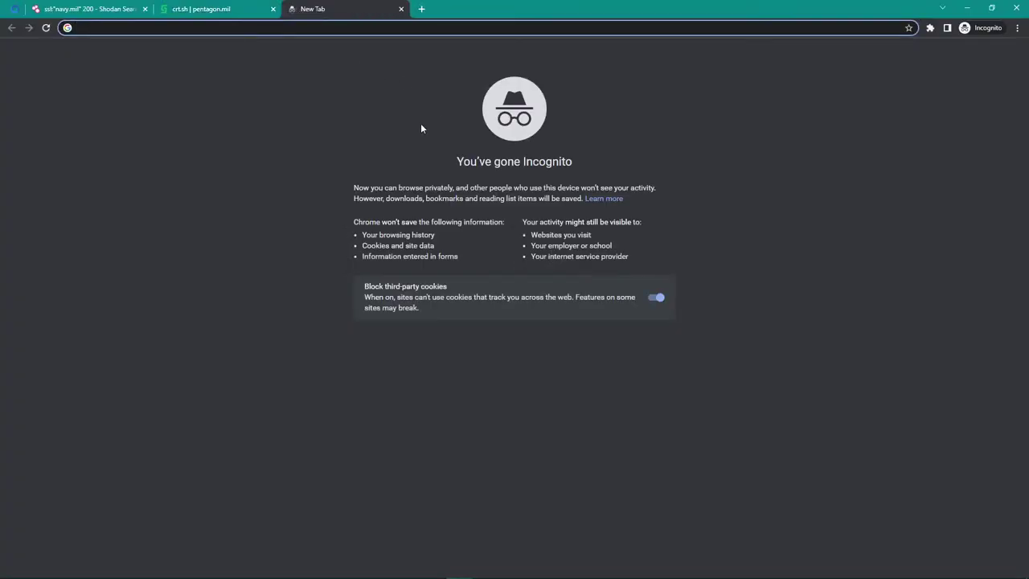
- Find the DNSdumpster site via web search and look up pentagon.mil
{"action": "type", "text": "dnsdumpster"}
{"action": "key", "text": "Return"}
{"action": "left_click", "coordinate": [250, 157]}
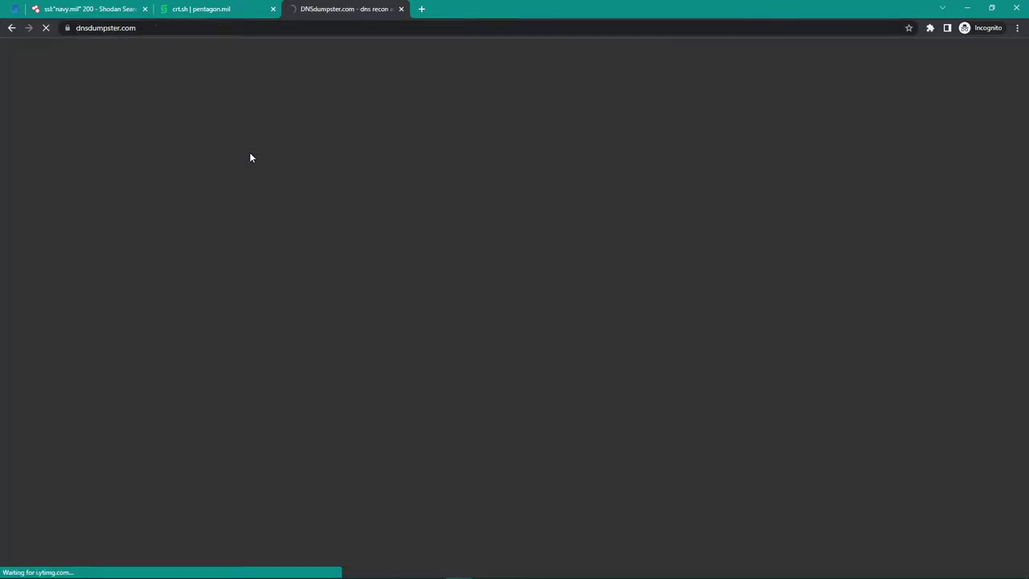
{"action": "left_click", "coordinate": [457, 170]}
{"action": "type", "text": "pentagon.mil"}
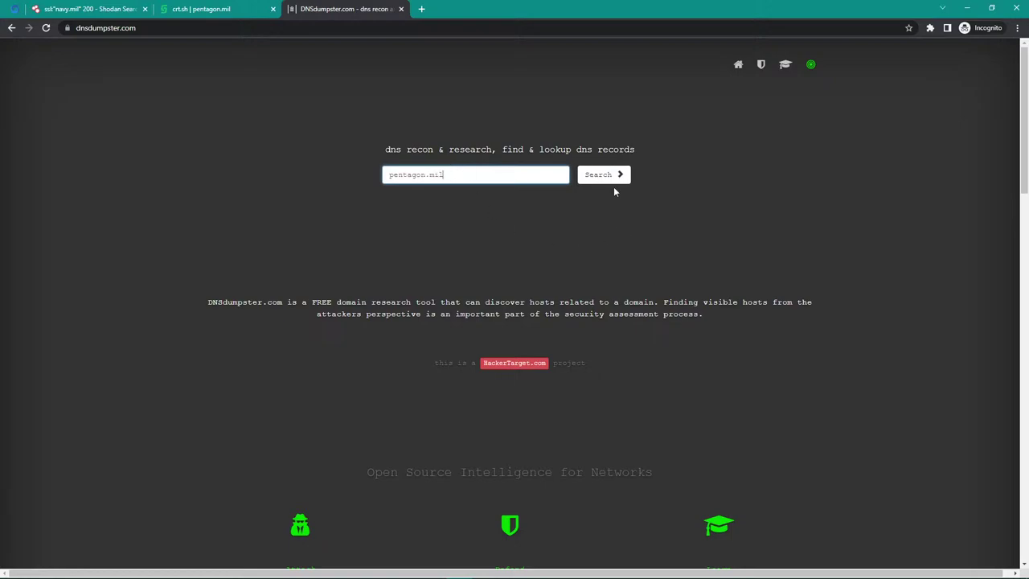
{"action": "left_click", "coordinate": [615, 178]}
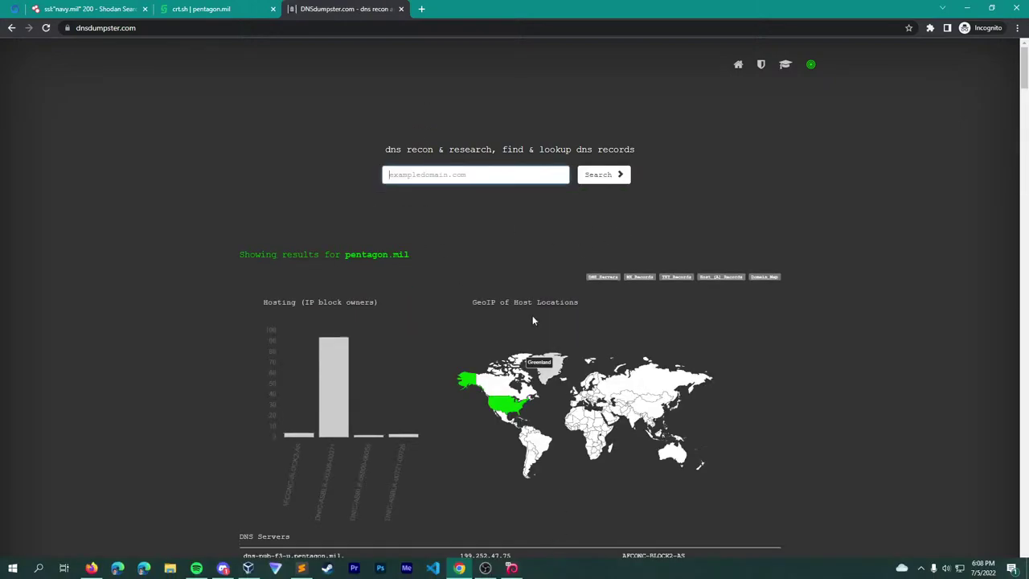
- Scroll through the pentagon.mil DNS servers, SPF TXT record and host A records
{"action": "scroll", "coordinate": [386, 410], "scroll_direction": "down", "scroll_amount": 3}
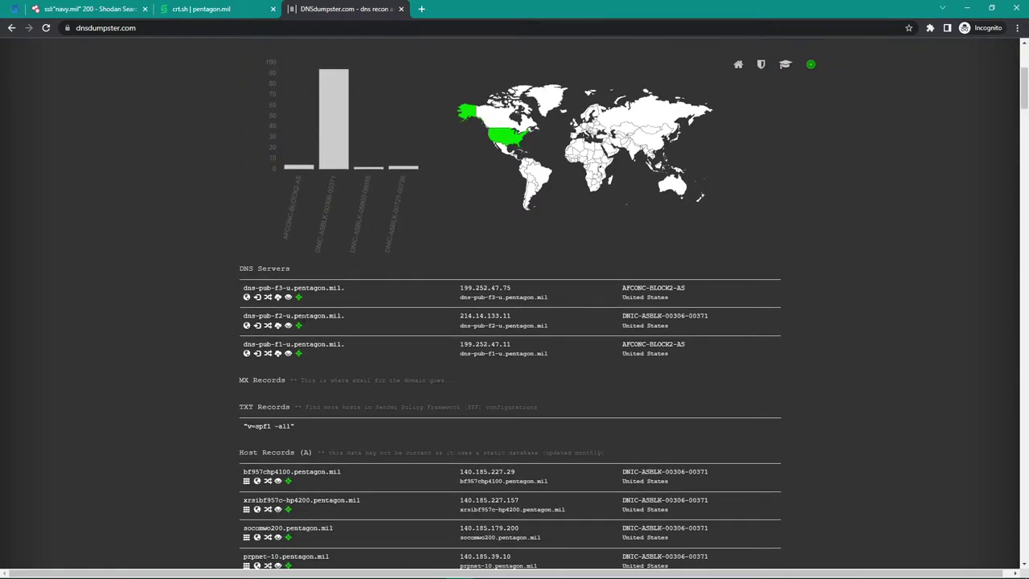
{"action": "scroll", "coordinate": [292, 306], "scroll_direction": "down", "scroll_amount": 2}
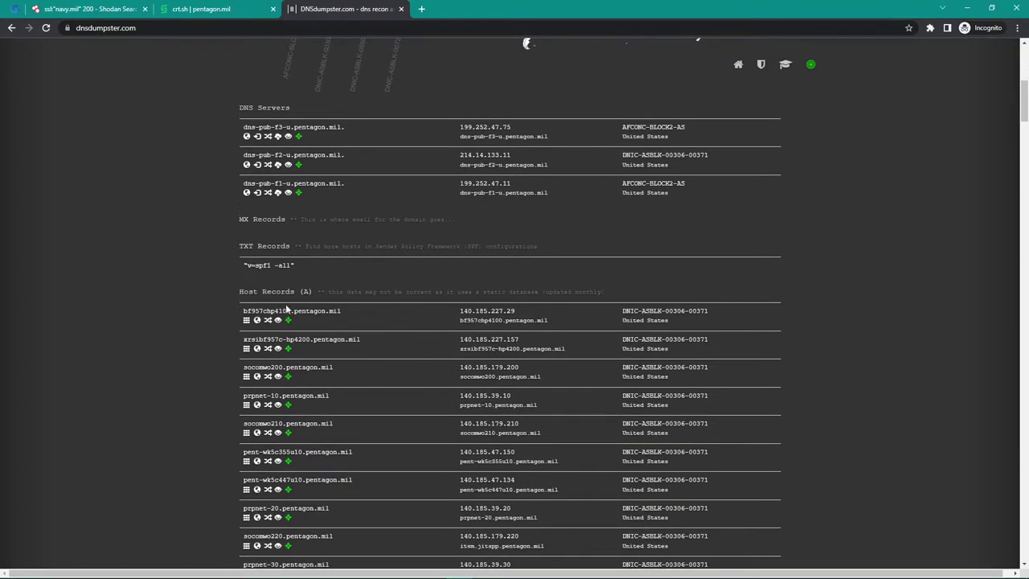
{"action": "scroll", "coordinate": [332, 362], "scroll_direction": "down", "scroll_amount": 9}
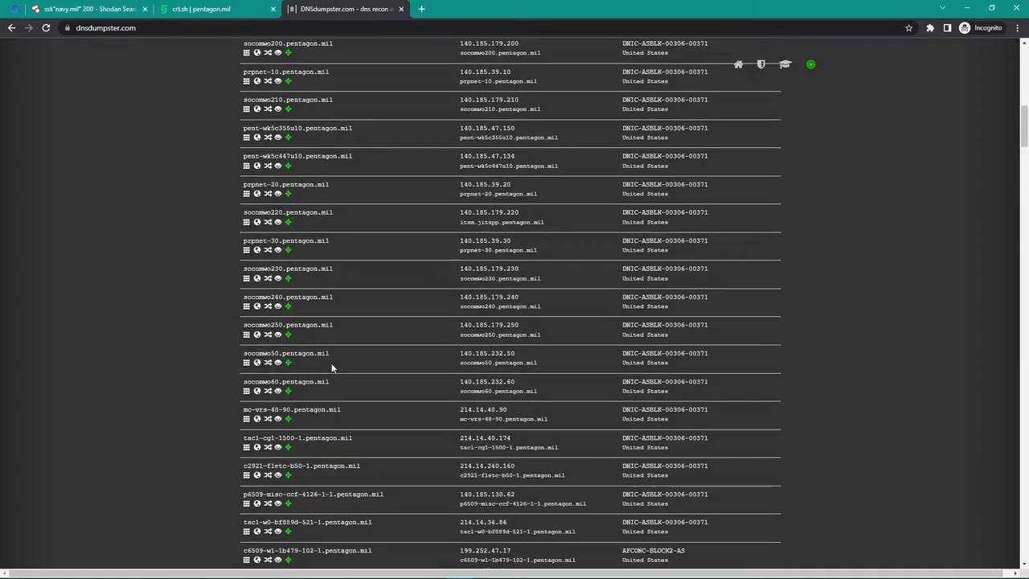
{"action": "scroll", "coordinate": [322, 338], "scroll_direction": "up", "scroll_amount": 7}
{"action": "scroll", "coordinate": [317, 317], "scroll_direction": "up", "scroll_amount": 1}
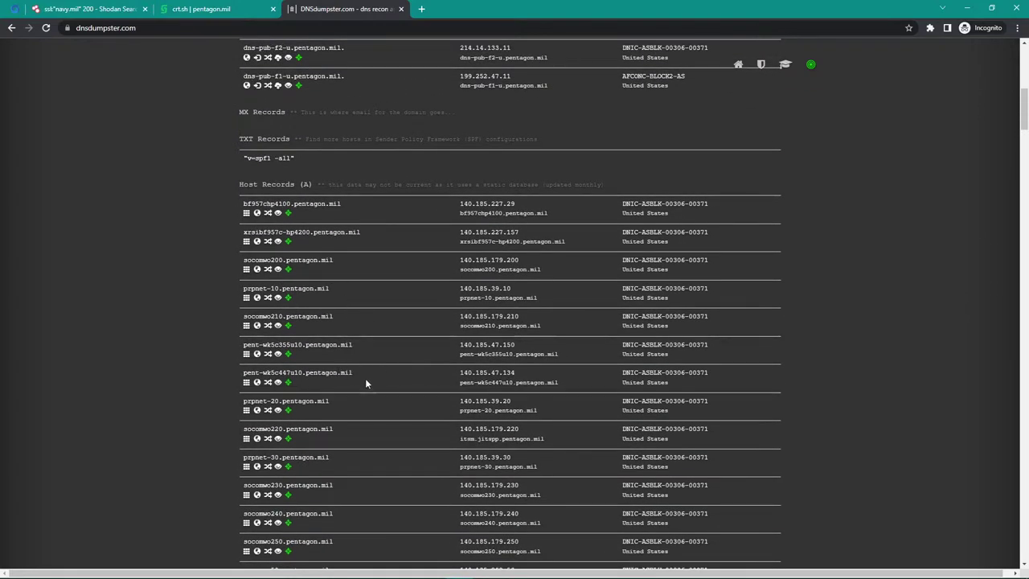
{"action": "scroll", "coordinate": [361, 377], "scroll_direction": "down", "scroll_amount": 20}
{"action": "scroll", "coordinate": [342, 383], "scroll_direction": "down", "scroll_amount": 15}
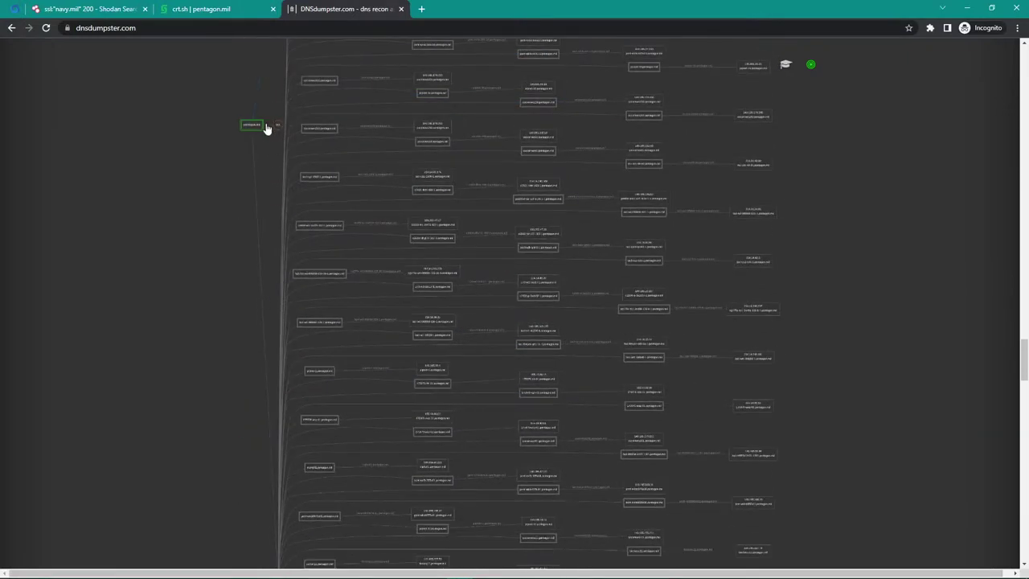
{"action": "scroll", "coordinate": [273, 129], "scroll_direction": "up", "scroll_amount": 5}
- Open the pentagon.mil graph and drag the large subnet, APNIC and DISC boxes apart
{"action": "left_click", "coordinate": [551, 107]}
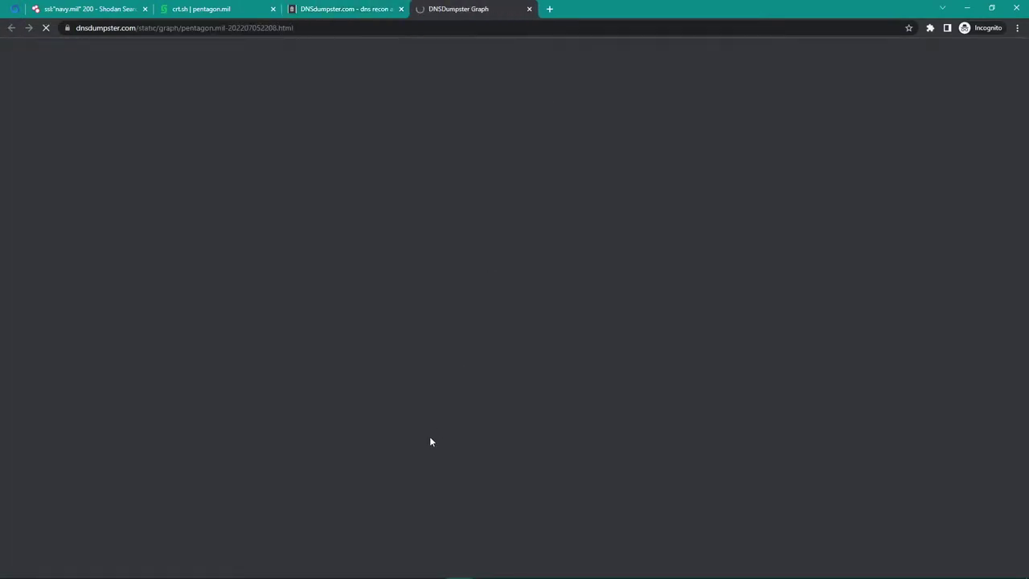
{"action": "scroll", "coordinate": [515, 243], "scroll_direction": "up", "scroll_amount": 5}
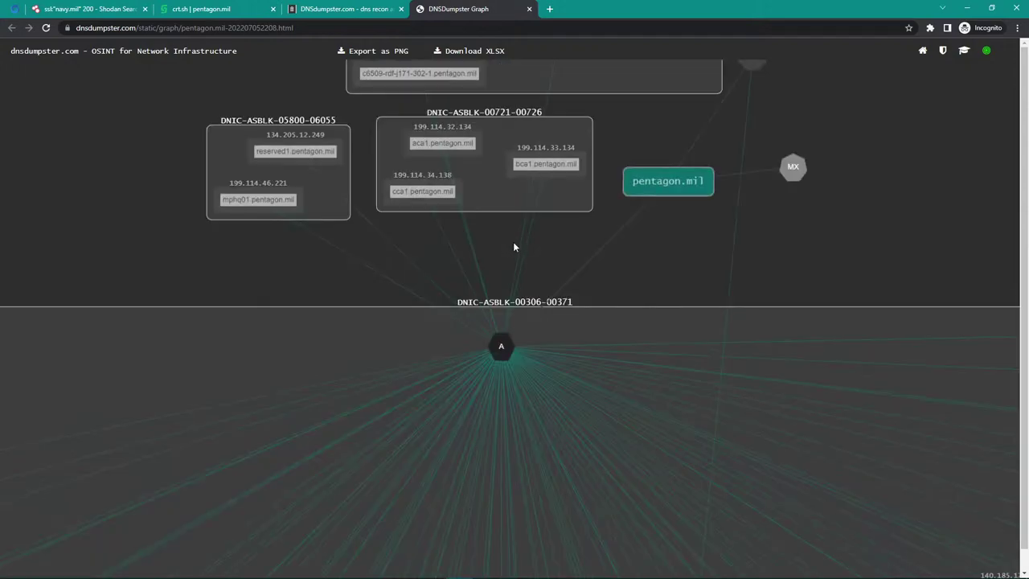
{"action": "scroll", "coordinate": [592, 264], "scroll_direction": "down", "scroll_amount": 5}
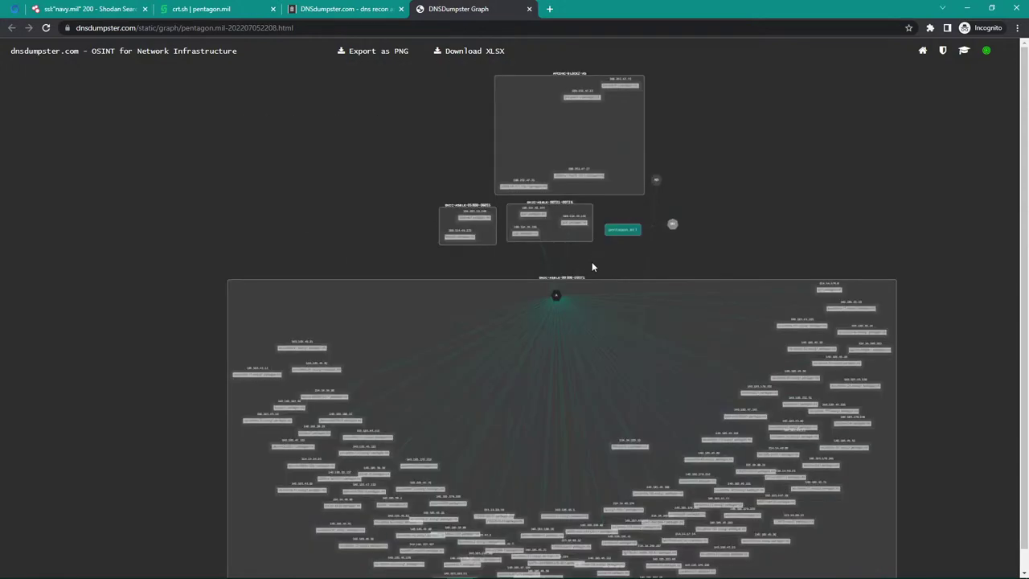
{"action": "left_click_drag", "start_coordinate": [821, 483], "coordinate": [749, 367]}
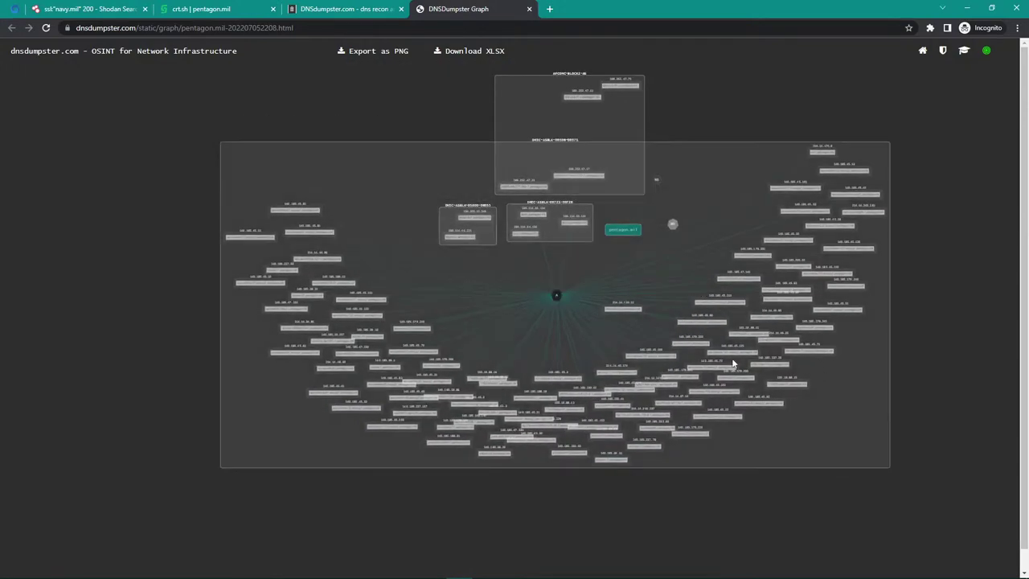
{"action": "left_click_drag", "start_coordinate": [432, 168], "coordinate": [372, 241]}
{"action": "left_click_drag", "start_coordinate": [635, 144], "coordinate": [803, 101]}
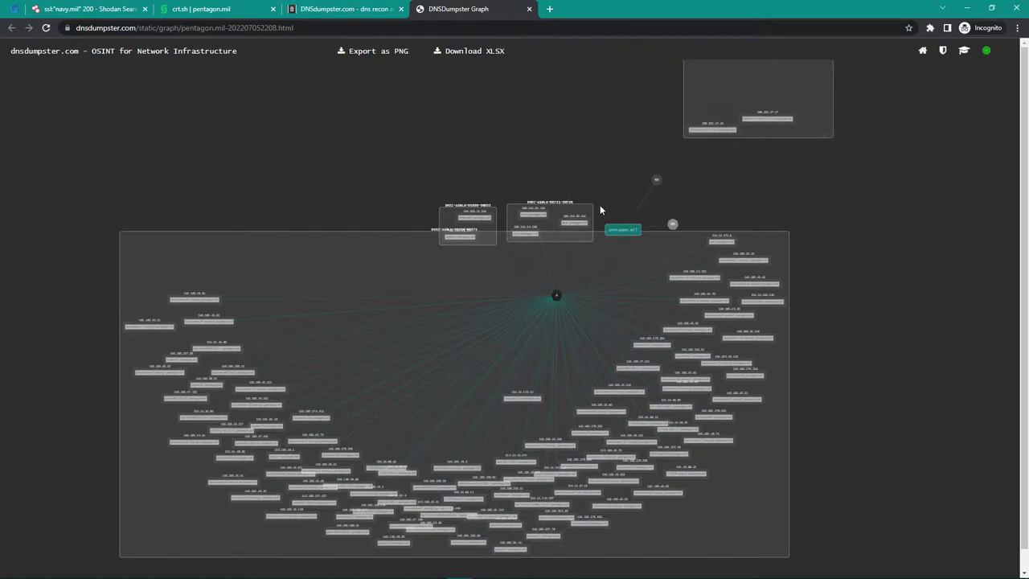
{"action": "left_click_drag", "start_coordinate": [600, 204], "coordinate": [637, 94]}
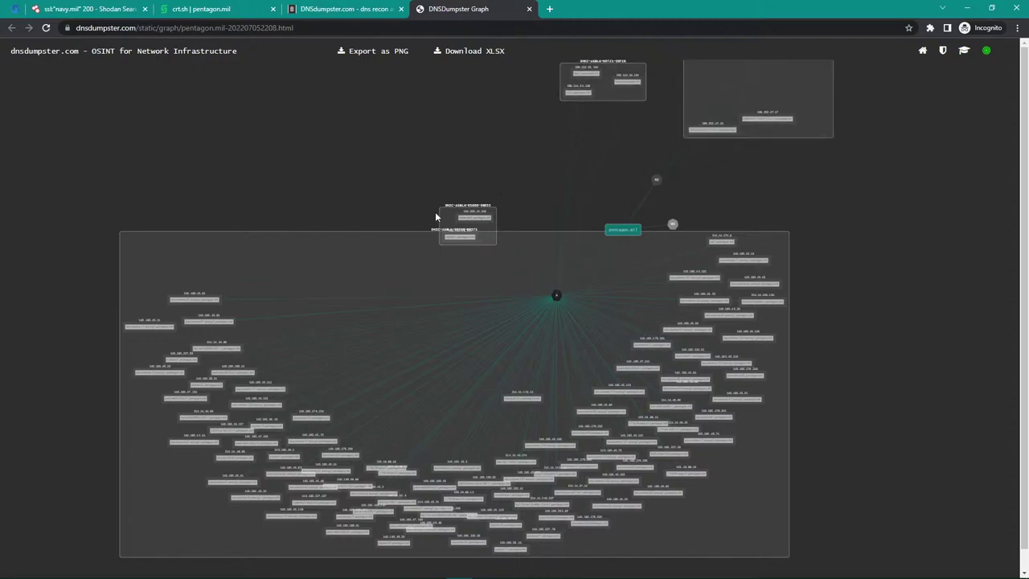
{"action": "left_click_drag", "start_coordinate": [439, 211], "coordinate": [437, 78]}
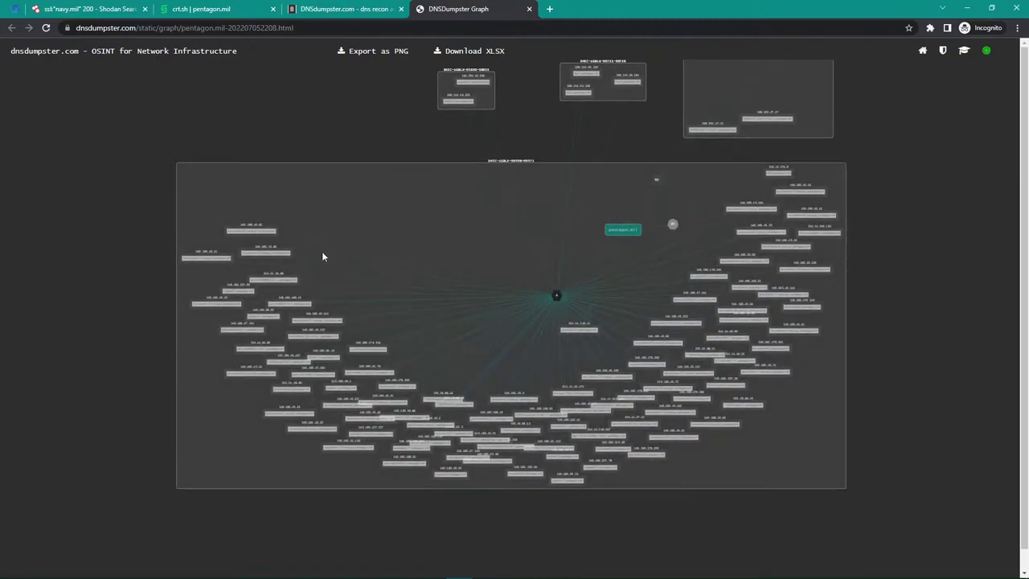
- Zoom the graph to read node labels, then close it to return to the host list
{"action": "scroll", "coordinate": [351, 246], "scroll_direction": "up", "scroll_amount": 5}
{"action": "scroll", "coordinate": [450, 228], "scroll_direction": "down", "scroll_amount": 10}
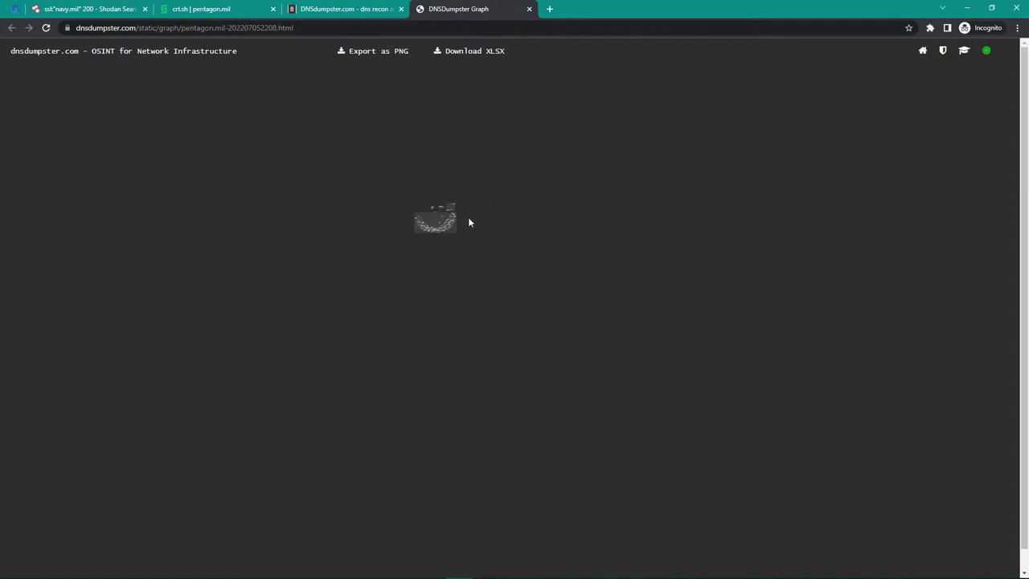
{"action": "scroll", "coordinate": [467, 221], "scroll_direction": "up", "scroll_amount": 5}
{"action": "scroll", "coordinate": [455, 248], "scroll_direction": "up", "scroll_amount": 5}
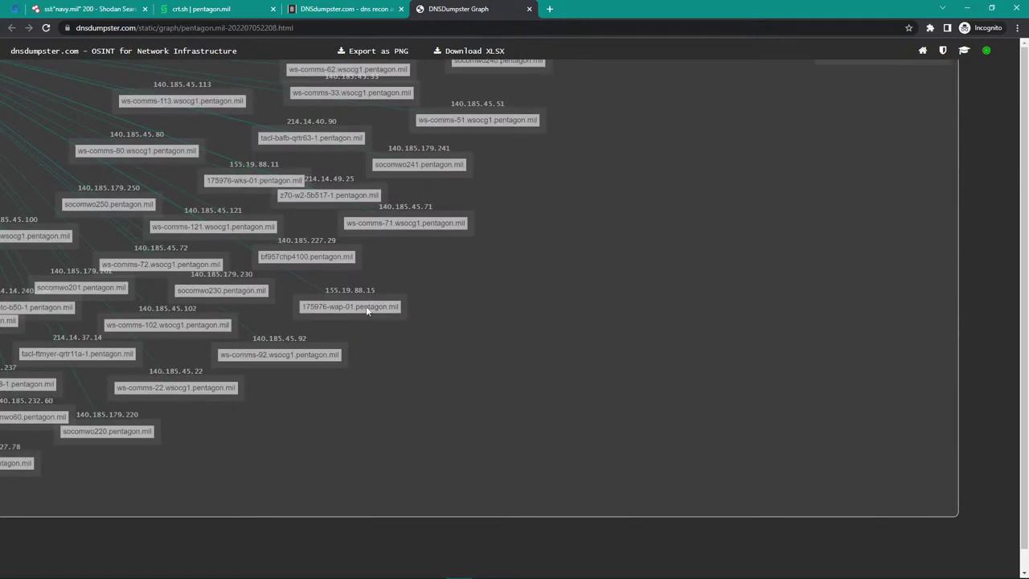
{"action": "scroll", "coordinate": [217, 402], "scroll_direction": "down", "scroll_amount": 3}
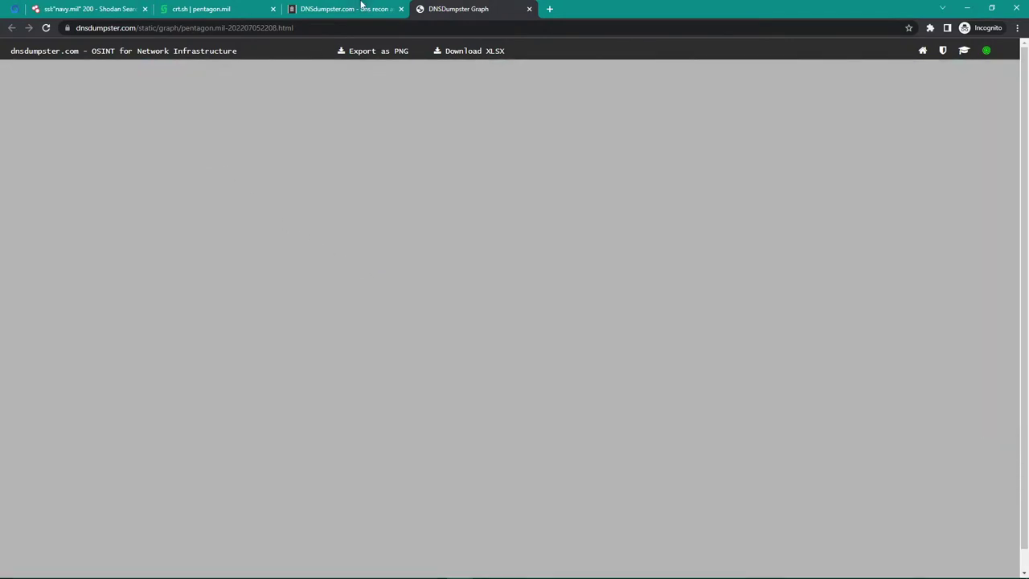
{"action": "left_click", "coordinate": [362, 6]}
{"action": "left_click", "coordinate": [514, 12]}
{"action": "left_click", "coordinate": [529, 9]}
- Search the DNSdumpster host records for admin, dev, remote and secret
{"action": "scroll", "coordinate": [399, 312], "scroll_direction": "up", "scroll_amount": 15}
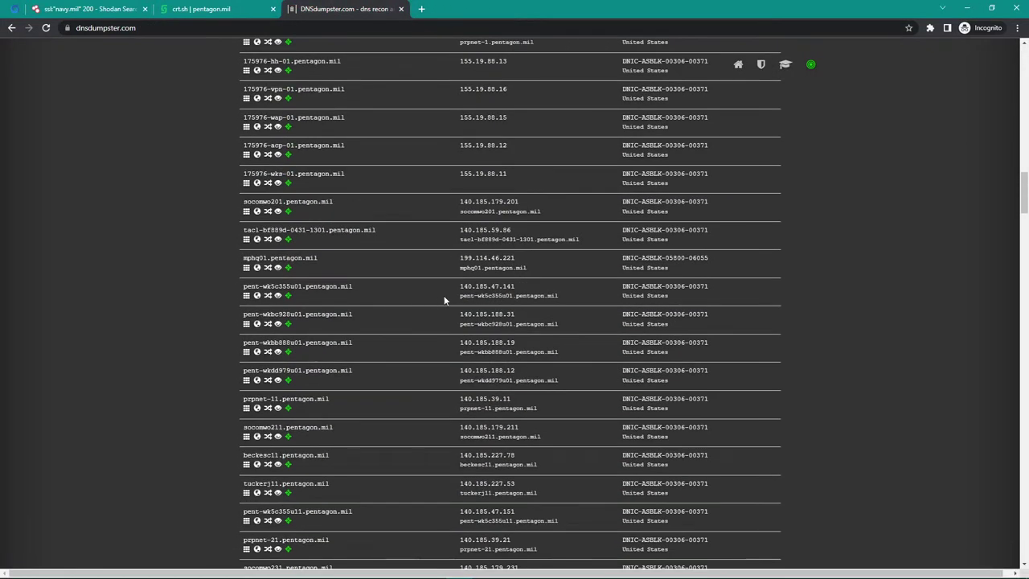
{"action": "scroll", "coordinate": [303, 241], "scroll_direction": "up", "scroll_amount": 2}
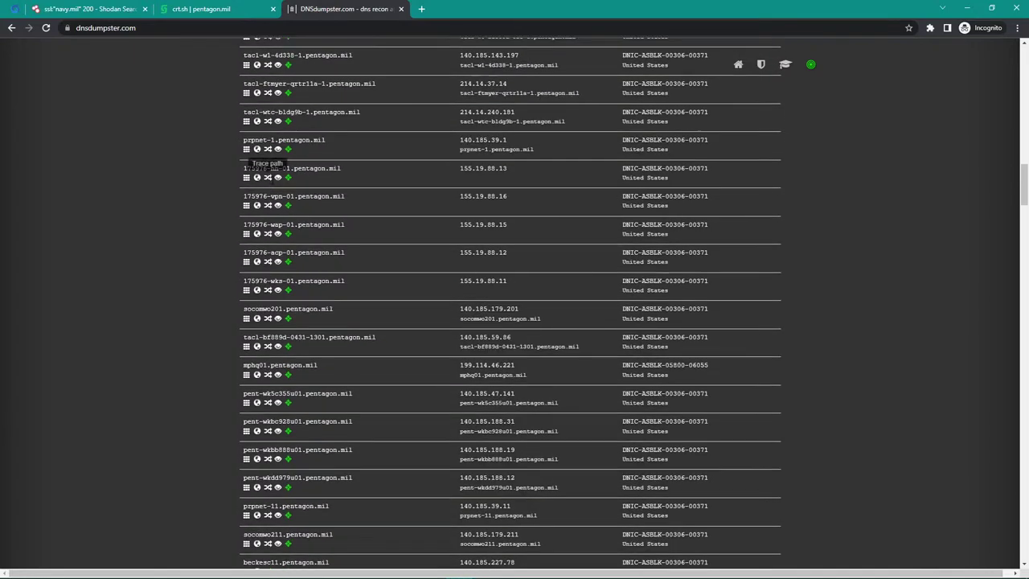
{"action": "key", "text": "ctrl+f"}
{"action": "type", "text": "admin"}
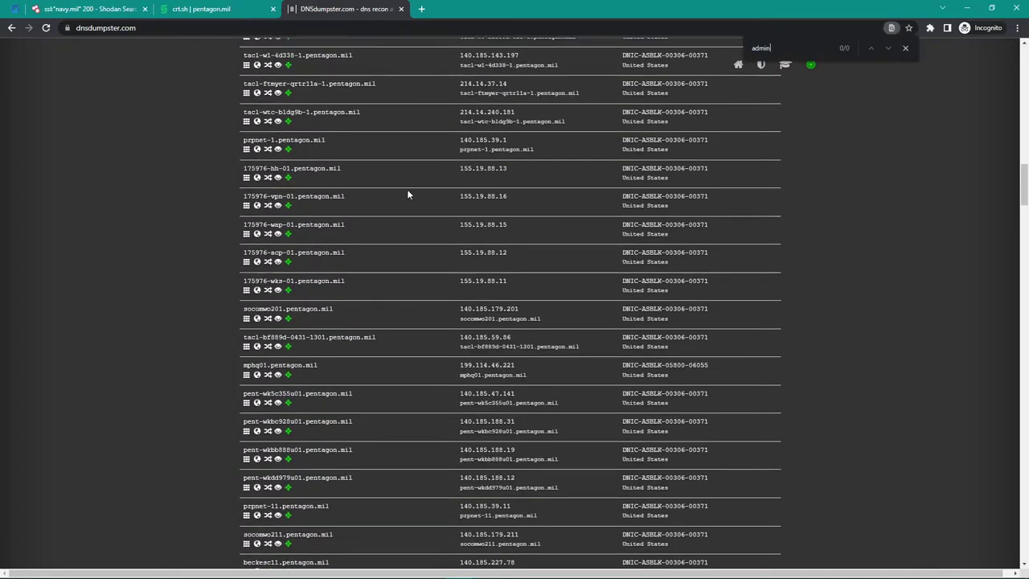
{"action": "type", "text": "ev"}
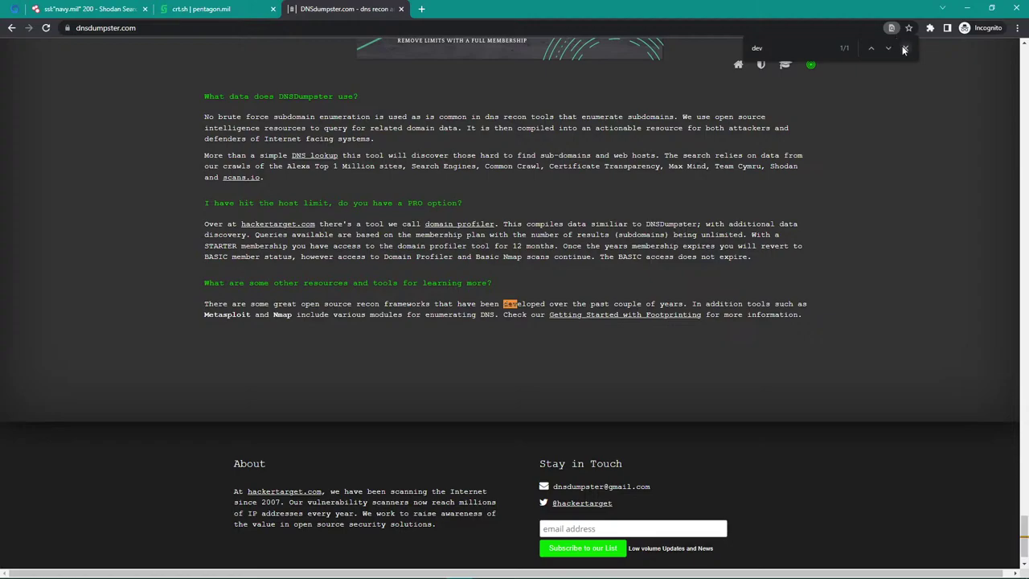
{"action": "key", "text": "ctrl+a"}
{"action": "key", "text": "BackSpace"}
{"action": "type", "text": "remote"}
{"action": "key", "text": "BackSpace"}
{"action": "key", "text": "BackSpace"}
{"action": "key", "text": "BackSpace"}
{"action": "key", "text": "BackSpace"}
{"action": "key", "text": "BackSpace"}
{"action": "key", "text": "BackSpace"}
{"action": "type", "text": "secret"}
- Copy the host pent-wk5c355u10.pentagon.mil and load it in a new tab
{"action": "scroll", "coordinate": [401, 313], "scroll_direction": "up", "scroll_amount": 10}
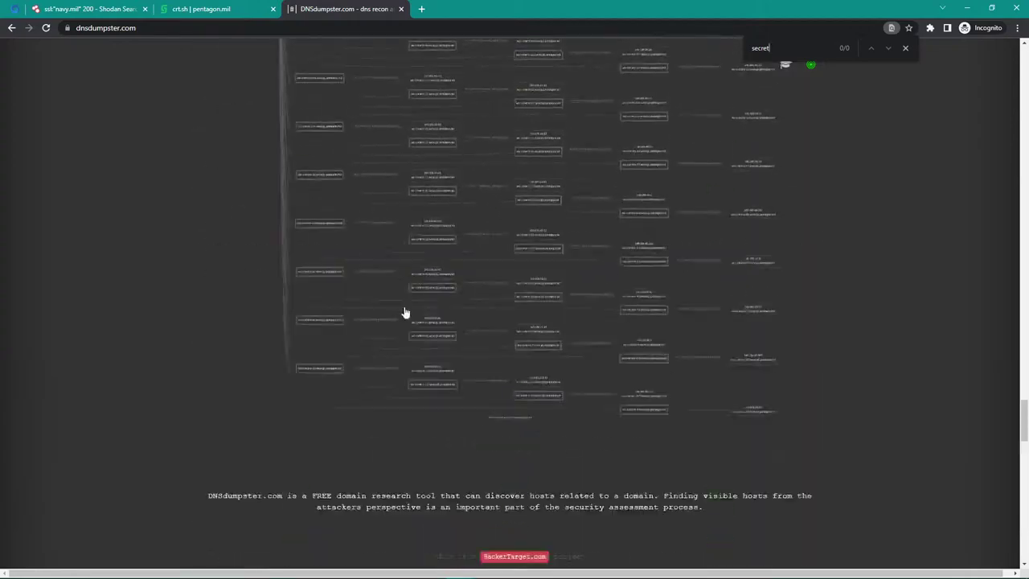
{"action": "scroll", "coordinate": [334, 308], "scroll_direction": "up", "scroll_amount": 10}
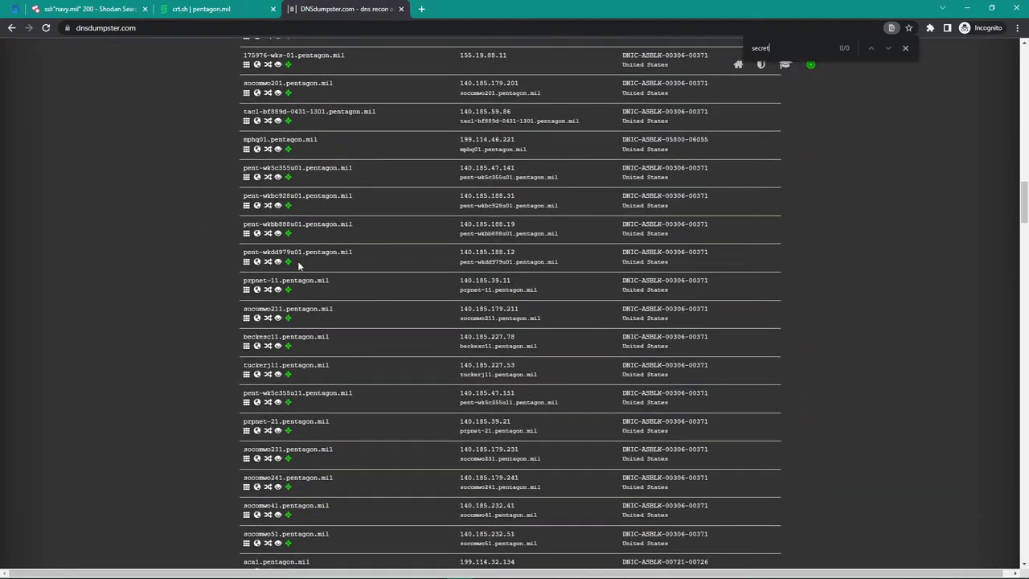
{"action": "scroll", "coordinate": [293, 233], "scroll_direction": "up", "scroll_amount": 2}
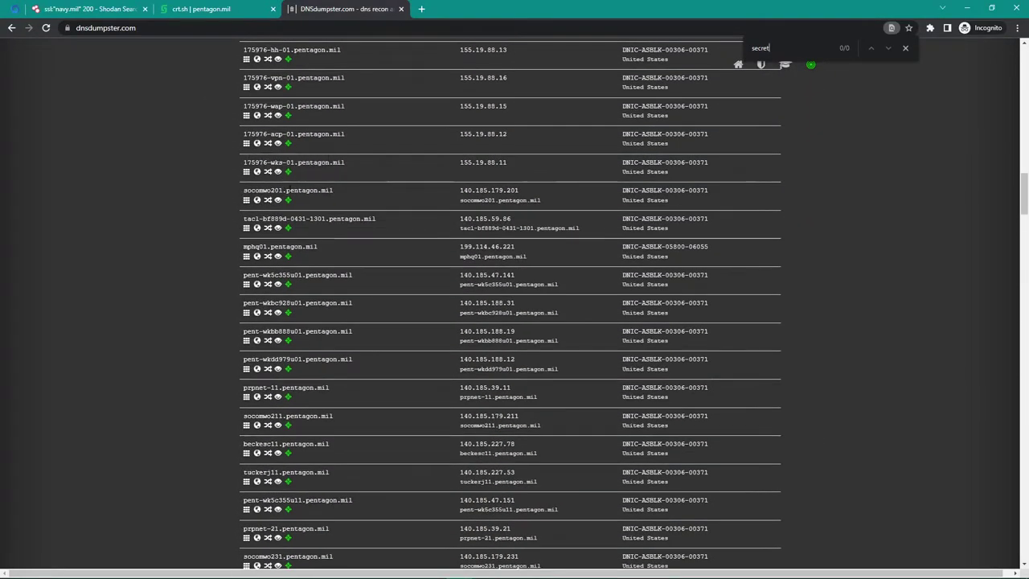
{"action": "scroll", "coordinate": [292, 163], "scroll_direction": "up", "scroll_amount": 10}
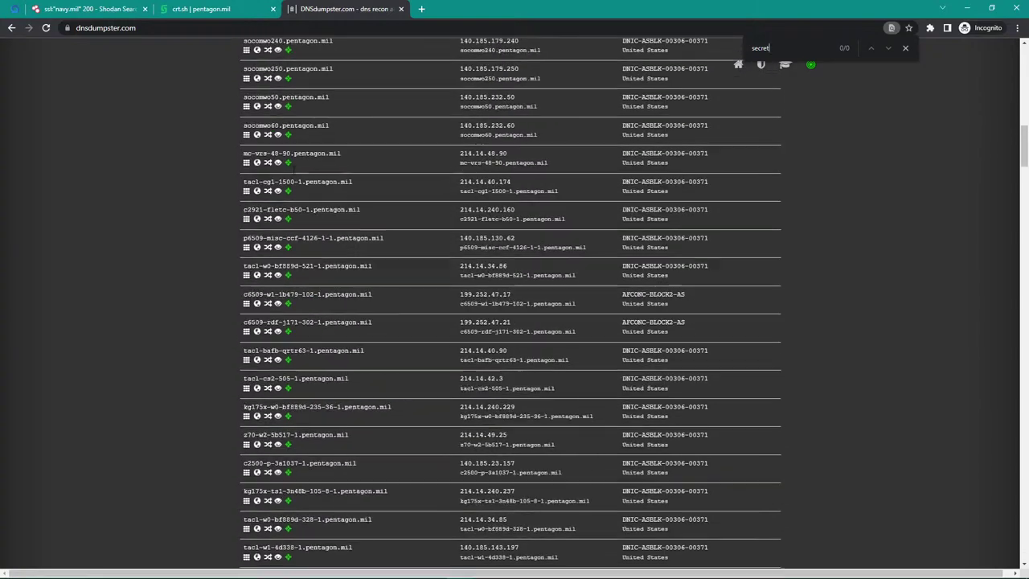
{"action": "scroll", "coordinate": [292, 172], "scroll_direction": "up", "scroll_amount": 6}
{"action": "scroll", "coordinate": [333, 274], "scroll_direction": "down", "scroll_amount": 1}
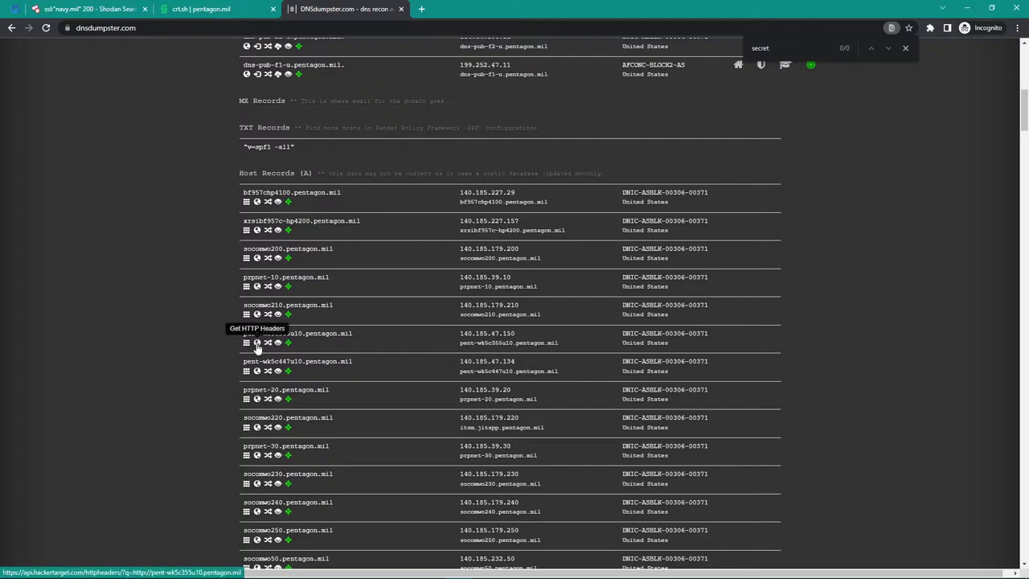
{"action": "left_click_drag", "start_coordinate": [243, 333], "coordinate": [355, 334]}
{"action": "key", "text": "ctrl+c"}
{"action": "left_click", "coordinate": [421, 9]}
{"action": "key", "text": "ctrl+v"}
{"action": "key", "text": "Return"}
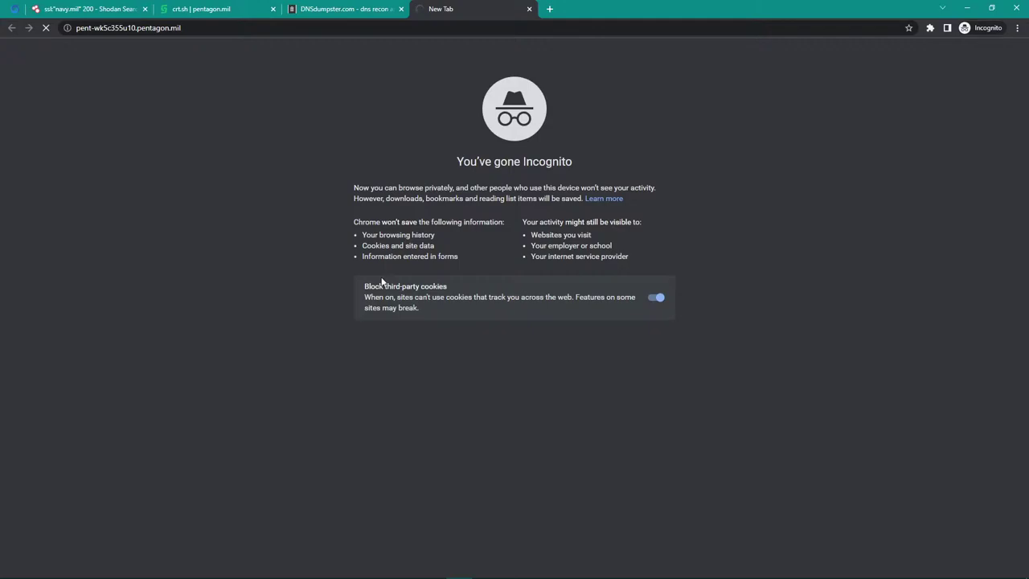
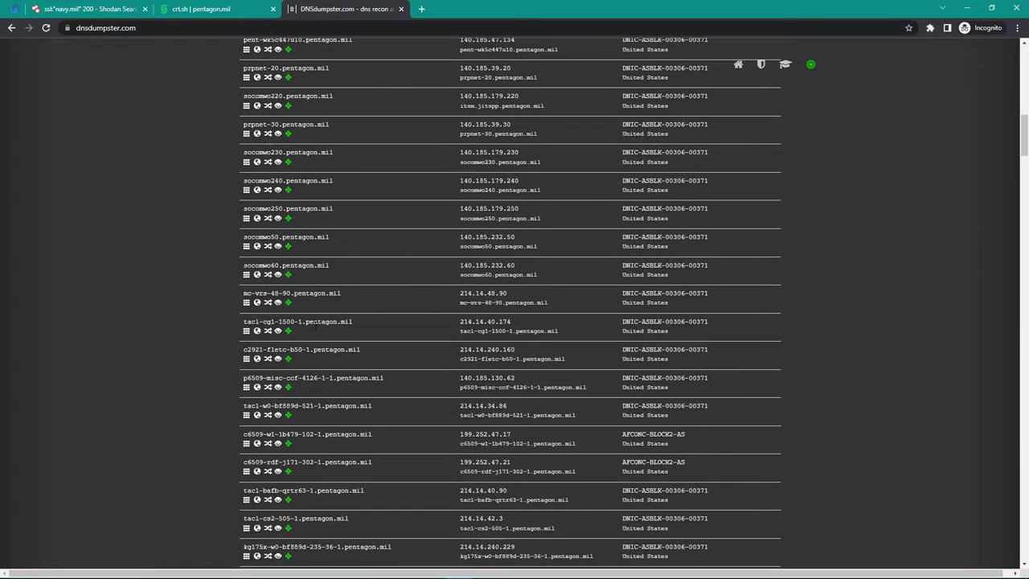
{"action": "scroll", "coordinate": [316, 325], "scroll_direction": "down", "scroll_amount": 1}
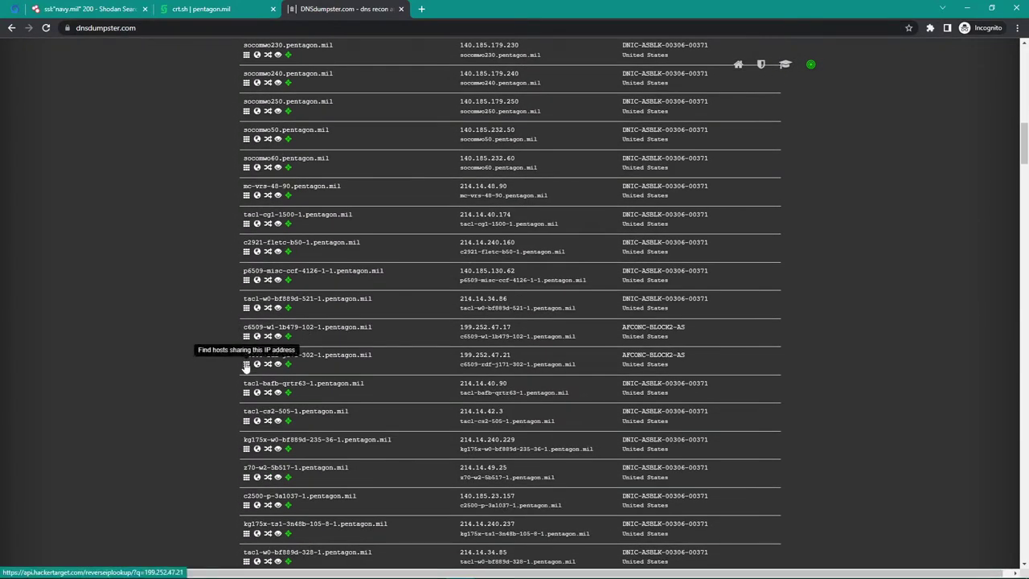
- Fetch the HTTP headers for c6509-rdf-j171-302-1.pentagon.mil from the Host Records list
{"action": "left_click", "coordinate": [262, 364]}
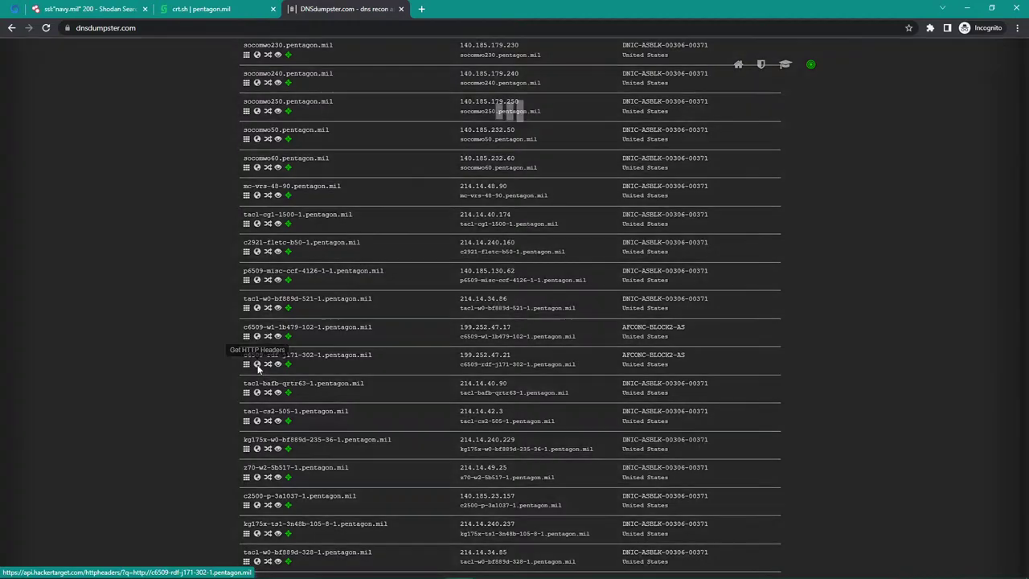
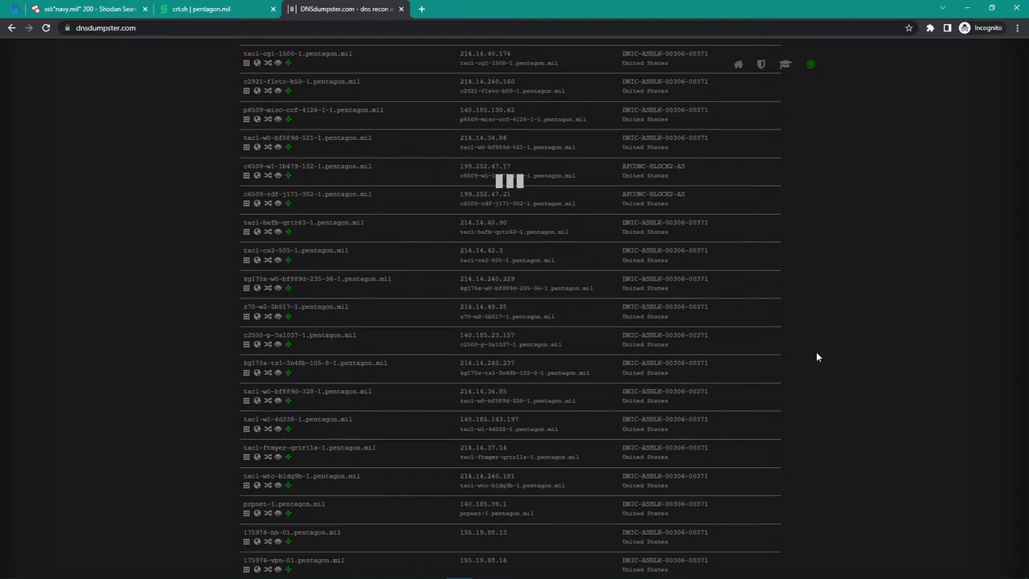
- Scroll down the DNSdumpster host records to see more pentagon.mil subdomains, IPs and network blocks
{"action": "scroll", "coordinate": [500, 341], "scroll_direction": "down", "scroll_amount": 5}
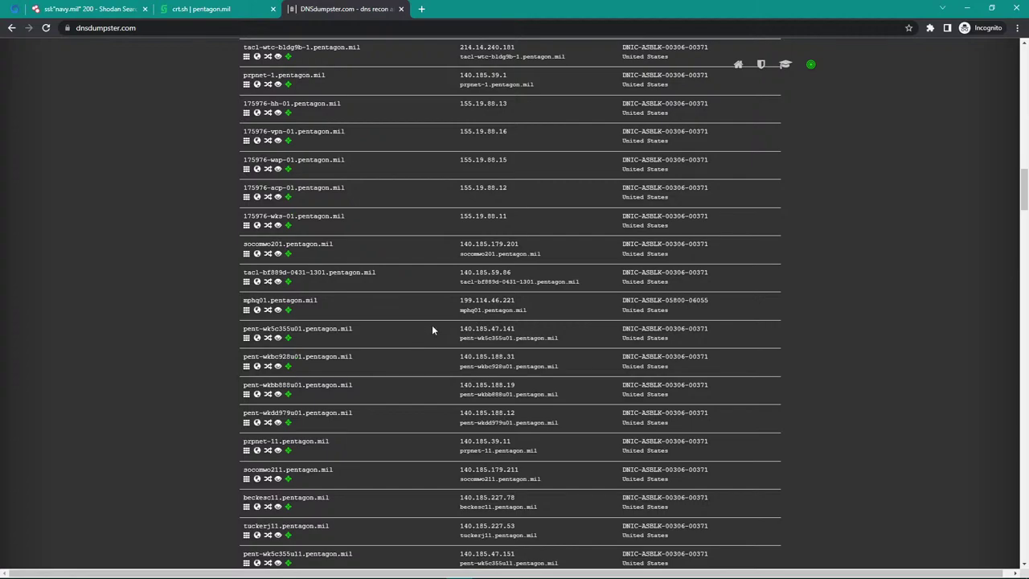
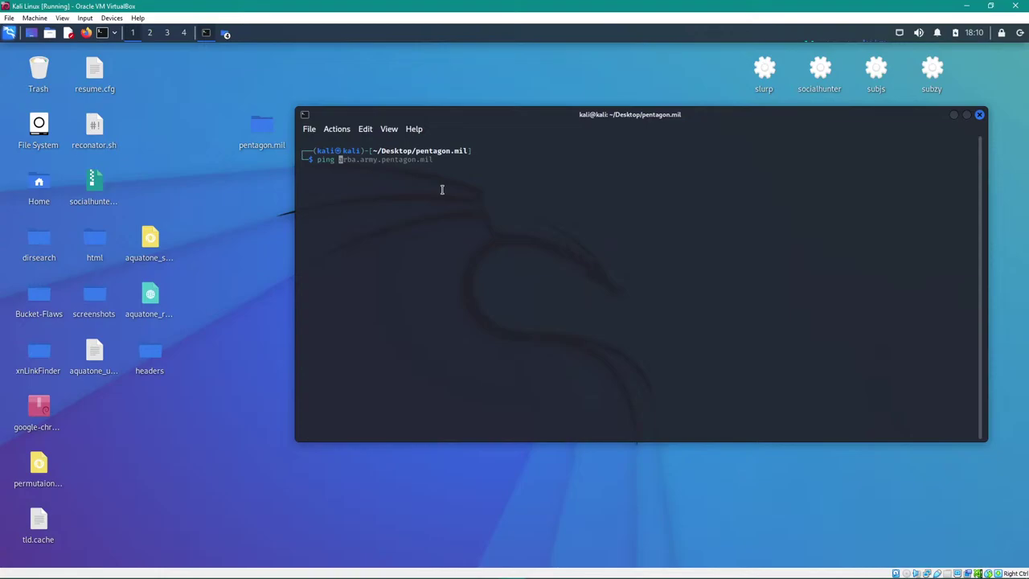
- Paste 155.19.88.11 after 'ping' and run the ping from ~/Desktop/pentagon.mil
{"action": "type", "text": "155.19.88.11"}
{"action": "key", "text": "Return"}
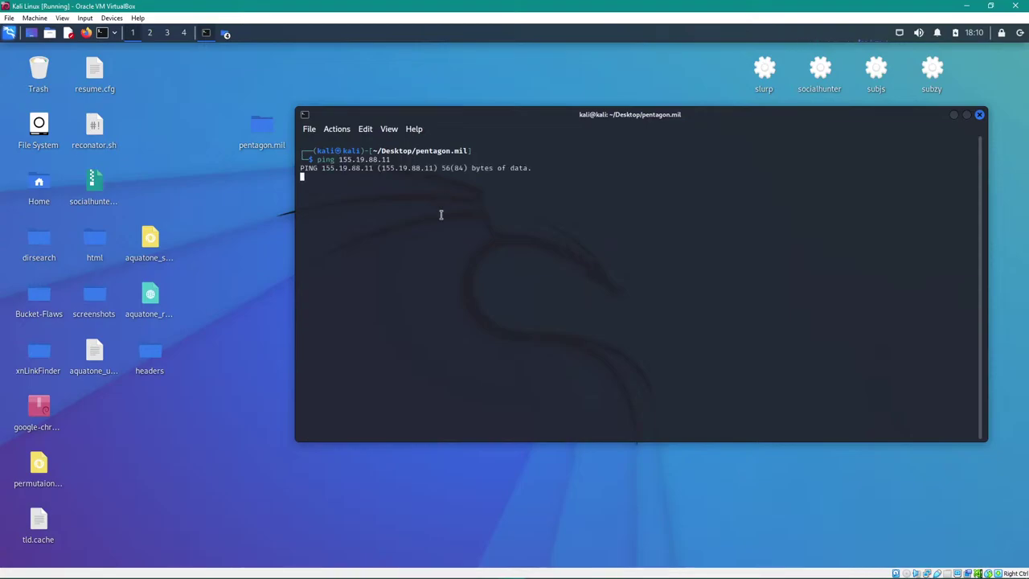
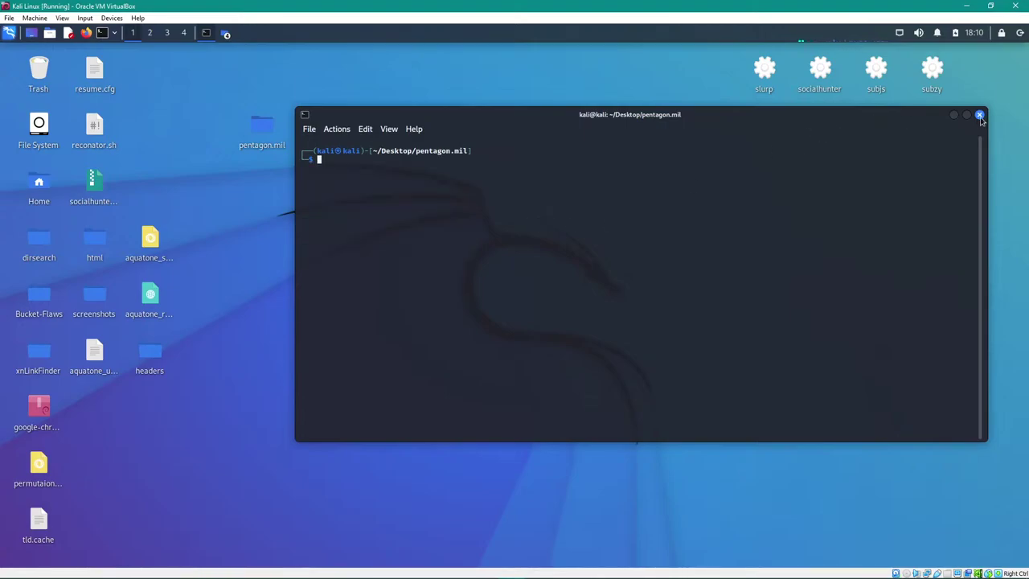
- Close the terminal and check line 14 (S3 Buckets > Slurp > Bucket Flaws) in Recon Roadmap.txt in Sublime Text
{"action": "left_click", "coordinate": [979, 115]}
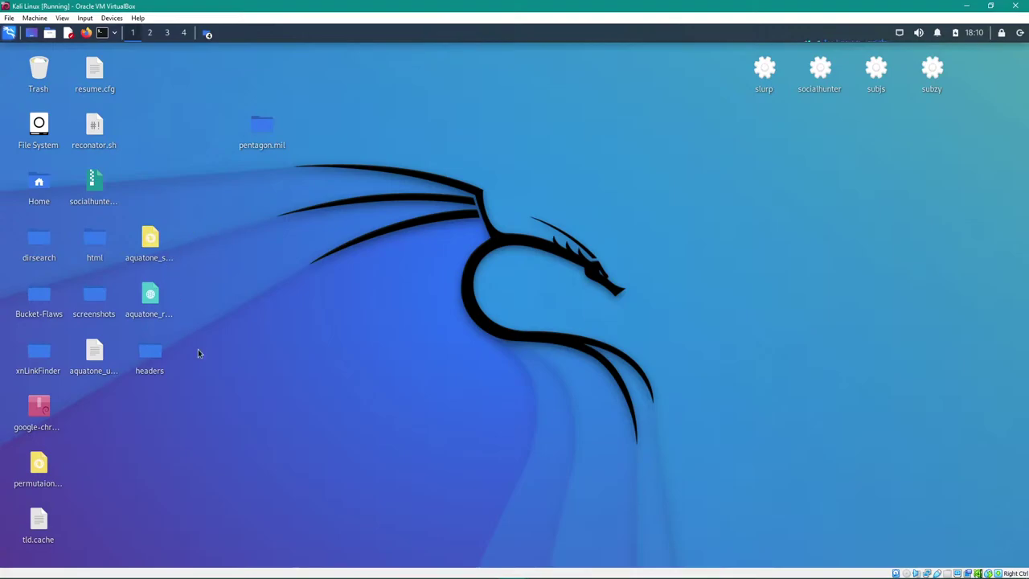
{"action": "mouse_move", "coordinate": [446, 574]}
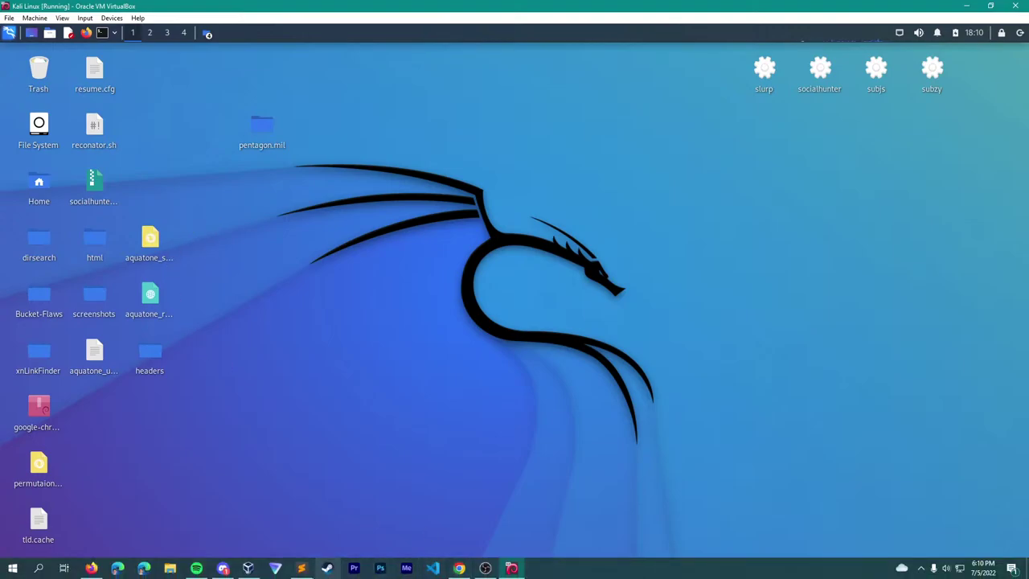
{"action": "left_click", "coordinate": [301, 568]}
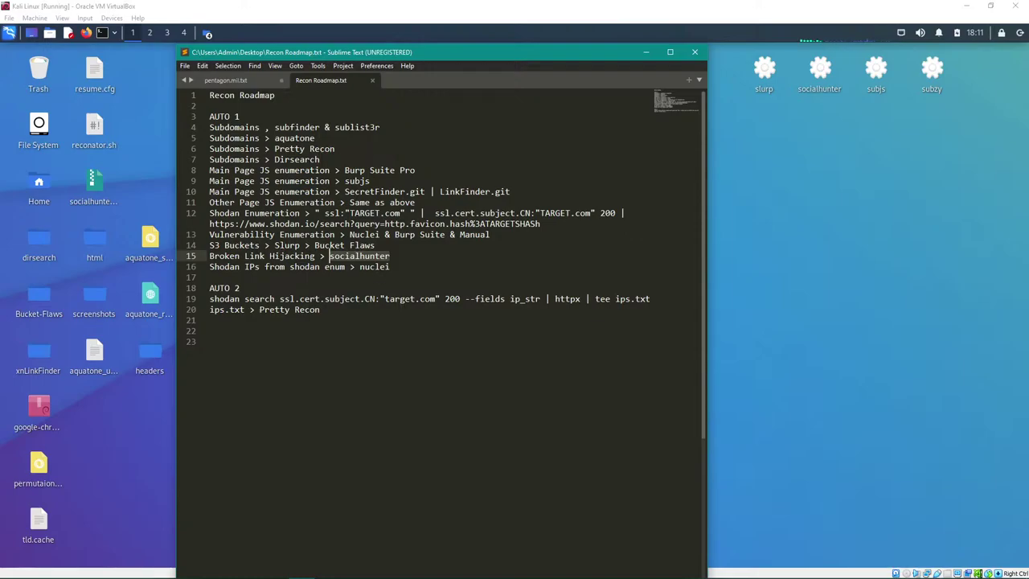
{"action": "left_click", "coordinate": [297, 245]}
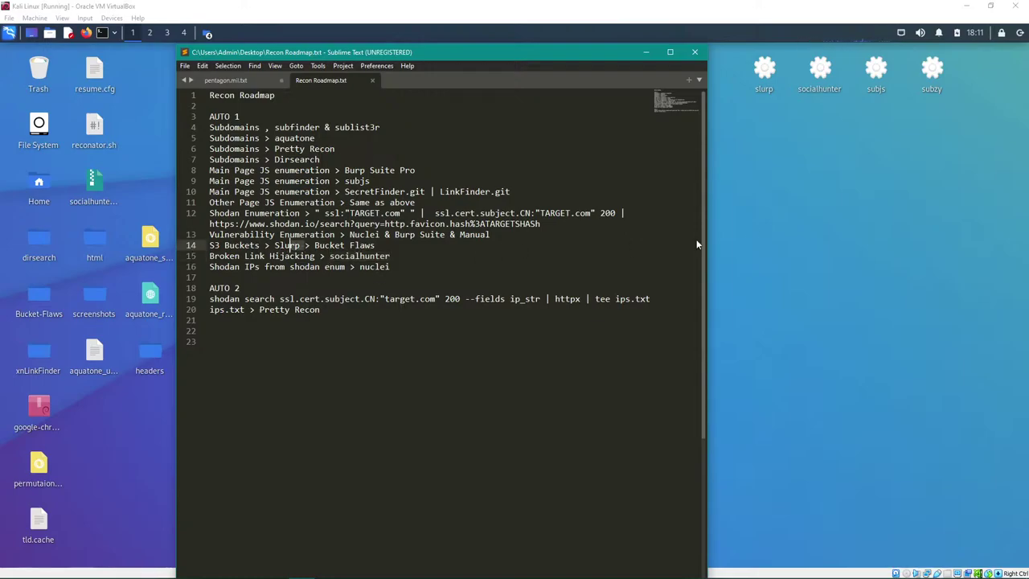
- Open the Desktop's Bucket-Flaws folder in Thunar to see bucketflaws.sh, s3buckets, sensitive.txt and images
{"action": "left_click", "coordinate": [33, 298]}
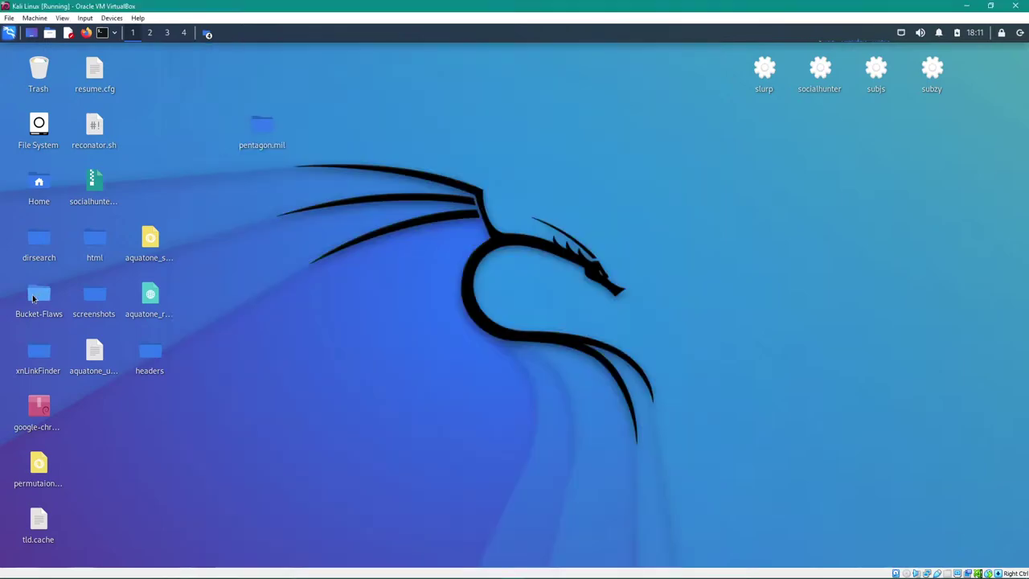
{"action": "double_click", "coordinate": [33, 298]}
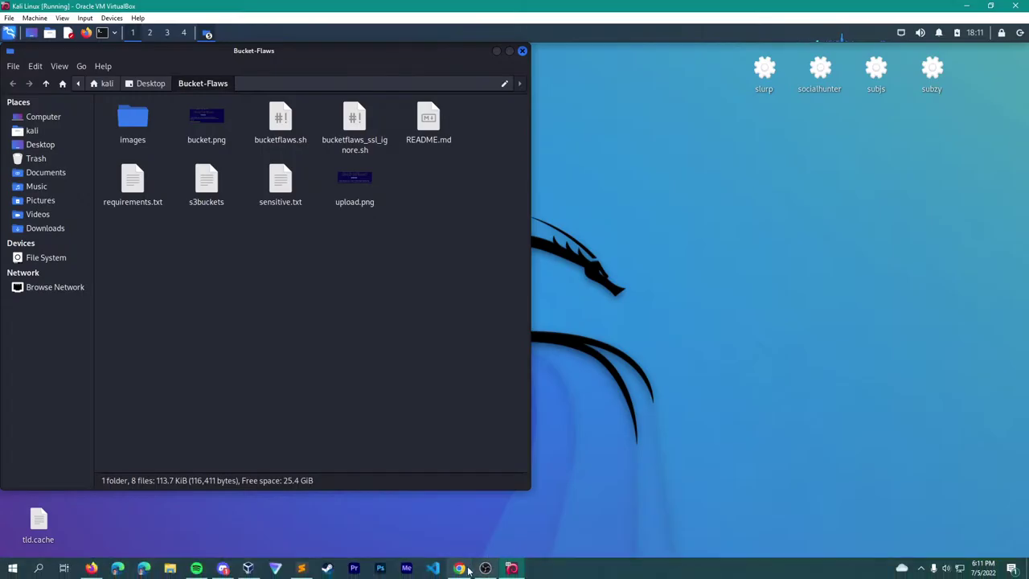
{"action": "left_click", "coordinate": [459, 567]}
- Search the web for 'bucket flaws' in a new tab and open the Bucket-Flaws GitHub repository
{"action": "key", "text": "ctrl+t"}
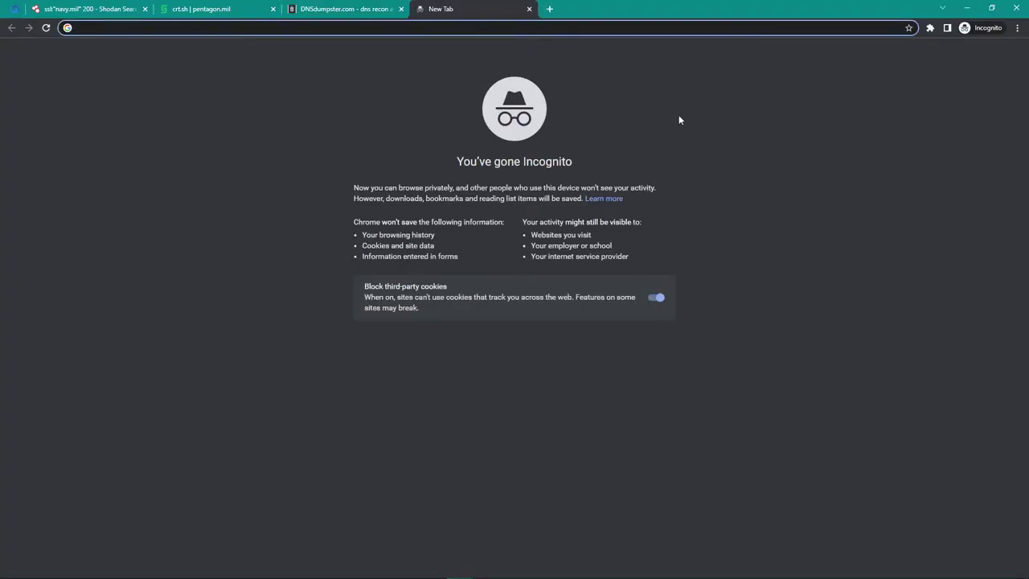
{"action": "type", "text": "bucket "}
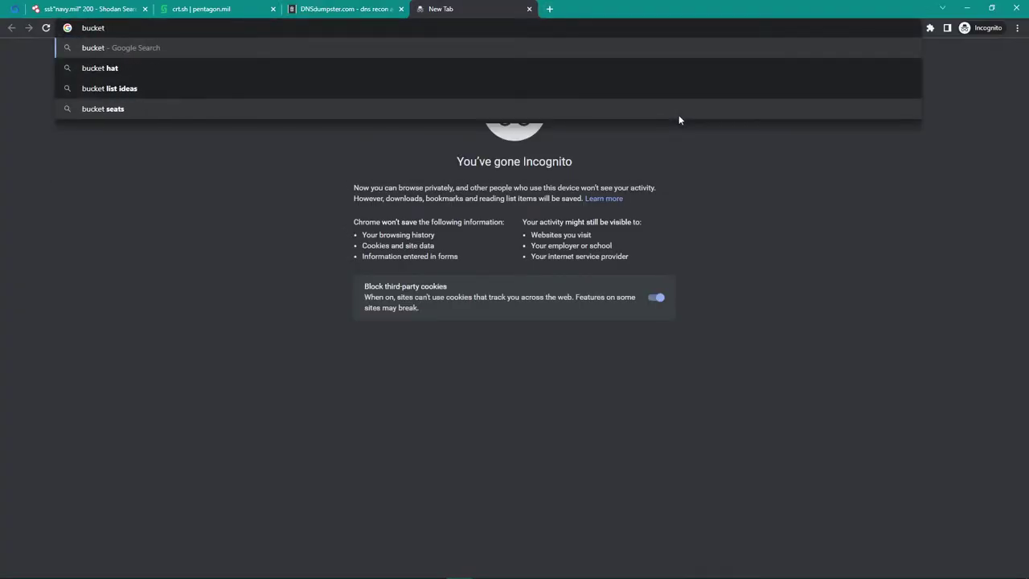
{"action": "type", "text": "flaws"}
{"action": "key", "text": "Return"}
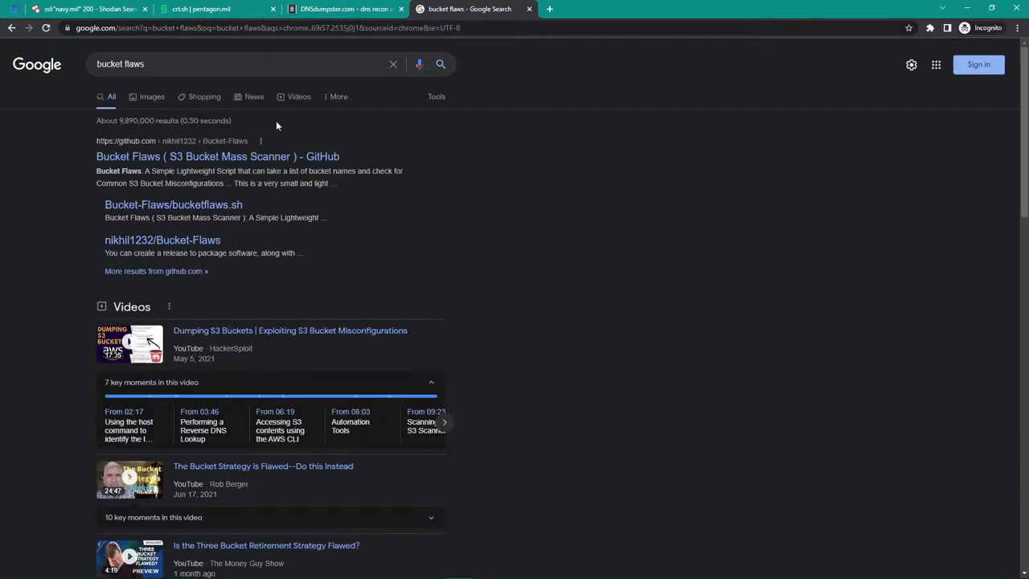
{"action": "left_click", "coordinate": [252, 157]}
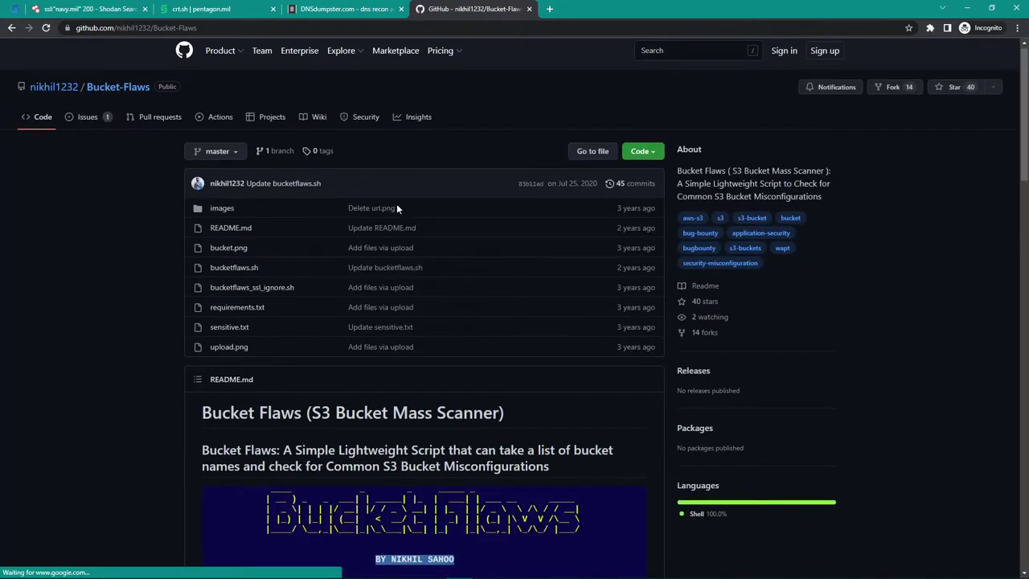
- Scroll through the README's misconfiguration checks, usage flags, example output and walkthrough
{"action": "scroll", "coordinate": [397, 203], "scroll_direction": "down", "scroll_amount": 9}
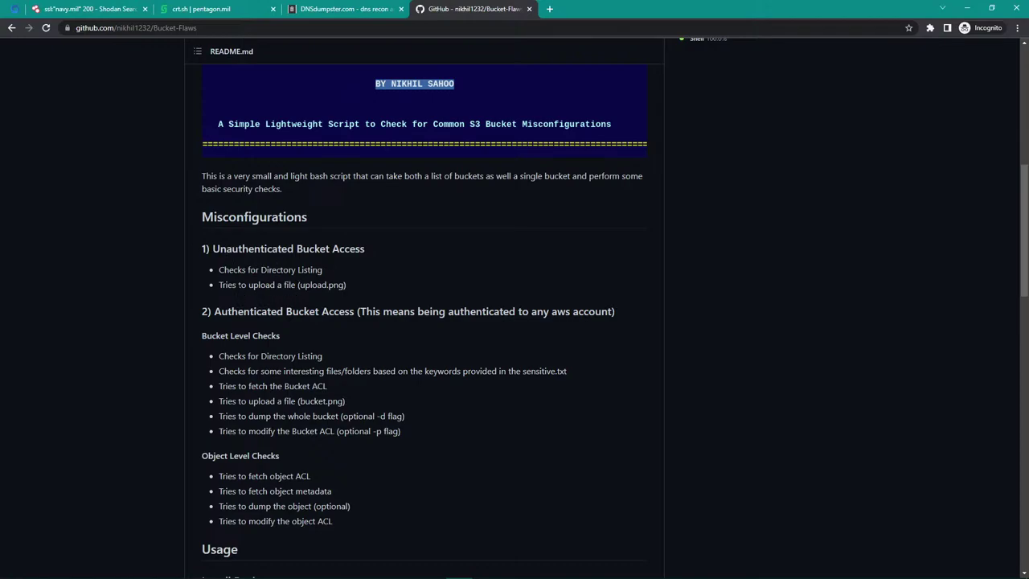
{"action": "scroll", "coordinate": [271, 345], "scroll_direction": "down", "scroll_amount": 1}
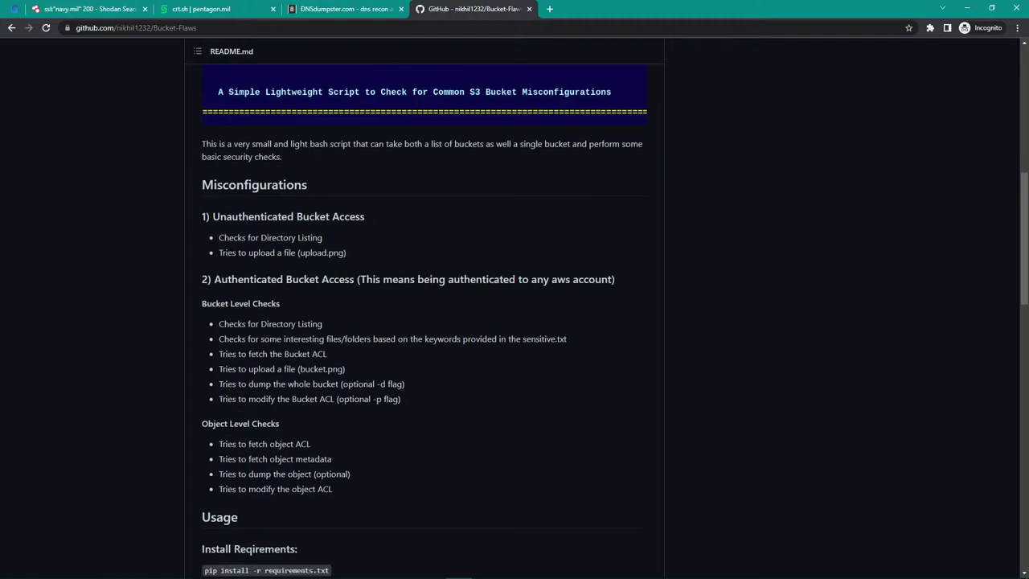
{"action": "scroll", "coordinate": [450, 253], "scroll_direction": "down", "scroll_amount": 1}
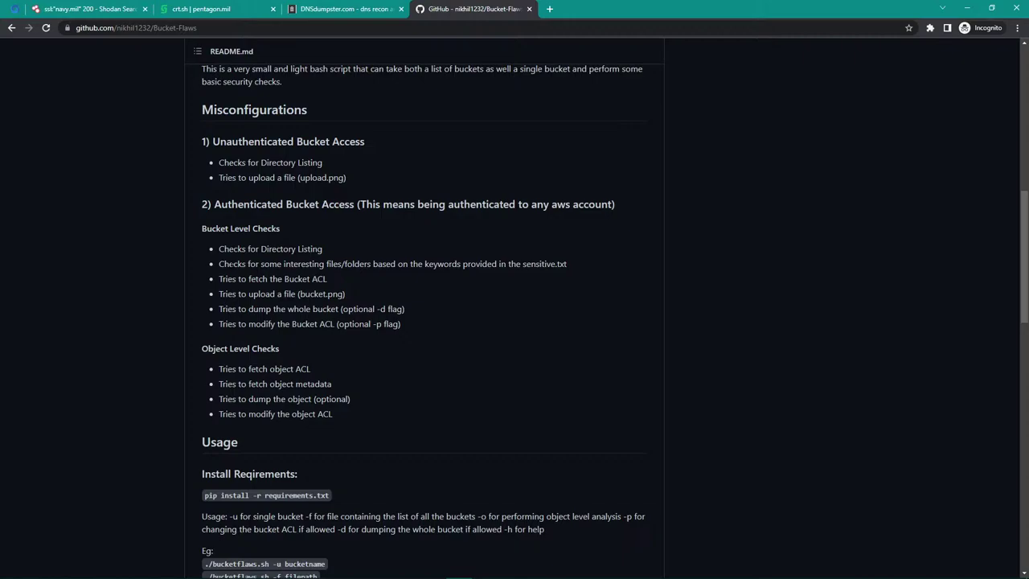
{"action": "scroll", "coordinate": [397, 315], "scroll_direction": "down", "scroll_amount": 1}
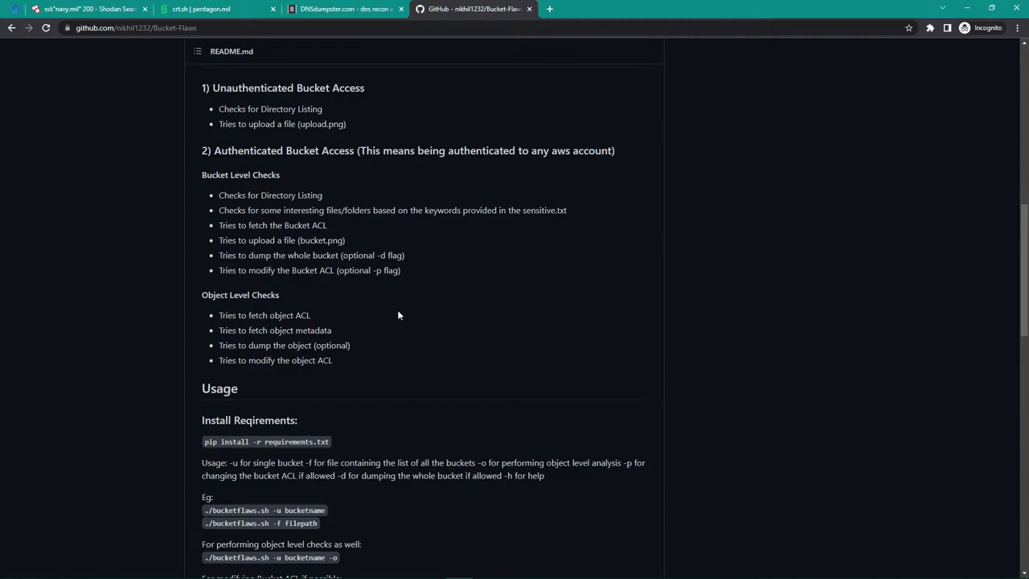
{"action": "scroll", "coordinate": [397, 315], "scroll_direction": "down", "scroll_amount": 6}
{"action": "scroll", "coordinate": [374, 341], "scroll_direction": "down", "scroll_amount": 4}
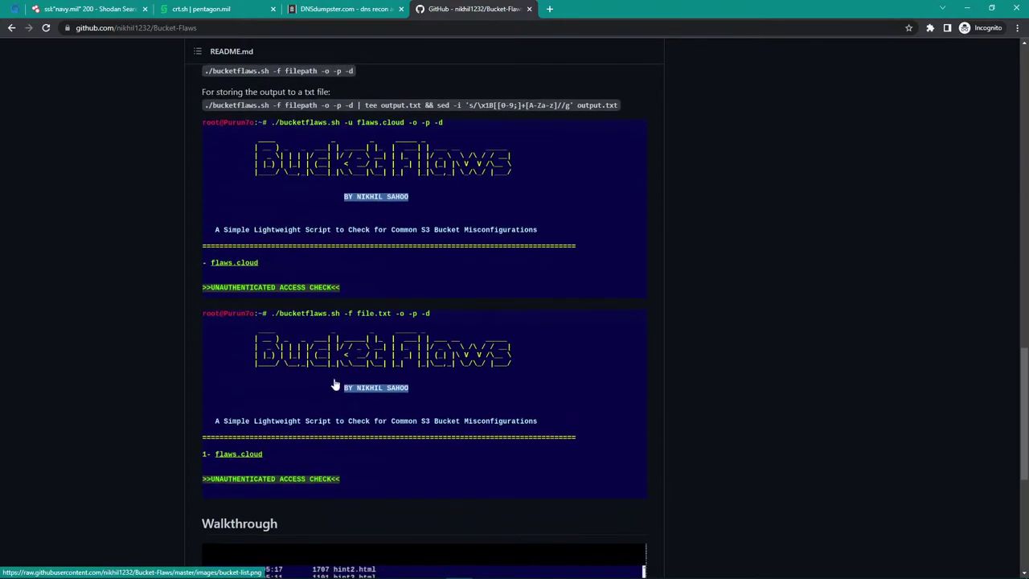
{"action": "scroll", "coordinate": [294, 356], "scroll_direction": "down", "scroll_amount": 2}
{"action": "scroll", "coordinate": [359, 366], "scroll_direction": "down", "scroll_amount": 3}
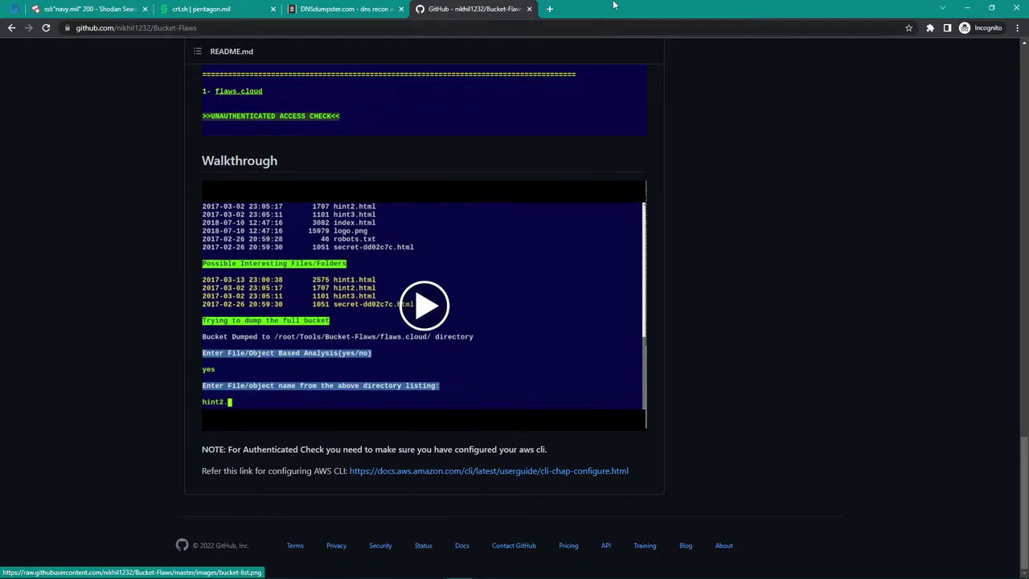
{"action": "scroll", "coordinate": [456, 107], "scroll_direction": "up", "scroll_amount": 2}
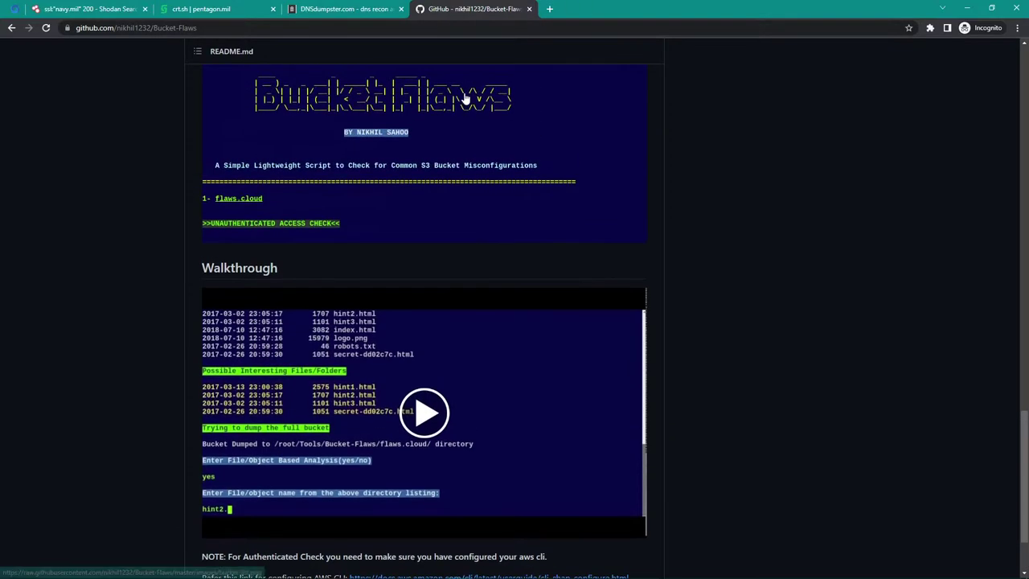
{"action": "mouse_move", "coordinate": [480, 569]}
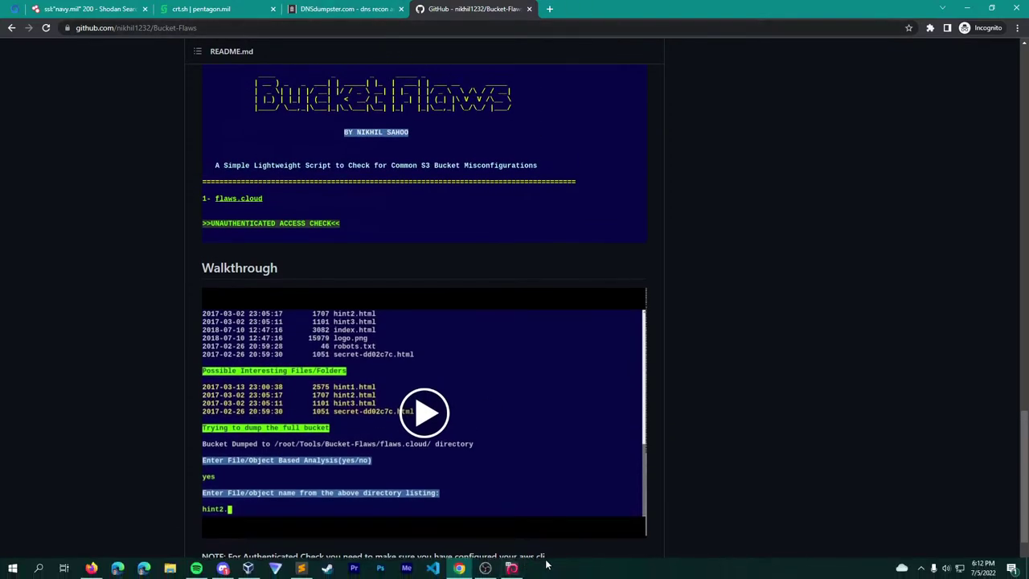
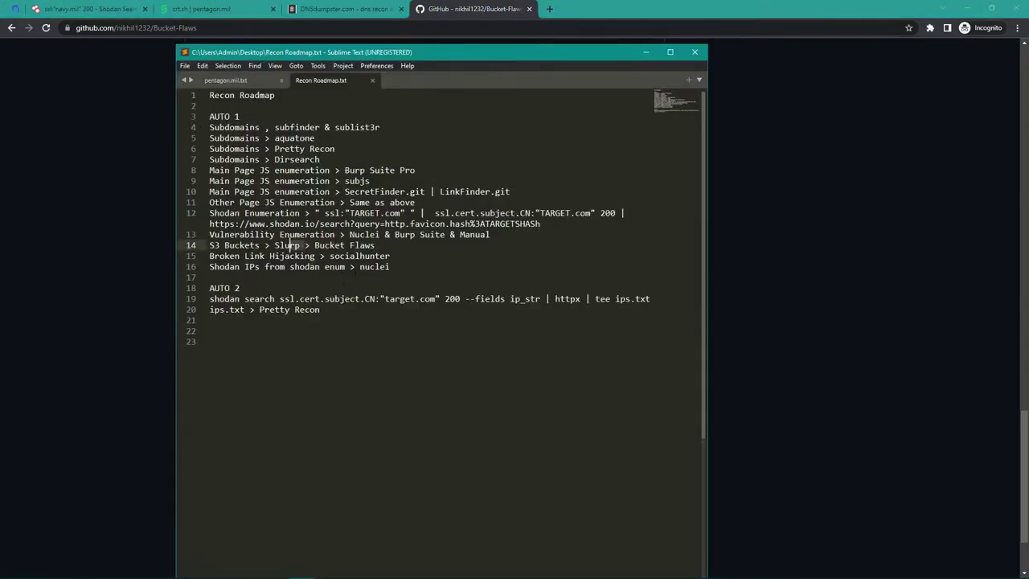
- Review the AUTO 1 steps on lines 3–16 of Recon Roadmap.txt, then scroll down toward AUTO 2
{"action": "left_click_drag", "start_coordinate": [394, 266], "coordinate": [194, 122]}
{"action": "left_click", "coordinate": [438, 246]}
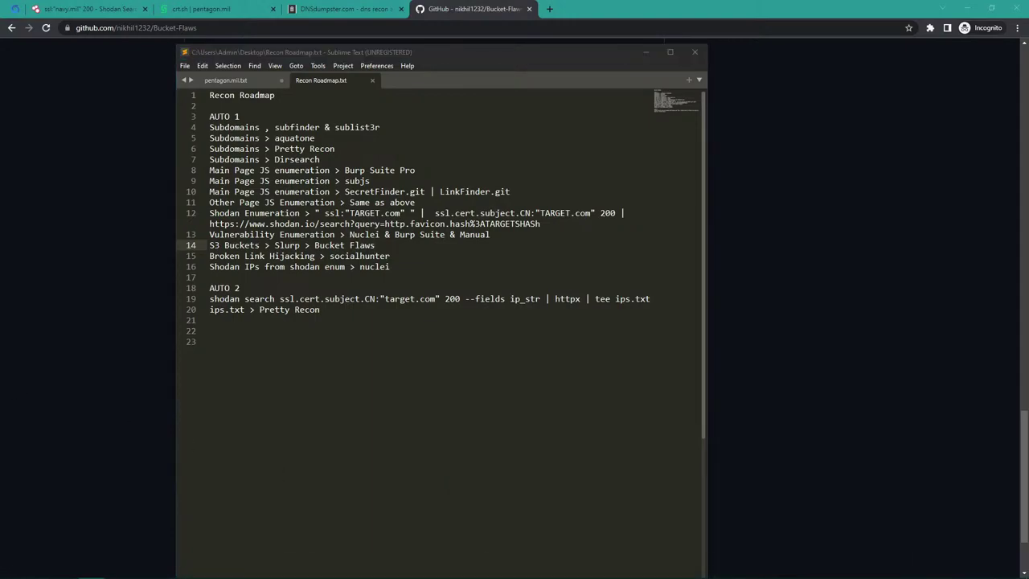
{"action": "scroll", "coordinate": [450, 283], "scroll_direction": "down", "scroll_amount": 2}
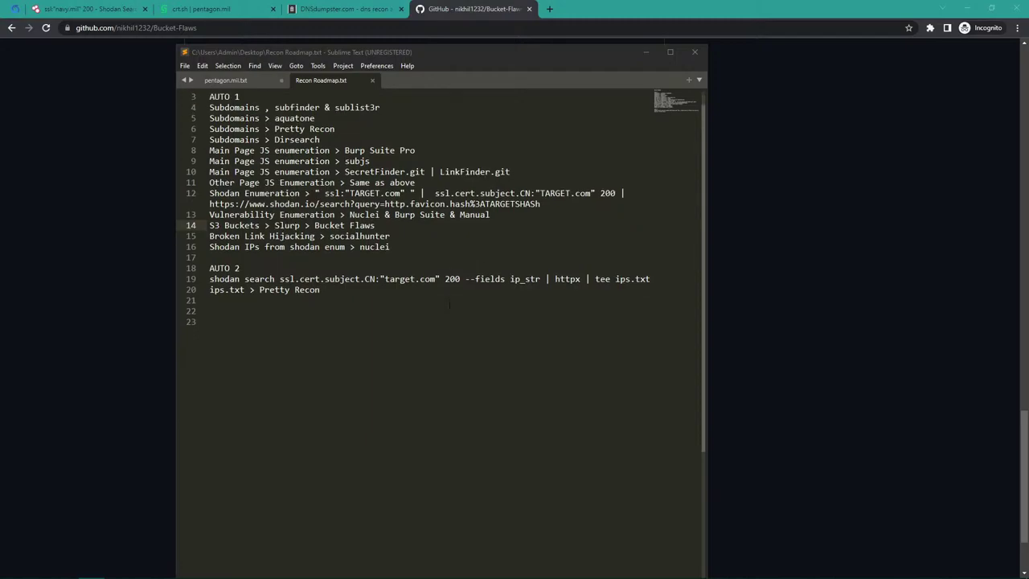
- In the Kali VM, replace the Bucket-Flaws window with the pentagon.mil folder, placed to the right
{"action": "left_click", "coordinate": [512, 568]}
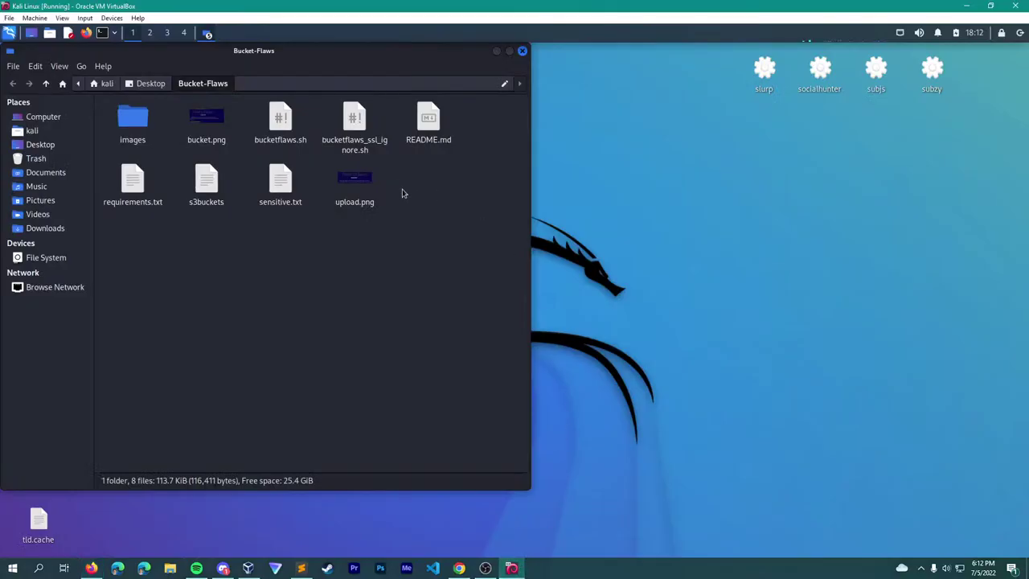
{"action": "left_click", "coordinate": [522, 50]}
{"action": "left_click_drag", "start_coordinate": [262, 125], "coordinate": [484, 124]}
{"action": "double_click", "coordinate": [483, 122]}
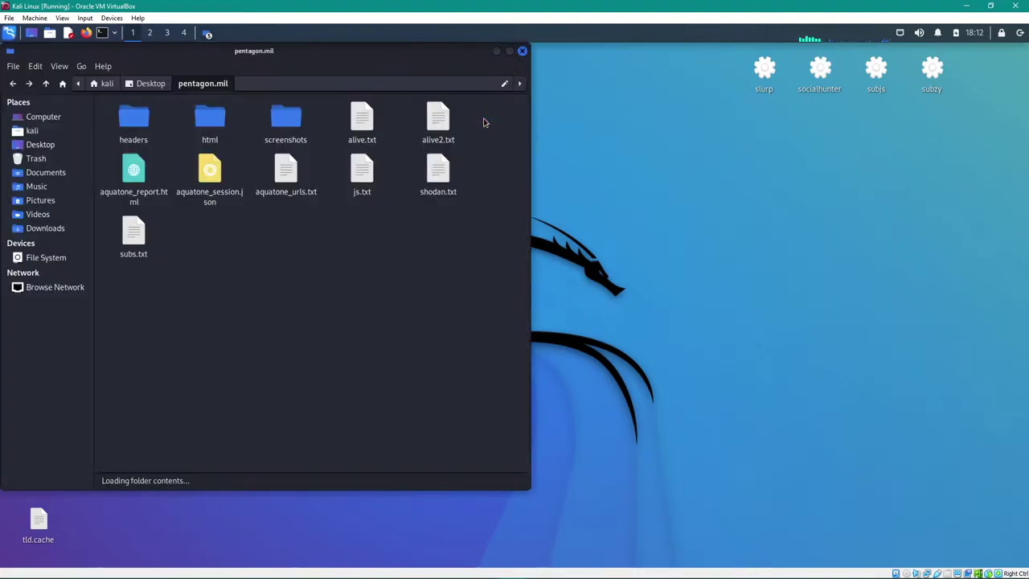
{"action": "left_click_drag", "start_coordinate": [514, 55], "coordinate": [708, 154]}
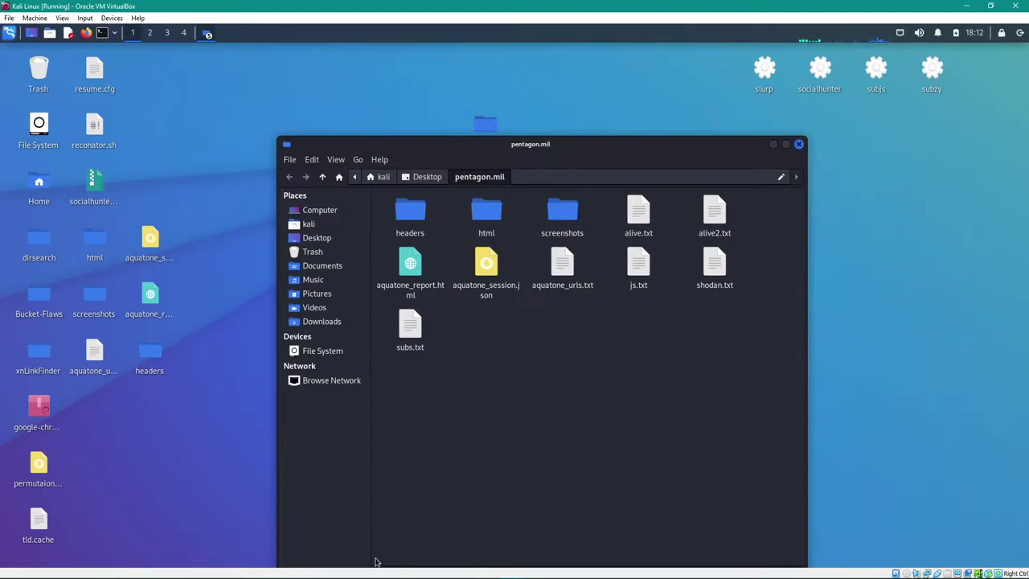
{"action": "mouse_move", "coordinate": [371, 570]}
{"action": "left_click", "coordinate": [302, 569]}
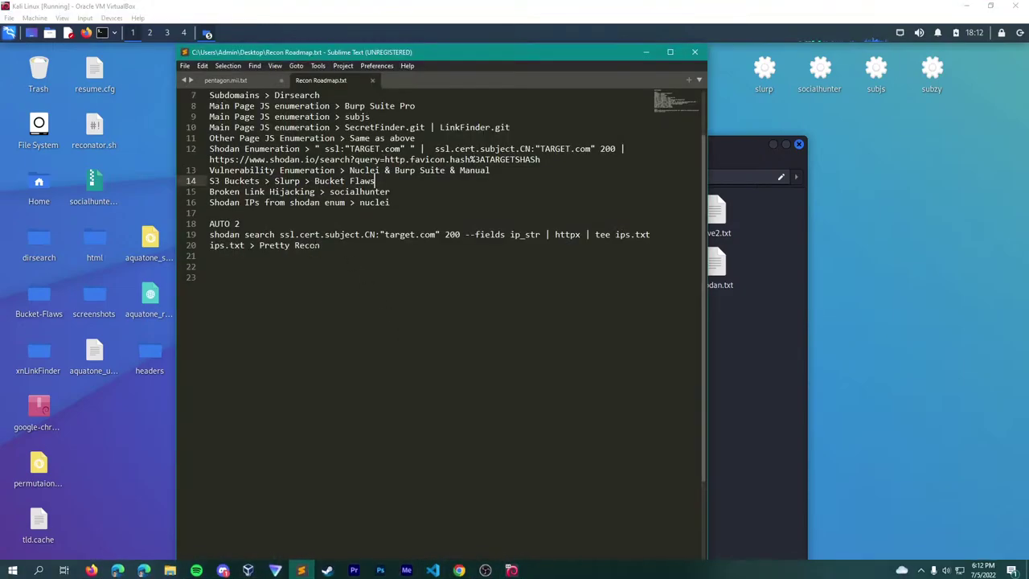
{"action": "scroll", "coordinate": [441, 286], "scroll_direction": "up", "scroll_amount": 2}
{"action": "double_click", "coordinate": [297, 127]}
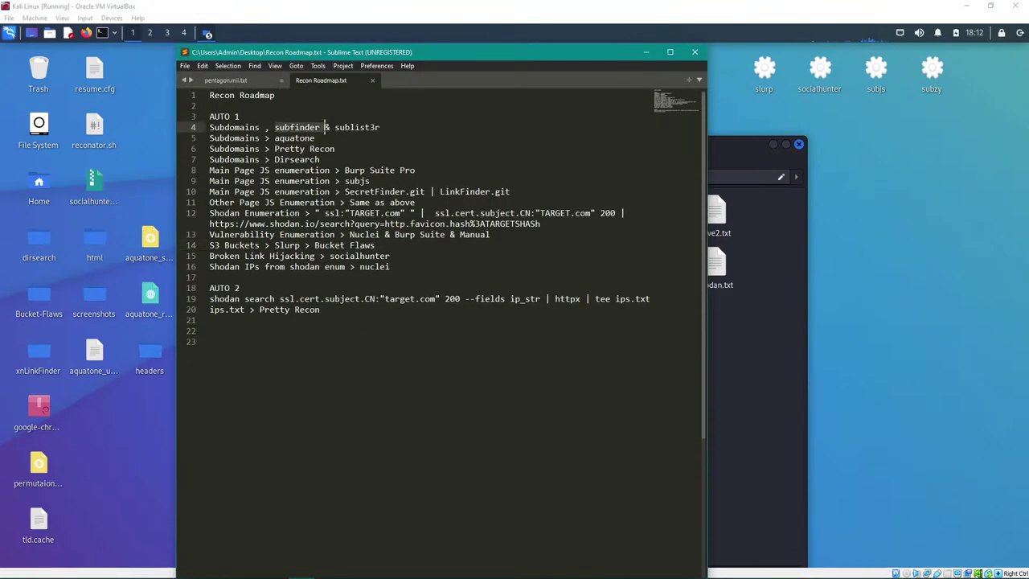
{"action": "left_click_drag", "start_coordinate": [335, 127], "coordinate": [372, 127]}
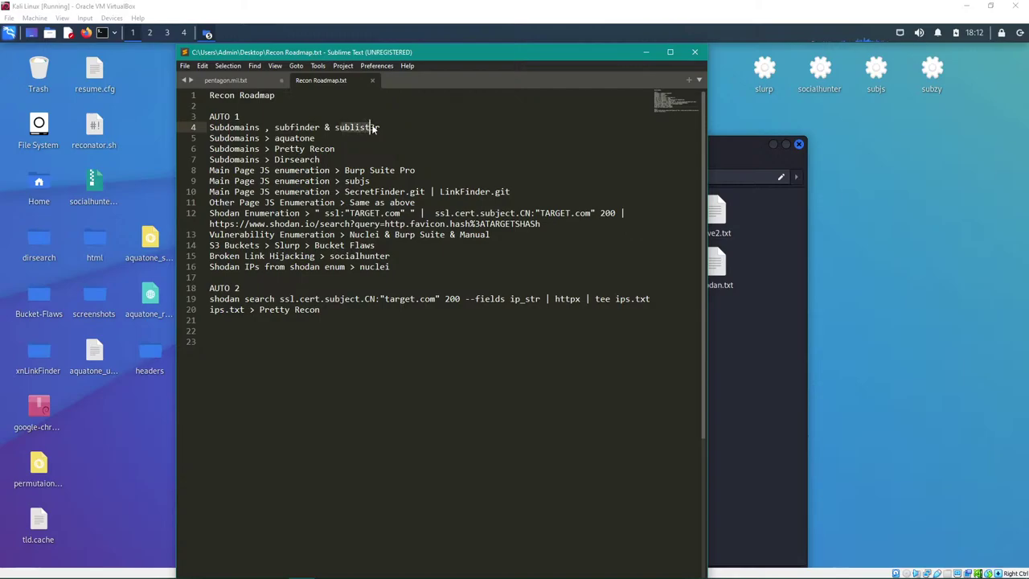
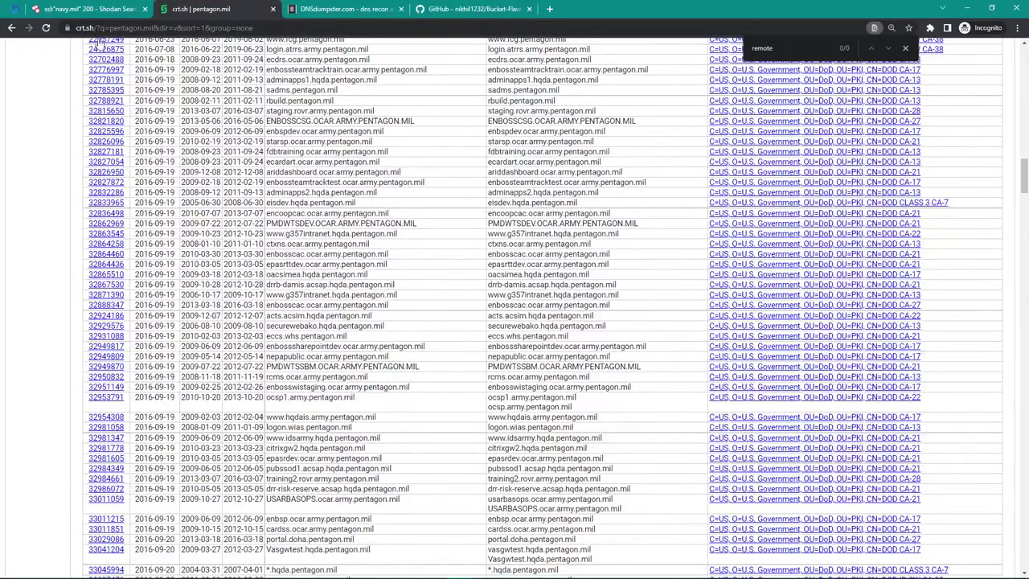
- Go from the DNSdumpster results to the Chaos page listing the U.S. Dept Of Defense program
{"action": "left_click", "coordinate": [321, 8]}
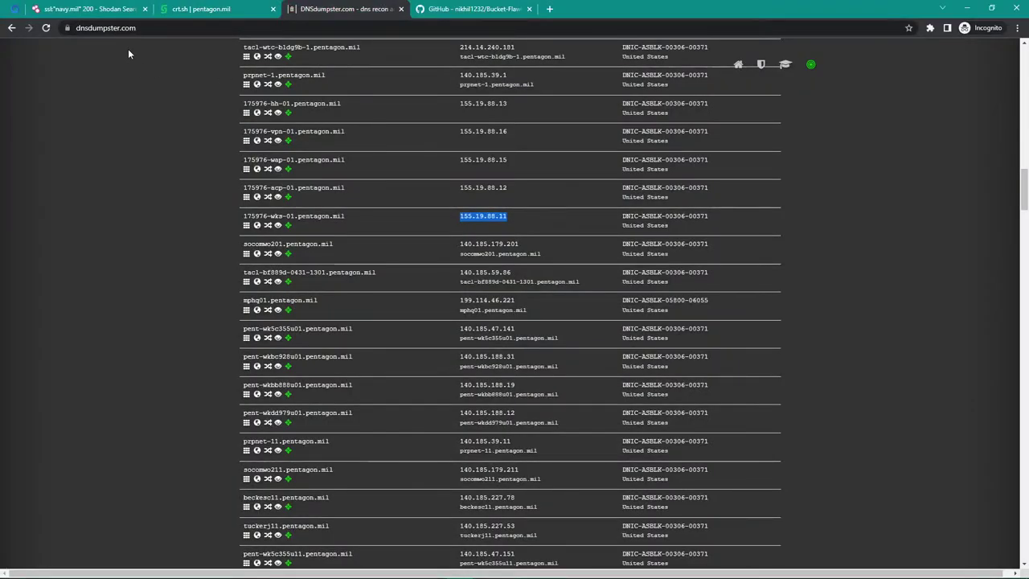
{"action": "key", "text": "ctrl+1"}
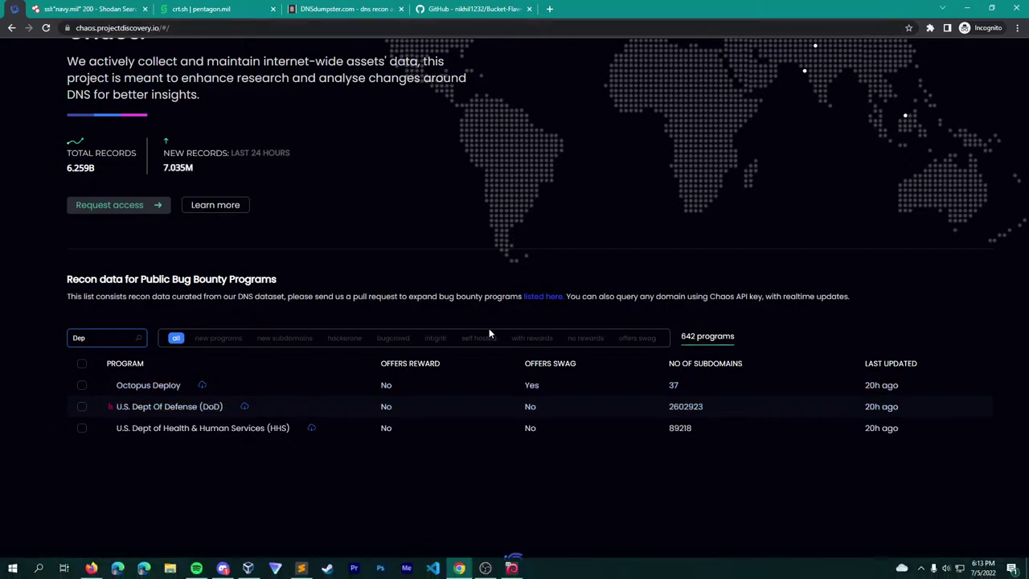
- Open the u.s._dept_of_defense_(dod) folder, sort its .mil files largest first, then close it
{"action": "double_click", "coordinate": [684, 9]}
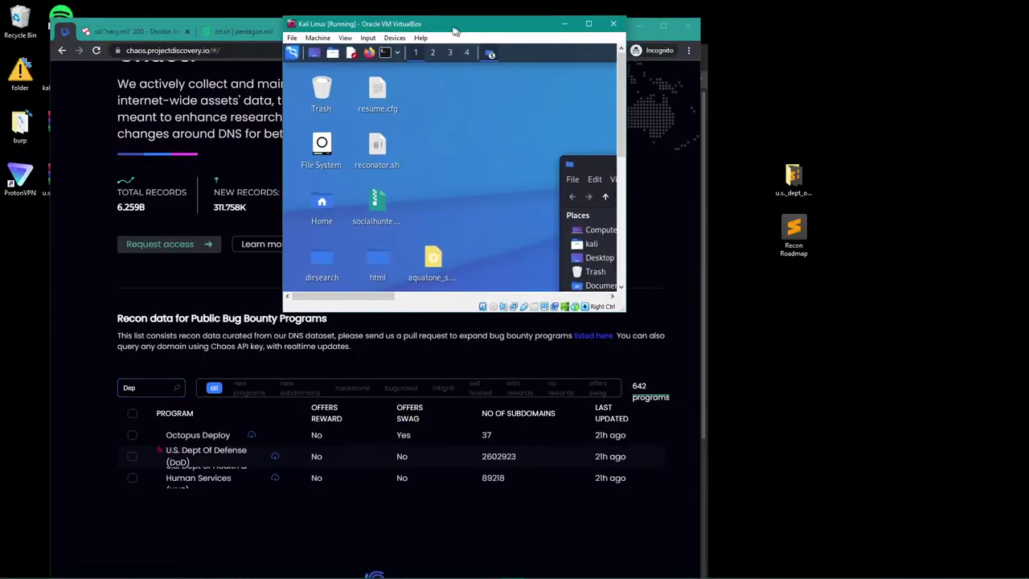
{"action": "double_click", "coordinate": [794, 178]}
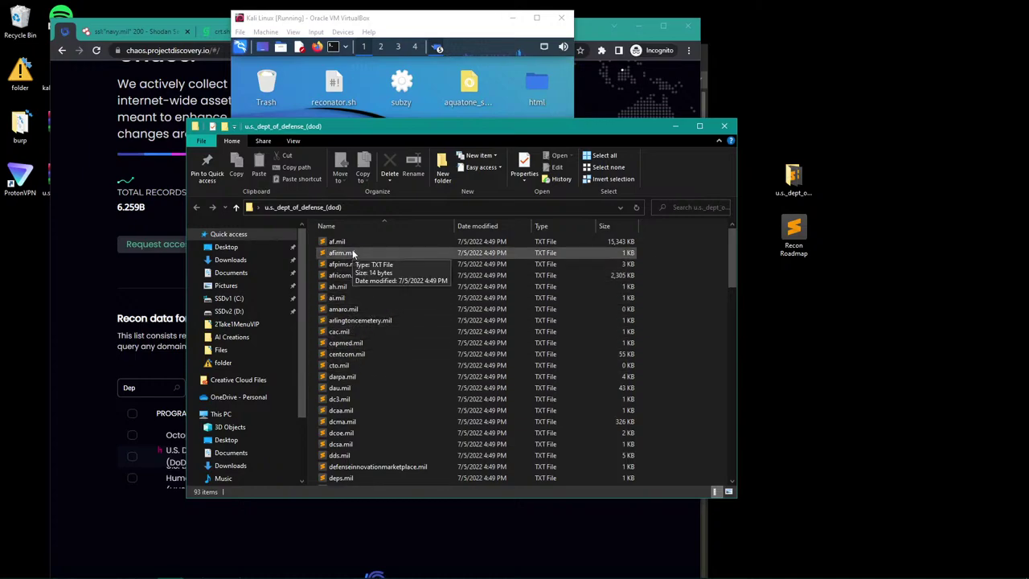
{"action": "left_click", "coordinate": [615, 225]}
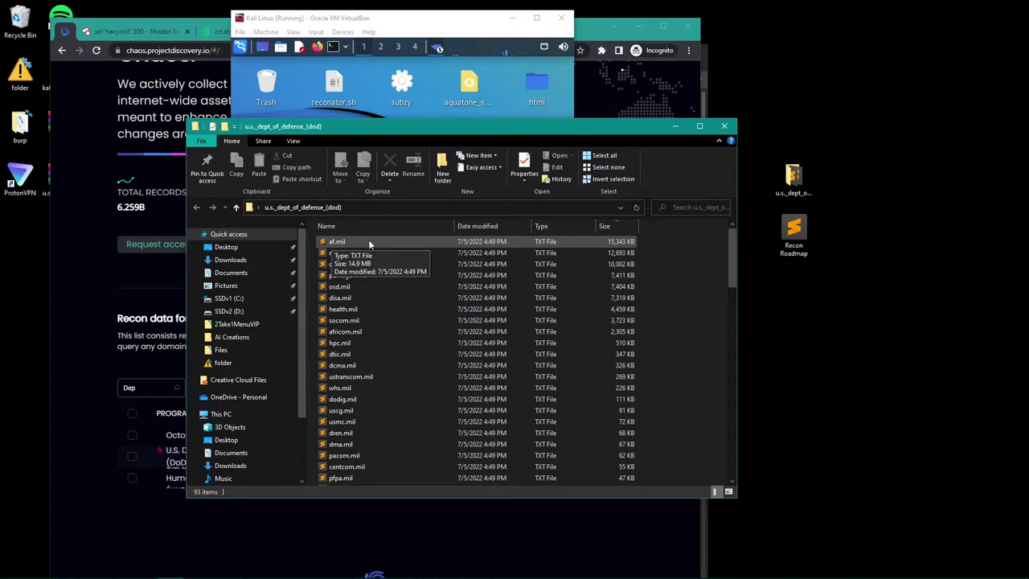
{"action": "left_click", "coordinate": [724, 126]}
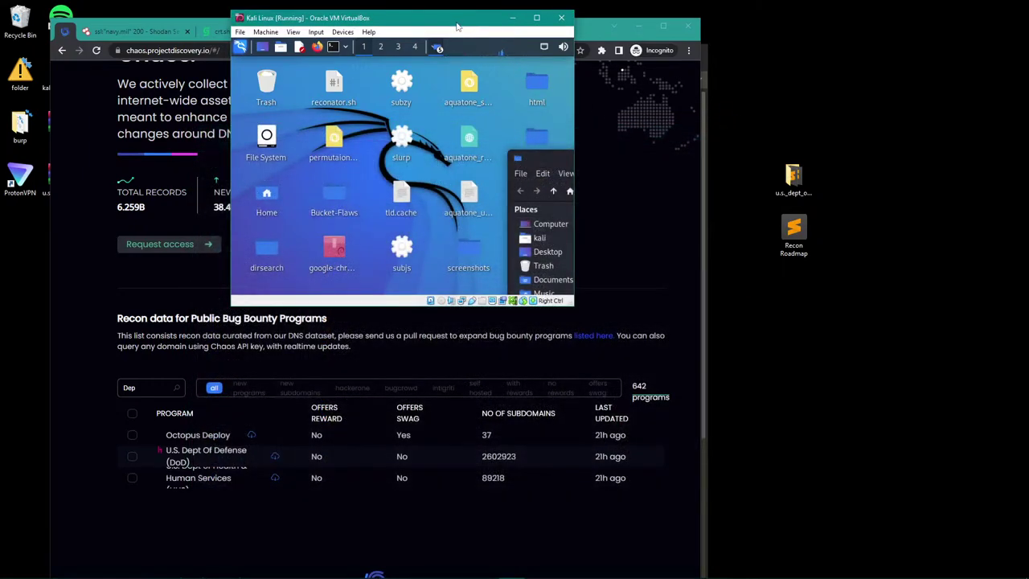
{"action": "left_click_drag", "start_coordinate": [455, 24], "coordinate": [531, 105]}
- Maximize the Kali VM and shrink the pentagon.mil folder window, placing it at the upper right
{"action": "double_click", "coordinate": [531, 105]}
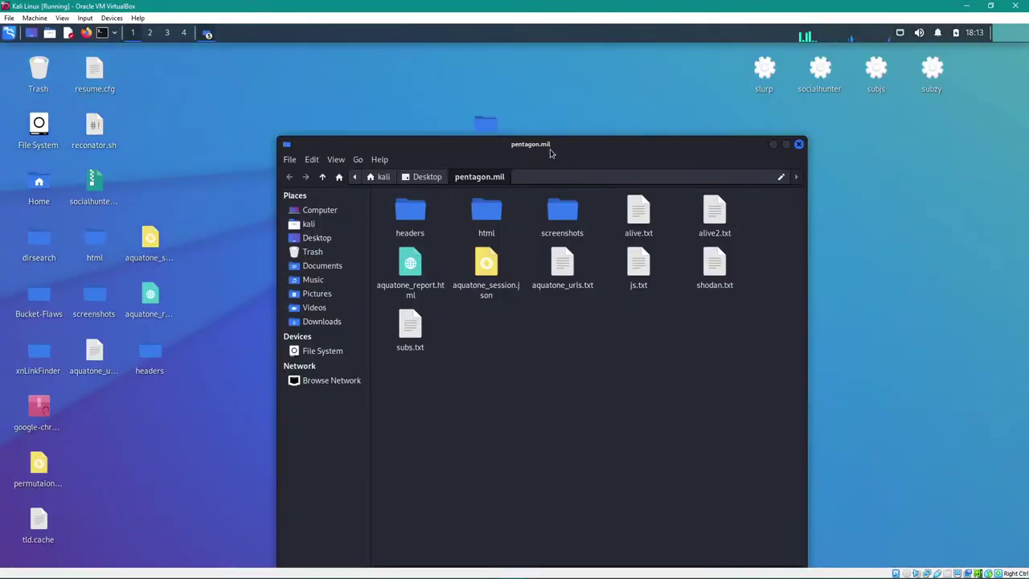
{"action": "left_click_drag", "start_coordinate": [474, 145], "coordinate": [579, 171]}
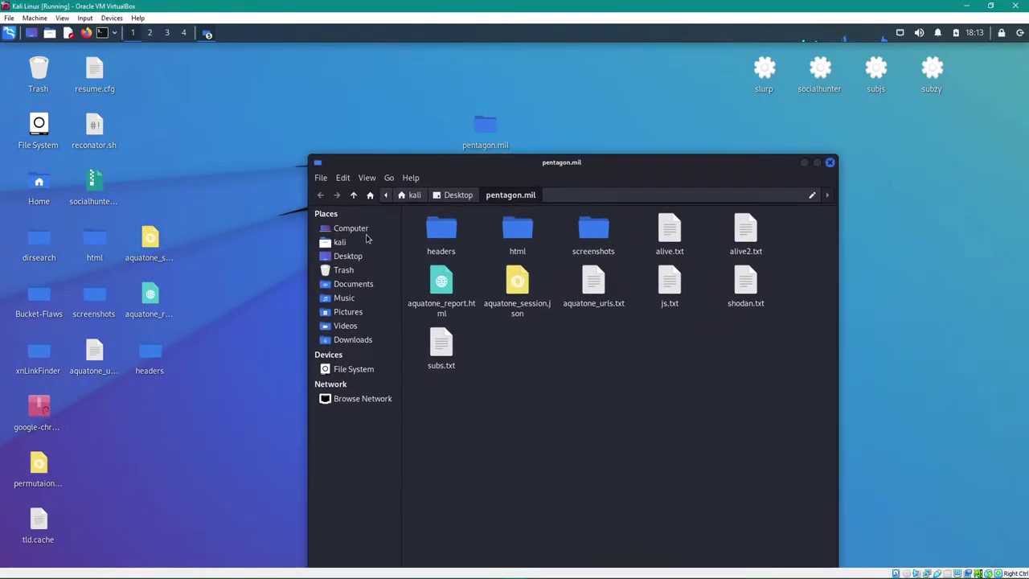
{"action": "left_click_drag", "start_coordinate": [313, 161], "coordinate": [460, 230]}
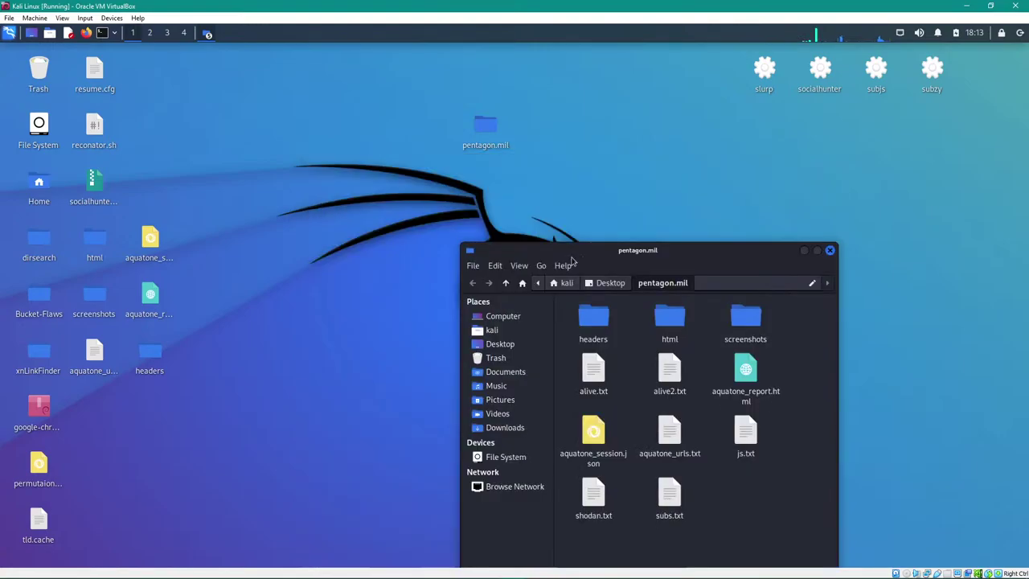
{"action": "left_click_drag", "start_coordinate": [602, 237], "coordinate": [713, 112]}
{"action": "left_click", "coordinate": [471, 110]}
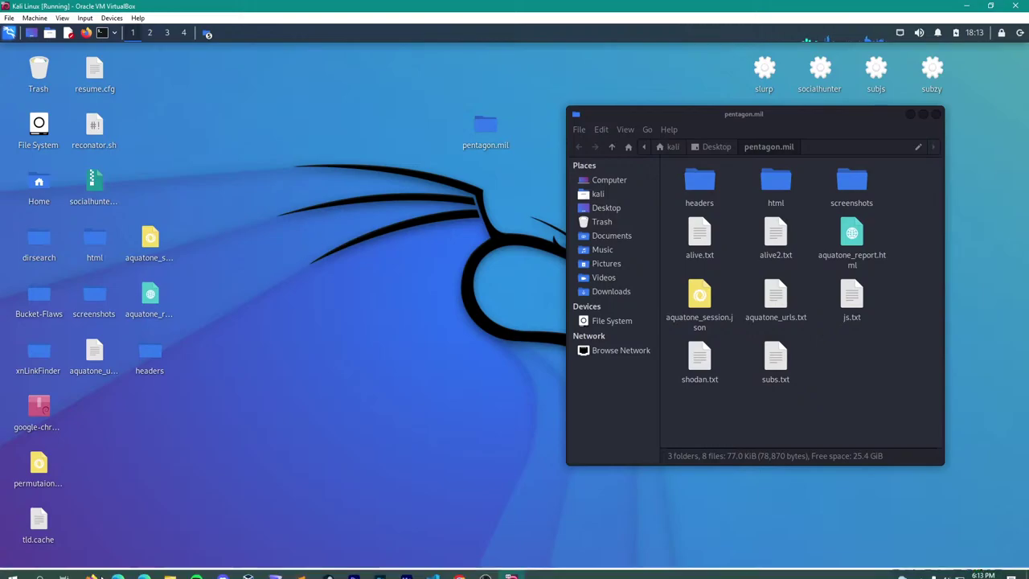
- Search 'DoD hackerone' in a new incognito tab and open the U.S. Dept Of Defense program
{"action": "left_click", "coordinate": [500, 568]}
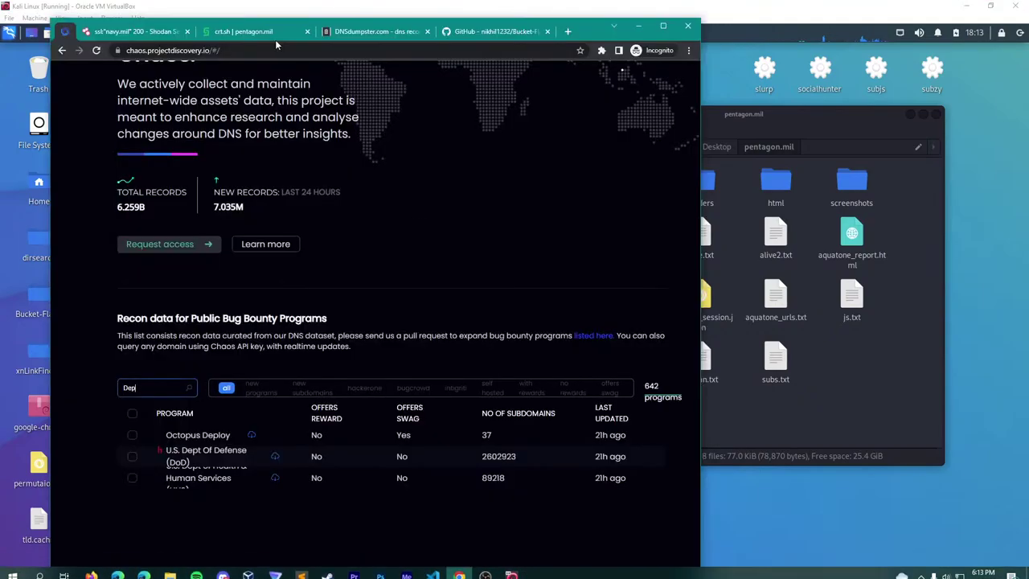
{"action": "left_click", "coordinate": [569, 34]}
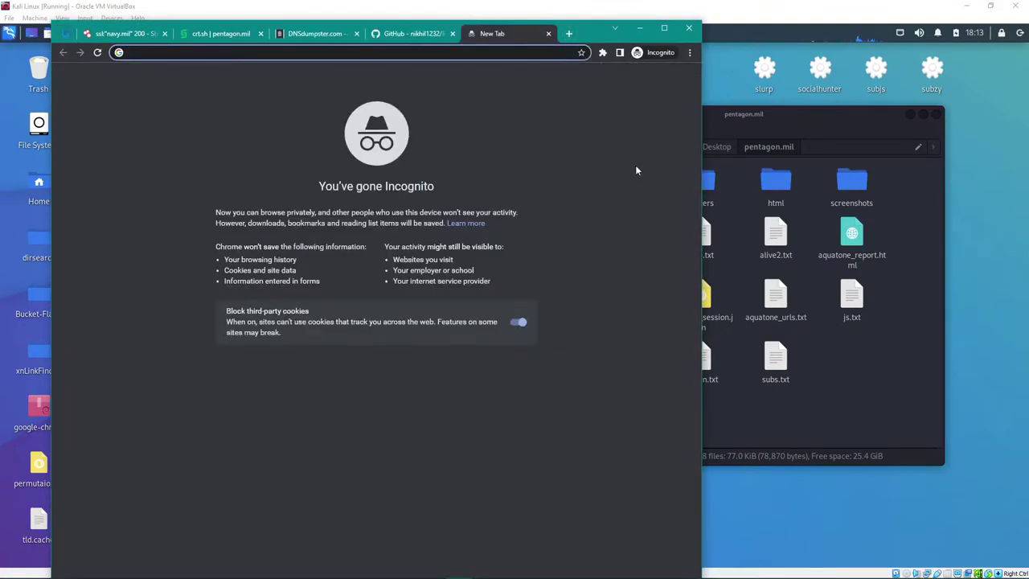
{"action": "type", "text": "DoD "}
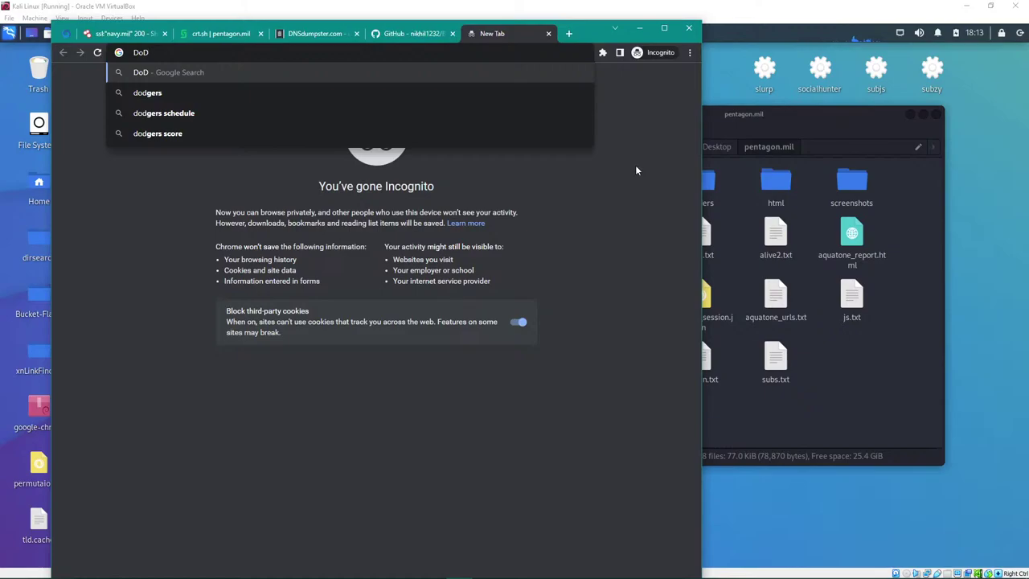
{"action": "type", "text": "hackerone"}
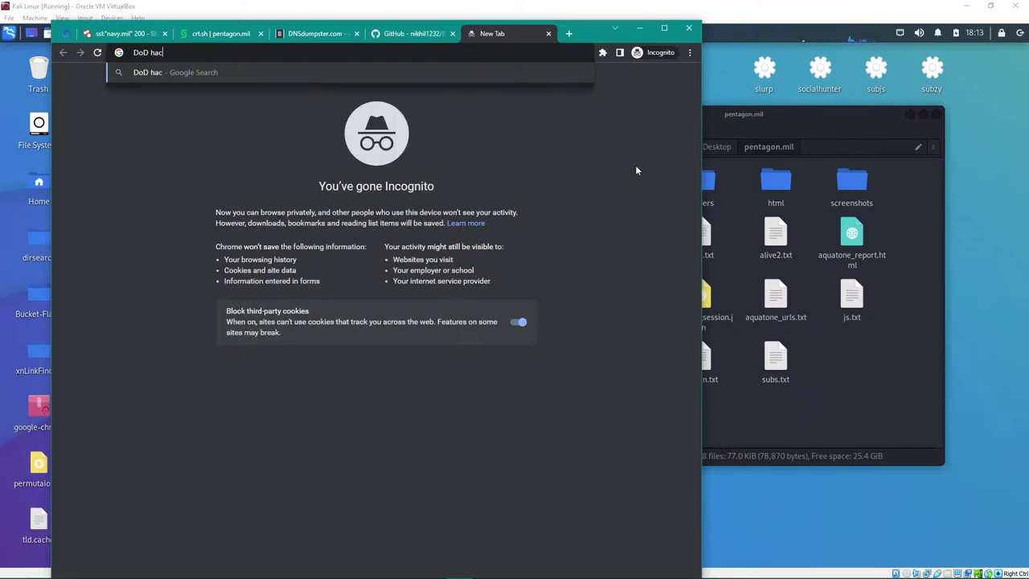
{"action": "key", "text": "Return"}
{"action": "left_click", "coordinate": [271, 183]}
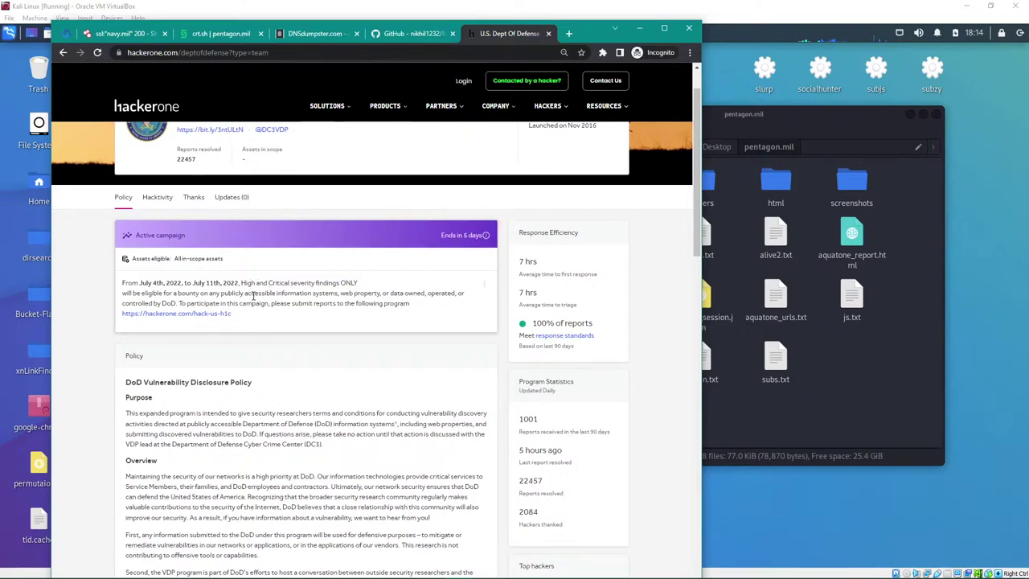
- Open the program's All Hackers thanks list and go to one hacker's profile
{"action": "scroll", "coordinate": [282, 297], "scroll_direction": "down", "scroll_amount": 5}
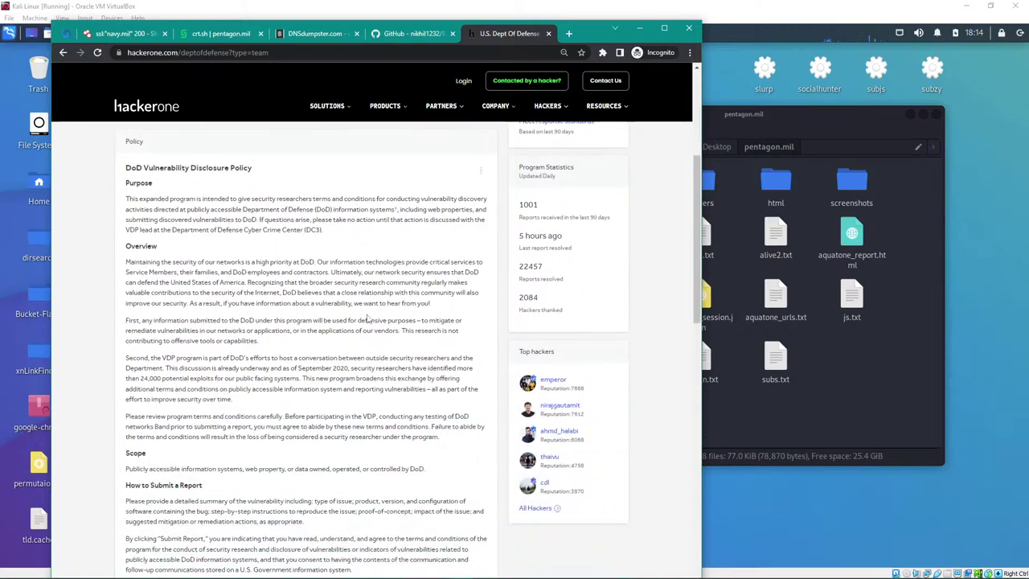
{"action": "scroll", "coordinate": [398, 308], "scroll_direction": "down", "scroll_amount": 3}
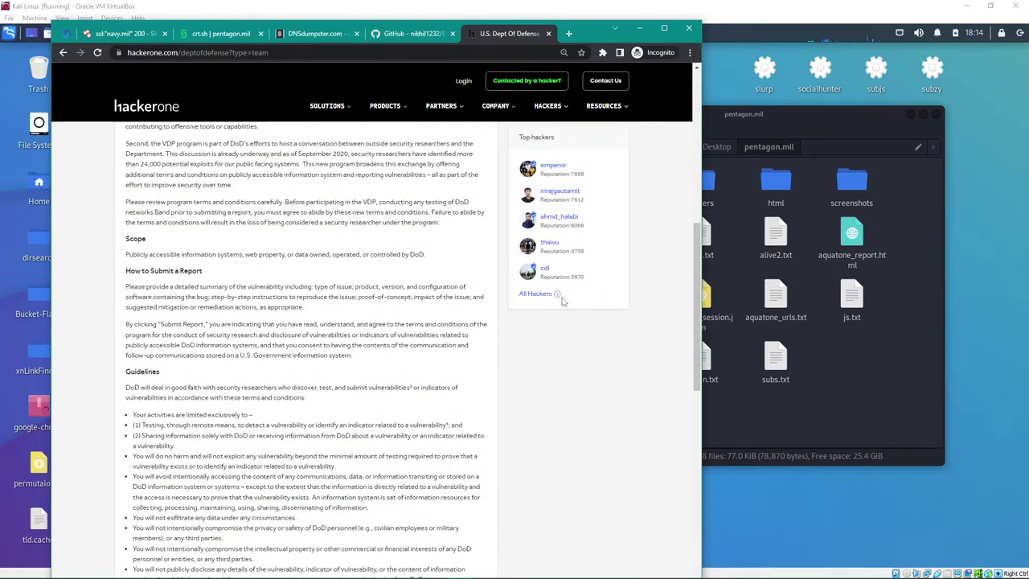
{"action": "left_click", "coordinate": [548, 294]}
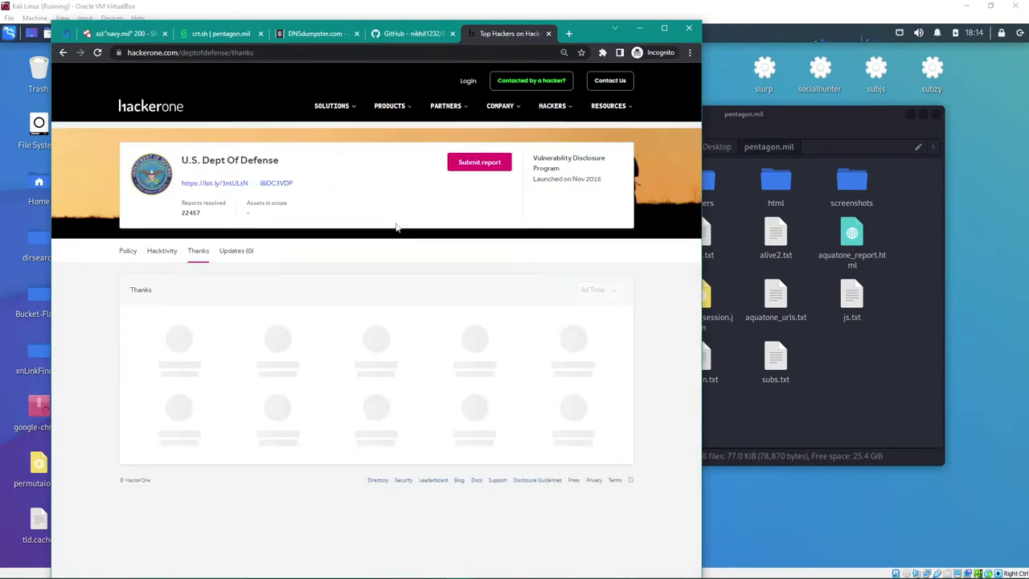
{"action": "scroll", "coordinate": [406, 241], "scroll_direction": "down", "scroll_amount": 10}
{"action": "scroll", "coordinate": [408, 251], "scroll_direction": "down", "scroll_amount": 15}
{"action": "left_click_drag", "start_coordinate": [227, 217], "coordinate": [153, 221]}
{"action": "left_click", "coordinate": [179, 213]}
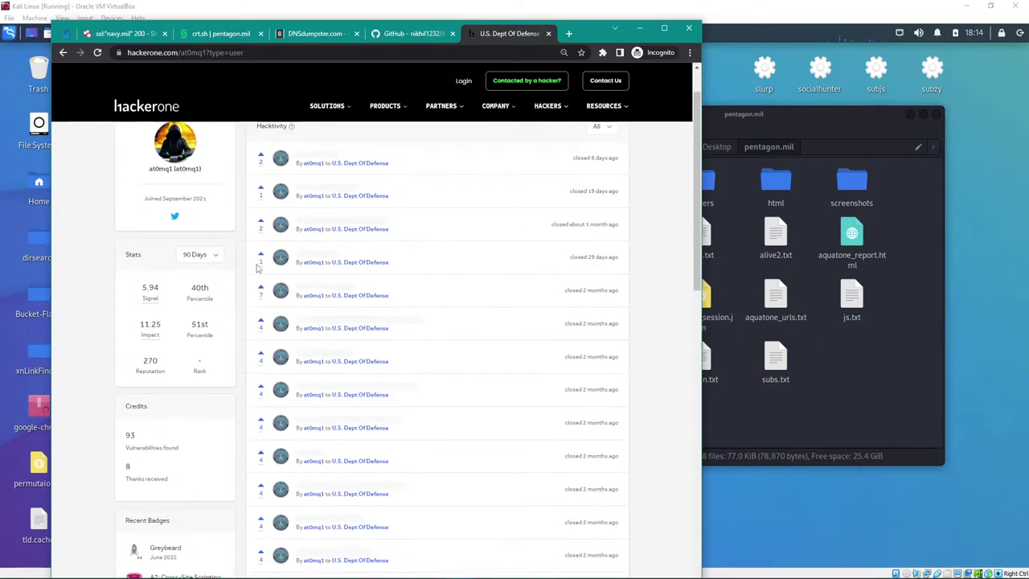
- Switch the hacker's stats to All Time, then follow their linked Twitter profile
{"action": "left_click", "coordinate": [201, 308]}
{"action": "left_click", "coordinate": [206, 360]}
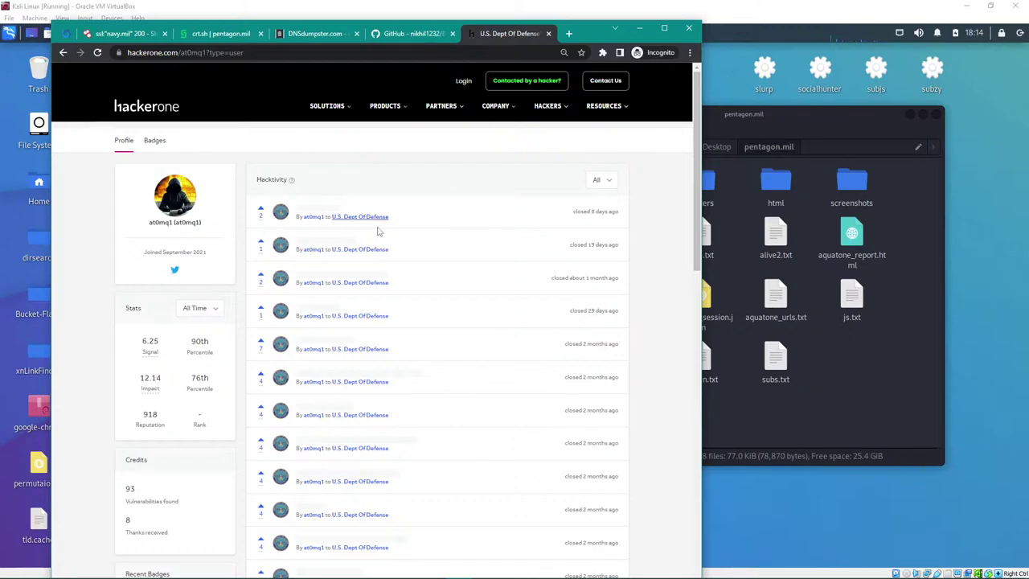
{"action": "left_click", "coordinate": [174, 272]}
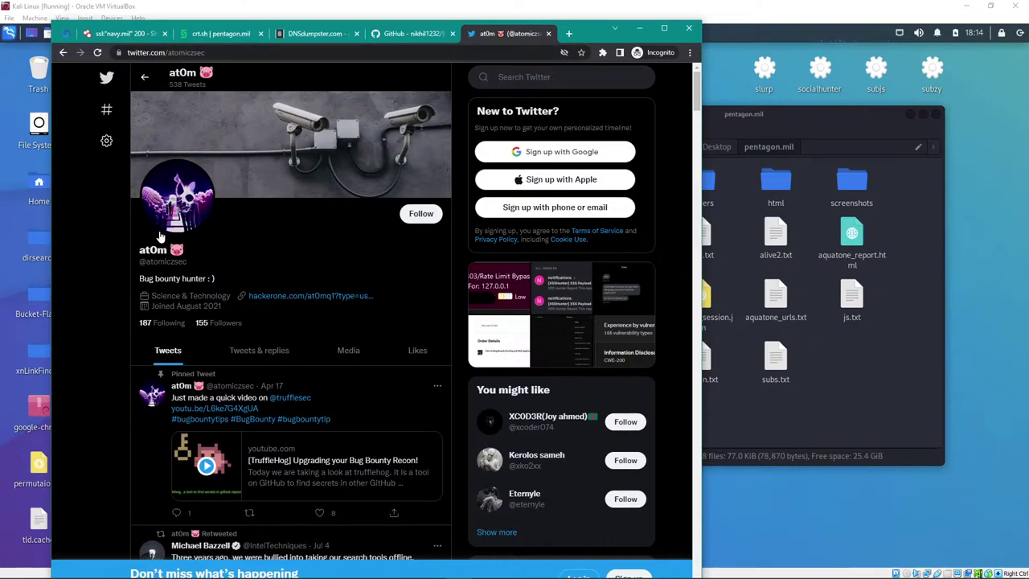
- Open the youtu.be TruffleHog recon video linked in the hacker's pinned tweet
{"action": "scroll", "coordinate": [245, 211], "scroll_direction": "down", "scroll_amount": 3}
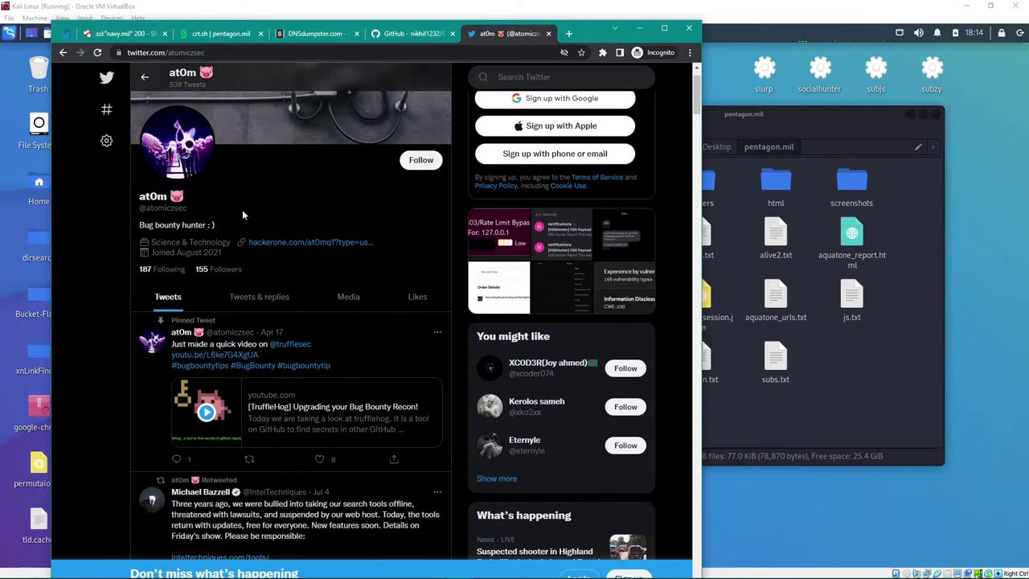
{"action": "scroll", "coordinate": [351, 186], "scroll_direction": "down", "scroll_amount": 2}
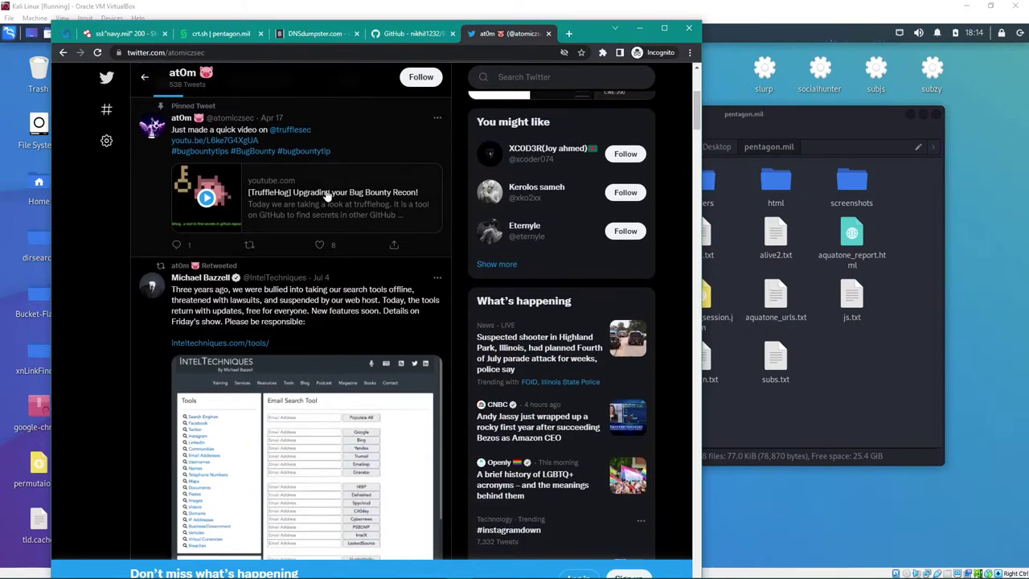
{"action": "scroll", "coordinate": [233, 205], "scroll_direction": "up", "scroll_amount": 2}
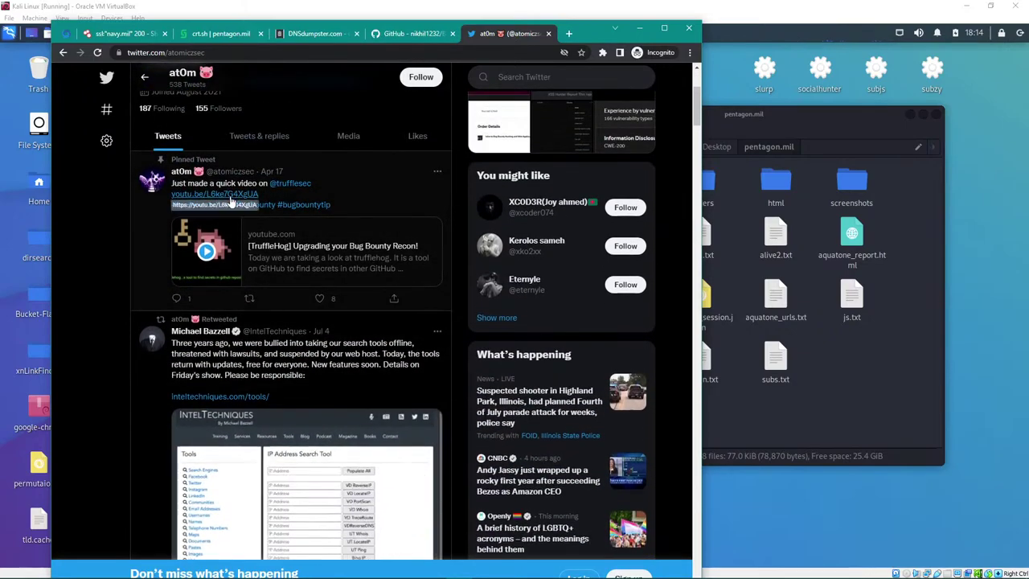
{"action": "left_click", "coordinate": [230, 197]}
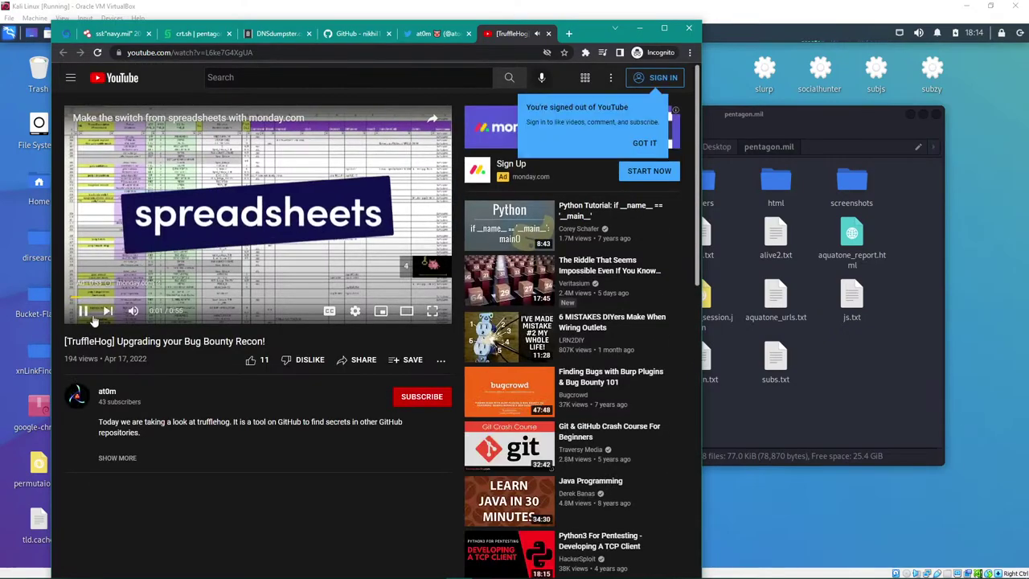
- Pause the ad, go to the video creator's channel, and dismiss the YouTube Premium offer
{"action": "left_click", "coordinate": [82, 310]}
{"action": "left_click", "coordinate": [84, 396]}
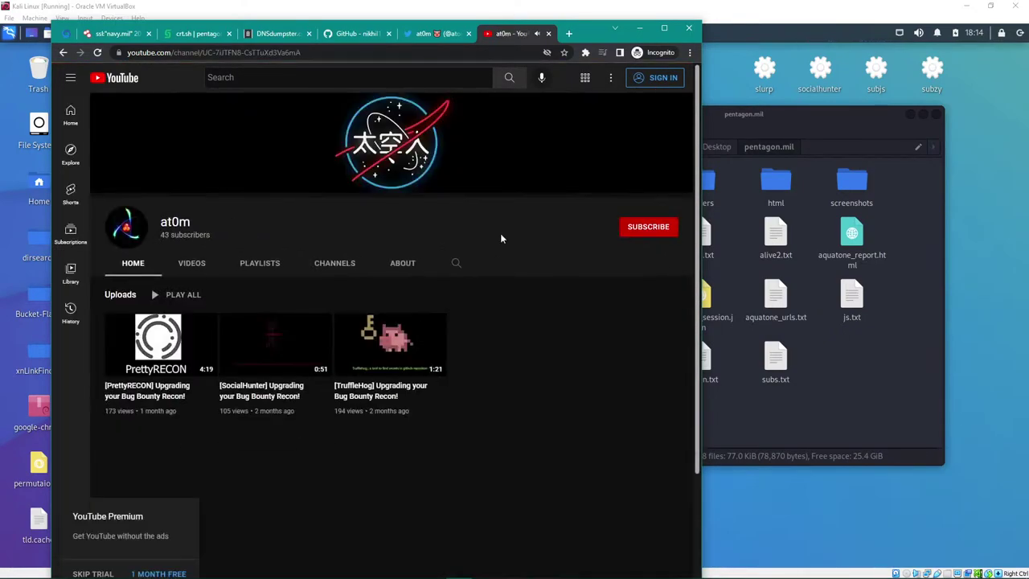
{"action": "left_click", "coordinate": [93, 573]}
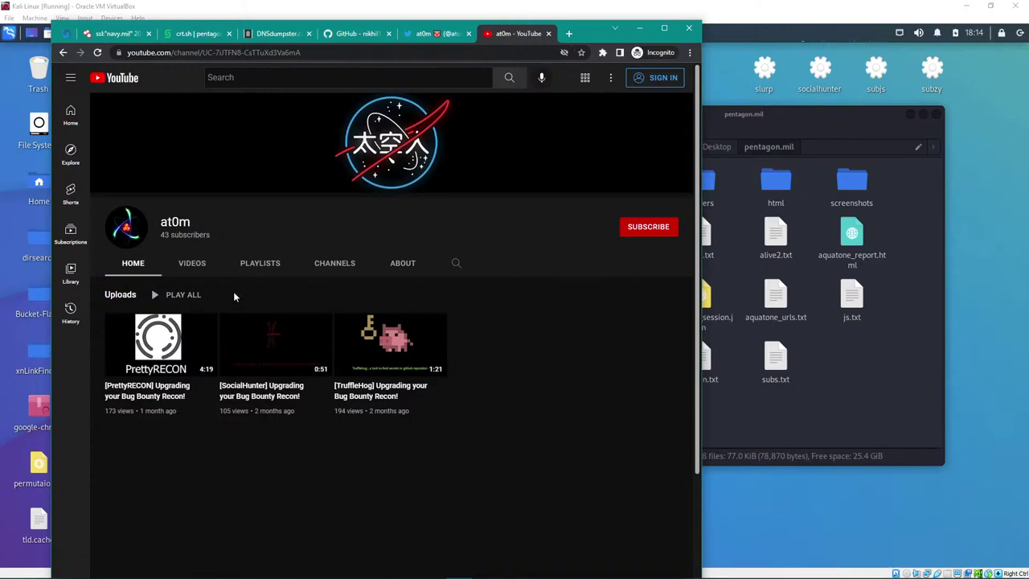
- Look over the channel's bug bounty recon uploads, then return to the Twitter profile
{"action": "mouse_move", "coordinate": [145, 411]}
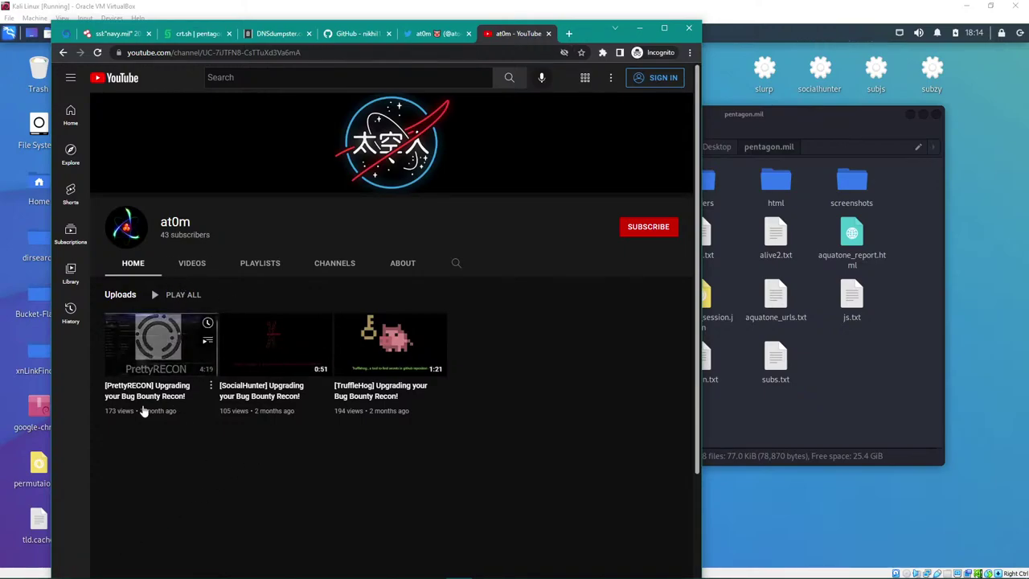
{"action": "mouse_move", "coordinate": [325, 359]}
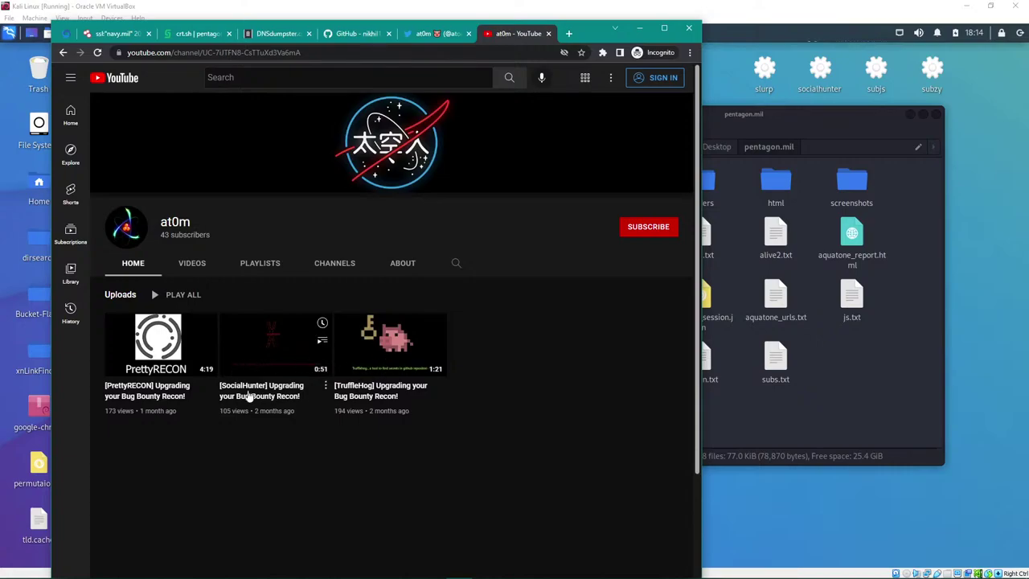
{"action": "mouse_move", "coordinate": [189, 358]}
{"action": "mouse_move", "coordinate": [287, 364]}
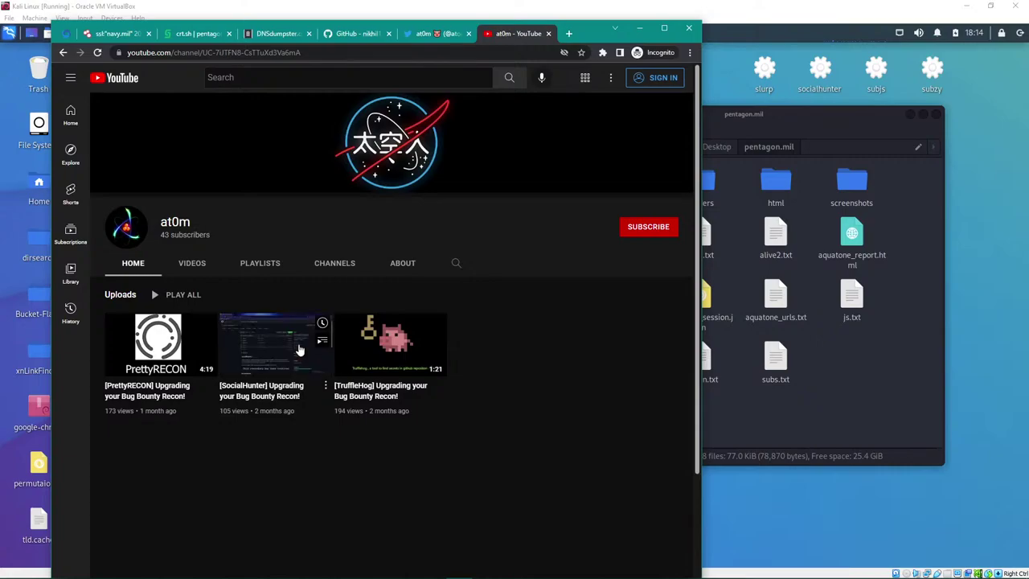
{"action": "mouse_move", "coordinate": [373, 364]}
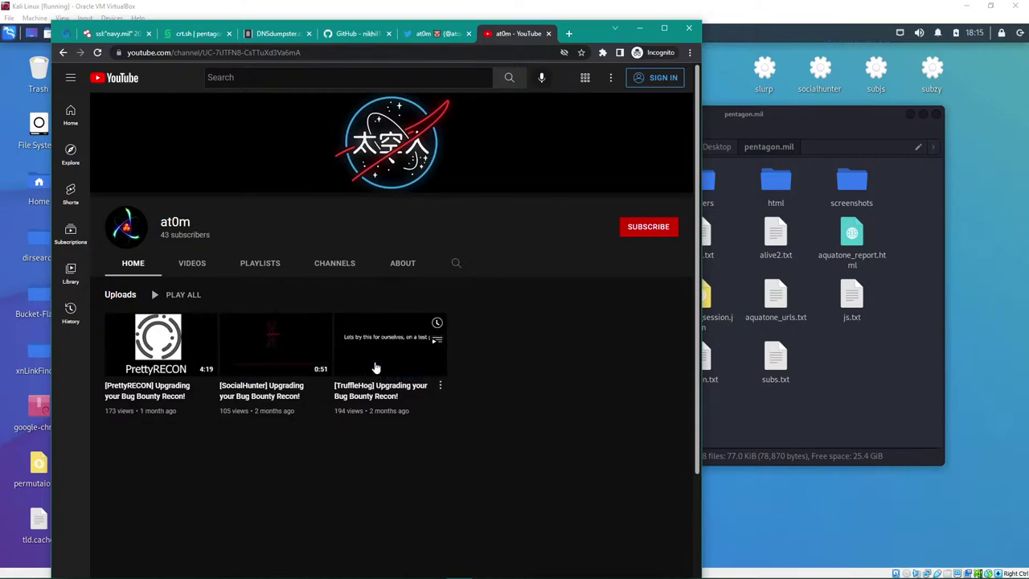
{"action": "left_click", "coordinate": [437, 36]}
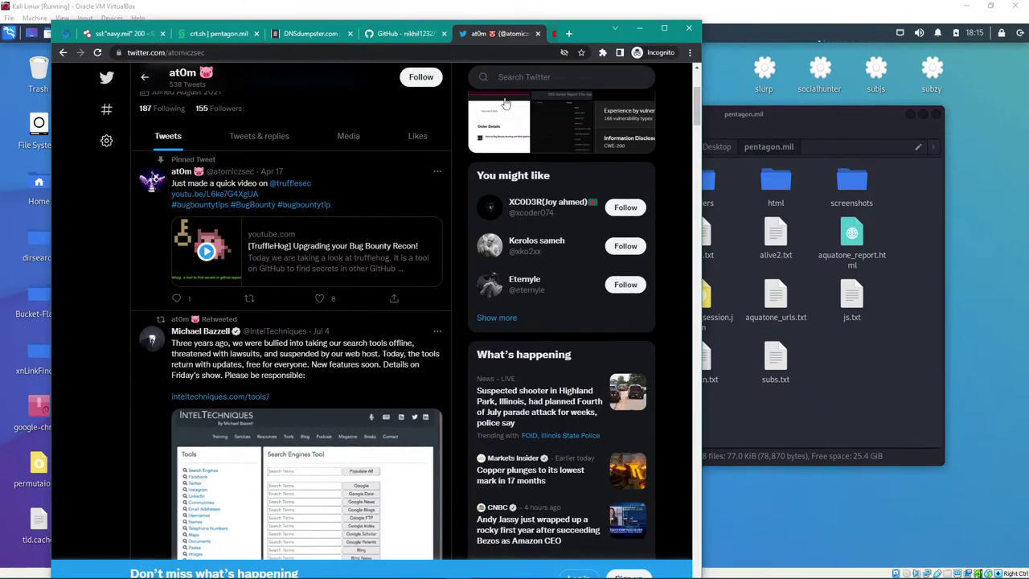
- Read further down the hacker's tweets, then close Twitter to reveal the Bucket-Flaws GitHub README
{"action": "scroll", "coordinate": [328, 321], "scroll_direction": "down", "scroll_amount": 4}
{"action": "scroll", "coordinate": [328, 322], "scroll_direction": "down", "scroll_amount": 2}
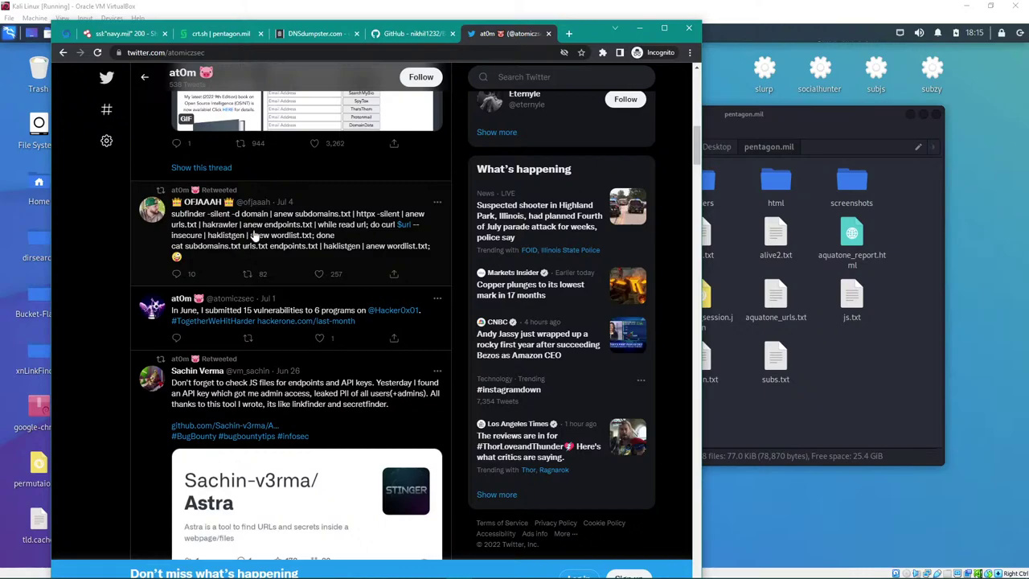
{"action": "scroll", "coordinate": [282, 269], "scroll_direction": "down", "scroll_amount": 3}
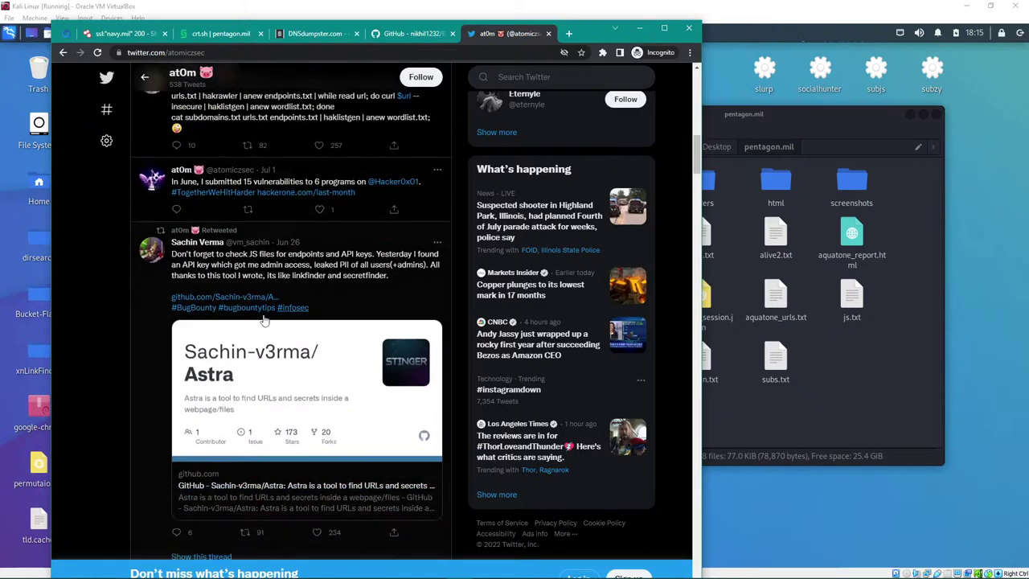
{"action": "scroll", "coordinate": [270, 346], "scroll_direction": "down", "scroll_amount": 5}
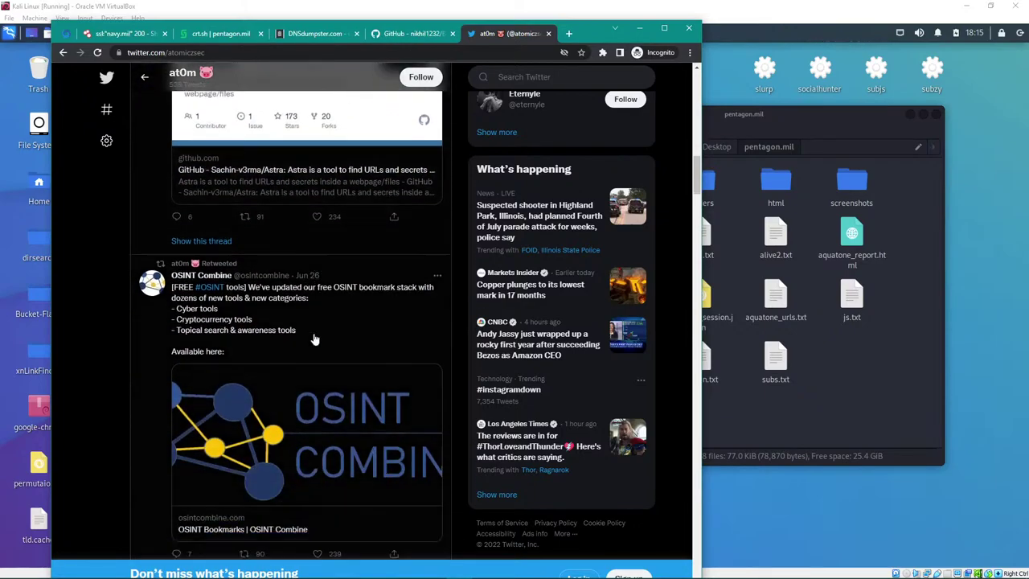
{"action": "key", "text": "ctrl+w"}
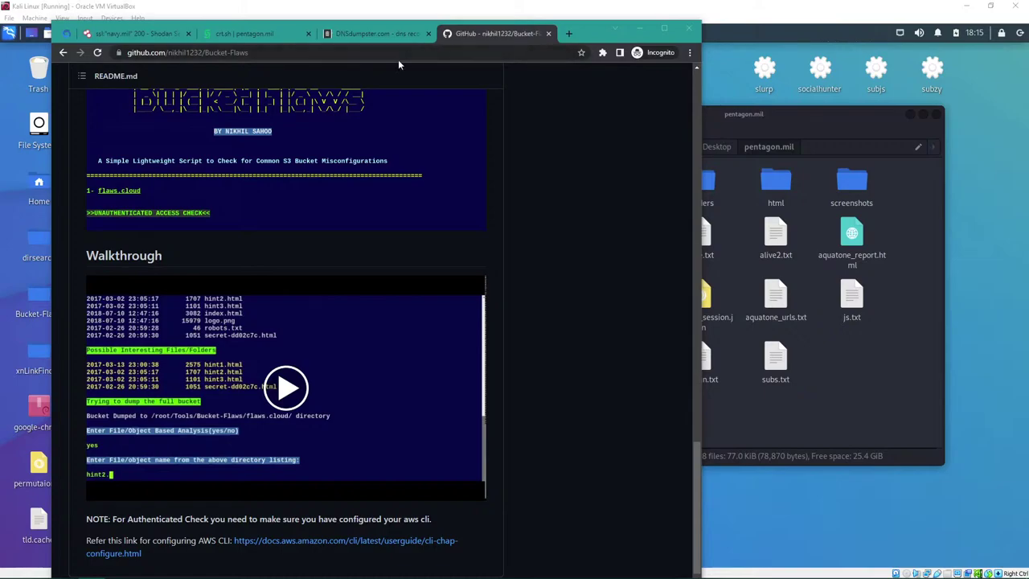
{"action": "scroll", "coordinate": [415, 308], "scroll_direction": "down", "scroll_amount": 1}
{"action": "scroll", "coordinate": [462, 161], "scroll_direction": "up", "scroll_amount": 4}
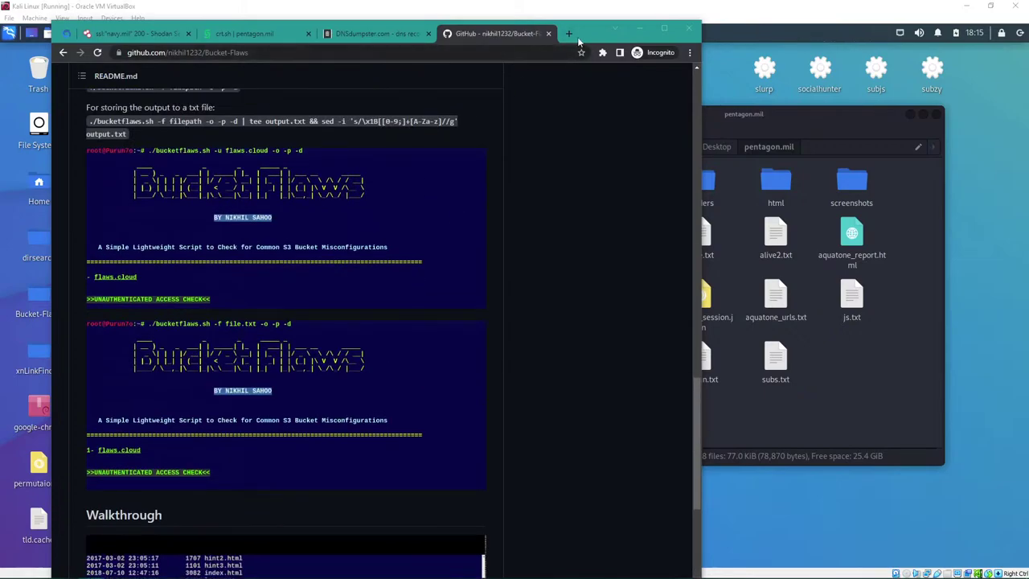
- Search Google for 'hackerone' in a new tab, briefly checking back on the Bucket-Flaws README
{"action": "left_click", "coordinate": [571, 34]}
{"action": "type", "text": "hackerone"}
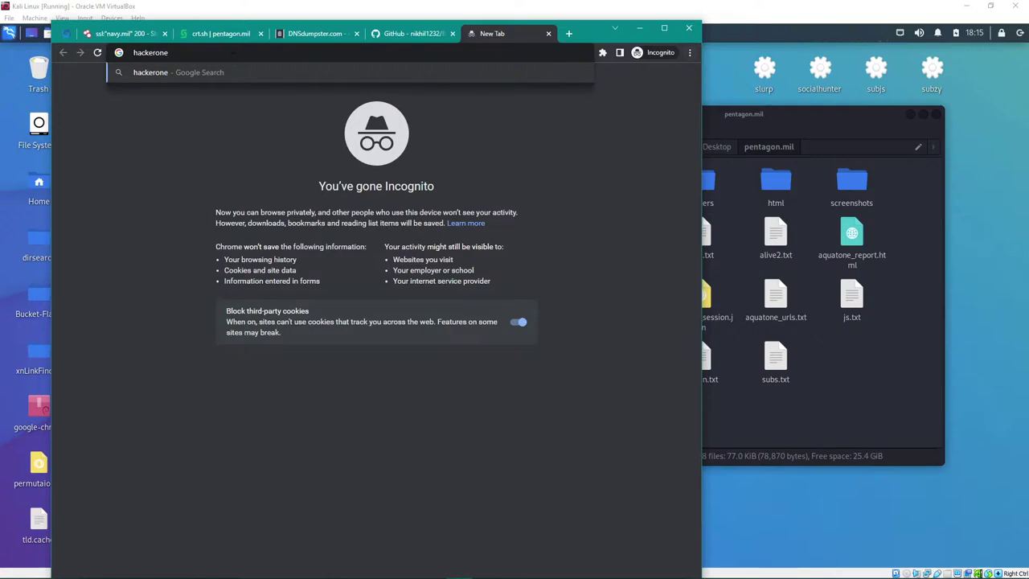
{"action": "key", "text": "Return"}
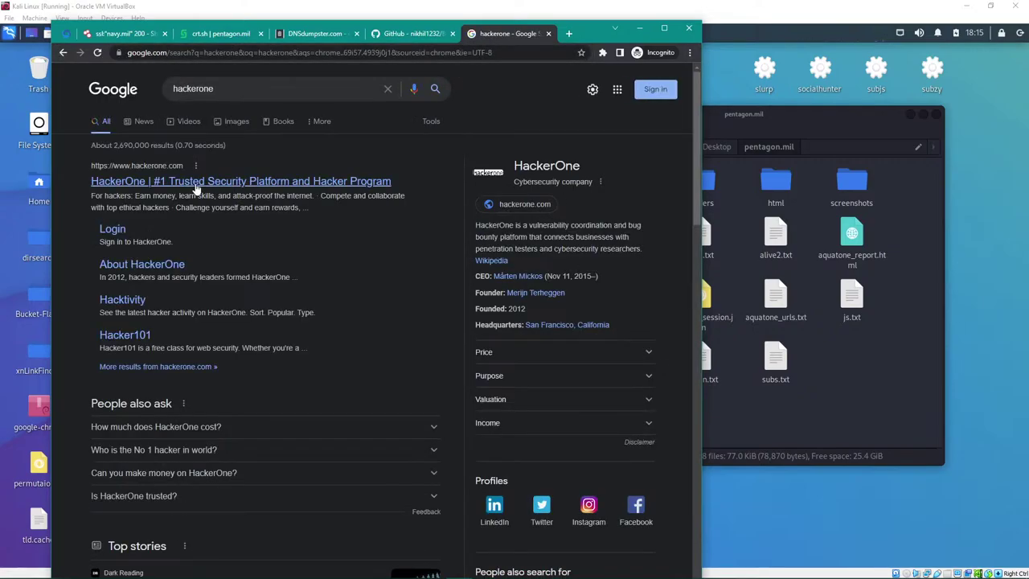
{"action": "left_click", "coordinate": [406, 34]}
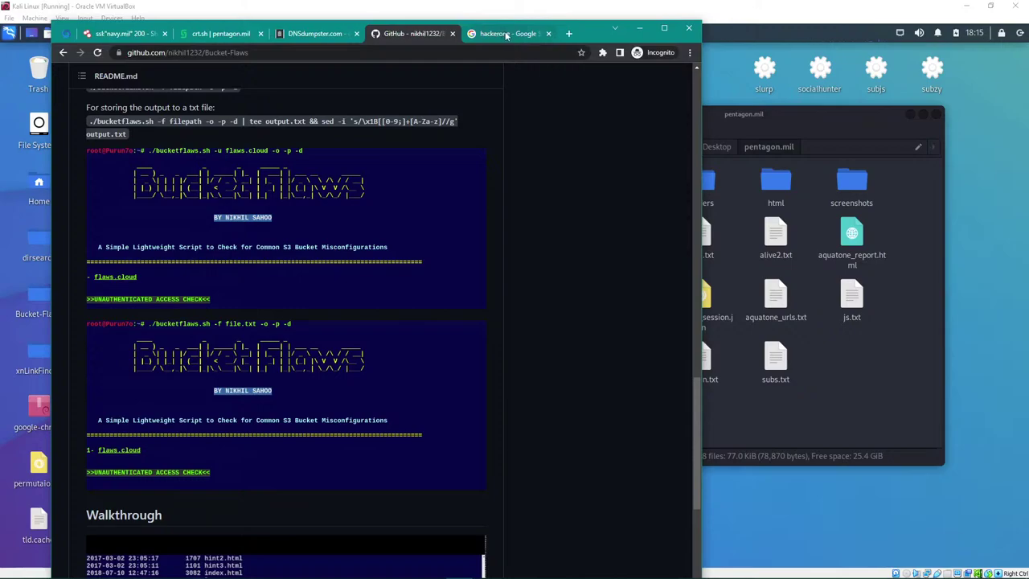
{"action": "left_click", "coordinate": [506, 34]}
{"action": "left_click_drag", "start_coordinate": [38, 68], "coordinate": [24, 138]}
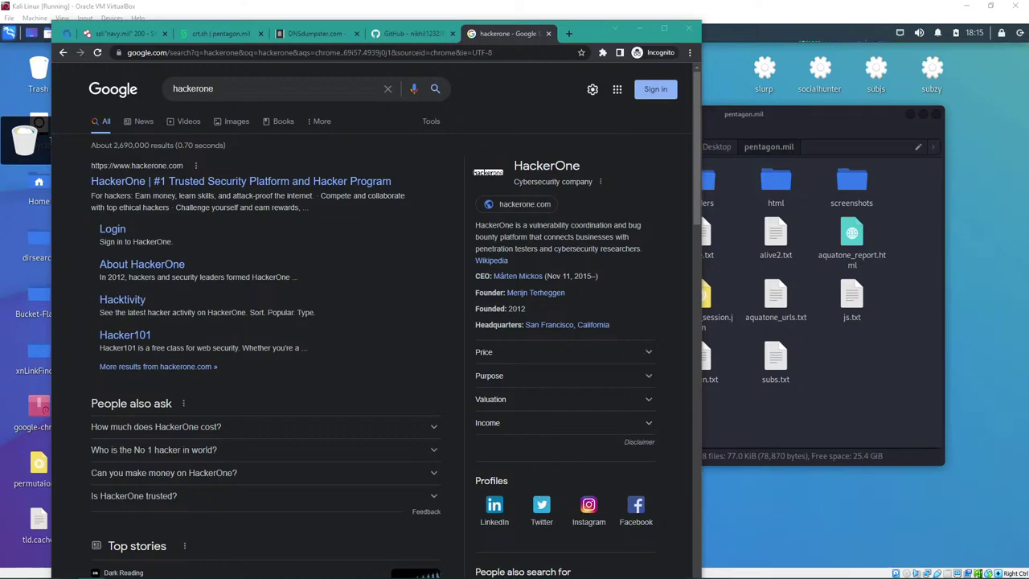
{"action": "left_click", "coordinate": [568, 34]}
{"action": "type", "text": "hackerone.com/at0mq1?type=user"}
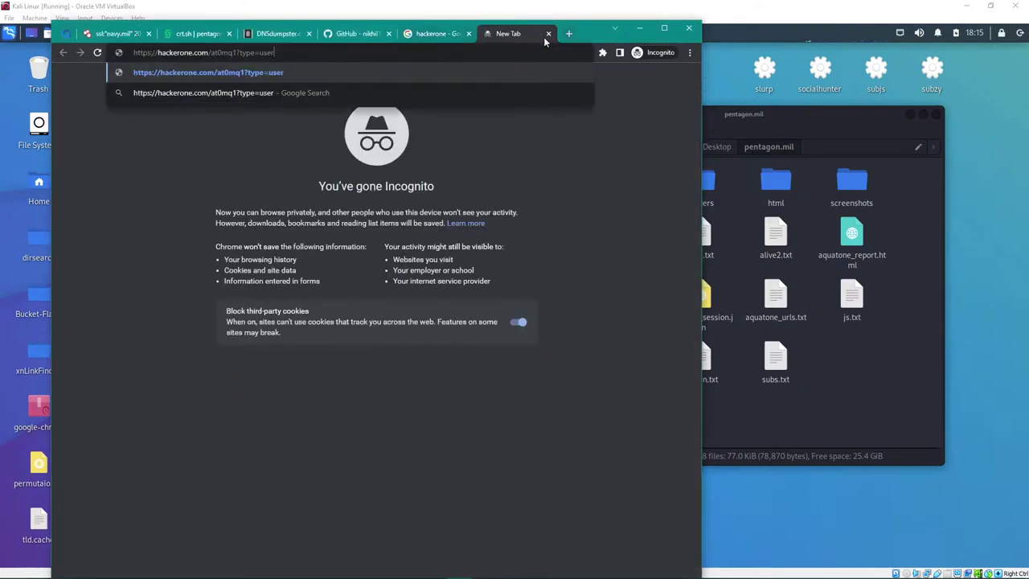
{"action": "key", "text": "Return"}
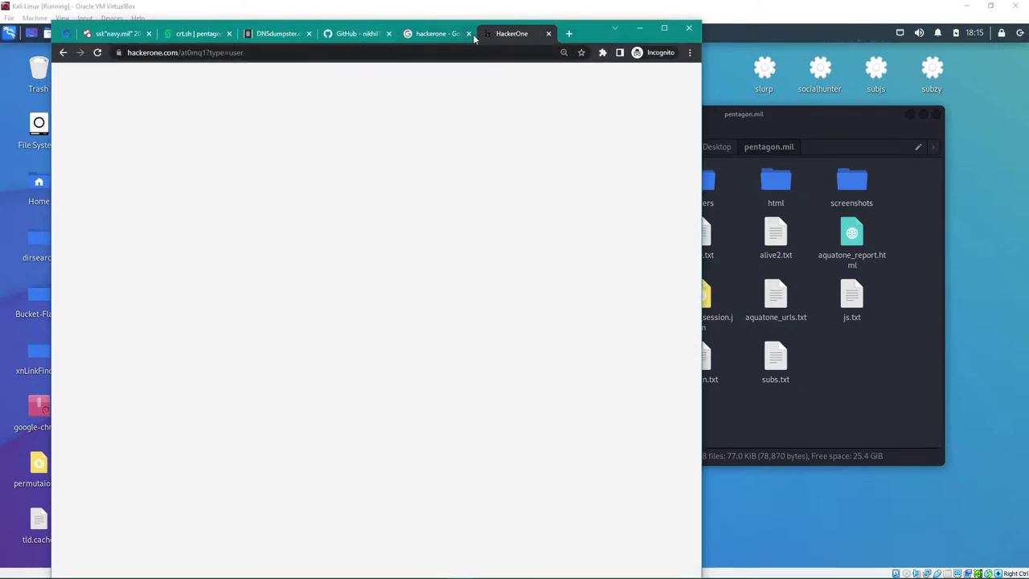
{"action": "left_click", "coordinate": [468, 33]}
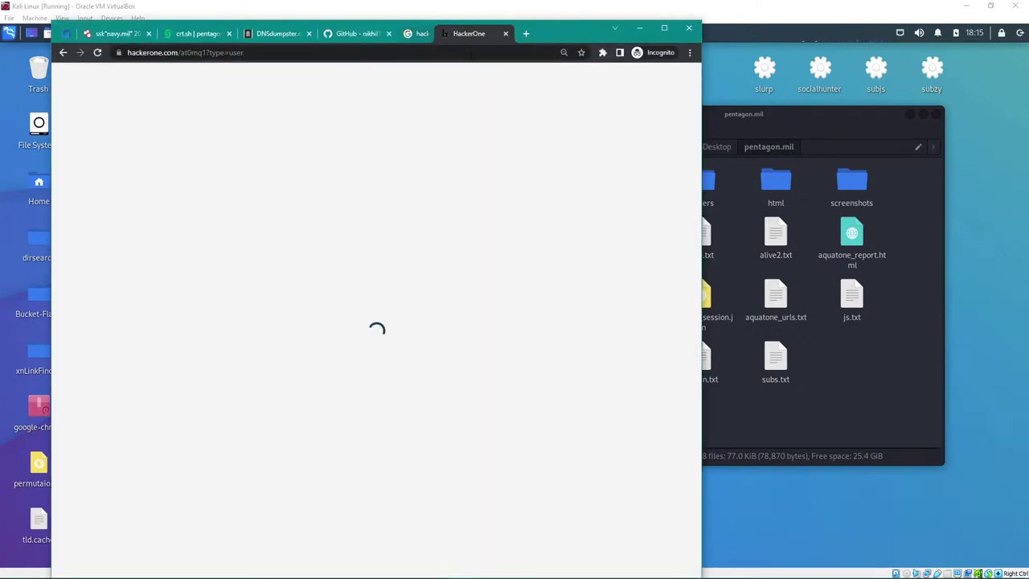
{"action": "left_click", "coordinate": [389, 34]}
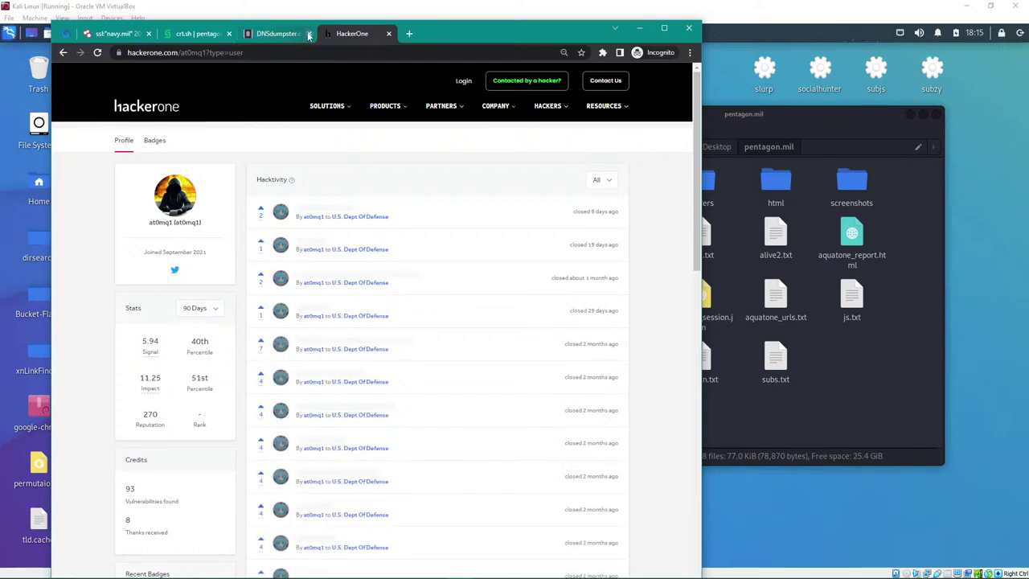
{"action": "scroll", "coordinate": [401, 244], "scroll_direction": "down", "scroll_amount": 4}
{"action": "scroll", "coordinate": [402, 244], "scroll_direction": "down", "scroll_amount": 6}
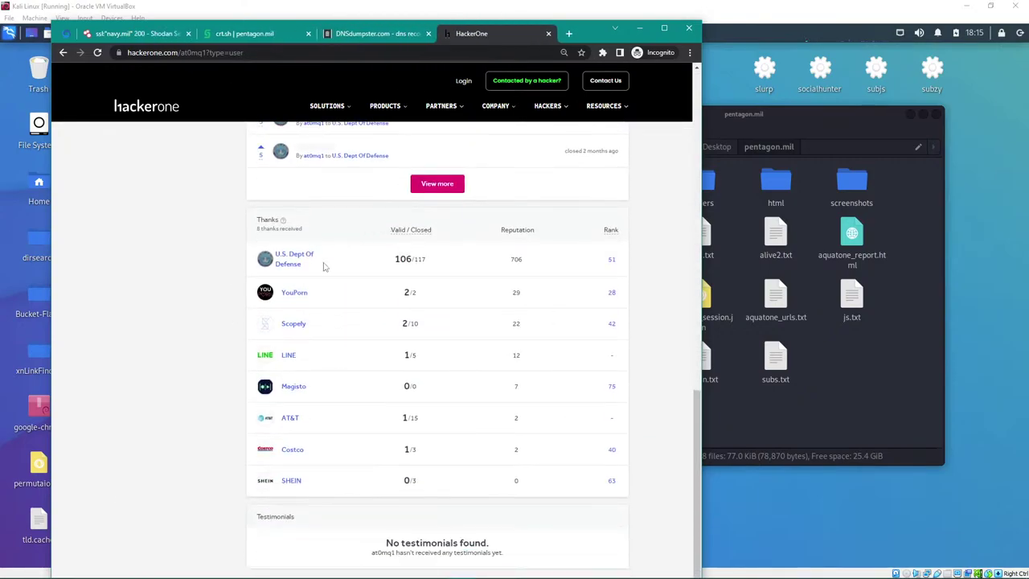
{"action": "scroll", "coordinate": [483, 265], "scroll_direction": "up", "scroll_amount": 2}
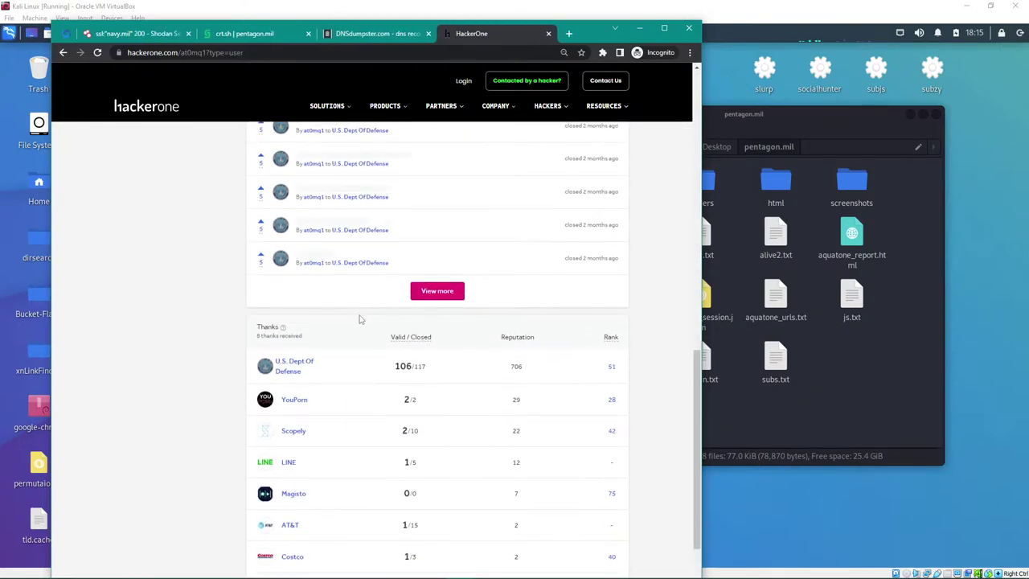
{"action": "scroll", "coordinate": [466, 356], "scroll_direction": "down", "scroll_amount": 2}
{"action": "scroll", "coordinate": [443, 340], "scroll_direction": "up", "scroll_amount": 7}
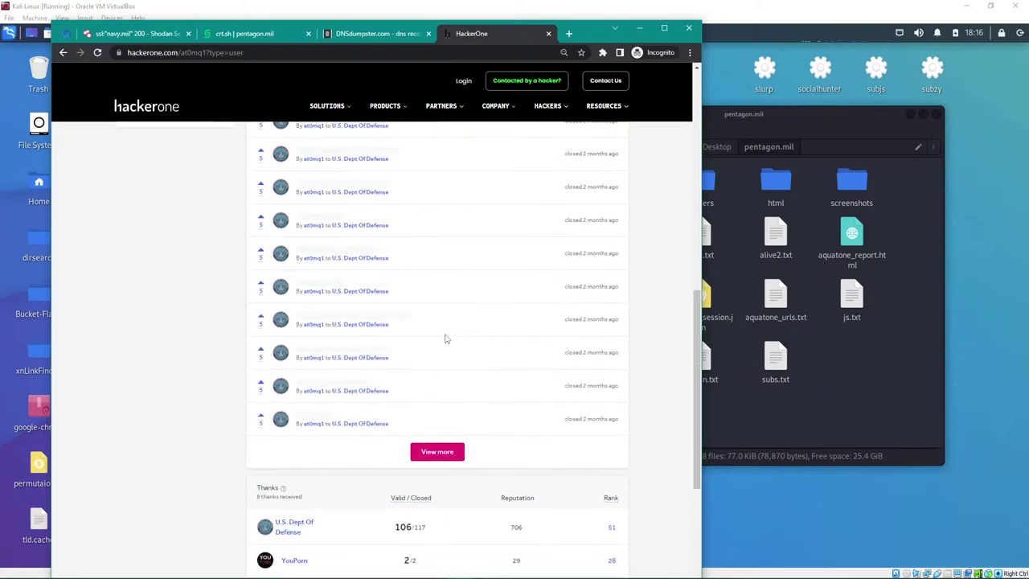
{"action": "left_click", "coordinate": [387, 36]}
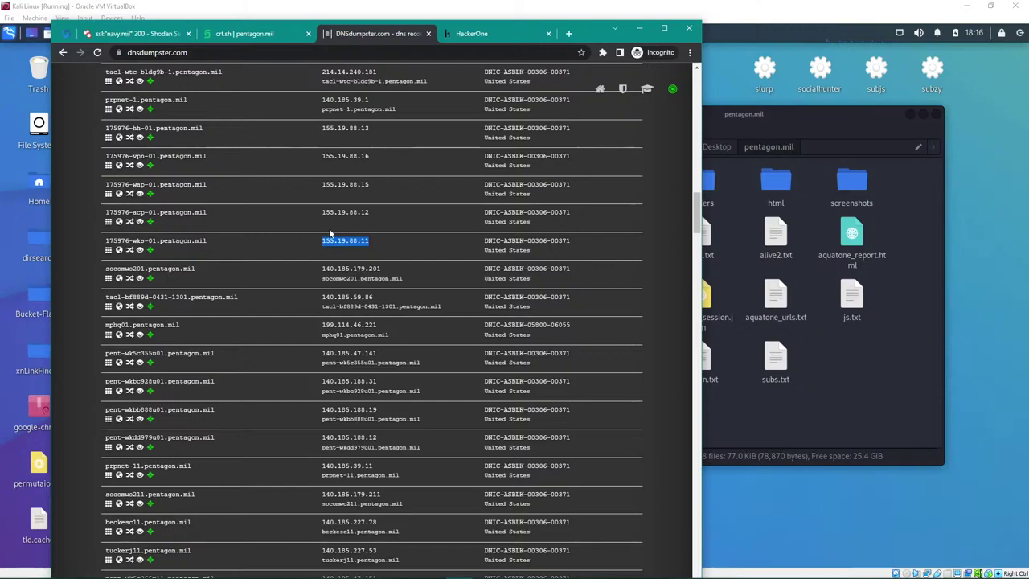
{"action": "scroll", "coordinate": [466, 237], "scroll_direction": "down", "scroll_amount": 15}
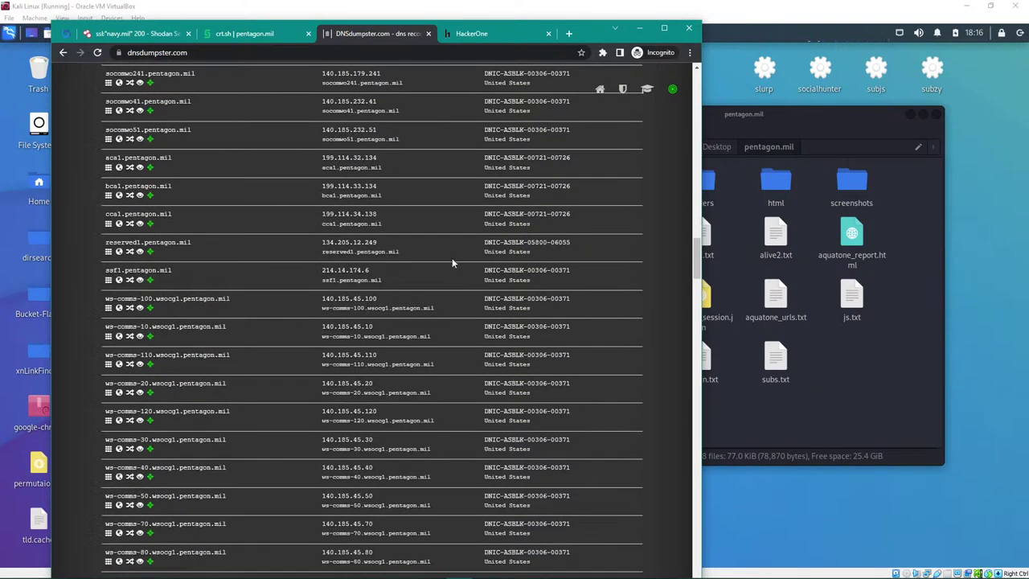
{"action": "scroll", "coordinate": [458, 279], "scroll_direction": "down", "scroll_amount": 5}
{"action": "left_click", "coordinate": [471, 33]}
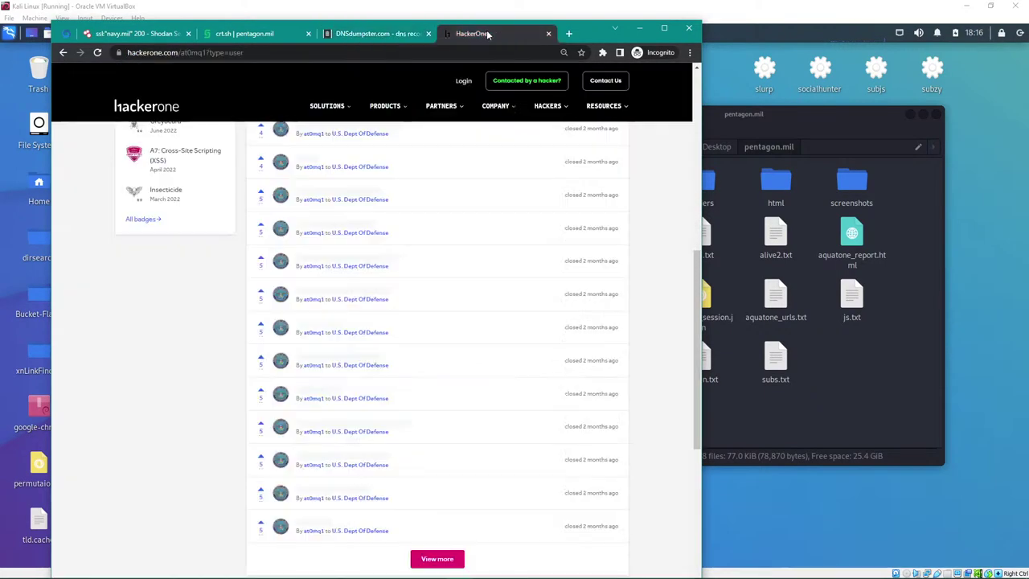
{"action": "scroll", "coordinate": [391, 210], "scroll_direction": "up", "scroll_amount": 4}
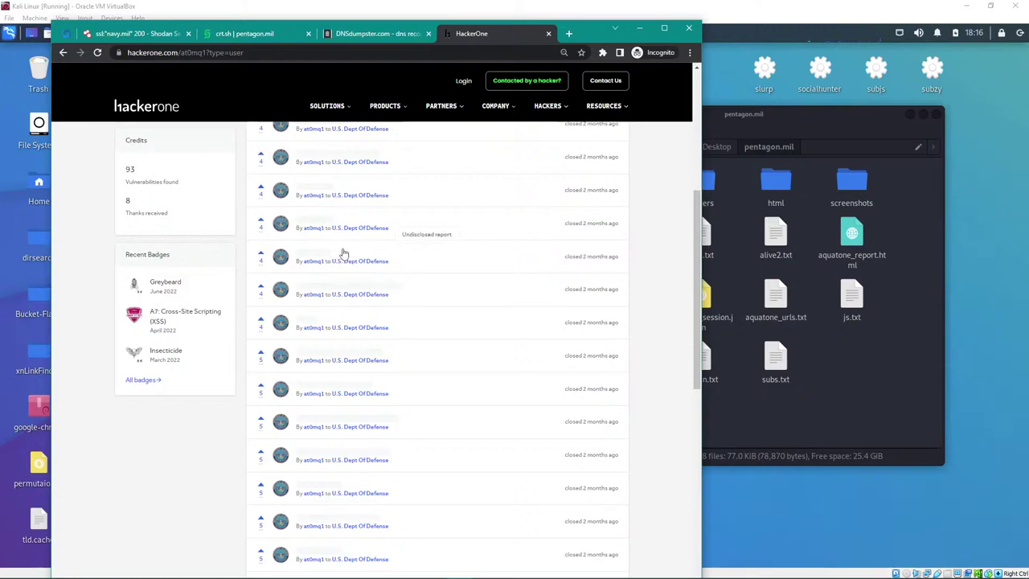
{"action": "scroll", "coordinate": [241, 211], "scroll_direction": "up", "scroll_amount": 3}
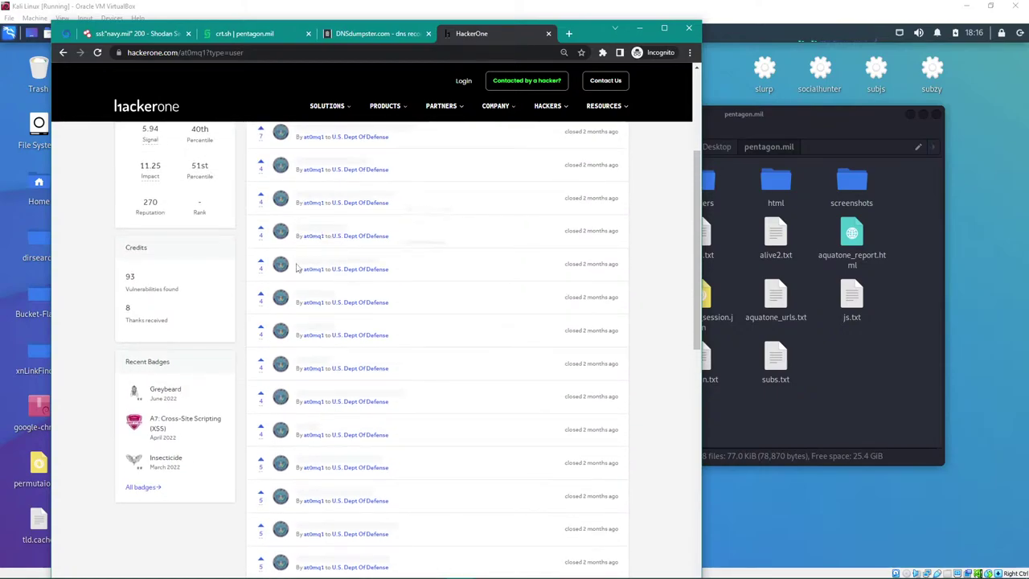
{"action": "scroll", "coordinate": [309, 277], "scroll_direction": "up", "scroll_amount": 4}
{"action": "scroll", "coordinate": [310, 277], "scroll_direction": "up", "scroll_amount": 1}
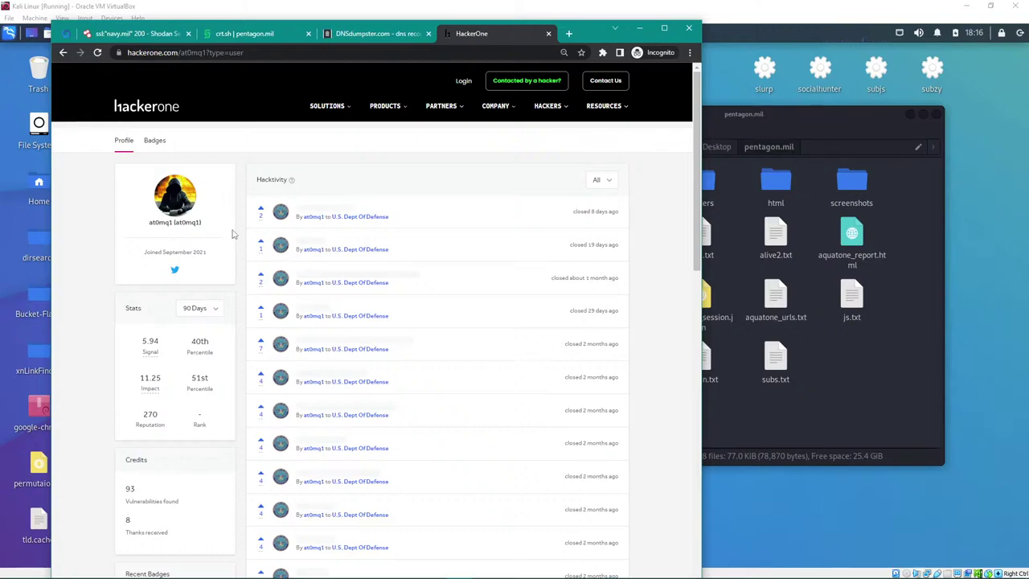
{"action": "scroll", "coordinate": [376, 262], "scroll_direction": "down", "scroll_amount": 10}
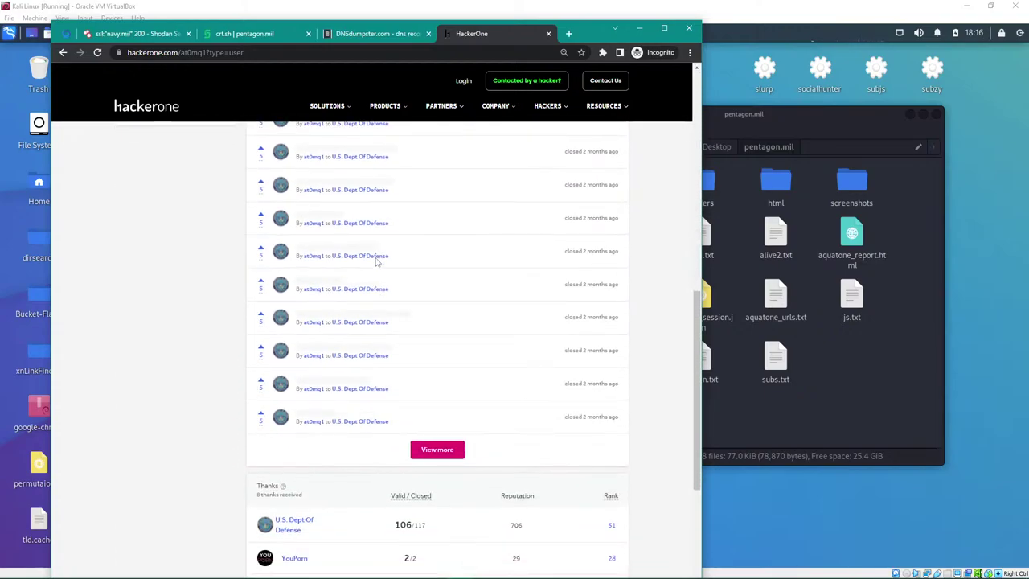
{"action": "scroll", "coordinate": [376, 262], "scroll_direction": "down", "scroll_amount": 3}
{"action": "scroll", "coordinate": [374, 262], "scroll_direction": "down", "scroll_amount": 2}
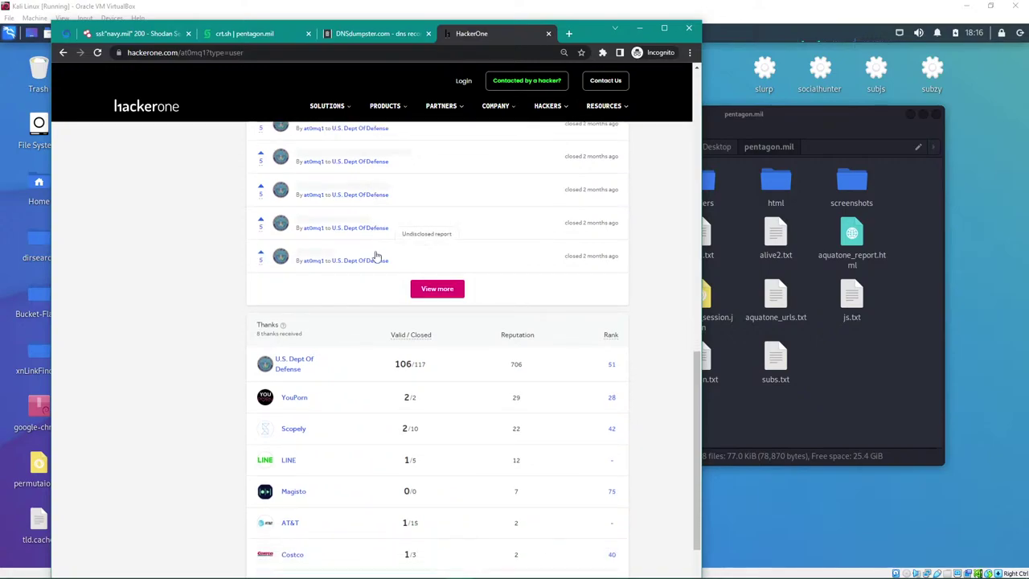
{"action": "scroll", "coordinate": [376, 256], "scroll_direction": "down", "scroll_amount": 2}
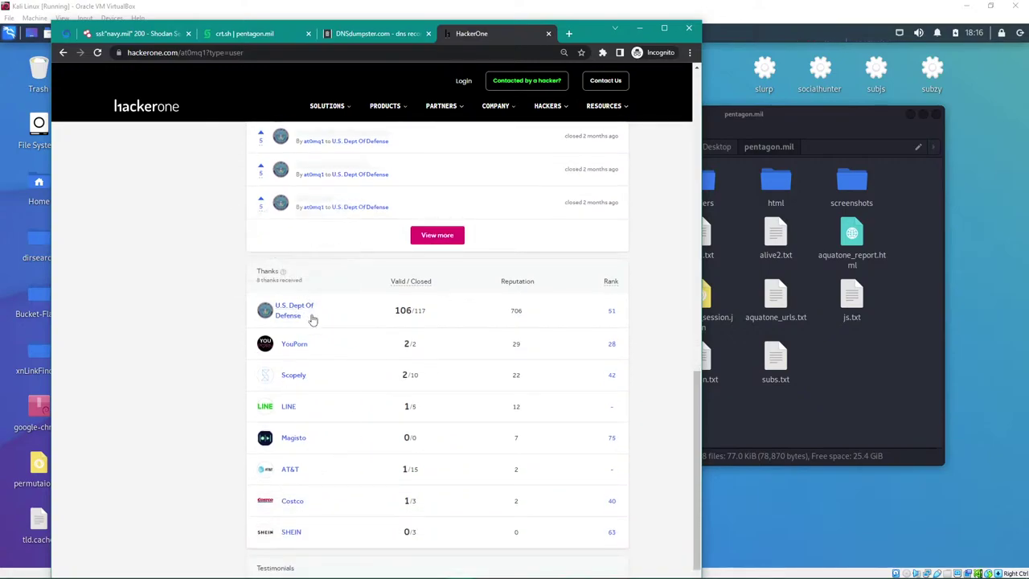
{"action": "left_click", "coordinate": [294, 378]}
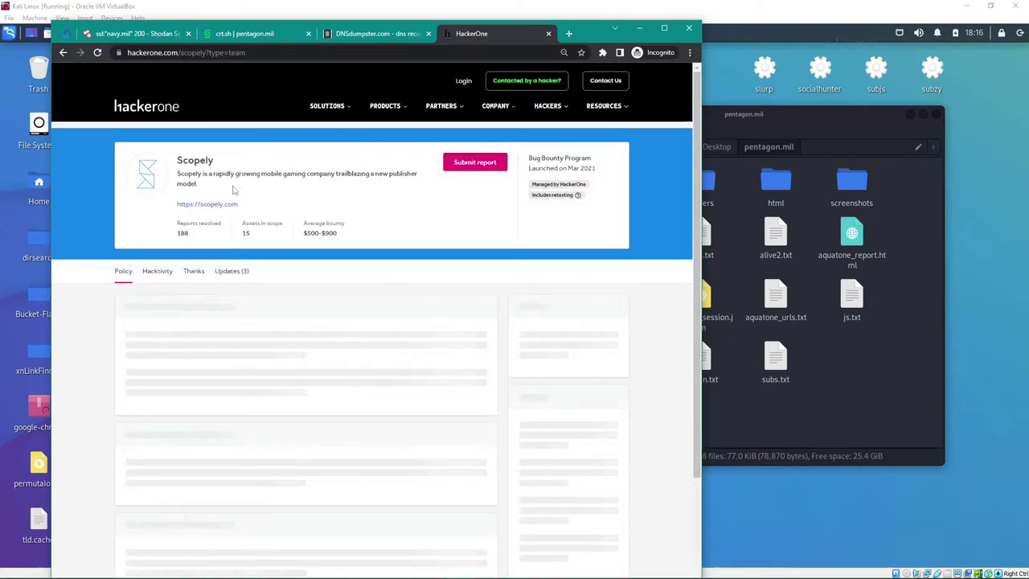
{"action": "scroll", "coordinate": [523, 336], "scroll_direction": "down", "scroll_amount": 8}
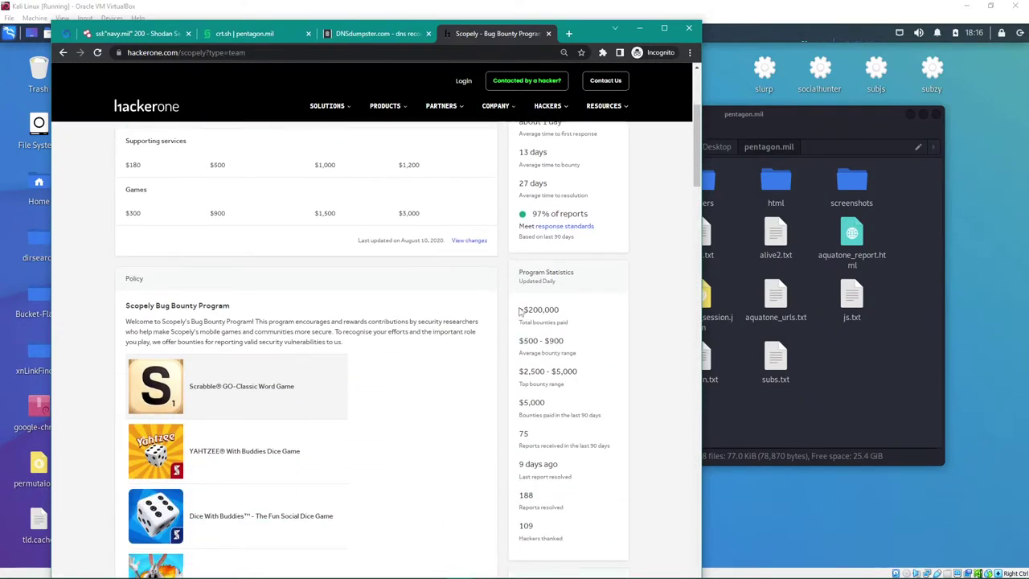
{"action": "scroll", "coordinate": [522, 309], "scroll_direction": "down", "scroll_amount": 15}
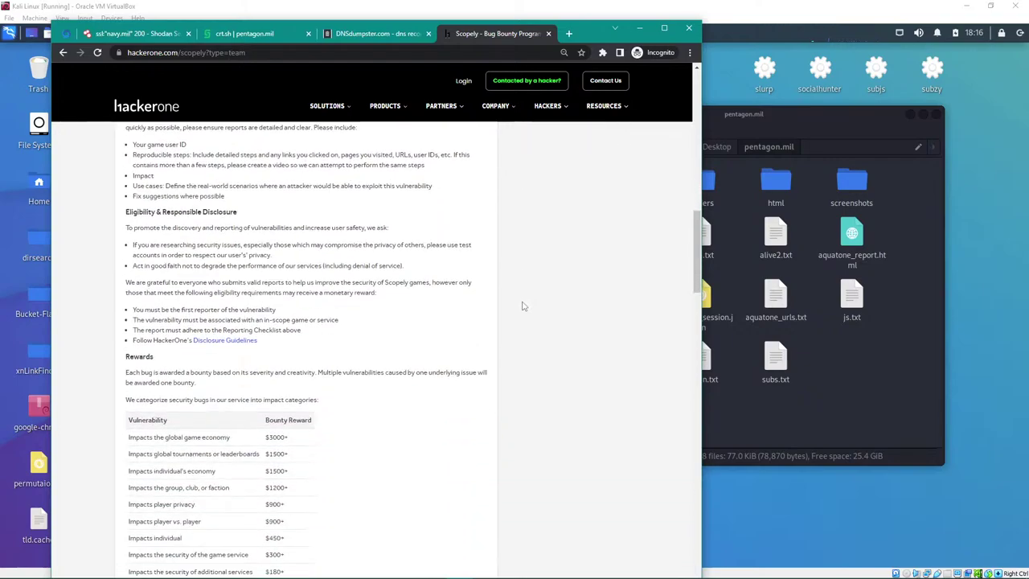
{"action": "scroll", "coordinate": [520, 320], "scroll_direction": "down", "scroll_amount": 15}
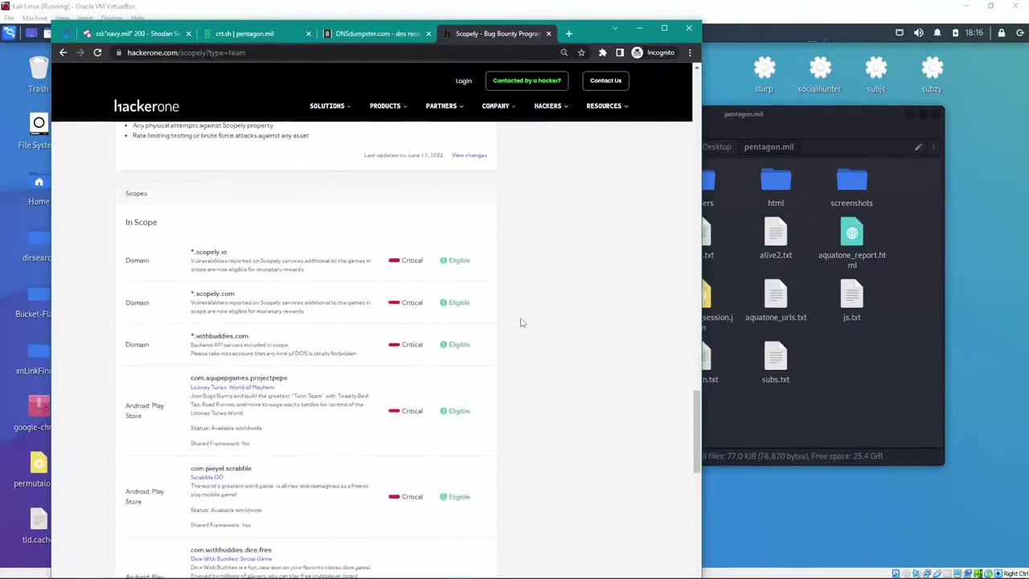
{"action": "scroll", "coordinate": [516, 339], "scroll_direction": "up", "scroll_amount": 1}
{"action": "left_click_drag", "start_coordinate": [39, 181], "coordinate": [24, 247]}
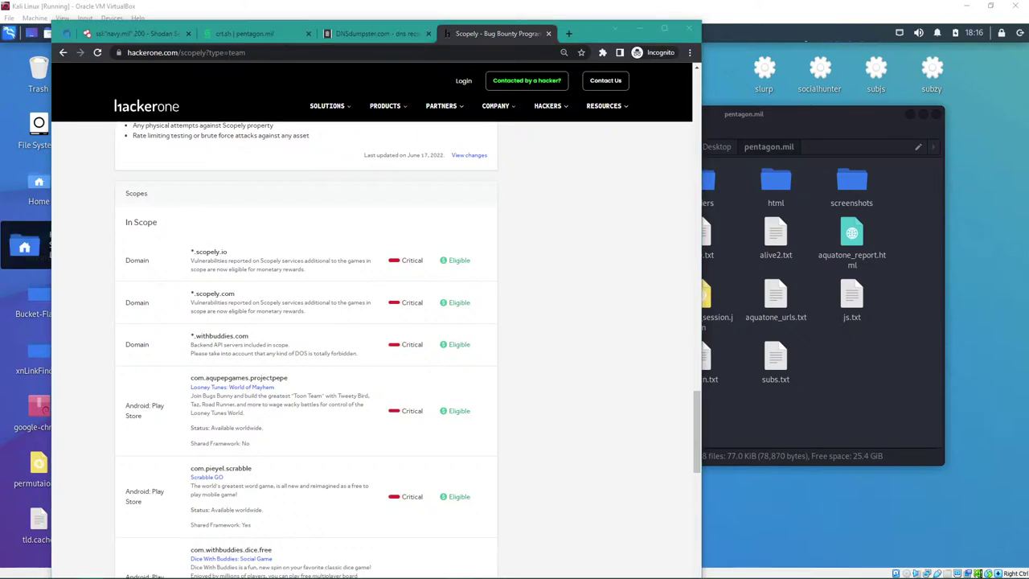
{"action": "left_click_drag", "start_coordinate": [24, 247], "coordinate": [26, 249]}
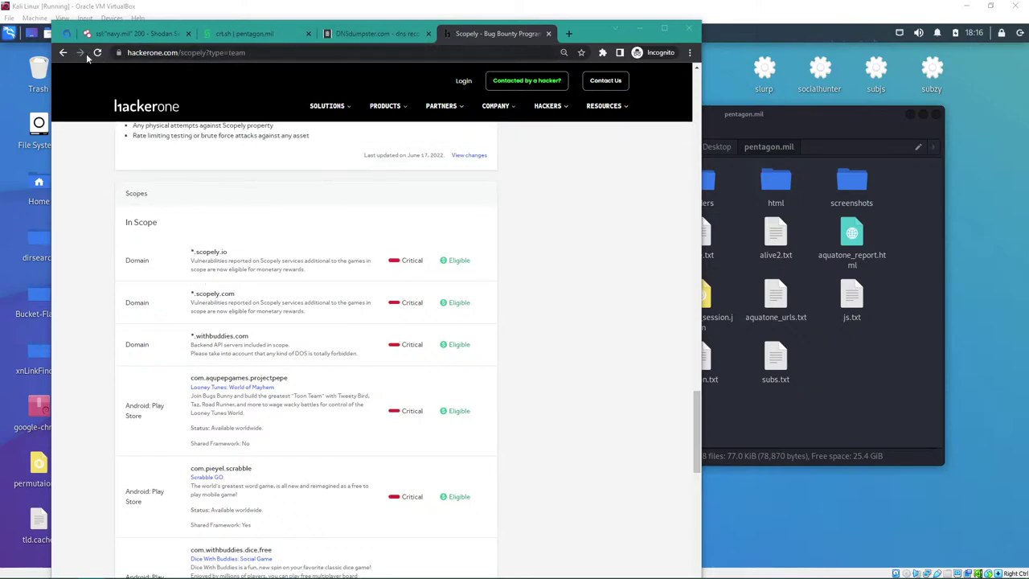
{"action": "left_click", "coordinate": [64, 53]}
{"action": "scroll", "coordinate": [354, 269], "scroll_direction": "down", "scroll_amount": 1}
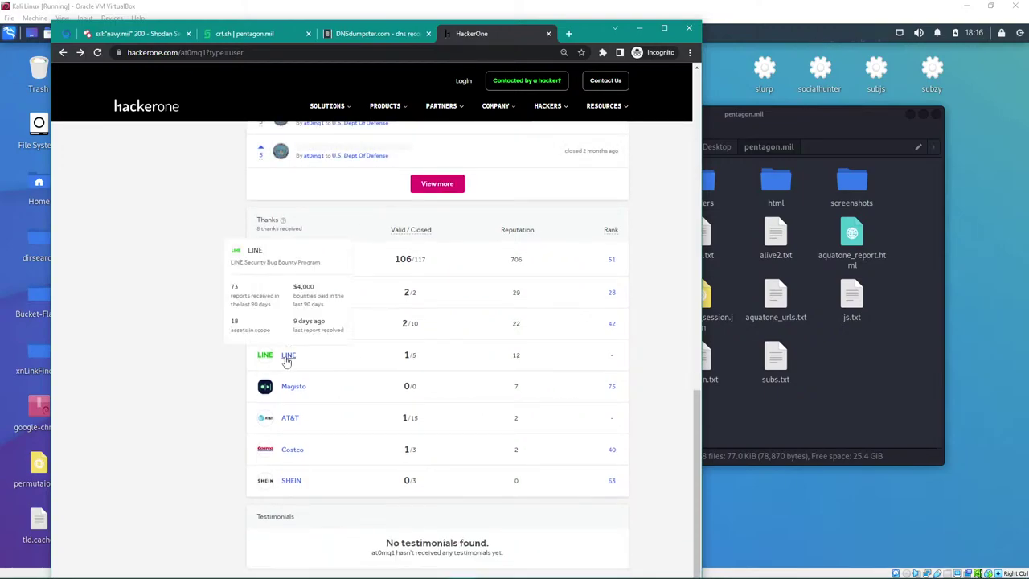
- Review the LINE program's policy and Base Bounty table, then start a new-tab search for 'XSS'
{"action": "left_click", "coordinate": [286, 357]}
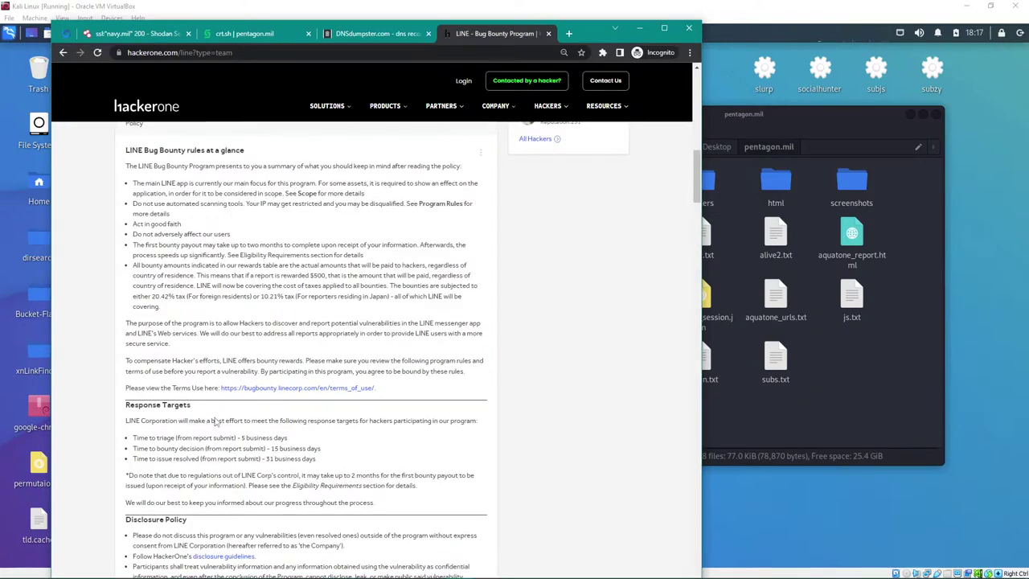
{"action": "scroll", "coordinate": [201, 402], "scroll_direction": "up", "scroll_amount": 15}
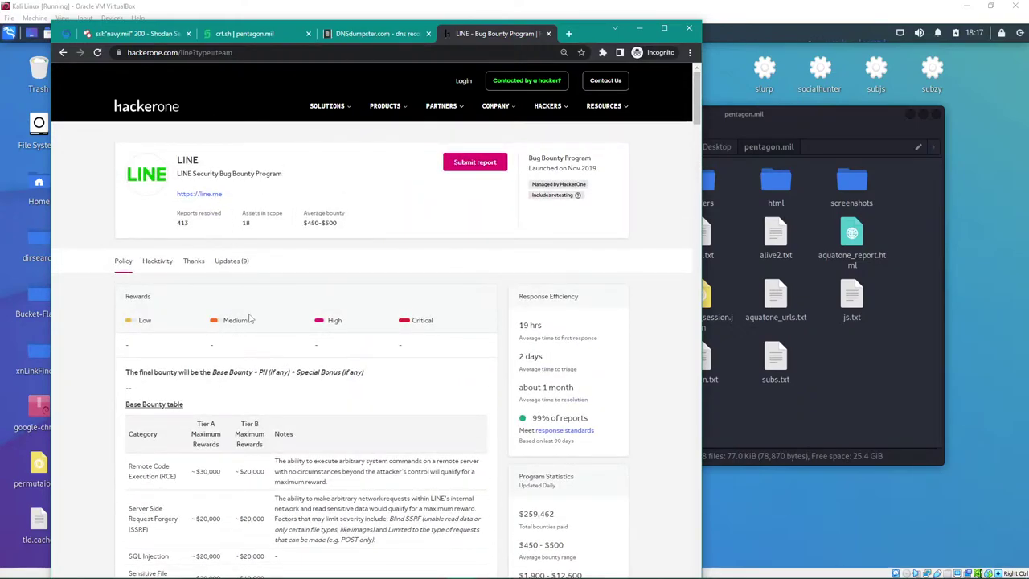
{"action": "scroll", "coordinate": [371, 330], "scroll_direction": "down", "scroll_amount": 3}
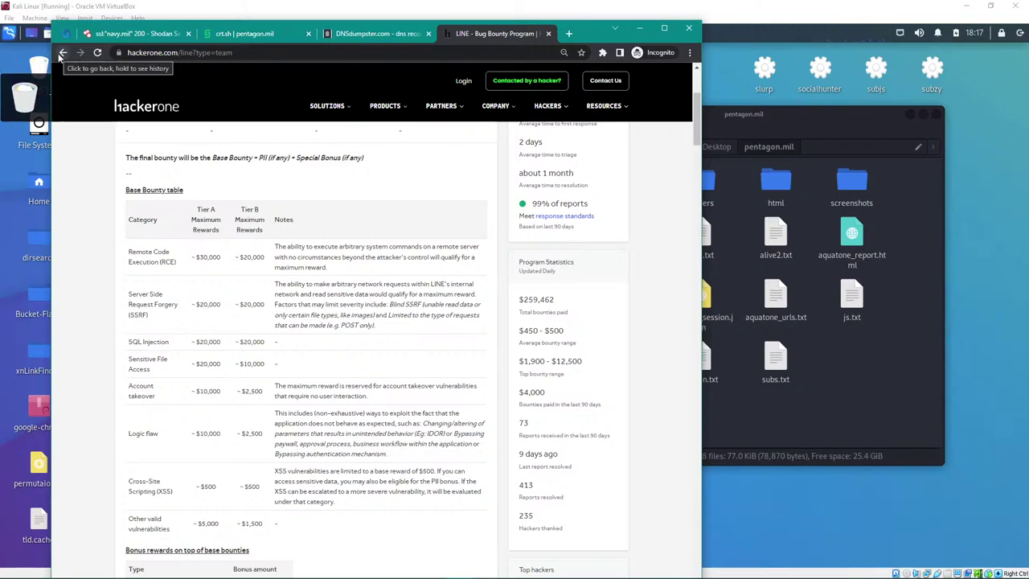
{"action": "left_click", "coordinate": [569, 34]}
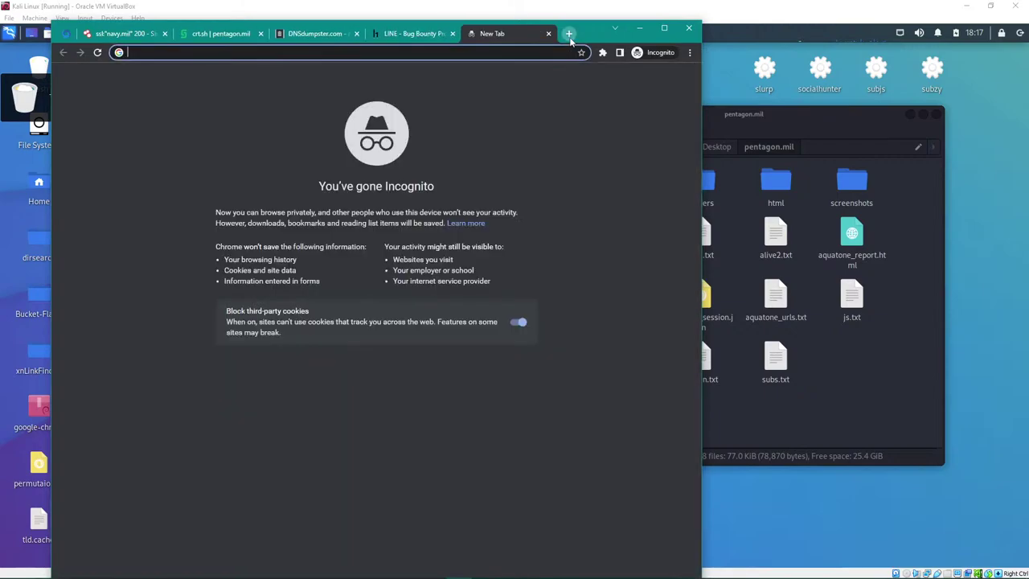
{"action": "type", "text": "SS"}
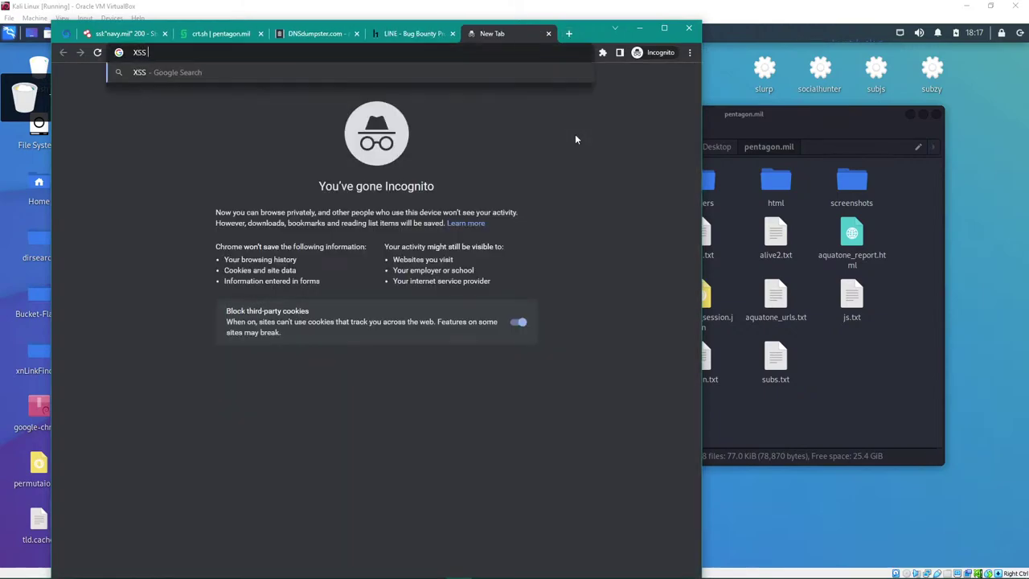
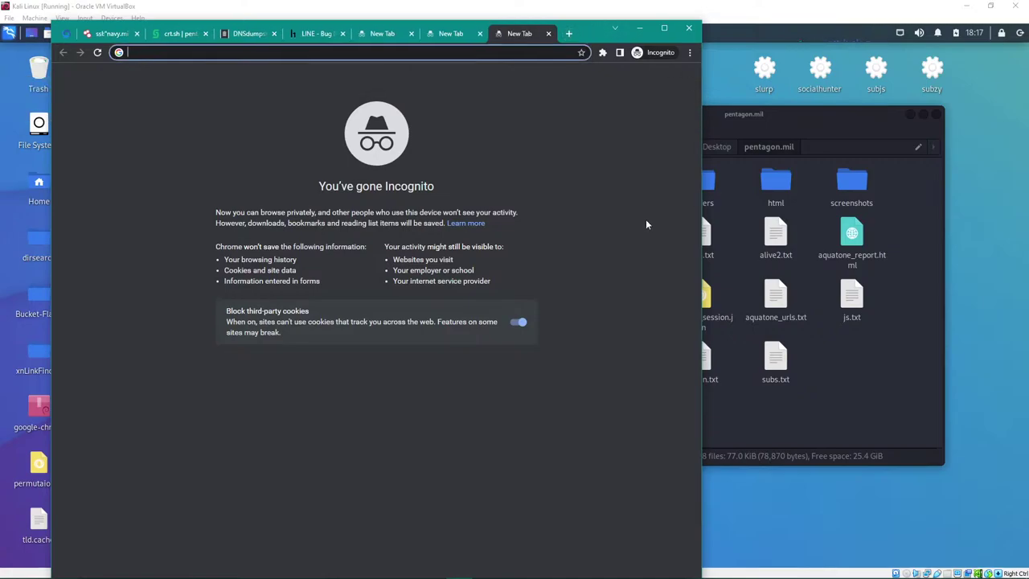
- Replace the mistaken text with 'broken access control' and run the Google search
{"action": "type", "text": "Infor"}
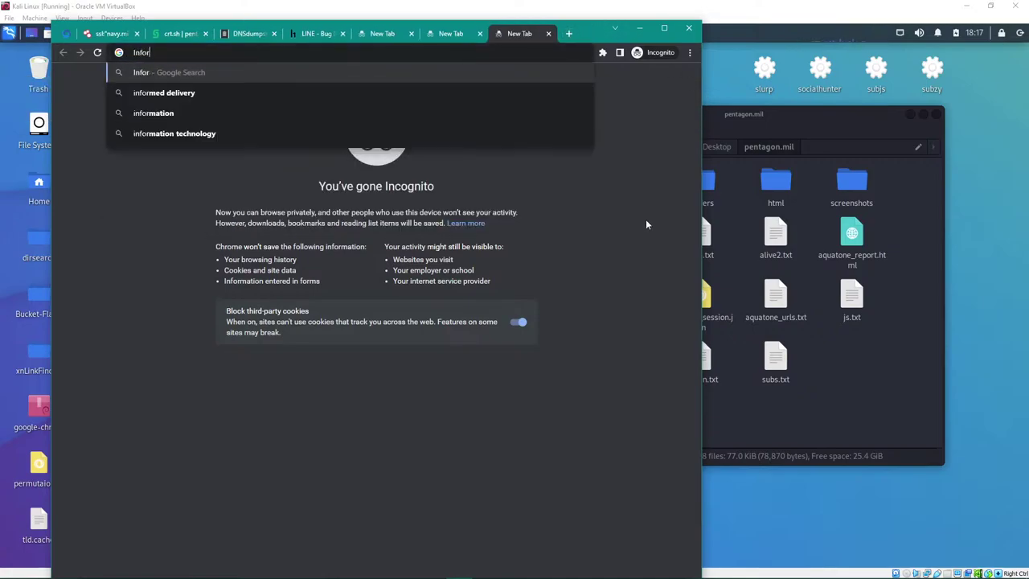
{"action": "type", "text": "mation"}
{"action": "key", "text": "BackSpace"}
{"action": "key", "text": "BackSpace"}
{"action": "key", "text": "BackSpace"}
{"action": "key", "text": "BackSpace"}
{"action": "key", "text": "BackSpace"}
{"action": "key", "text": "BackSpace"}
{"action": "key", "text": "BackSpace"}
{"action": "key", "text": "BackSpace"}
{"action": "key", "text": "BackSpace"}
{"action": "key", "text": "BackSpace"}
{"action": "key", "text": "BackSpace"}
{"action": "key", "text": "BackSpace"}
{"action": "type", "text": "broken access control"}
{"action": "key", "text": "Return"}
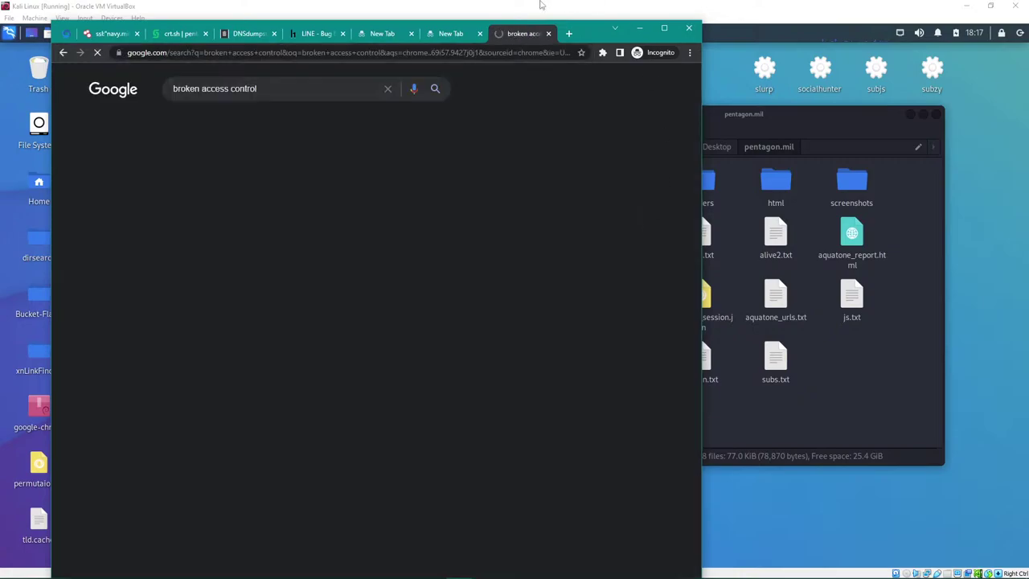
- Submit the XSS and IDOR searches in their tabs, then return to the broken access control results
{"action": "left_click", "coordinate": [382, 33]}
{"action": "key", "text": "Return"}
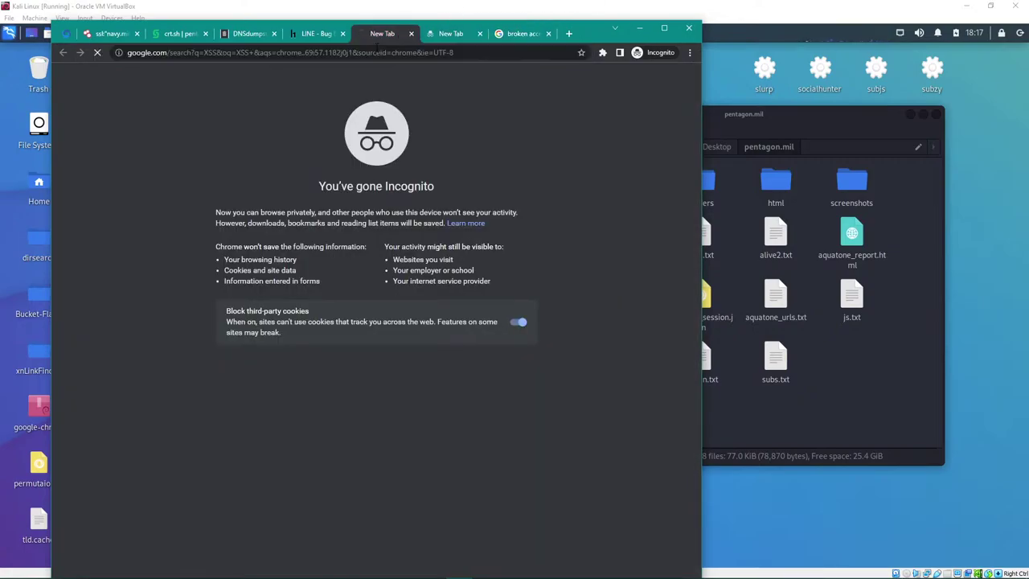
{"action": "left_click", "coordinate": [455, 33]}
{"action": "key", "text": "Return"}
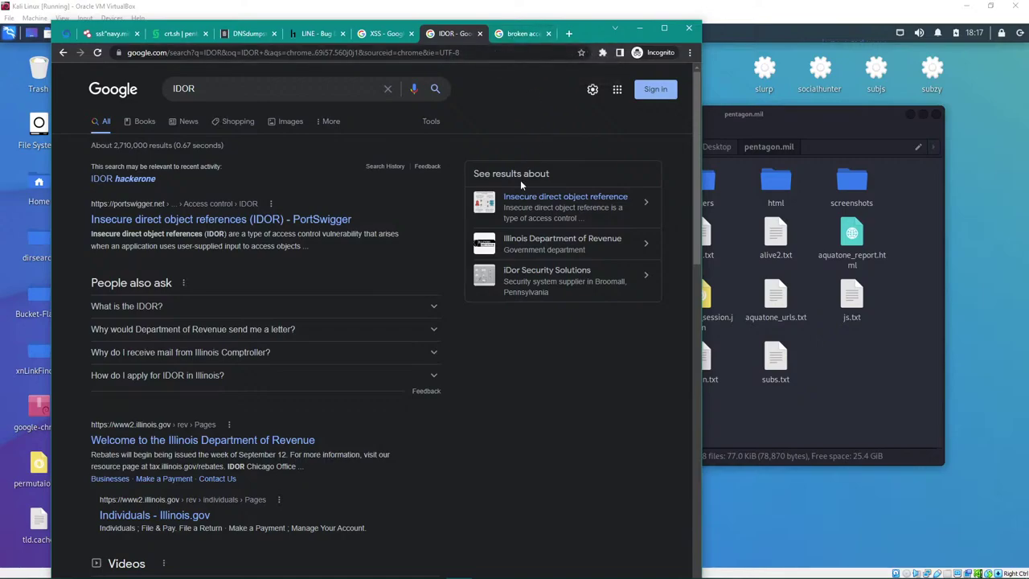
{"action": "left_click", "coordinate": [510, 35]}
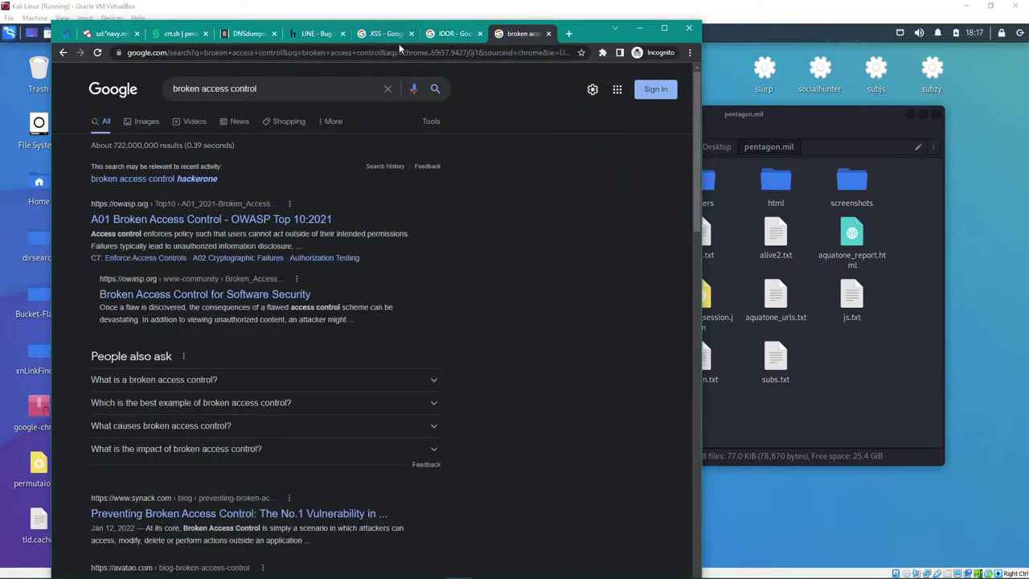
- From the XSS results, open OWASP's Types of XSS page and scroll through it
{"action": "left_click", "coordinate": [392, 39]}
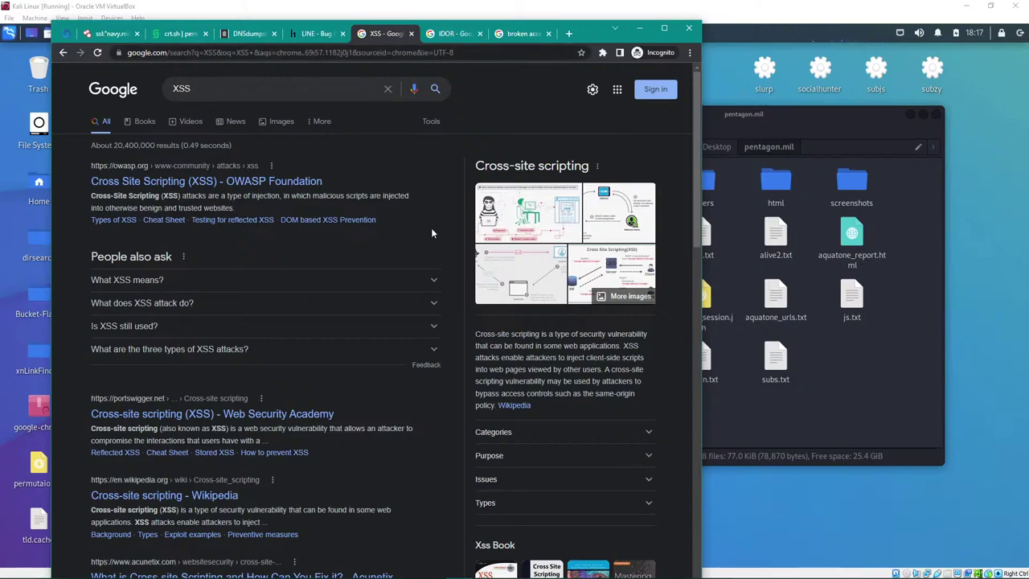
{"action": "left_click", "coordinate": [120, 220]}
{"action": "scroll", "coordinate": [266, 265], "scroll_direction": "down", "scroll_amount": 3}
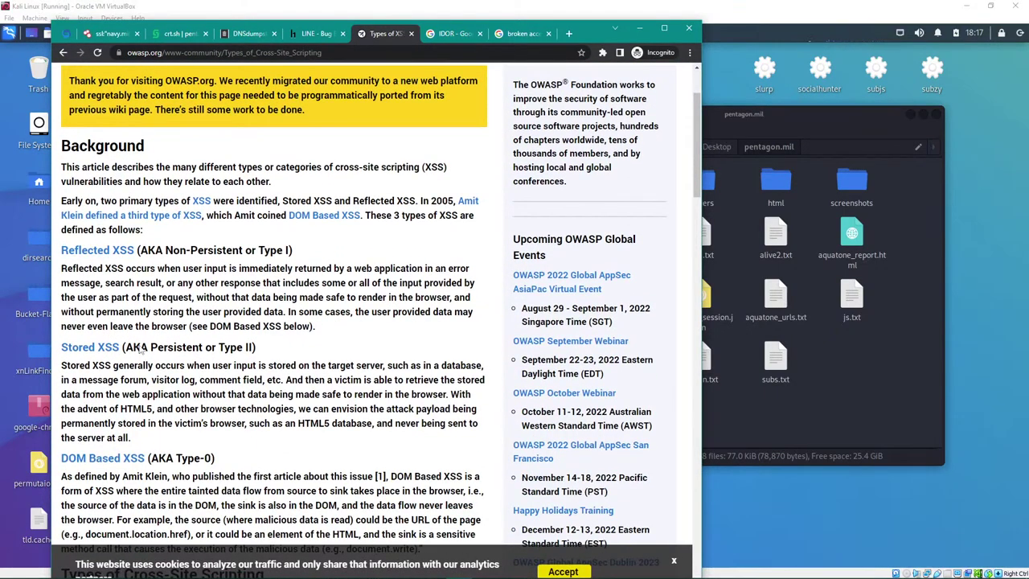
{"action": "scroll", "coordinate": [141, 351], "scroll_direction": "down", "scroll_amount": 5}
{"action": "scroll", "coordinate": [131, 337], "scroll_direction": "down", "scroll_amount": 4}
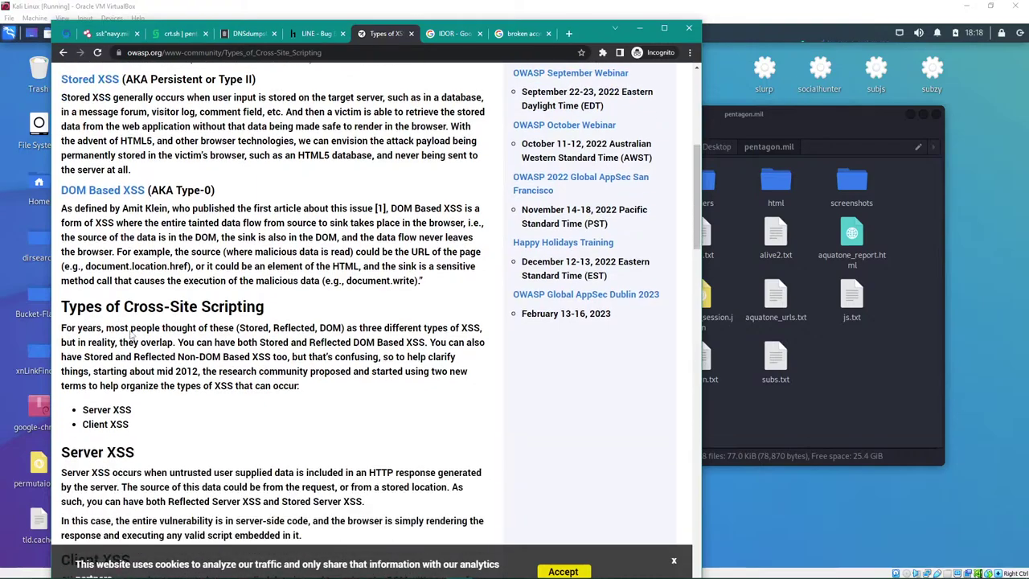
{"action": "scroll", "coordinate": [141, 310], "scroll_direction": "up", "scroll_amount": 8}
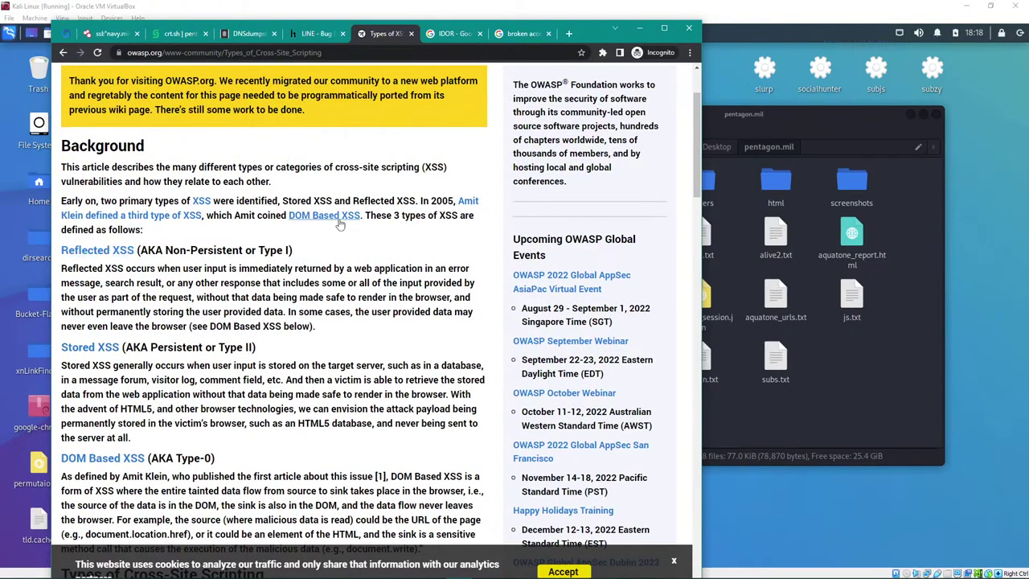
- Search Google for 'html editor' in a new incognito tab
{"action": "left_click", "coordinate": [569, 34]}
{"action": "type", "text": "html e"}
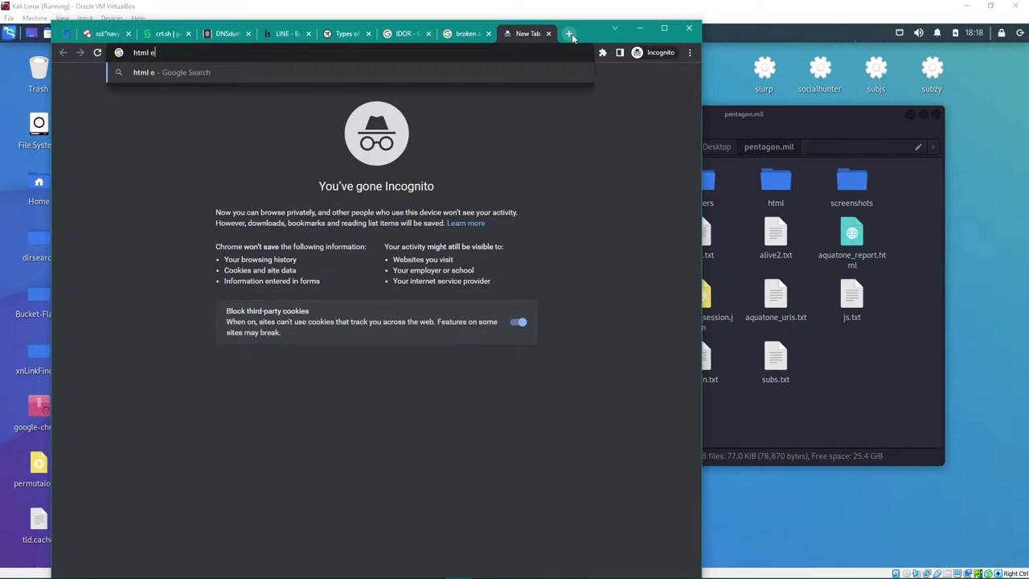
{"action": "type", "text": "ditor"}
{"action": "key", "text": "Return"}
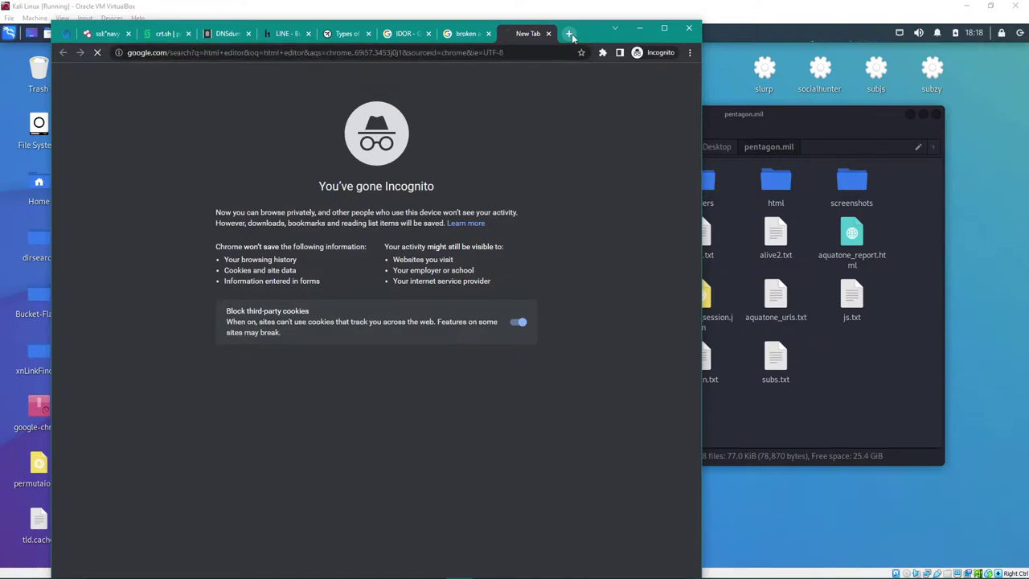
- Open the onlinehtmleditor.dev result and type '<' into the editor body
{"action": "left_click", "coordinate": [238, 183]}
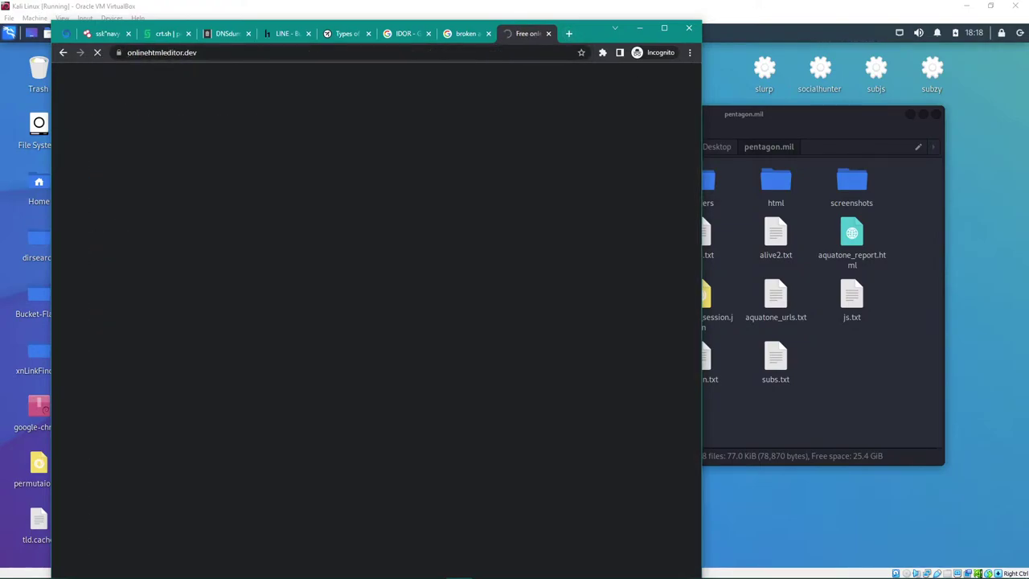
{"action": "scroll", "coordinate": [241, 241], "scroll_direction": "down", "scroll_amount": 2}
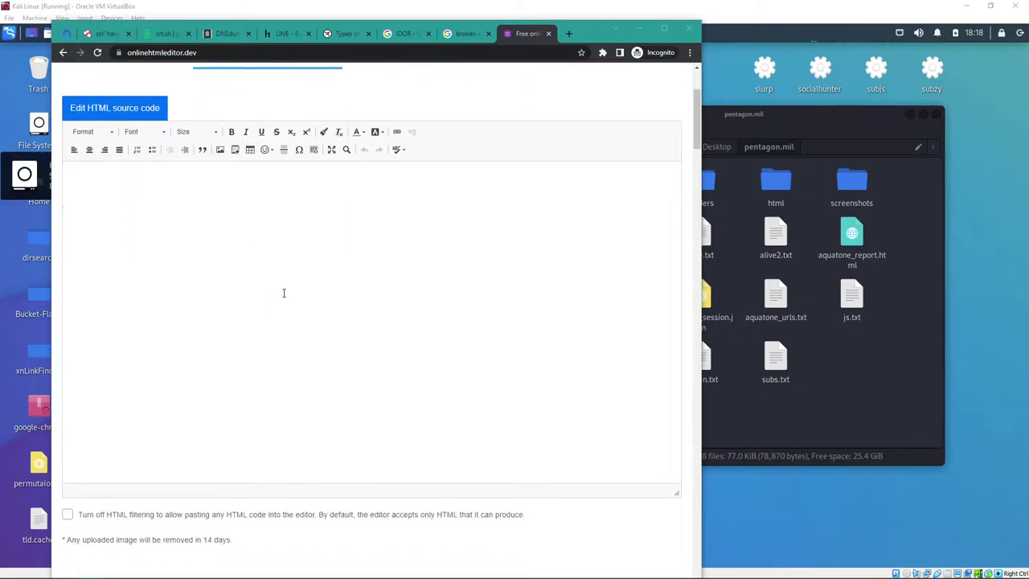
{"action": "left_click", "coordinate": [299, 259]}
{"action": "type", "text": "<h1>"}
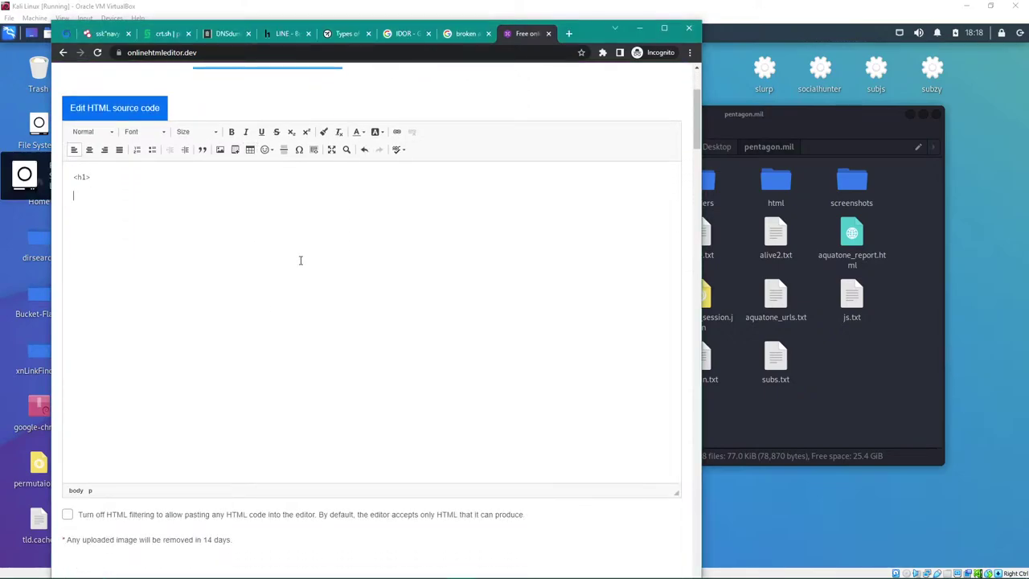
- Scroll down the onlinehtmleditor.dev page toward the 'Real-time collaboration editor' link
{"action": "scroll", "coordinate": [266, 306], "scroll_direction": "down", "scroll_amount": 8}
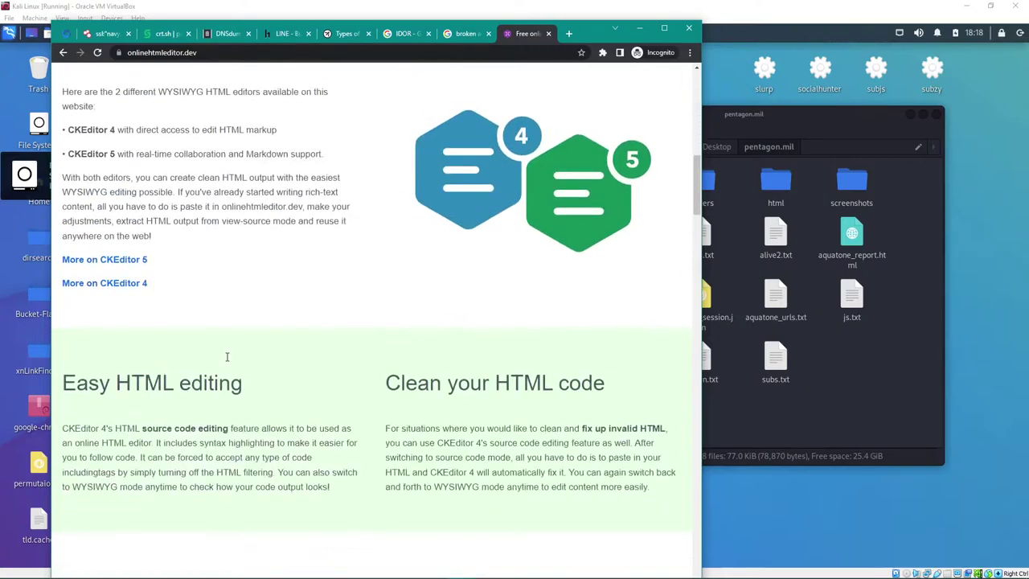
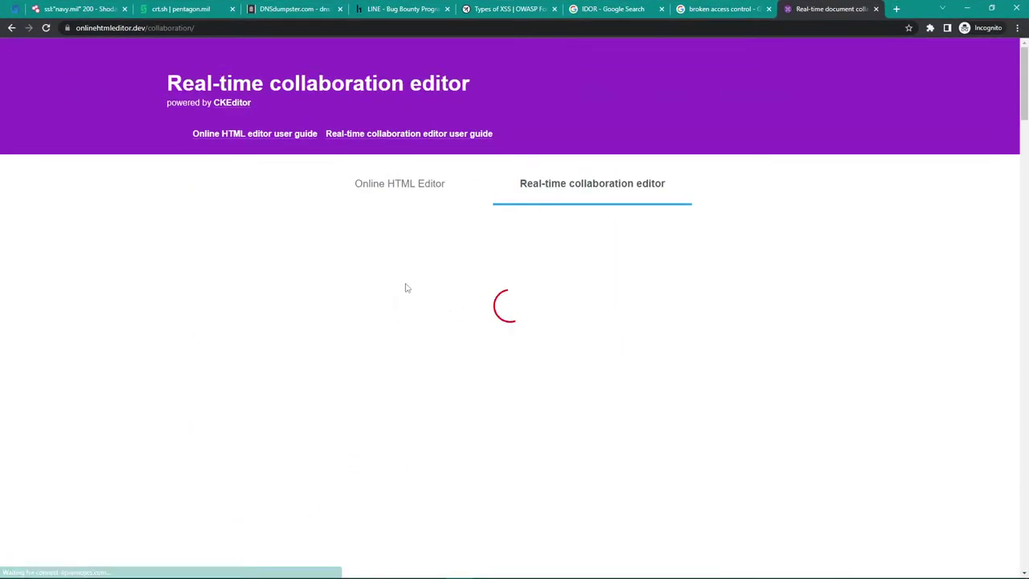
- Scroll the collaboration editor and place the cursor in the document body to type A
{"action": "scroll", "coordinate": [427, 282], "scroll_direction": "down", "scroll_amount": 2}
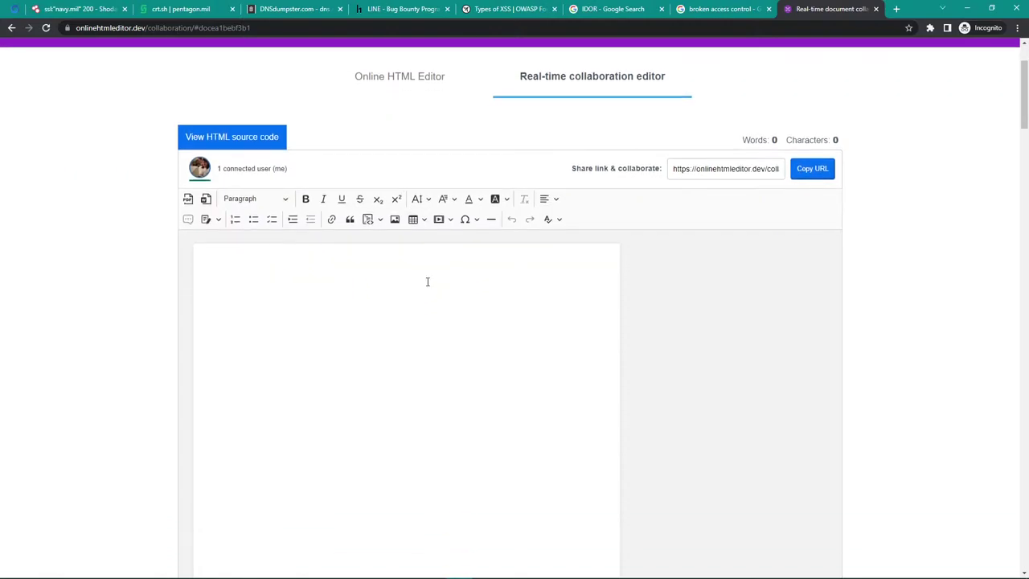
{"action": "scroll", "coordinate": [440, 273], "scroll_direction": "down", "scroll_amount": 2}
{"action": "left_click", "coordinate": [432, 241]}
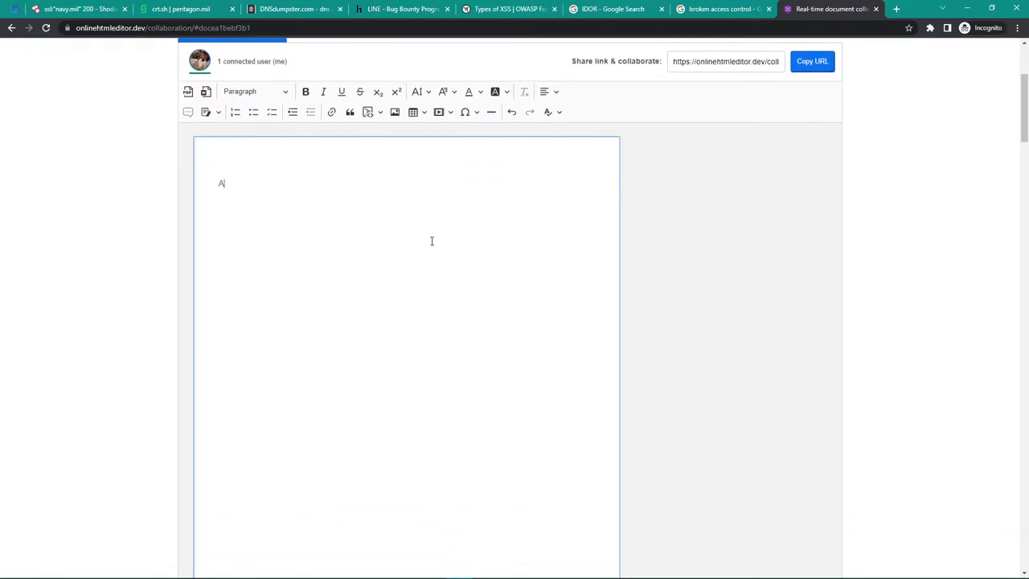
- Check the broken access control search tab, return to the editor, then go back a page
{"action": "left_click", "coordinate": [752, 9]}
{"action": "left_click", "coordinate": [820, 9]}
{"action": "left_click", "coordinate": [12, 28]}
- Return to the html editor results, reopen html-online.com's editor, and view OWASP's Types of XSS page
{"action": "left_click", "coordinate": [11, 29]}
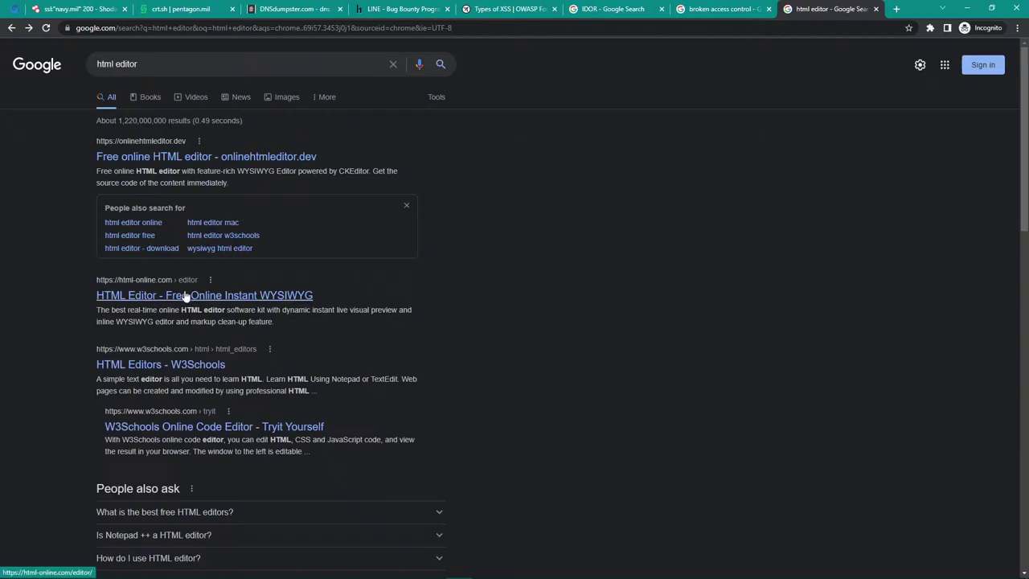
{"action": "key", "text": "alt+Right"}
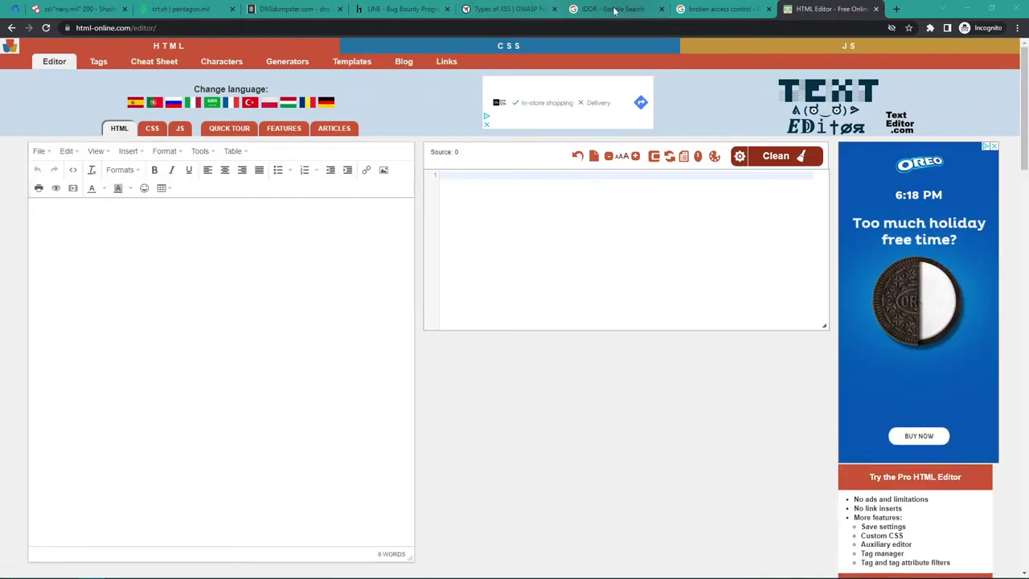
{"action": "left_click", "coordinate": [506, 9]}
{"action": "scroll", "coordinate": [228, 270], "scroll_direction": "down", "scroll_amount": 1}
{"action": "scroll", "coordinate": [230, 270], "scroll_direction": "up", "scroll_amount": 1}
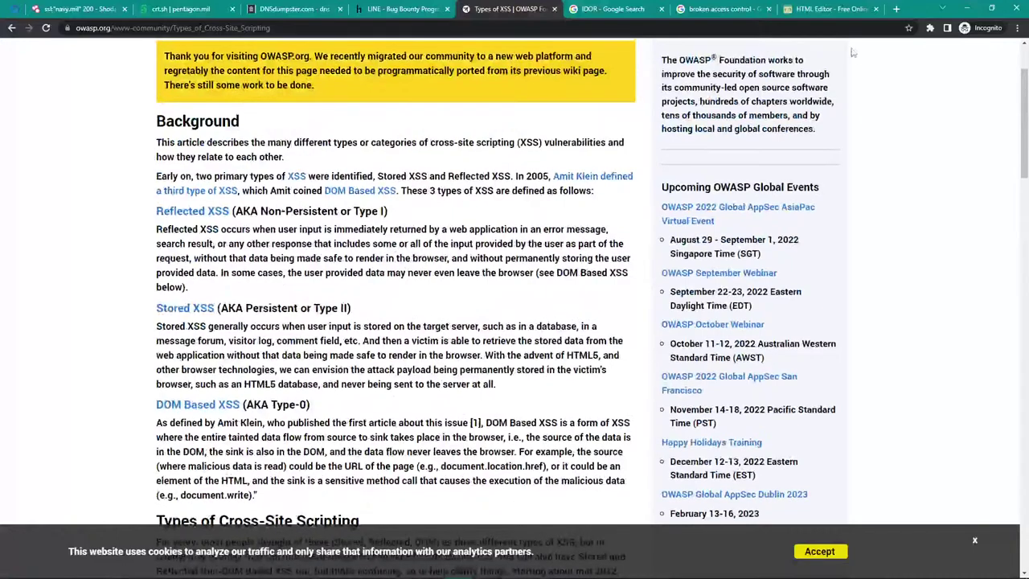
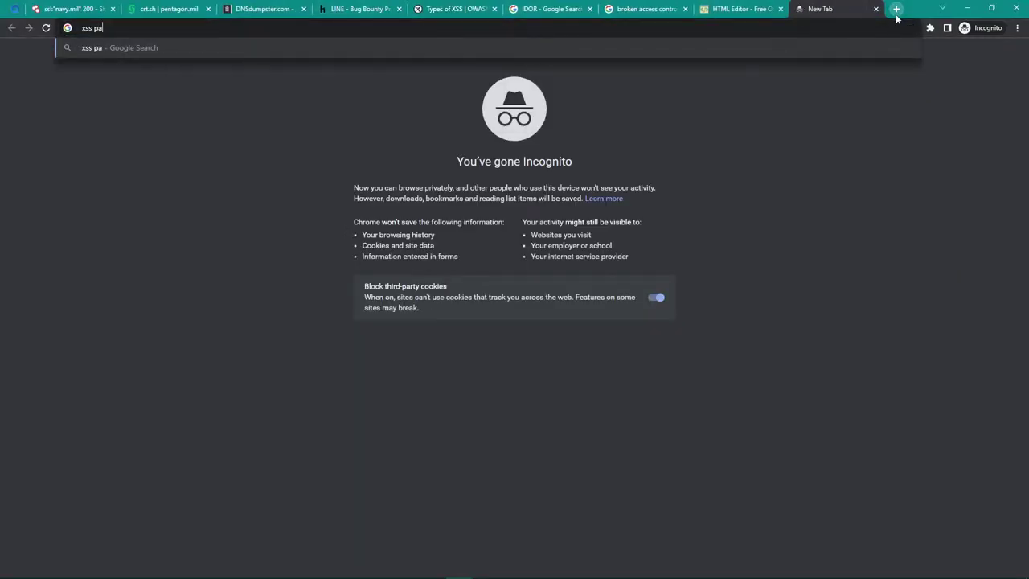
- Search 'xss payload', open the payloadbox/xss-payload-list repo, and highlight the script-tag javascript:alert(1) line
{"action": "key", "text": "Return"}
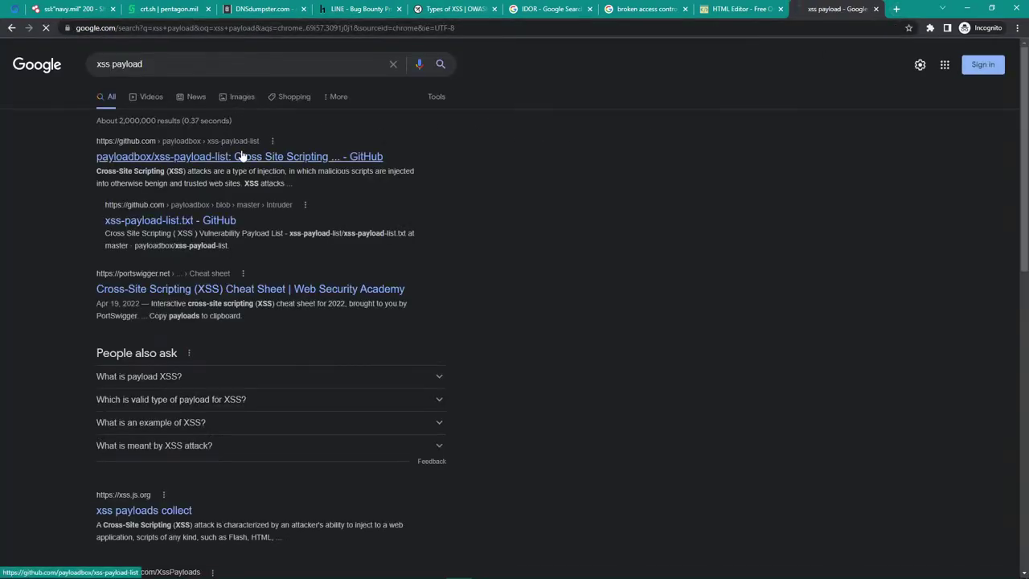
{"action": "left_click", "coordinate": [223, 156]}
{"action": "scroll", "coordinate": [418, 321], "scroll_direction": "down", "scroll_amount": 6}
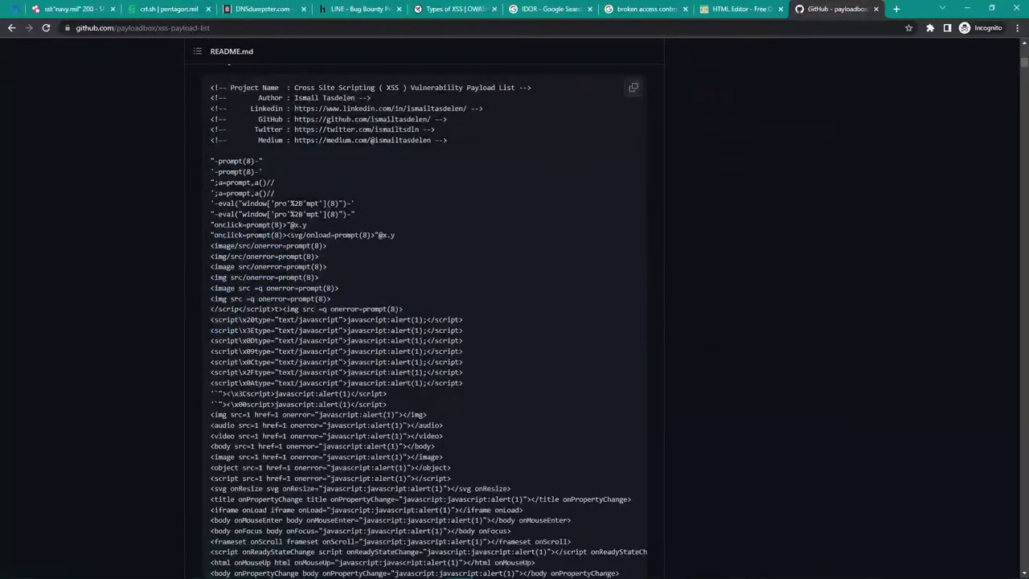
{"action": "left_click_drag", "start_coordinate": [462, 319], "coordinate": [210, 321]}
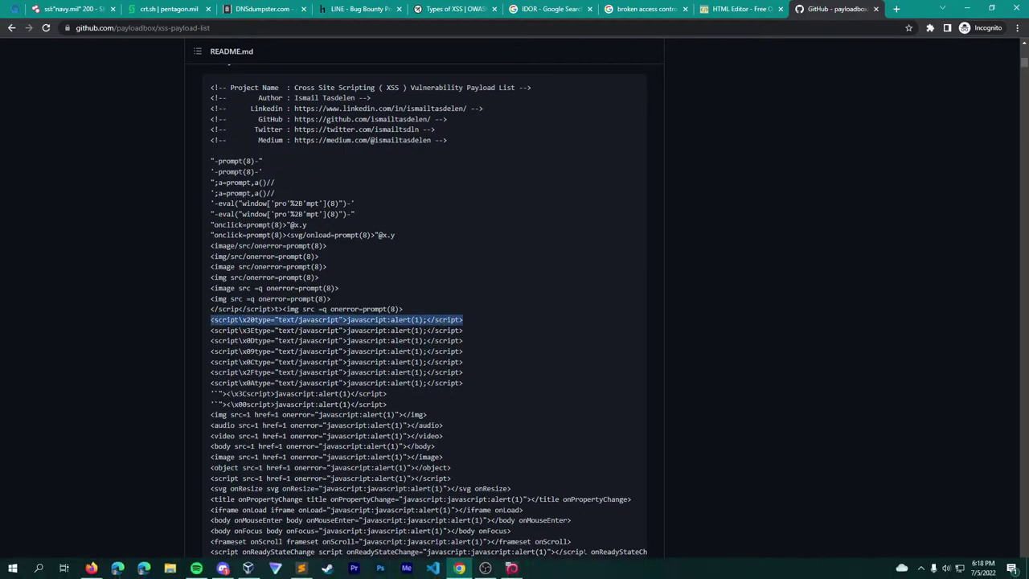
{"action": "mouse_move", "coordinate": [508, 569]}
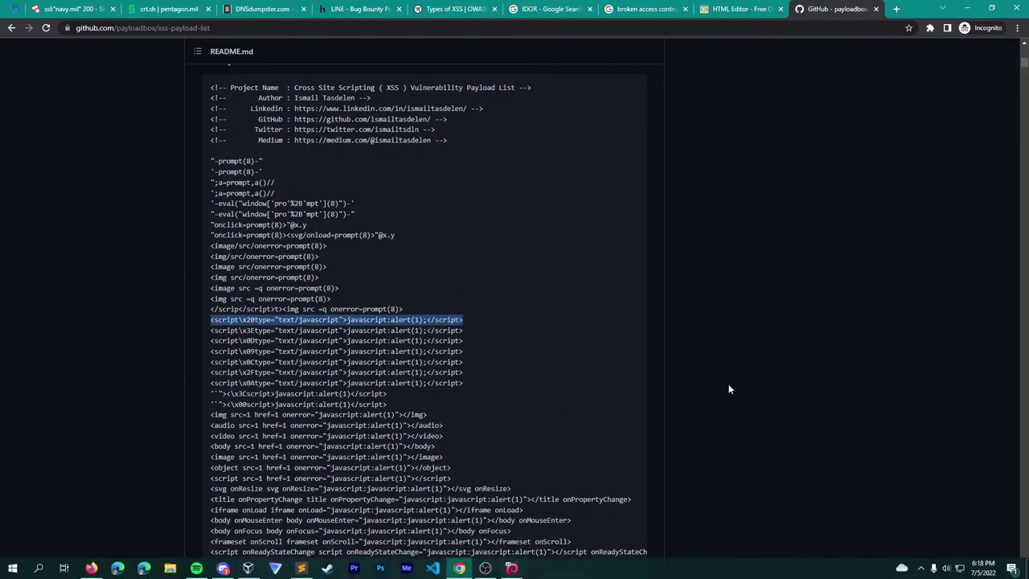
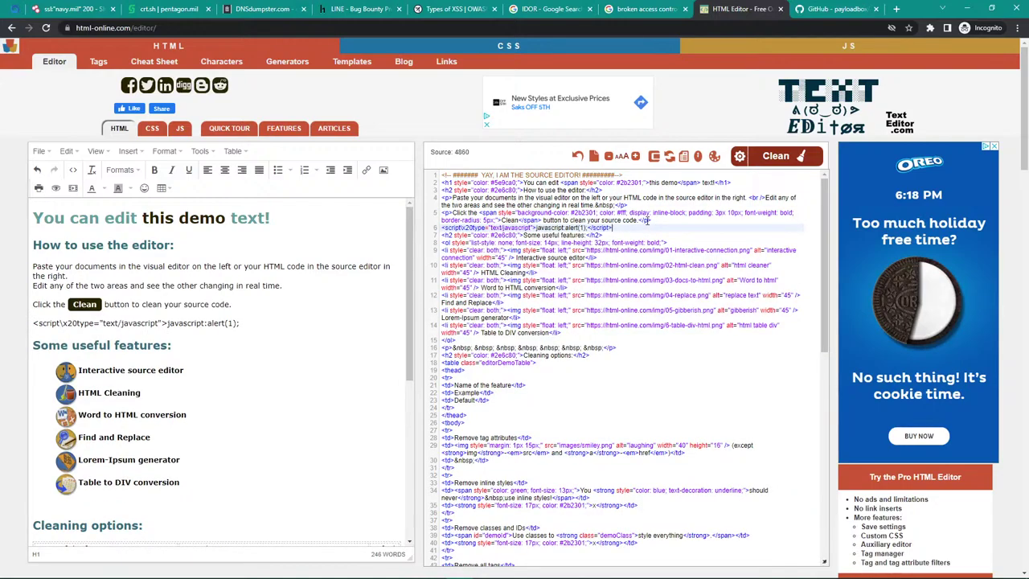
{"action": "key", "text": "ctrl+z"}
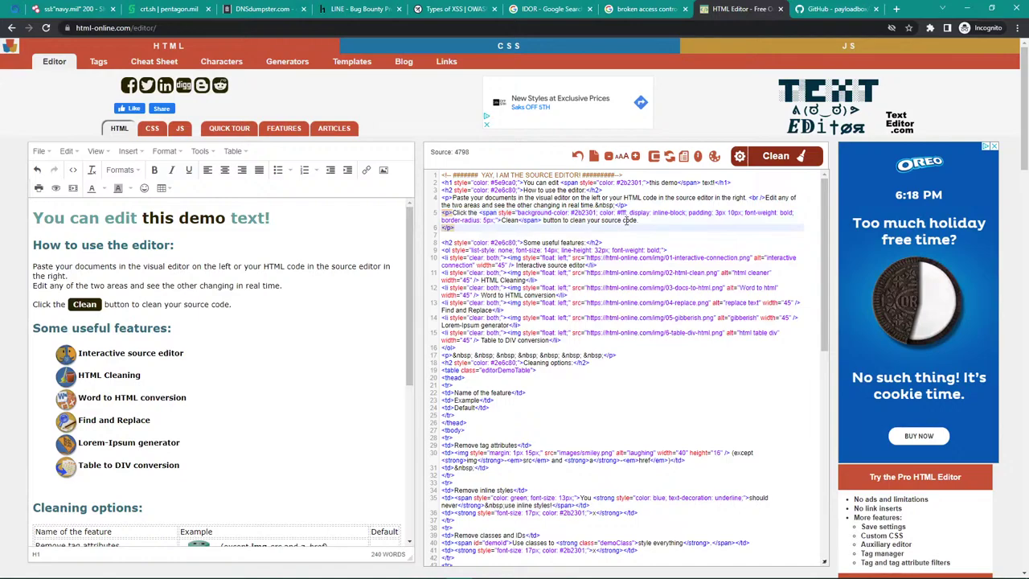
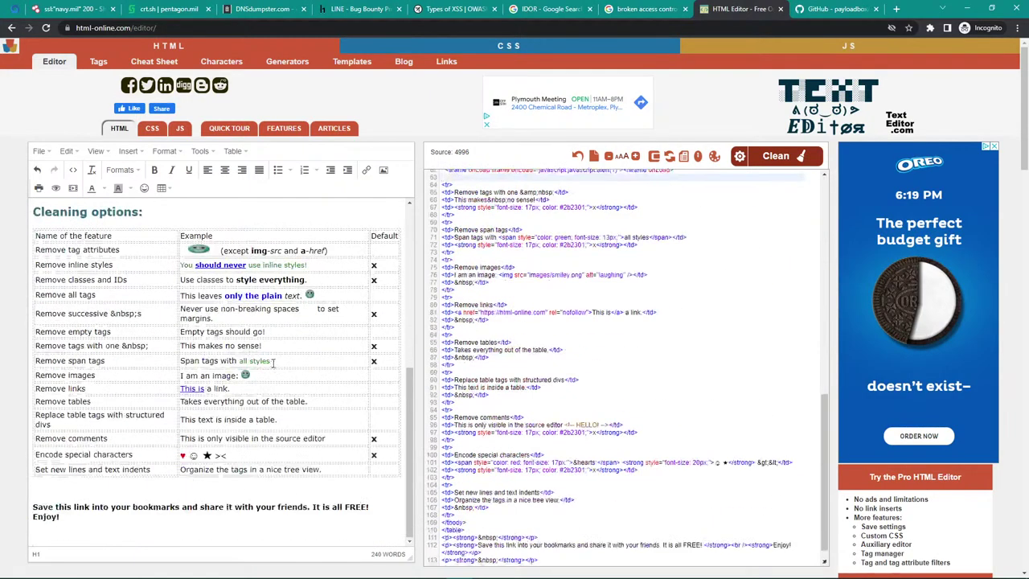
- Return the editor source to the top, then show the payloadbox xss-payload-list introduction on GitHub
{"action": "scroll", "coordinate": [273, 363], "scroll_direction": "up", "scroll_amount": 10}
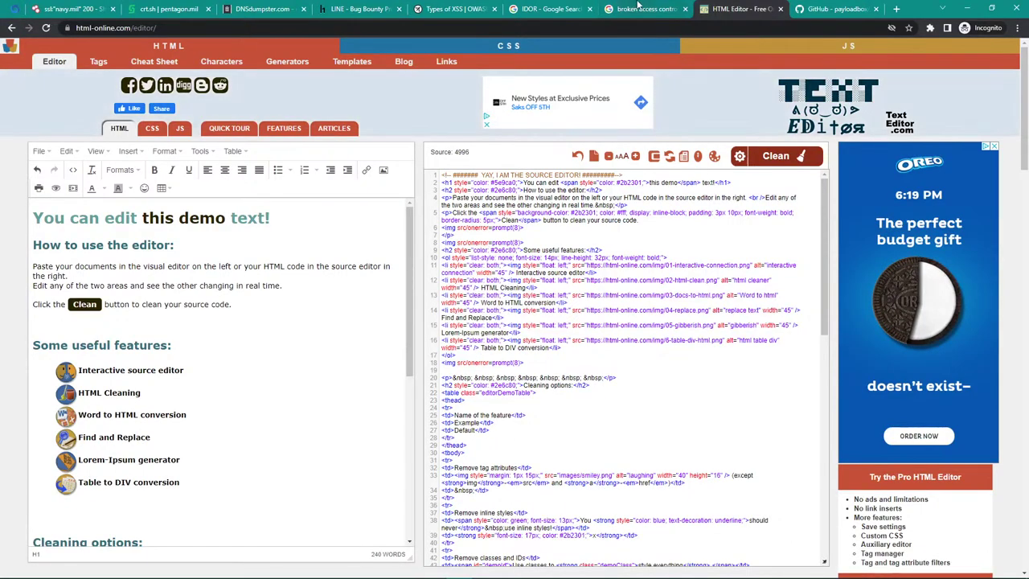
{"action": "key", "text": "ctrl+Tab"}
{"action": "scroll", "coordinate": [410, 260], "scroll_direction": "up", "scroll_amount": 2}
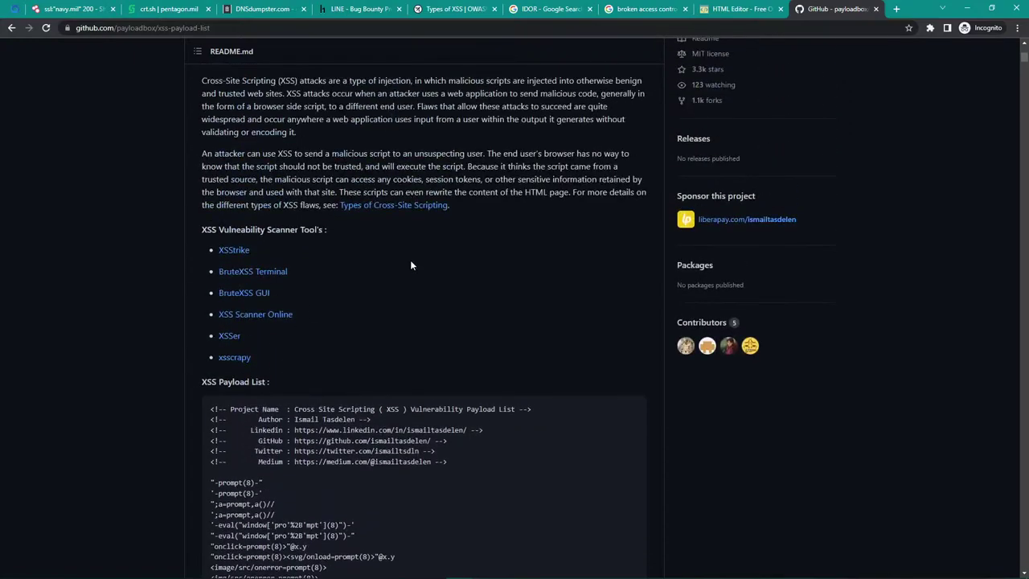
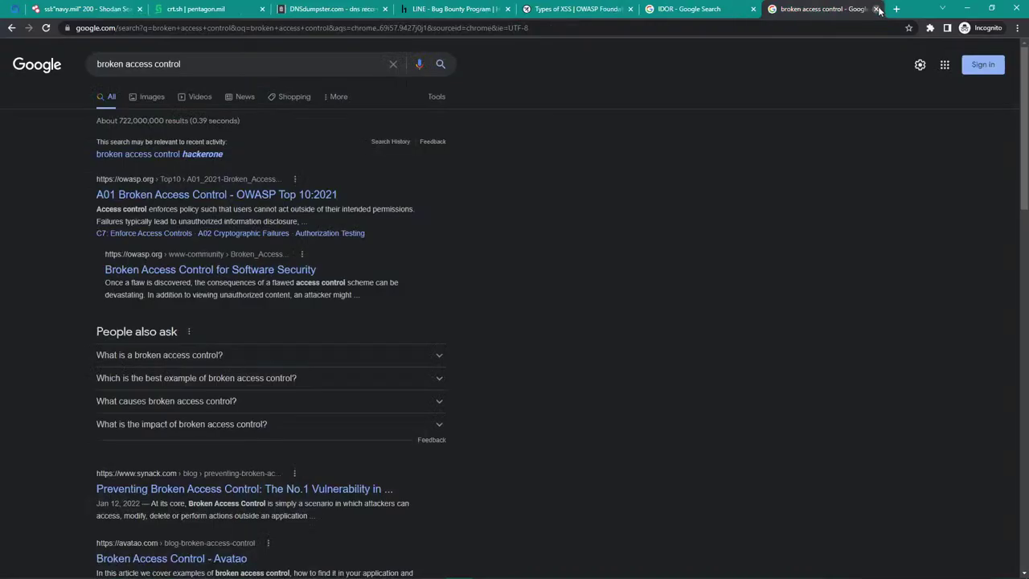
- Close the unneeded and OWASP Types of XSS tabs, then run the 'IDOR hackerone' related search
{"action": "left_click", "coordinate": [510, 9]}
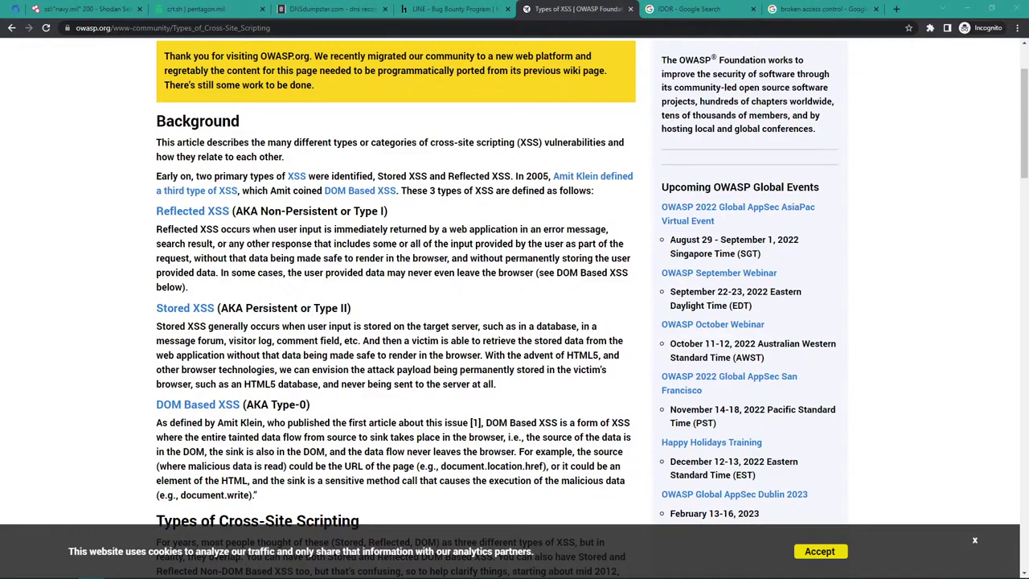
{"action": "left_click", "coordinate": [630, 9]}
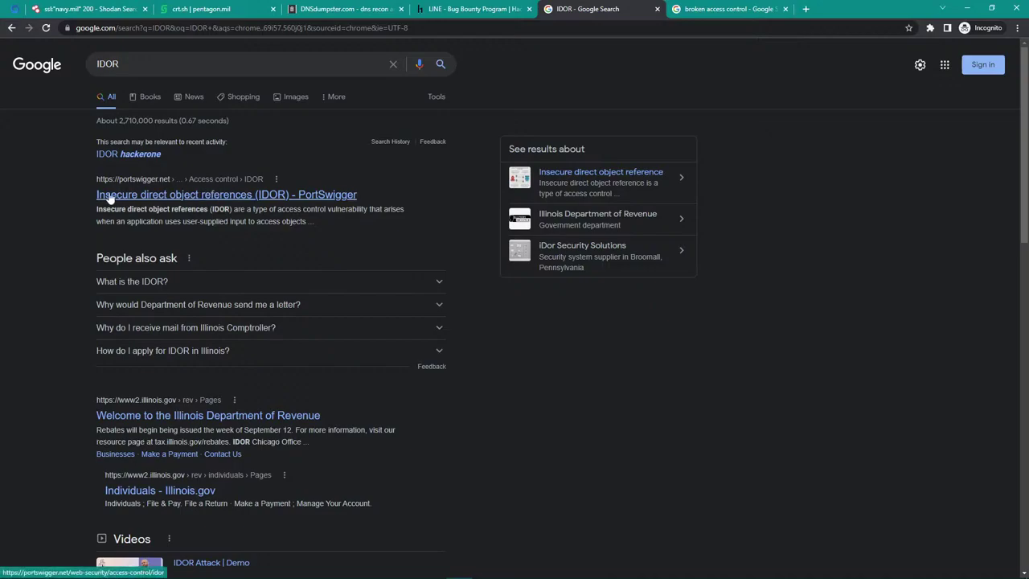
{"action": "left_click", "coordinate": [157, 162]}
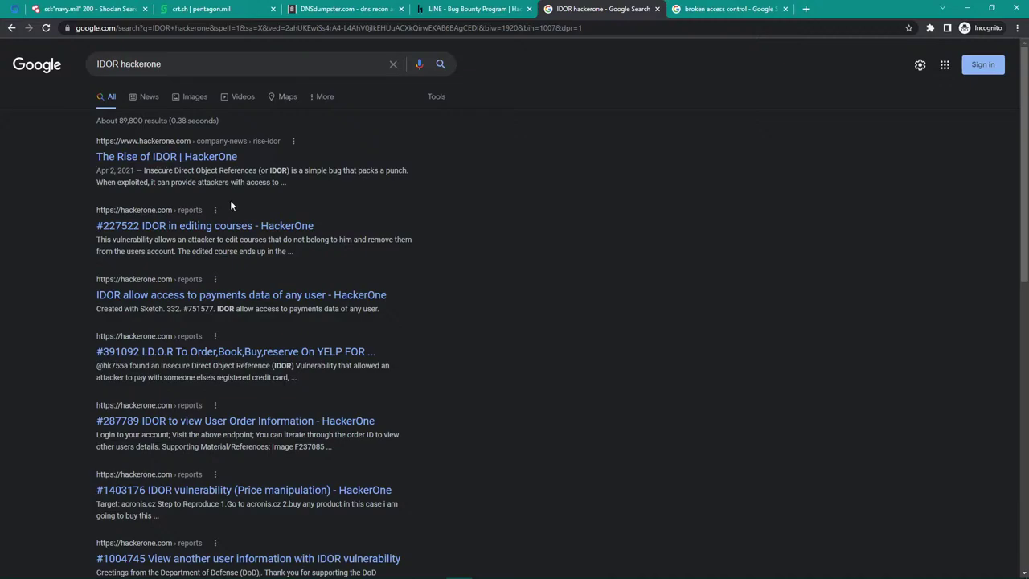
- Open report #227522 'IDOR in editing courses', then load hackerone.com/hacktivity in a new tab
{"action": "left_click", "coordinate": [232, 227]}
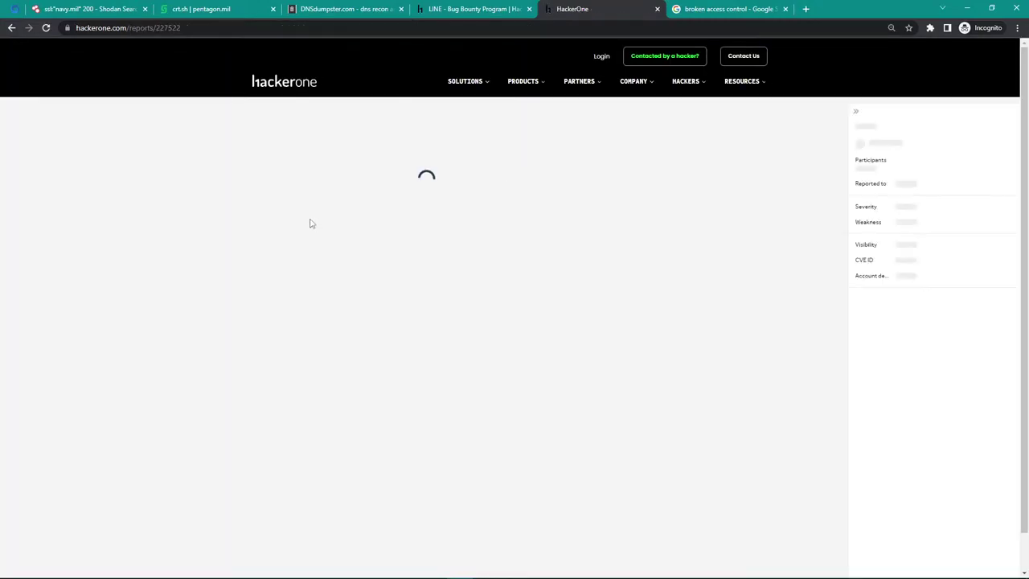
{"action": "left_click_drag", "start_coordinate": [181, 27], "coordinate": [147, 28]}
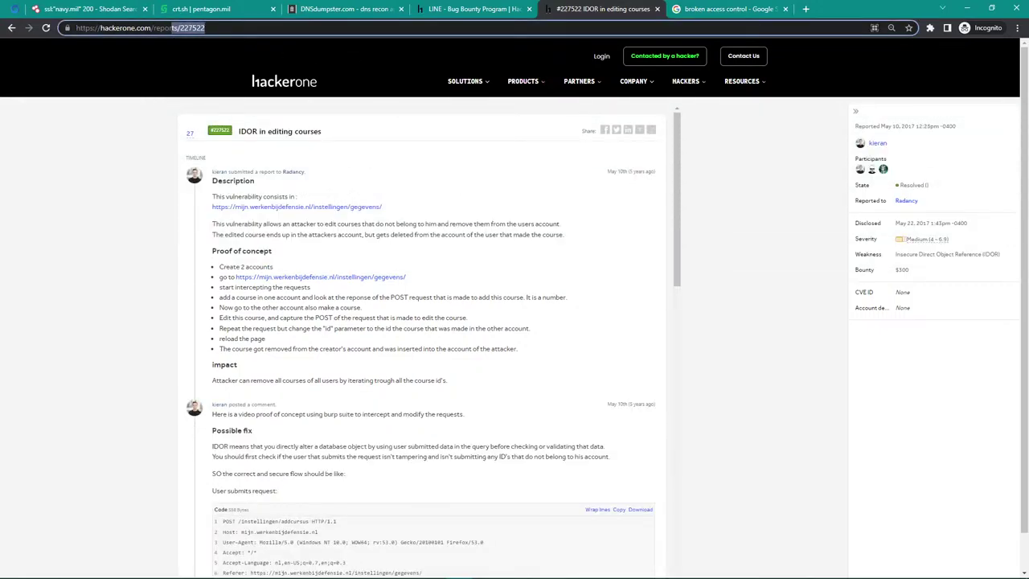
{"action": "left_click", "coordinate": [740, 11]}
{"action": "left_click", "coordinate": [807, 8]}
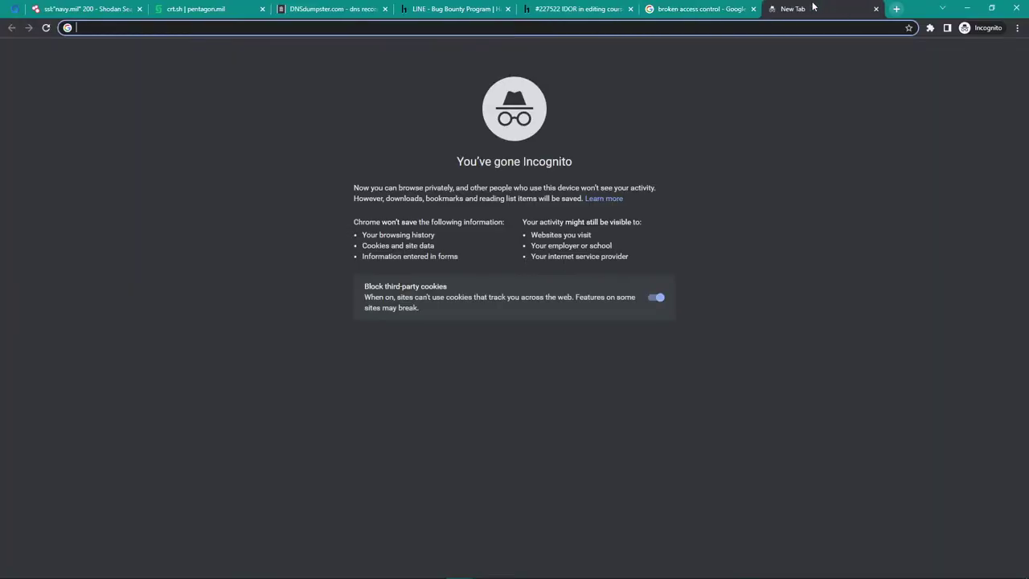
{"action": "type", "text": "hackerone"}
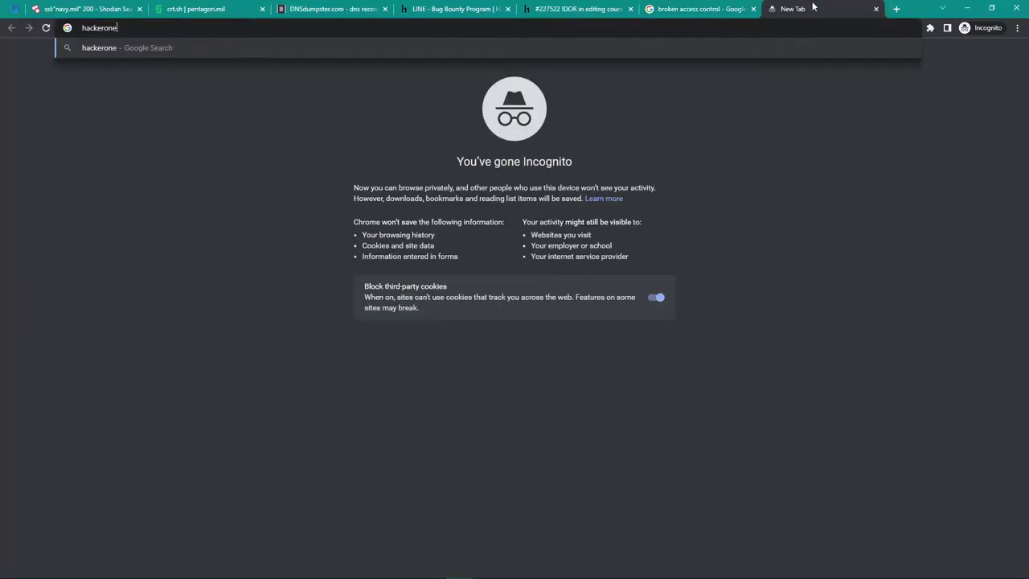
{"action": "type", "text": ".com/hacktivit"}
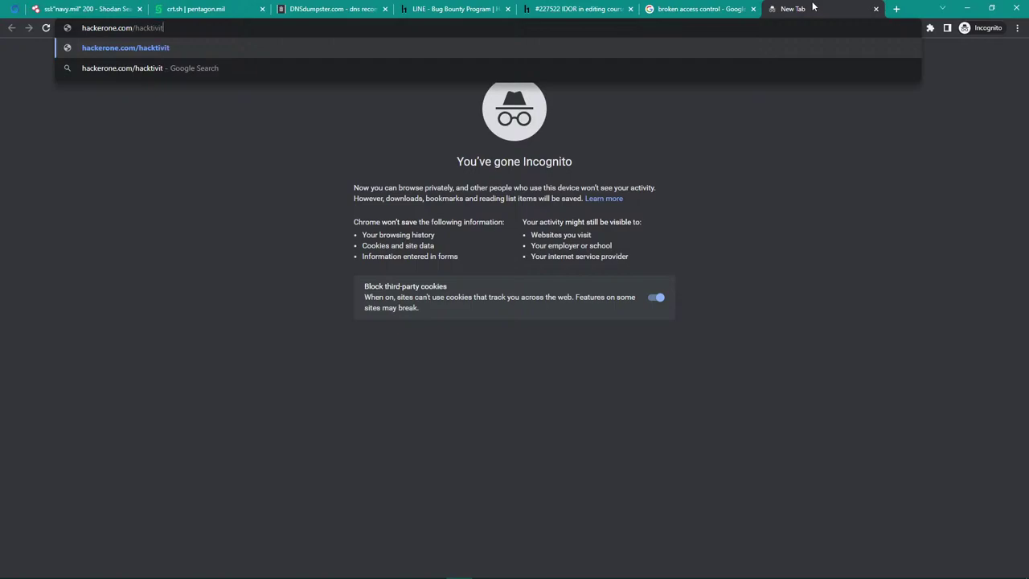
{"action": "type", "text": "y"}
{"action": "key", "text": "Return"}
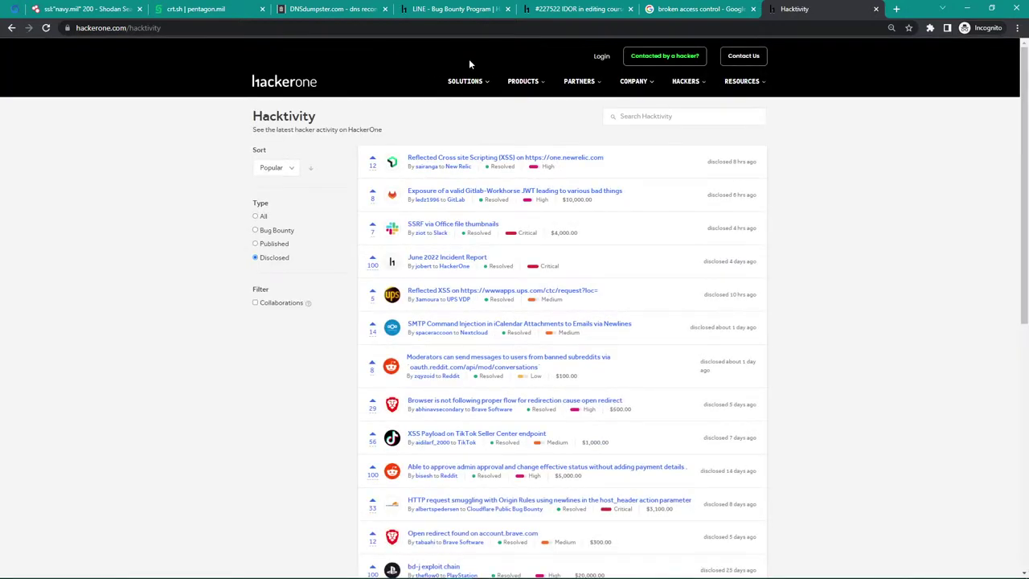
- Read through the New Relic reflected XSS report, including its reproduction link
{"action": "left_click", "coordinate": [508, 160]}
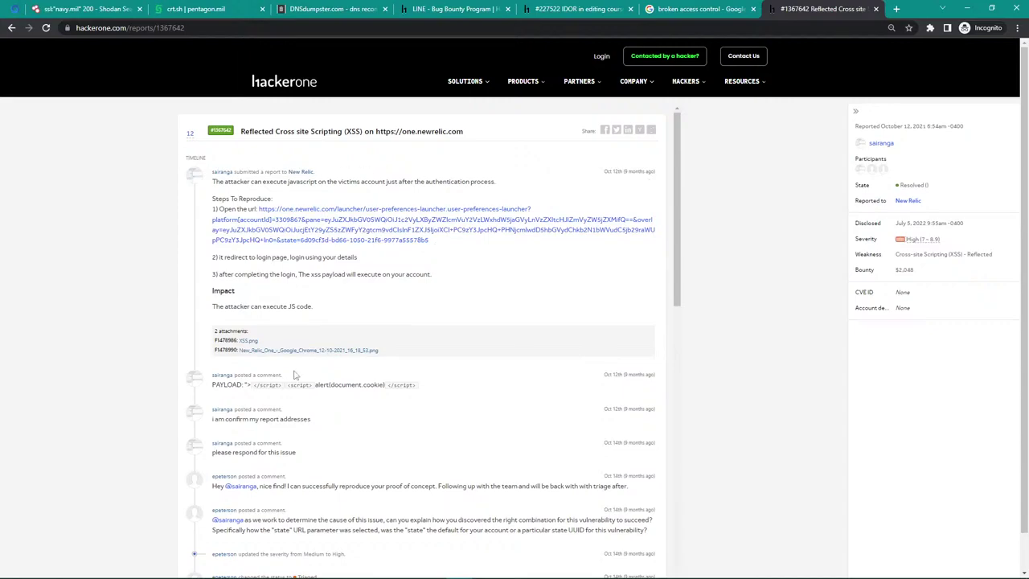
{"action": "scroll", "coordinate": [374, 327], "scroll_direction": "down", "scroll_amount": 2}
{"action": "scroll", "coordinate": [374, 327], "scroll_direction": "down", "scroll_amount": 2}
{"action": "scroll", "coordinate": [310, 314], "scroll_direction": "up", "scroll_amount": 5}
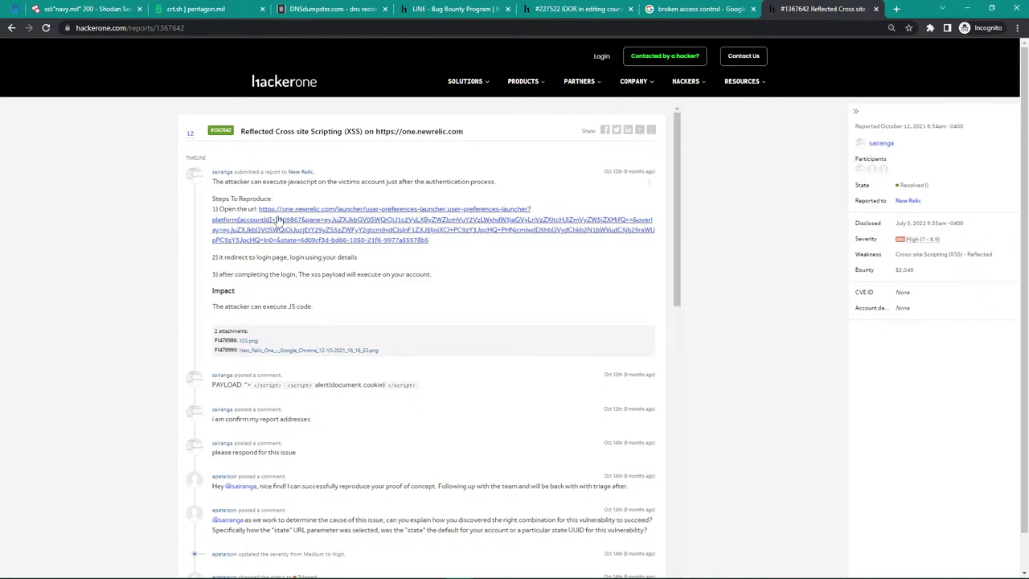
{"action": "right_click", "coordinate": [393, 231]}
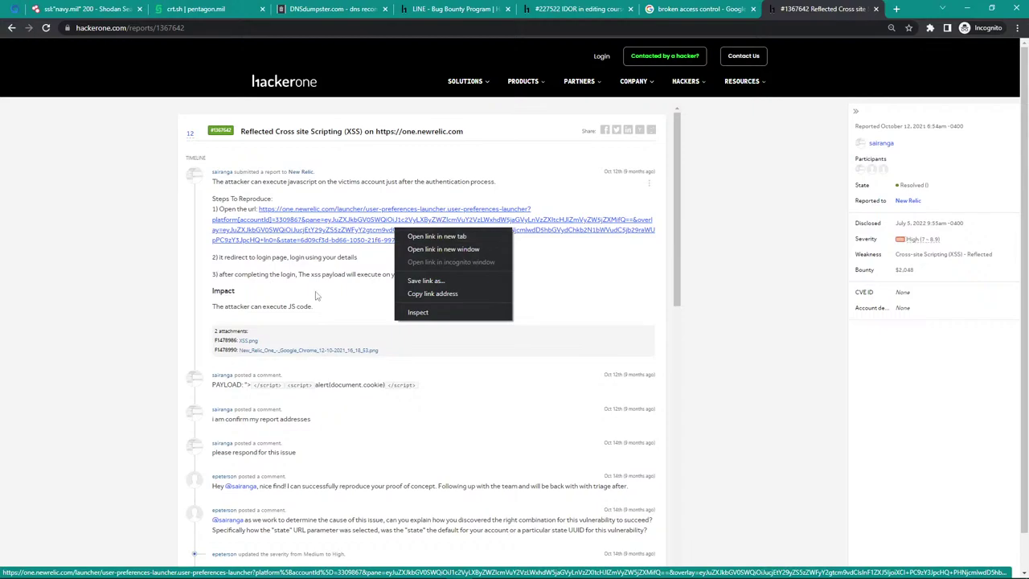
{"action": "left_click", "coordinate": [336, 279]}
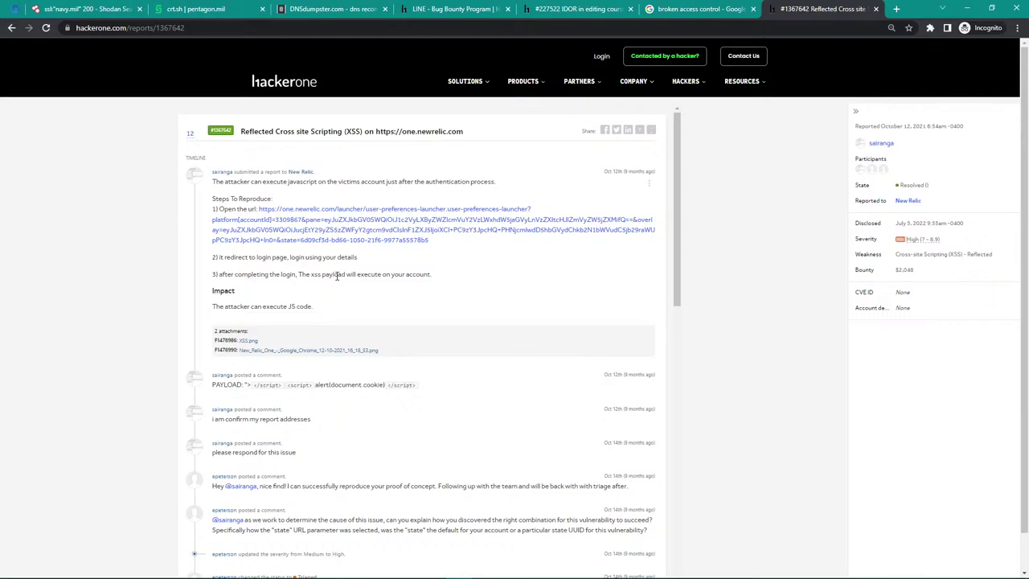
{"action": "scroll", "coordinate": [374, 279], "scroll_direction": "down", "scroll_amount": 3}
{"action": "scroll", "coordinate": [378, 285], "scroll_direction": "up", "scroll_amount": 3}
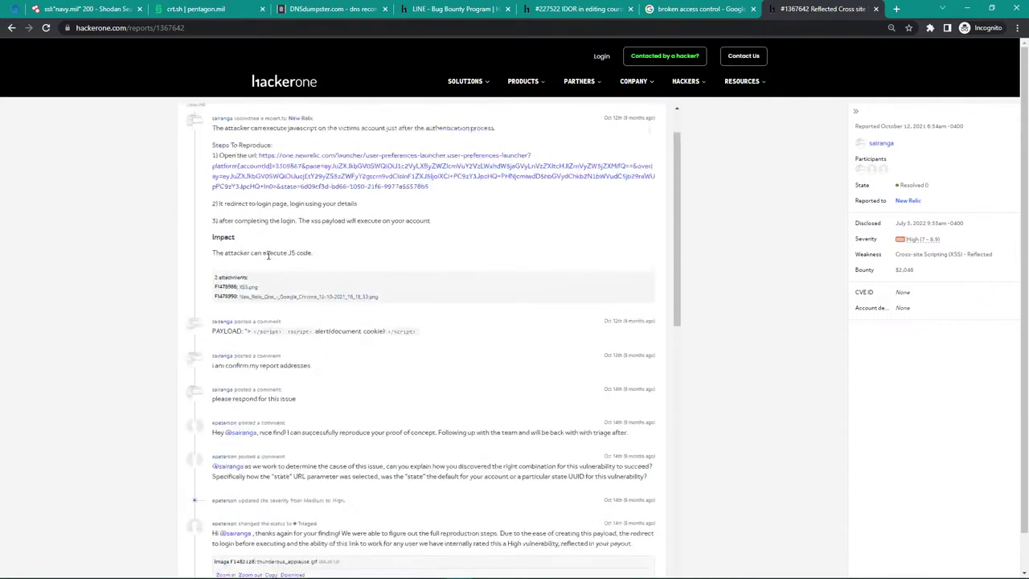
- Return to the Hacktivity list, skim it, and close the IDOR in editing courses tab
{"action": "left_click", "coordinate": [11, 27]}
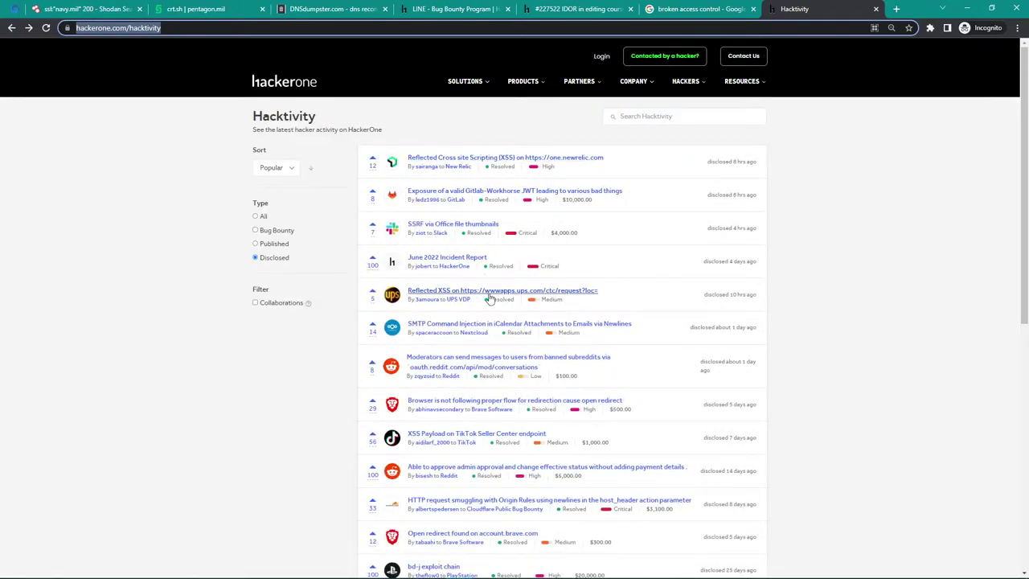
{"action": "scroll", "coordinate": [466, 248], "scroll_direction": "down", "scroll_amount": 5}
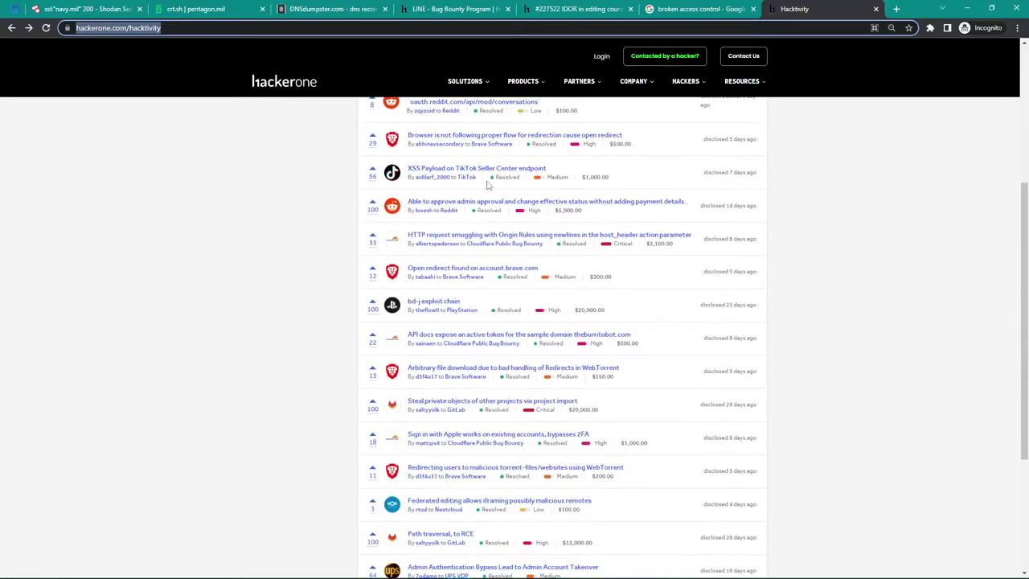
{"action": "scroll", "coordinate": [487, 196], "scroll_direction": "down", "scroll_amount": 2}
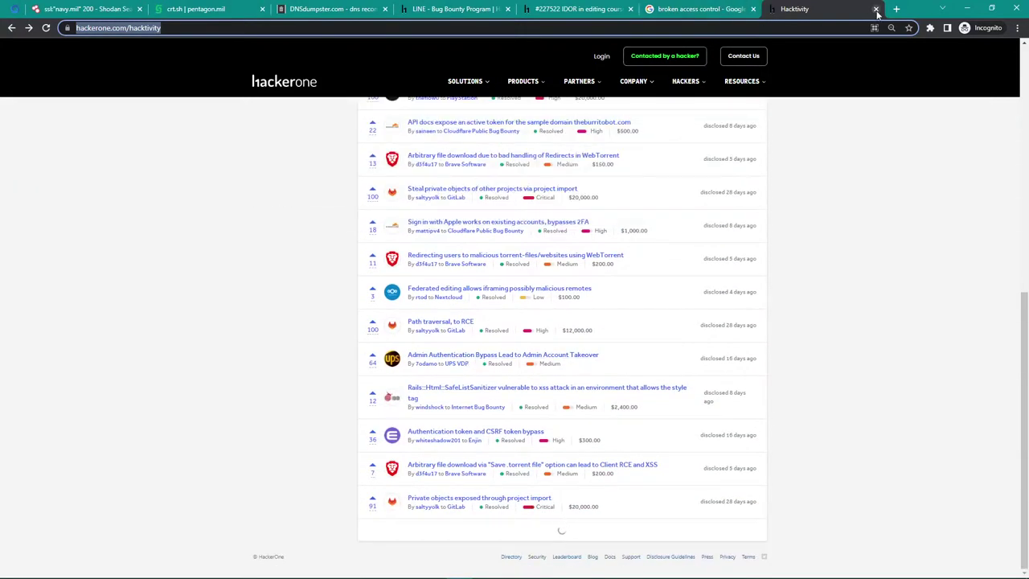
{"action": "scroll", "coordinate": [491, 143], "scroll_direction": "up", "scroll_amount": 10}
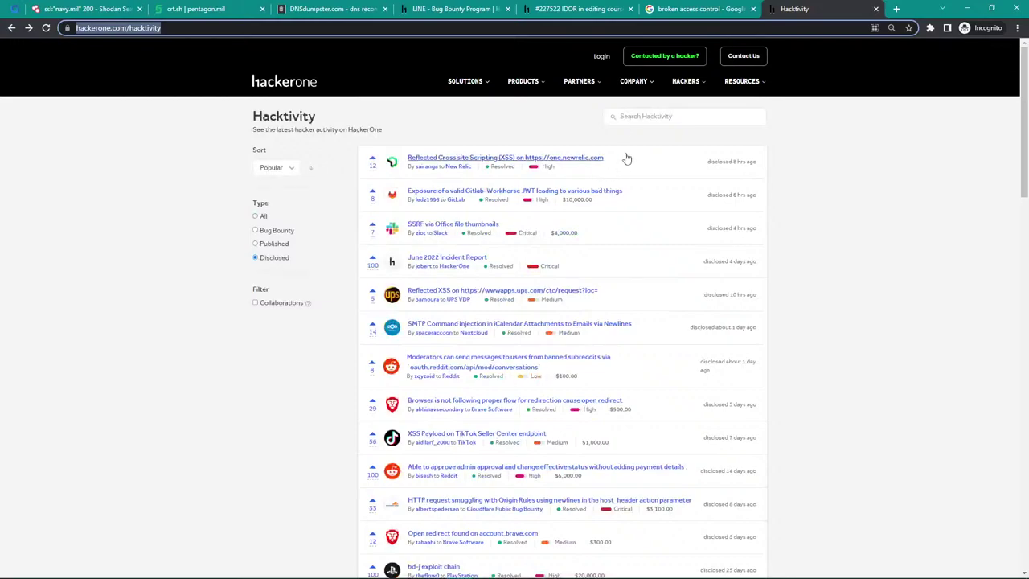
{"action": "left_click", "coordinate": [630, 8]}
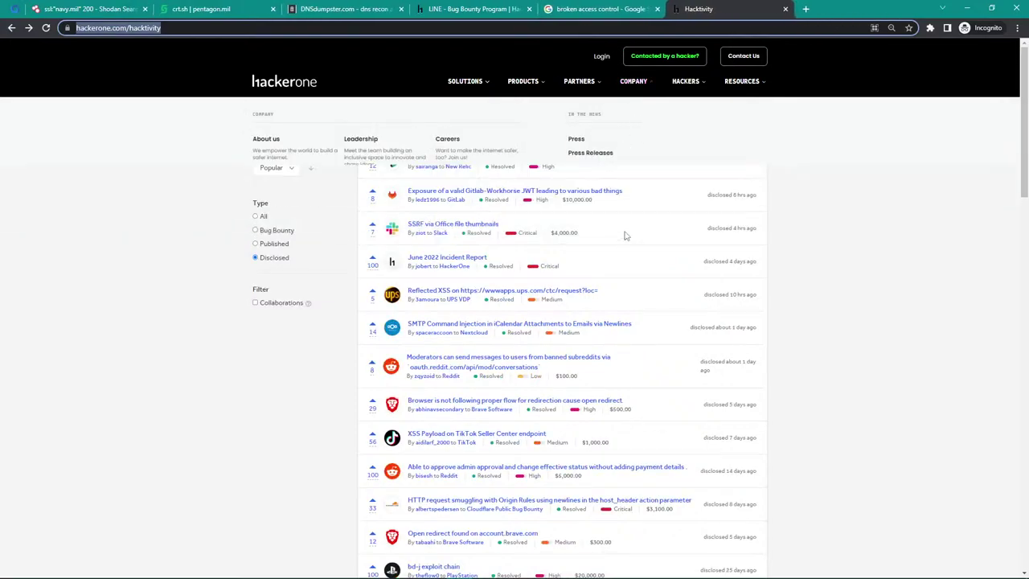
- Search Hacktivity for IDOR and scroll through the disclosed results
{"action": "left_click", "coordinate": [666, 116]}
{"action": "type", "text": "IDOR"}
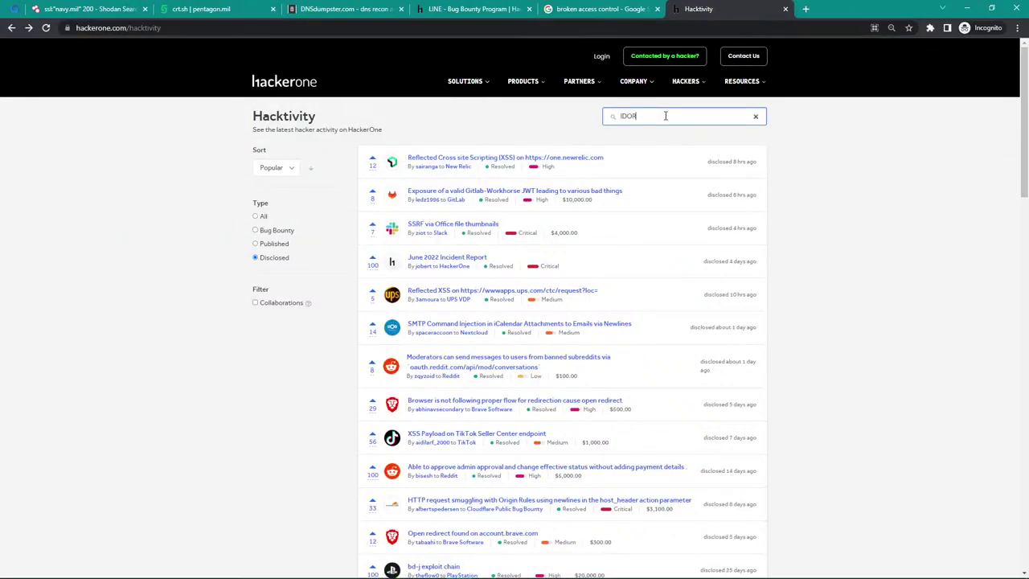
{"action": "key", "text": "Return"}
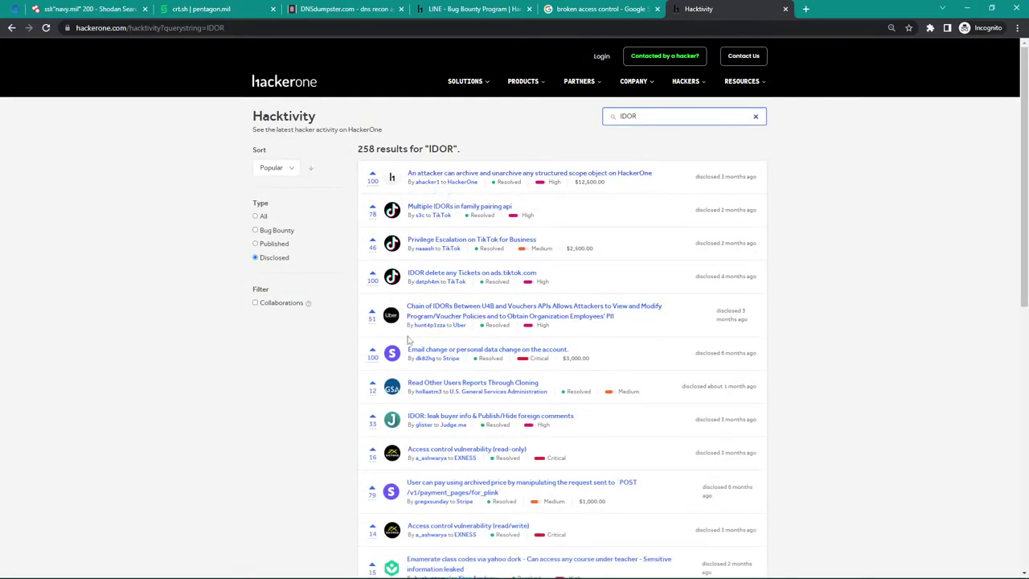
{"action": "scroll", "coordinate": [499, 254], "scroll_direction": "down", "scroll_amount": 5}
{"action": "scroll", "coordinate": [500, 255], "scroll_direction": "down", "scroll_amount": 2}
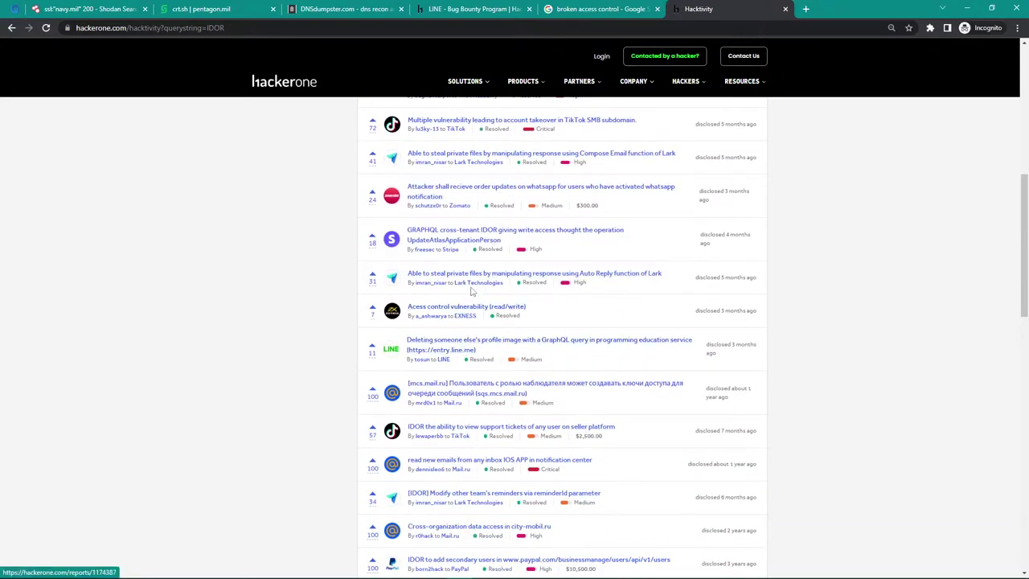
{"action": "scroll", "coordinate": [433, 294], "scroll_direction": "down", "scroll_amount": 2}
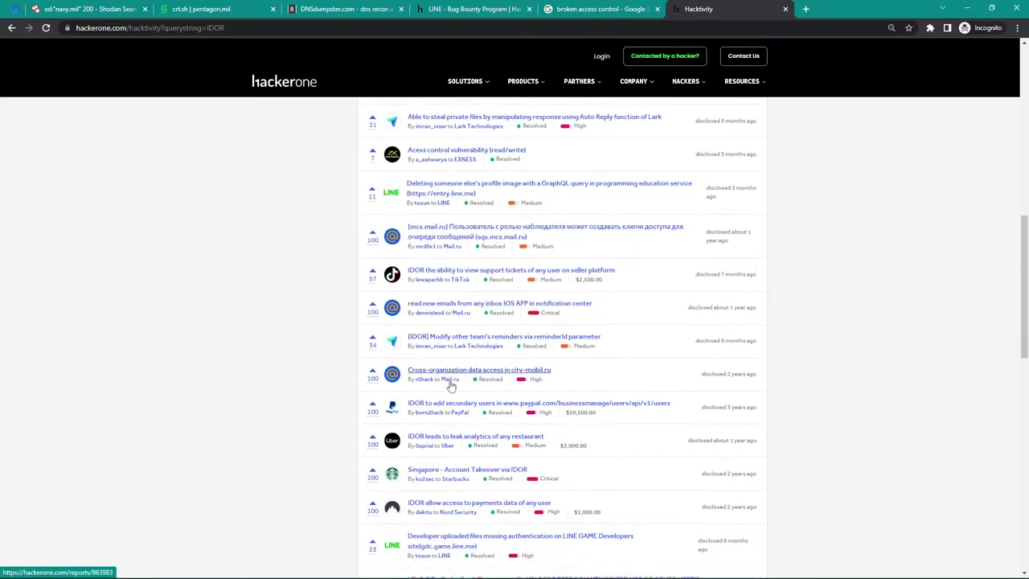
- View the TikTok support tickets and Starbucks Singapore account takeover IDOR reports, then open more results in background tabs
{"action": "left_click", "coordinate": [519, 266]}
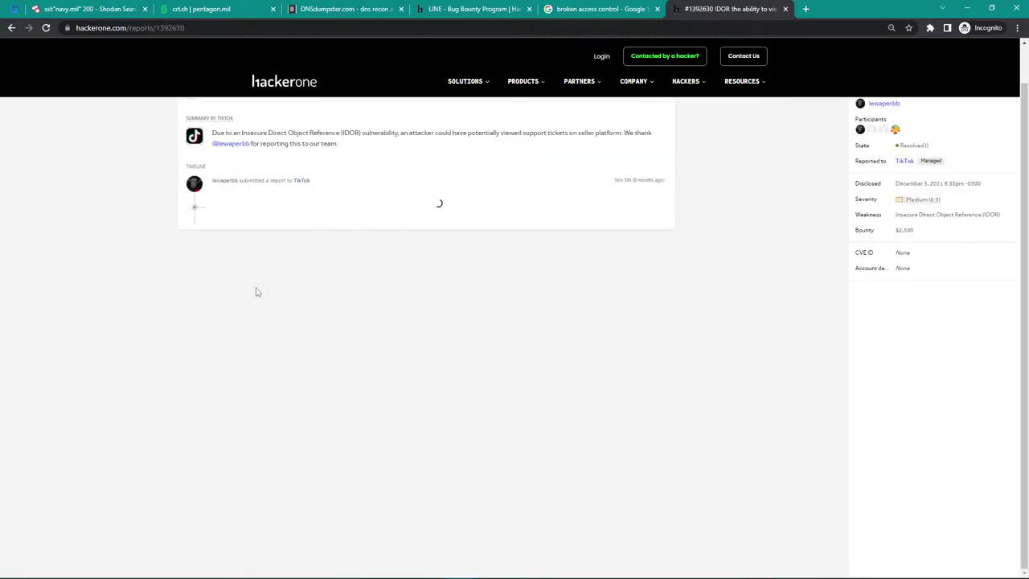
{"action": "left_click", "coordinate": [11, 27]}
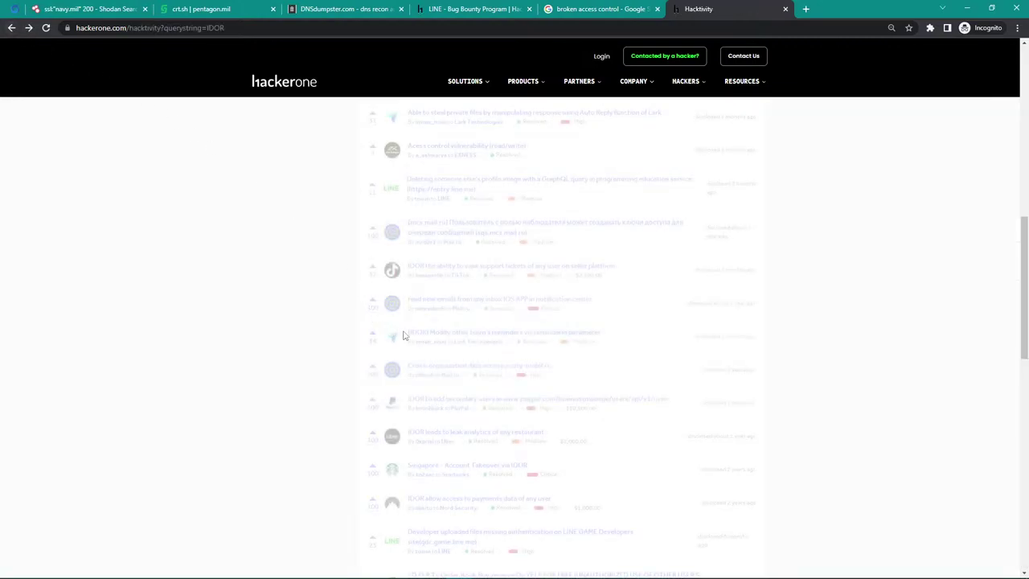
{"action": "scroll", "coordinate": [454, 297], "scroll_direction": "down", "scroll_amount": 2}
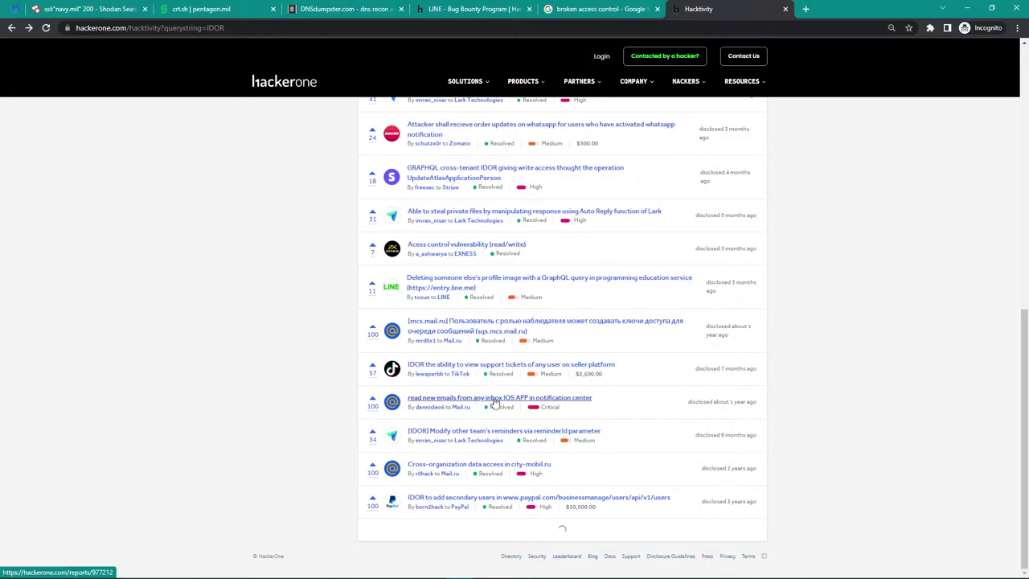
{"action": "scroll", "coordinate": [489, 399], "scroll_direction": "down", "scroll_amount": 4}
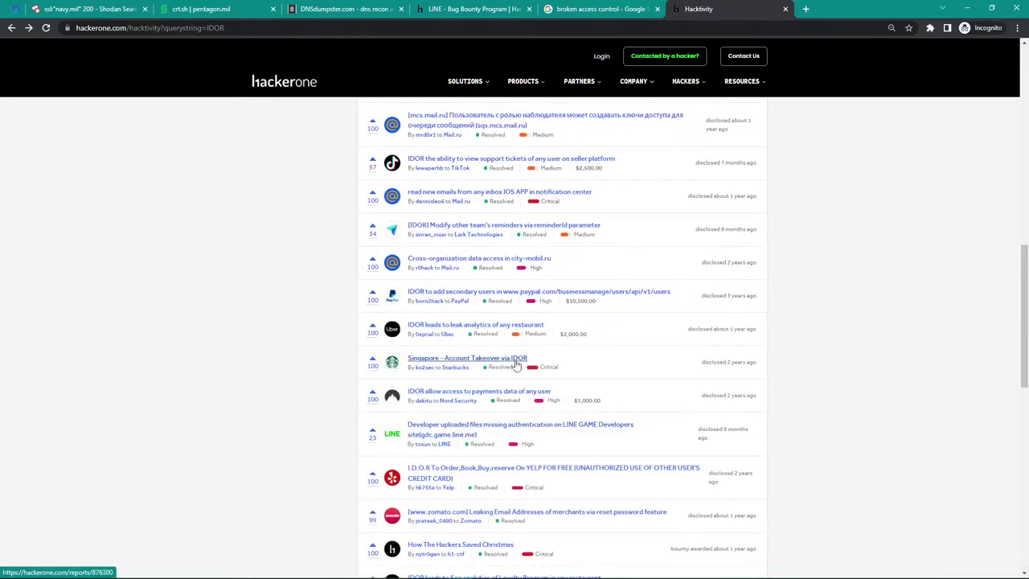
{"action": "left_click", "coordinate": [516, 361]}
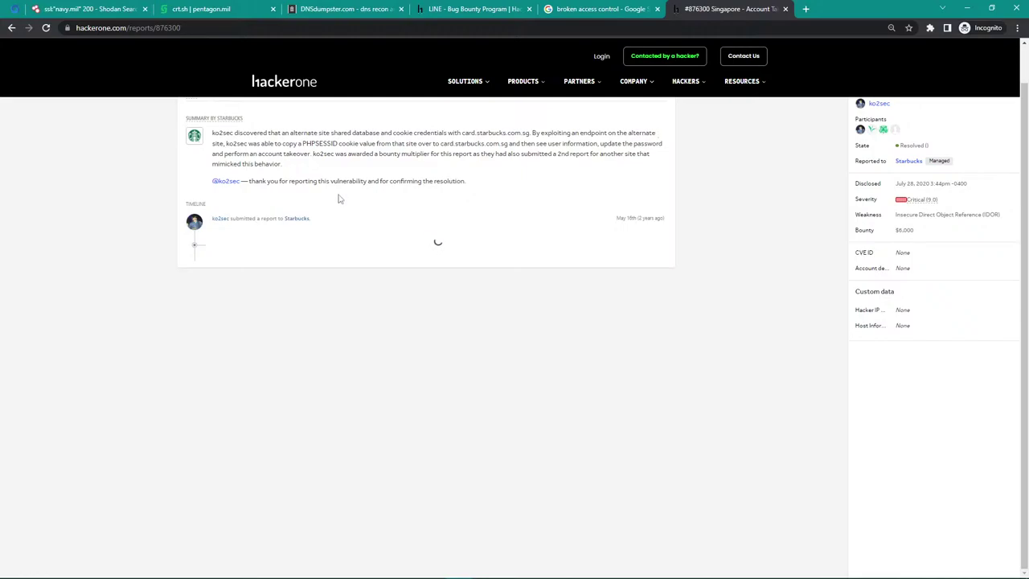
{"action": "left_click", "coordinate": [13, 28]}
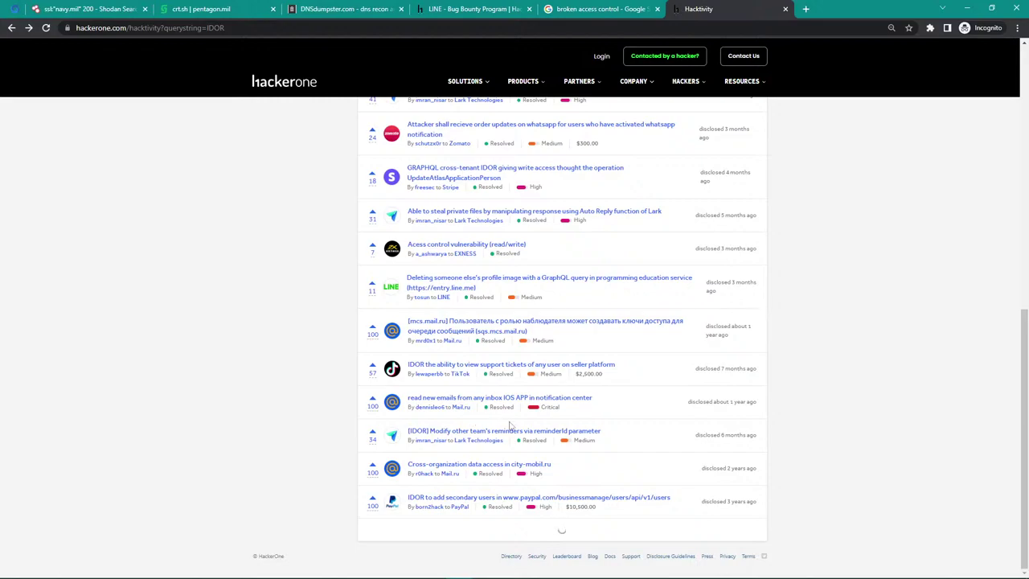
{"action": "middle_click", "coordinate": [549, 432]}
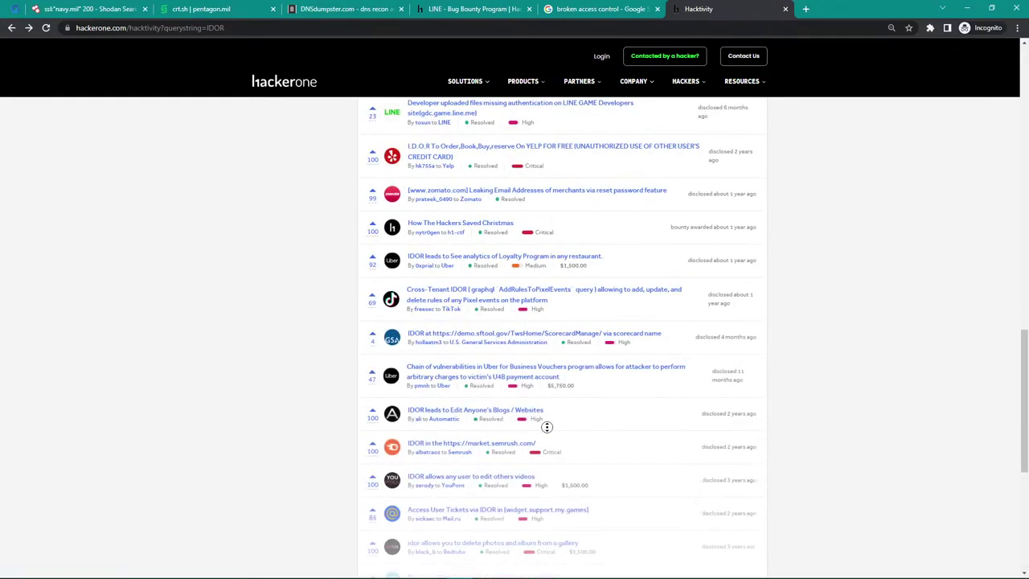
{"action": "scroll", "coordinate": [665, 375], "scroll_direction": "up", "scroll_amount": 15}
{"action": "middle_click", "coordinate": [644, 143]}
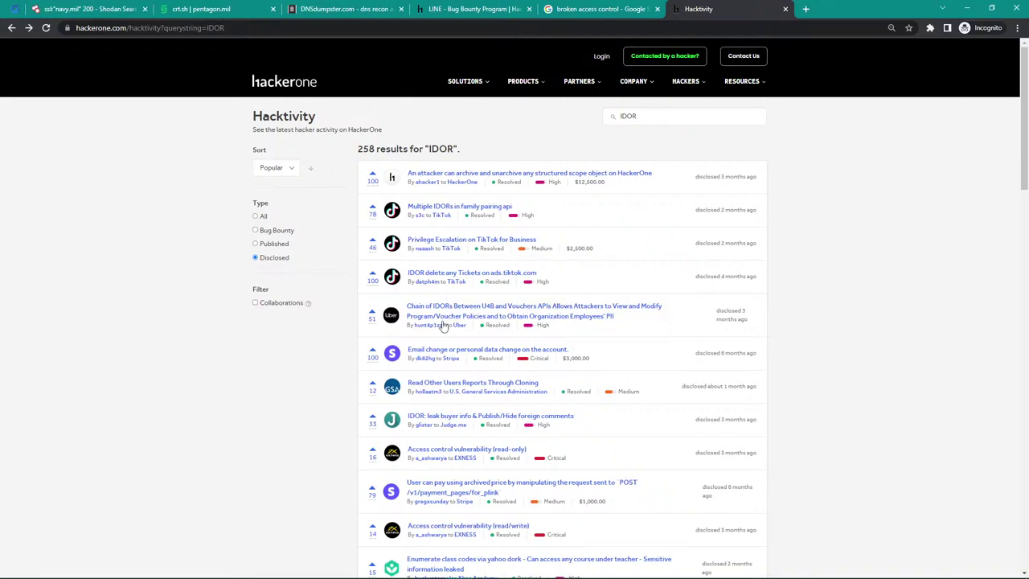
- Read the Uber Chain of IDORs and Email change reports in separate tabs, then close both
{"action": "middle_click", "coordinate": [492, 309]}
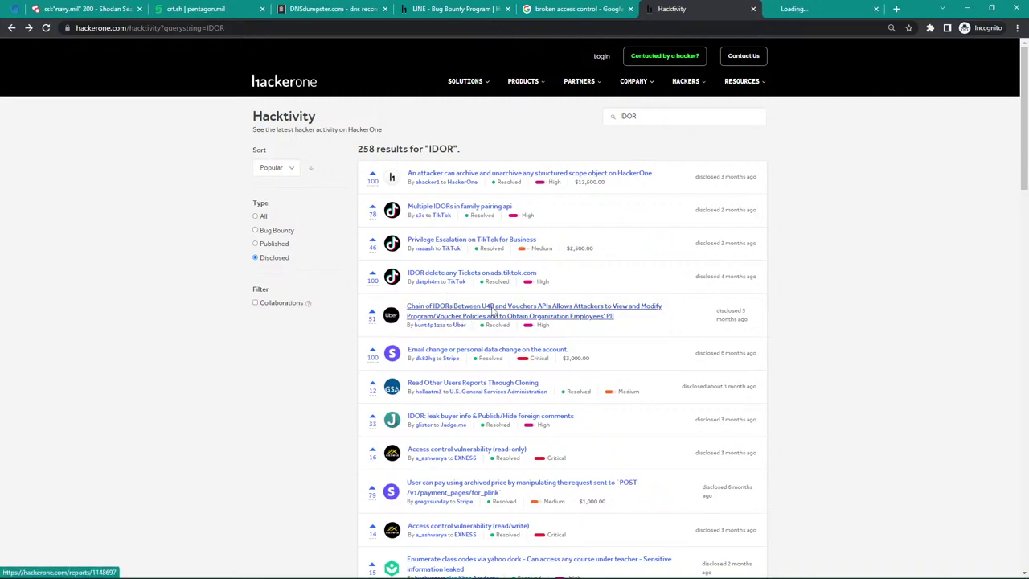
{"action": "middle_click", "coordinate": [476, 356]}
{"action": "left_click", "coordinate": [721, 9]}
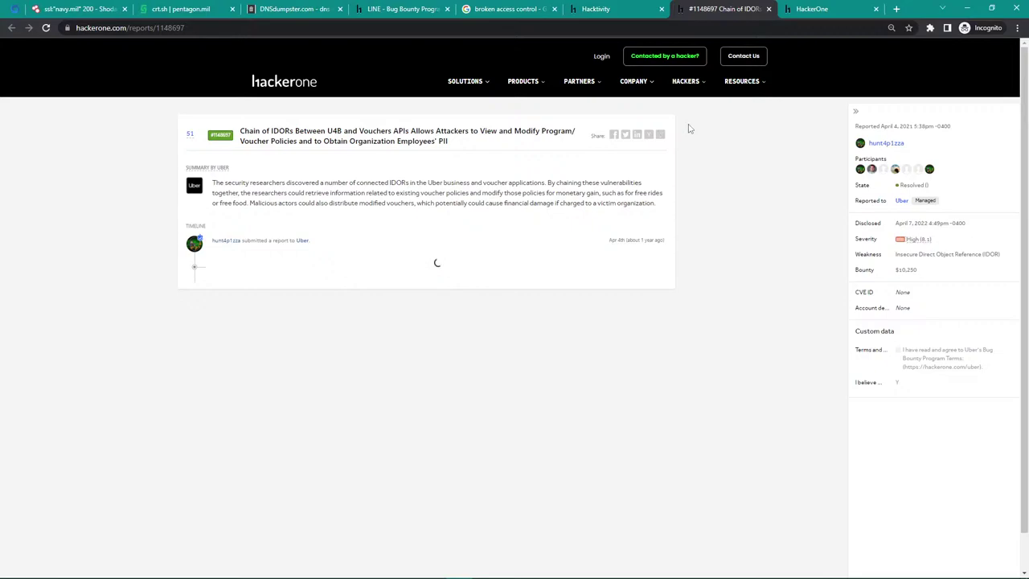
{"action": "left_click", "coordinate": [823, 10]}
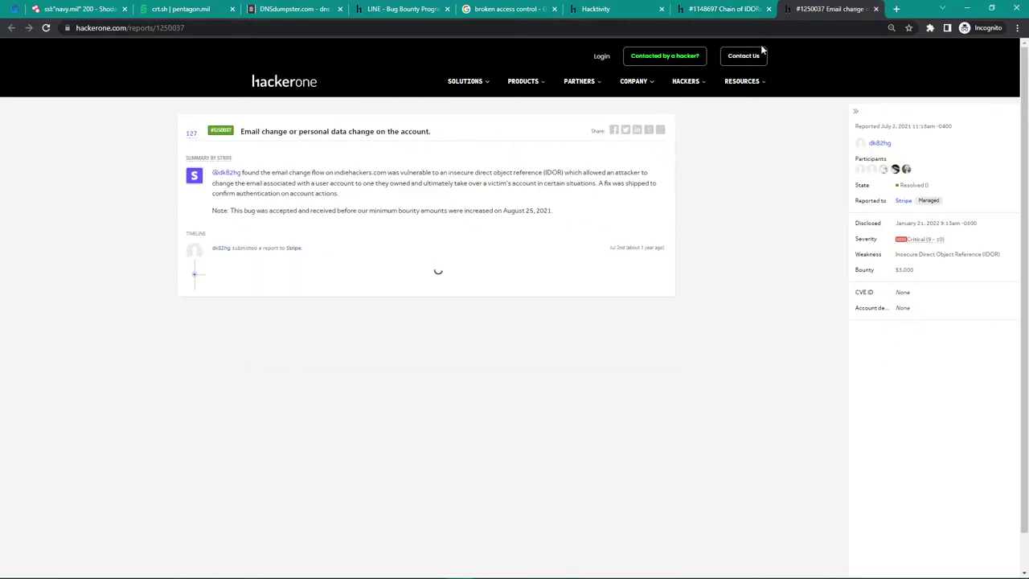
{"action": "scroll", "coordinate": [587, 378], "scroll_direction": "down", "scroll_amount": 5}
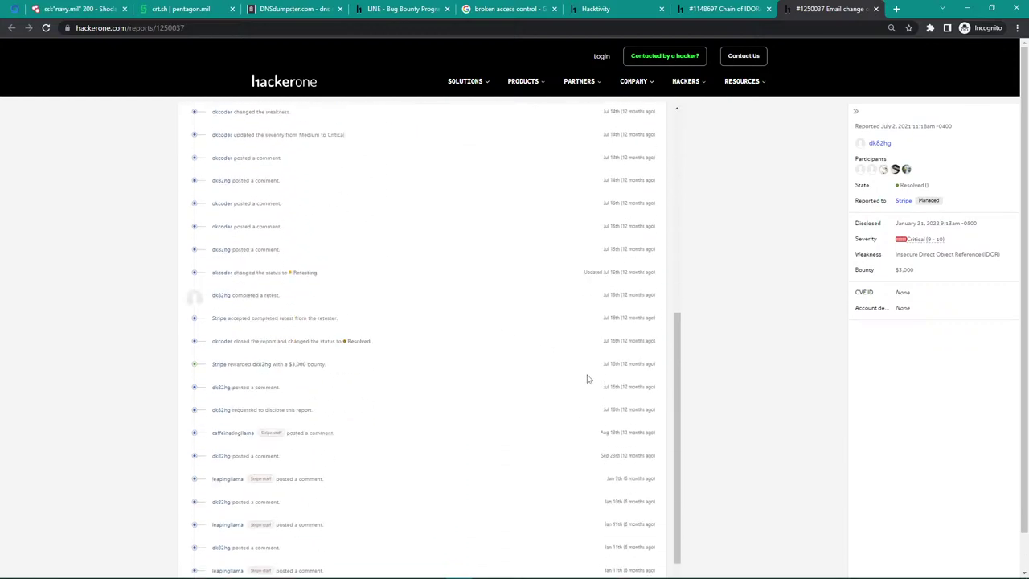
{"action": "left_click", "coordinate": [876, 9]}
{"action": "left_click", "coordinate": [769, 9]}
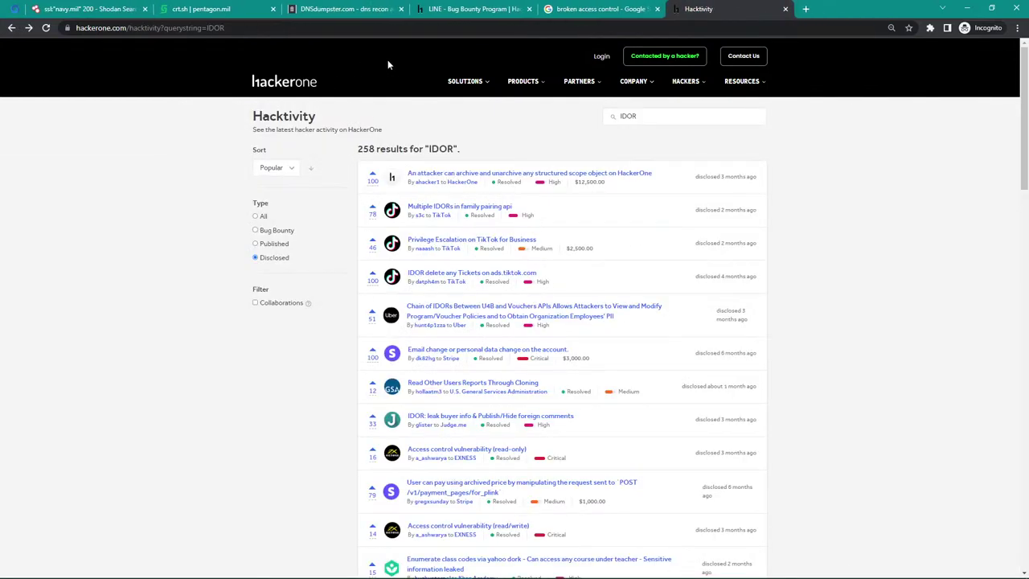
- Start a new incognito tab and type 'id=' in the address bar
{"action": "scroll", "coordinate": [454, 543], "scroll_direction": "down", "scroll_amount": 10}
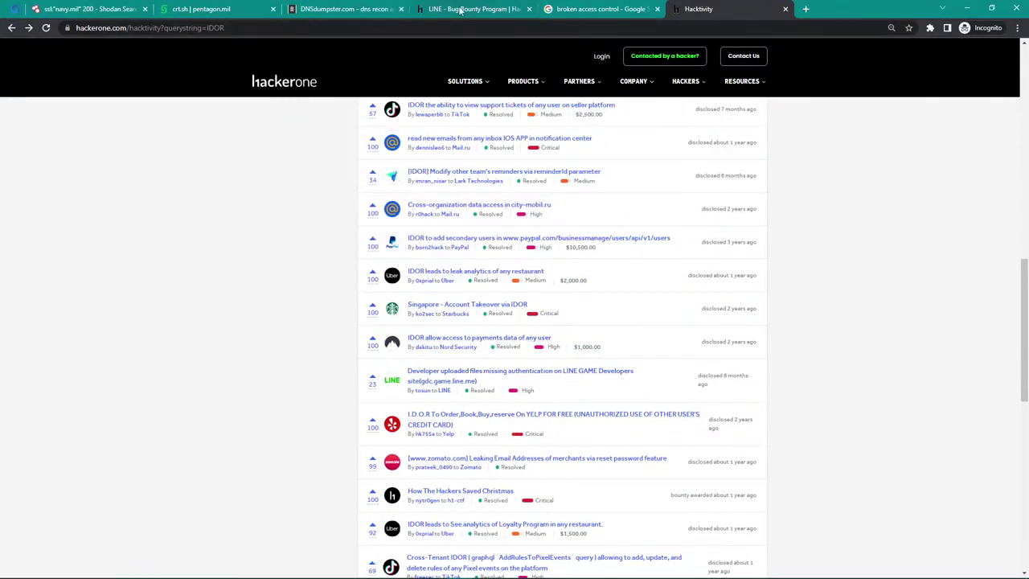
{"action": "scroll", "coordinate": [466, 260], "scroll_direction": "up", "scroll_amount": 4}
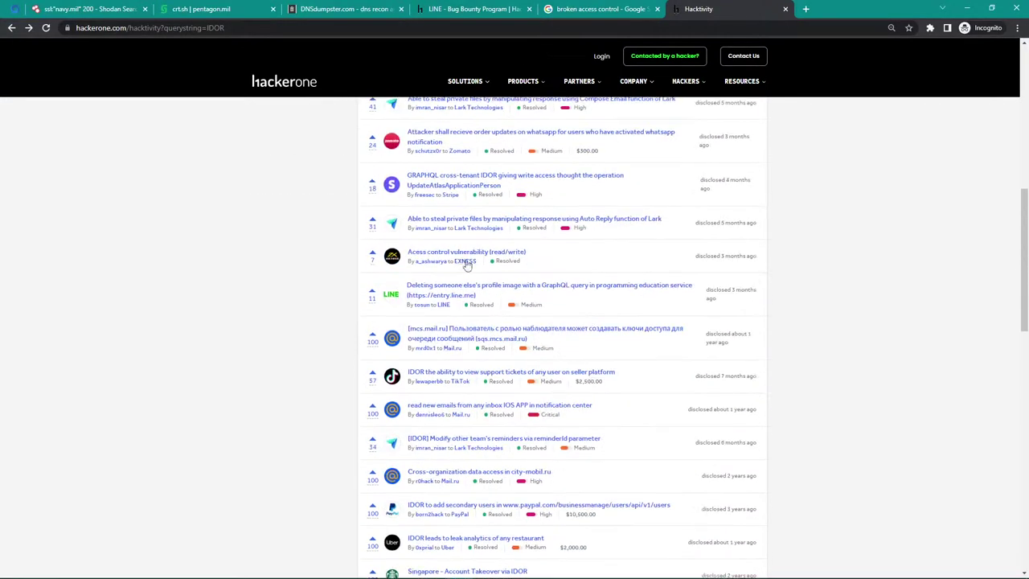
{"action": "left_click", "coordinate": [808, 9]}
{"action": "type", "text": "id=123"}
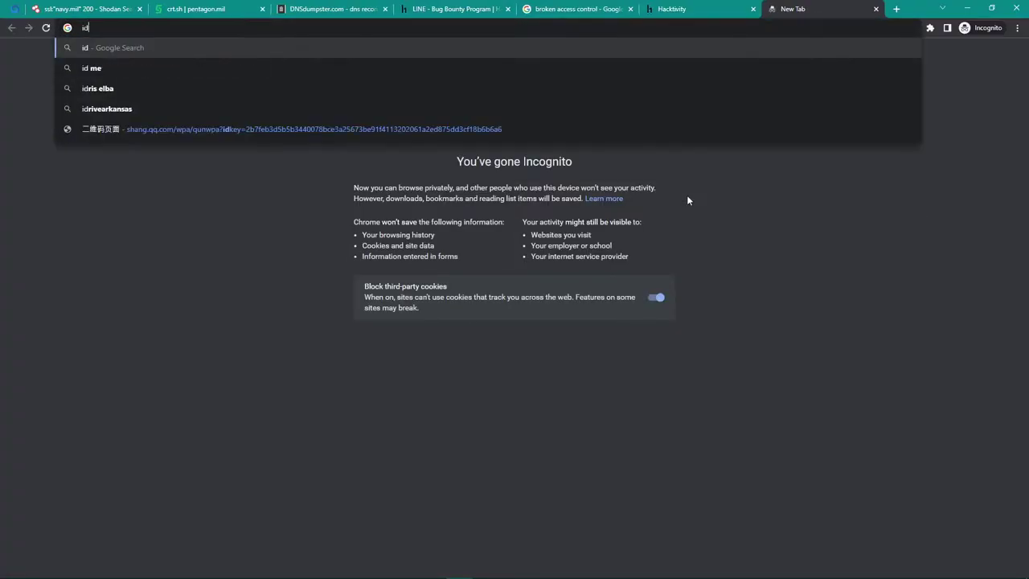
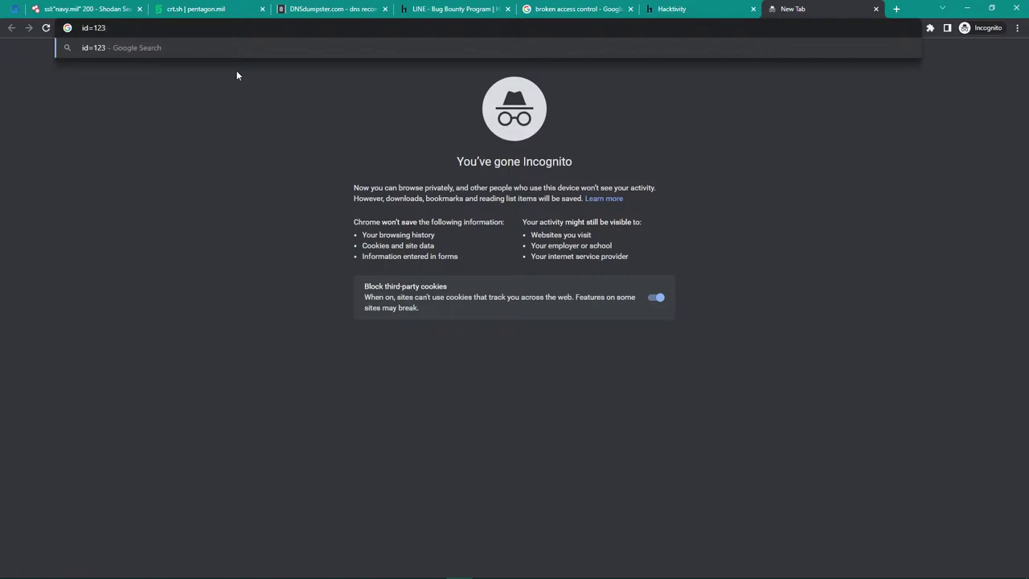
{"action": "left_click", "coordinate": [667, 8]}
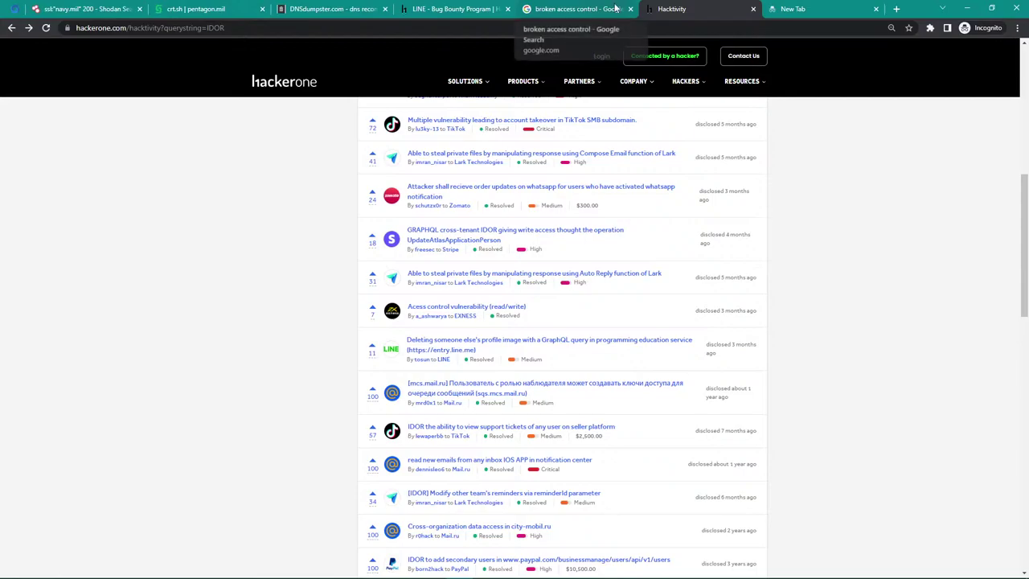
{"action": "left_click", "coordinate": [836, 10]}
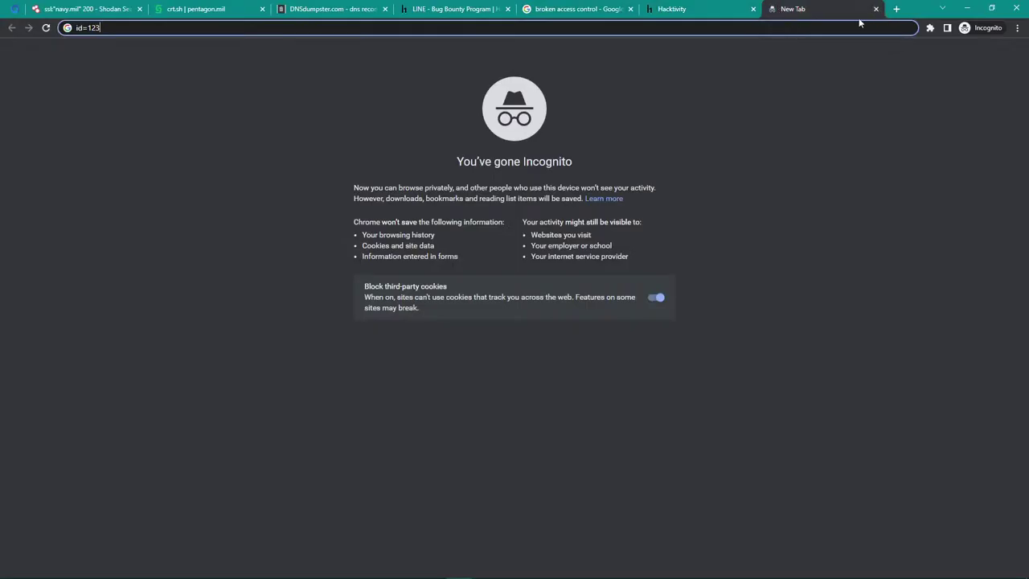
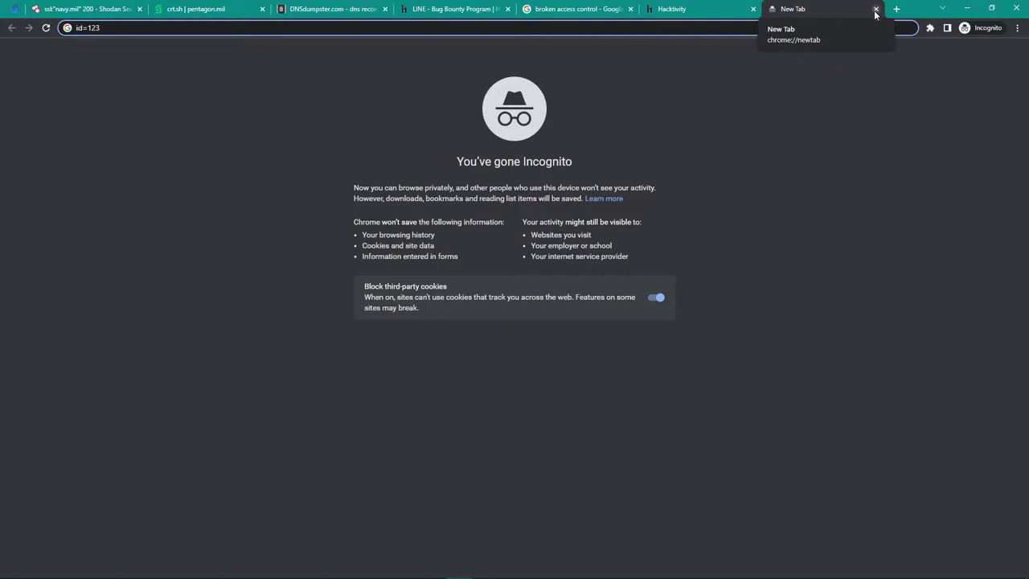
- Close the empty New Tab, return to the 'broken access control' Google results, and select the query
{"action": "left_click", "coordinate": [875, 8]}
{"action": "left_click", "coordinate": [589, 9]}
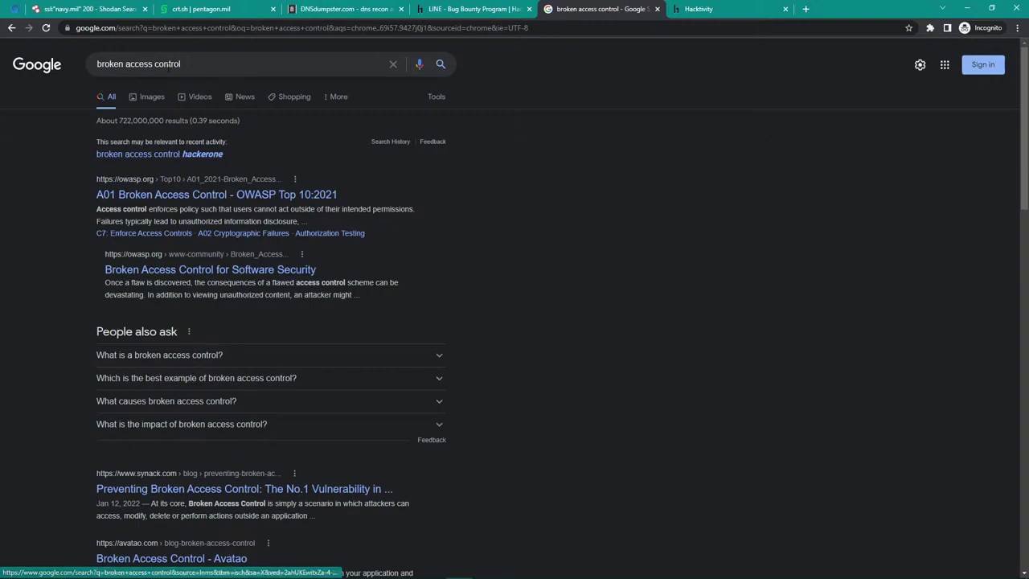
{"action": "left_click_drag", "start_coordinate": [182, 64], "coordinate": [95, 67]}
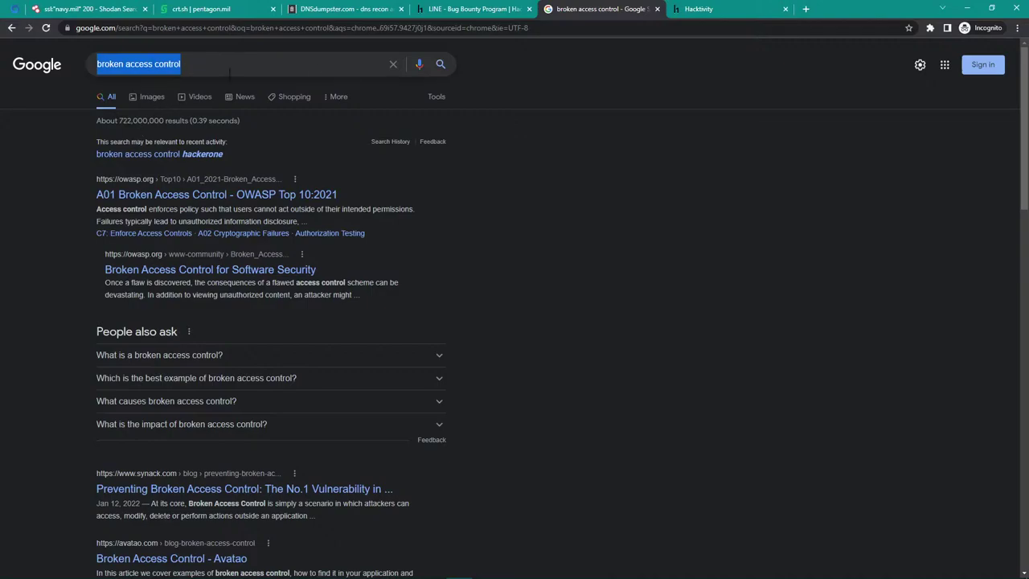
- Close the 'broken access control' Google search tab and the HackerOne Hacktivity tab
{"action": "left_click", "coordinate": [656, 9]}
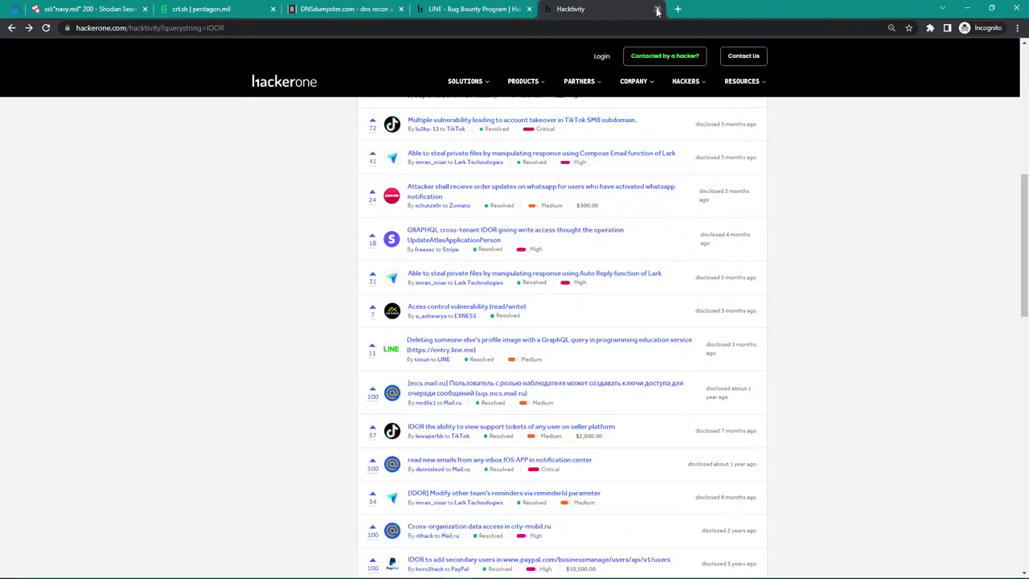
{"action": "left_click", "coordinate": [654, 9]}
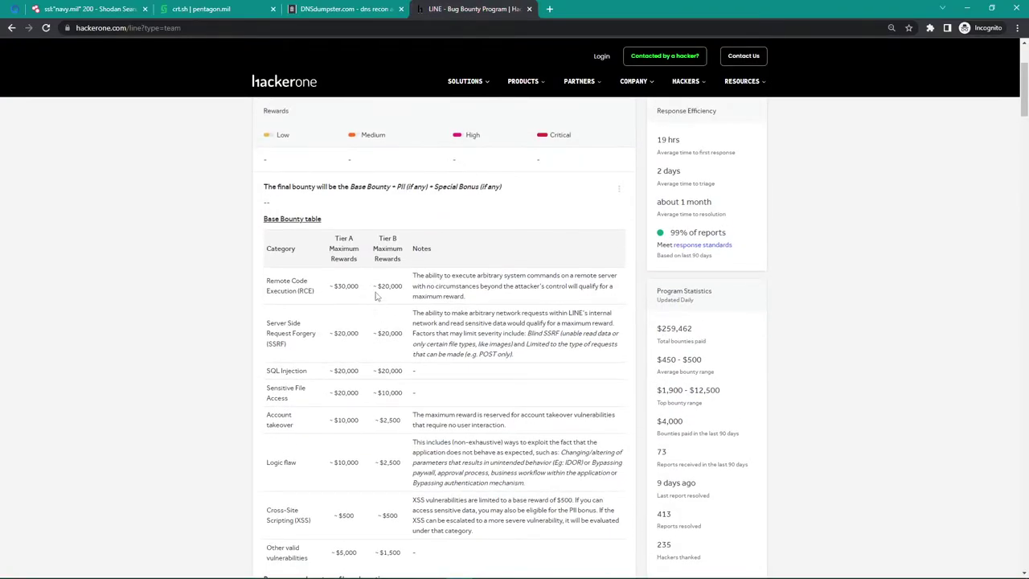
{"action": "scroll", "coordinate": [418, 219], "scroll_direction": "up", "scroll_amount": 1}
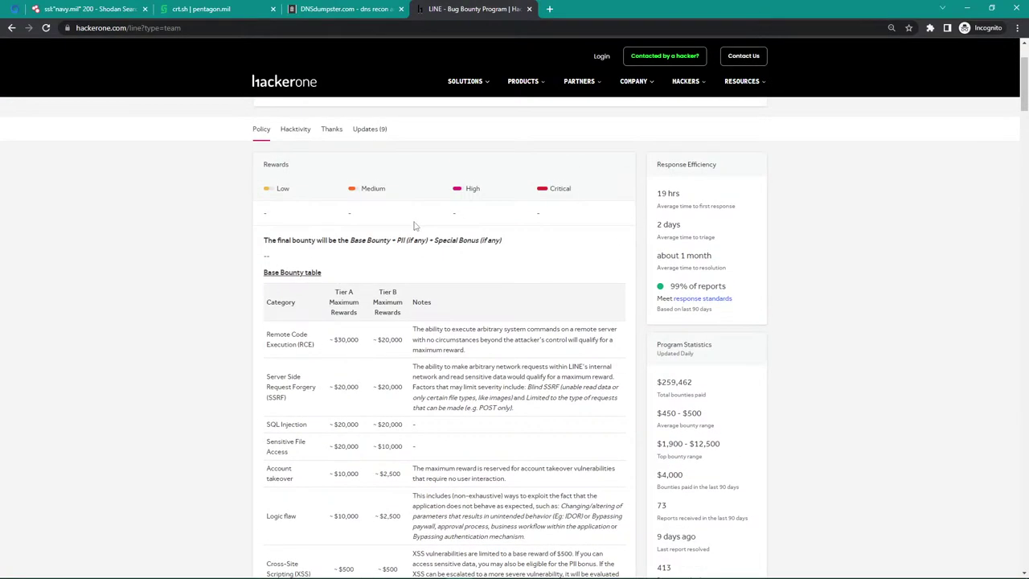
{"action": "scroll", "coordinate": [414, 223], "scroll_direction": "up", "scroll_amount": 2}
{"action": "scroll", "coordinate": [487, 230], "scroll_direction": "down", "scroll_amount": 5}
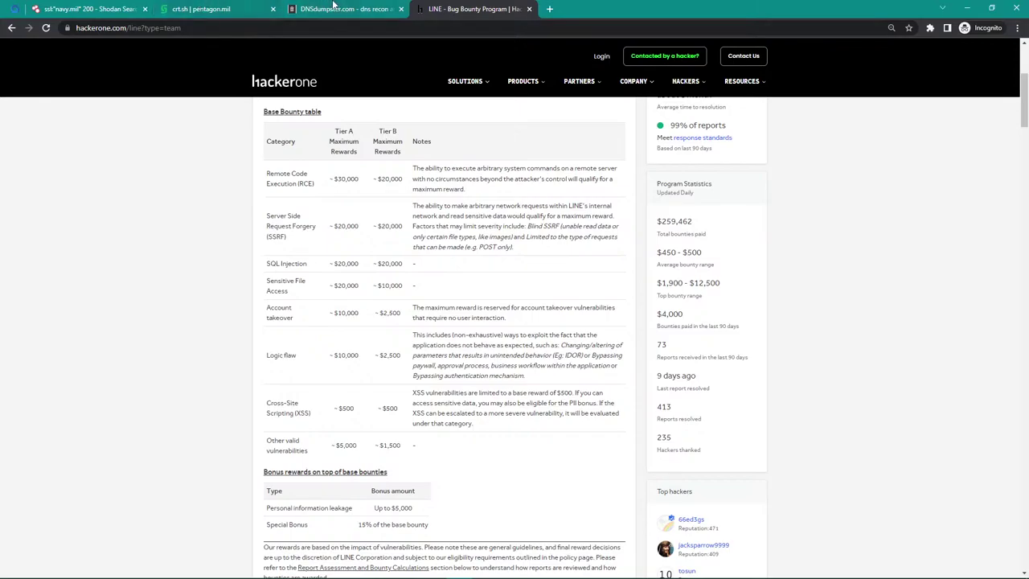
- Check the DNSdumpster, crt.sh and Shodan tabs, return to LINE, and open a blank incognito tab
{"action": "left_click", "coordinate": [334, 9]}
{"action": "left_click", "coordinate": [201, 9]}
{"action": "left_click", "coordinate": [89, 9]}
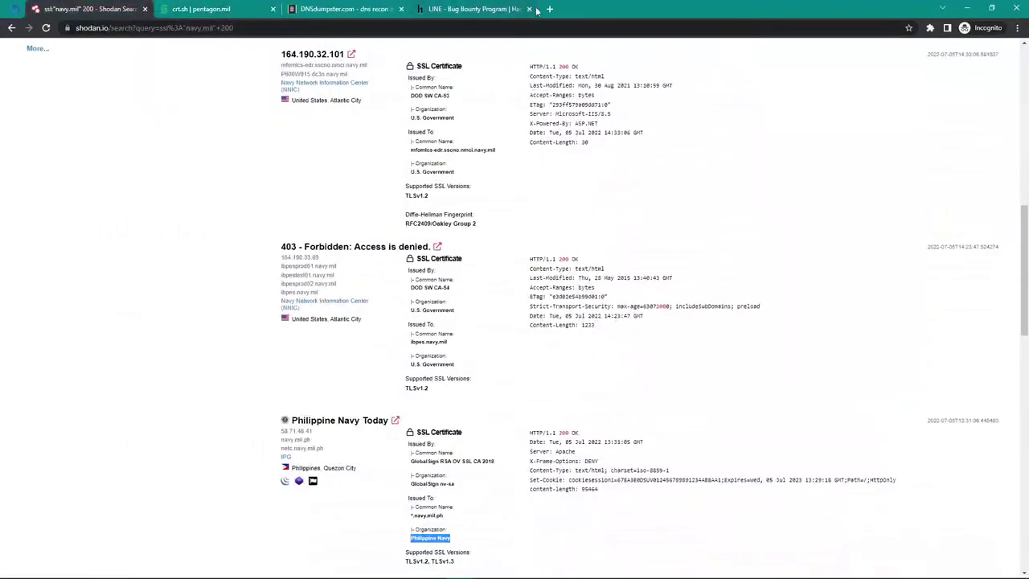
{"action": "left_click", "coordinate": [470, 9]}
{"action": "scroll", "coordinate": [161, 145], "scroll_direction": "up", "scroll_amount": 5}
{"action": "left_click", "coordinate": [548, 9]}
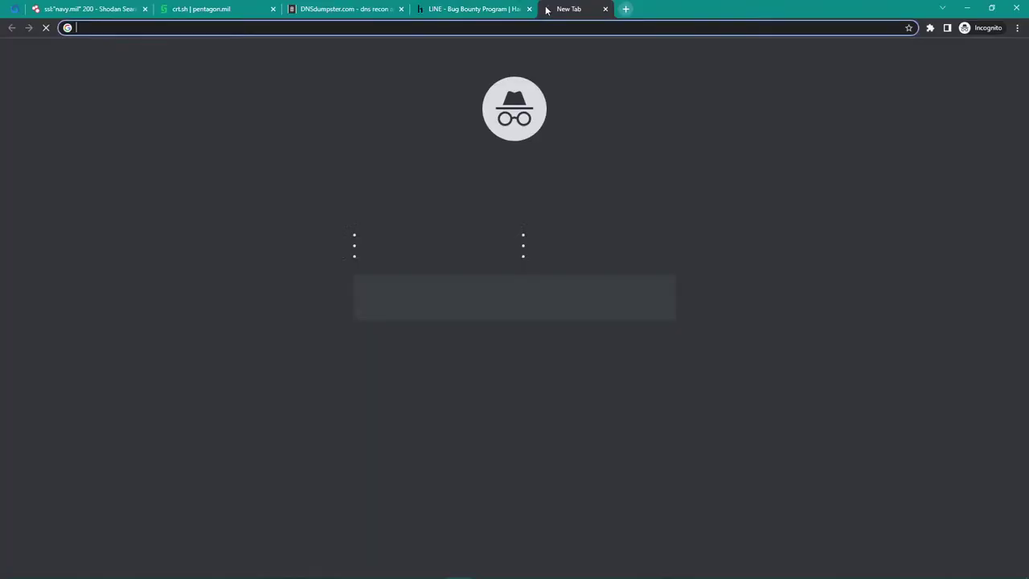
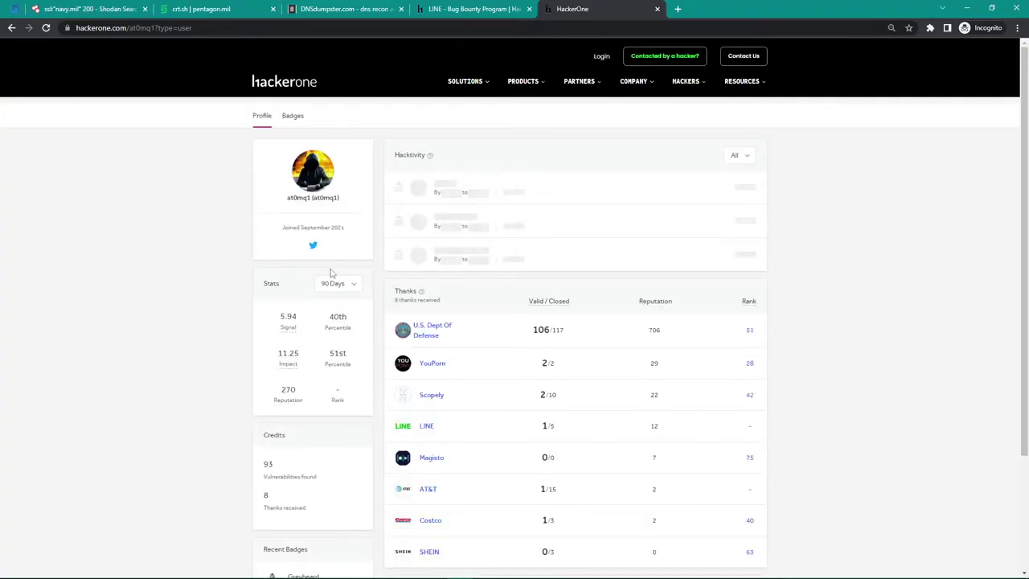
- Show the Hacktivity filter options and load the next batch of Hacktivity reports
{"action": "left_click", "coordinate": [738, 154]}
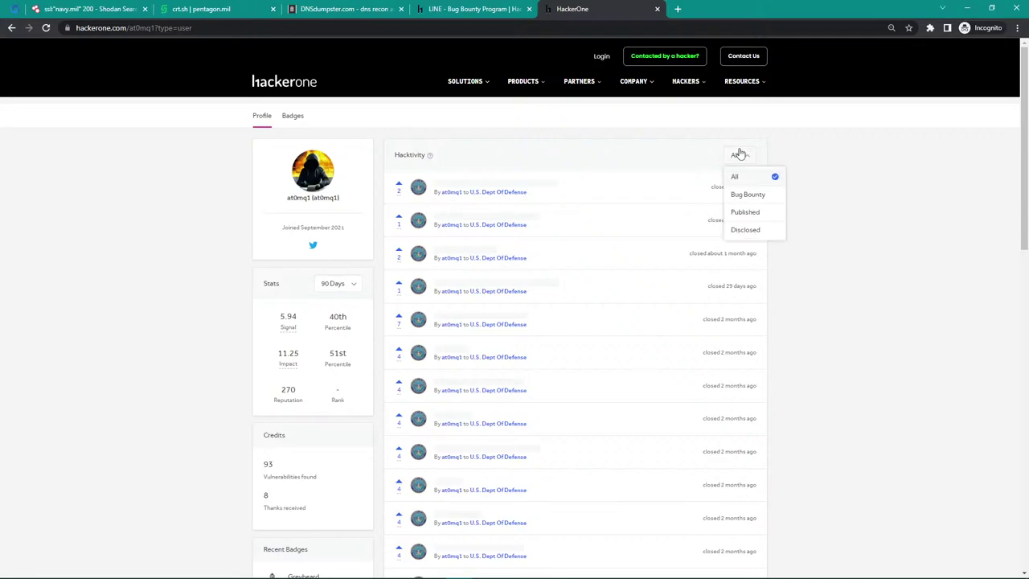
{"action": "scroll", "coordinate": [551, 304], "scroll_direction": "down", "scroll_amount": 2}
{"action": "scroll", "coordinate": [552, 303], "scroll_direction": "down", "scroll_amount": 7}
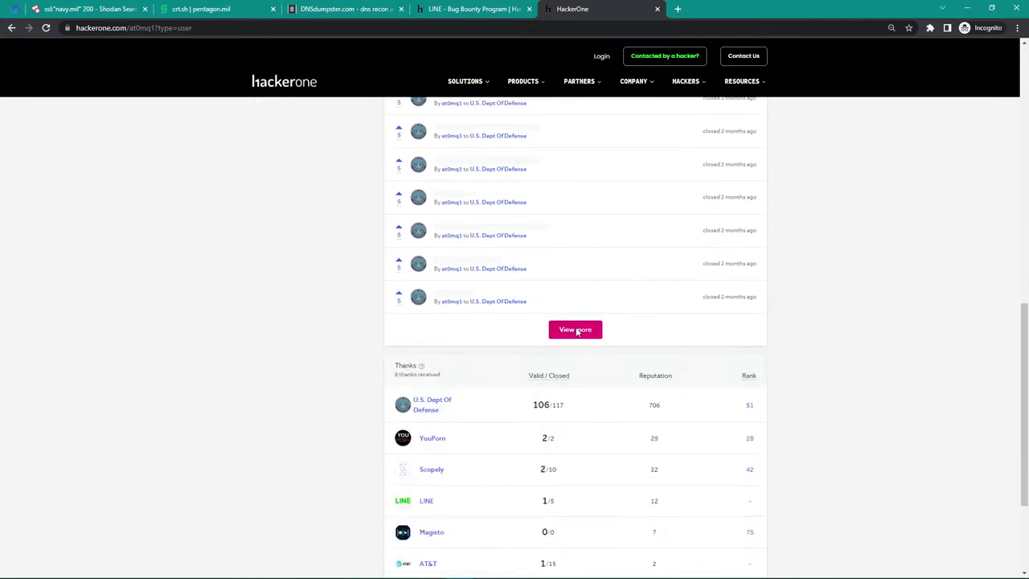
{"action": "scroll", "coordinate": [577, 326], "scroll_direction": "up", "scroll_amount": 1}
{"action": "left_click", "coordinate": [586, 269]}
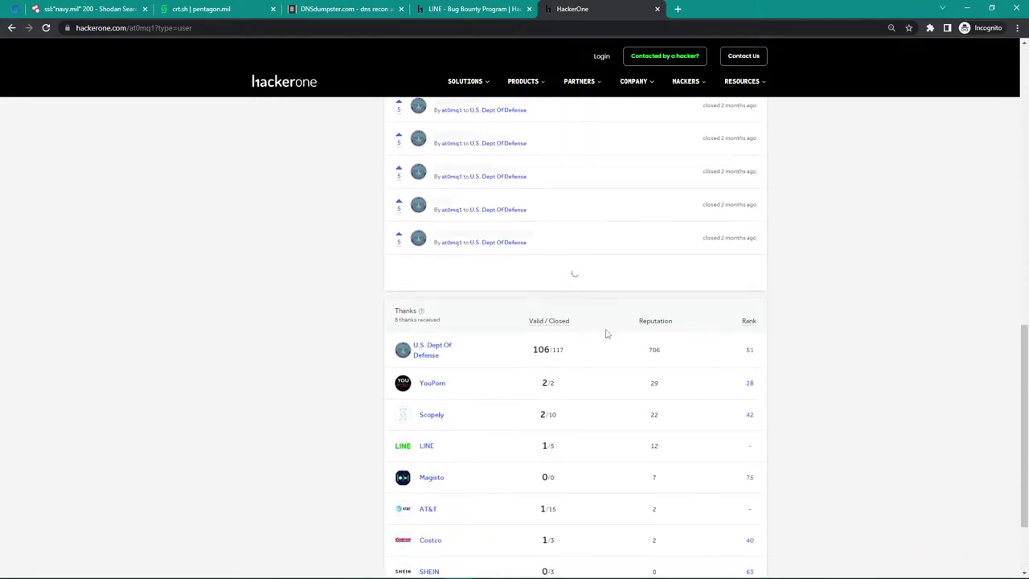
- Load the remaining Hacktivity reports down to the Thanks table, then return to the Kali VM
{"action": "scroll", "coordinate": [603, 332], "scroll_direction": "down", "scroll_amount": 2}
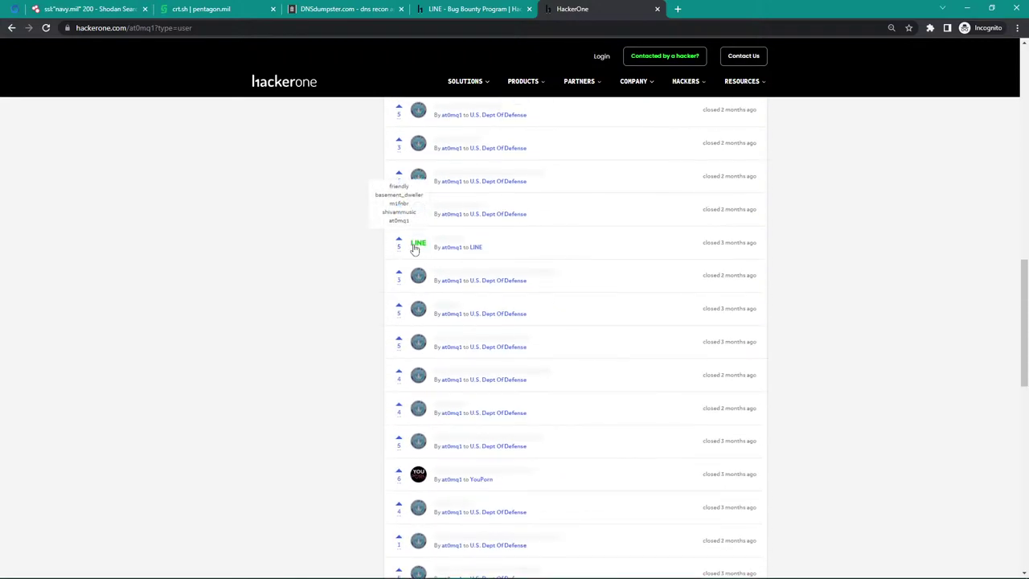
{"action": "scroll", "coordinate": [477, 282], "scroll_direction": "down", "scroll_amount": 3}
{"action": "scroll", "coordinate": [590, 346], "scroll_direction": "down", "scroll_amount": 5}
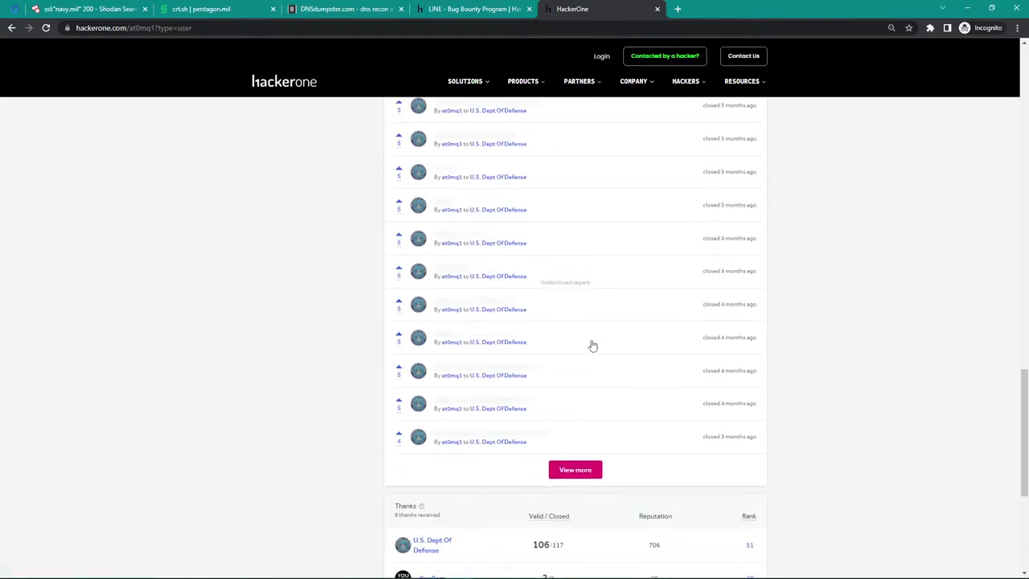
{"action": "left_click", "coordinate": [591, 351]}
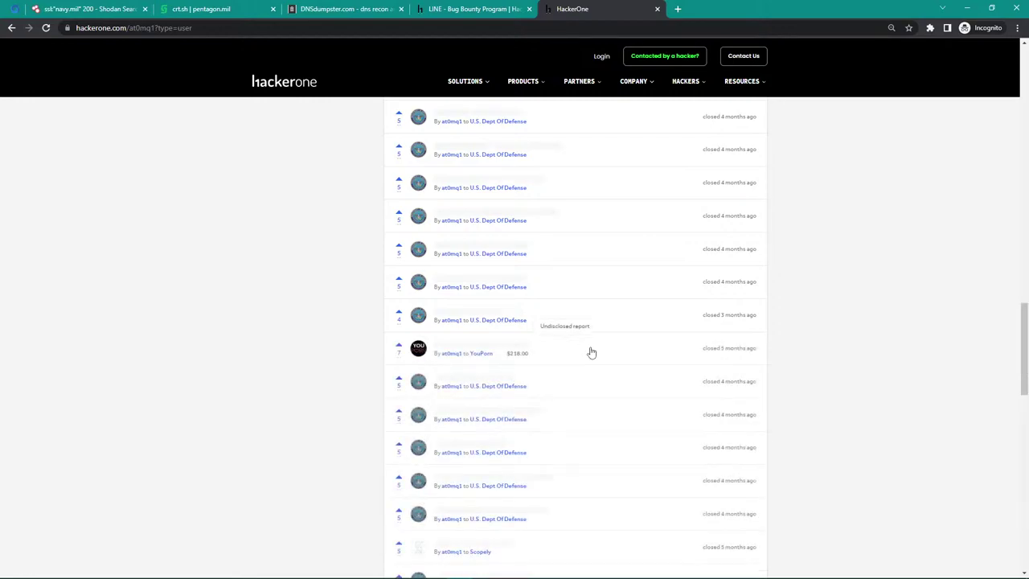
{"action": "scroll", "coordinate": [589, 351], "scroll_direction": "down", "scroll_amount": 10}
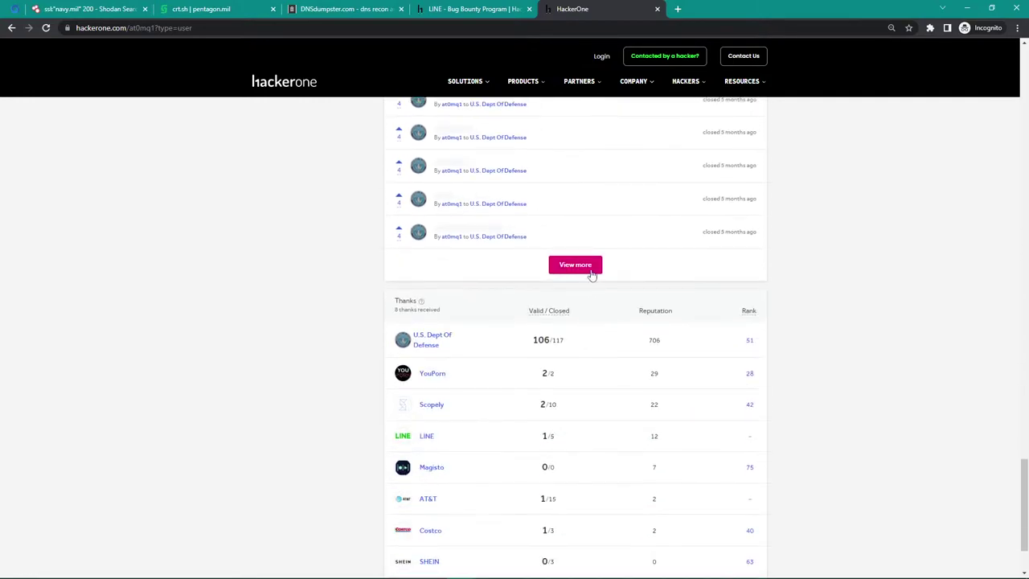
{"action": "left_click", "coordinate": [585, 269]}
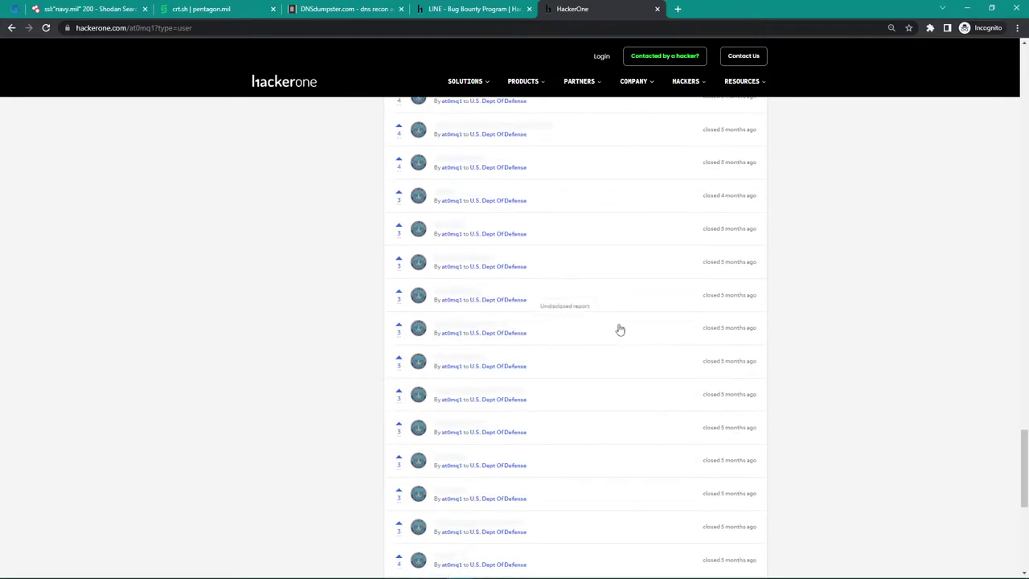
{"action": "scroll", "coordinate": [618, 328], "scroll_direction": "down", "scroll_amount": 8}
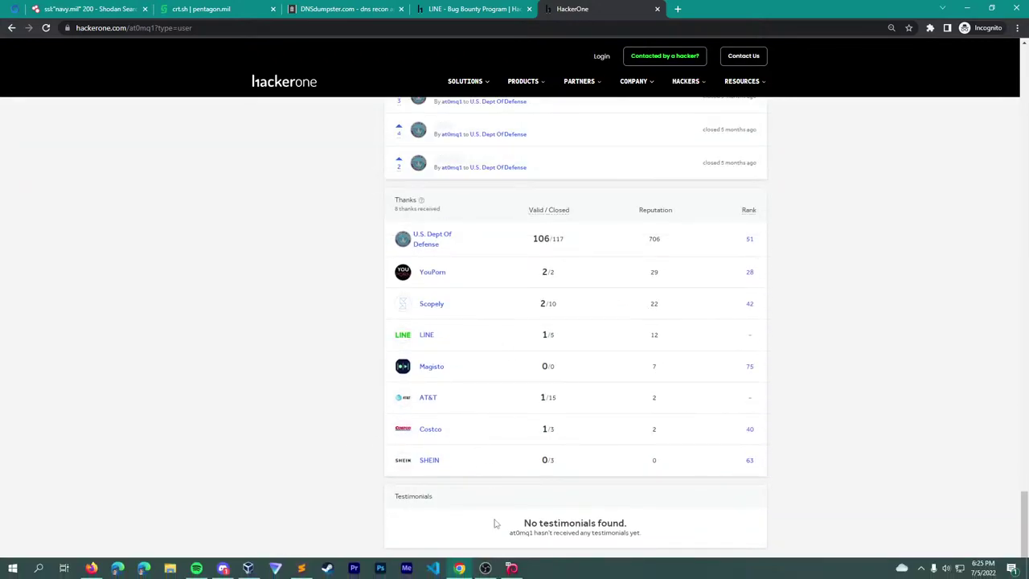
{"action": "left_click", "coordinate": [512, 569]}
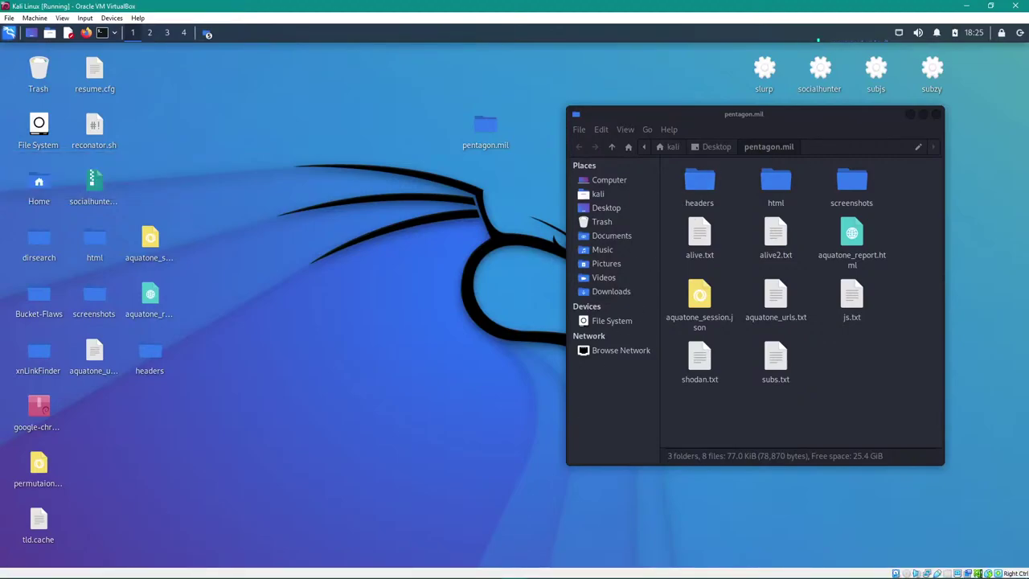
- Move the pentagon.mil Thunar window aside and close it
{"action": "left_click_drag", "start_coordinate": [893, 124], "coordinate": [706, 148]}
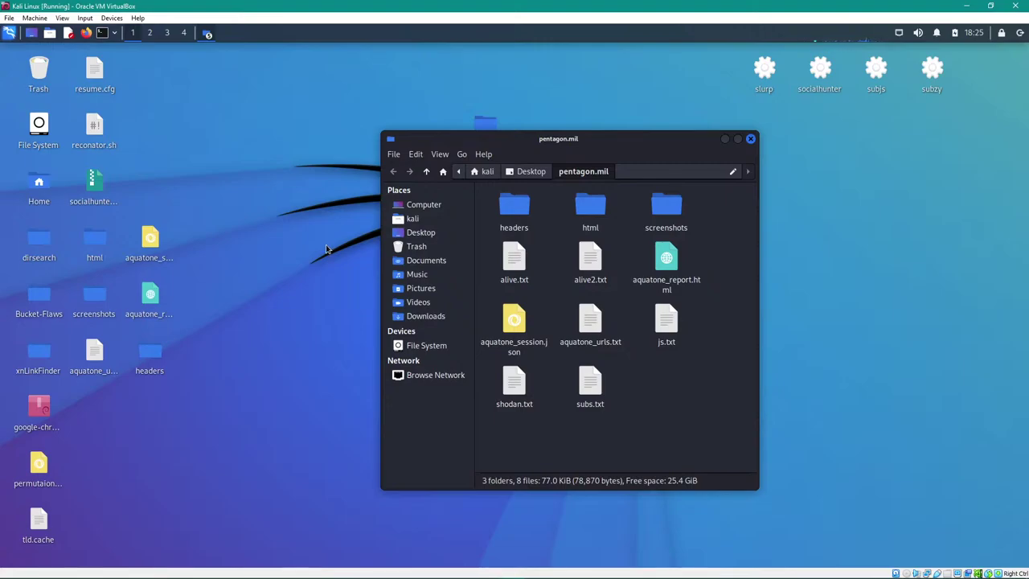
{"action": "left_click", "coordinate": [750, 140]}
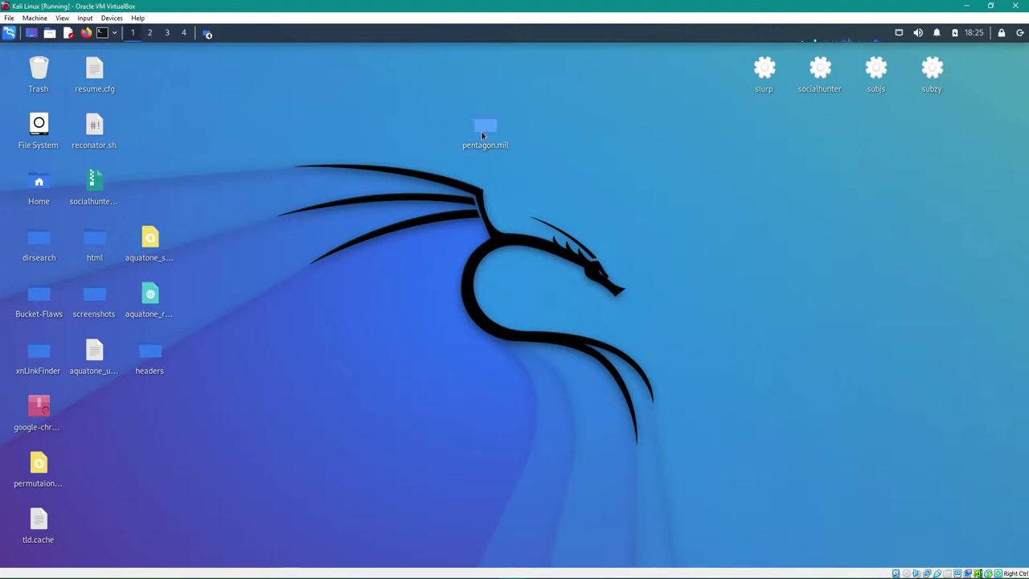
- Drag the headers folder icon to mid-desktop, then select pentagon.mil and rubber-band select over it
{"action": "mouse_move", "coordinate": [482, 135]}
{"action": "left_click_drag", "start_coordinate": [150, 348], "coordinate": [317, 237]}
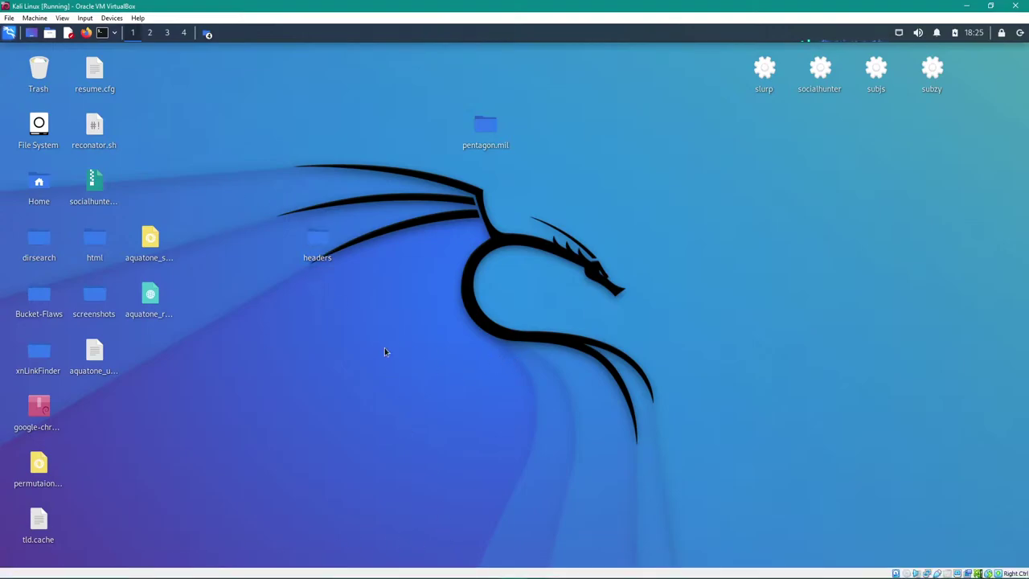
{"action": "left_click", "coordinate": [482, 122]}
{"action": "left_click", "coordinate": [558, 203]}
{"action": "mouse_move", "coordinate": [38, 292]}
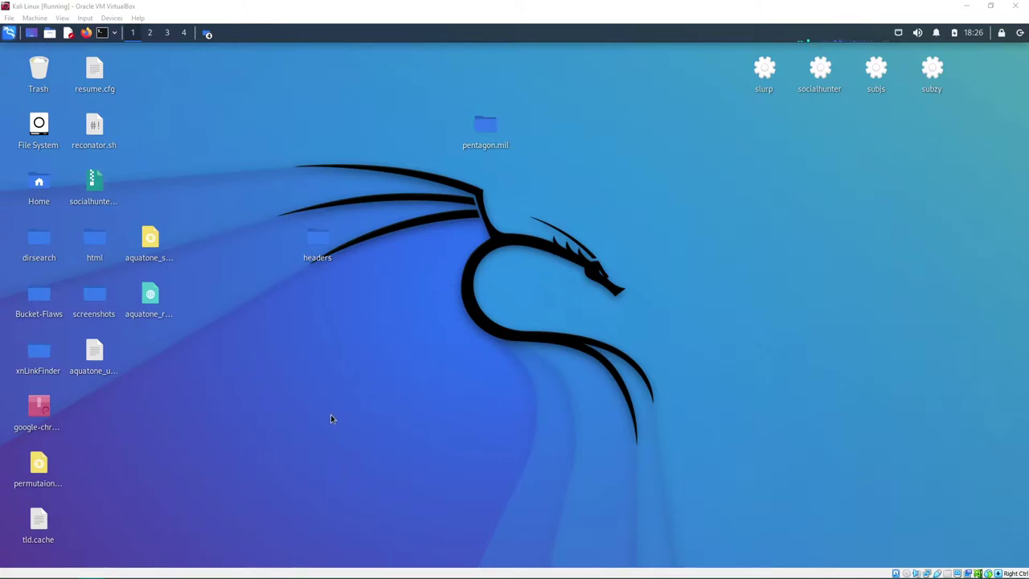
{"action": "left_click_drag", "start_coordinate": [445, 109], "coordinate": [551, 171]}
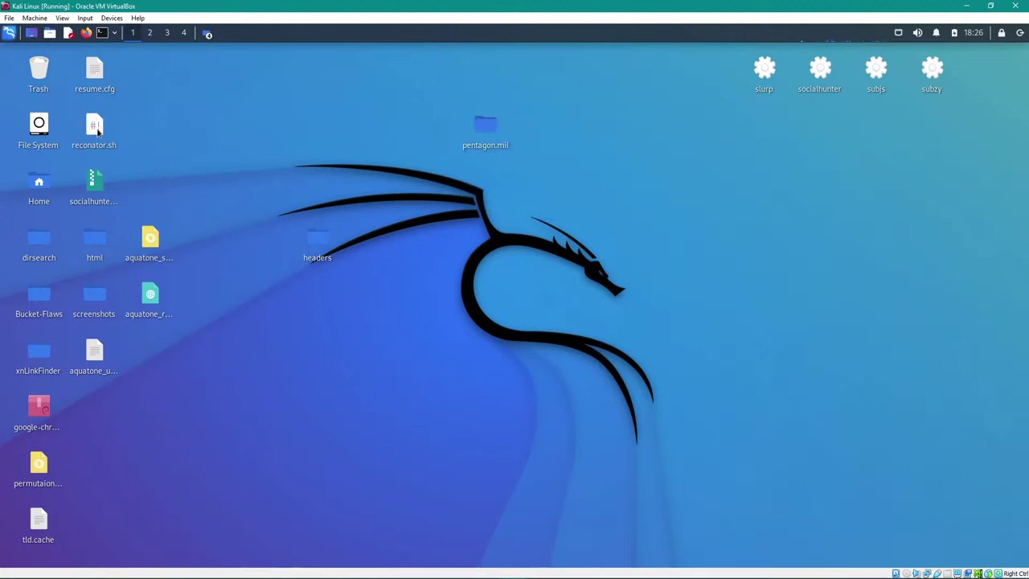
{"action": "right_click", "coordinate": [97, 129]}
{"action": "left_click", "coordinate": [123, 153]}
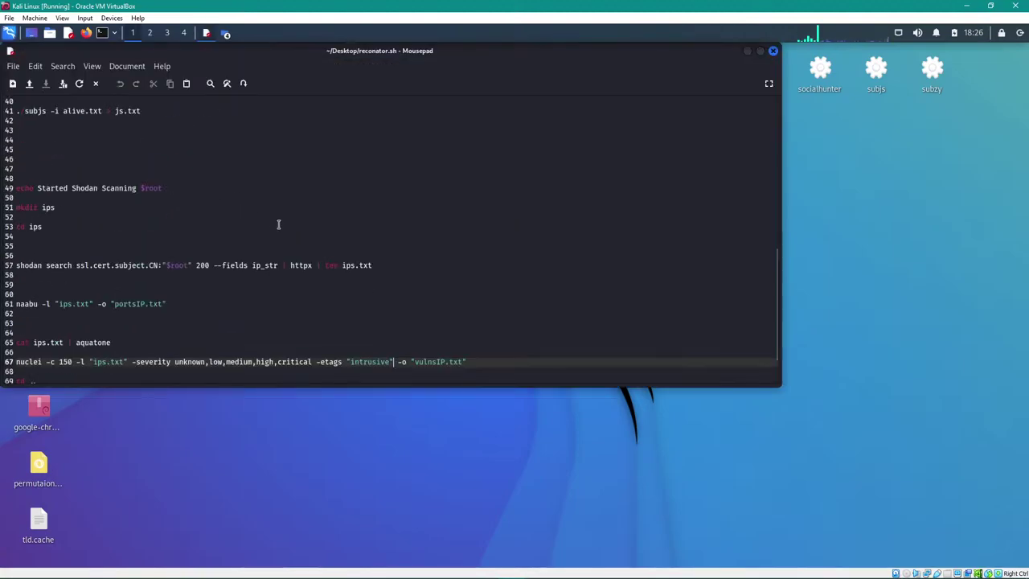
{"action": "scroll", "coordinate": [166, 209], "scroll_direction": "up", "scroll_amount": 8}
{"action": "left_click_drag", "start_coordinate": [314, 48], "coordinate": [568, 272]}
{"action": "left_click_drag", "start_coordinate": [437, 276], "coordinate": [380, 151]}
{"action": "scroll", "coordinate": [265, 283], "scroll_direction": "down", "scroll_amount": 2}
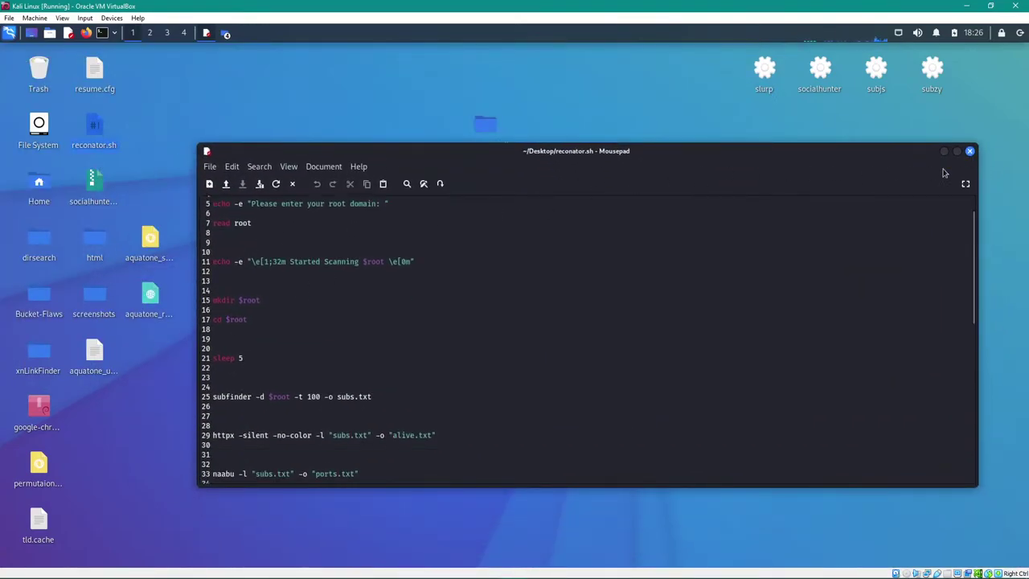
{"action": "left_click", "coordinate": [969, 151]}
- Open a terminal in the Desktop folder and run ./reconator.sh with root domain pentagon.mil
{"action": "right_click", "coordinate": [310, 184]}
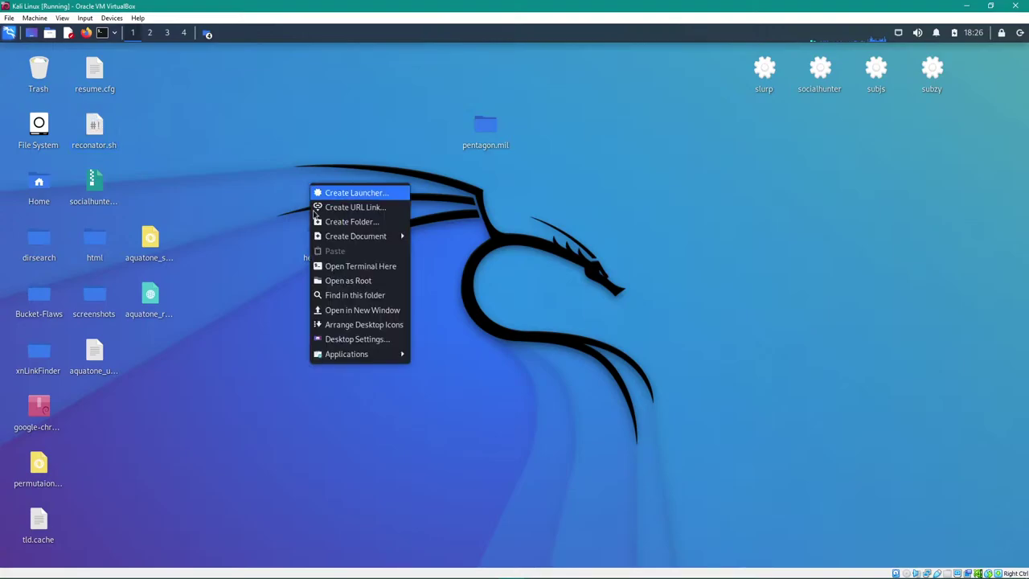
{"action": "left_click", "coordinate": [343, 266]}
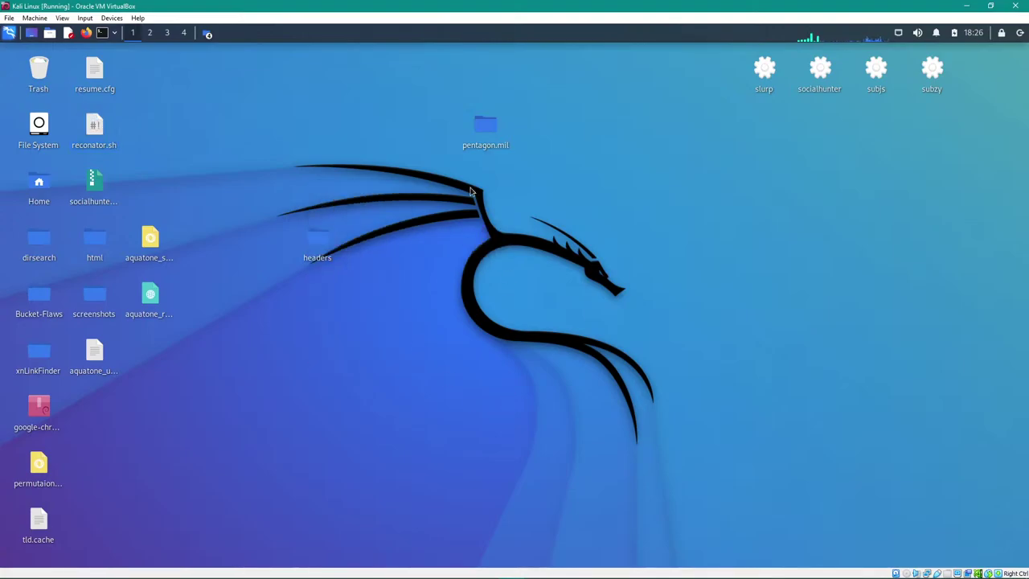
{"action": "type", "text": "./reconator.sh"}
{"action": "key", "text": "Return"}
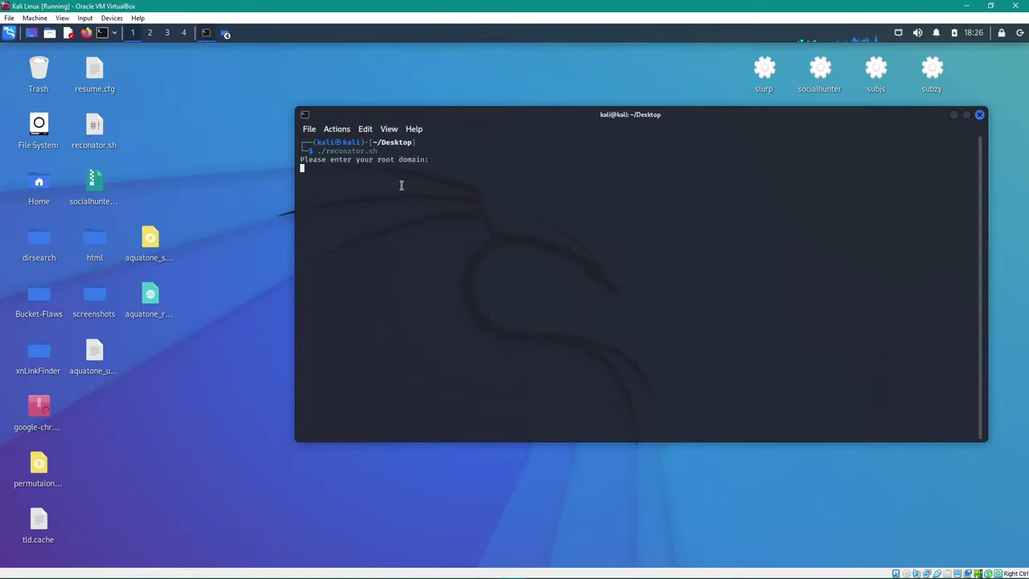
{"action": "type", "text": "pentagon.mil"}
{"action": "key", "text": "Return"}
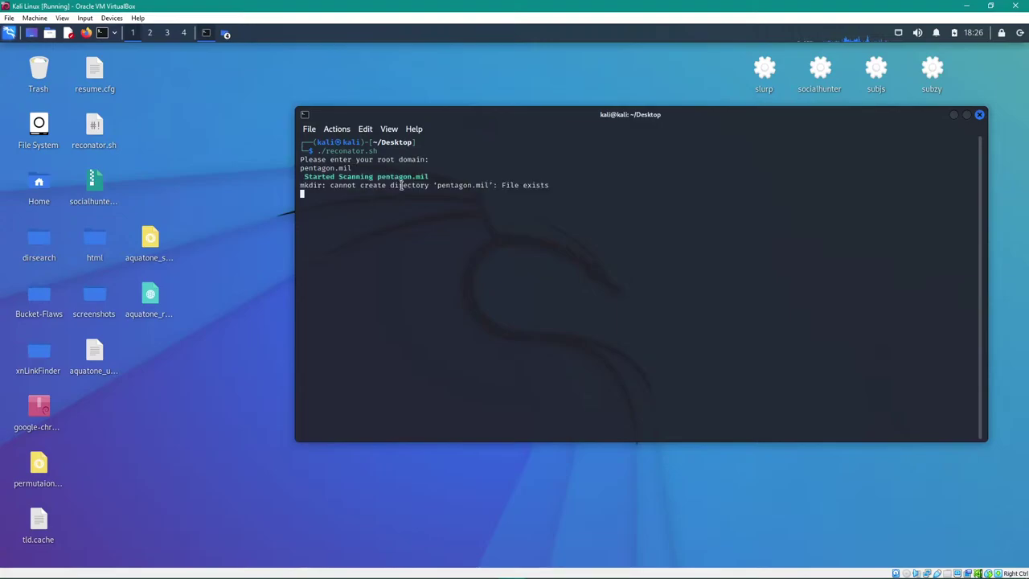
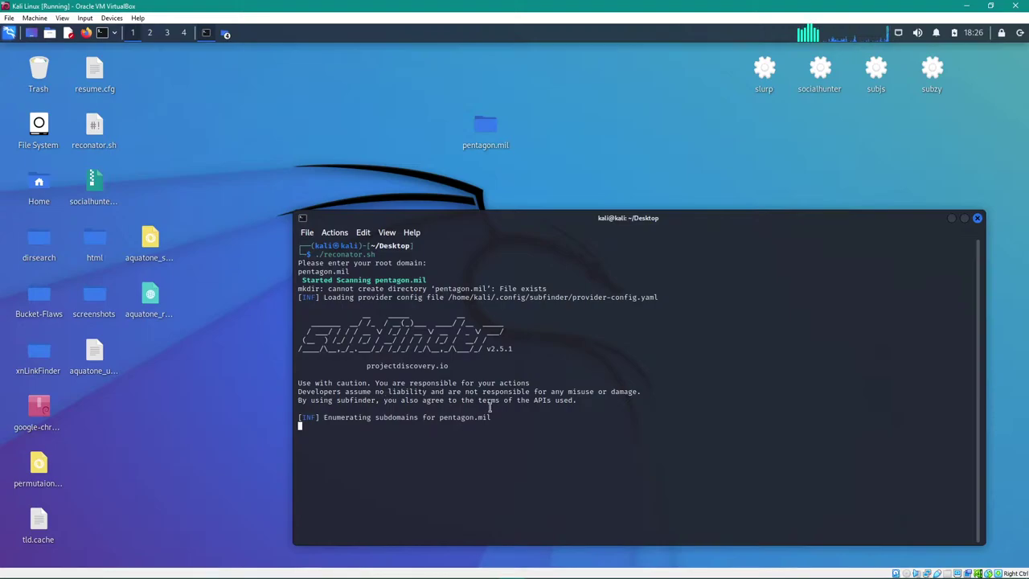
- Abort the running reconator.sh pentagon.mil scan and clear the terminal screen
{"action": "key", "text": "ctrl+c"}
{"action": "type", "text": "clear"}
{"action": "key", "text": "Return"}
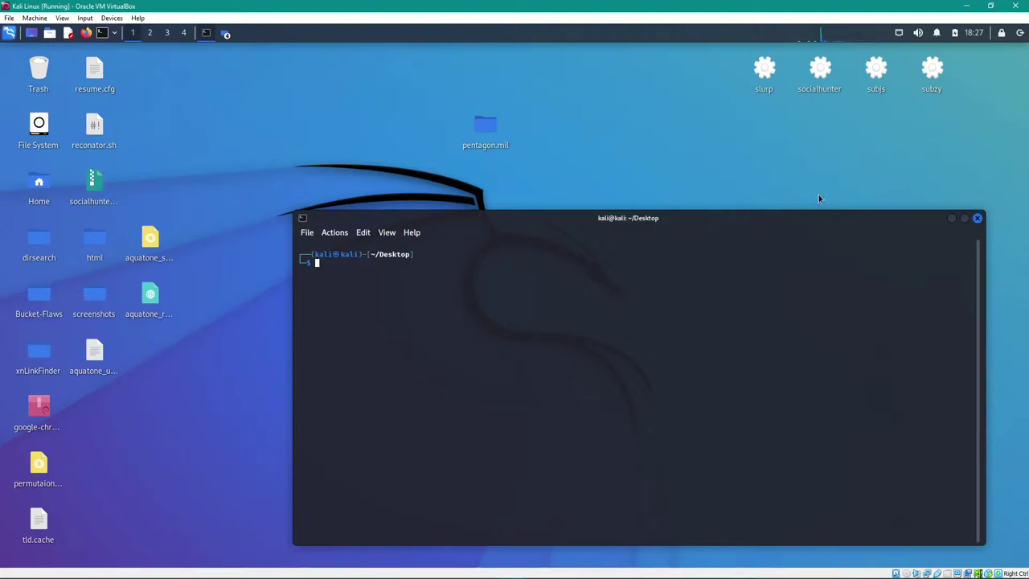
- Drag the empty QTerminal window up and to the left on the desktop
{"action": "left_click_drag", "start_coordinate": [654, 222], "coordinate": [597, 171]}
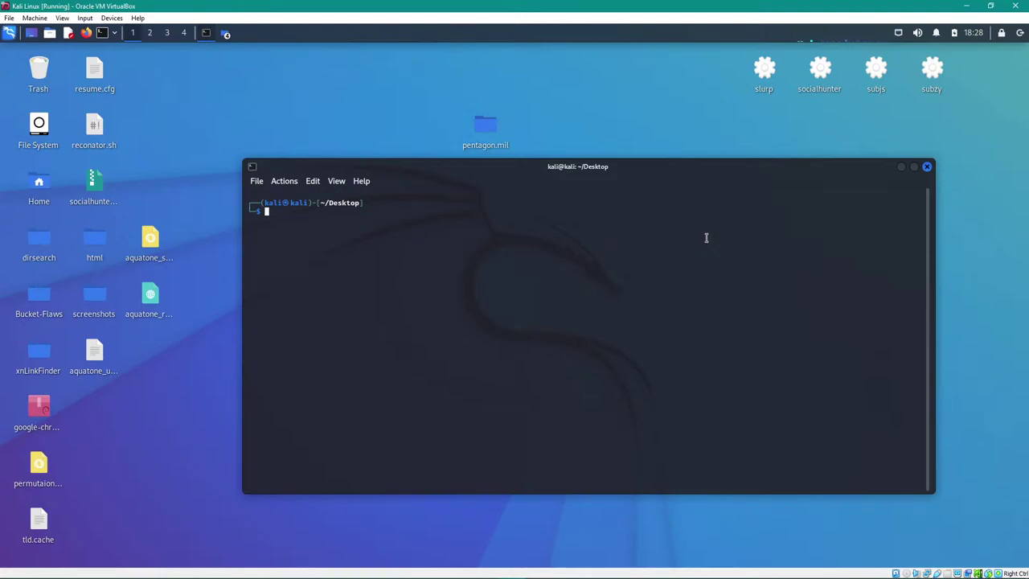
- Drag the terminal window further toward the upper-left corner
{"action": "left_click_drag", "start_coordinate": [526, 163], "coordinate": [487, 144]}
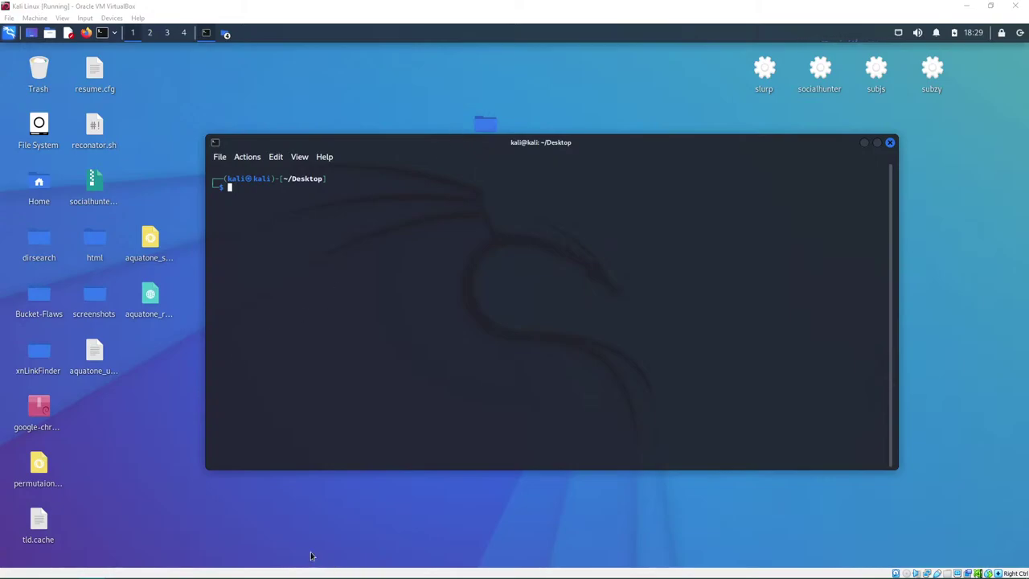
{"action": "mouse_move", "coordinate": [319, 560]}
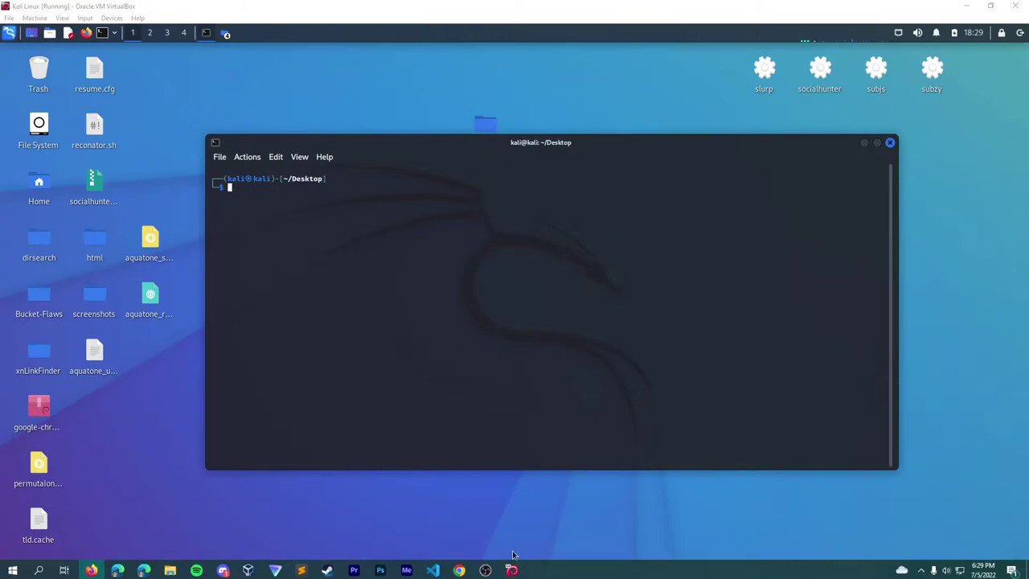
- In Chrome, close the old Shodan, crt.sh, DNSdumpster, LINE, Chaos and HackerOne tabs
{"action": "left_click", "coordinate": [466, 569]}
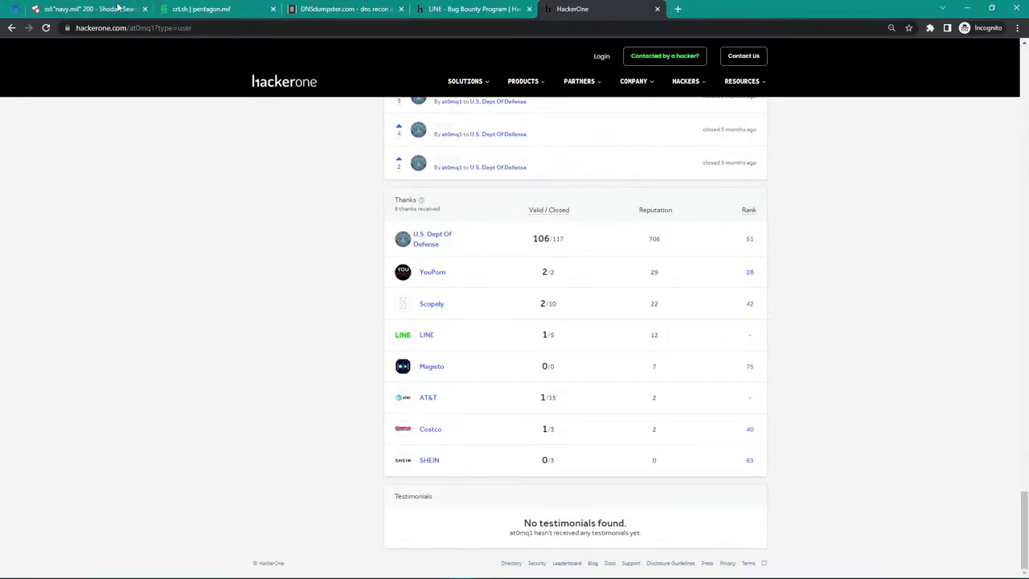
{"action": "middle_click", "coordinate": [84, 11]}
{"action": "middle_click", "coordinate": [83, 11]}
{"action": "middle_click", "coordinate": [82, 12]}
{"action": "middle_click", "coordinate": [82, 12]}
{"action": "right_click", "coordinate": [21, 11]}
{"action": "left_click", "coordinate": [37, 100]}
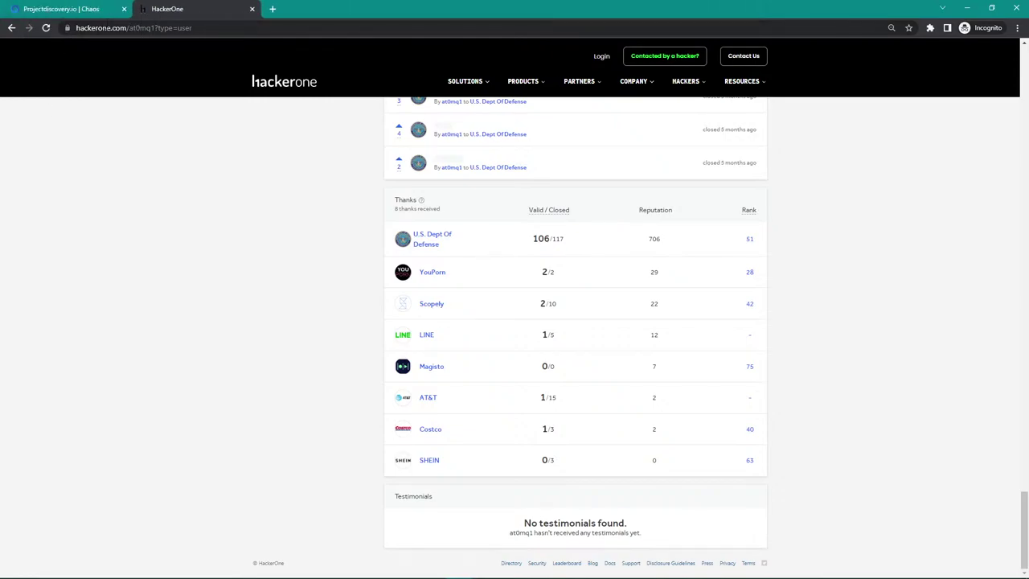
{"action": "left_click", "coordinate": [124, 9]}
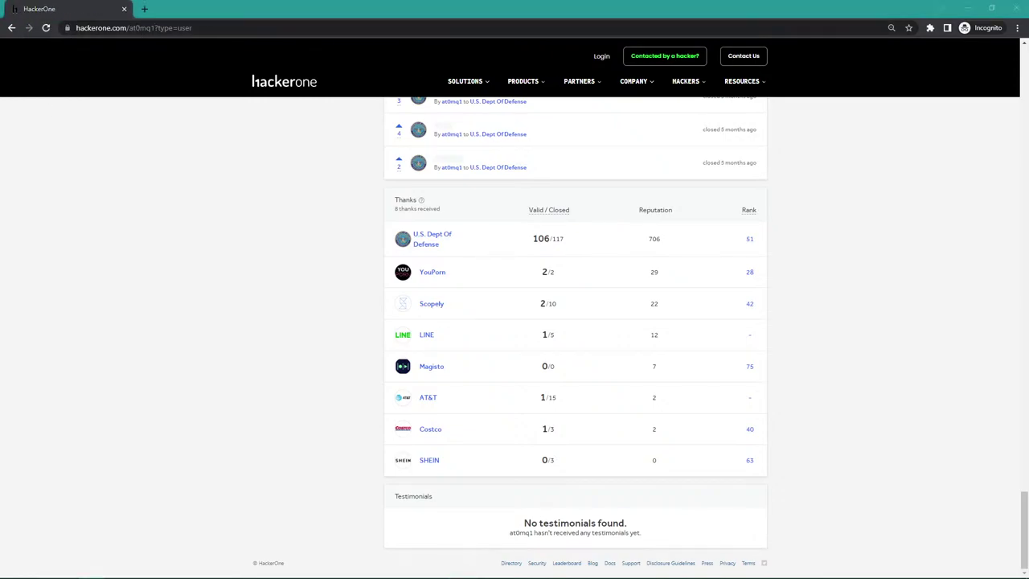
{"action": "left_click", "coordinate": [145, 9]}
{"action": "left_click", "coordinate": [124, 9]}
- Google the bug bounty researcher's name in the new tab
{"action": "type", "text": "jason "}
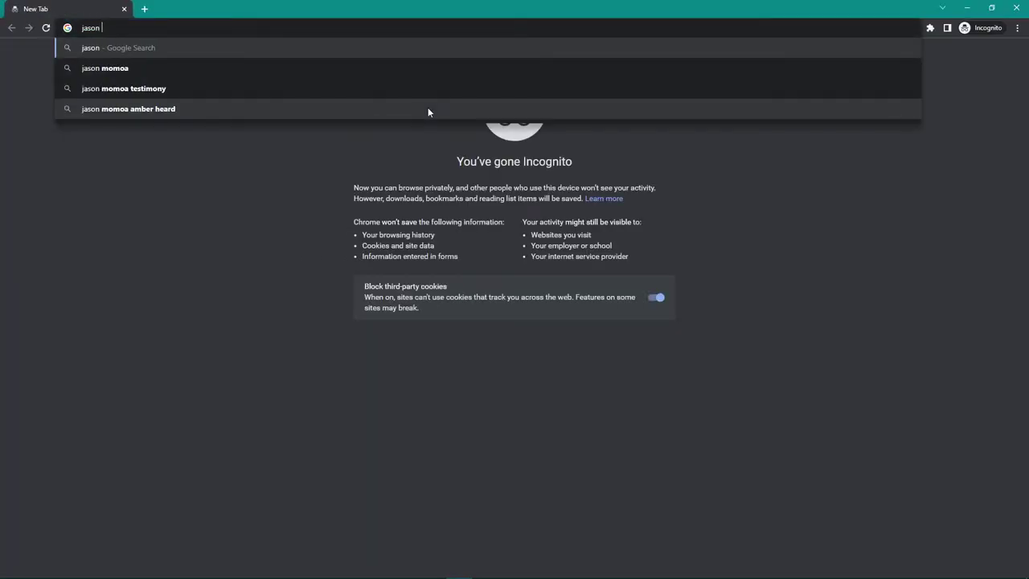
{"action": "type", "text": "haddix"}
{"action": "key", "text": "Return"}
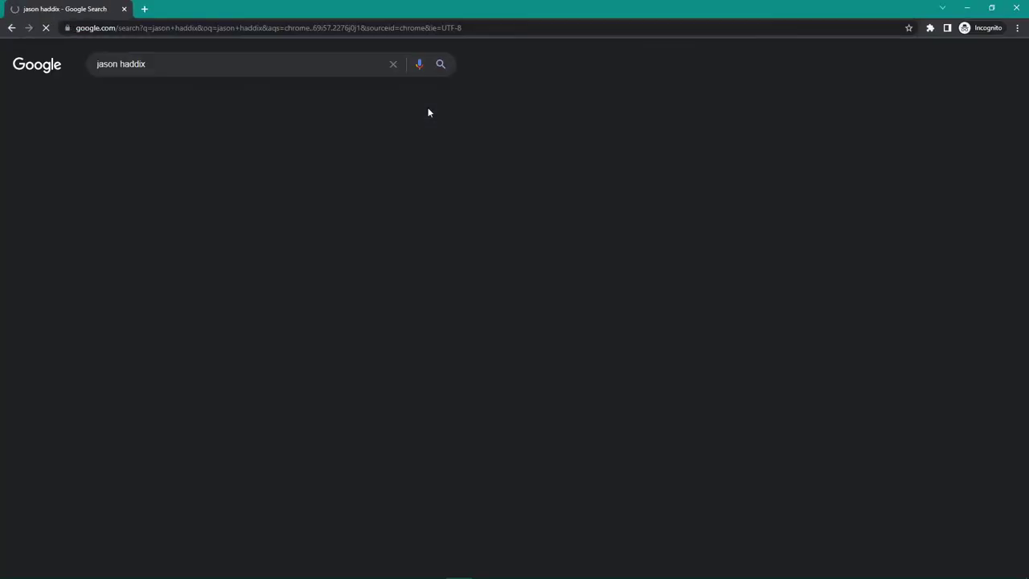
{"action": "scroll", "coordinate": [237, 281], "scroll_direction": "down", "scroll_amount": 3}
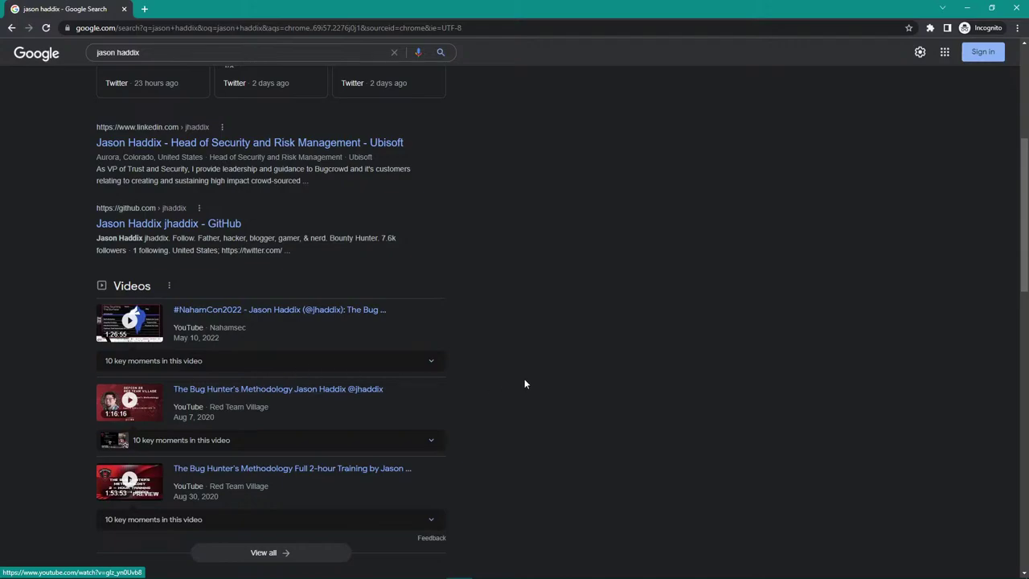
{"action": "mouse_move", "coordinate": [475, 558]}
{"action": "scroll", "coordinate": [202, 259], "scroll_direction": "up", "scroll_amount": 4}
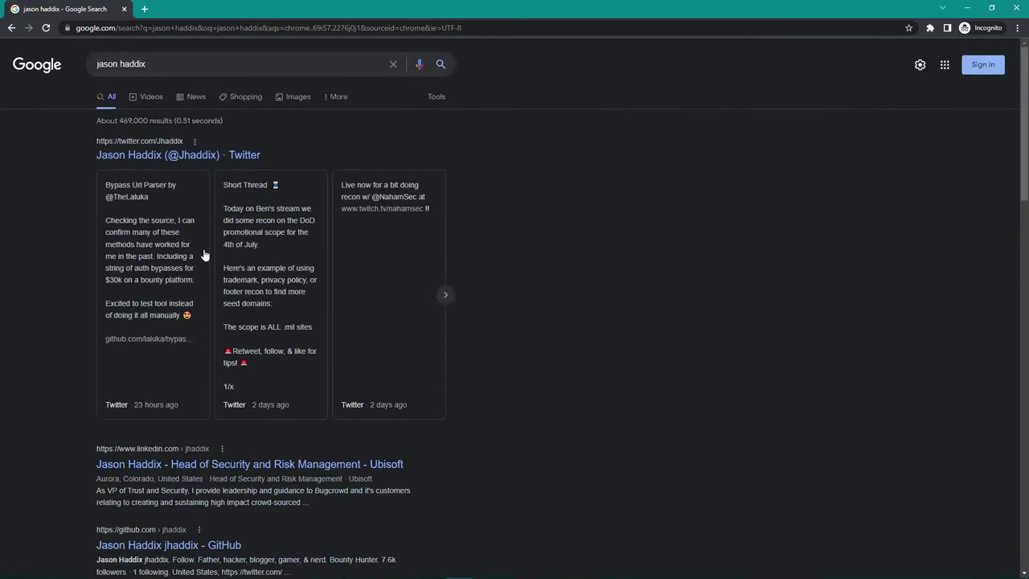
- Visit the researcher's Twitter profile, then return to the Google results
{"action": "left_click", "coordinate": [164, 156]}
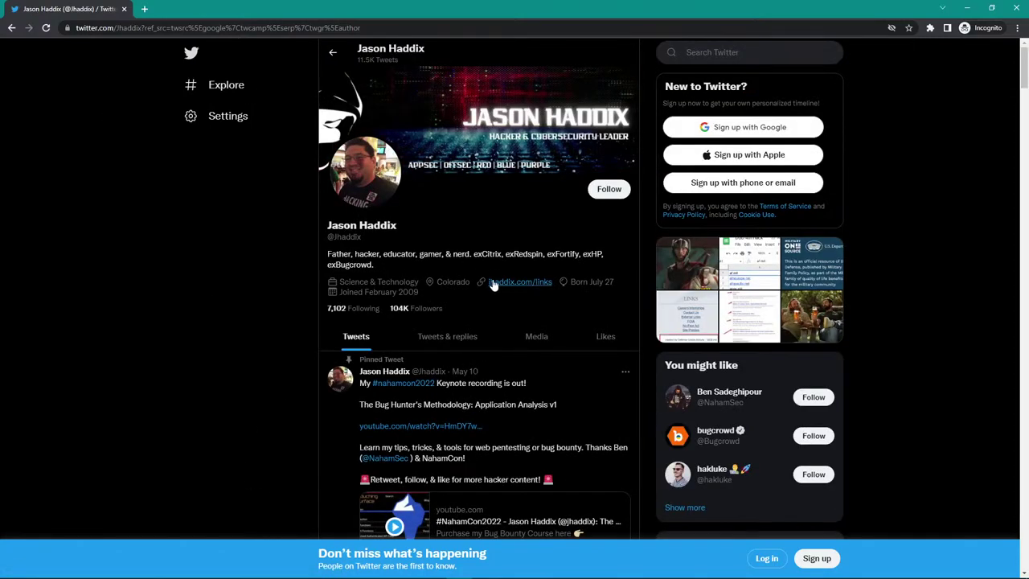
{"action": "scroll", "coordinate": [176, 156], "scroll_direction": "down", "scroll_amount": 2}
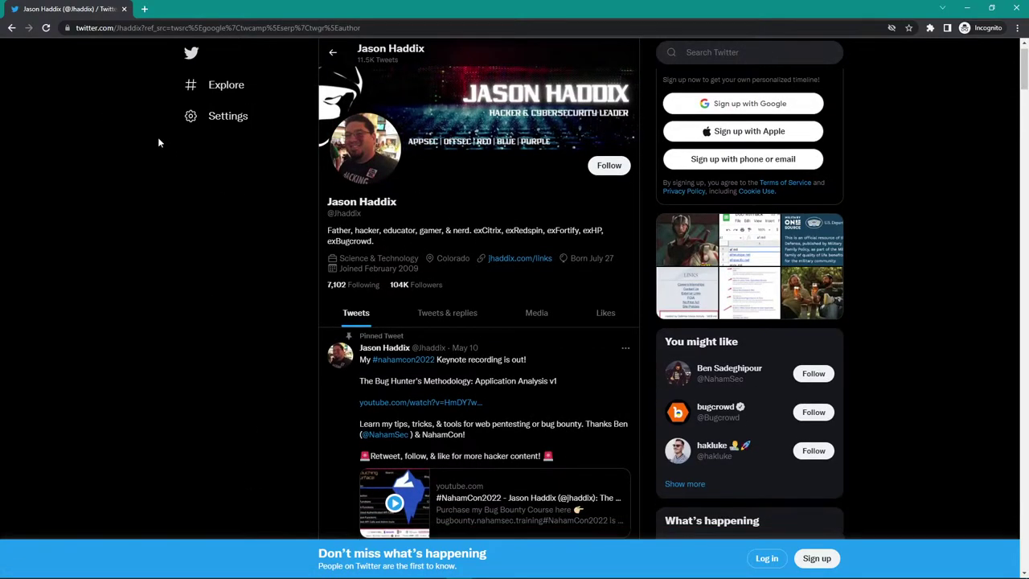
{"action": "left_click", "coordinate": [12, 27]}
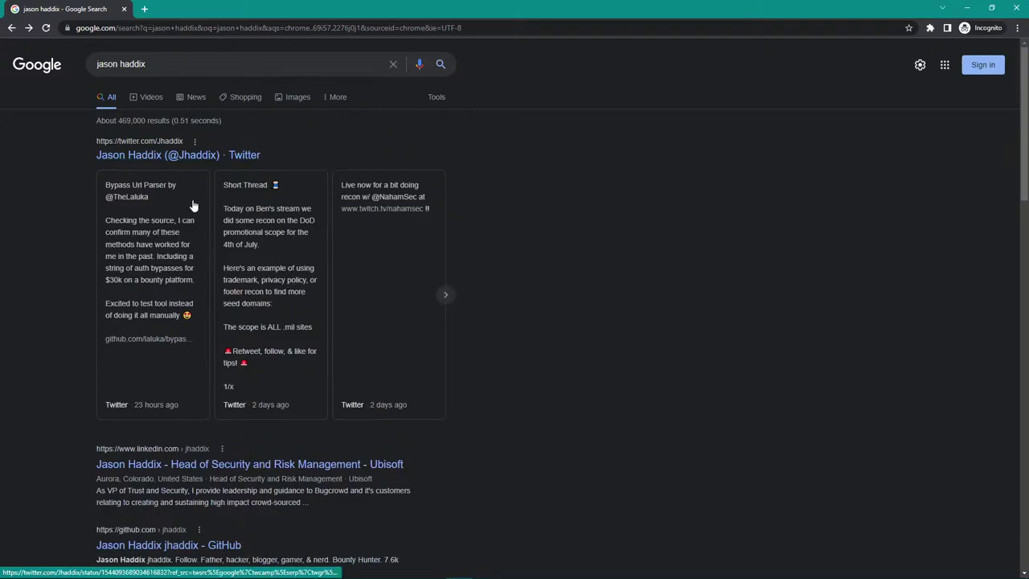
{"action": "scroll", "coordinate": [126, 90], "scroll_direction": "down", "scroll_amount": 2}
{"action": "scroll", "coordinate": [126, 90], "scroll_direction": "up", "scroll_amount": 2}
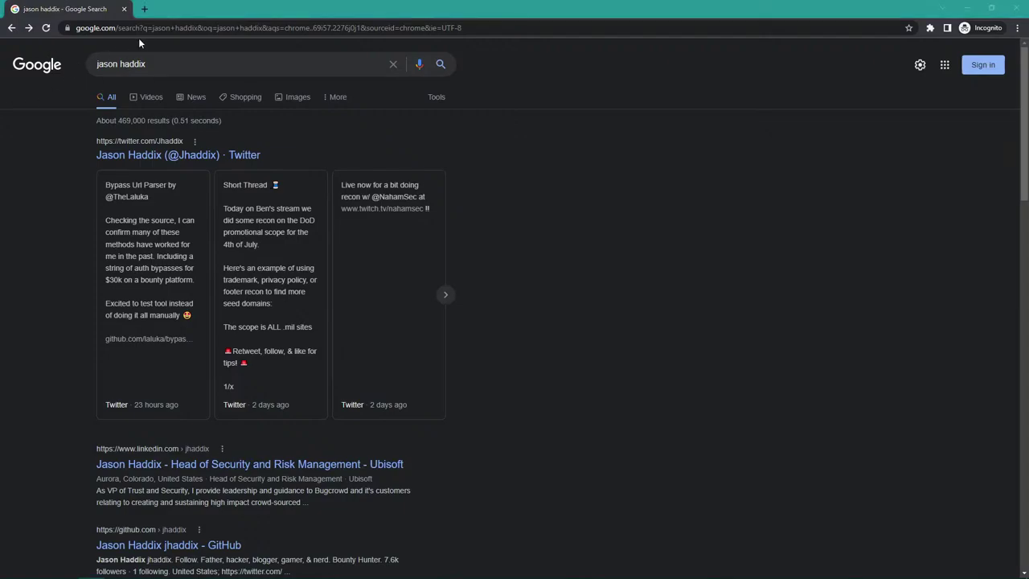
- Replace the Google query with the second bug bounty hunter's alias and search
{"action": "left_click_drag", "start_coordinate": [170, 65], "coordinate": [90, 71]}
{"action": "key", "text": "BackSpace"}
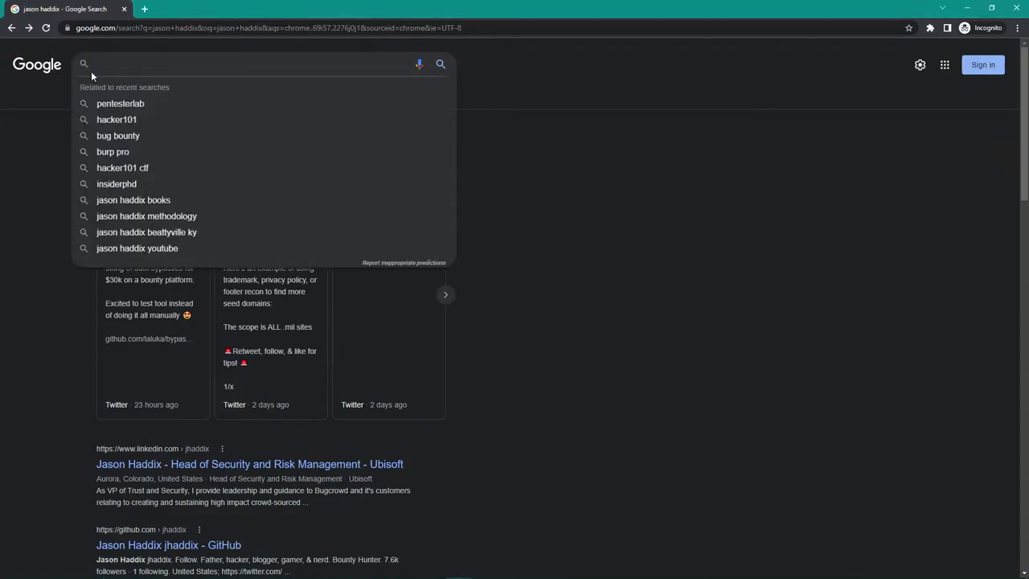
{"action": "type", "text": "godfather "}
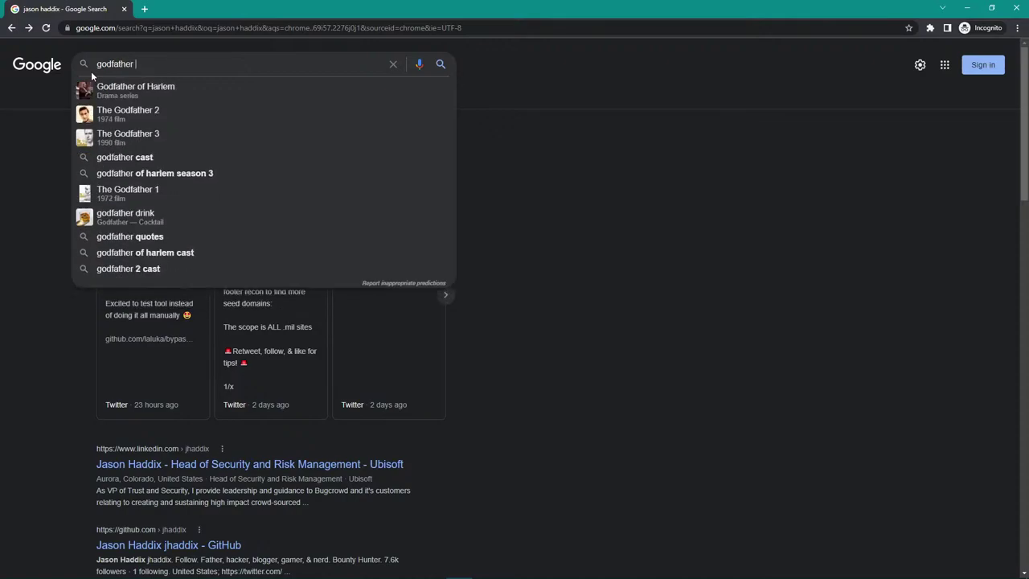
{"action": "type", "text": "orwa"}
{"action": "key", "text": "Return"}
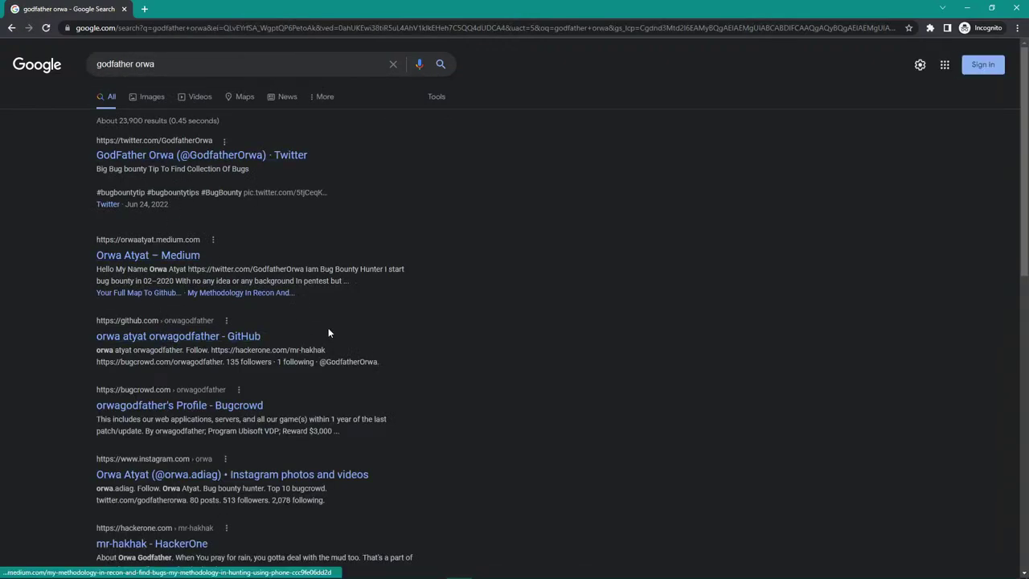
{"action": "scroll", "coordinate": [412, 336], "scroll_direction": "down", "scroll_amount": 5}
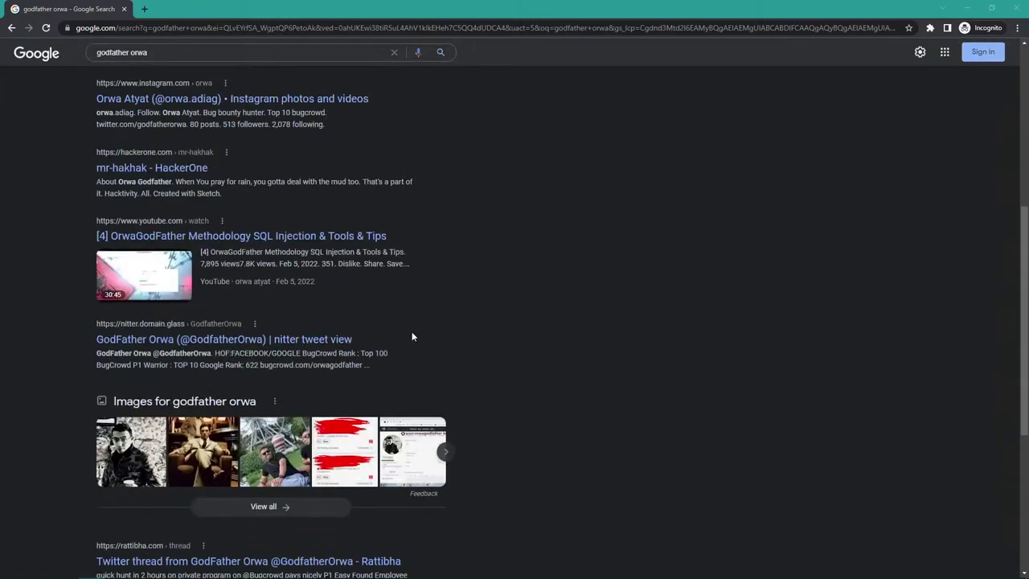
{"action": "scroll", "coordinate": [412, 336], "scroll_direction": "down", "scroll_amount": 4}
{"action": "scroll", "coordinate": [403, 321], "scroll_direction": "up", "scroll_amount": 3}
- Browse the image results, previewing the GitHub recon map and $7,000 SSRF reward images
{"action": "left_click", "coordinate": [414, 353]}
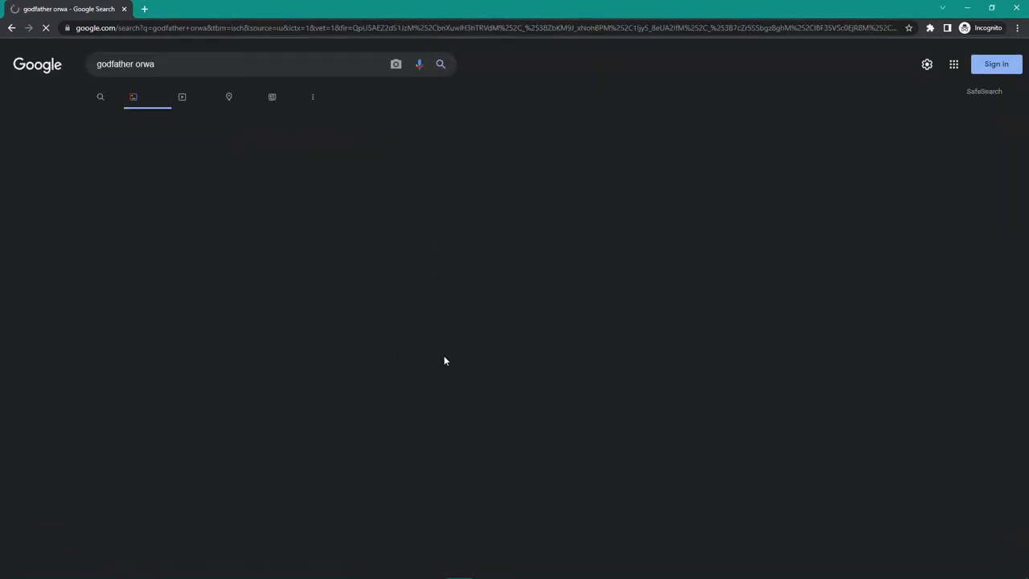
{"action": "left_click", "coordinate": [591, 332]}
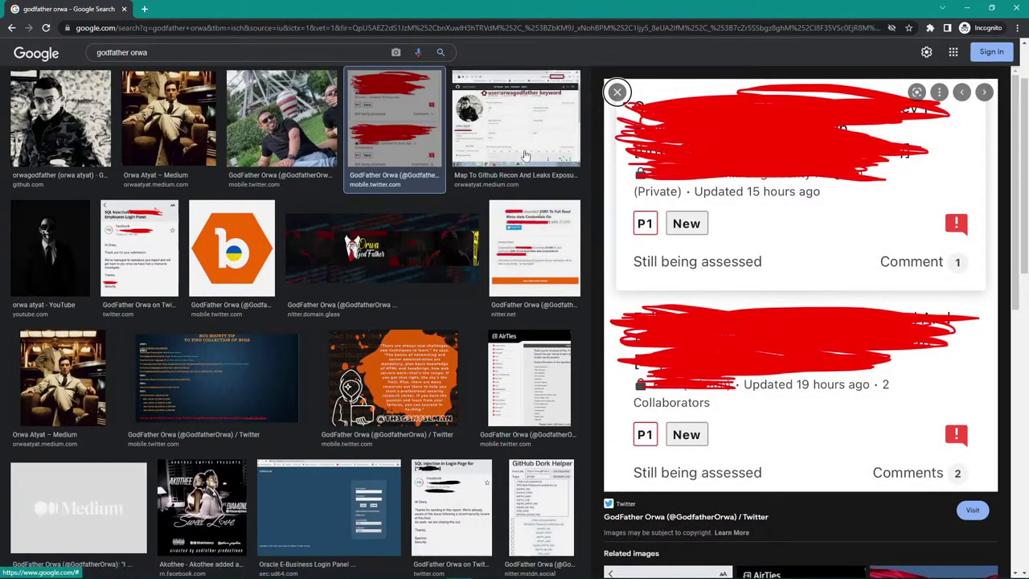
{"action": "left_click", "coordinate": [528, 164]}
{"action": "left_click", "coordinate": [539, 241]}
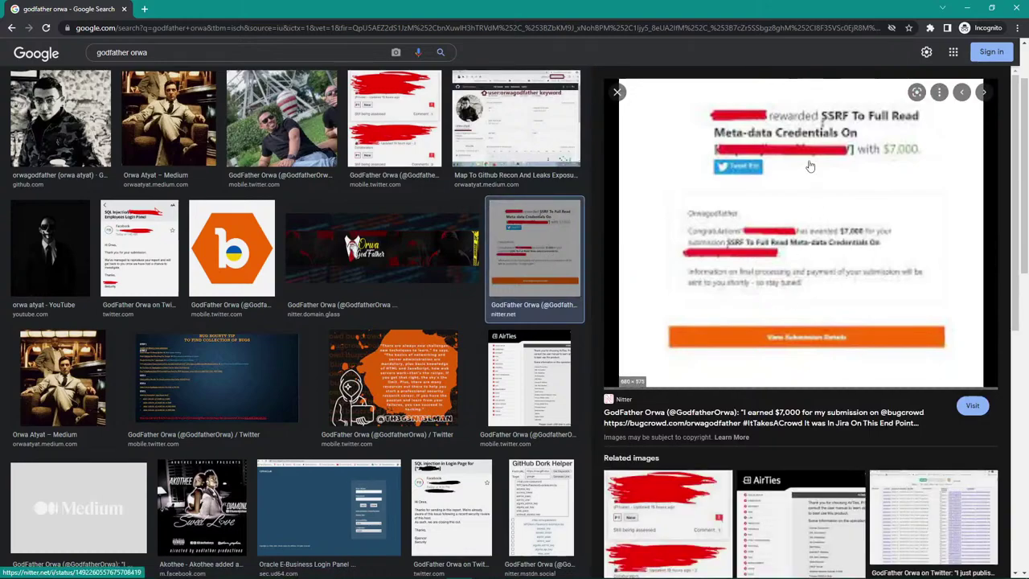
{"action": "scroll", "coordinate": [321, 241], "scroll_direction": "up", "scroll_amount": 2}
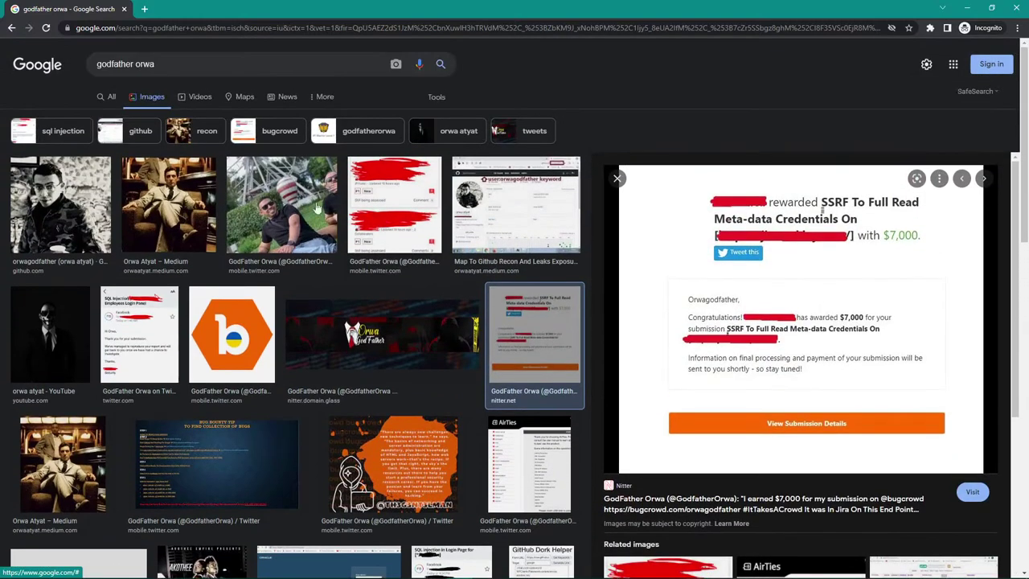
- Return to the web results, then close Chrome and the terminal window
{"action": "left_click", "coordinate": [12, 28]}
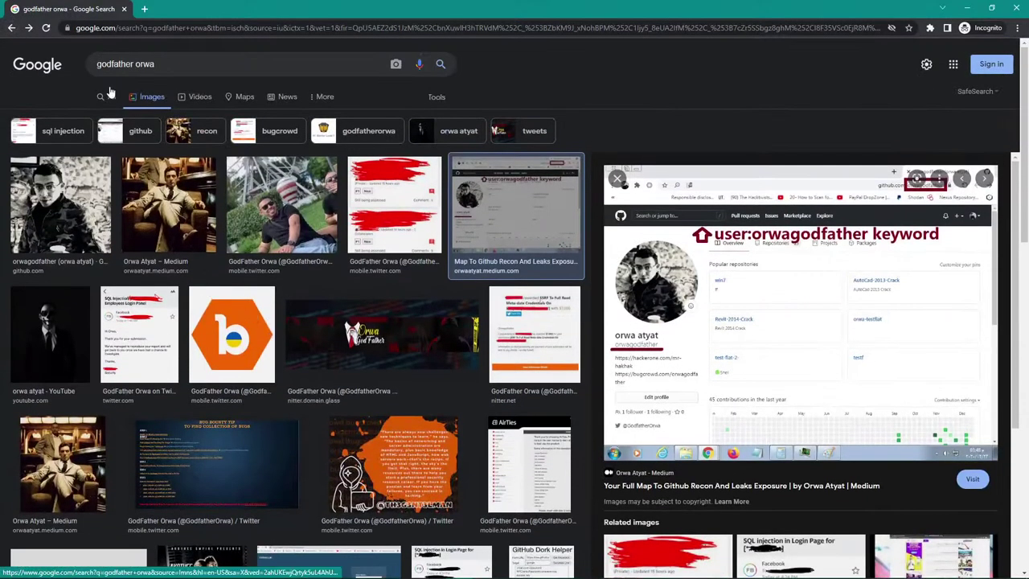
{"action": "left_click", "coordinate": [111, 97]}
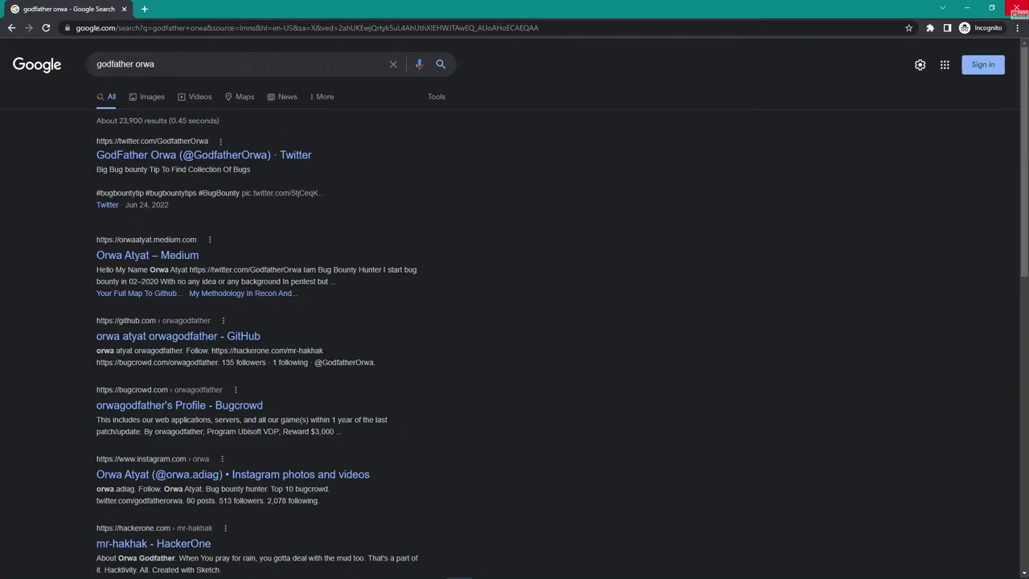
{"action": "left_click", "coordinate": [1016, 8]}
{"action": "left_click", "coordinate": [888, 145]}
- Open the pentagon.mil folder in Thunar, widen and centre the window, and open alive.txt in Mousepad
{"action": "left_click_drag", "start_coordinate": [415, 78], "coordinate": [539, 192]}
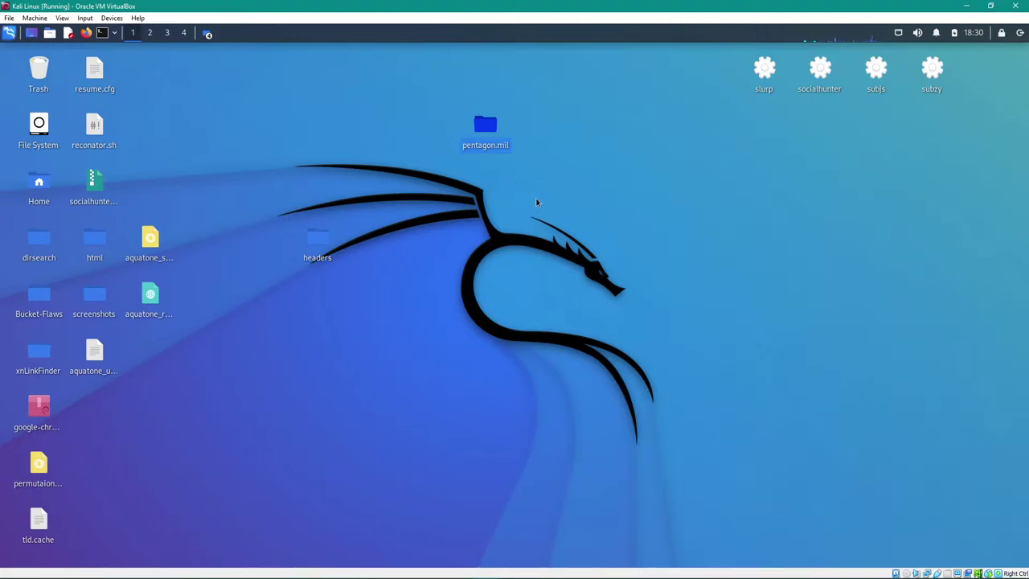
{"action": "double_click", "coordinate": [471, 122]}
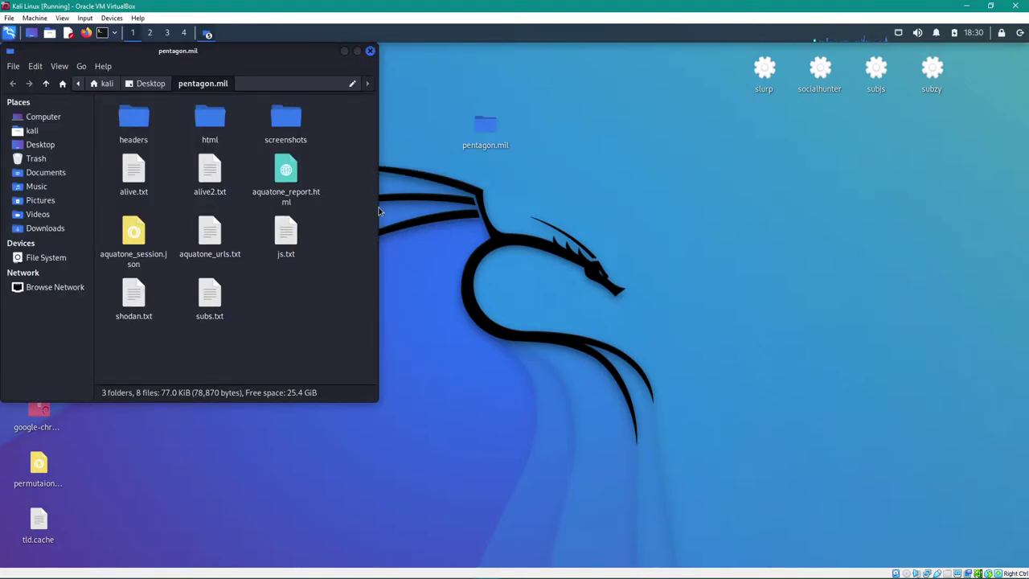
{"action": "left_click_drag", "start_coordinate": [377, 180], "coordinate": [613, 180]}
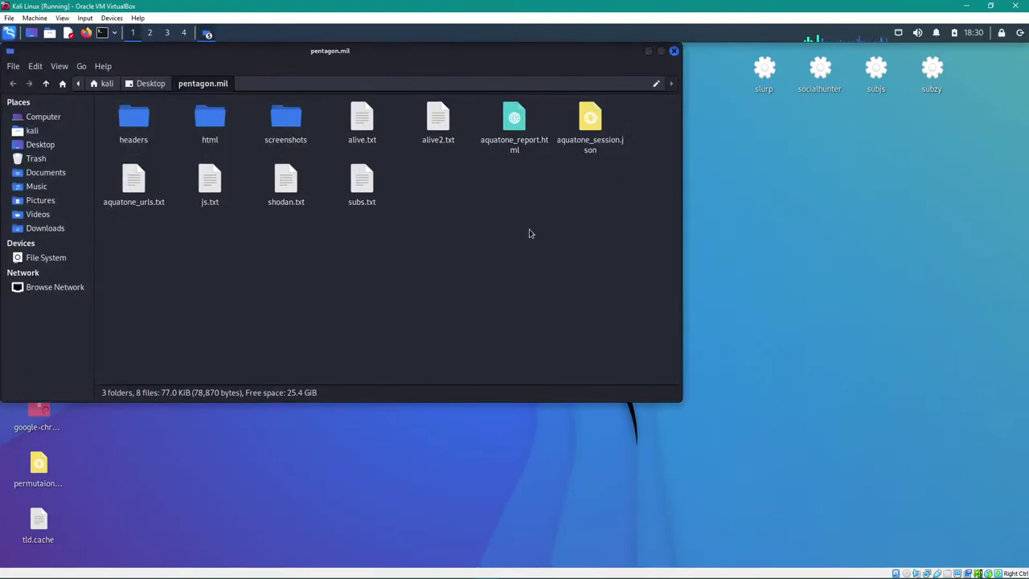
{"action": "left_click_drag", "start_coordinate": [488, 62], "coordinate": [655, 157]}
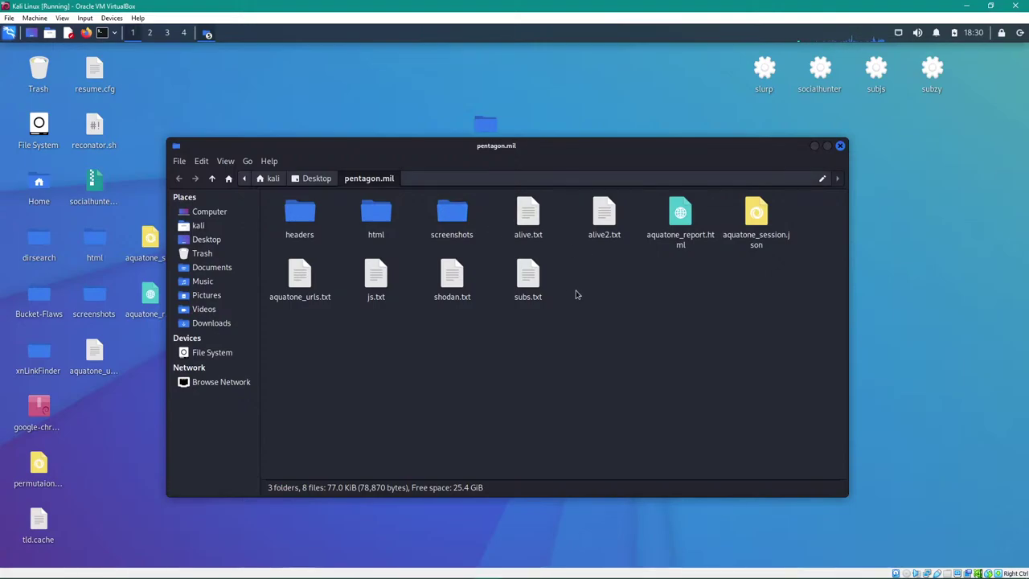
{"action": "left_click_drag", "start_coordinate": [516, 146], "coordinate": [544, 172]}
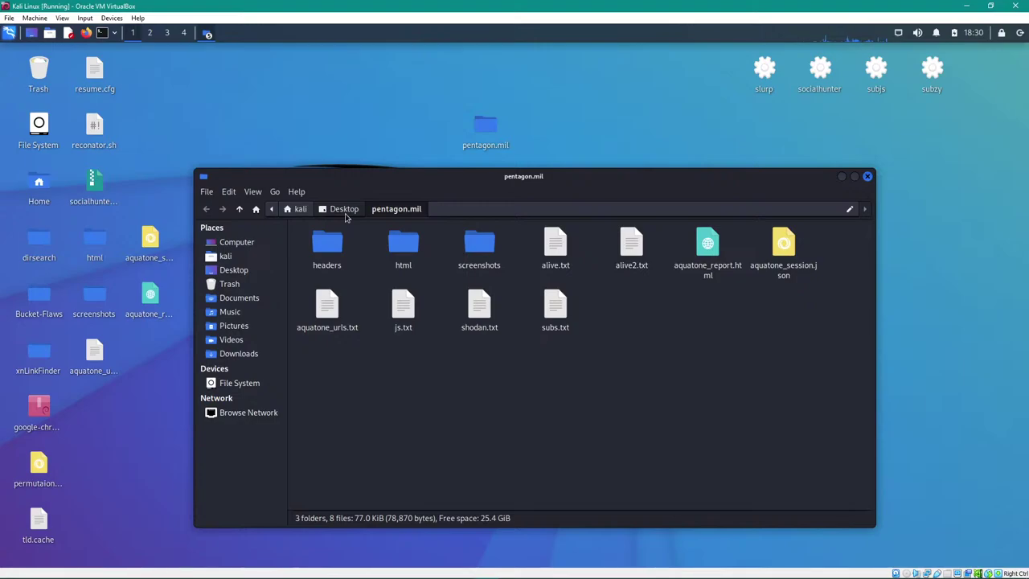
{"action": "double_click", "coordinate": [555, 243]}
{"action": "left_click_drag", "start_coordinate": [191, 102], "coordinate": [16, 99]}
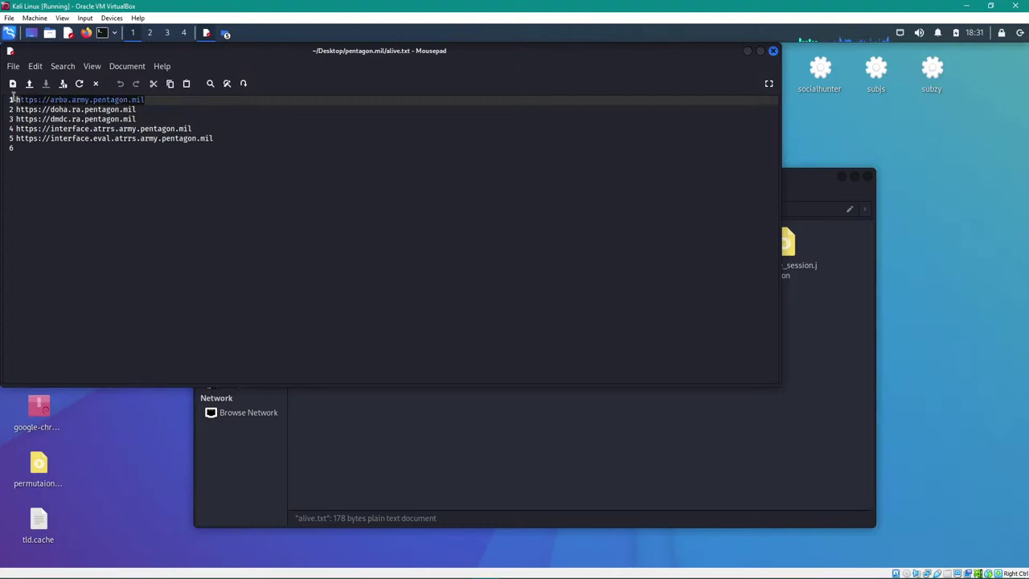
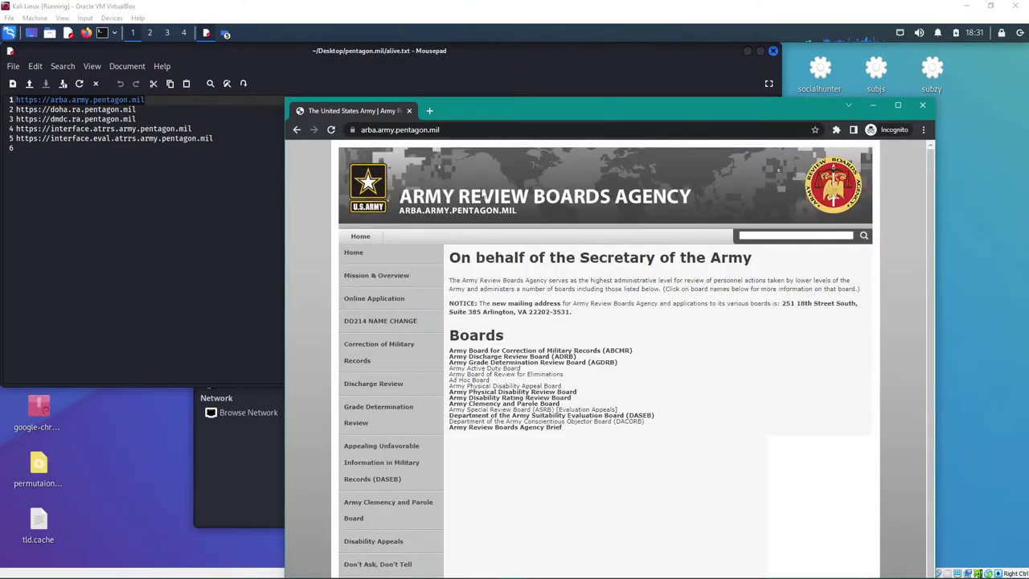
- Scroll the ARBA page slightly and focus the site search box at the top right
{"action": "scroll", "coordinate": [484, 312], "scroll_direction": "down", "scroll_amount": 1}
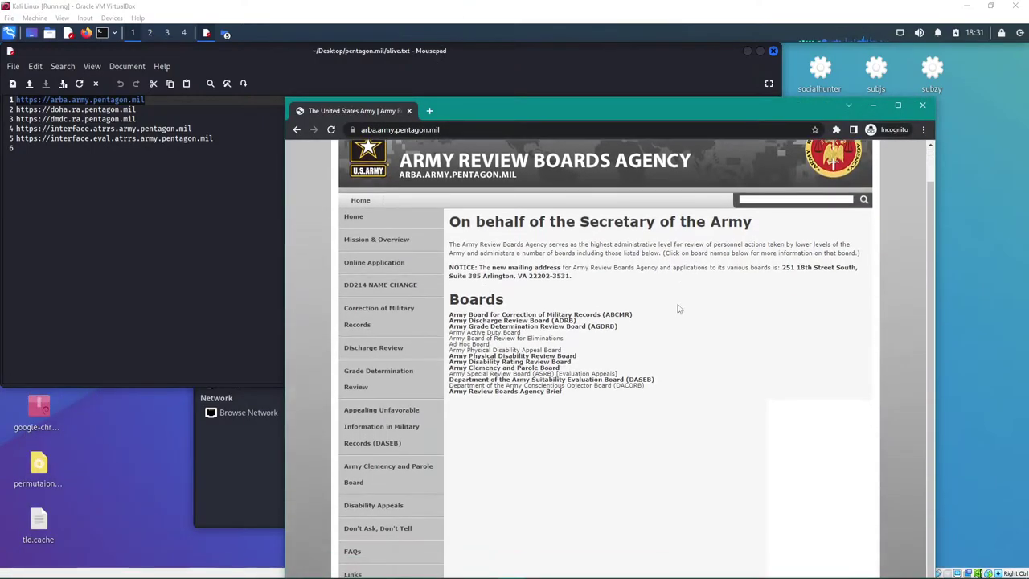
{"action": "left_click", "coordinate": [772, 200]}
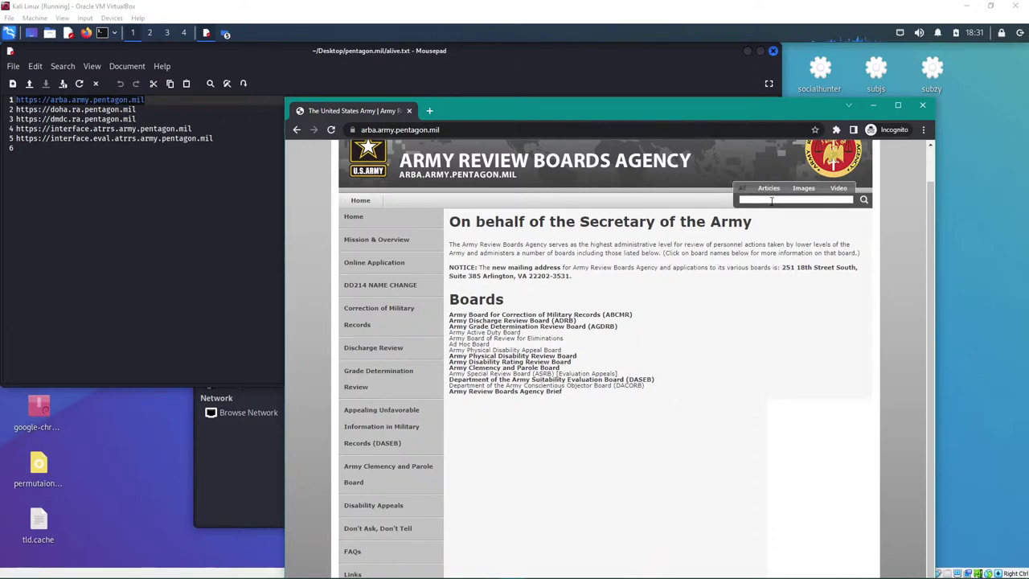
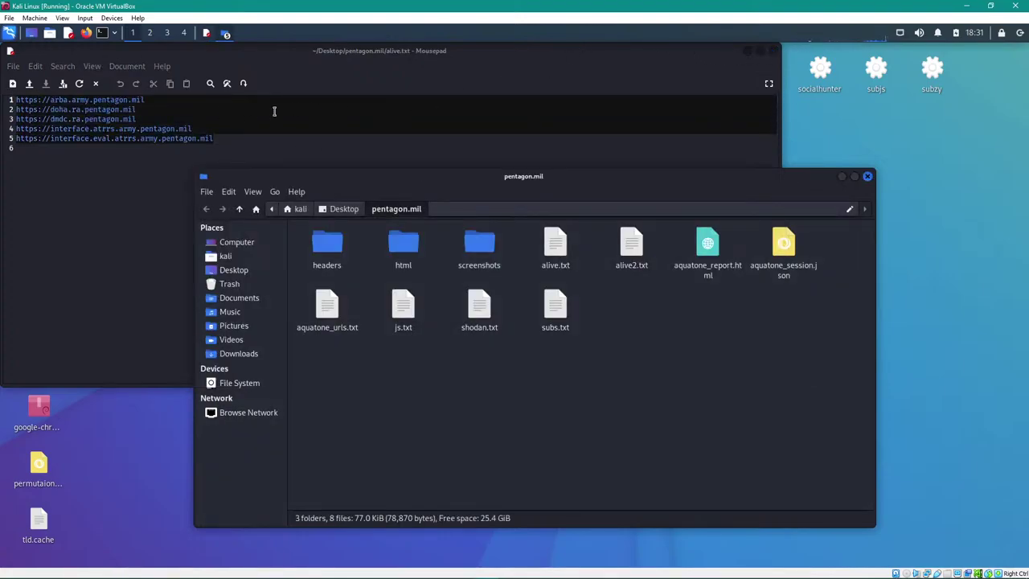
- Bring the alive.txt editor forward, then return to the pentagon.mil folder window
{"action": "left_click", "coordinate": [308, 137]}
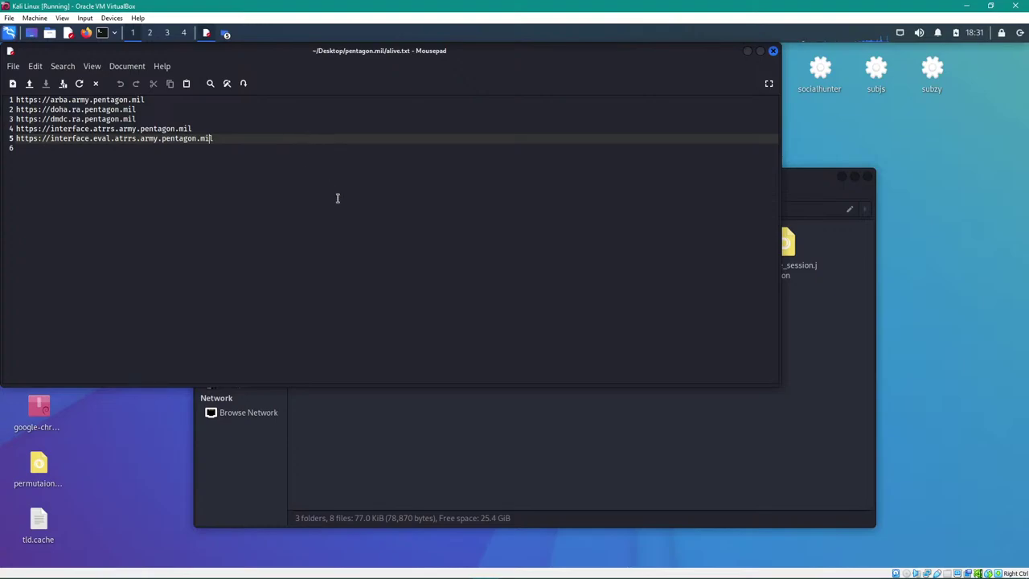
{"action": "left_click", "coordinate": [831, 376]}
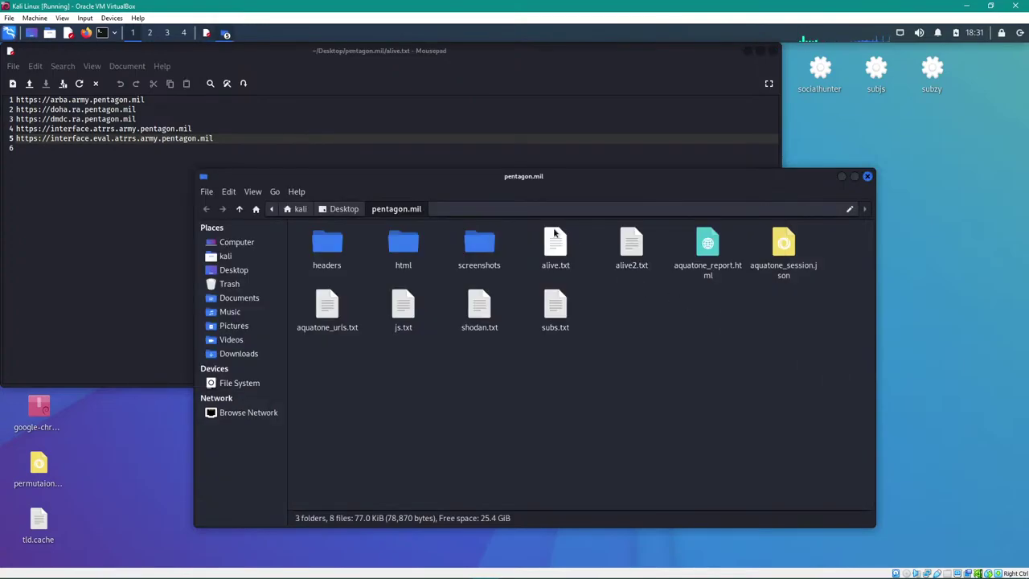
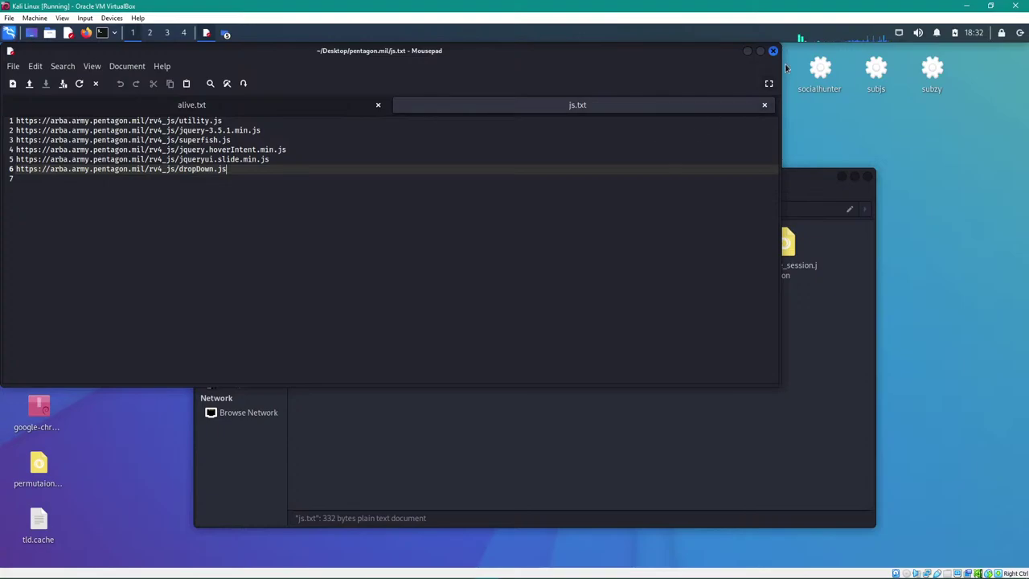
- Close the js.txt editor and clear the file selection in pentagon.mil
{"action": "left_click", "coordinate": [772, 51]}
{"action": "left_click", "coordinate": [489, 406]}
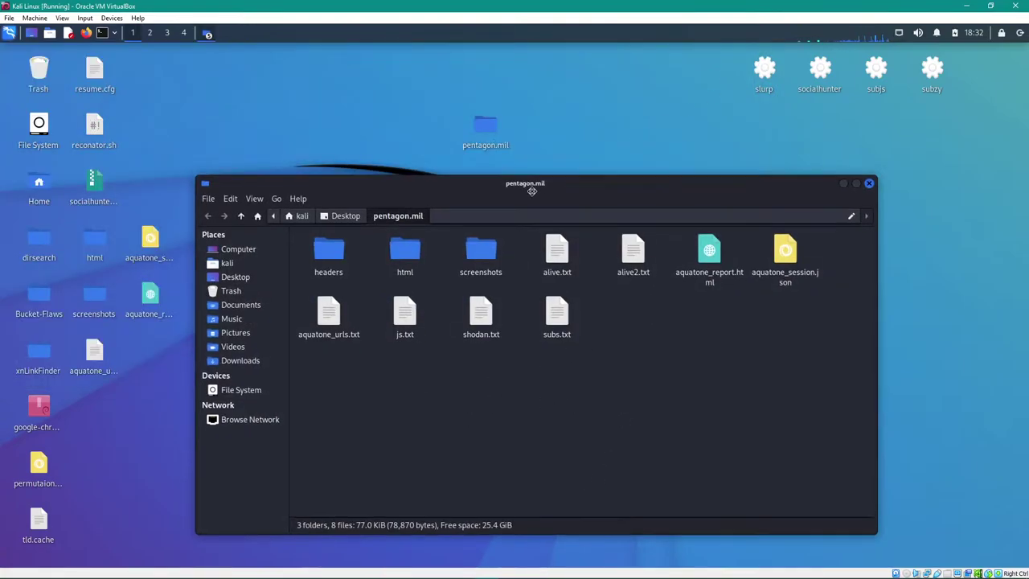
- Place the headers folder beside pentagon.mil on the desktop
{"action": "left_click_drag", "start_coordinate": [526, 176], "coordinate": [551, 284]}
{"action": "left_click_drag", "start_coordinate": [318, 238], "coordinate": [429, 124]}
{"action": "left_click_drag", "start_coordinate": [526, 285], "coordinate": [506, 191]}
{"action": "left_click", "coordinate": [550, 163]}
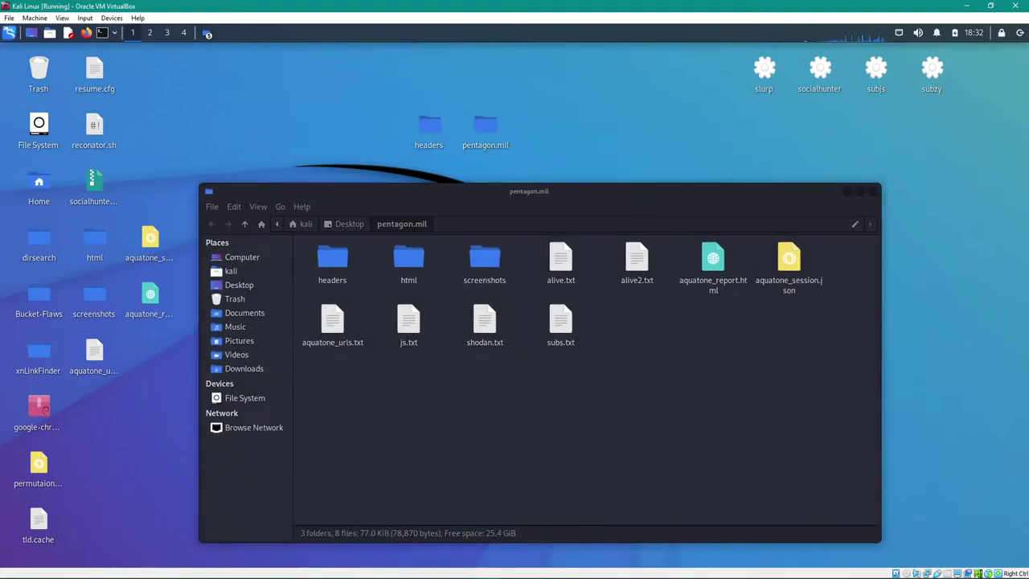
- Review the 11 items in pentagon.mil, then close its folder window
{"action": "left_click", "coordinate": [696, 360]}
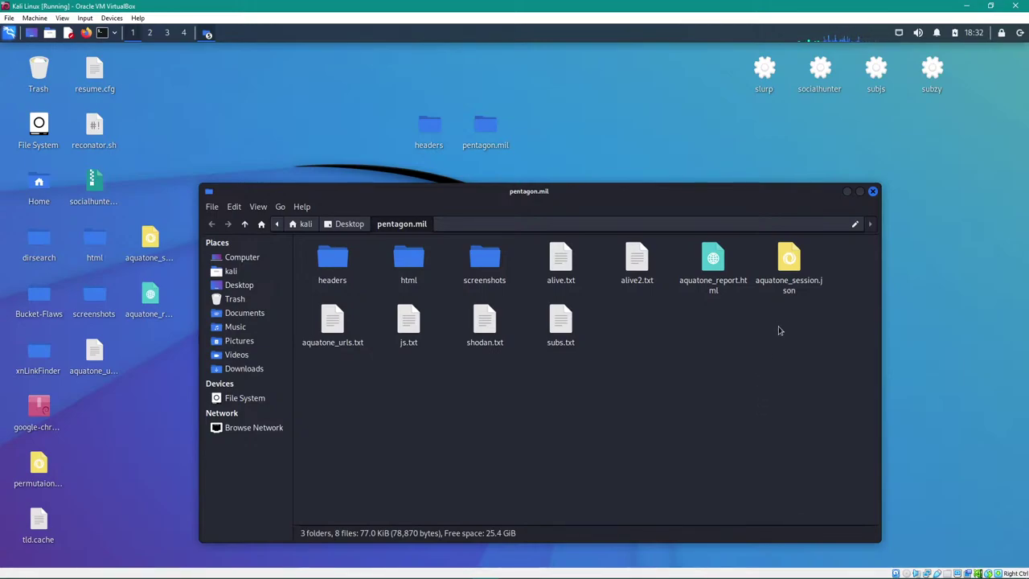
{"action": "left_click_drag", "start_coordinate": [313, 390], "coordinate": [822, 259]}
{"action": "left_click", "coordinate": [823, 260]}
{"action": "left_click", "coordinate": [873, 192]}
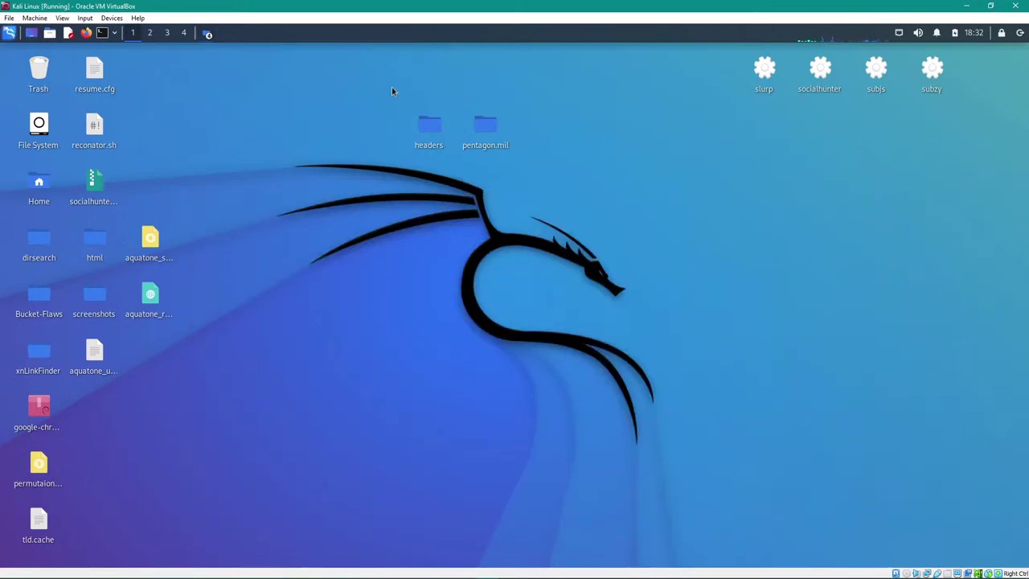
- Delete html, screenshots, the aquatone files and headers, and move pentagon.mil beside dirsearch
{"action": "left_click_drag", "start_coordinate": [192, 420], "coordinate": [98, 243]}
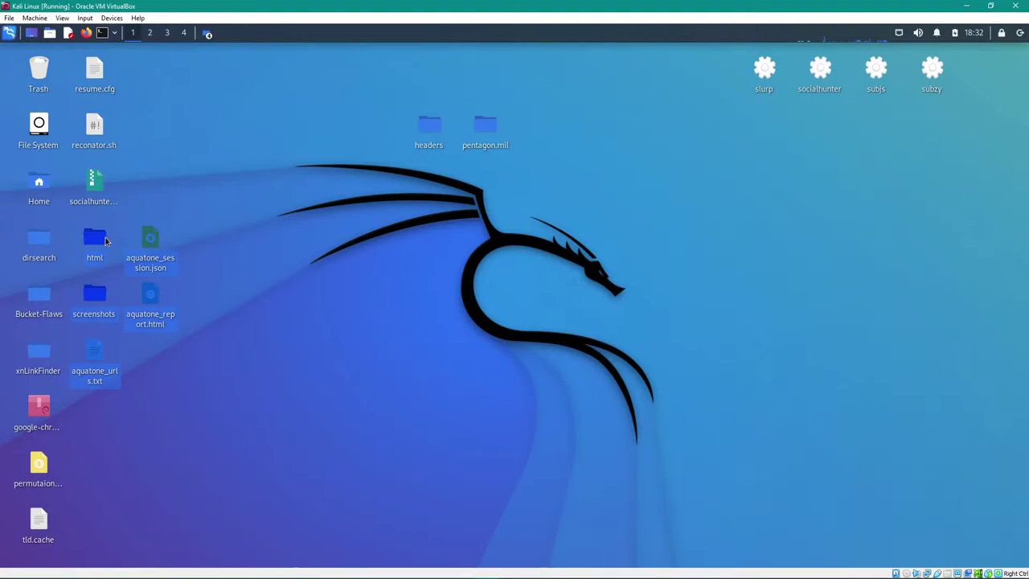
{"action": "key", "text": "Delete"}
{"action": "left_click", "coordinate": [428, 123]}
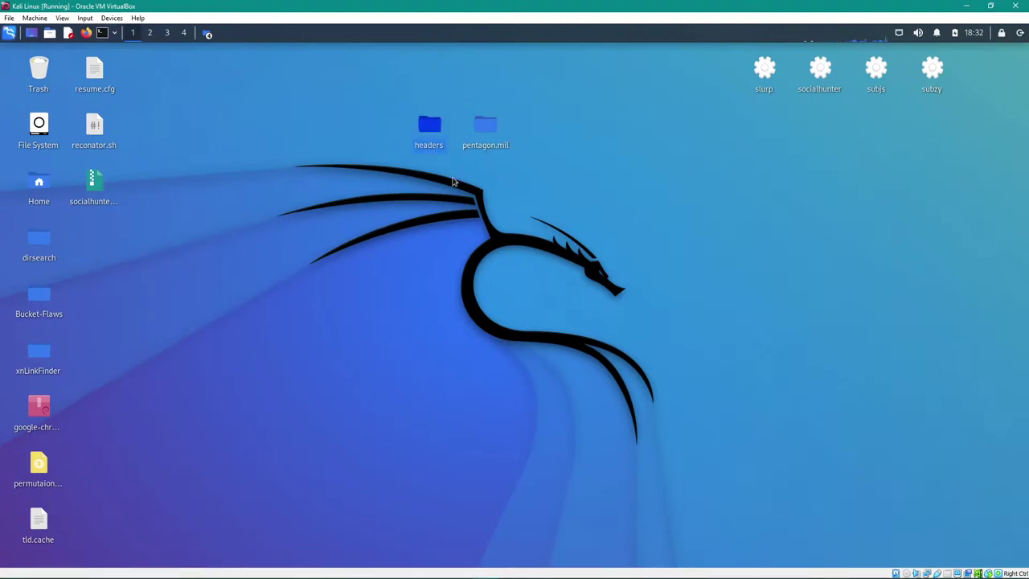
{"action": "key", "text": "Delete"}
{"action": "left_click_drag", "start_coordinate": [484, 135], "coordinate": [151, 241]}
{"action": "right_click", "coordinate": [177, 314]}
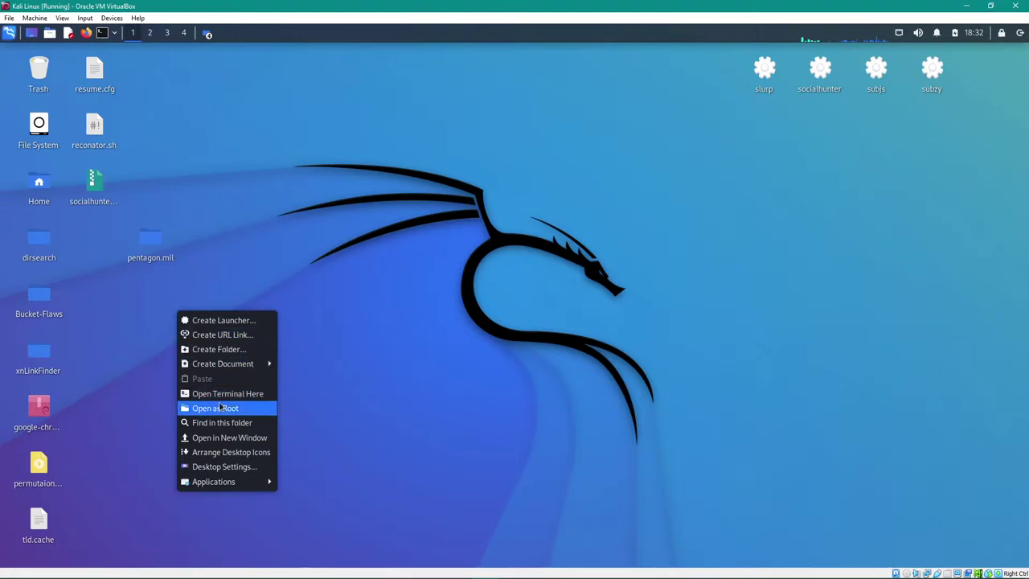
- Open a terminal in ~/Desktop and run ./reconator.sh
{"action": "left_click", "coordinate": [221, 394]}
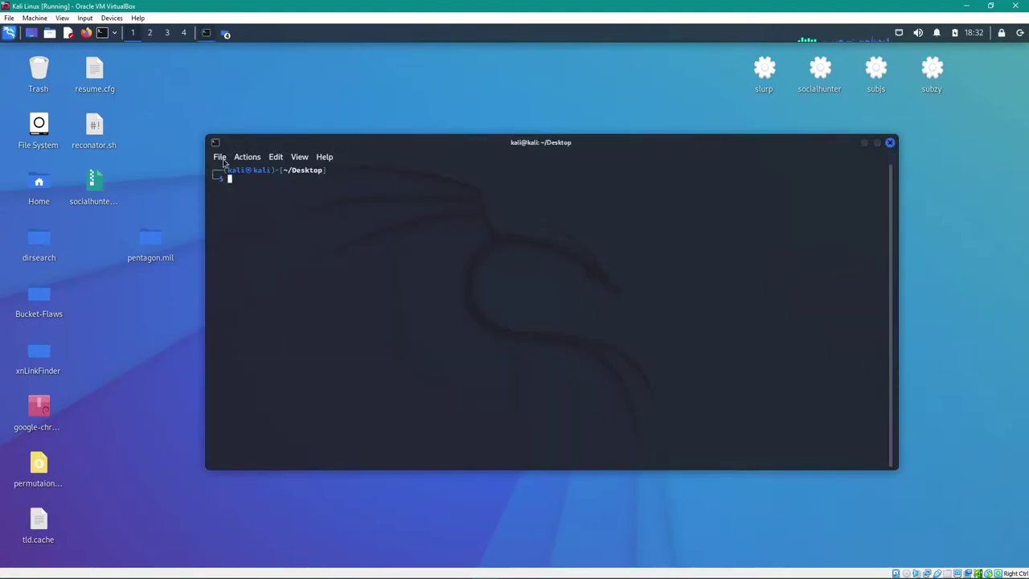
{"action": "type", "text": "./re"}
{"action": "key", "text": "Right"}
{"action": "key", "text": "Return"}
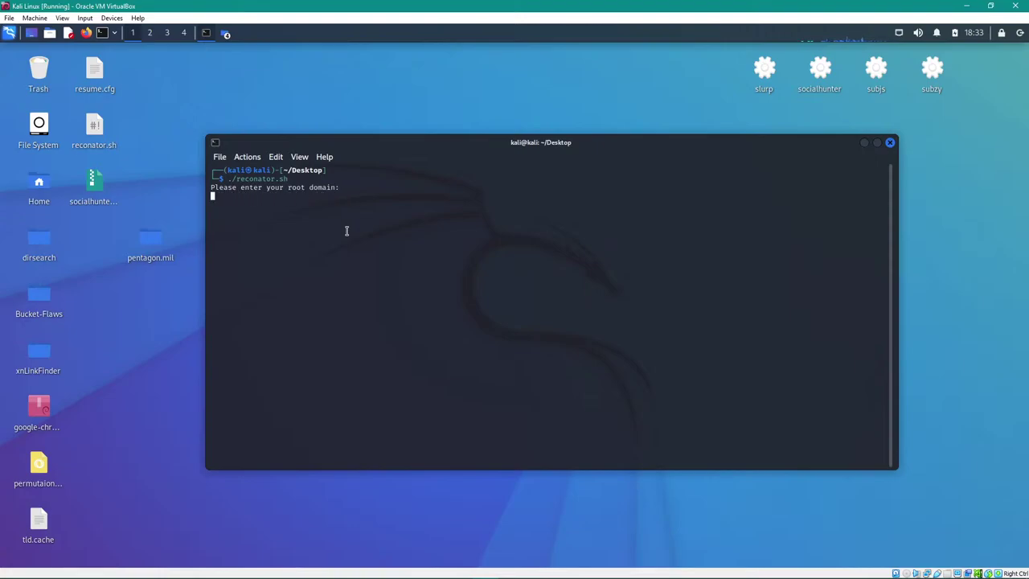
- Enter the root domain army.mil at reconator.sh's prompt to start the scan
{"action": "type", "text": "rmy.mil"}
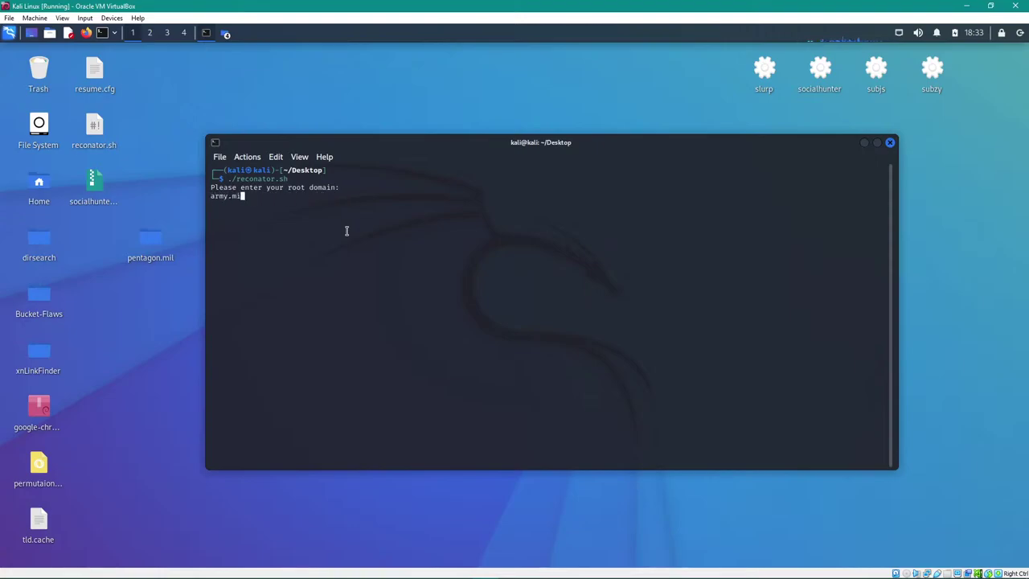
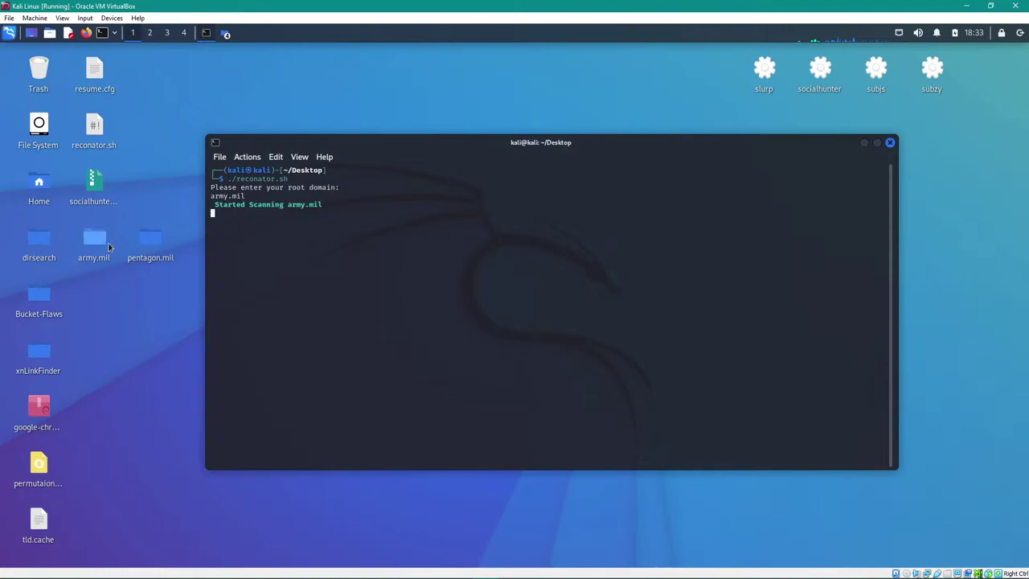
- Stop the running army.mil reconator scan with Ctrl+C and clear the terminal screen
{"action": "mouse_move", "coordinate": [101, 244]}
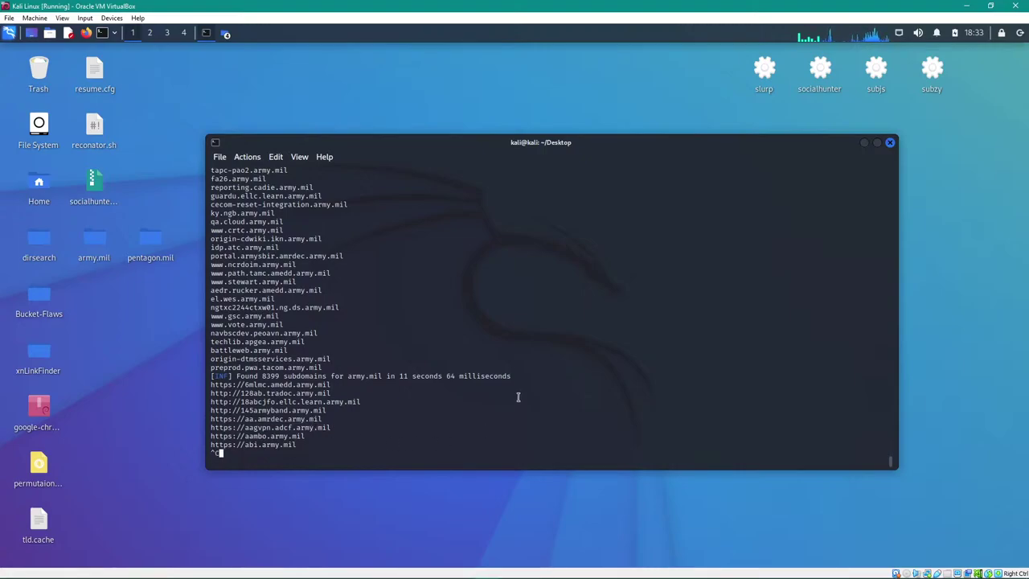
{"action": "key", "text": "ctrl+c"}
{"action": "key", "text": "ctrl+c"}
{"action": "type", "text": "clear"}
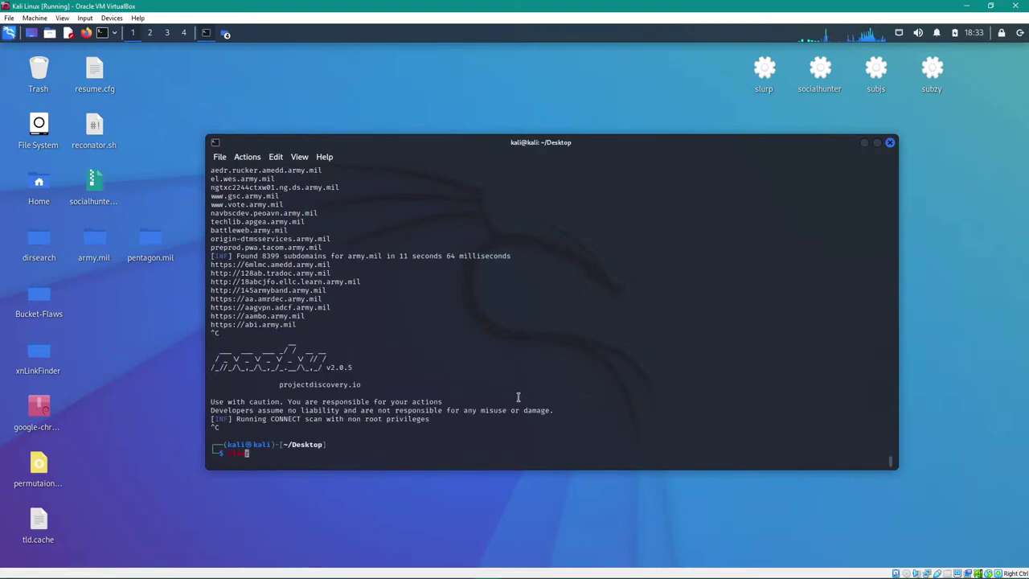
{"action": "key", "text": "Return"}
- Close the terminal, delete the three files in the army.mil folder, then drag the emptied folder away
{"action": "left_click", "coordinate": [889, 142]}
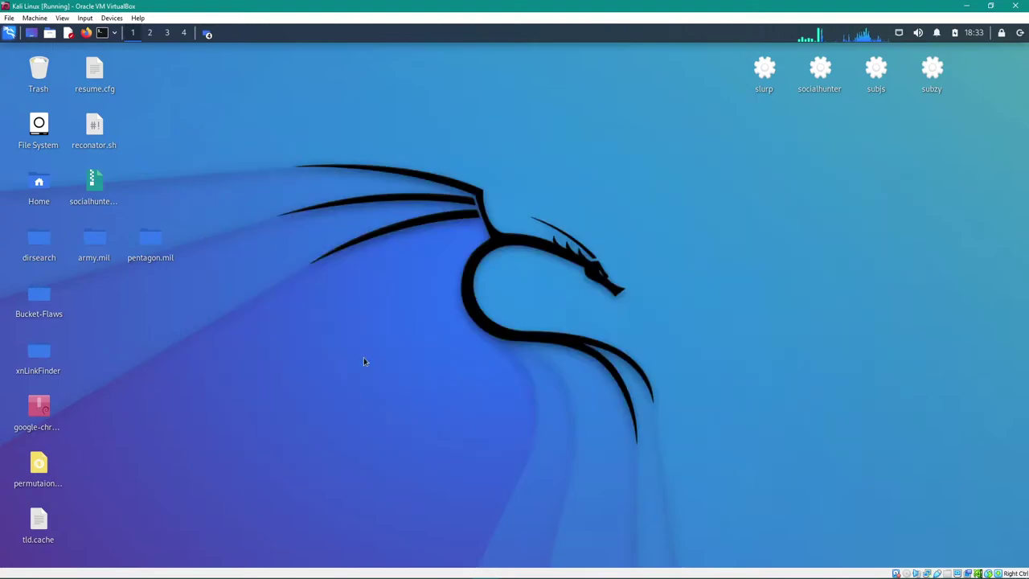
{"action": "double_click", "coordinate": [94, 241]}
{"action": "left_click_drag", "start_coordinate": [322, 214], "coordinate": [110, 116]}
{"action": "key", "text": "Delete"}
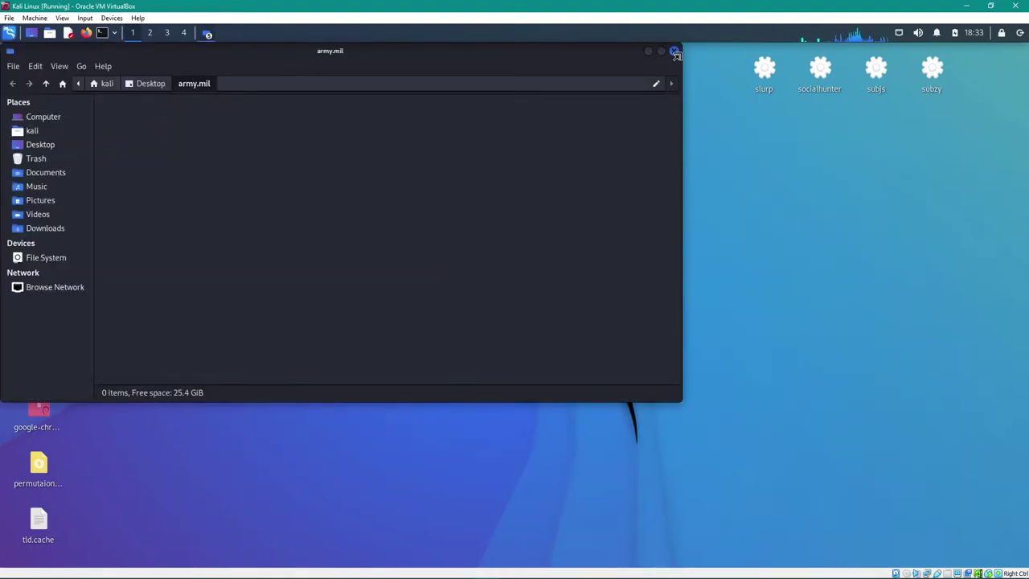
{"action": "left_click", "coordinate": [674, 51]}
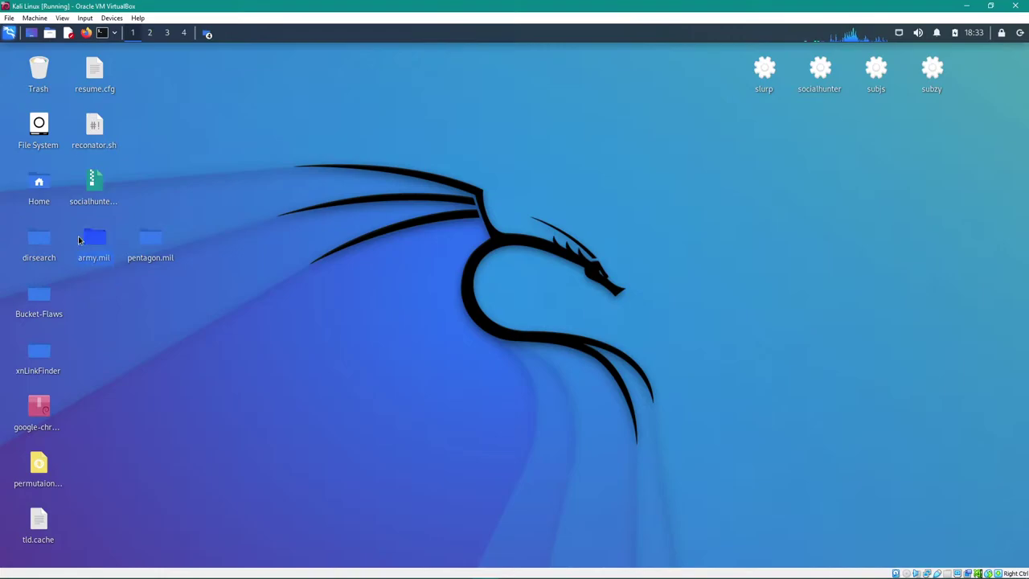
{"action": "left_click_drag", "start_coordinate": [154, 238], "coordinate": [96, 234]}
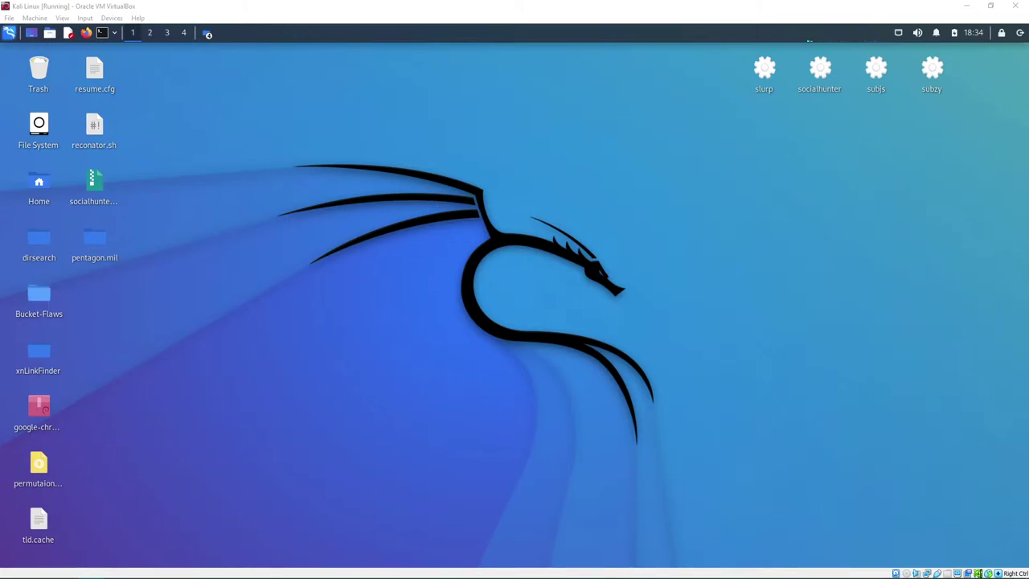
- Deselect on the empty desktop, confirming no army.mil folder icon remains
{"action": "mouse_move", "coordinate": [38, 296]}
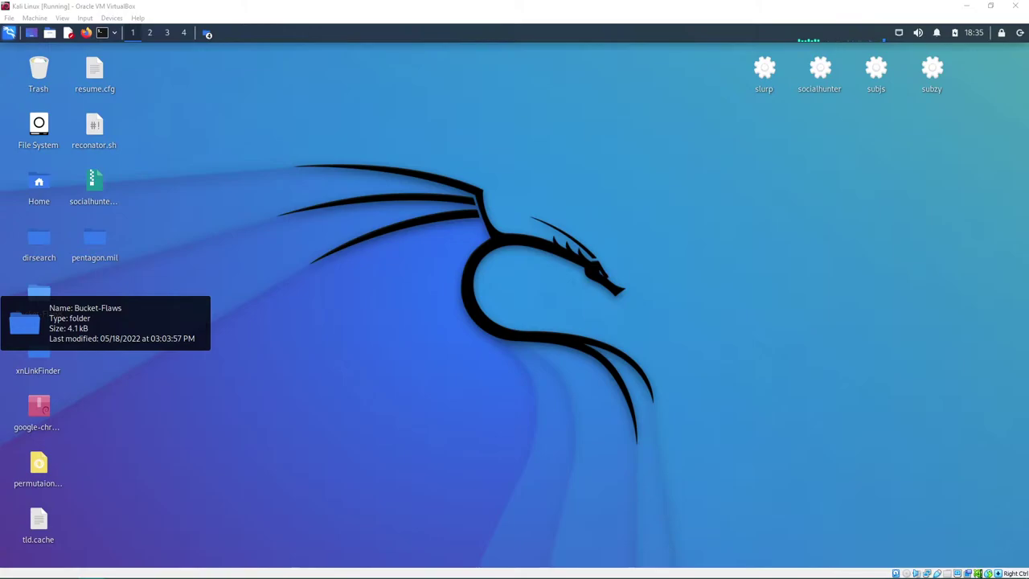
{"action": "left_click", "coordinate": [366, 401]}
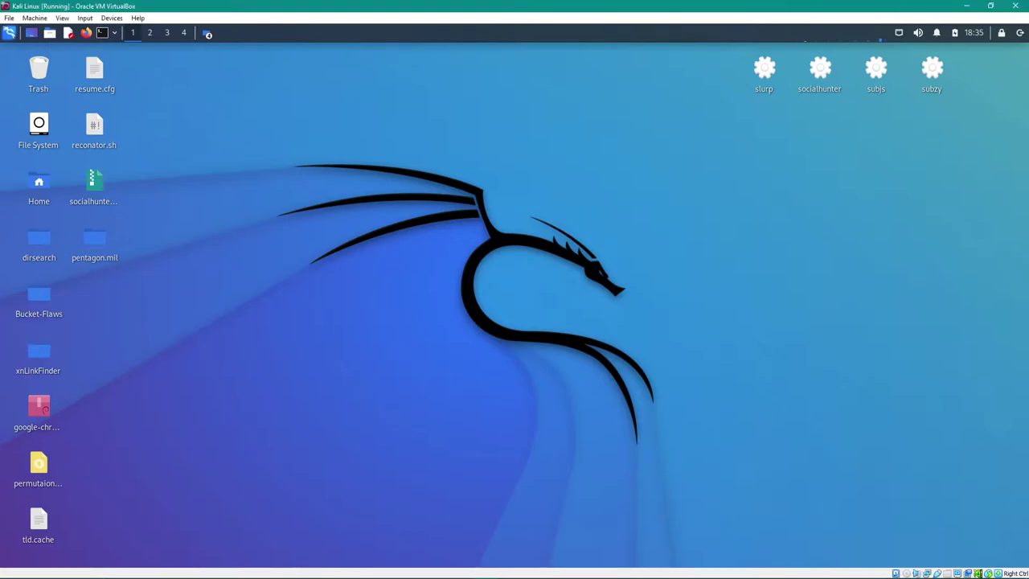